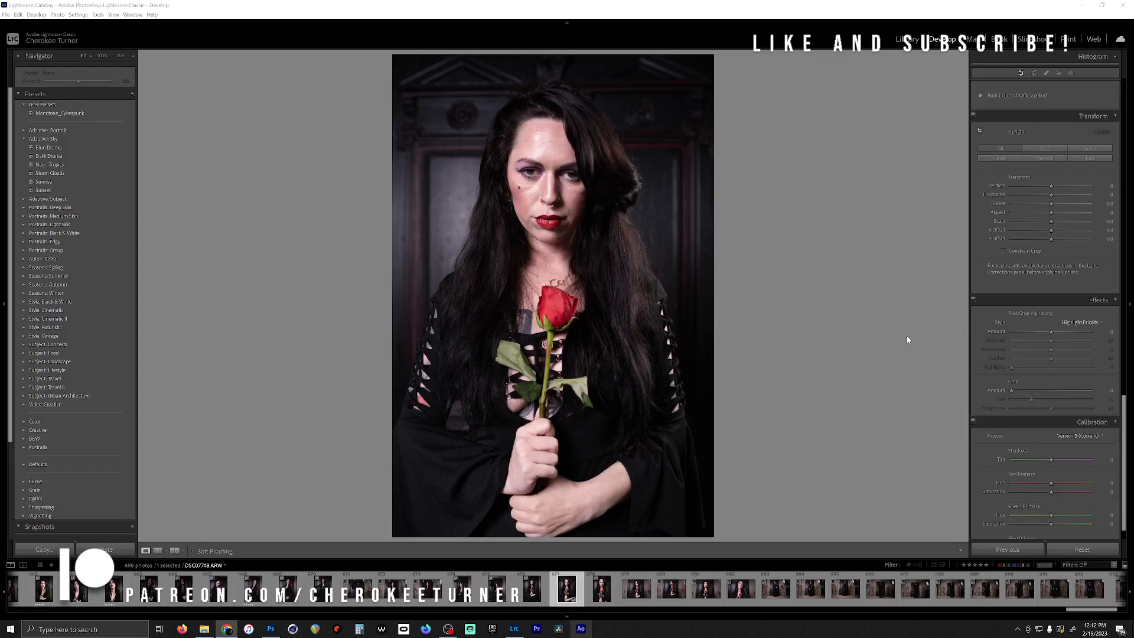
Set the photo's profile to Adobe Landscape and its white balance to Flash
drag(1122, 431, 1122, 67)
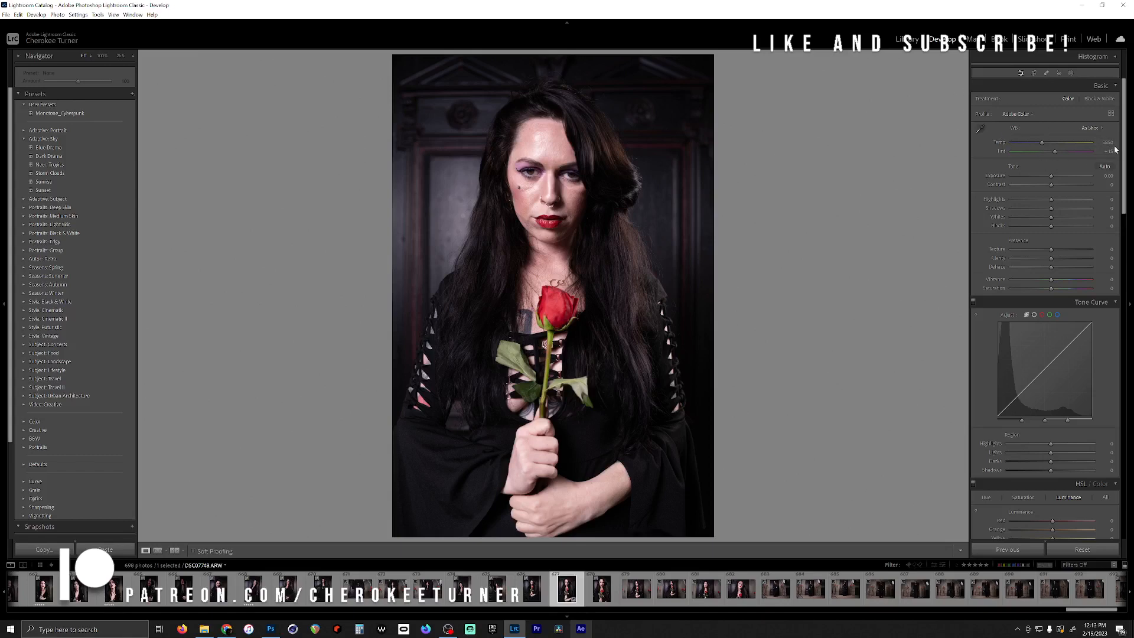
click(1016, 117)
click(1057, 134)
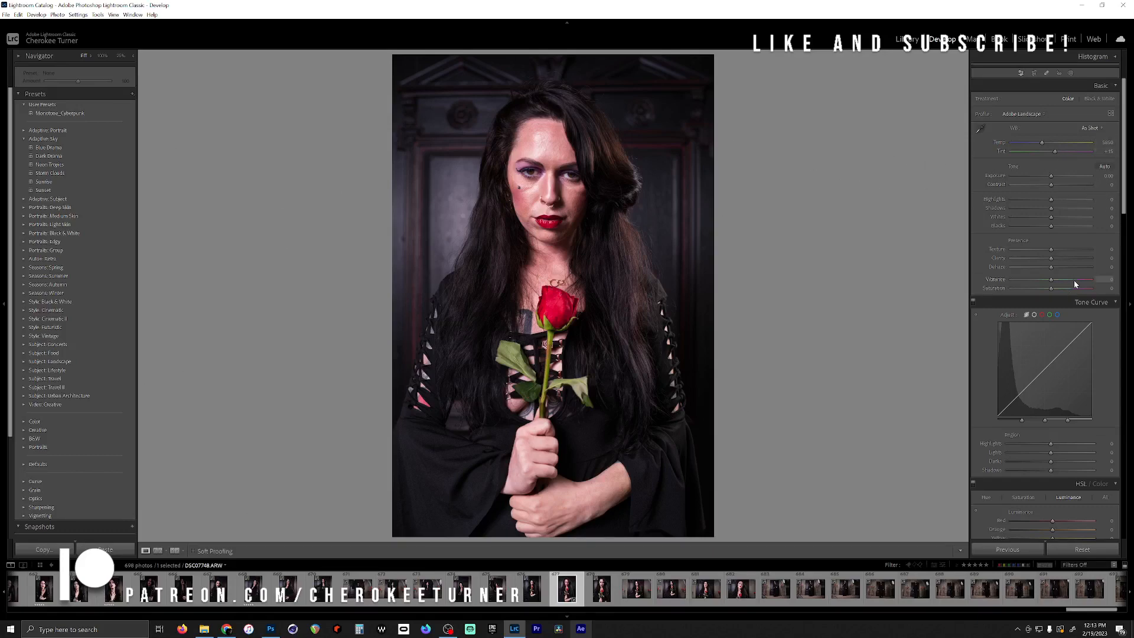
click(1089, 129)
click(1055, 206)
Set global exposure to −0.15, highlights −5, shadows about +51, whites −12 and blacks +12, and reduce texture slightly
drag(1050, 176, 1049, 176)
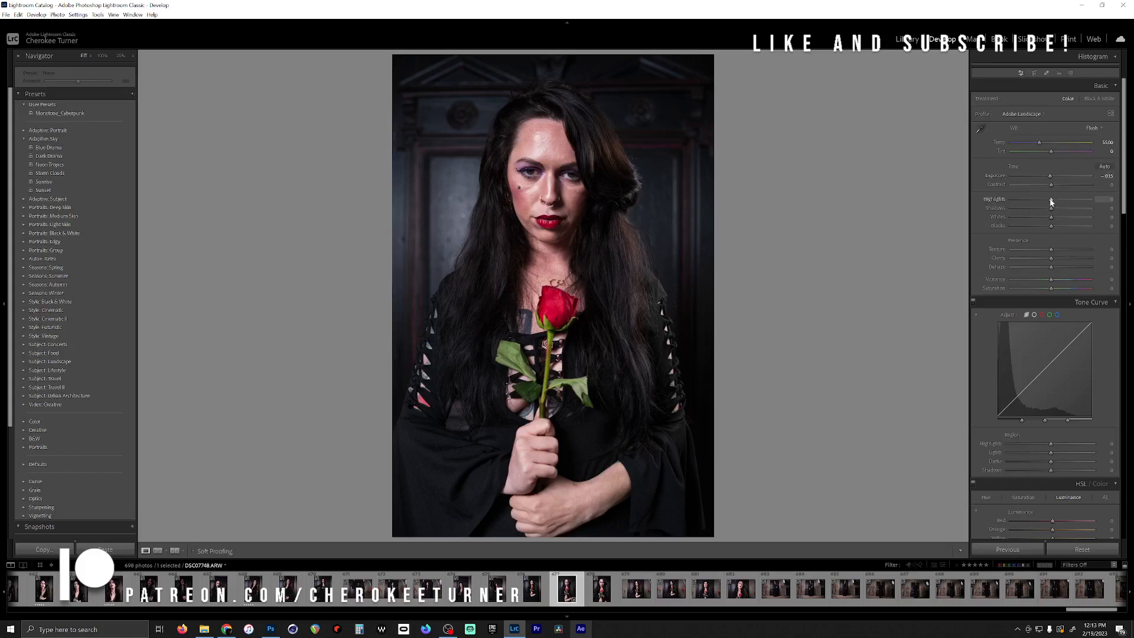
drag(1051, 199, 1071, 213)
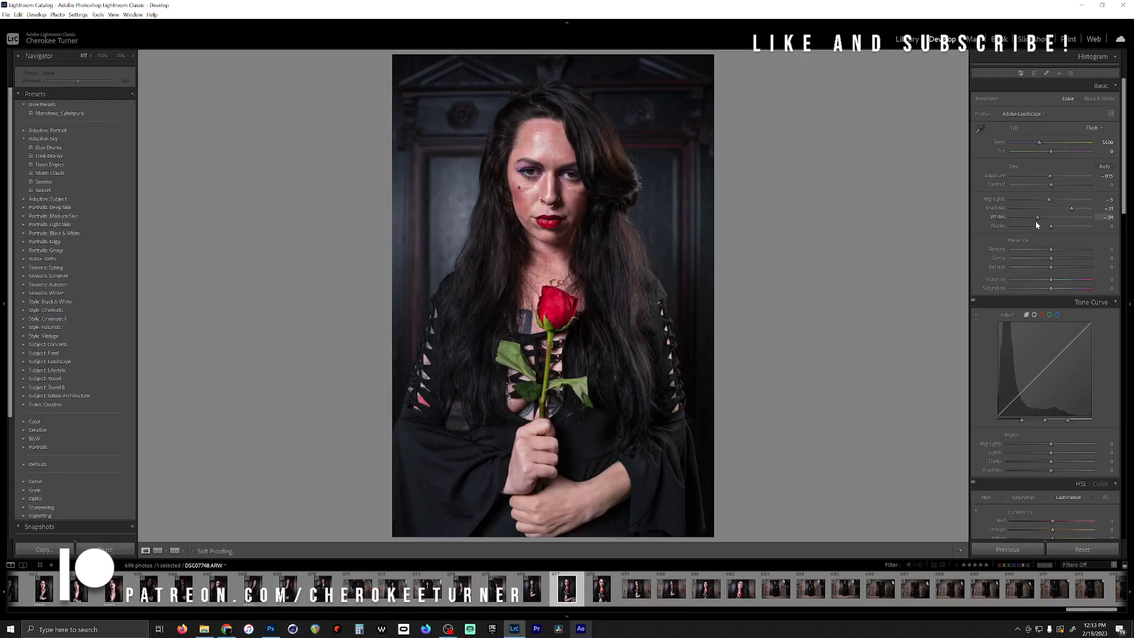
drag(1043, 217, 1058, 232)
drag(1056, 255, 1050, 258)
click(1071, 72)
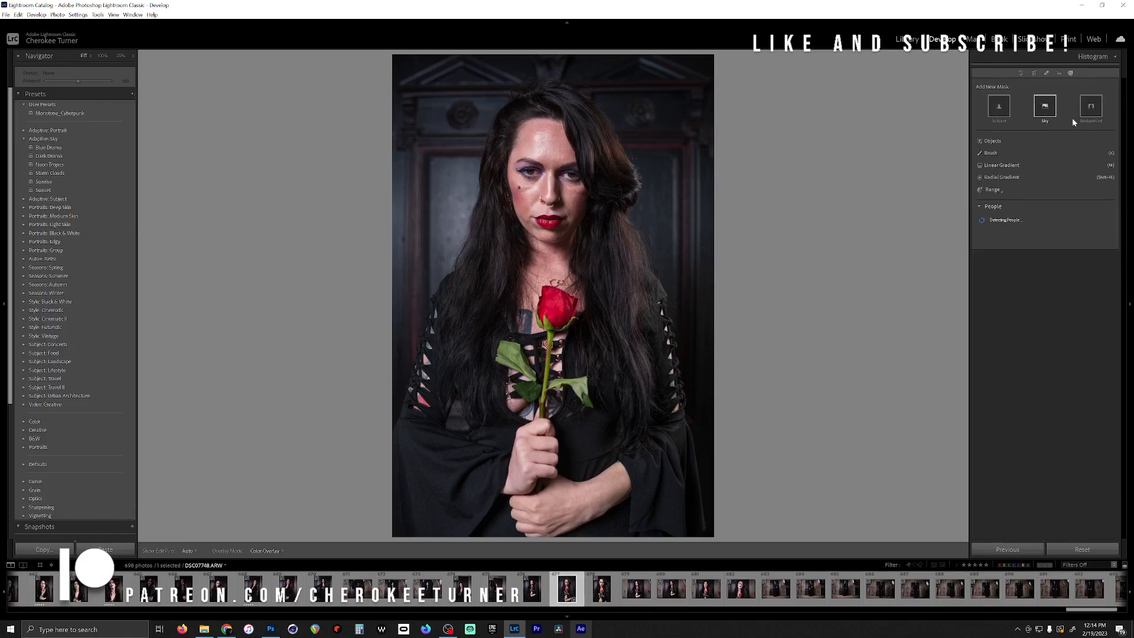
click(1021, 74)
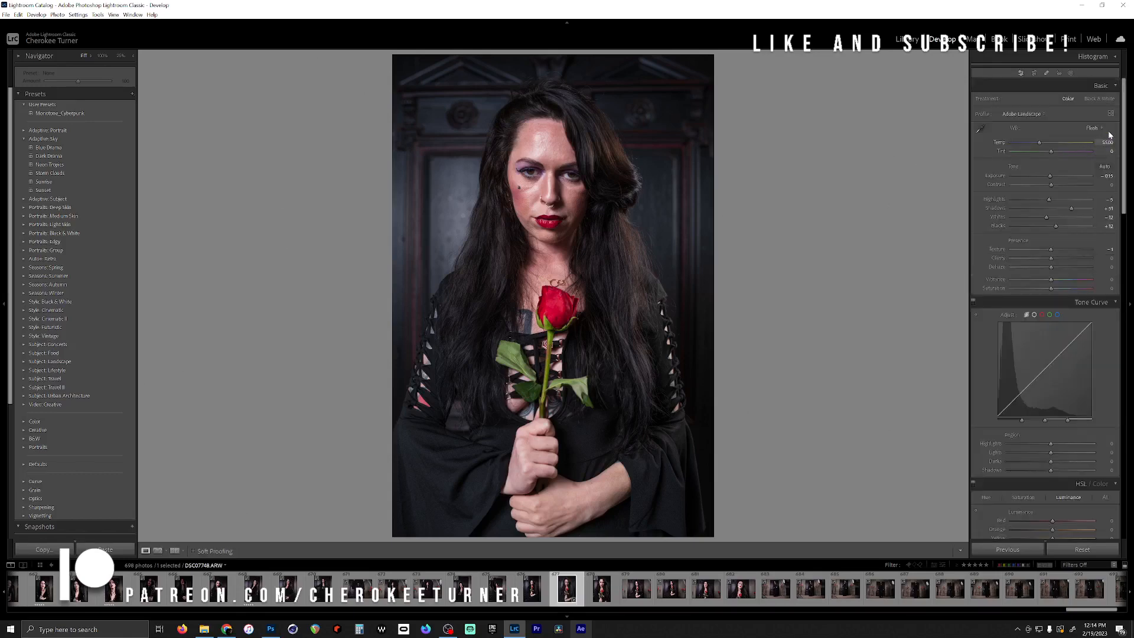
Apply the Auto Upright perspective correction to the portrait
scroll(1109, 135, down, 20)
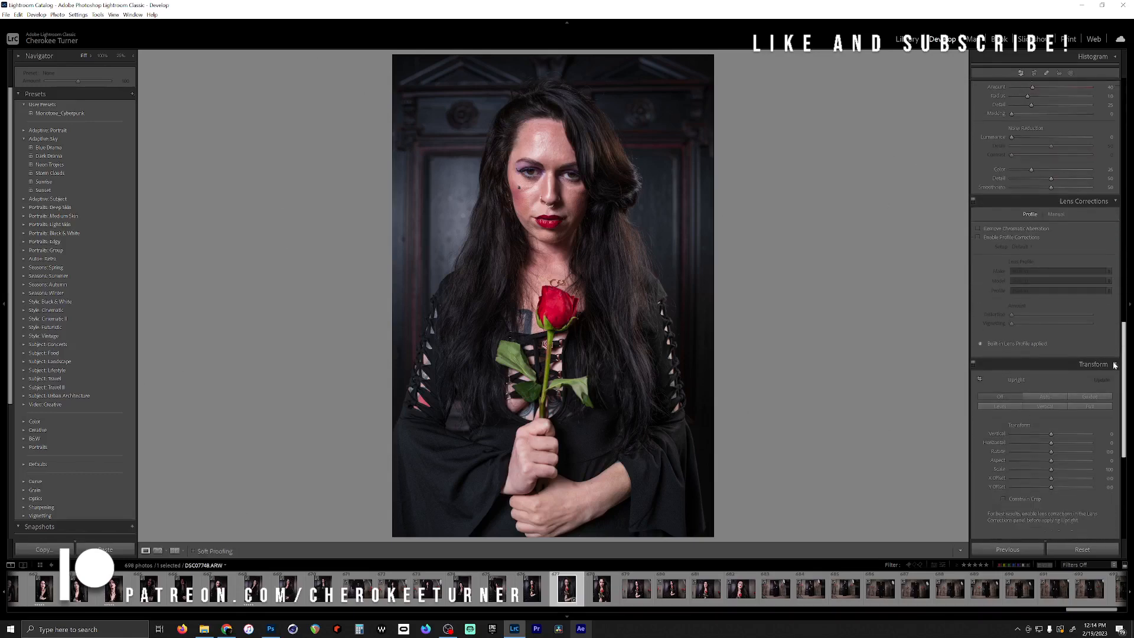
scroll(1114, 364, down, 2)
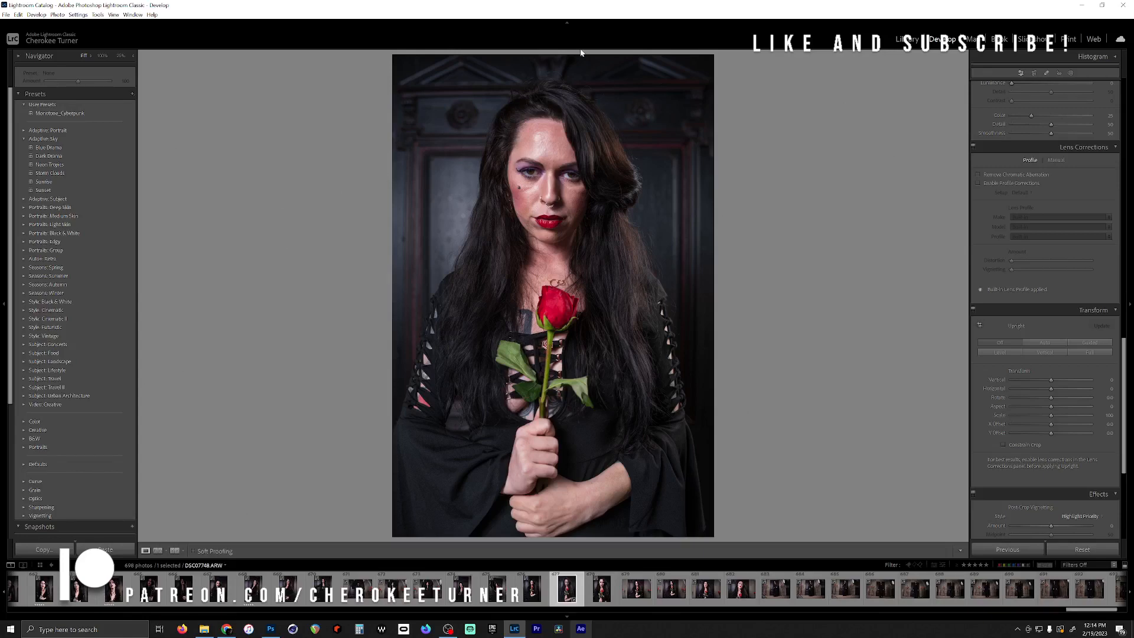
click(1057, 342)
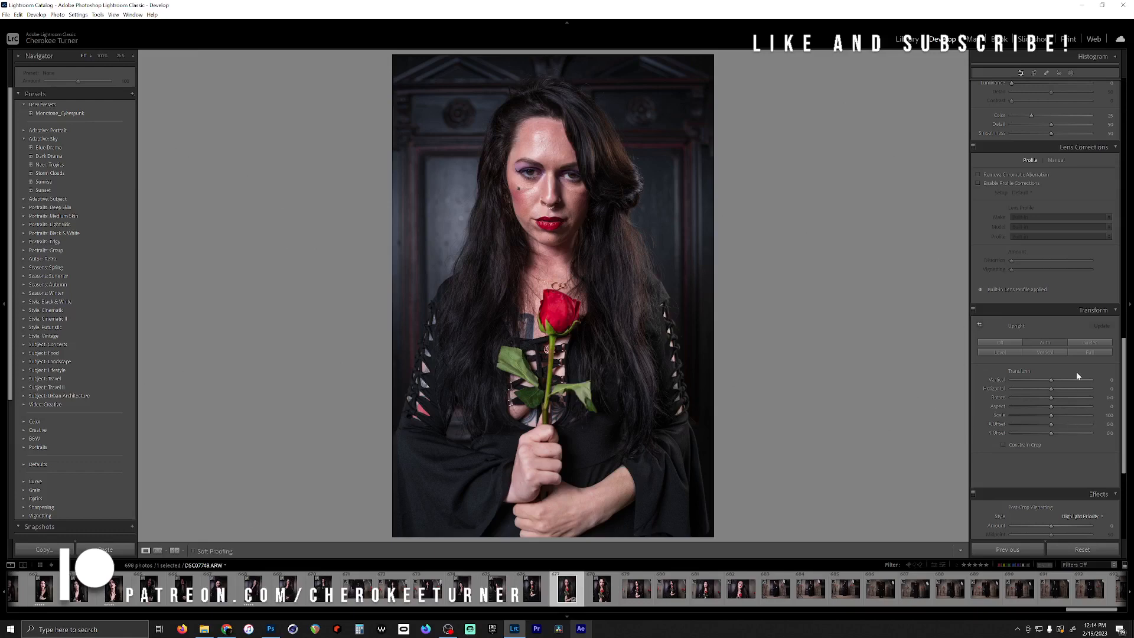
Refine the perspective with horizontal −4, a slightly negative vertical and a slight positive rotation, scaling the photo up to fill the frame
drag(1051, 389, 1051, 394)
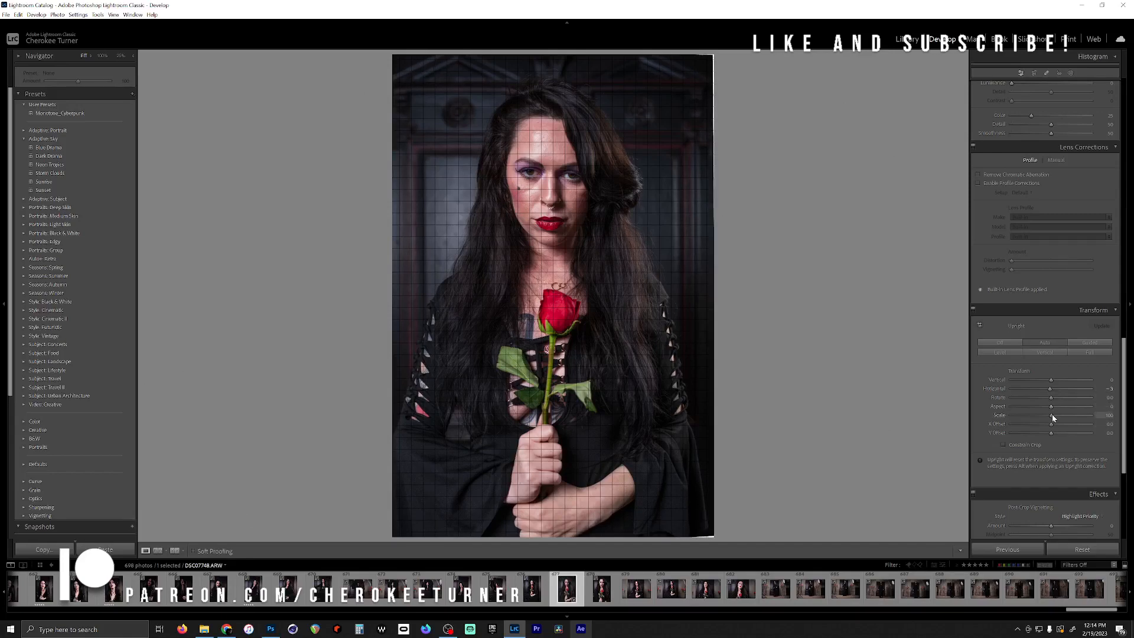
drag(1052, 417, 1054, 419)
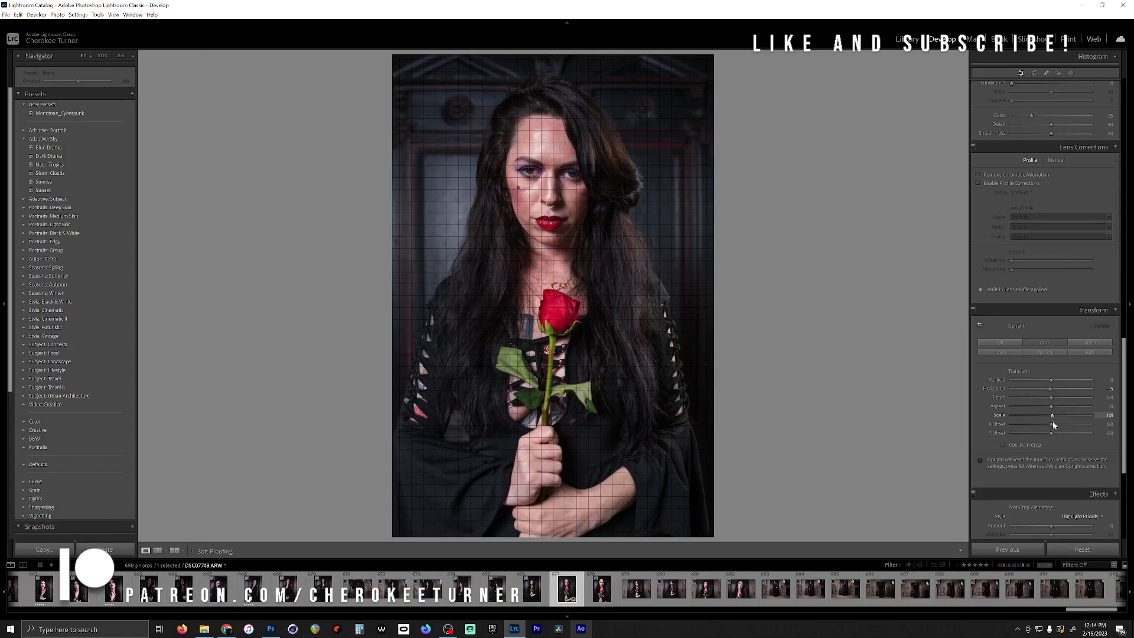
drag(1052, 400, 1053, 401)
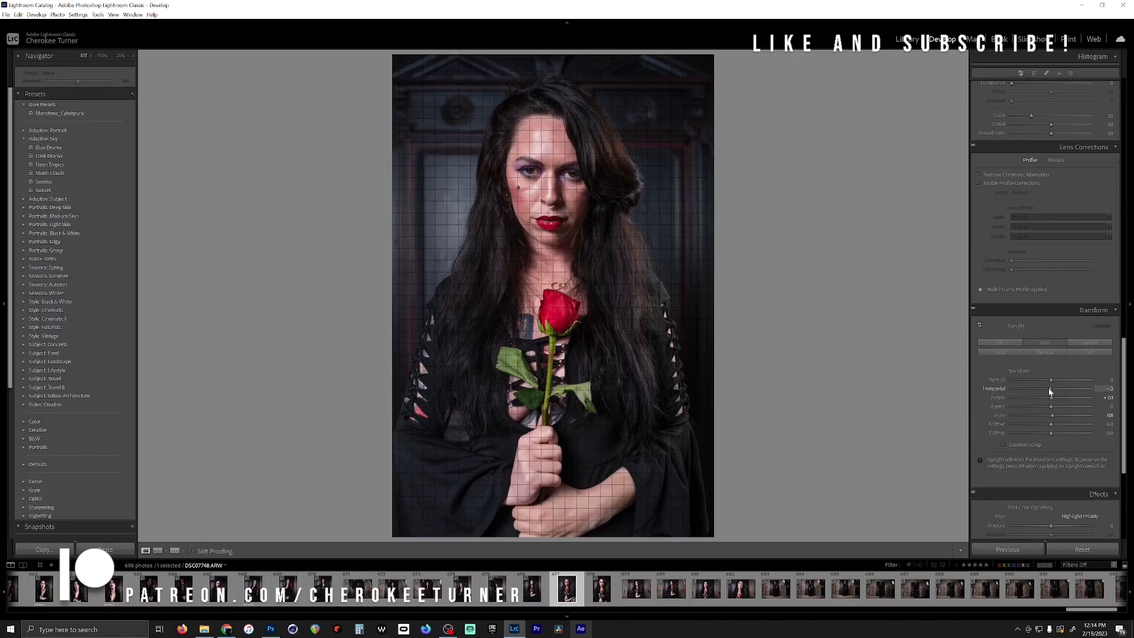
drag(1049, 389, 1048, 389)
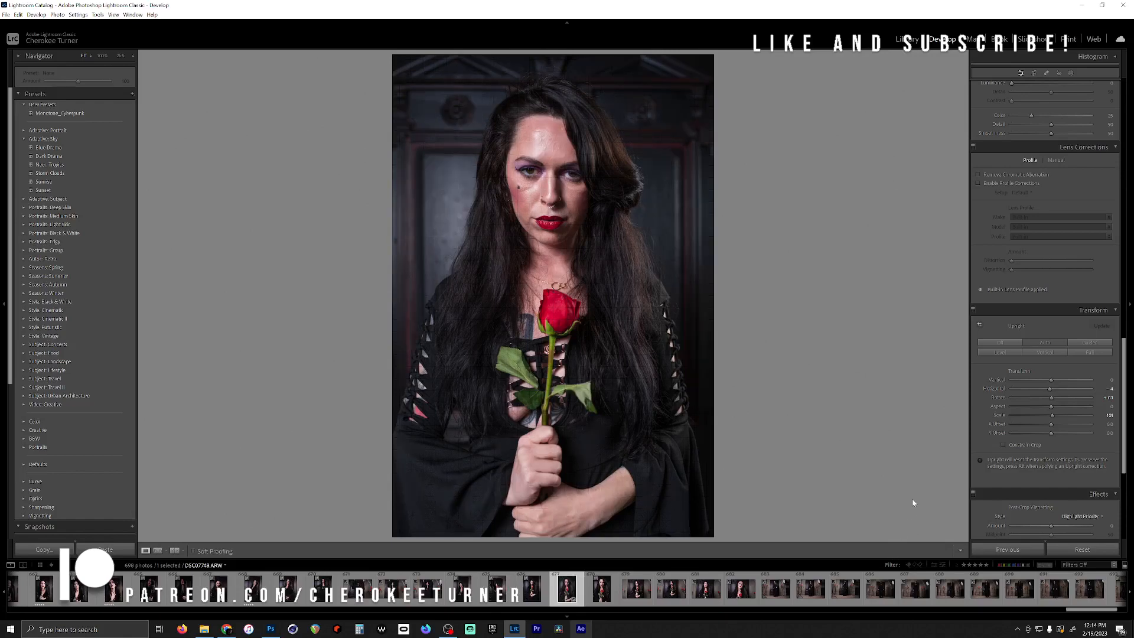
drag(1049, 380, 1050, 381)
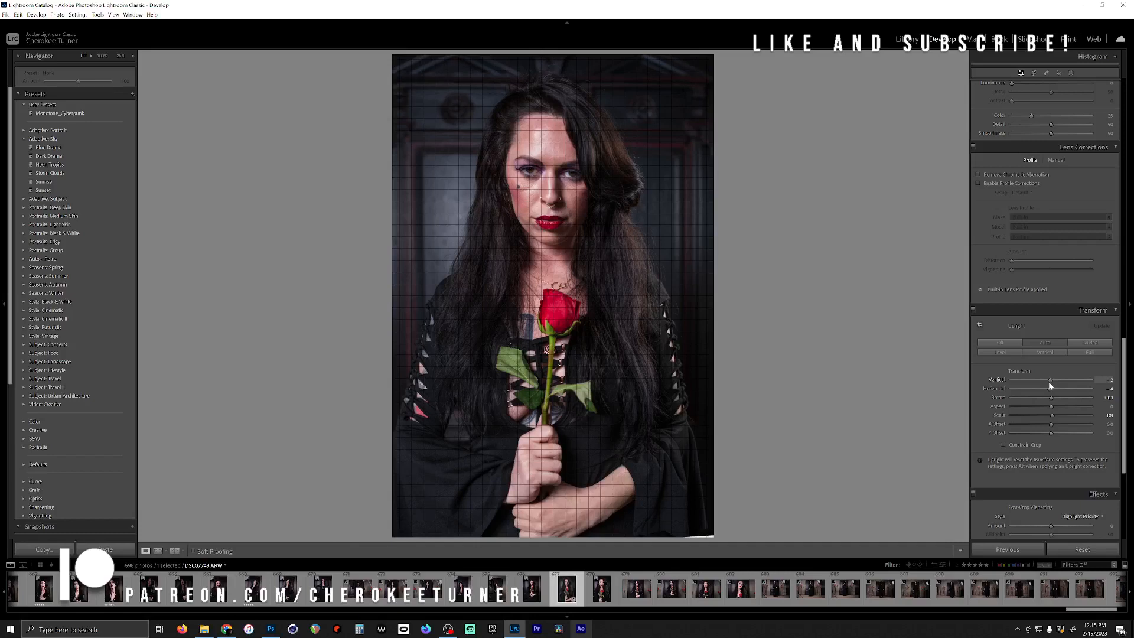
drag(1052, 415, 1054, 415)
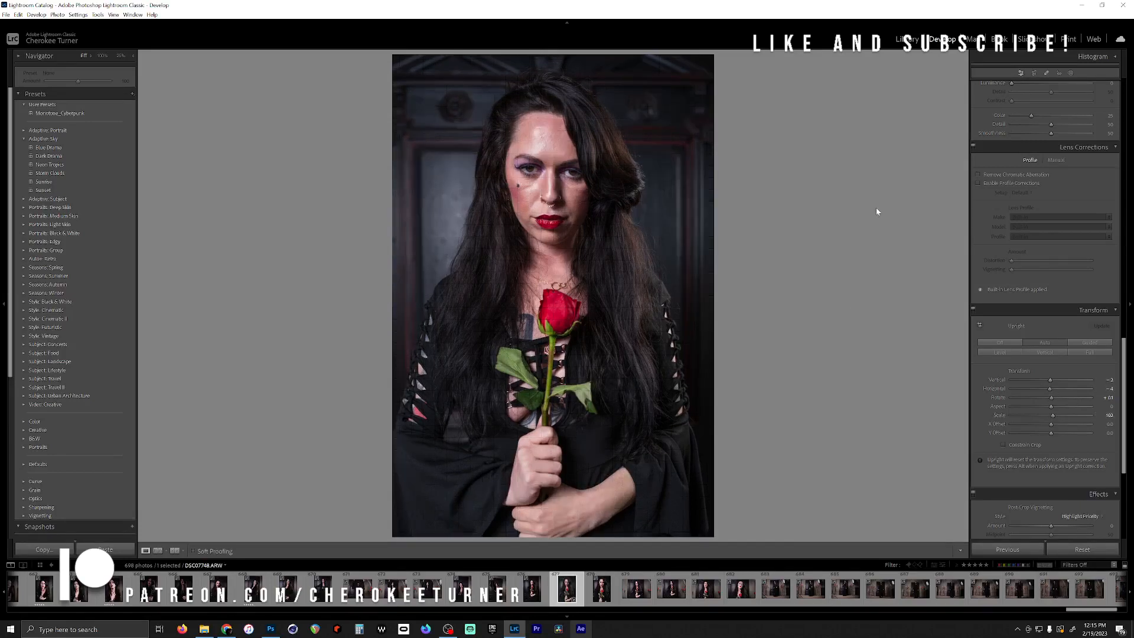
Crop the portrait to the 4 x 5 / 8 x 10 aspect, tightening slightly and keeping the space above the head
key(r)
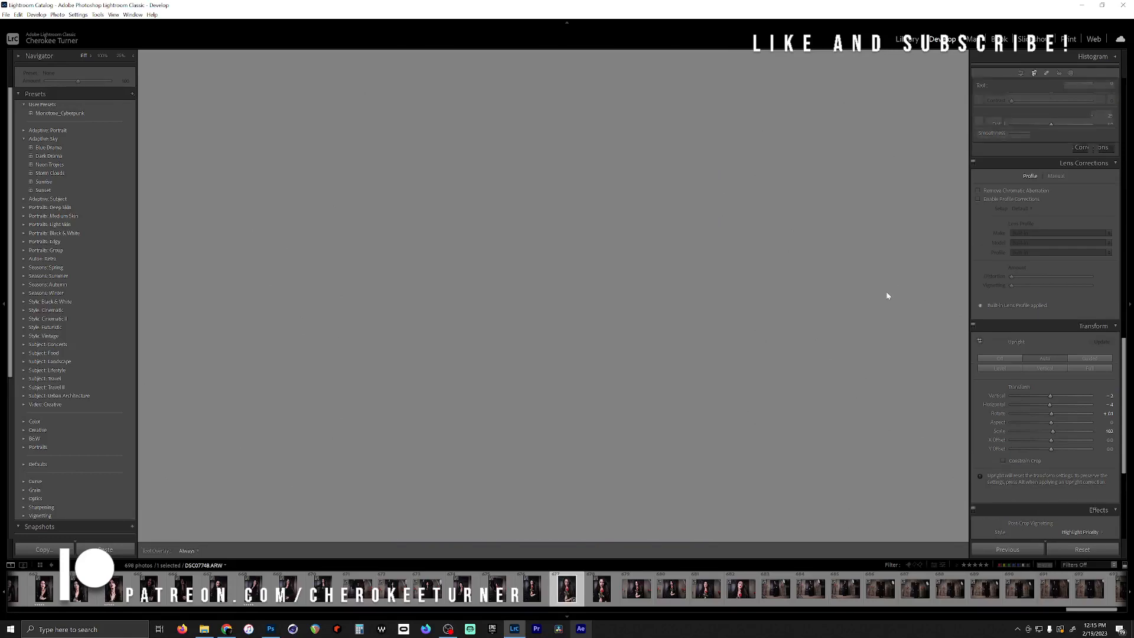
click(1091, 99)
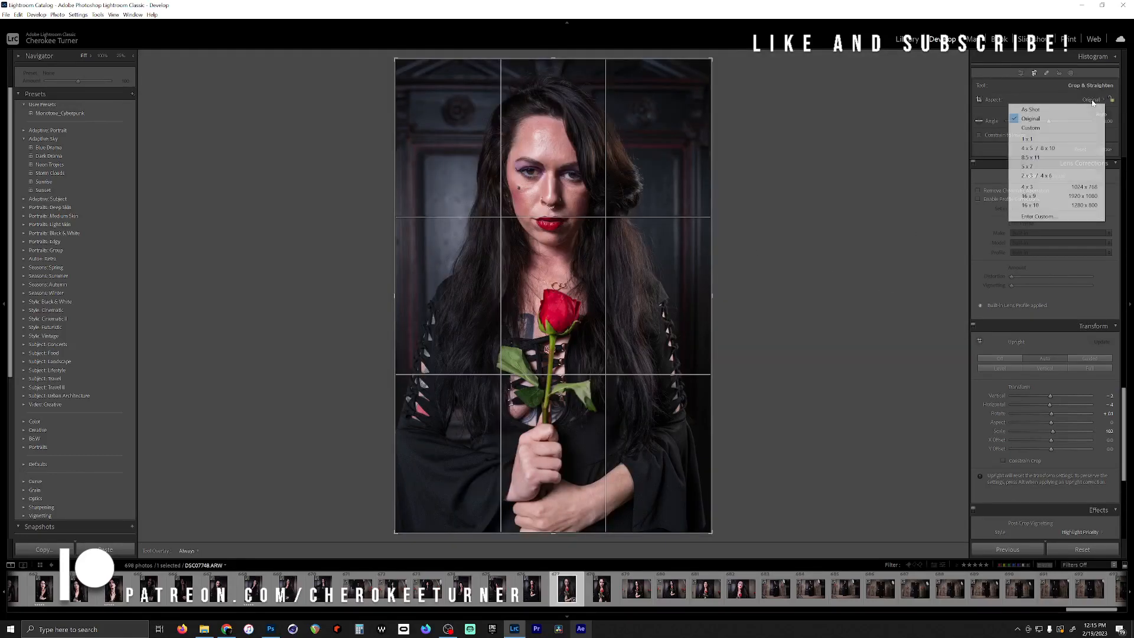
click(1038, 148)
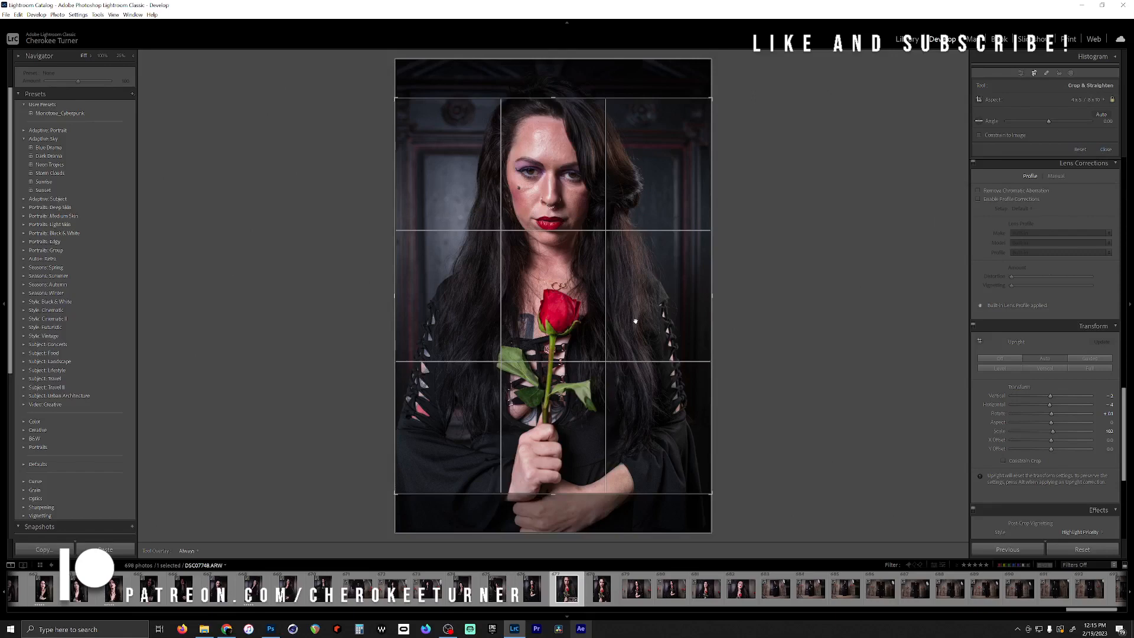
drag(661, 314, 650, 345)
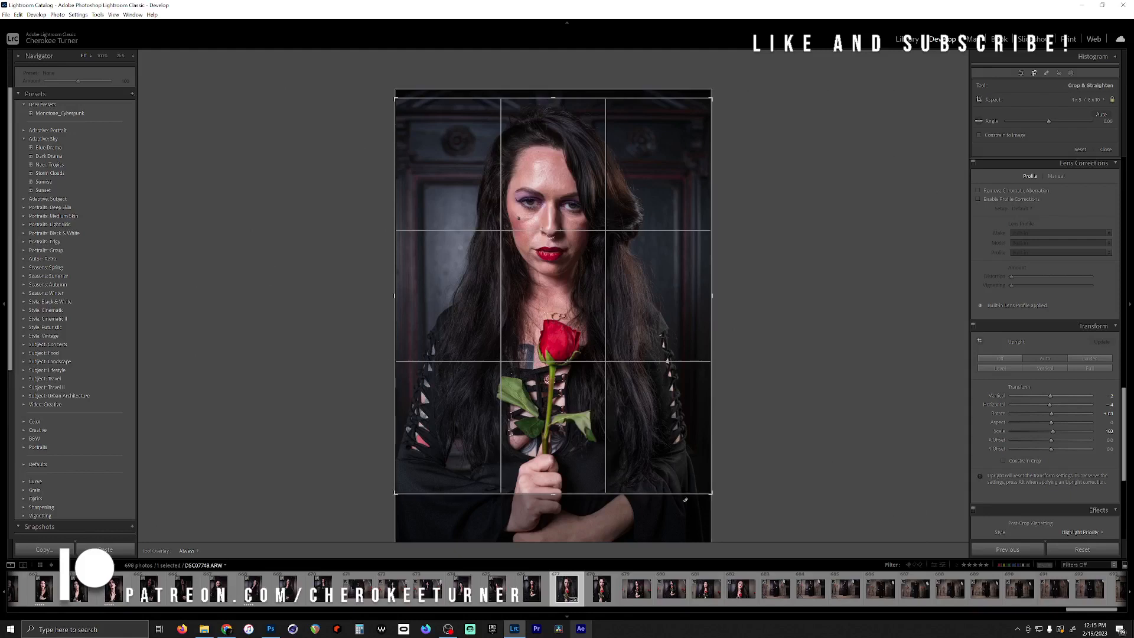
drag(712, 494, 709, 494)
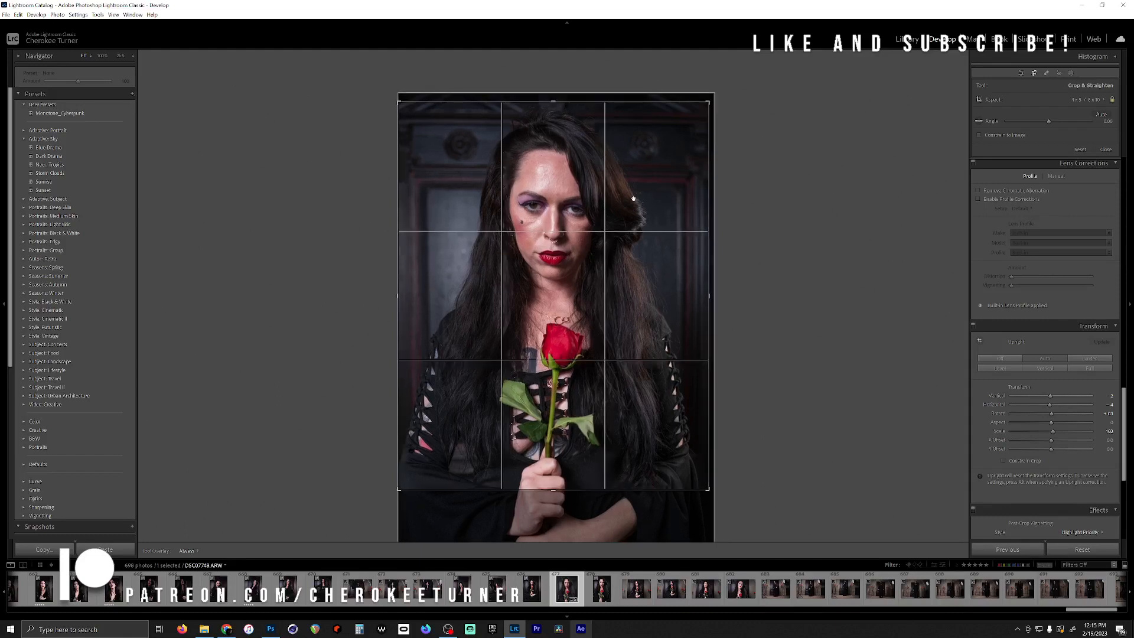
drag(633, 200, 633, 204)
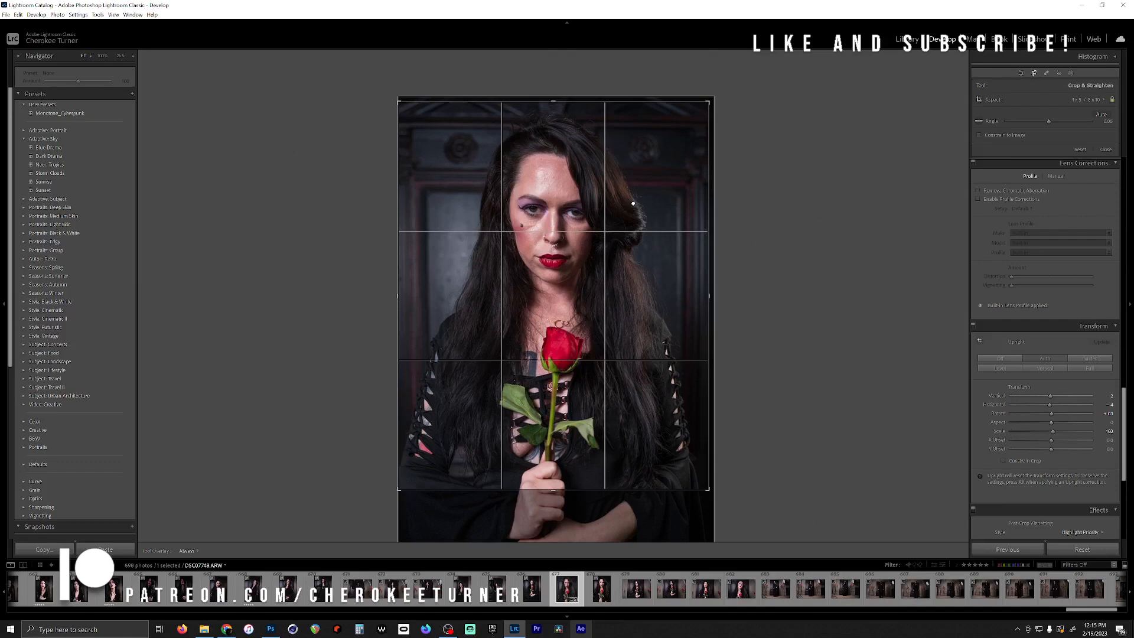
click(1020, 73)
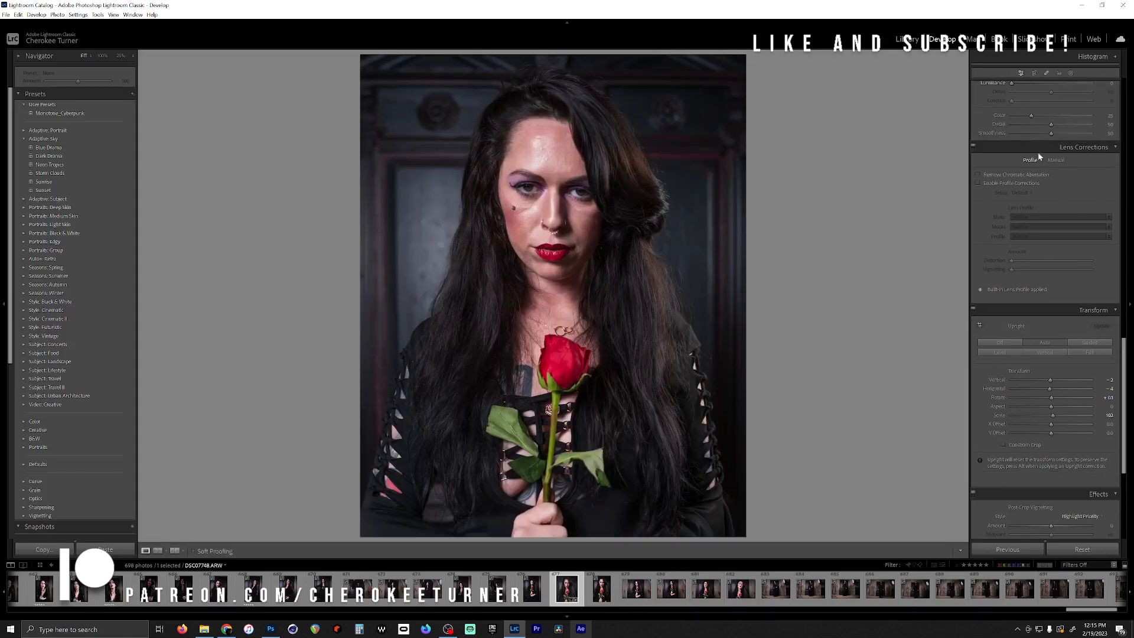
Create a background mask and set its contrast to about −70, highlights to about −24 and shadows to about 9
click(1070, 73)
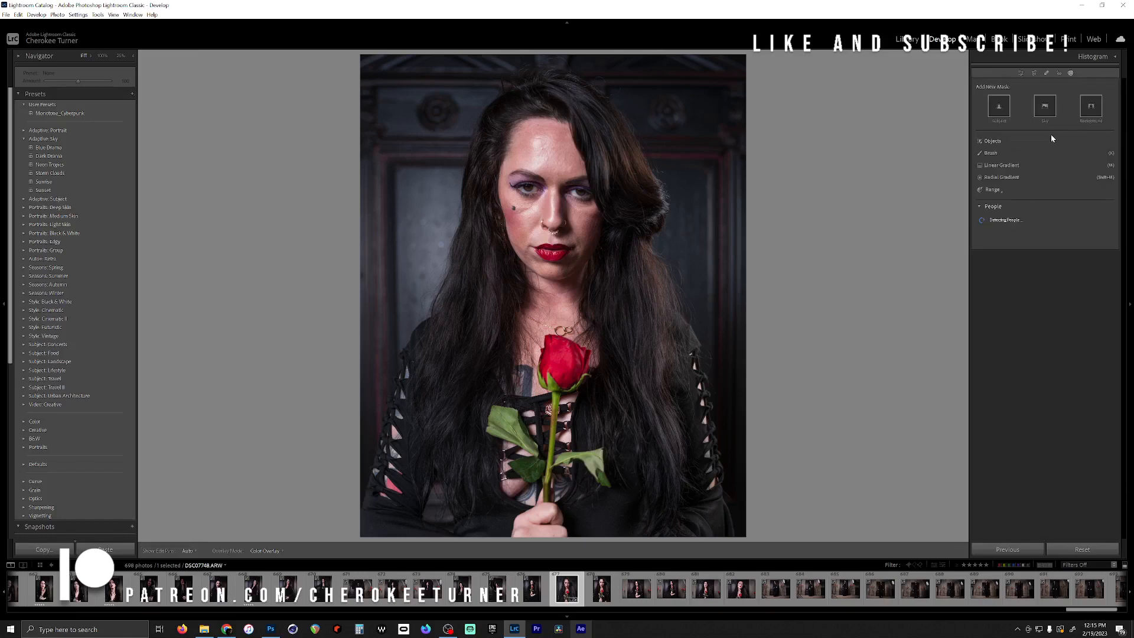
click(1091, 106)
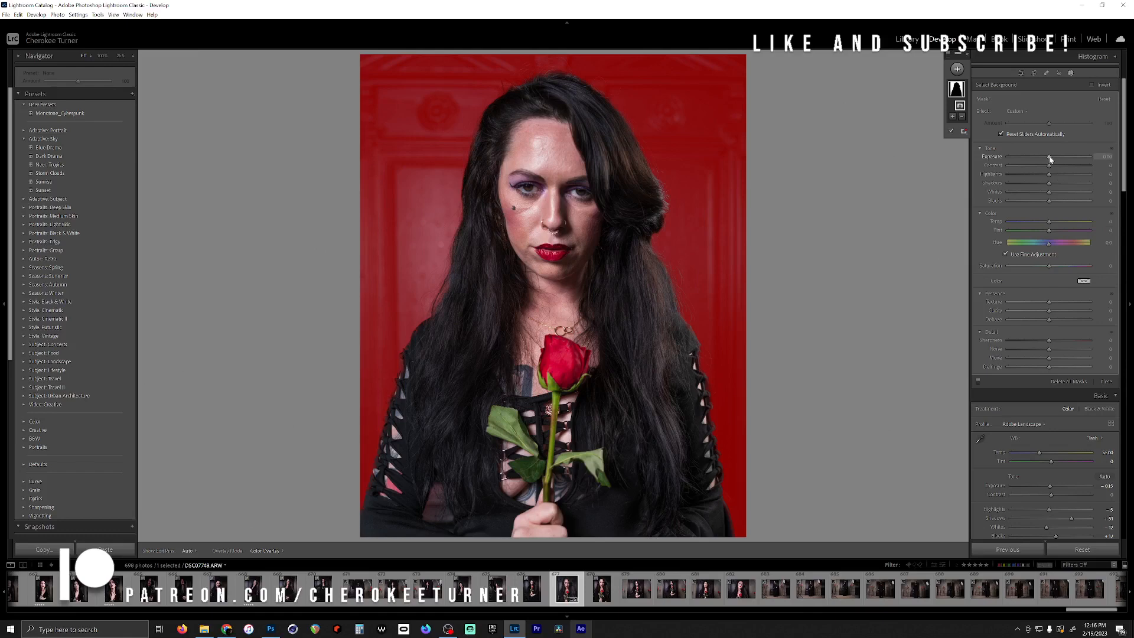
drag(1042, 164, 1039, 167)
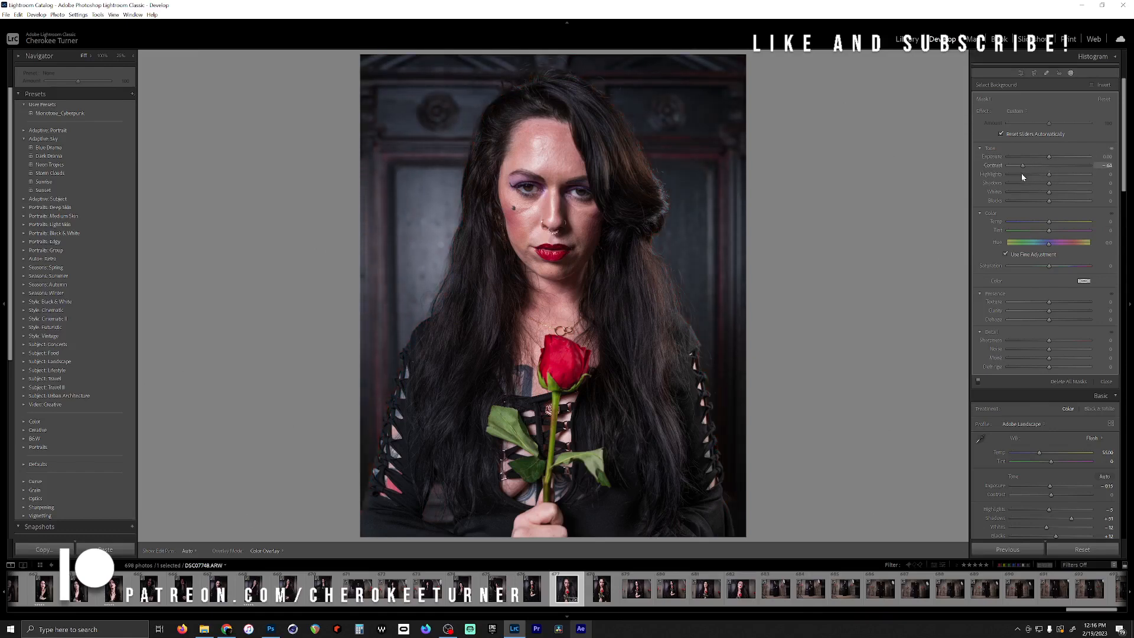
mouse_move(1021, 174)
mouse_down()
mouse_move(1048, 175)
mouse_move(1021, 166)
mouse_up()
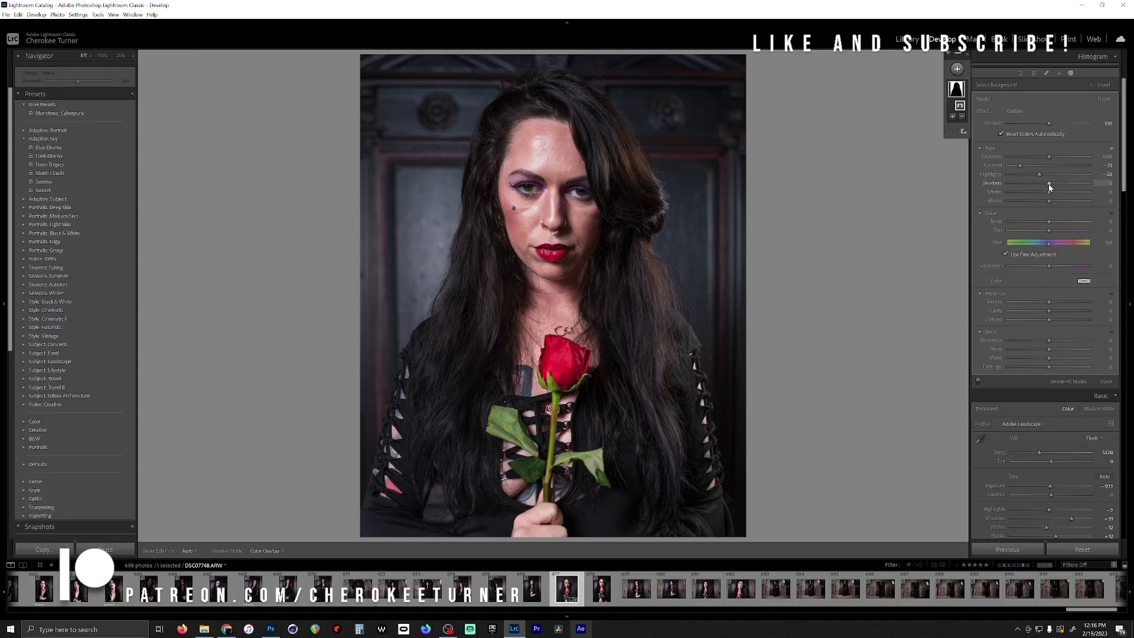
drag(1049, 183, 1052, 186)
Warm the background mask to temperature 14, and set its saturation to about −13, texture about −27 and clarity about −13
drag(1050, 222, 1051, 227)
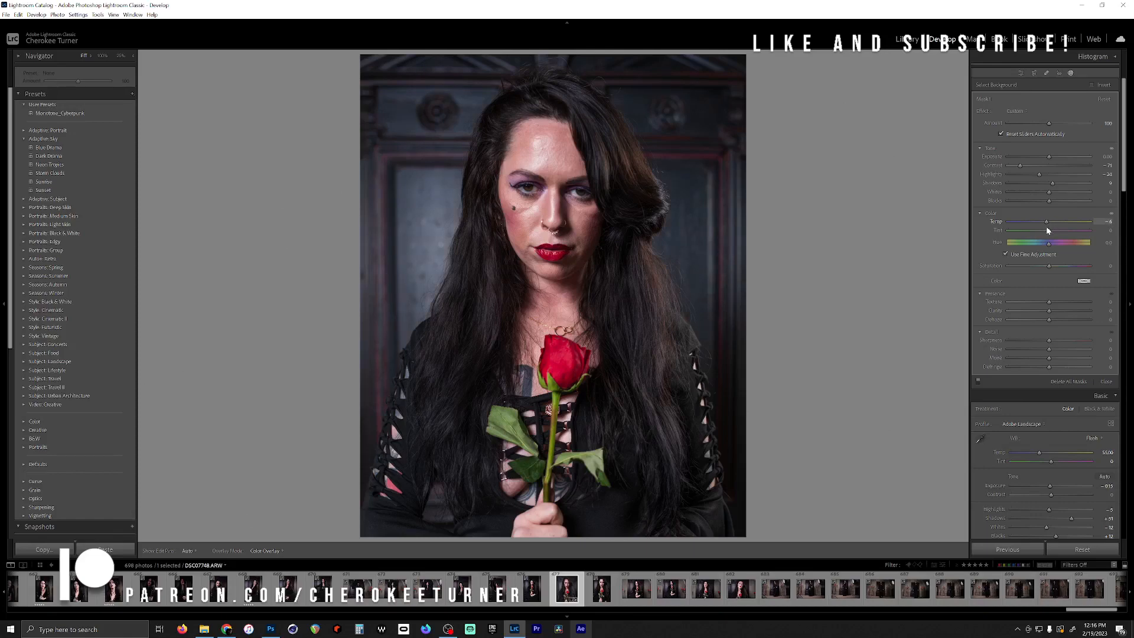
drag(1047, 231, 1041, 302)
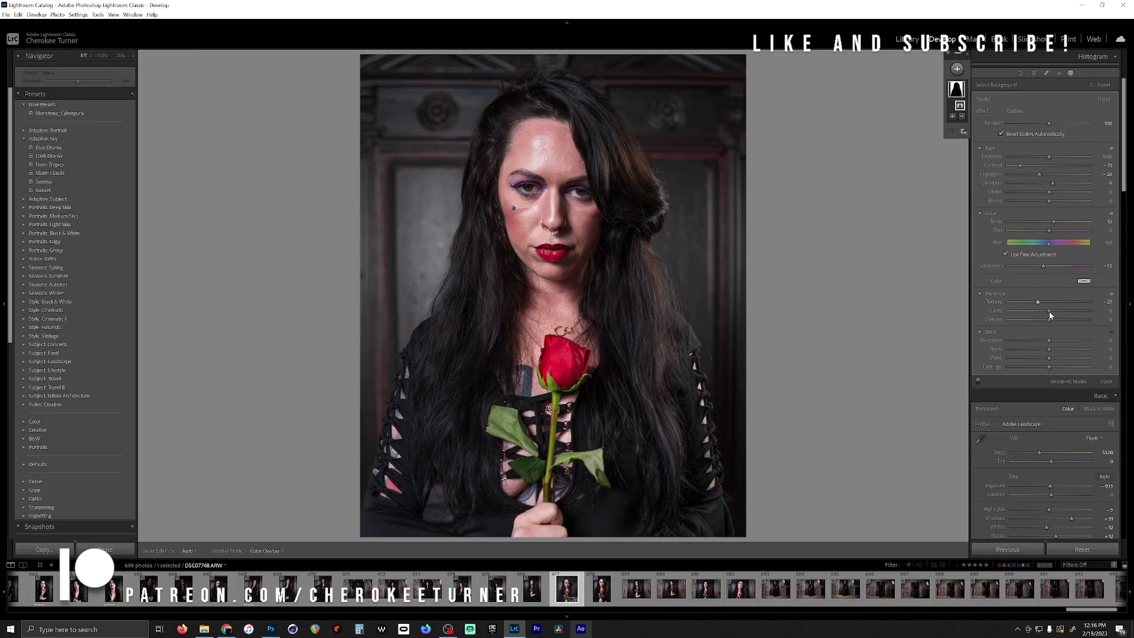
drag(1049, 311, 1043, 312)
drag(1054, 223, 1053, 222)
Lower the background mask's dehaze slightly, reduce its sharpness, and finish the mask
drag(1123, 178, 1124, 186)
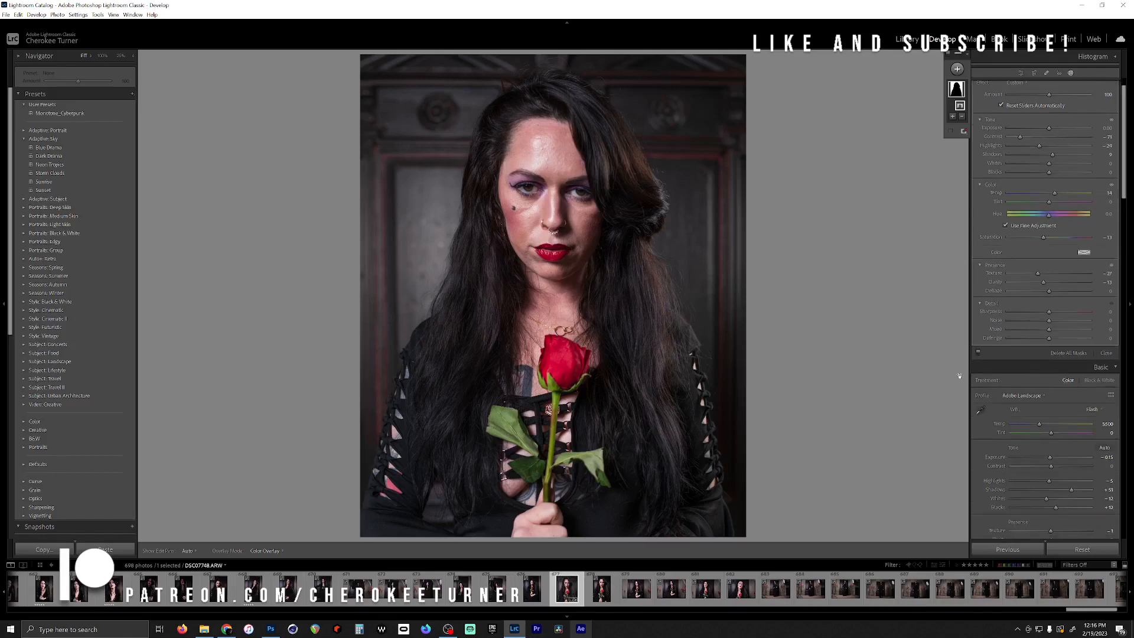
drag(1049, 292, 1045, 296)
mouse_move(1048, 312)
mouse_down()
mouse_move(1026, 320)
mouse_move(1039, 320)
mouse_up()
click(1070, 74)
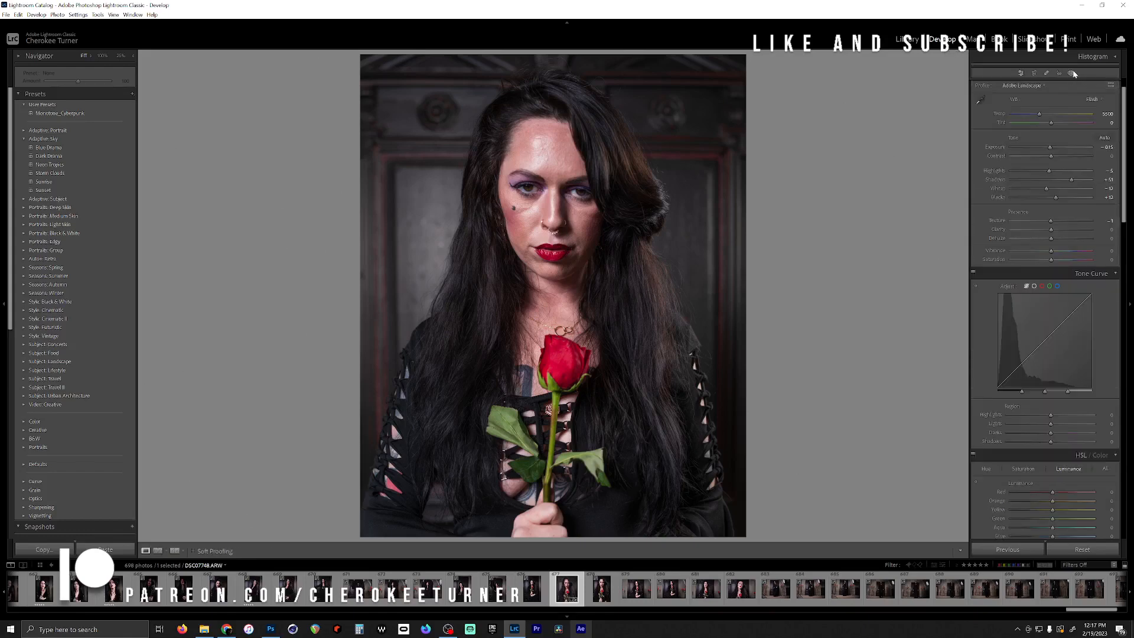
Add a new mask that selects the subject
click(1071, 74)
click(956, 68)
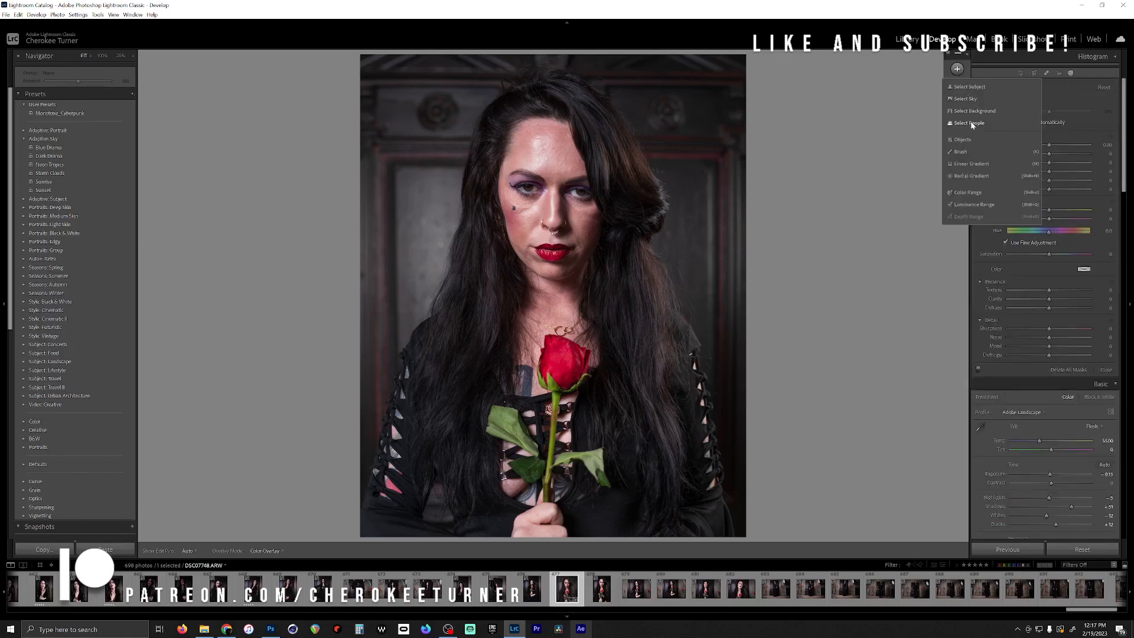
click(976, 88)
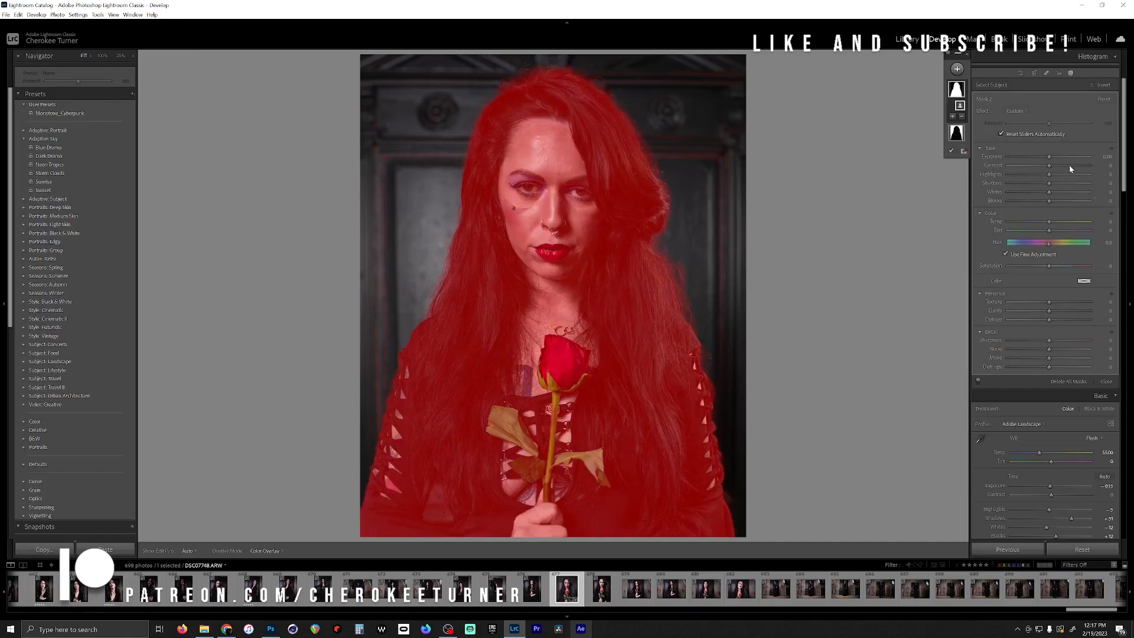
On the subject mask, set exposure to about −0.10, highlights 8, shadows 26 and whites −14, and lower the blacks slightly
click(1050, 156)
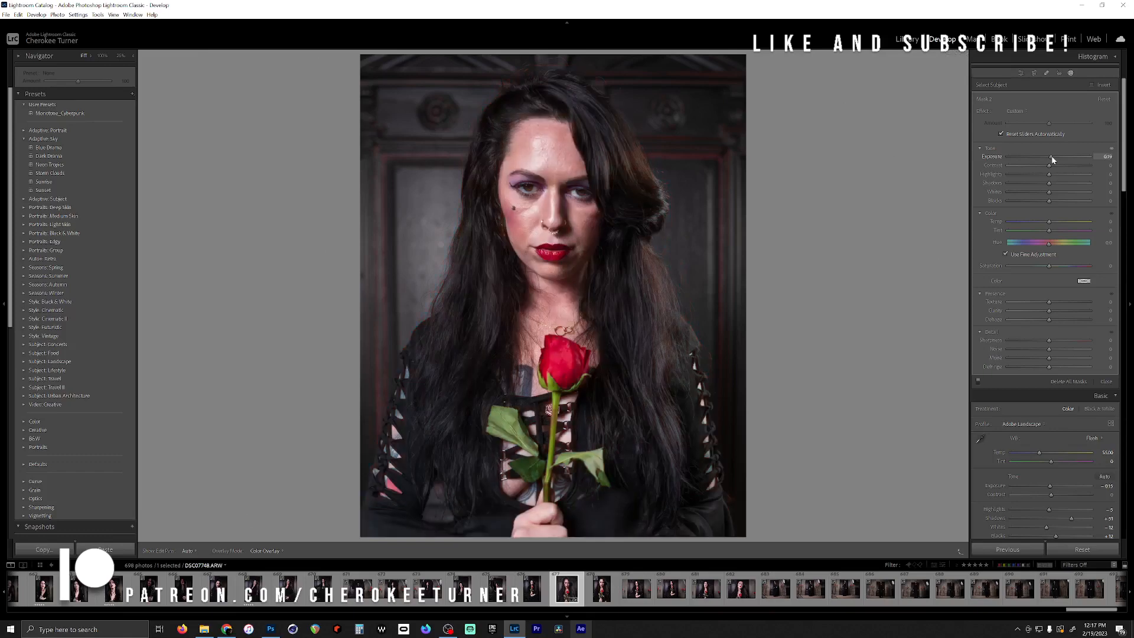
drag(1051, 160, 1047, 159)
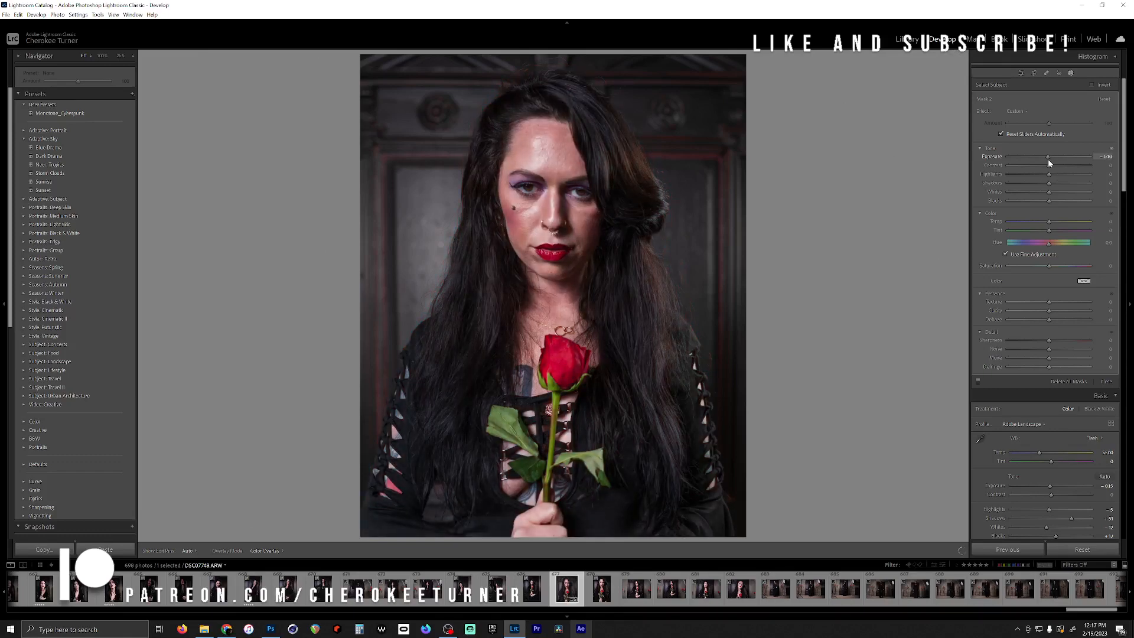
drag(1049, 164, 1043, 198)
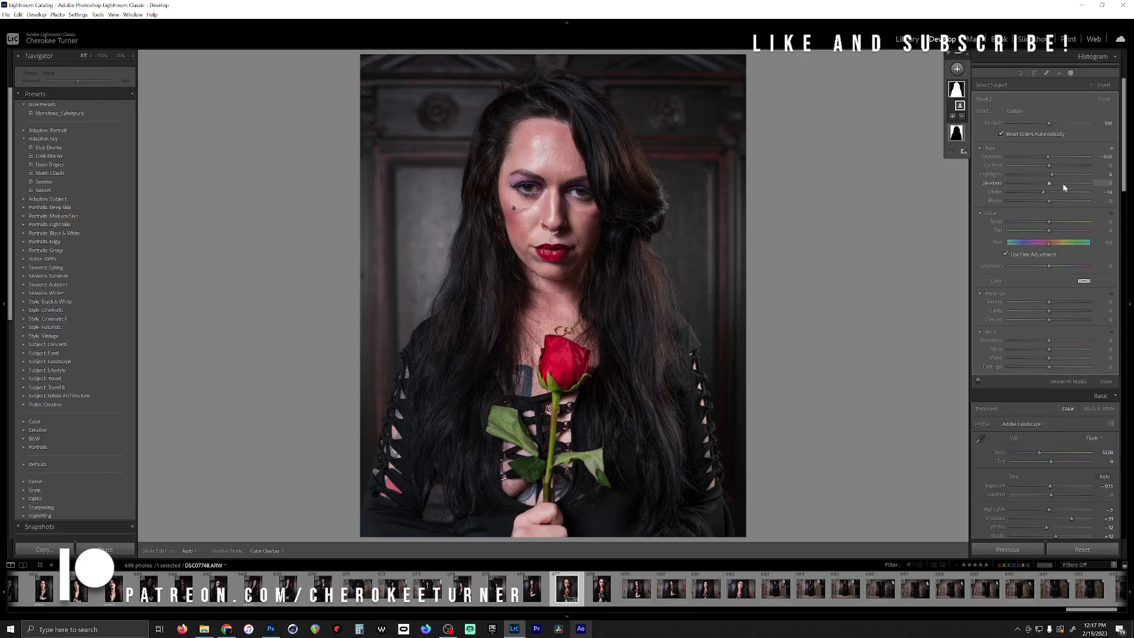
drag(1051, 186, 1063, 190)
drag(1048, 201, 1046, 208)
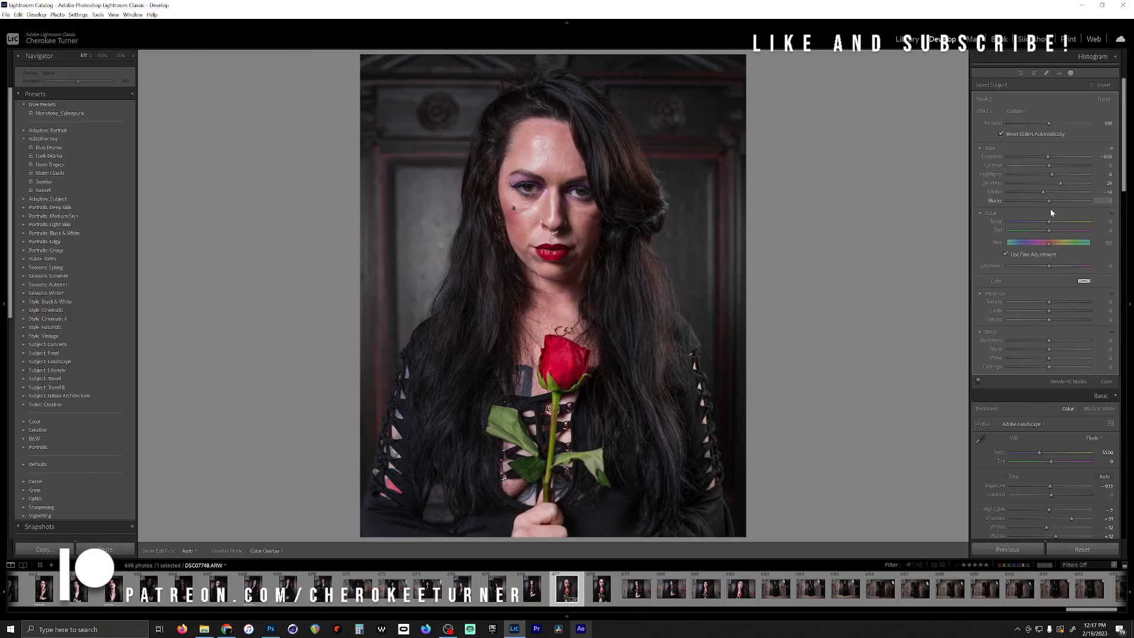
drag(1050, 210, 1050, 210)
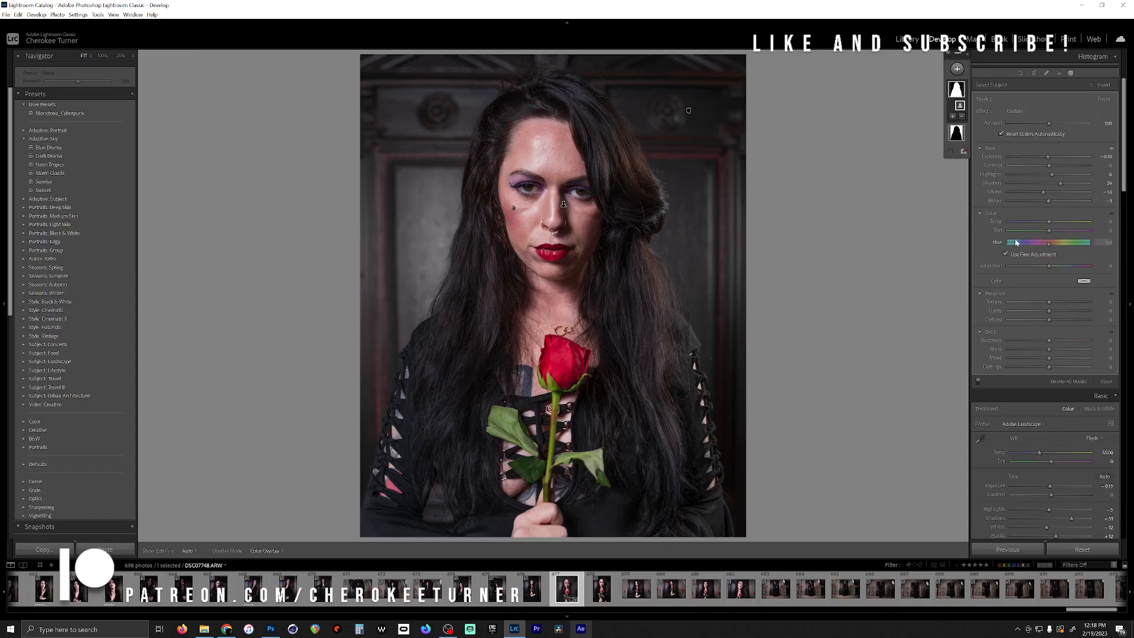
Set the subject mask's temperature to 5 and its tint to about −13
drag(1048, 221, 1049, 236)
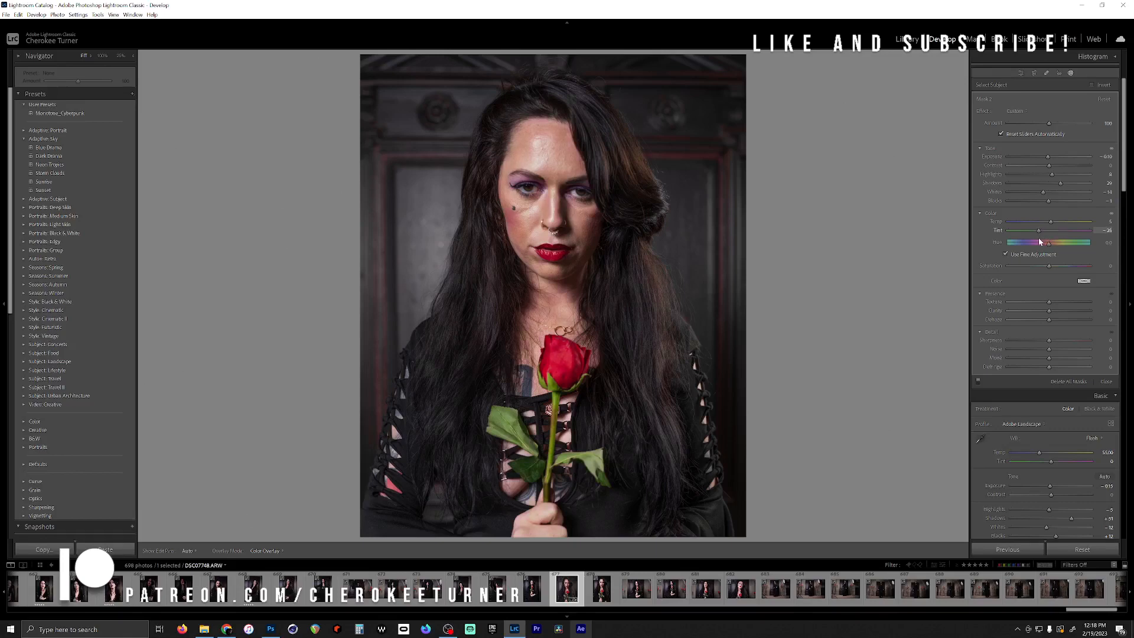
drag(1040, 242, 1043, 242)
drag(1043, 241, 1044, 241)
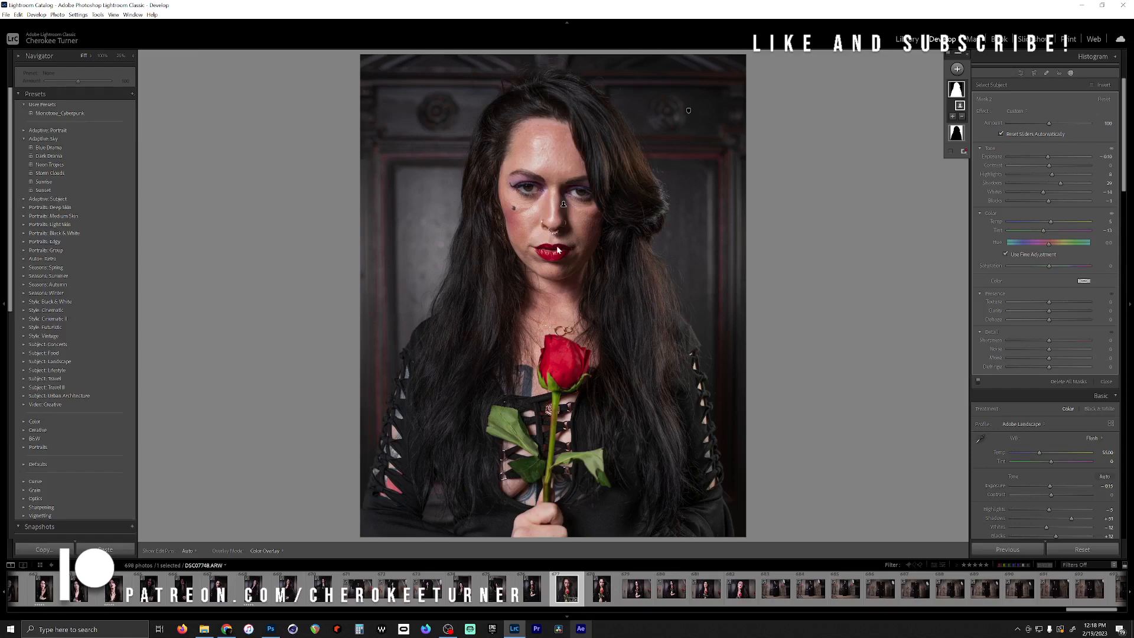
Set the subject mask's saturation to about −5 and texture to 7, fine-tune its clarity, and finish the mask
drag(1058, 266, 1047, 267)
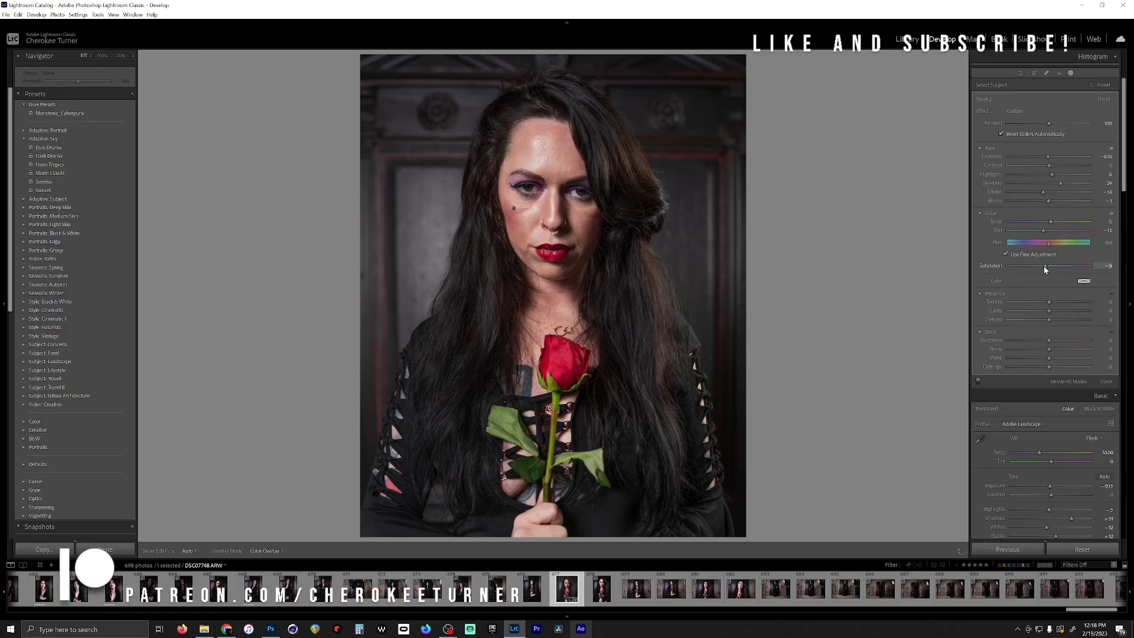
drag(1043, 265, 1047, 267)
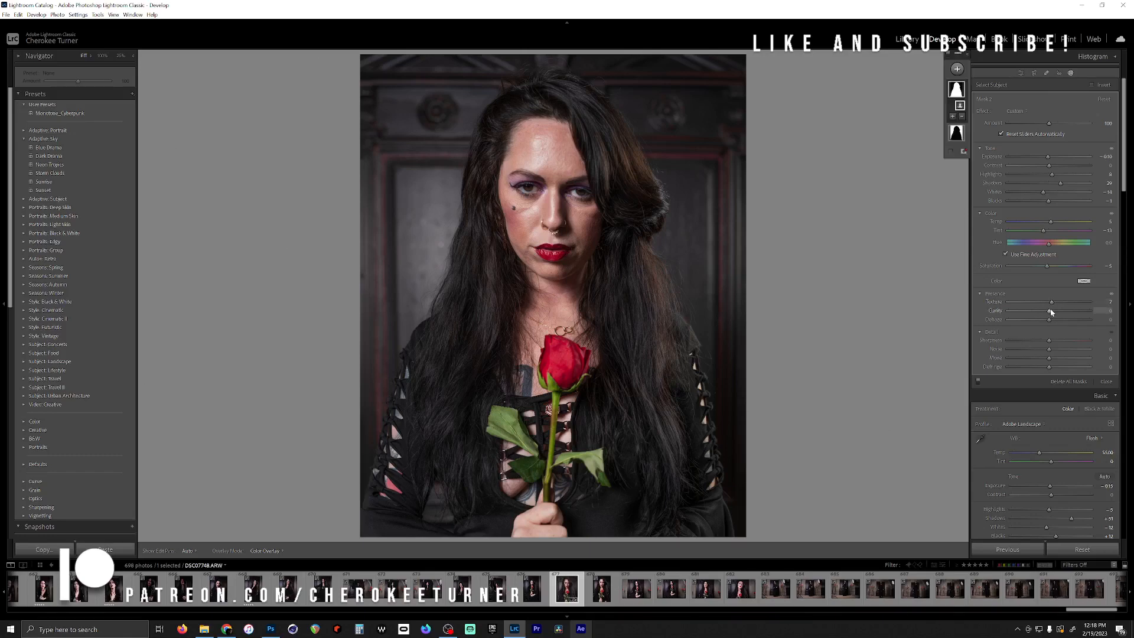
drag(1049, 311, 1053, 342)
click(1020, 74)
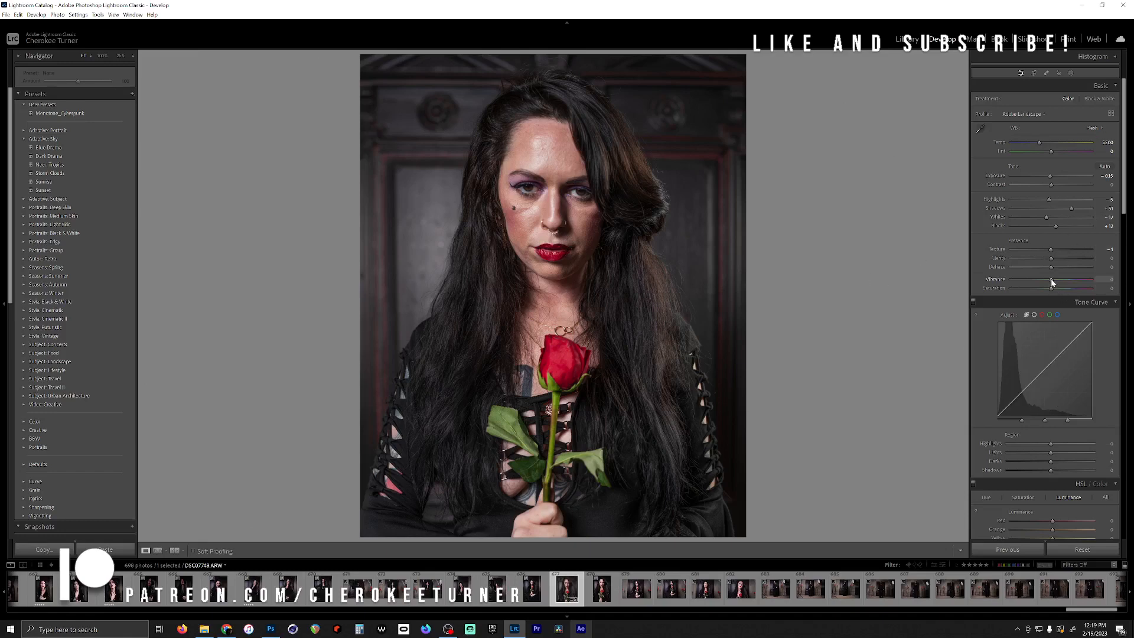
Set the whole photo's vibrance to about −10 and its saturation to +2
drag(1046, 281, 1047, 282)
drag(1052, 288, 1051, 286)
drag(1047, 283, 1046, 283)
Shape the parametric tone curve with highlights +14, lights about +5, darks about −6 and shadows about +4
scroll(1116, 174, down, 3)
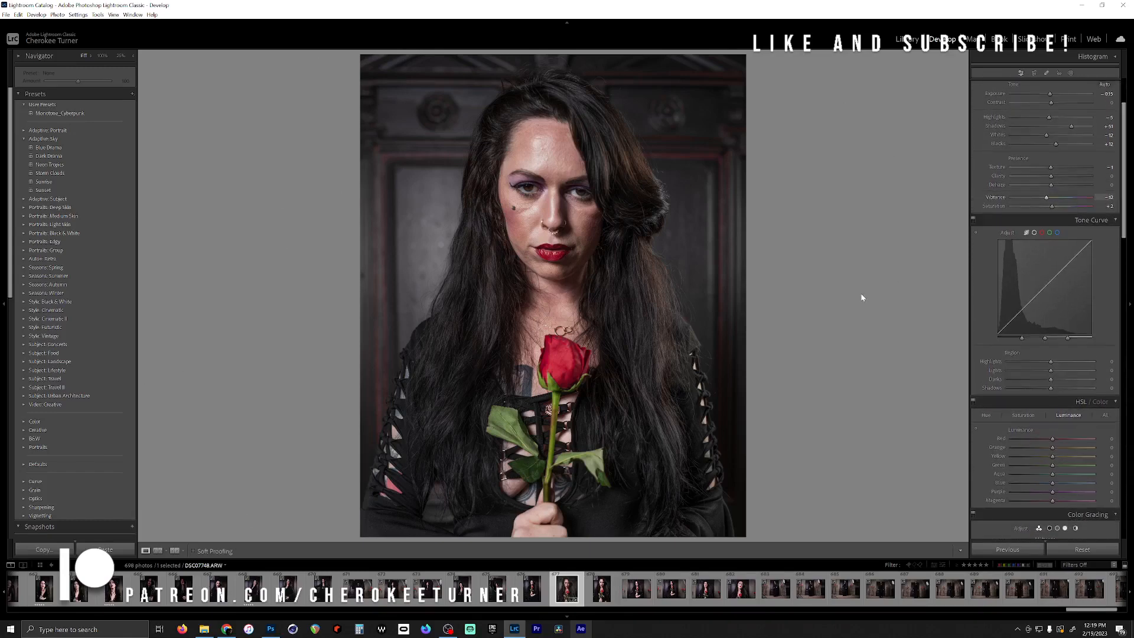
mouse_move(1033, 299)
mouse_down()
mouse_move(1045, 288)
mouse_move(1021, 313)
mouse_up()
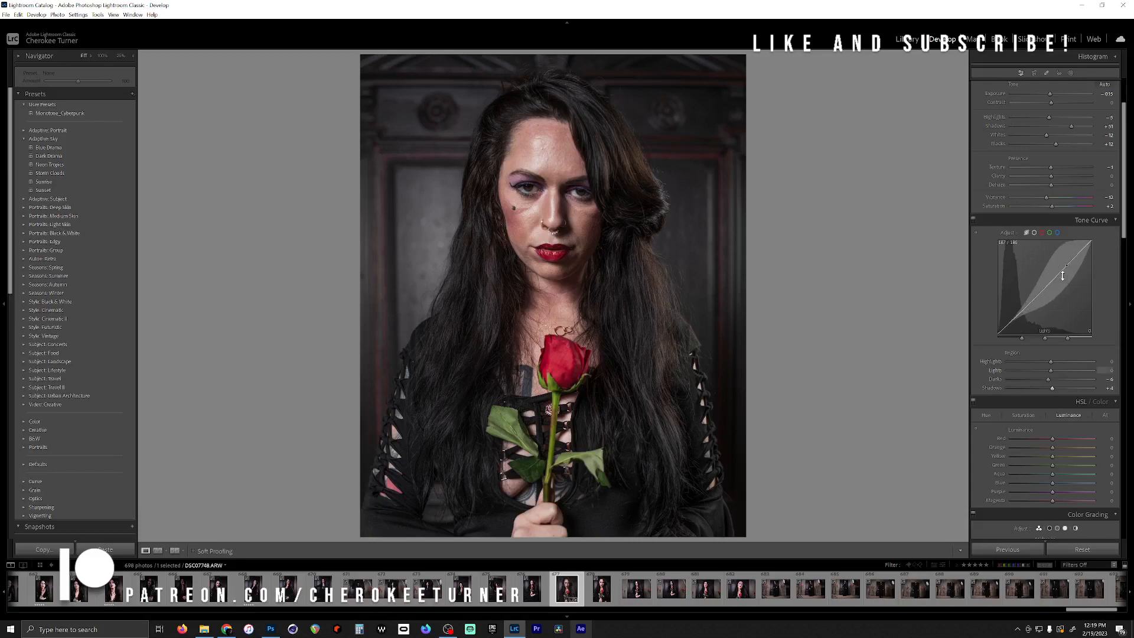
drag(1062, 274, 1075, 252)
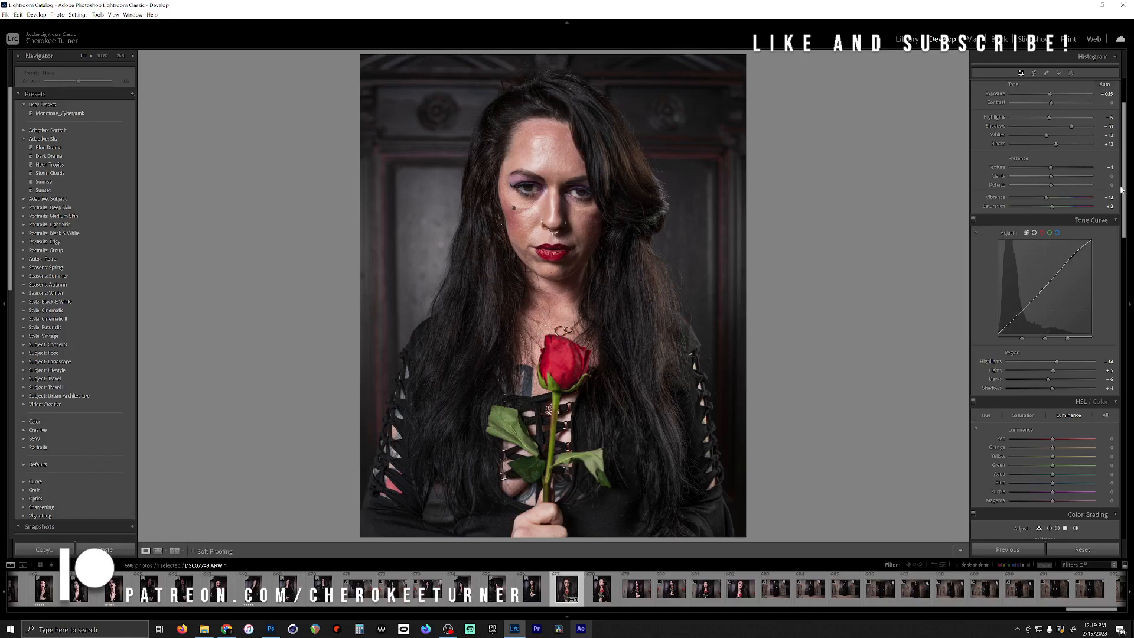
Fine-tune the HSL hue of each color channel, from red through magenta
scroll(1120, 189, down, 5)
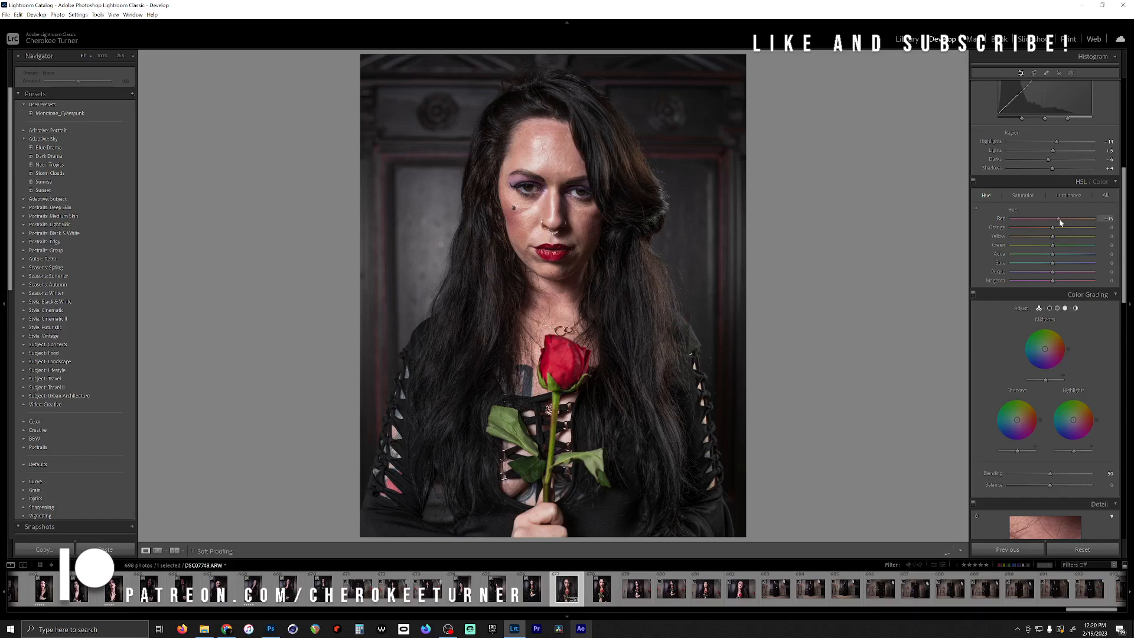
drag(1059, 220, 1052, 228)
drag(1053, 230, 1053, 233)
drag(1056, 231, 1053, 235)
drag(1053, 236, 1058, 240)
double_click(1053, 243)
drag(1052, 243, 1063, 250)
drag(1060, 251, 1060, 251)
drag(1061, 254, 1044, 257)
mouse_move(1092, 263)
mouse_down()
mouse_move(1048, 271)
mouse_move(1093, 277)
mouse_up()
mouse_move(1069, 277)
mouse_down()
mouse_move(1057, 287)
mouse_move(1060, 272)
mouse_up()
Set the HSL saturation of red to about −7 and fine-tune the saturation of the other color channels through magenta
click(1022, 195)
mouse_move(1051, 219)
mouse_down()
mouse_move(1060, 220)
mouse_move(1050, 233)
mouse_up()
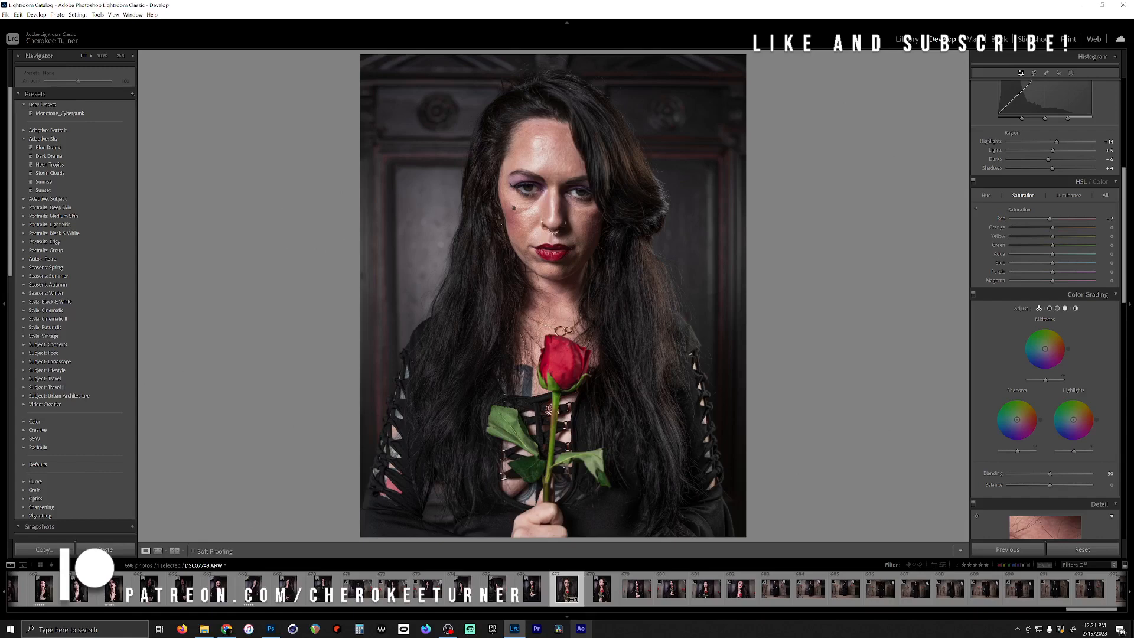
drag(1053, 228, 1065, 231)
drag(1058, 233, 1071, 238)
drag(1050, 236, 1045, 271)
drag(1035, 277, 1027, 281)
drag(1052, 281, 1042, 291)
mouse_move(1059, 289)
mouse_down()
mouse_move(1044, 293)
mouse_move(1054, 291)
mouse_up()
Set the HSL luminance of red to about −17, orange +14, yellow +11 and green about −18
drag(1052, 218, 1033, 233)
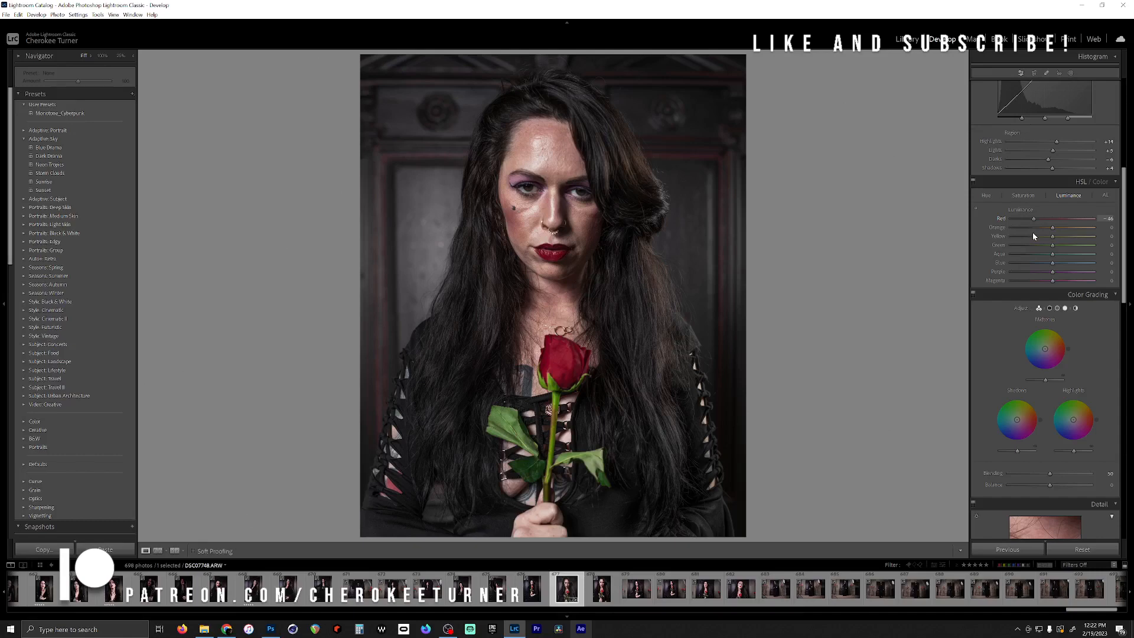
drag(1032, 232, 1061, 228)
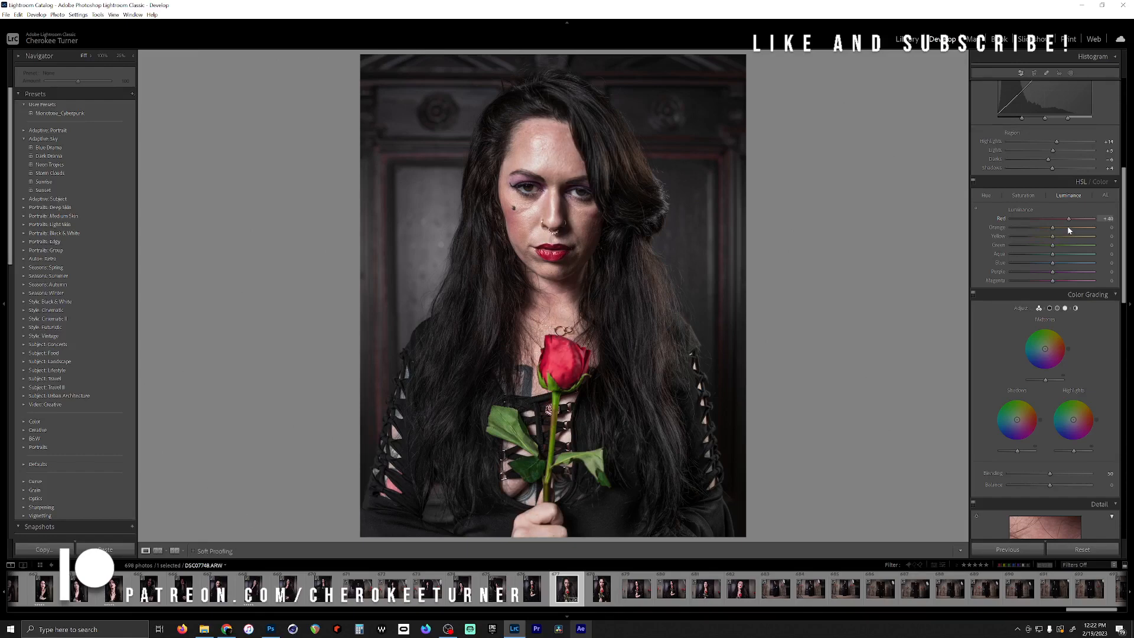
drag(1051, 235, 1045, 235)
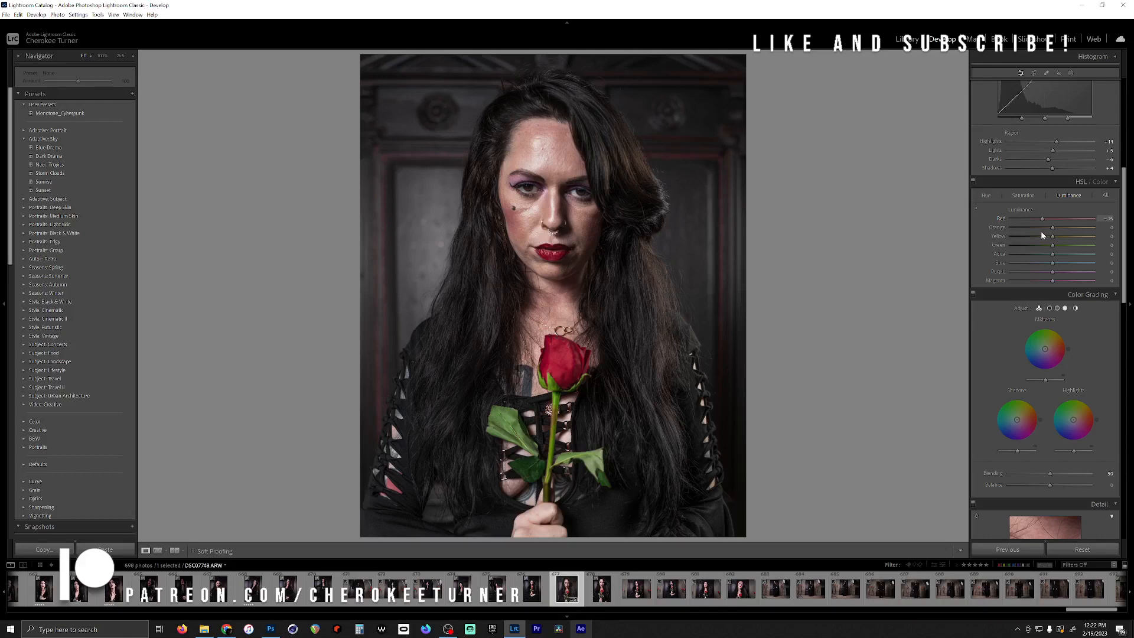
drag(1055, 235, 1042, 240)
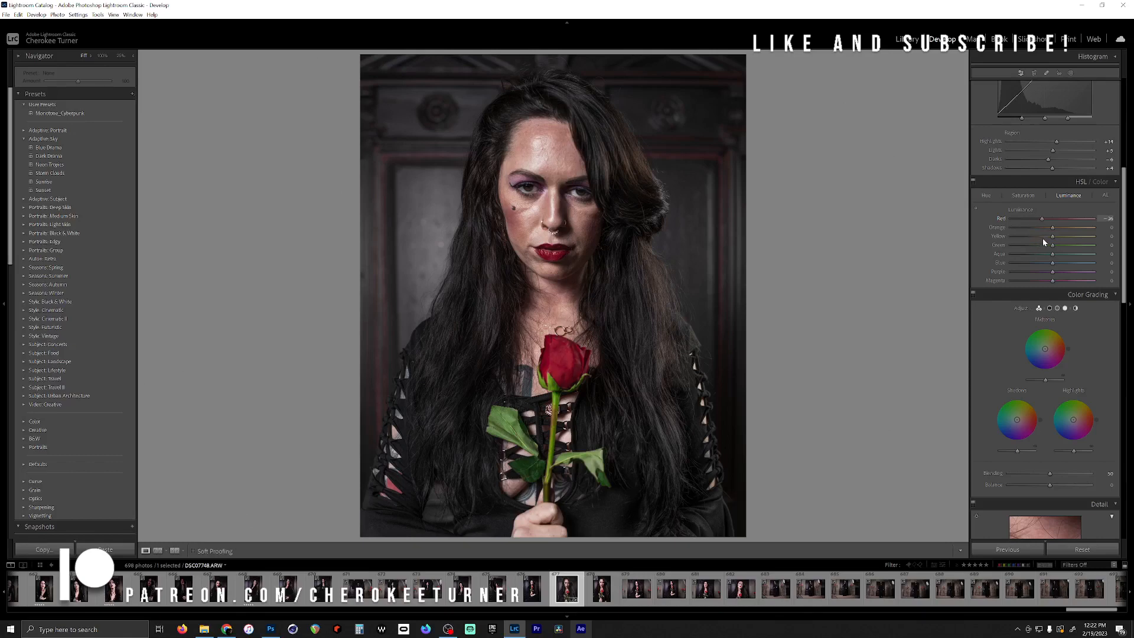
mouse_move(1043, 239)
mouse_down()
mouse_move(1067, 234)
mouse_move(1047, 232)
mouse_move(1060, 238)
mouse_move(1045, 250)
mouse_up()
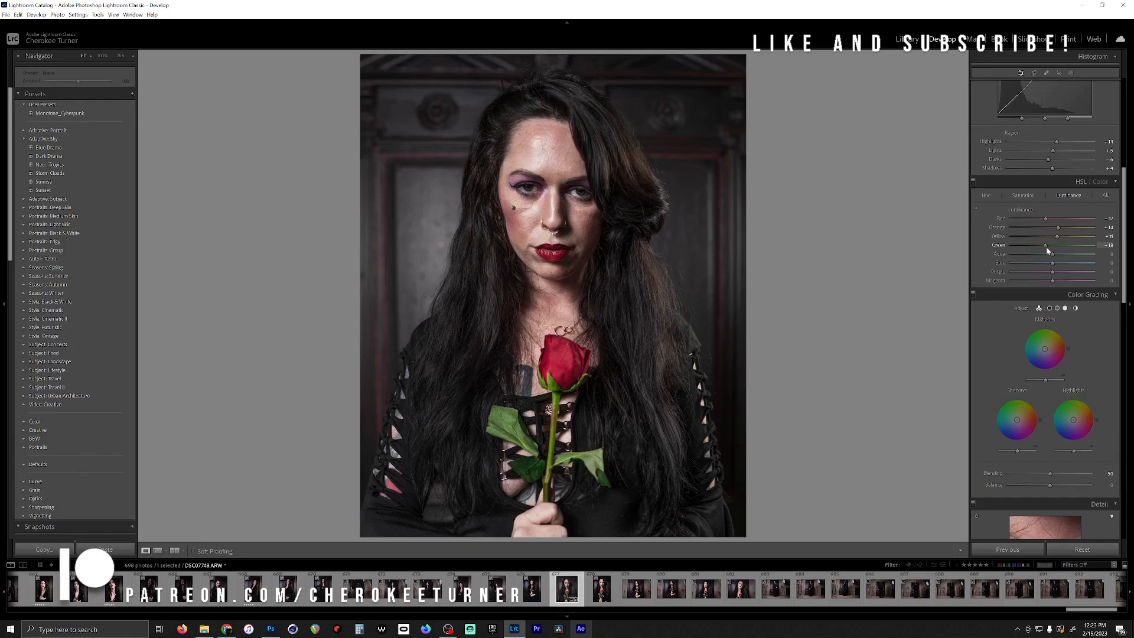
Set the HSL luminance of aqua and blue to about +3, purple to +10 and magenta to about +9
mouse_move(1052, 254)
mouse_down()
mouse_move(1083, 265)
mouse_move(1064, 263)
mouse_move(1055, 276)
mouse_up()
drag(1052, 280, 1066, 282)
drag(1056, 283, 1055, 283)
In the global color grade, lower luminance to about −70 and add a faint warm tint with hue about 31
scroll(1122, 230, down, 2)
click(1076, 237)
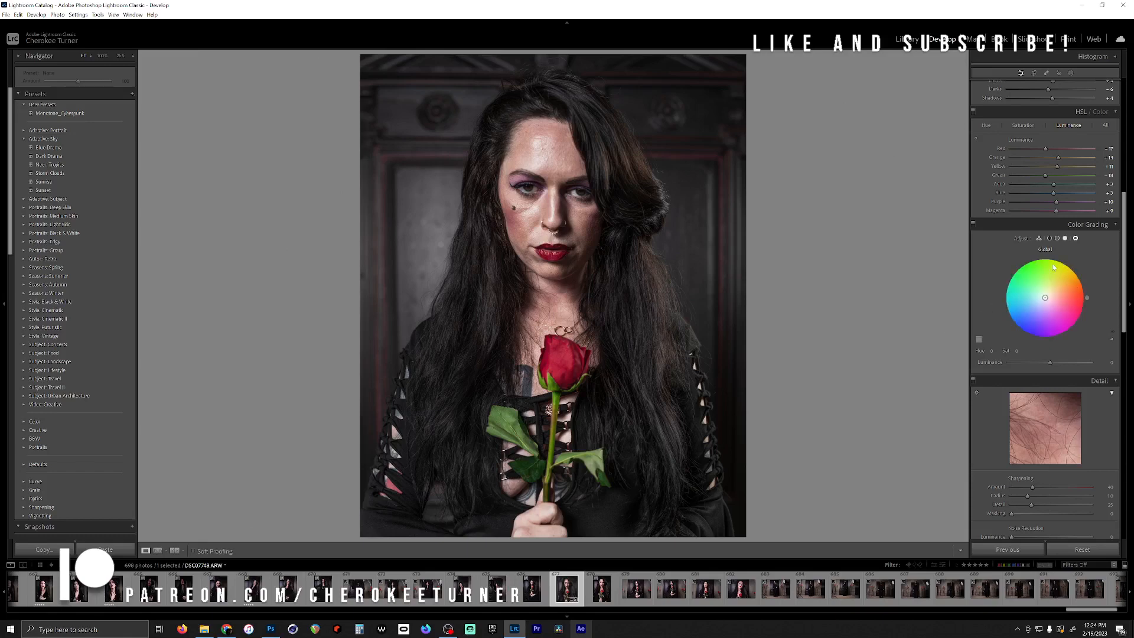
drag(1046, 365, 1038, 368)
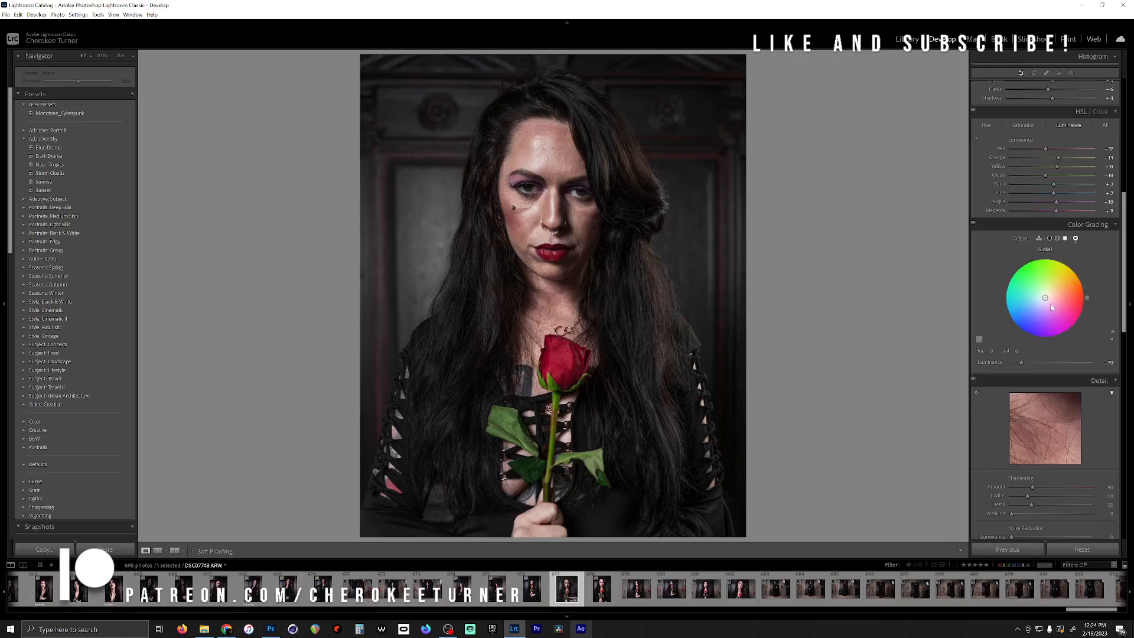
drag(1045, 298, 1047, 296)
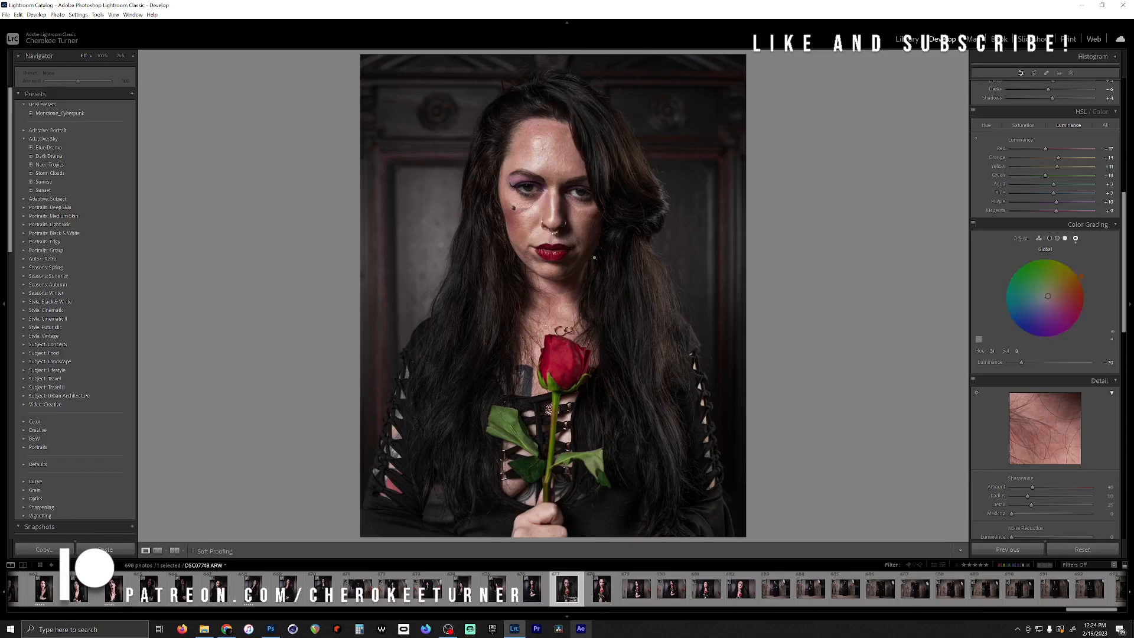
Raise the luminance of the color grading highlights and midtones slightly and give both a faint warm tint
click(1039, 238)
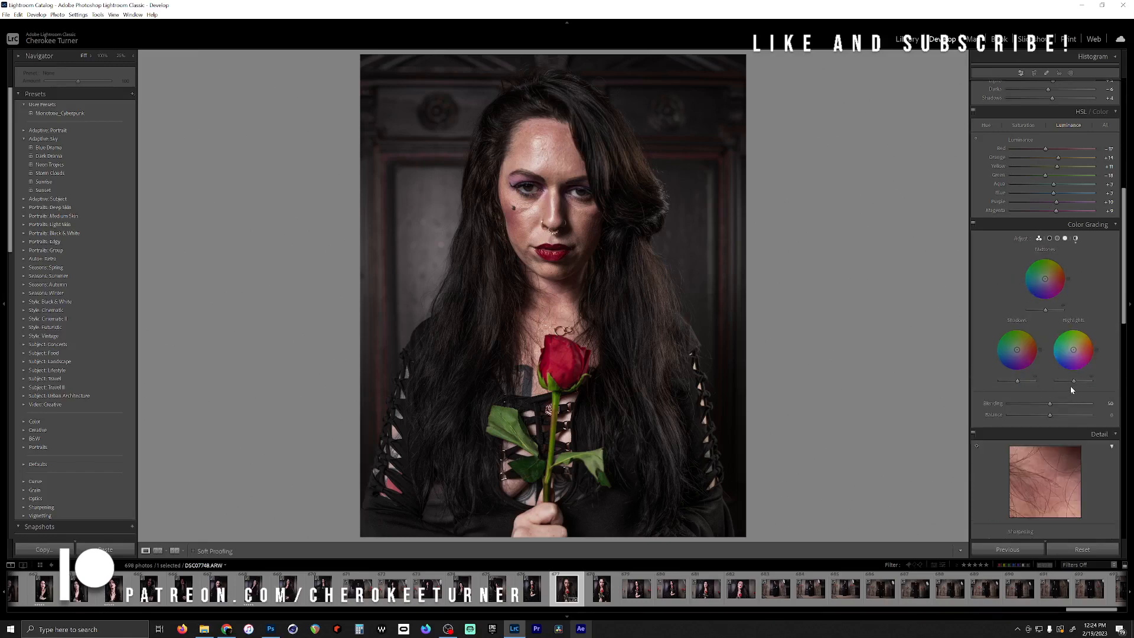
mouse_move(1079, 381)
mouse_down()
mouse_move(1057, 380)
mouse_move(1080, 382)
mouse_move(1061, 391)
mouse_move(1087, 380)
mouse_move(1071, 386)
mouse_move(1075, 349)
mouse_up()
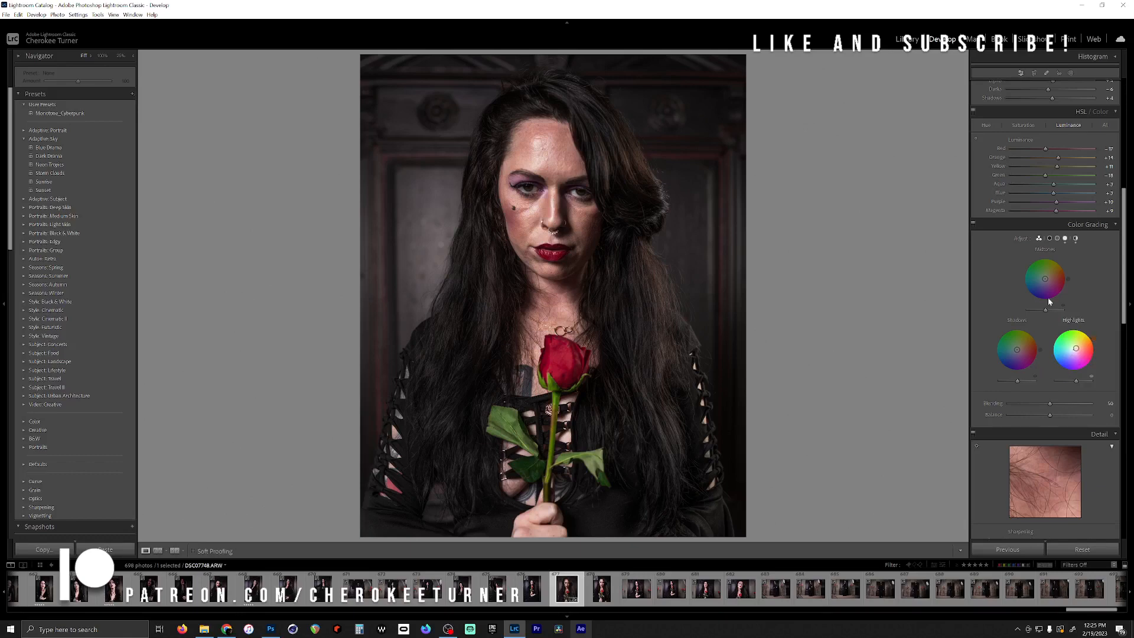
drag(1044, 310, 1045, 277)
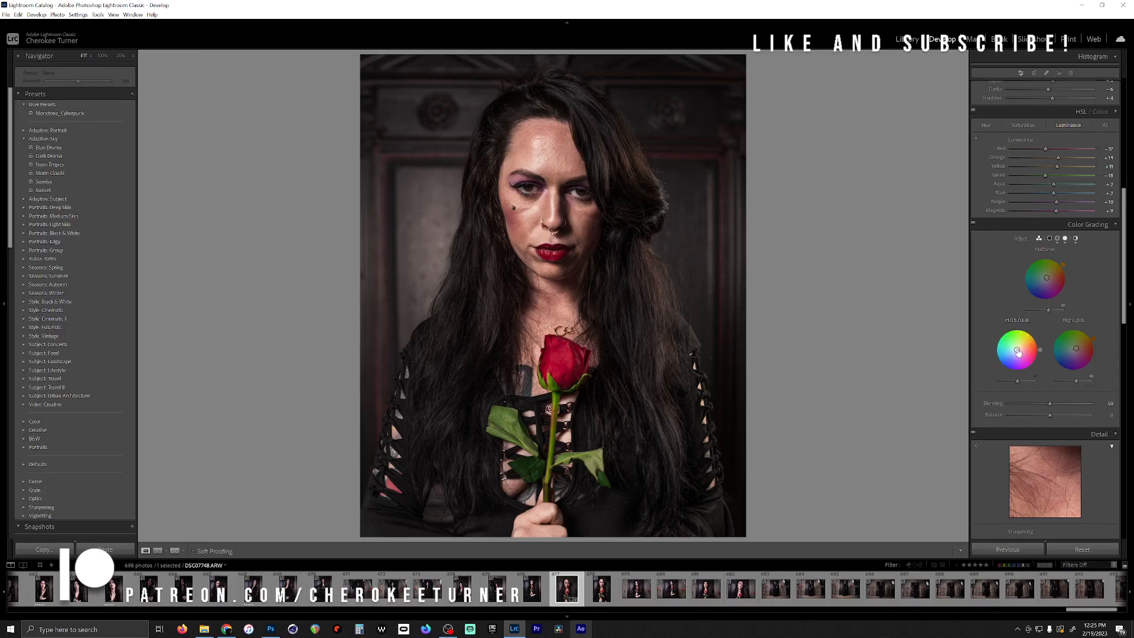
Tint the color grading shadows faintly magenta, lower their luminance slightly, and set blending to about 48 and balance to about +14
drag(1017, 350, 1016, 349)
drag(1017, 349, 1017, 349)
drag(1017, 381, 1016, 384)
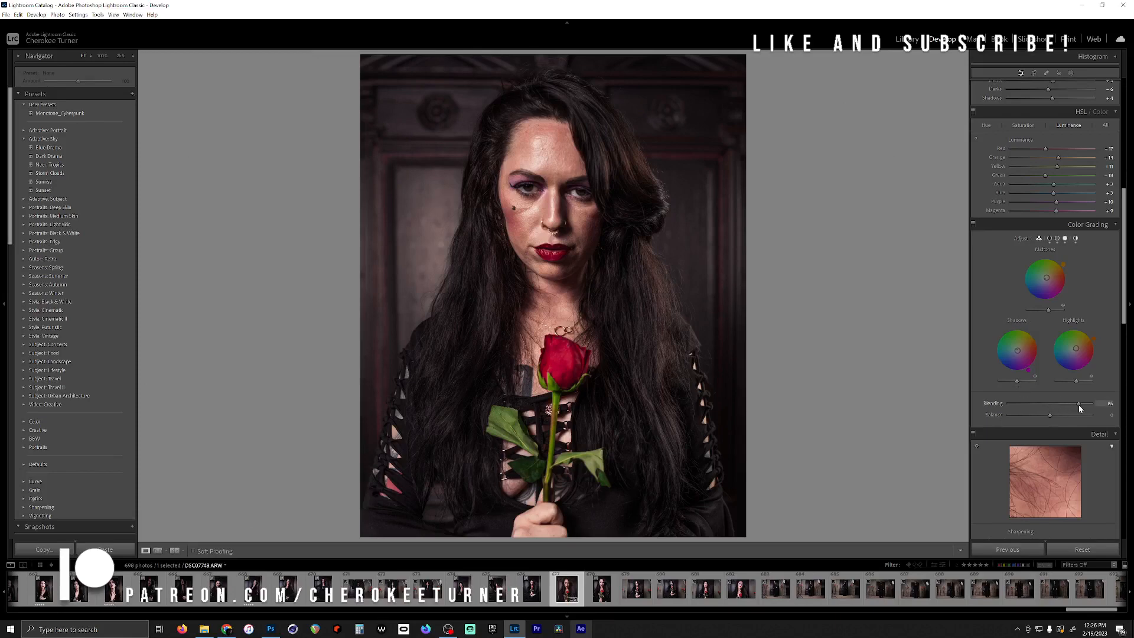
mouse_move(1057, 410)
mouse_down()
mouse_move(1047, 410)
mouse_move(1057, 415)
mouse_up()
In the camera calibration, set the saturation of the red primary to about −36, green primary about −5 and blue primary about +19
scroll(1110, 372, down, 6)
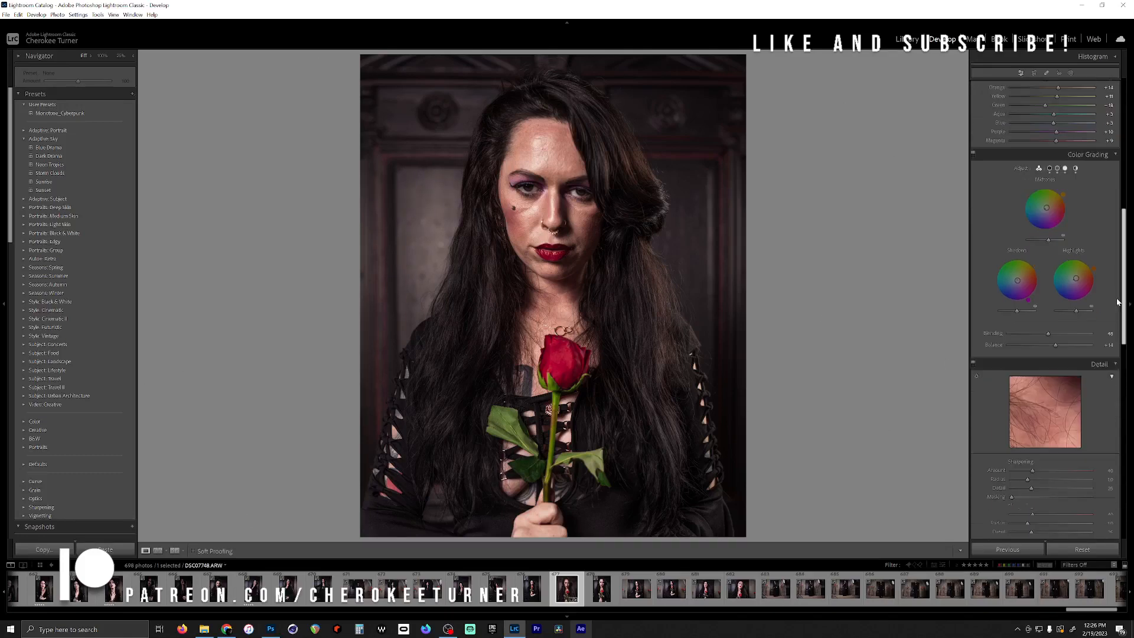
scroll(1112, 370, up, 1)
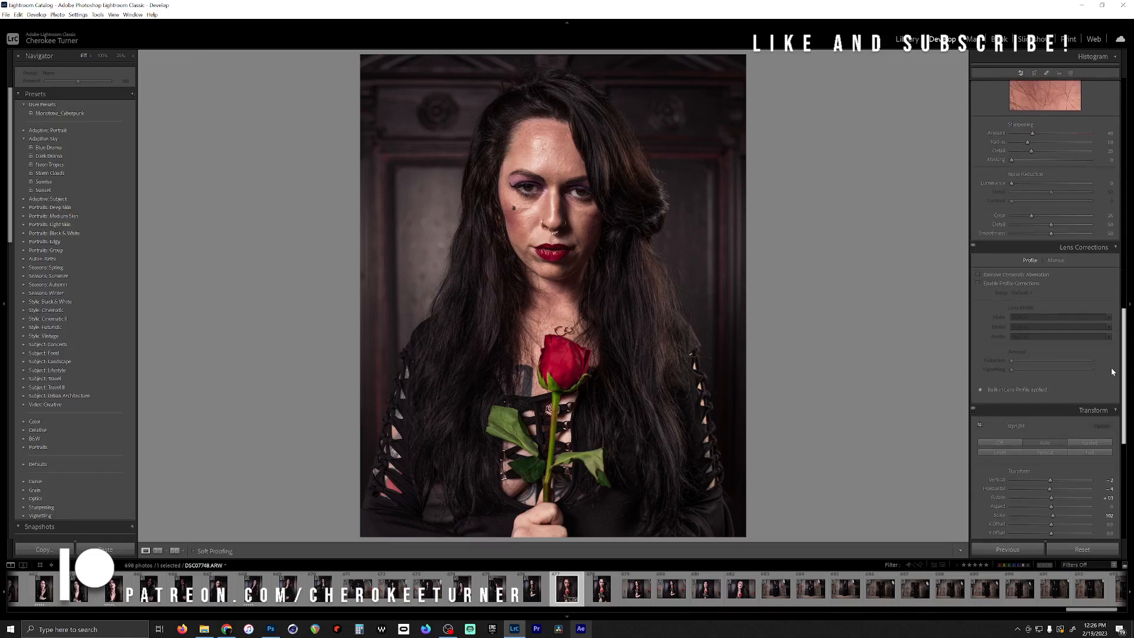
scroll(1111, 371, down, 6)
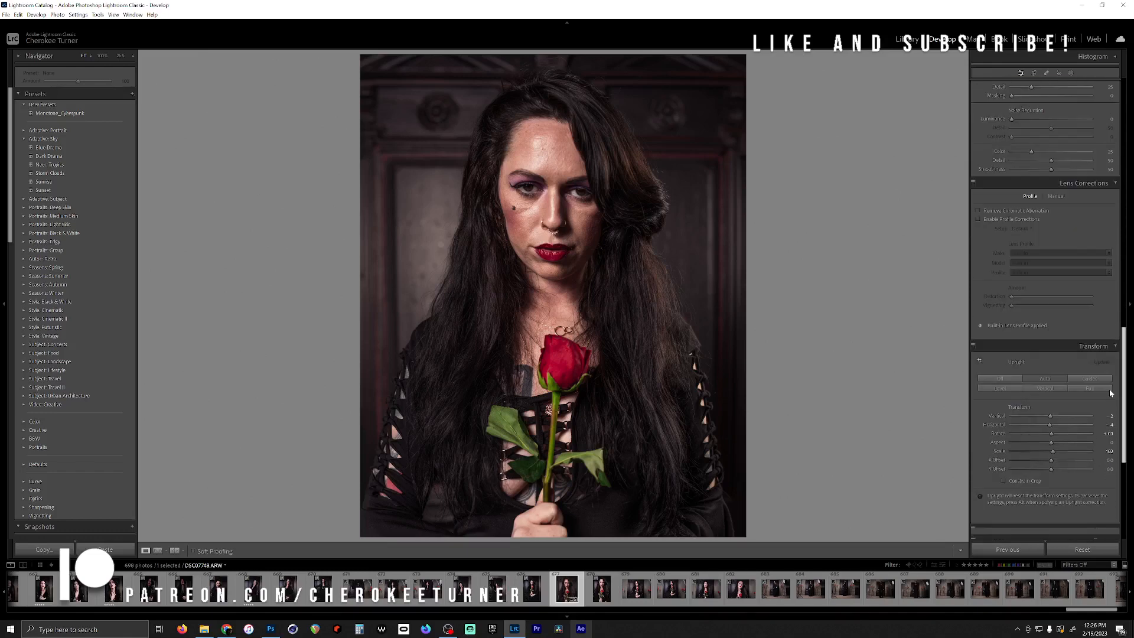
scroll(1106, 449, down, 3)
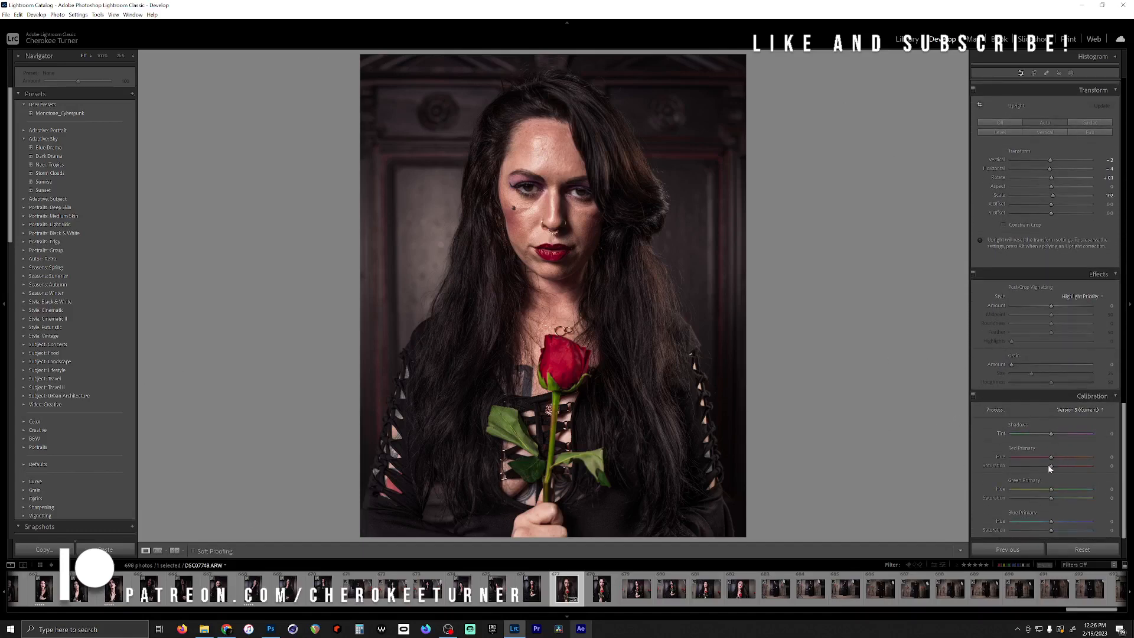
drag(1049, 468, 1051, 469)
drag(1043, 467, 1033, 468)
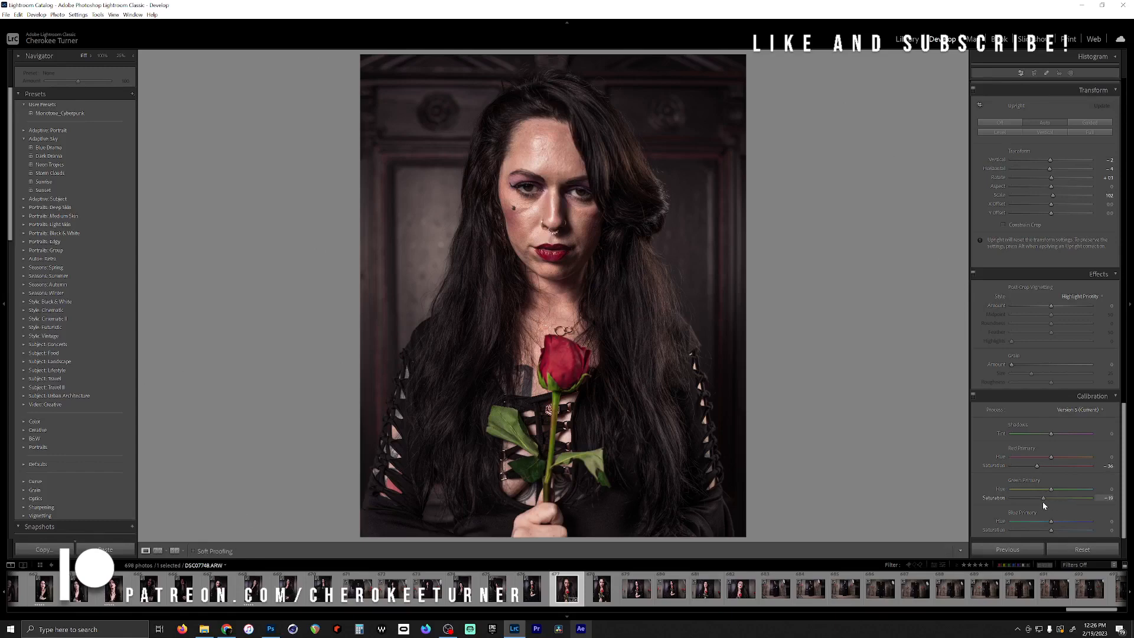
drag(1049, 506, 1041, 505)
drag(1067, 505, 1050, 505)
drag(1050, 530, 1067, 532)
Open the edited portrait in Adobe Photoshop 2023
right_click(532, 257)
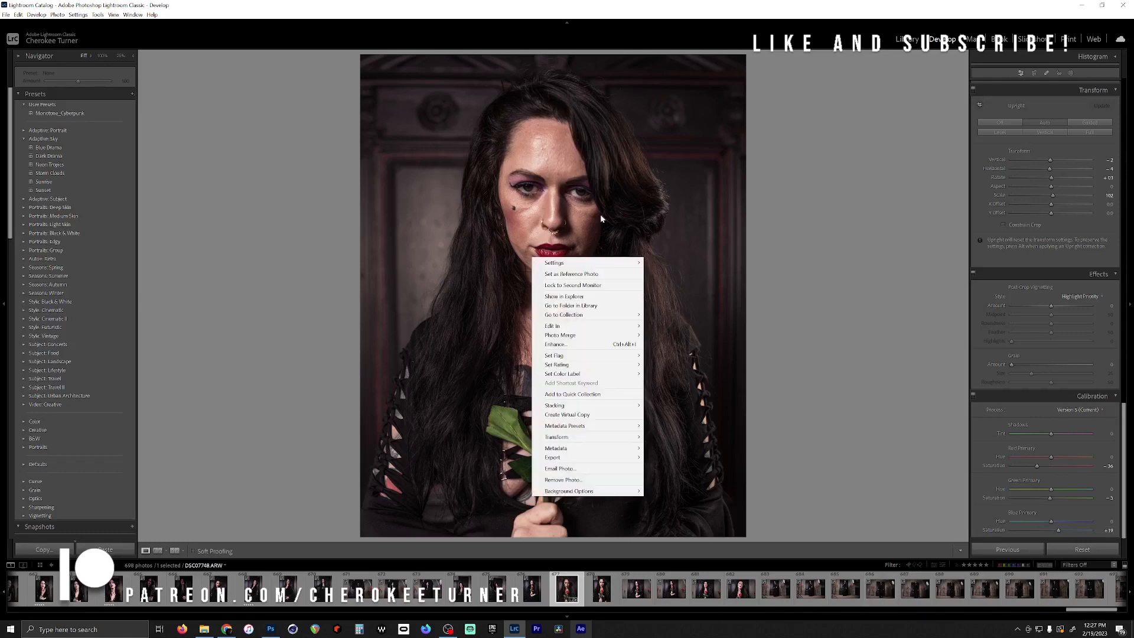
mouse_move(588, 326)
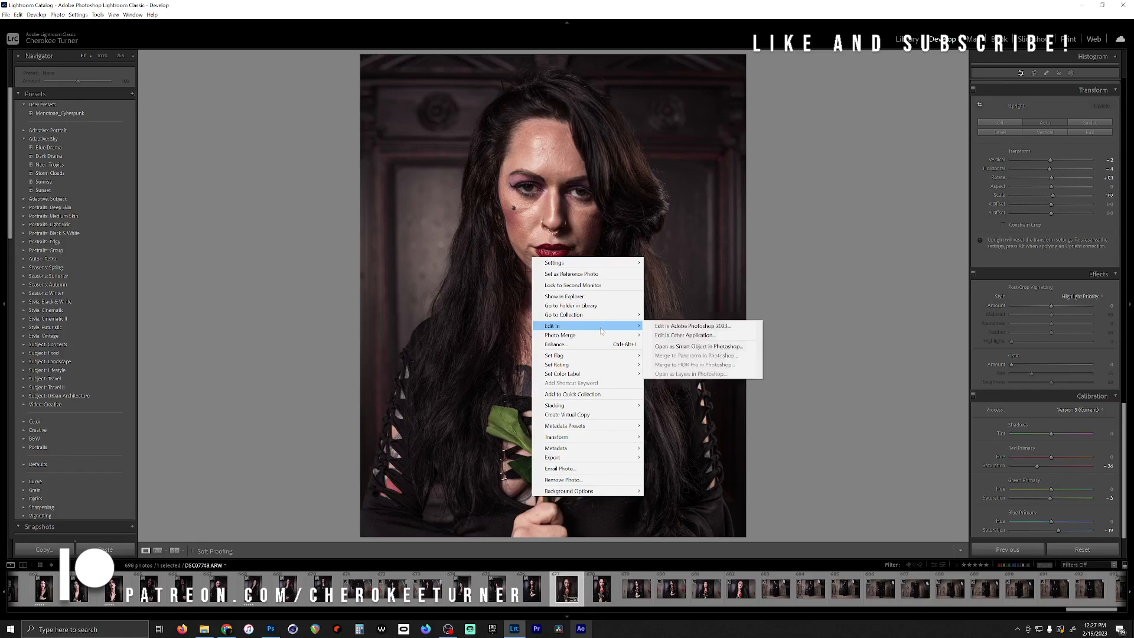
click(702, 326)
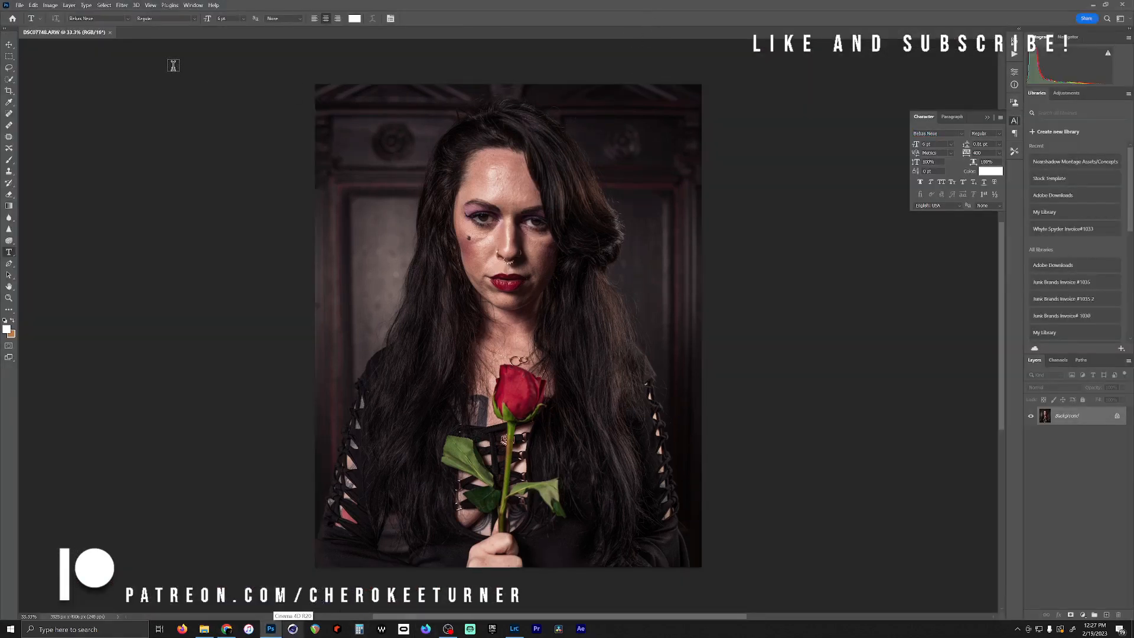
Start saving the document under a new name and browse to the 2023/The_Labrynth folder on the Photography drive
click(19, 6)
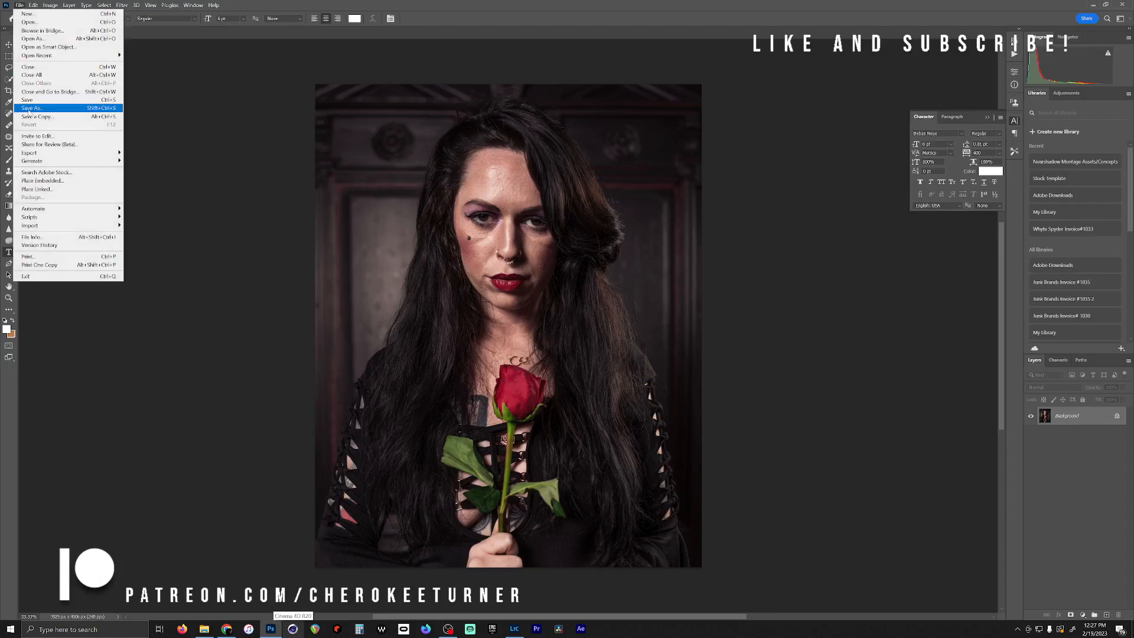
click(30, 109)
click(450, 297)
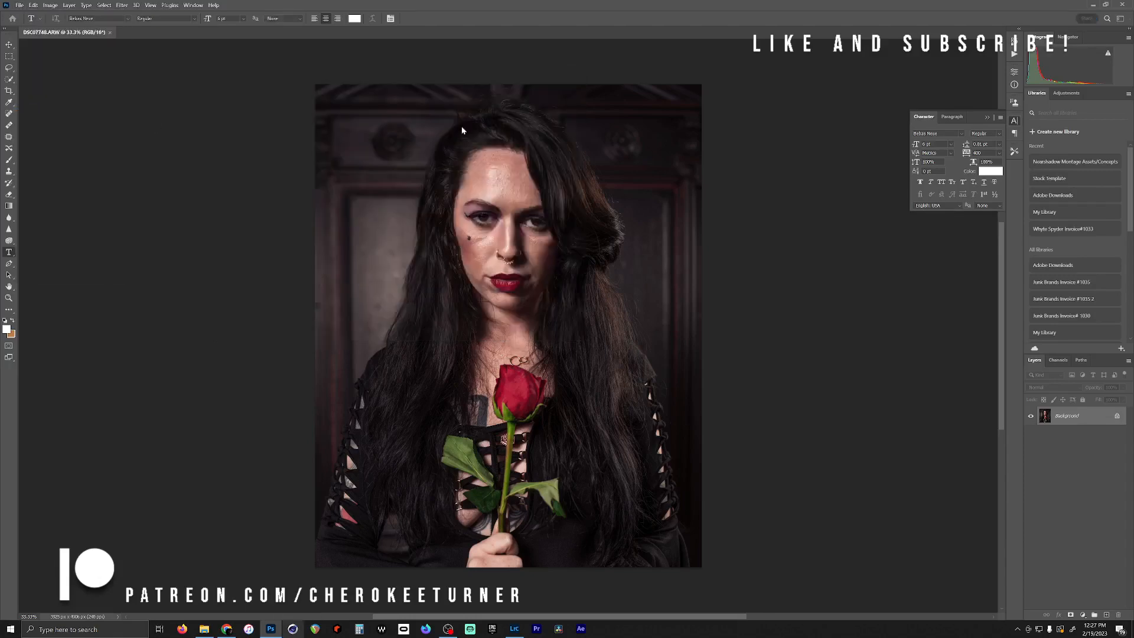
click(312, 88)
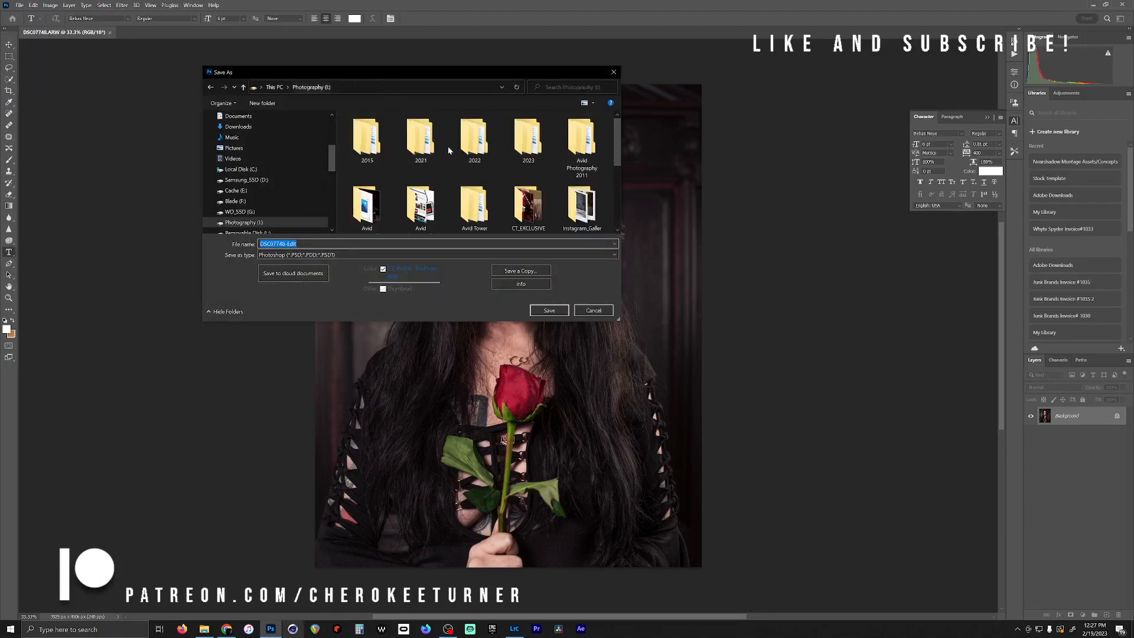
double_click(527, 139)
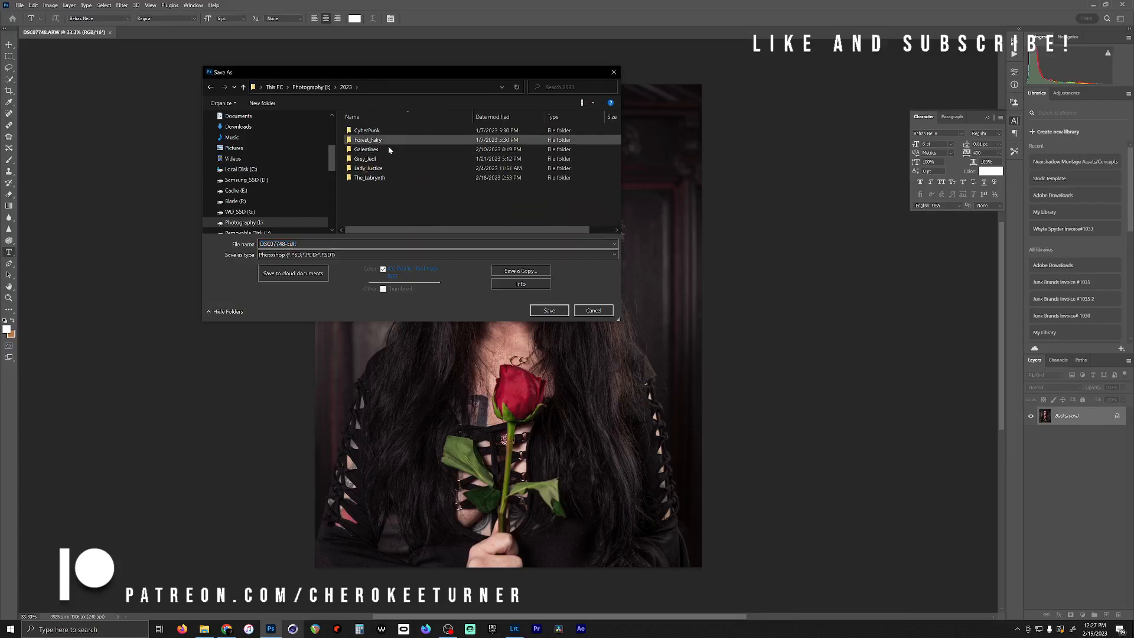
double_click(370, 178)
Create a new folder named PSDs inside The_Labrynth
right_click(390, 190)
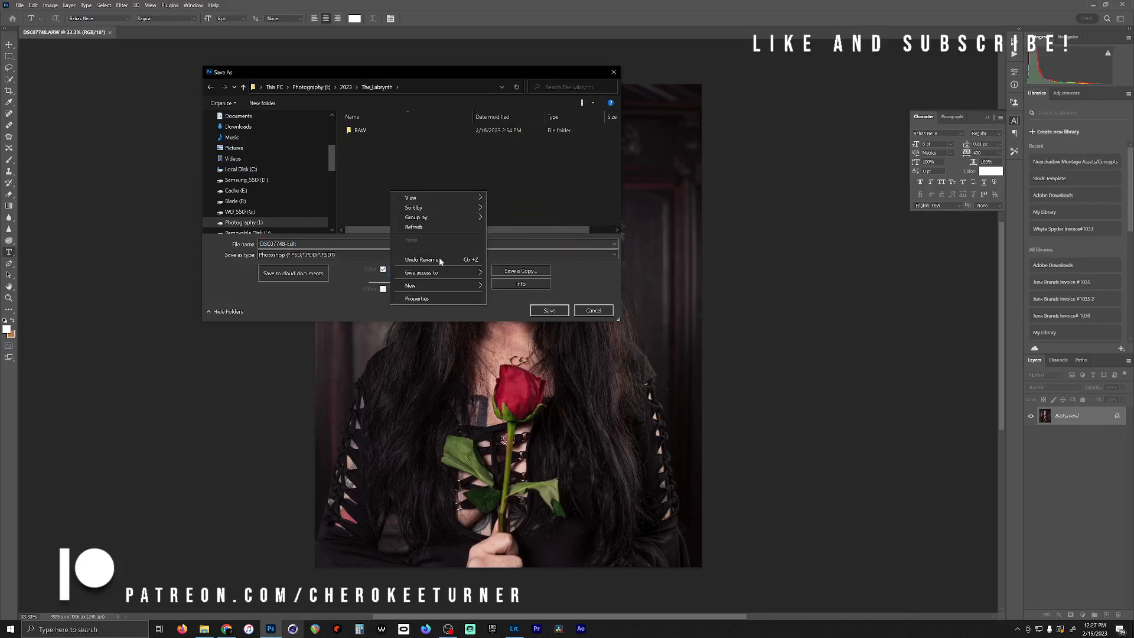
mouse_move(431, 285)
click(512, 284)
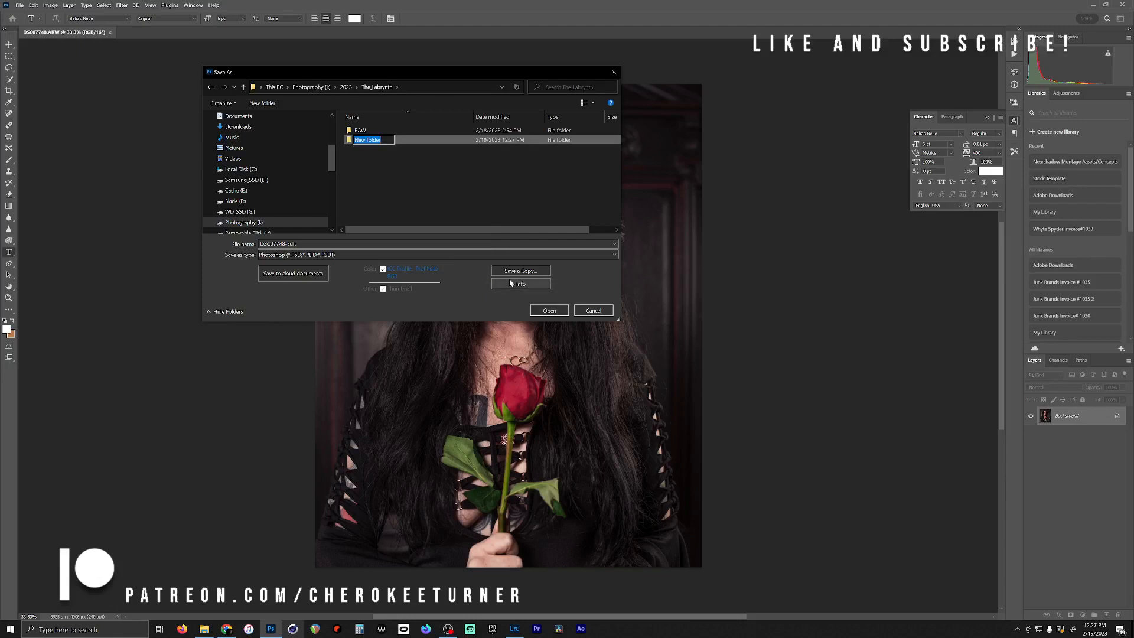
text(PSDs)
key(Return)
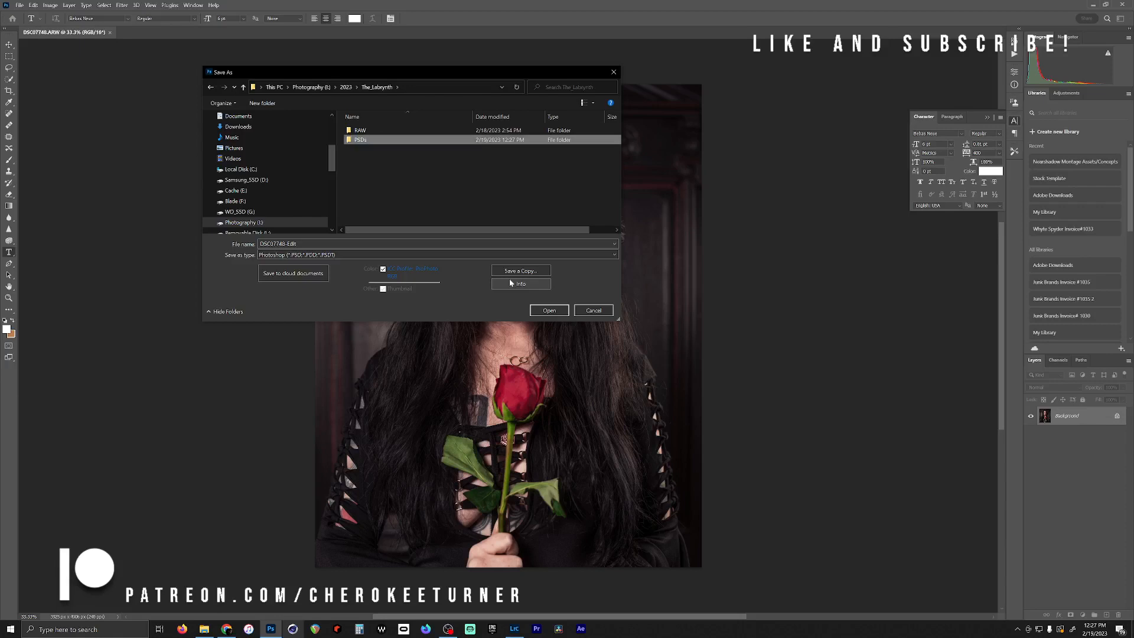
Save the portrait in the PSDs folder as a Photoshop file named Mort_Close_up
double_click(430, 142)
double_click(292, 243)
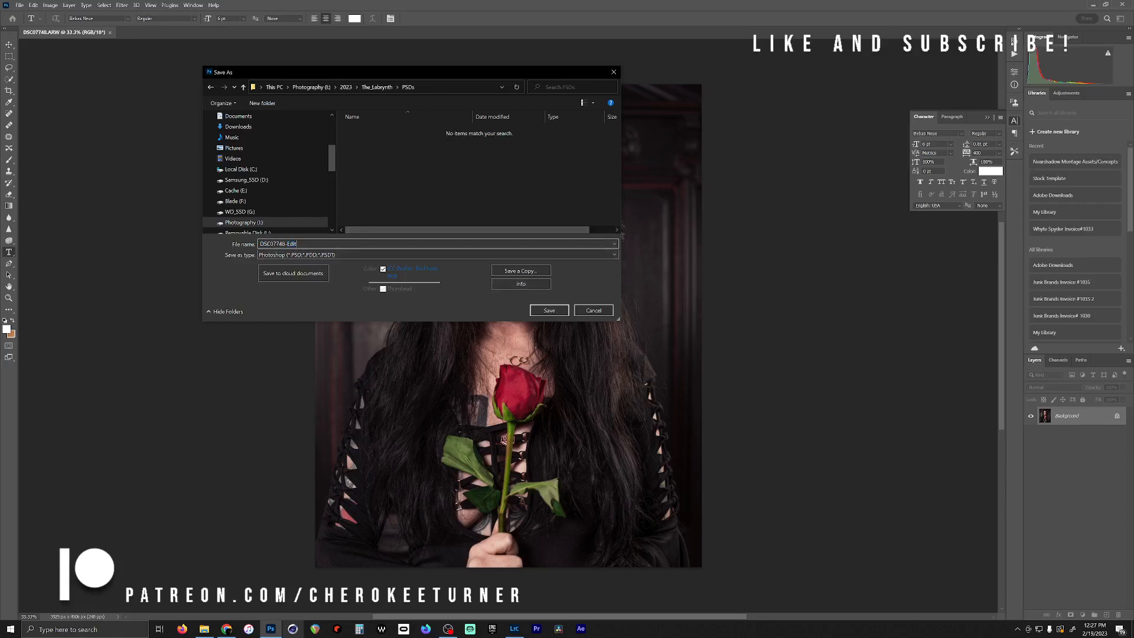
key(ctrl+a)
text(Mor)
key(Return)
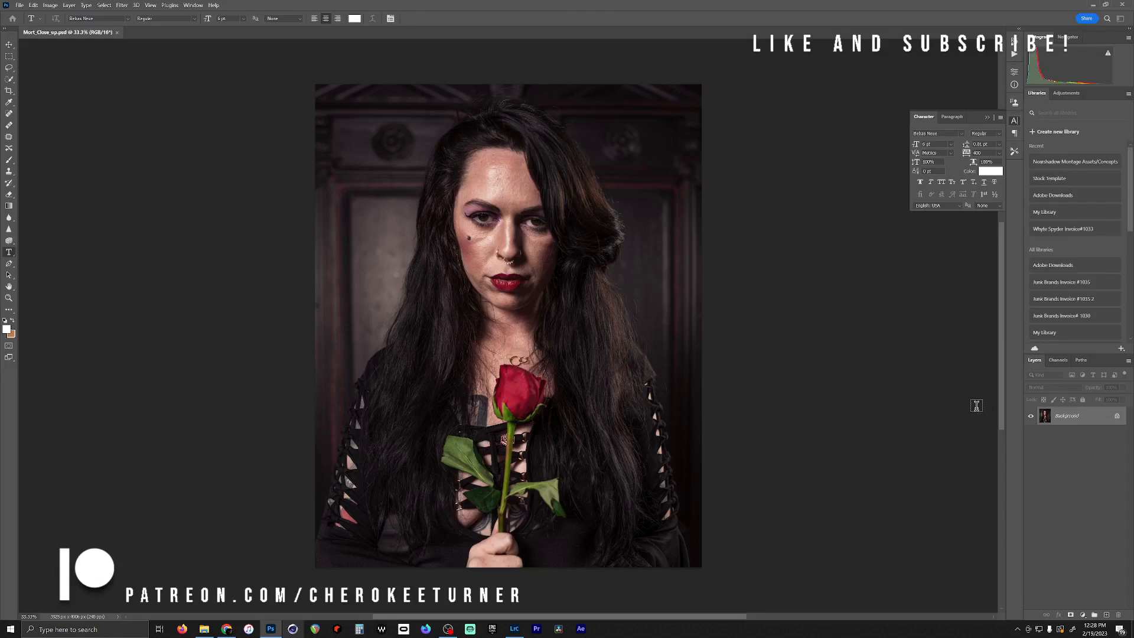
Duplicate the Background layer and open the original Background in the Liquify filter
drag(1075, 421, 1106, 614)
click(1065, 437)
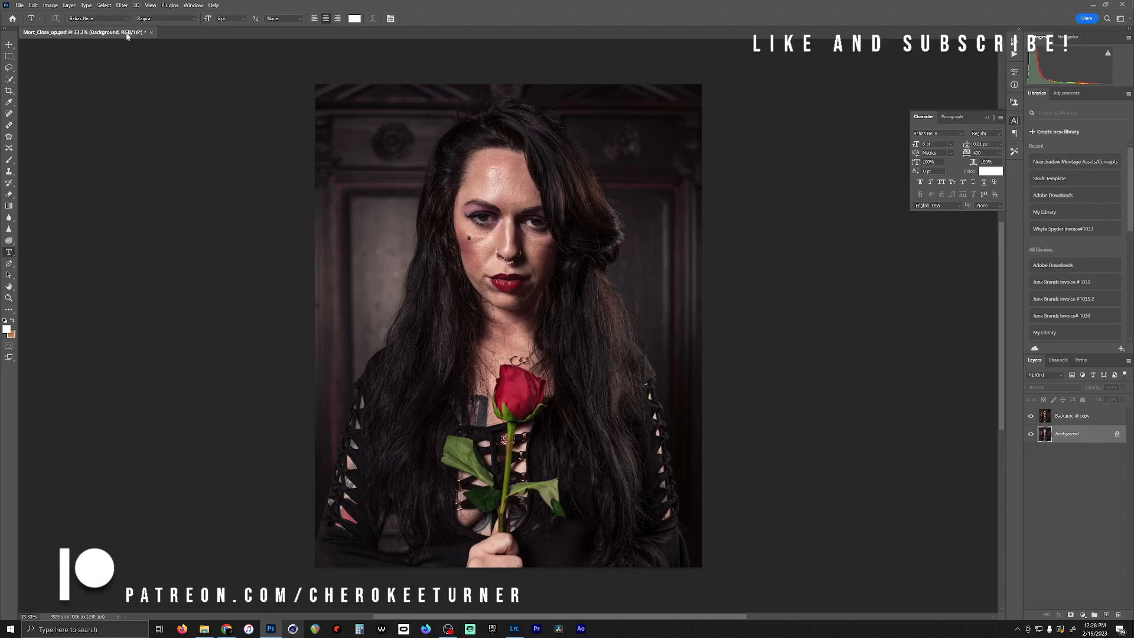
click(124, 6)
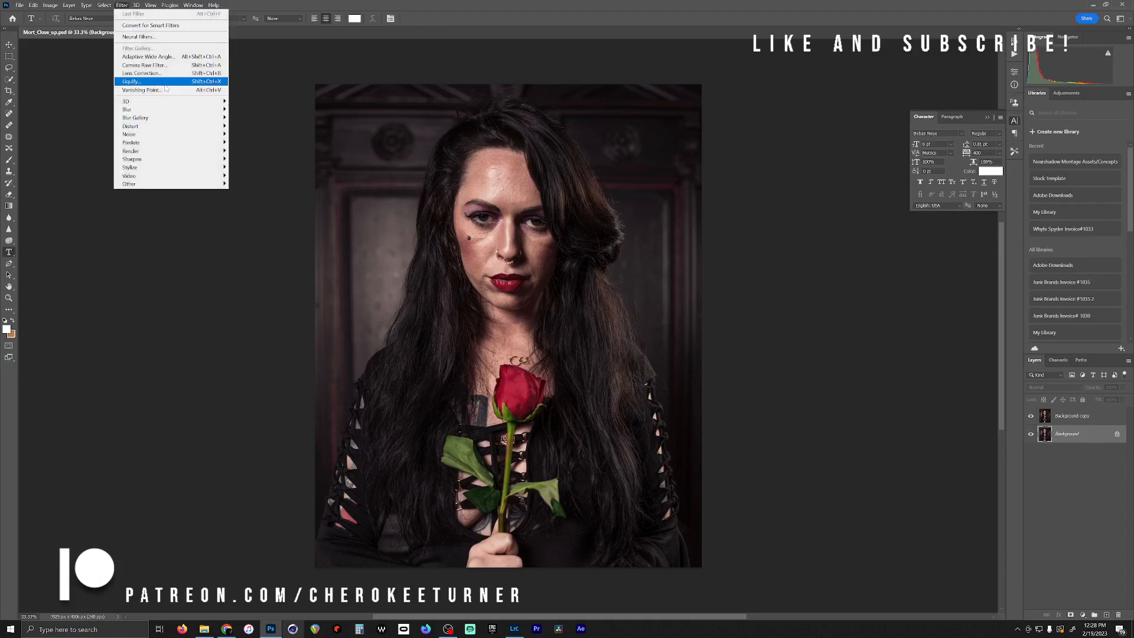
click(160, 83)
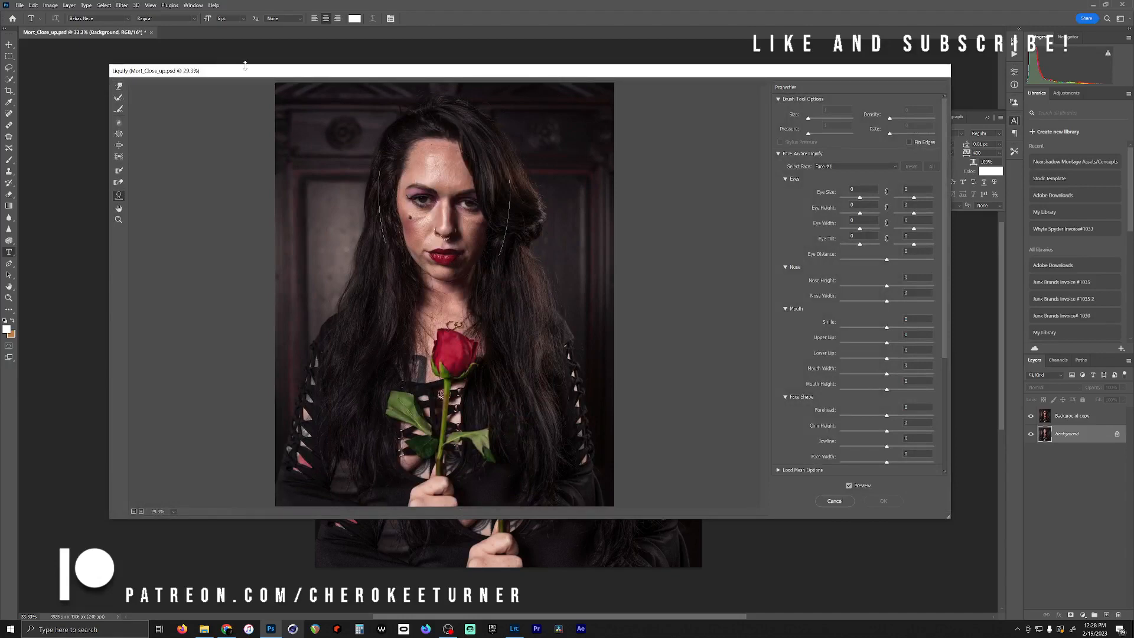
Enlarge the Liquify window and reshape the eye beside the hair sweep: size about 39, height 100, width −5
drag(247, 63, 246, 40)
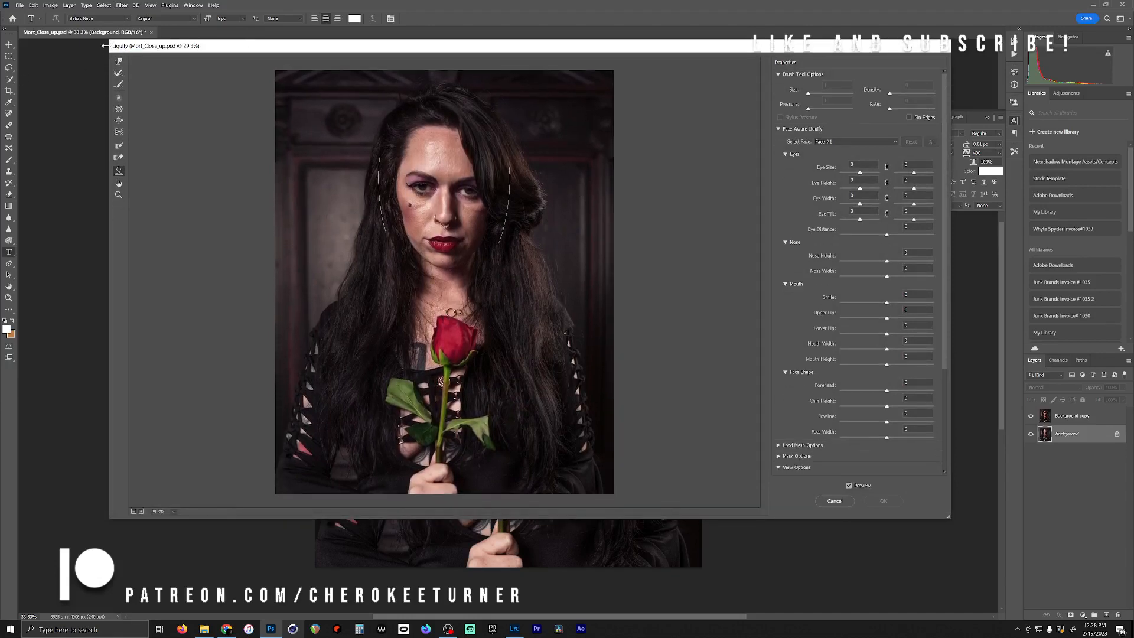
drag(100, 45, 23, 45)
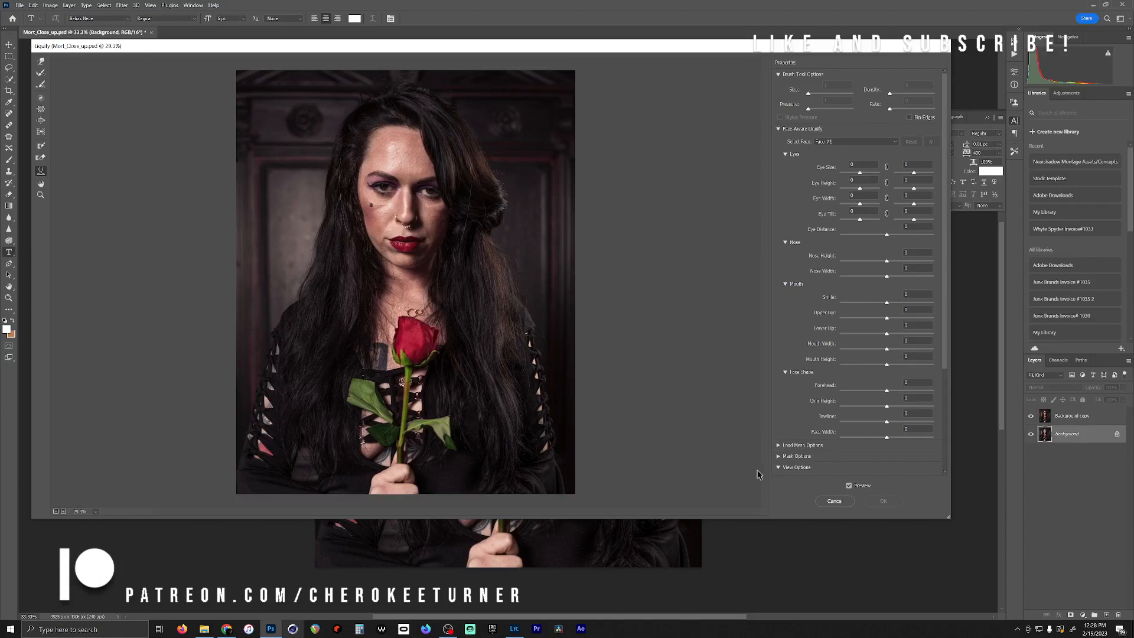
drag(946, 520, 1022, 603)
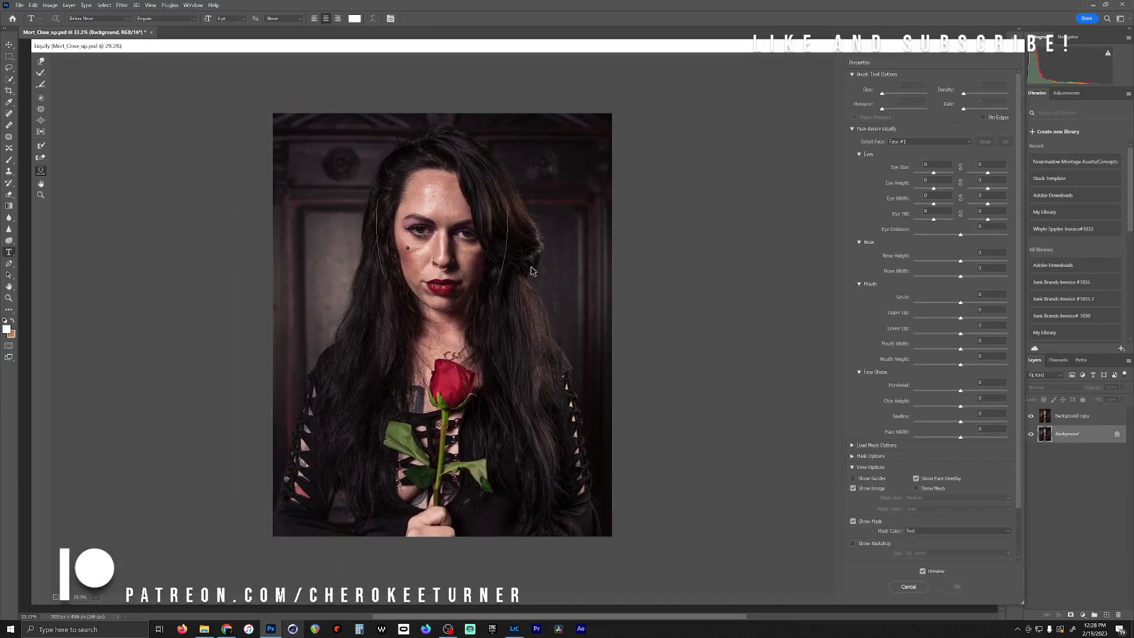
key(ctrl+plus)
key(ctrl+plus)
key(ctrl+plus)
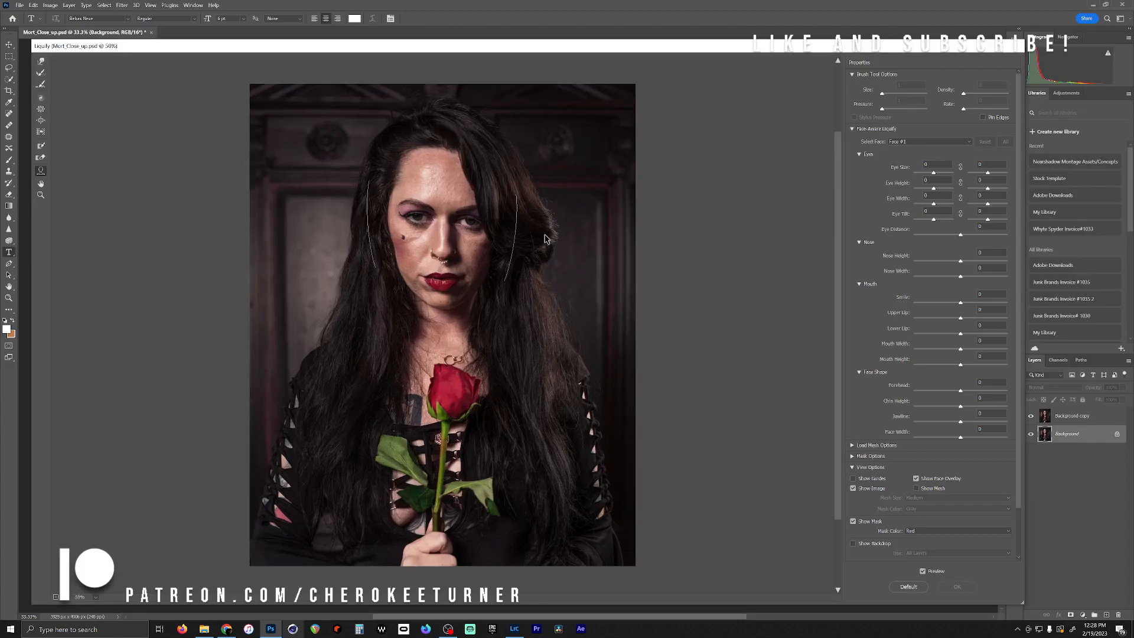
scroll(833, 239, up, 5)
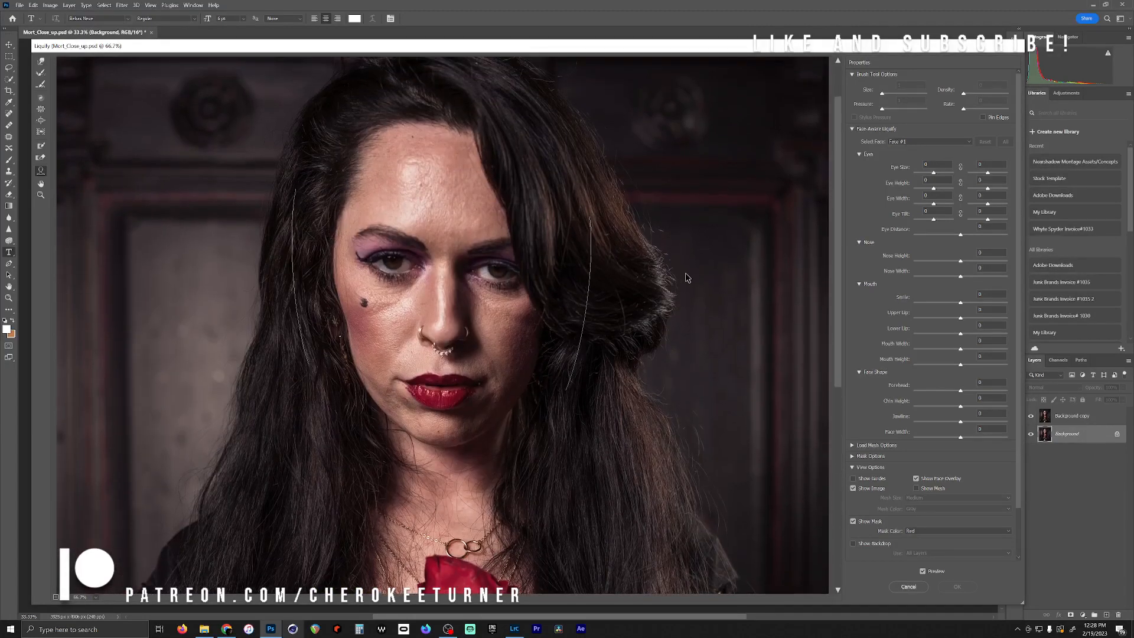
mouse_move(504, 273)
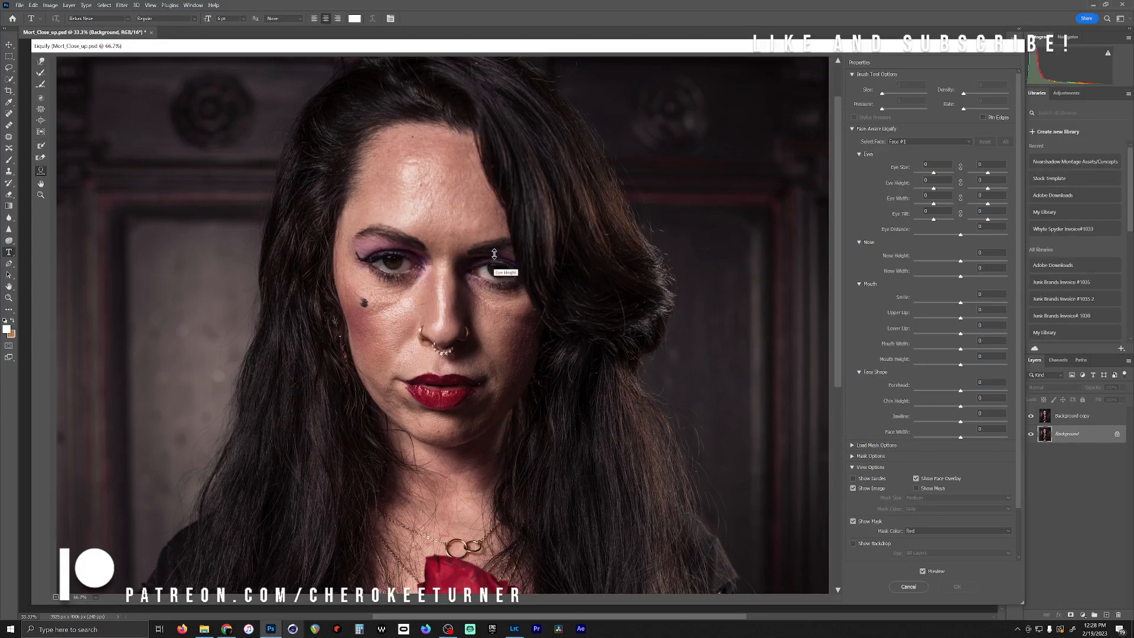
drag(494, 253, 519, 275)
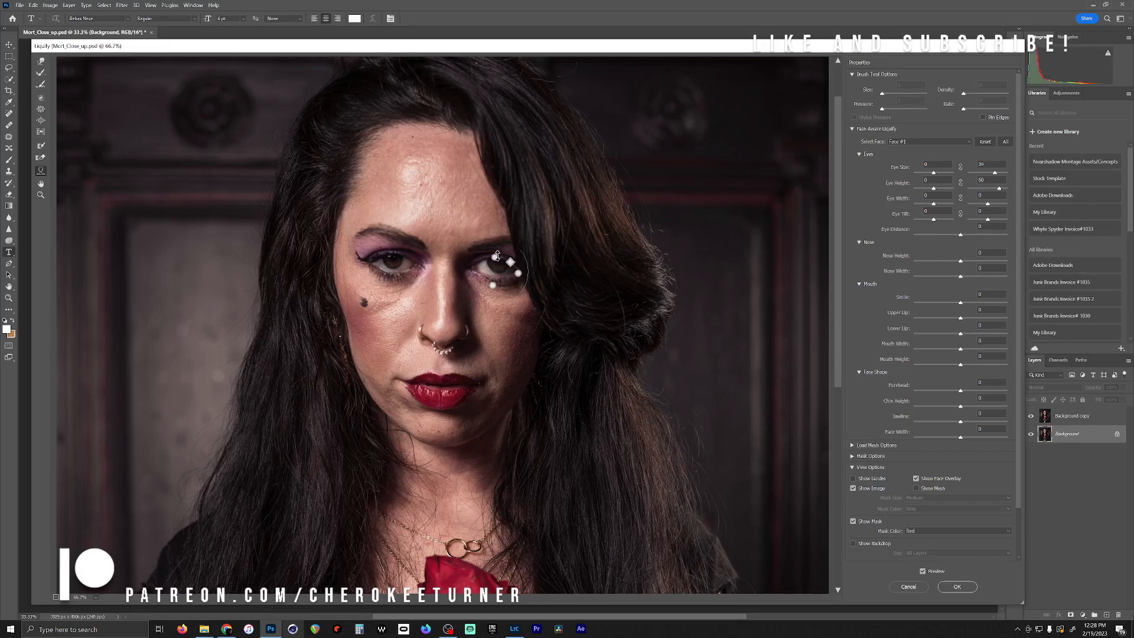
drag(497, 256, 497, 250)
drag(517, 271, 511, 270)
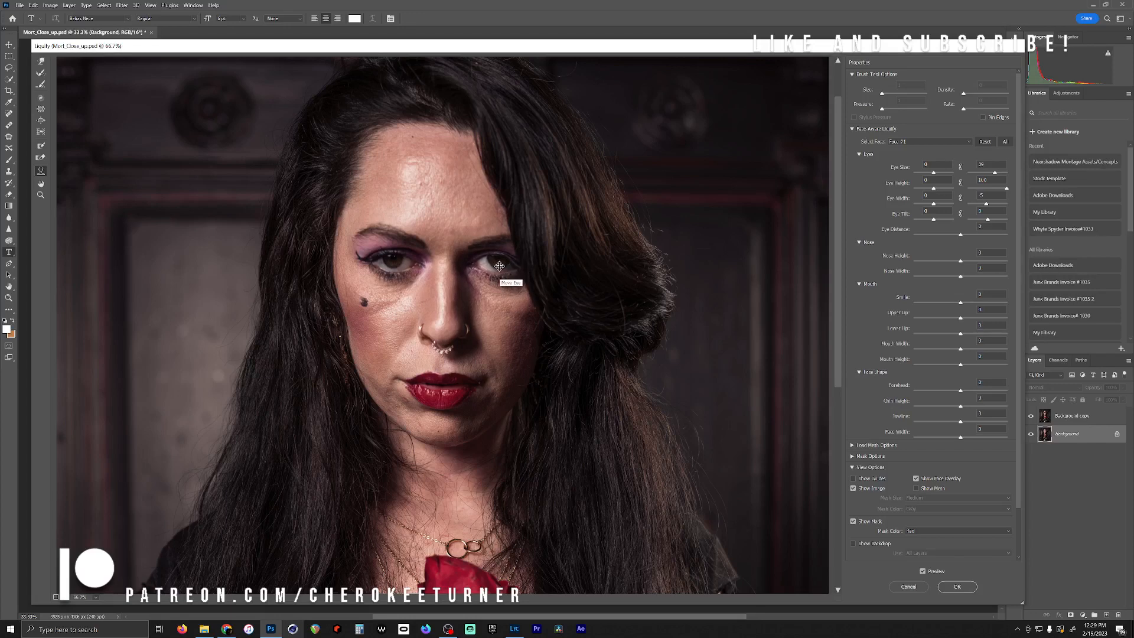
Reshape the face with face width −4, jawline −50, chin height about −24 and forehead about −44
mouse_move(541, 340)
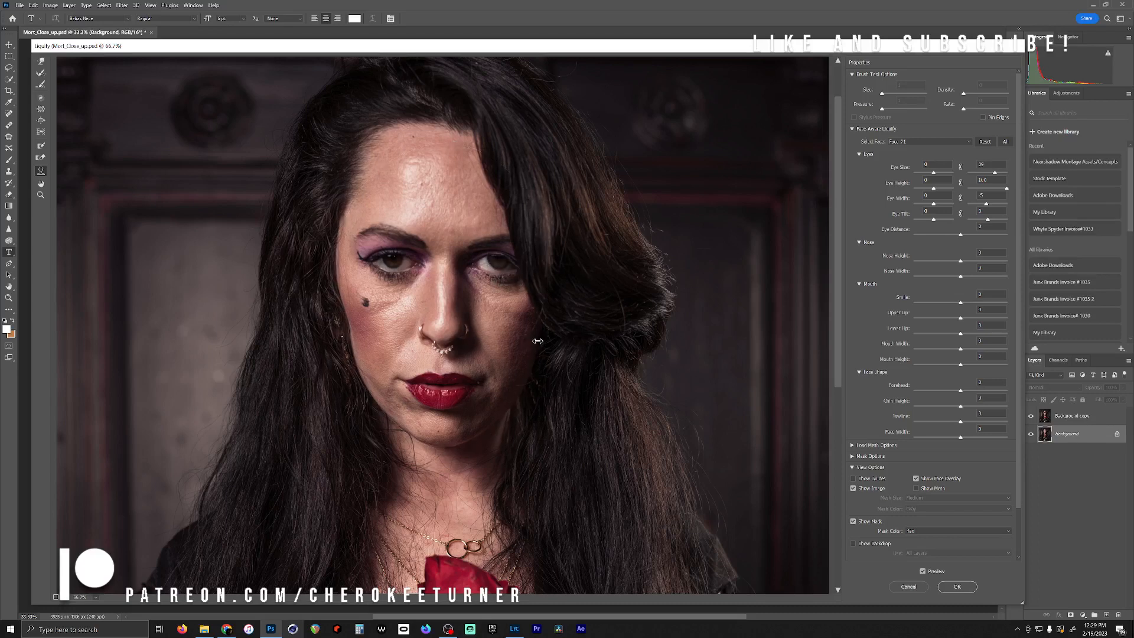
drag(540, 341, 511, 409)
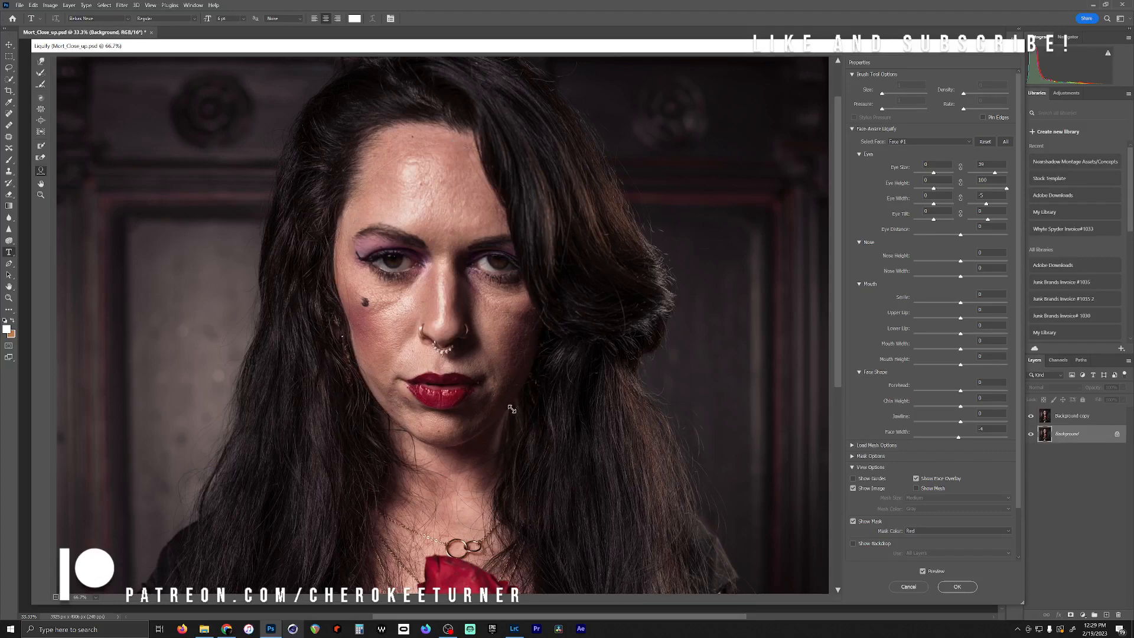
drag(446, 450, 446, 449)
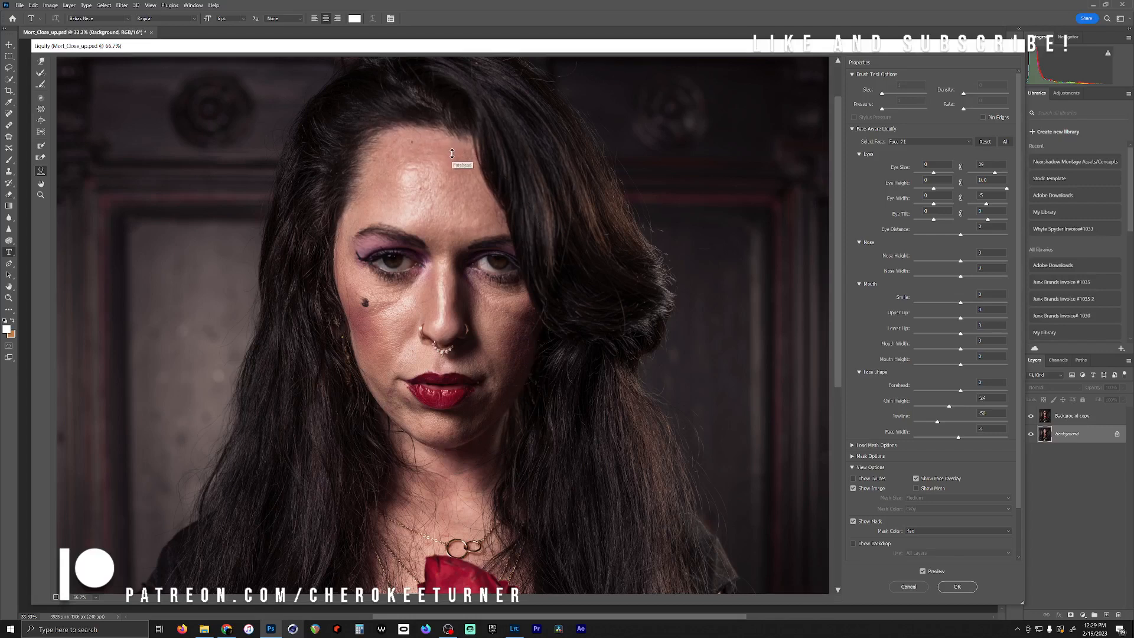
drag(451, 153, 452, 162)
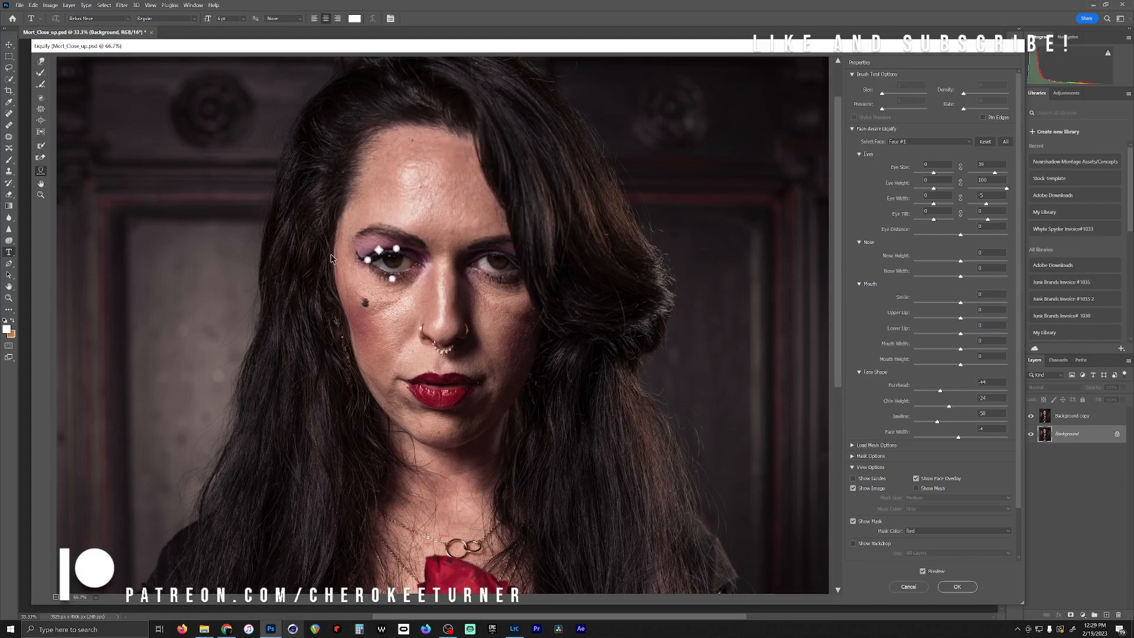
Set the width of the eye above the beauty mark to 15, face width to −3 and jawline to about −69
drag(363, 260, 361, 259)
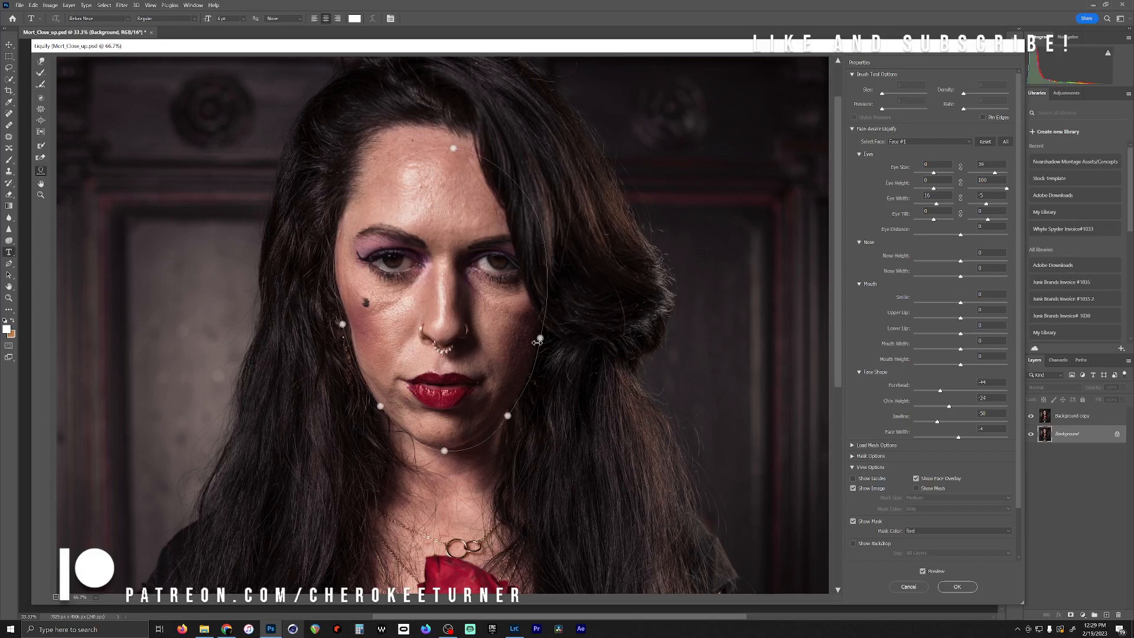
drag(540, 343, 541, 345)
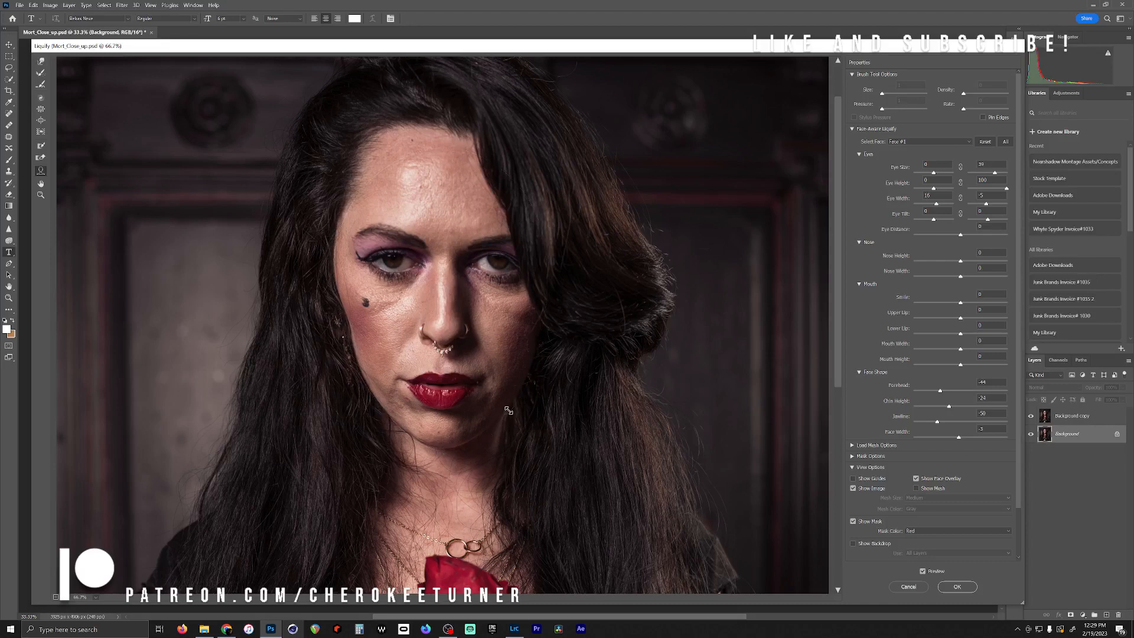
drag(513, 404, 524, 422)
Adjust the mouth with smile about −19 and mouth width about 97
drag(474, 384, 483, 384)
drag(489, 390, 491, 388)
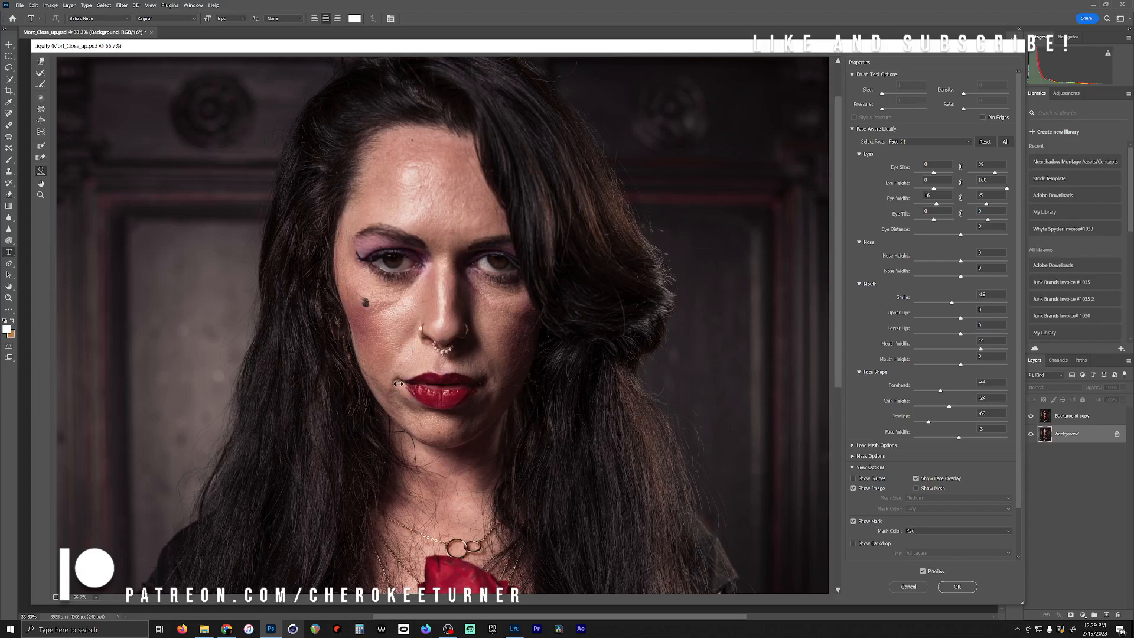
drag(402, 384, 241, 282)
Set the nose height to about −33 and nose width to about −22, and apply the Liquify changes
drag(473, 343, 464, 344)
mouse_move(835, 273)
mouse_down()
mouse_move(818, 388)
mouse_move(811, 251)
mouse_up()
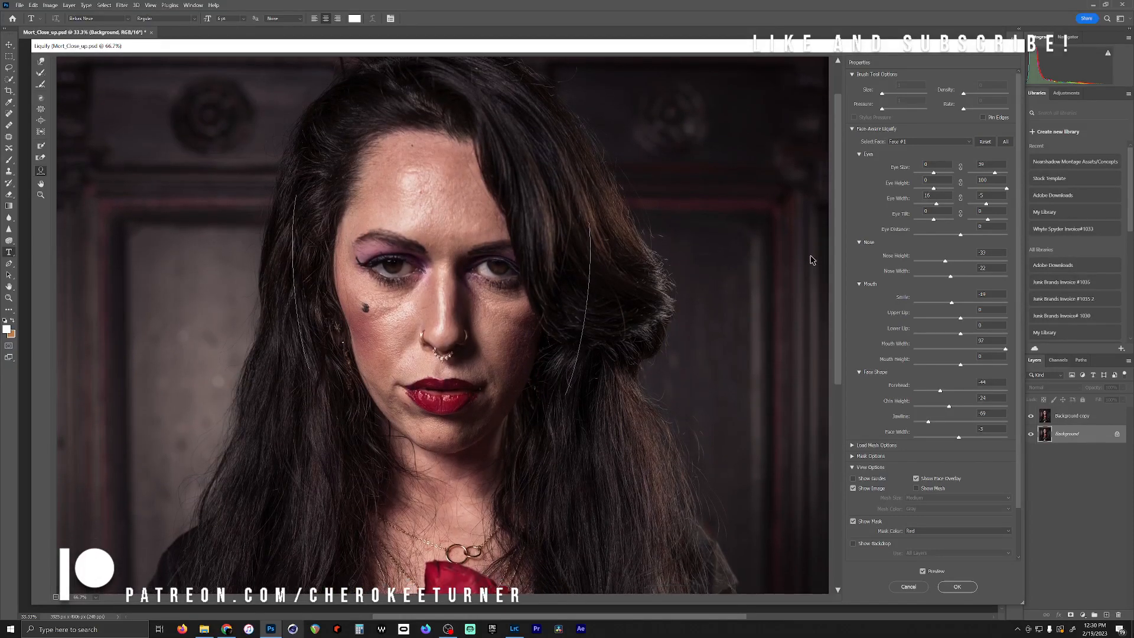
click(958, 588)
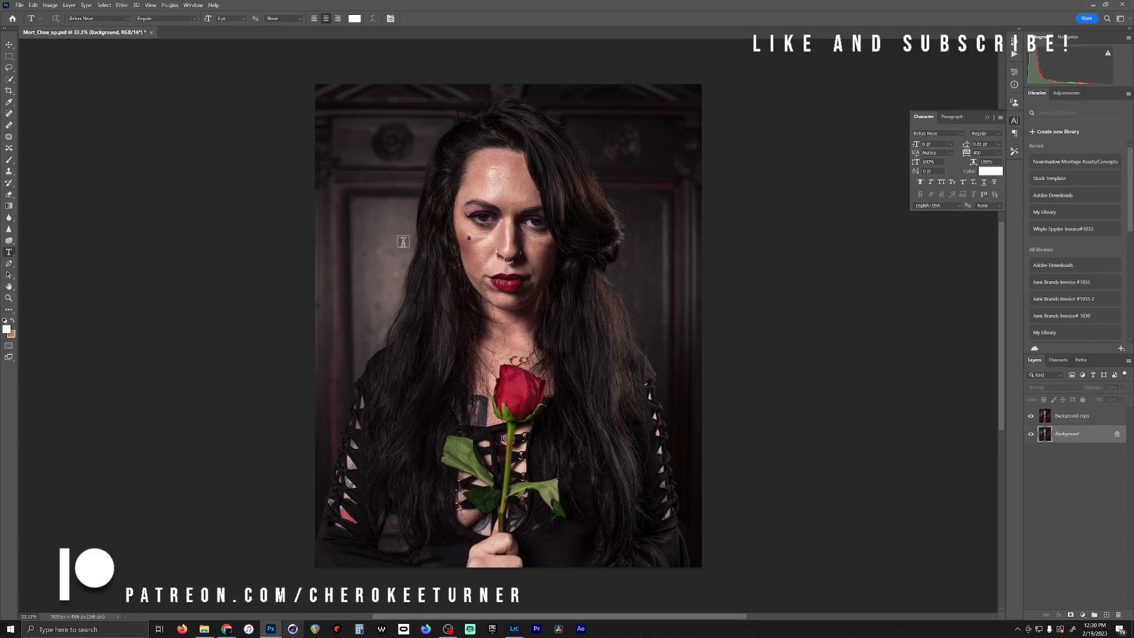
Toggle the visibility of the Background copy layer to compare the original face with the liquified one
click(1070, 422)
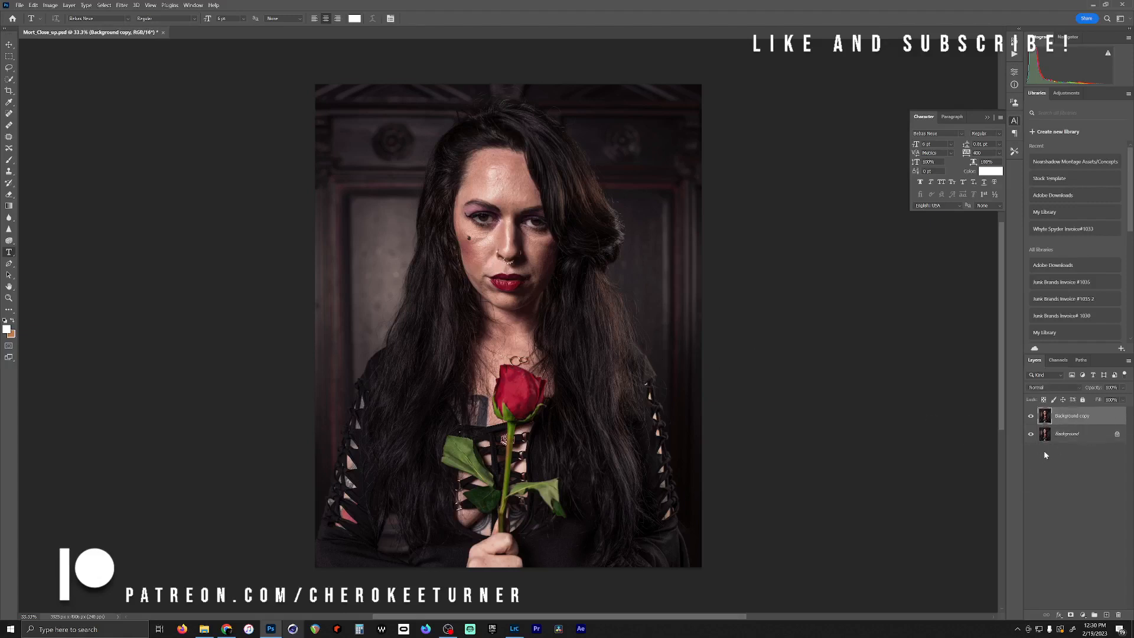
click(1032, 417)
click(1032, 417)
click(1031, 417)
click(1032, 417)
click(1032, 417)
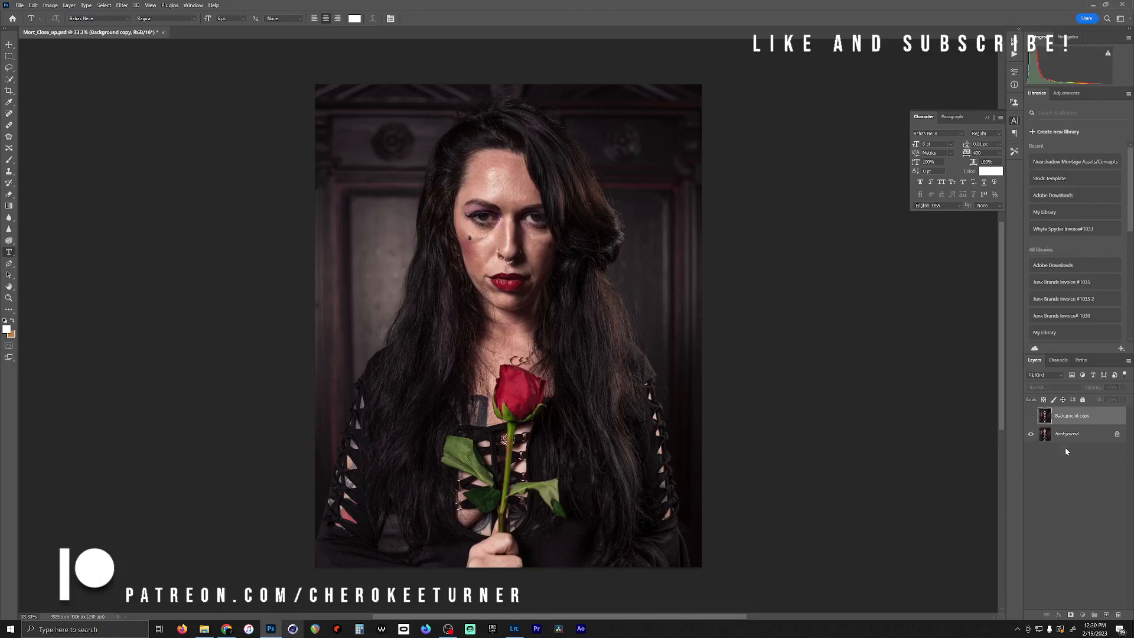
Duplicate the liquified Background to the top of the layer stack and compare it with the visible Background copy below
drag(1066, 436, 1063, 410)
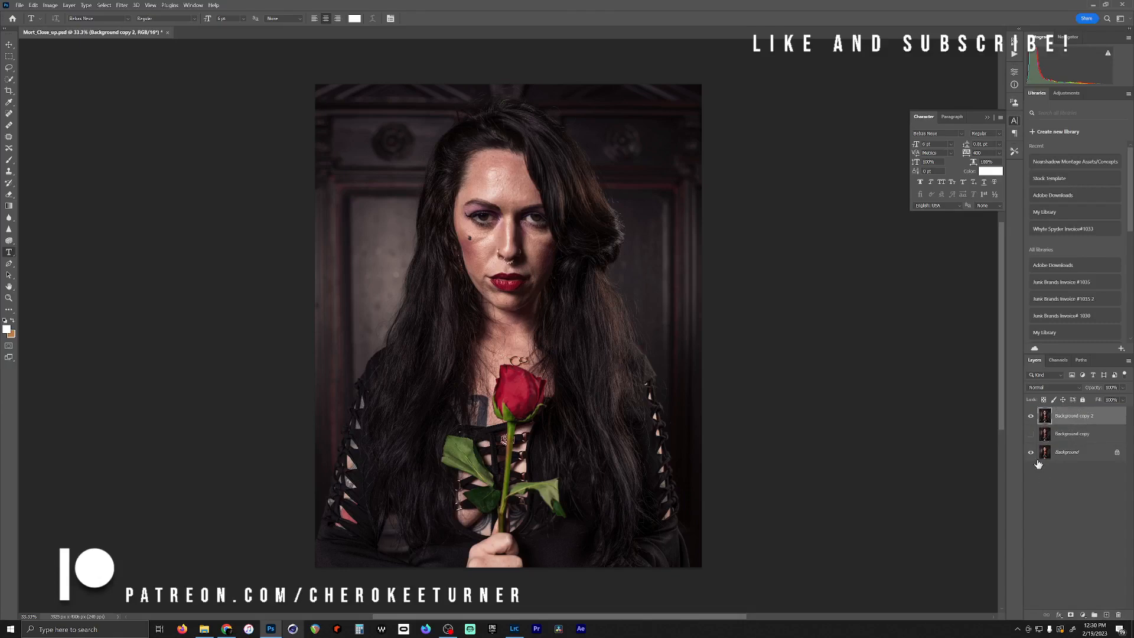
click(1031, 417)
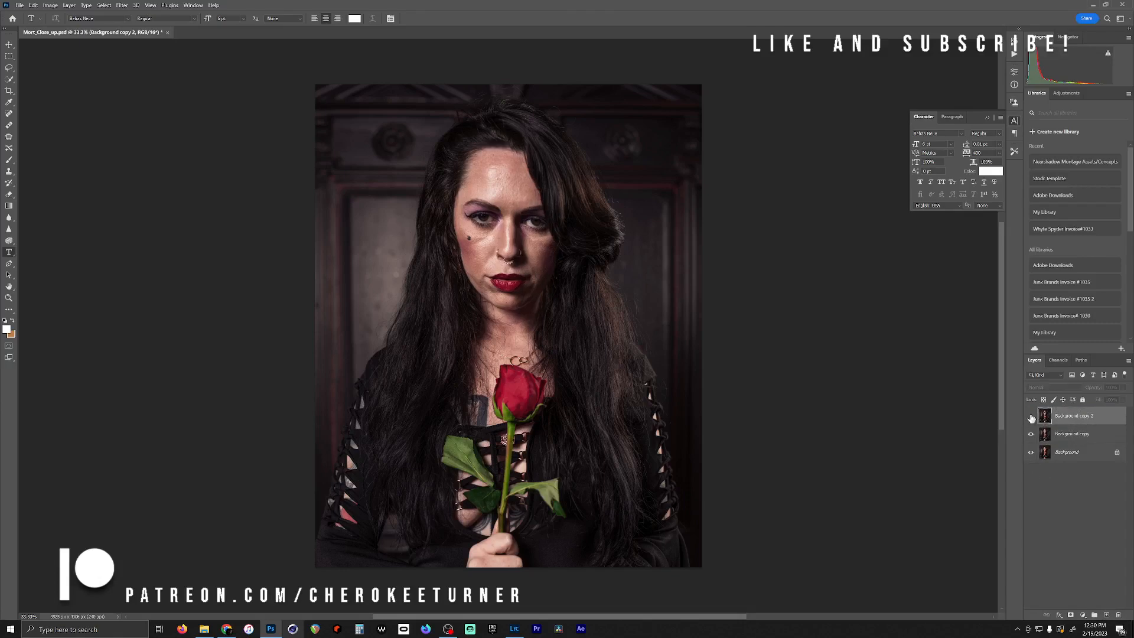
click(1032, 417)
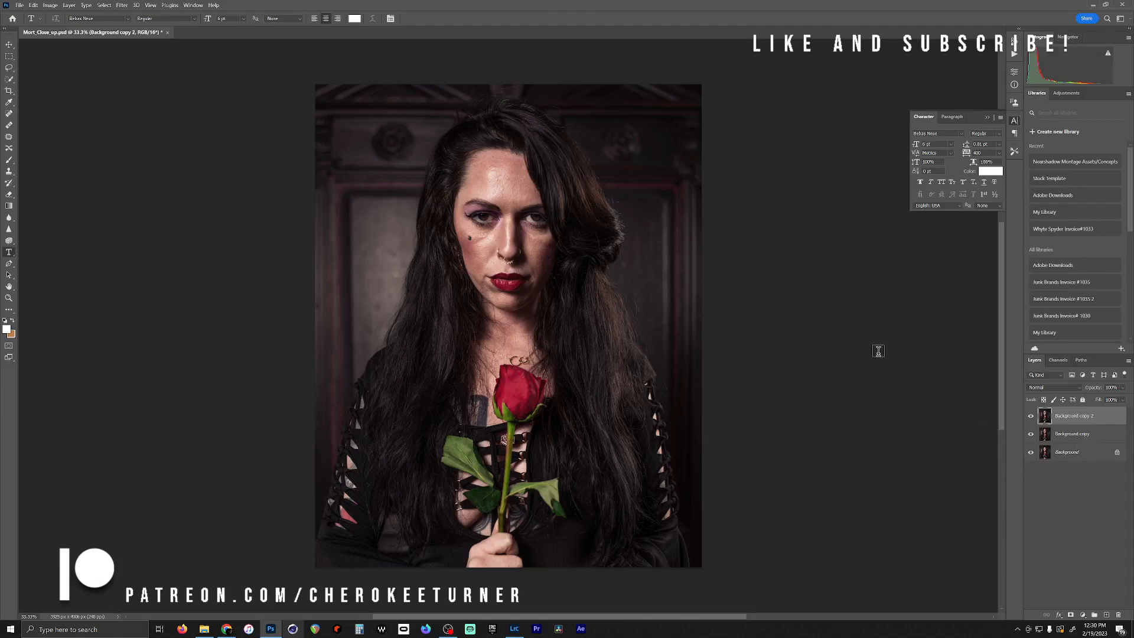
Lasso a freehand selection around the eye and cheek with the beauty mark, reaching from forehead to nose
click(10, 69)
mouse_move(485, 184)
mouse_down()
mouse_move(464, 195)
mouse_move(450, 224)
mouse_move(456, 251)
mouse_move(484, 267)
mouse_move(501, 263)
mouse_move(510, 241)
mouse_move(508, 203)
mouse_move(488, 180)
mouse_up()
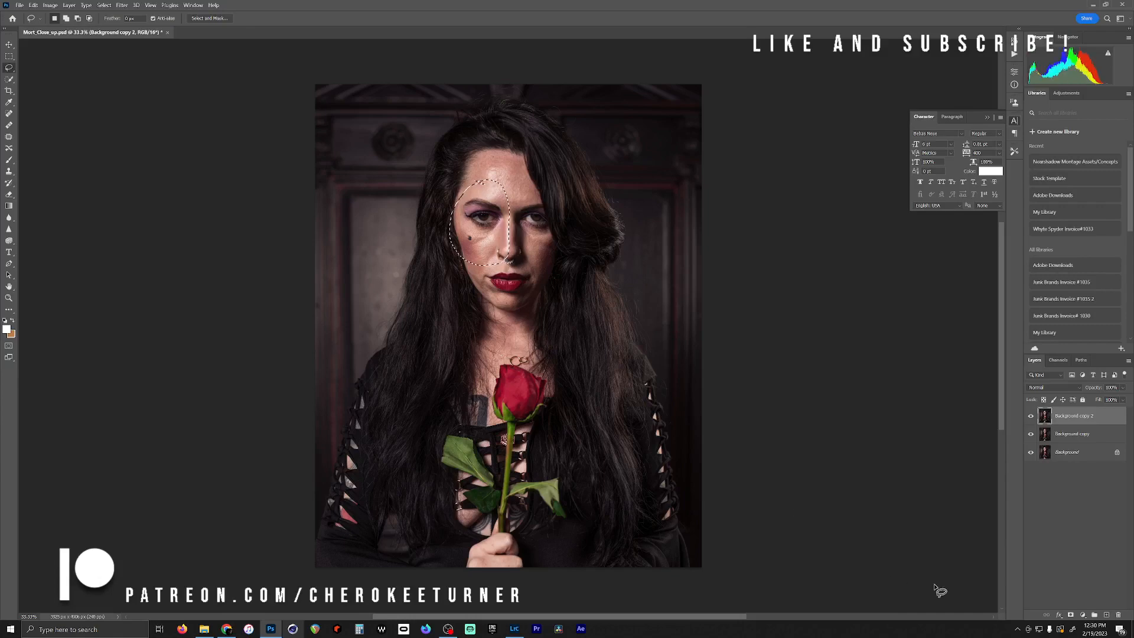
Copy the selected eye and cheek area onto a new layer and flip it horizontally
key(ctrl+d)
click(1106, 615)
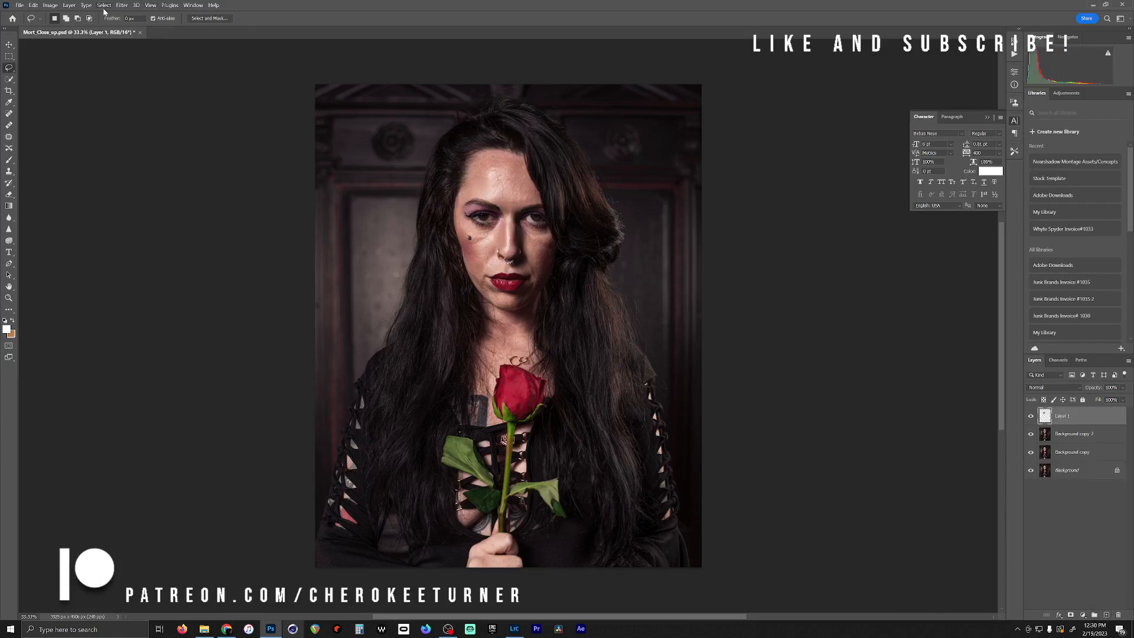
click(53, 6)
mouse_move(34, 5)
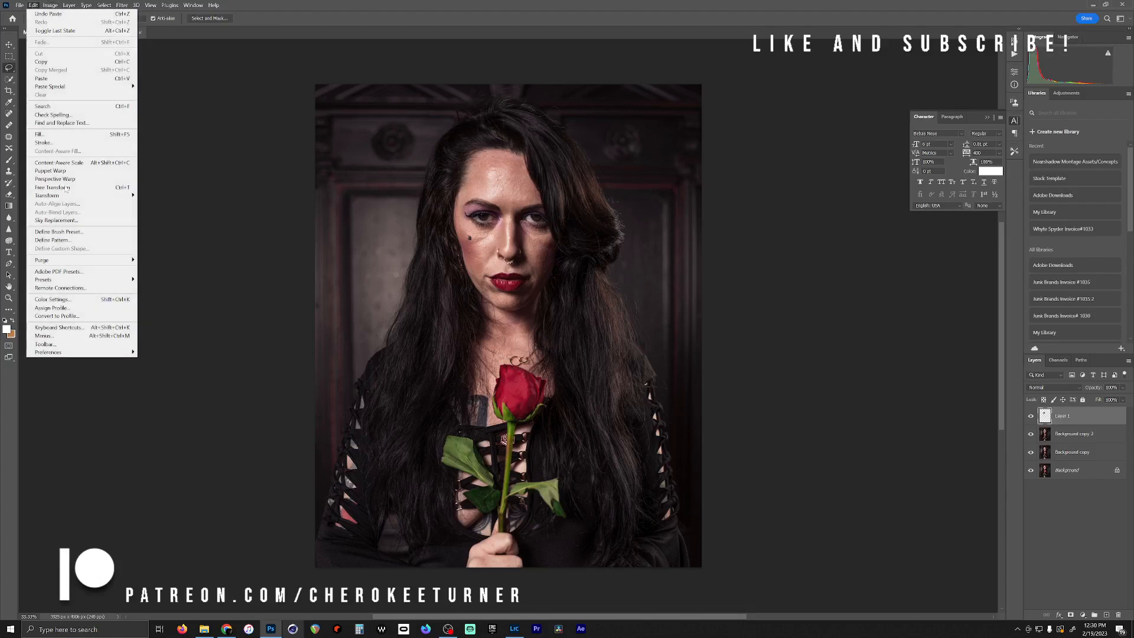
mouse_move(113, 196)
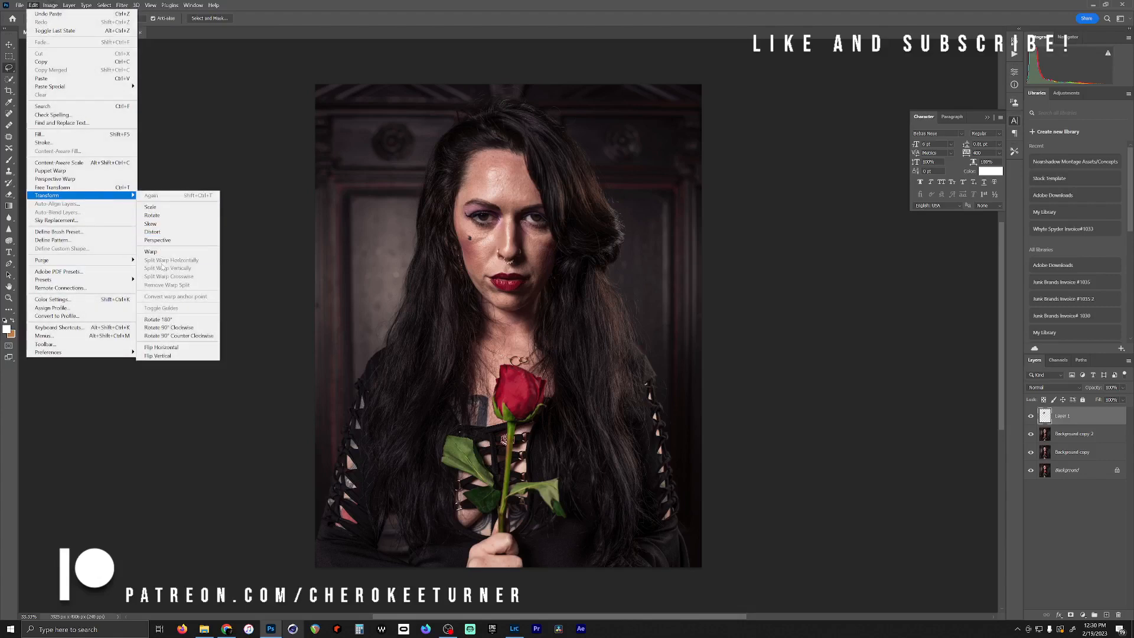
click(177, 347)
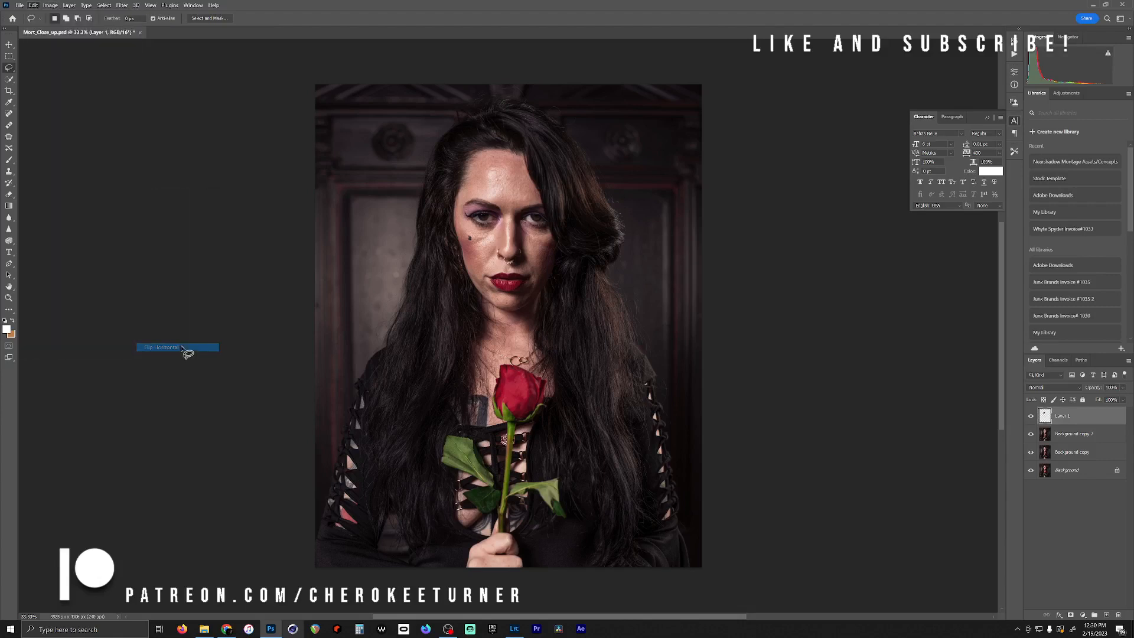
scroll(423, 272, up, 5)
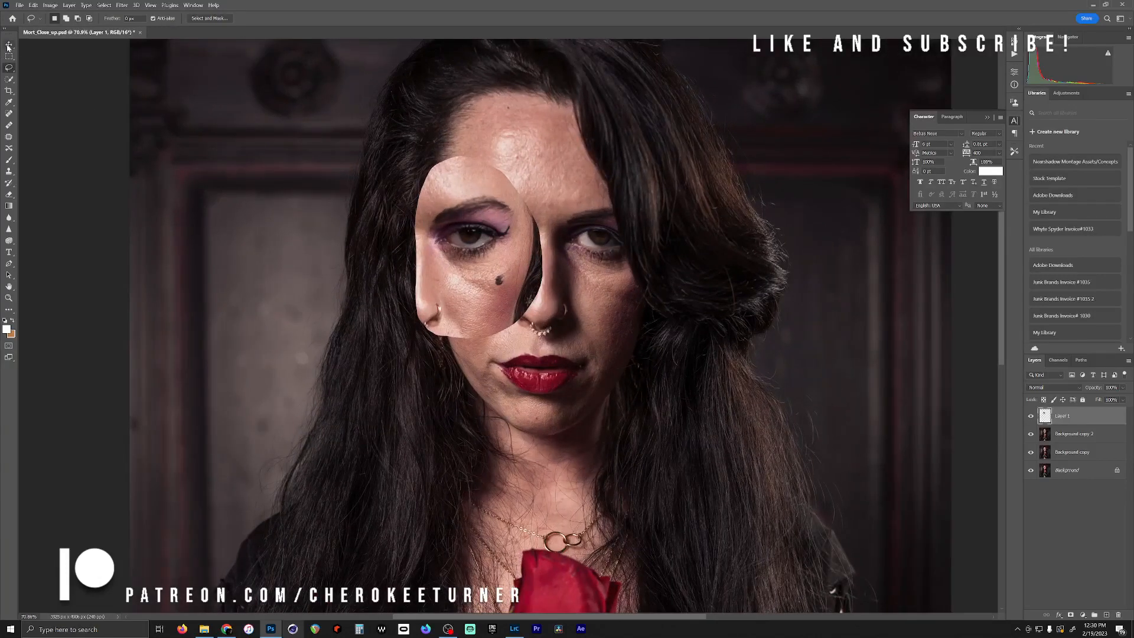
click(8, 46)
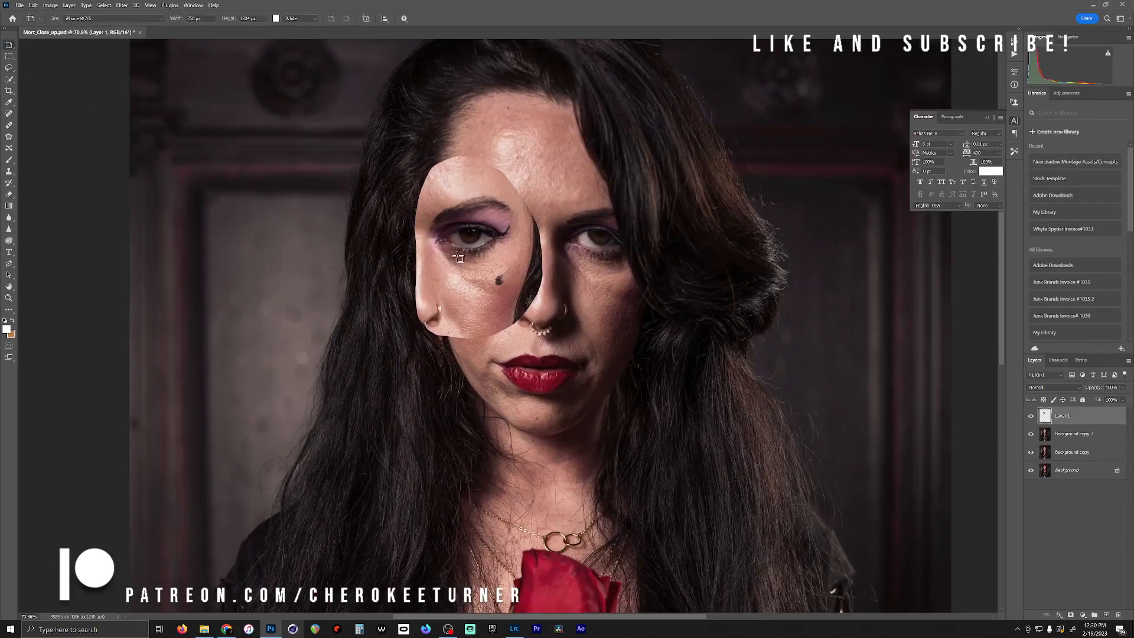
drag(457, 256, 493, 260)
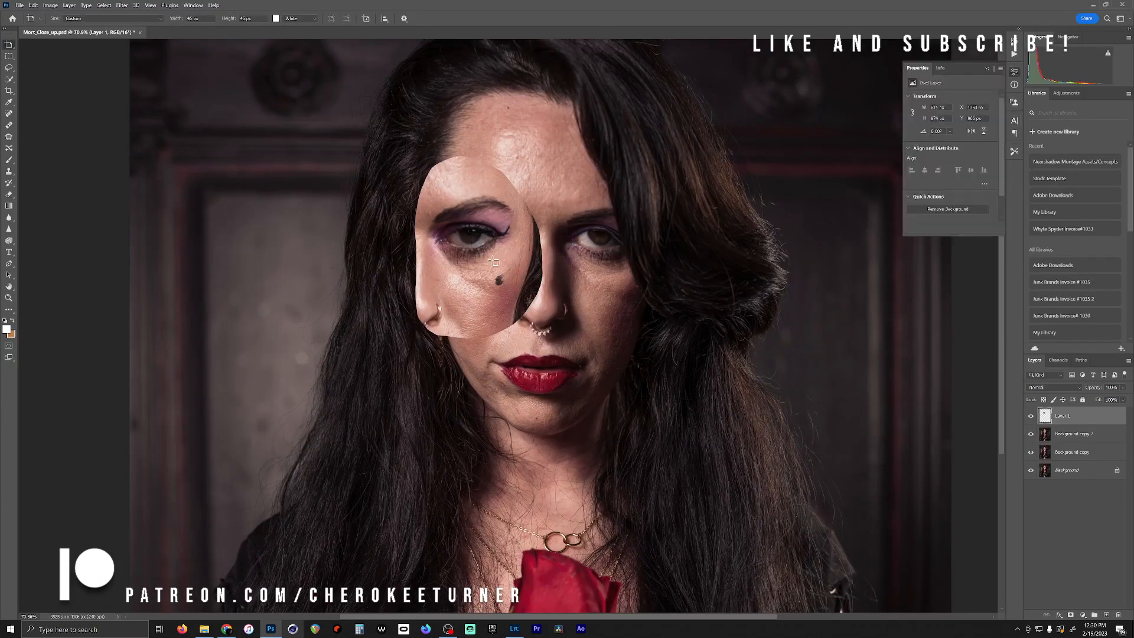
key(ctrl+z)
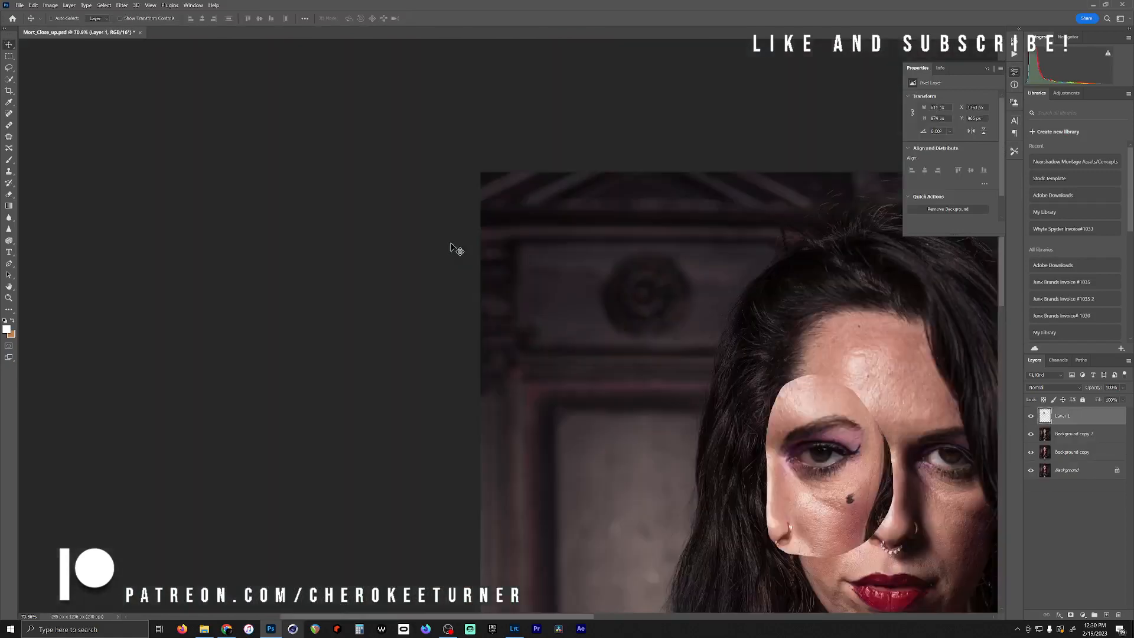
Move the flipped eye patch over the opposite eye, lining it up with the brow and nose, and add a layer mask to it
drag(952, 416, 505, 194)
drag(546, 282, 538, 261)
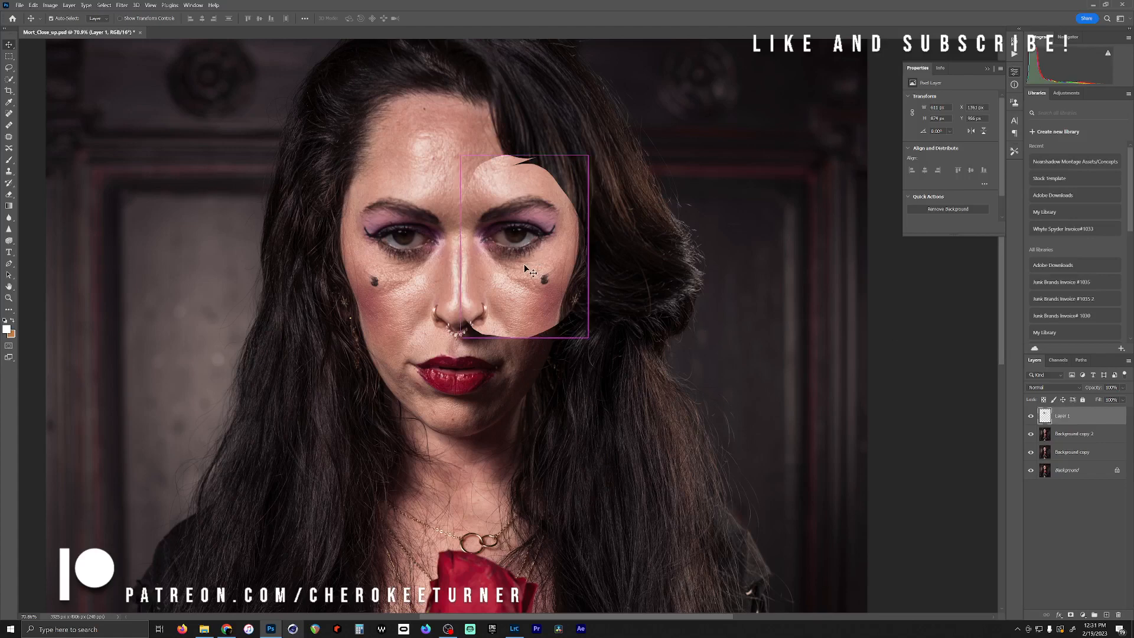
mouse_move(523, 264)
mouse_down()
mouse_move(387, 264)
mouse_move(555, 281)
mouse_move(513, 277)
mouse_up()
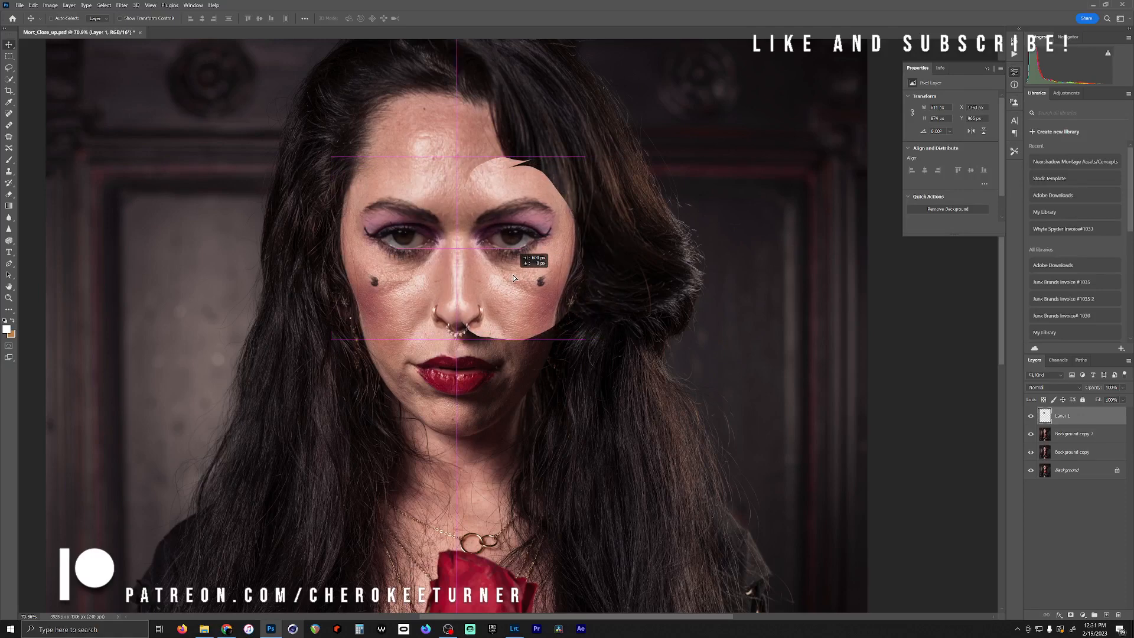
drag(513, 278, 513, 278)
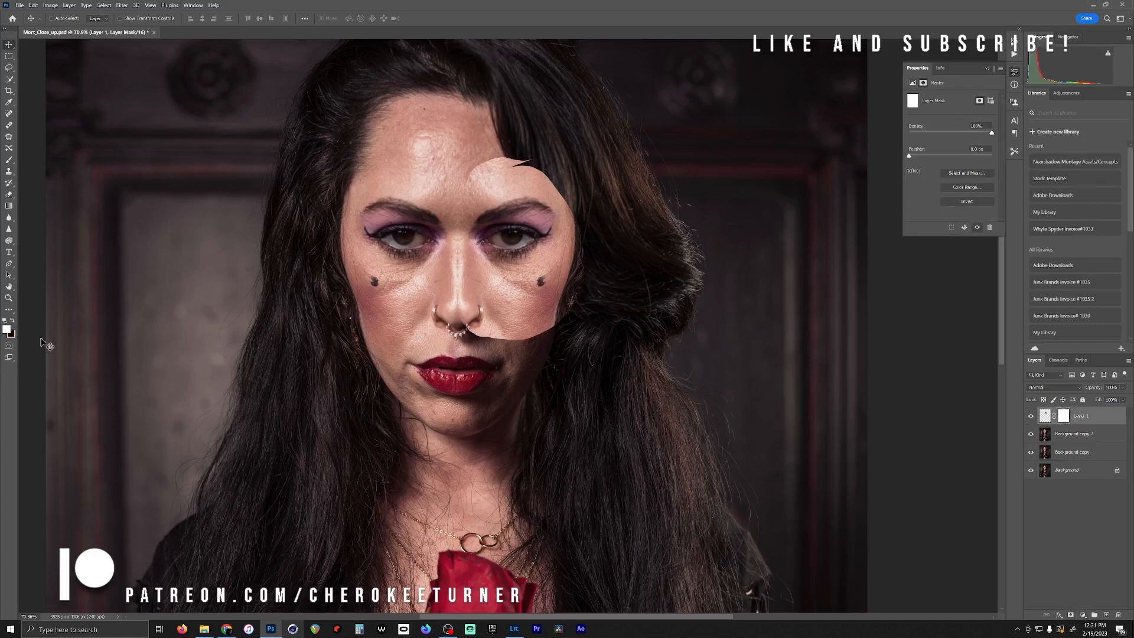
Paint black on the layer mask to hide the patch's edges across the forehead, the hair and beside the nose
click(8, 159)
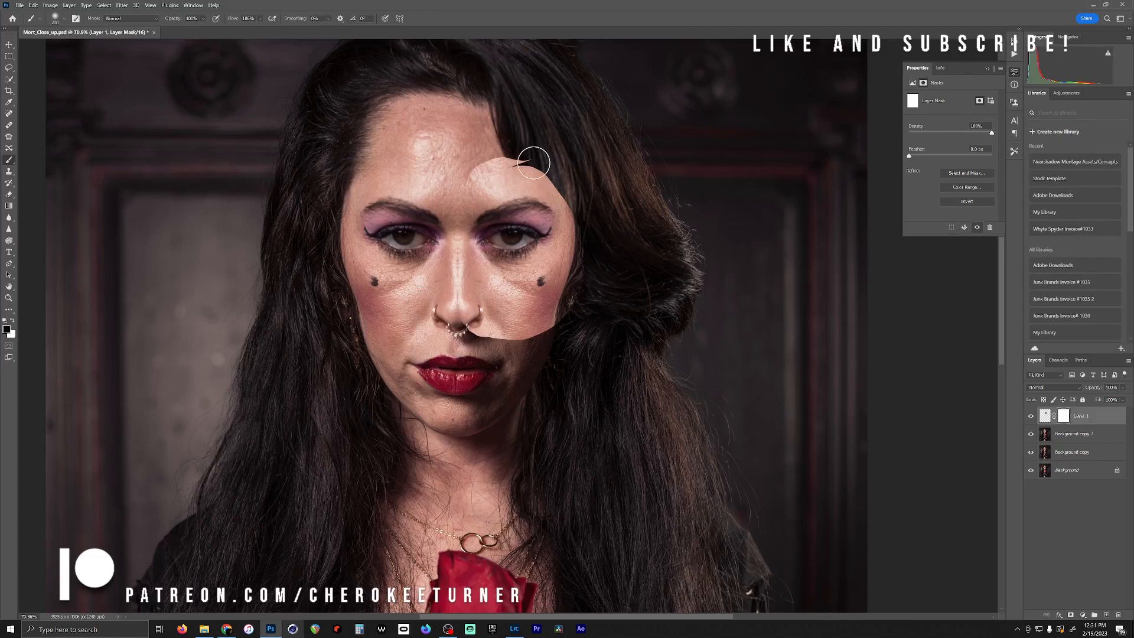
key([)
drag(535, 165, 440, 156)
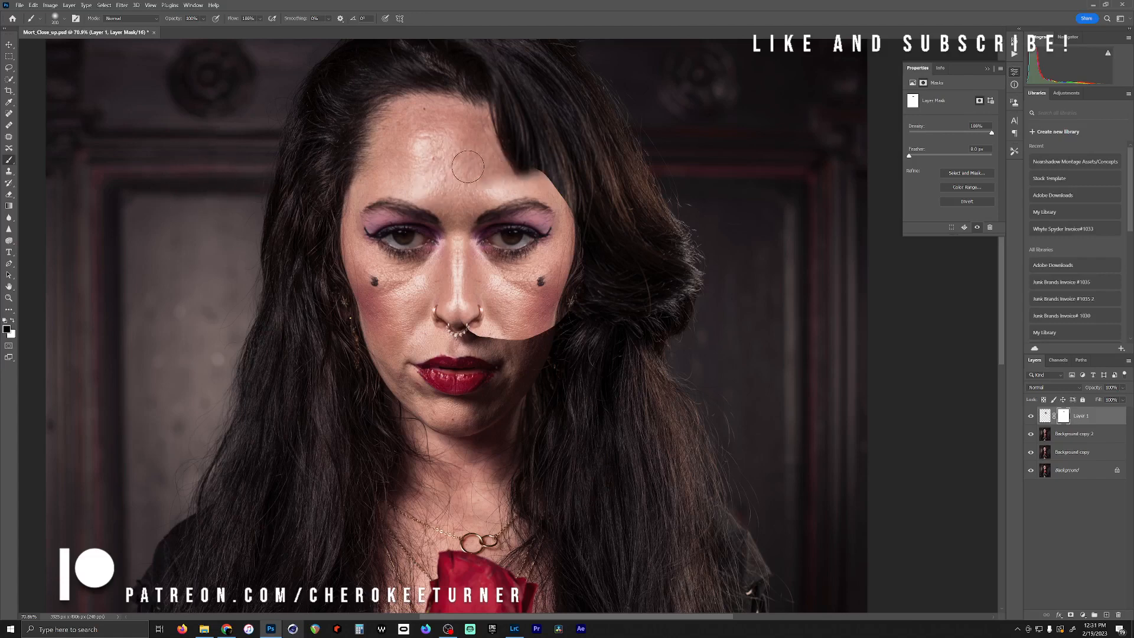
mouse_move(520, 156)
mouse_down()
mouse_move(565, 179)
mouse_move(573, 170)
mouse_move(591, 236)
mouse_move(584, 208)
mouse_move(561, 342)
mouse_move(535, 361)
mouse_move(541, 328)
mouse_move(512, 331)
mouse_move(500, 356)
mouse_move(511, 349)
mouse_move(475, 328)
mouse_up()
Mask out the patch's duplicate beauty mark and cheek with a larger brush, working in toward the side of the nose
key(bracketright)
key(bracketright)
key(bracketright)
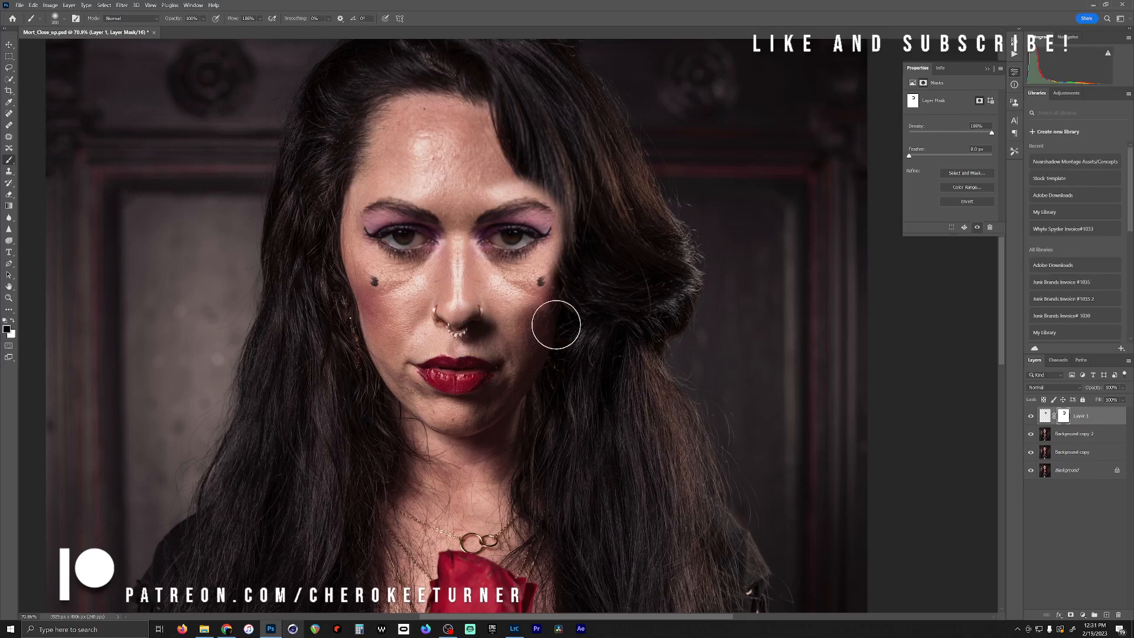
mouse_move(565, 320)
mouse_down()
mouse_move(559, 350)
mouse_move(533, 336)
mouse_move(462, 346)
mouse_move(498, 342)
mouse_move(566, 302)
mouse_move(576, 321)
mouse_move(564, 319)
mouse_move(563, 275)
mouse_move(519, 301)
mouse_move(530, 299)
mouse_move(491, 295)
mouse_move(564, 306)
mouse_move(477, 316)
mouse_move(499, 320)
mouse_move(465, 291)
mouse_up()
Mask the patch along the nose bridge, the cheek and above the eyebrow with a smaller brush
key(bracketleft)
key(bracketleft)
key(bracketleft)
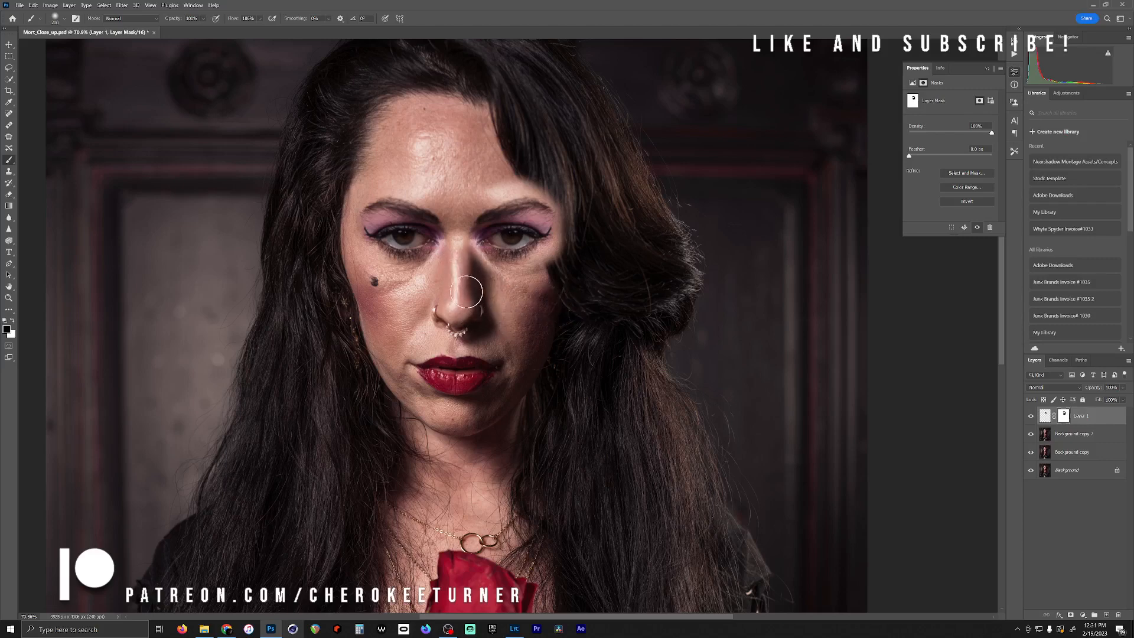
mouse_move(447, 254)
mouse_down()
mouse_move(460, 271)
mouse_move(449, 254)
mouse_move(457, 263)
mouse_move(461, 249)
mouse_move(501, 312)
mouse_move(477, 277)
mouse_up()
mouse_move(534, 308)
mouse_down()
mouse_move(558, 297)
mouse_move(581, 263)
mouse_move(580, 276)
mouse_move(579, 215)
mouse_move(580, 227)
mouse_move(535, 161)
mouse_move(476, 190)
mouse_move(555, 187)
mouse_move(497, 185)
mouse_up()
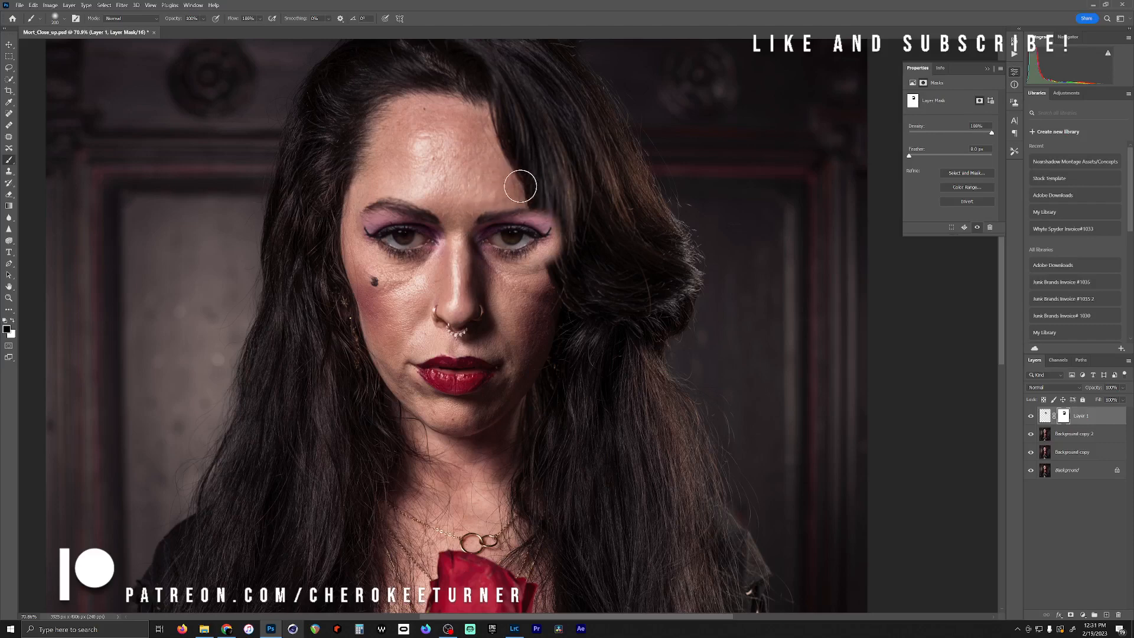
Mask out the part of the eye patch that covers the hair beside the eye, using a much smaller brush
alt+scroll(556, 263, down, 1)
alt+scroll(558, 260, up, 3)
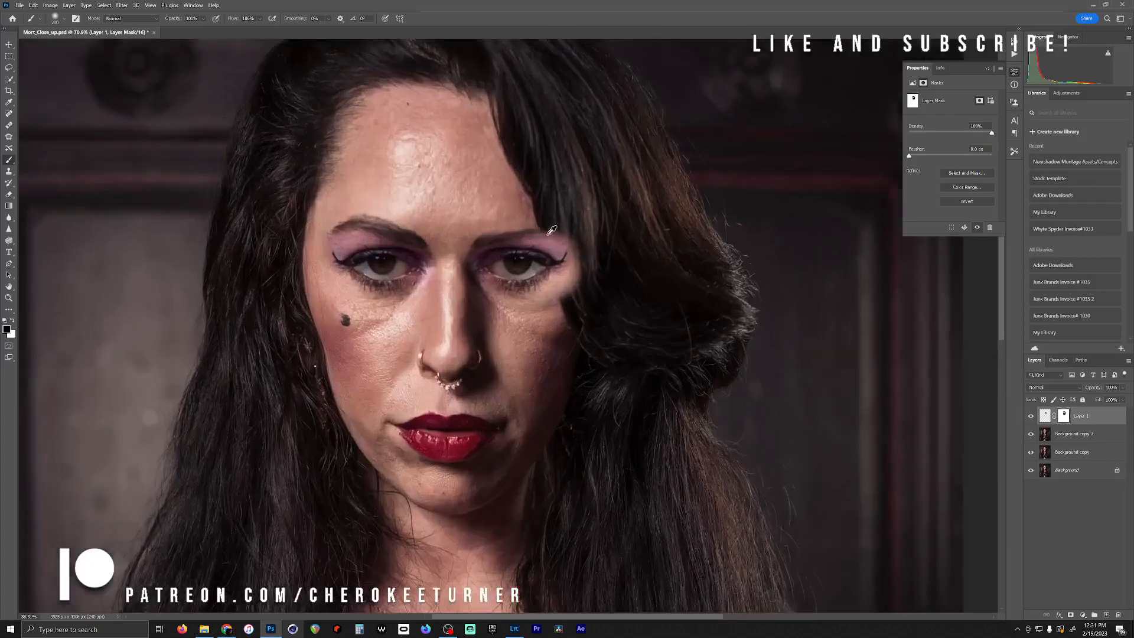
drag(558, 263, 409, 205)
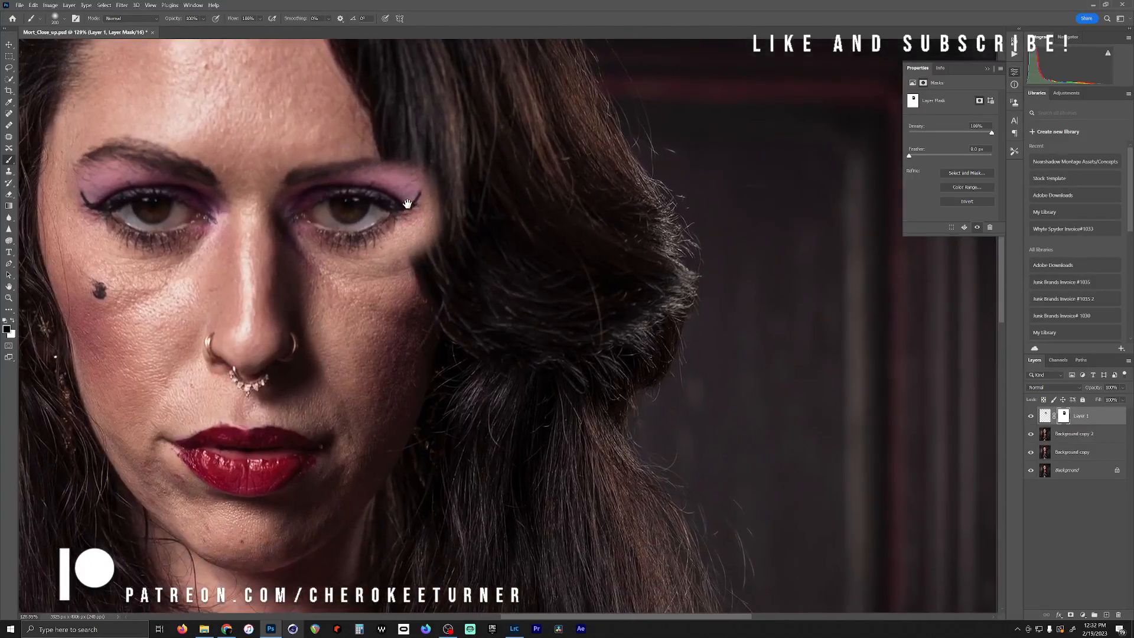
alt+scroll(407, 195, down, 1)
alt+scroll(423, 177, up, 3)
drag(374, 141, 413, 162)
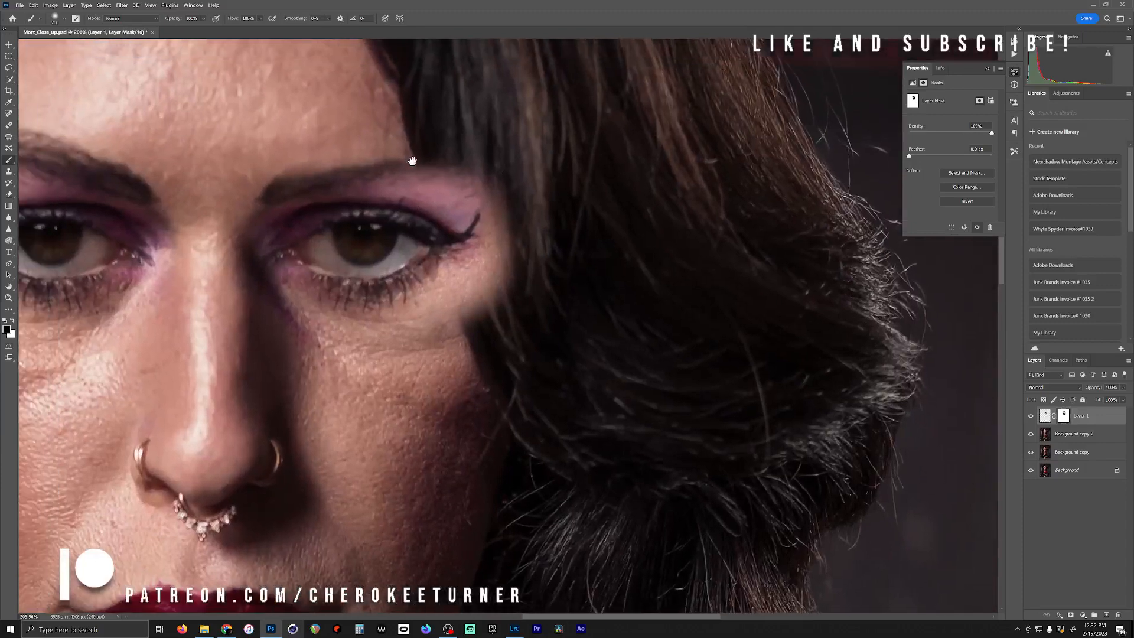
key(bracketleft)
key(bracketleft)
key(bracketleft)
key(bracketleft)
key(bracketleft)
mouse_move(502, 171)
mouse_down()
mouse_move(512, 212)
mouse_move(496, 301)
mouse_move(504, 316)
mouse_move(492, 321)
mouse_move(479, 300)
mouse_move(487, 253)
mouse_move(474, 216)
mouse_move(437, 154)
mouse_move(438, 179)
mouse_move(432, 170)
mouse_move(469, 240)
mouse_move(430, 160)
mouse_move(488, 347)
mouse_move(419, 144)
mouse_move(464, 306)
mouse_move(500, 363)
mouse_up()
Refine the mask around the outer eyebrow and upper eyelid with a finer brush, undoing the white stroke over the brow
key(bracketleft)
key(bracketleft)
key(bracketleft)
key(bracketleft)
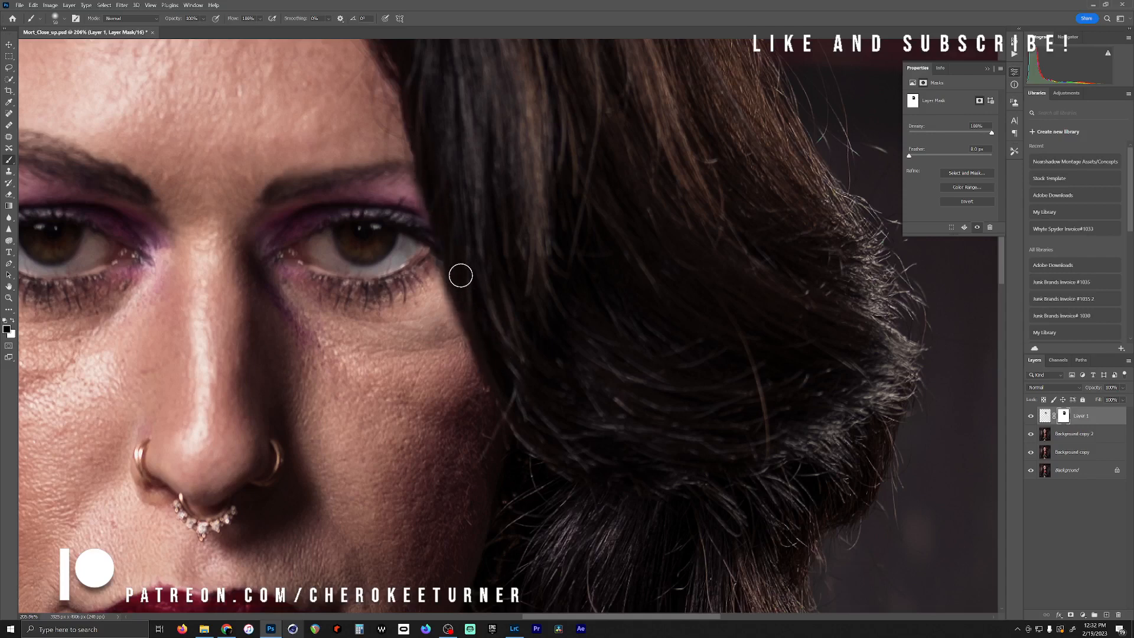
mouse_move(425, 169)
mouse_down()
mouse_move(435, 228)
mouse_move(424, 174)
mouse_up()
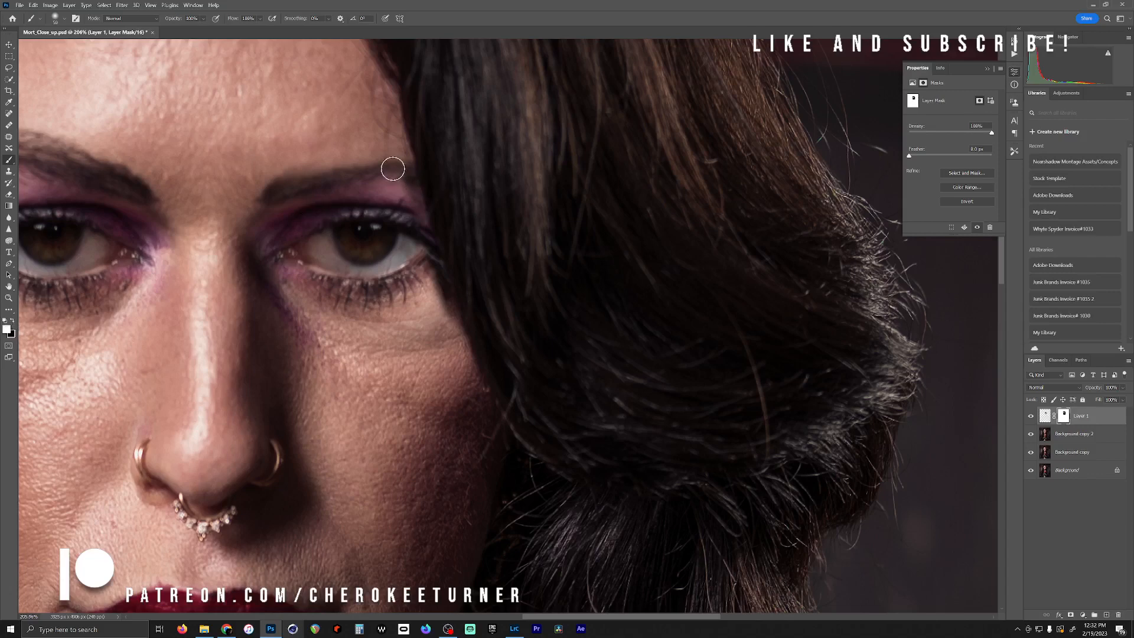
drag(392, 169, 397, 176)
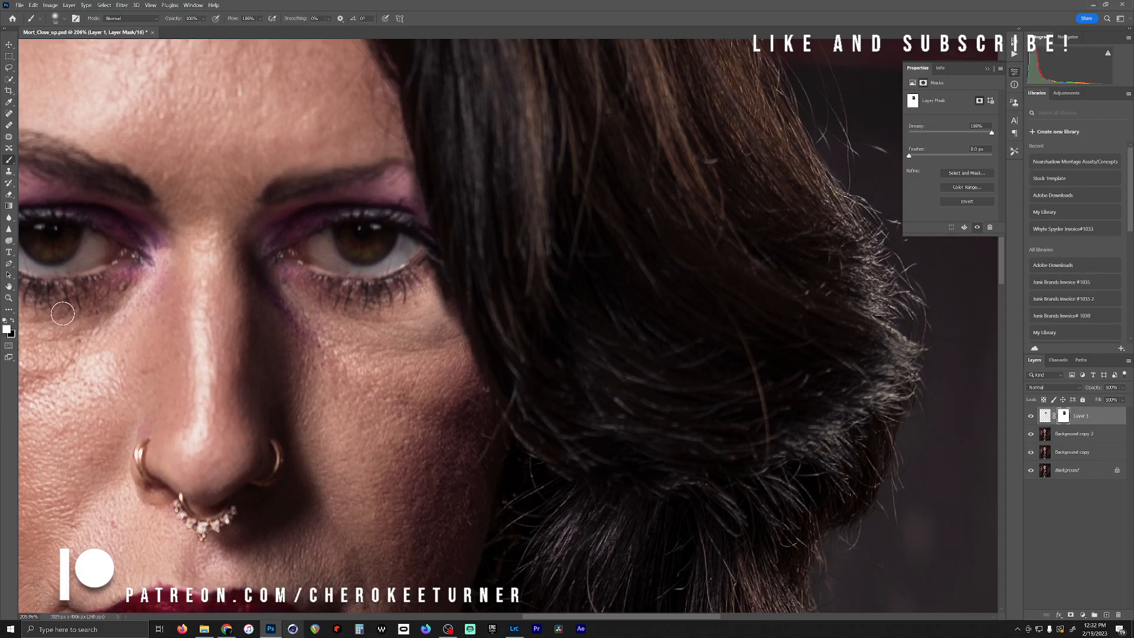
key(ctrl+z)
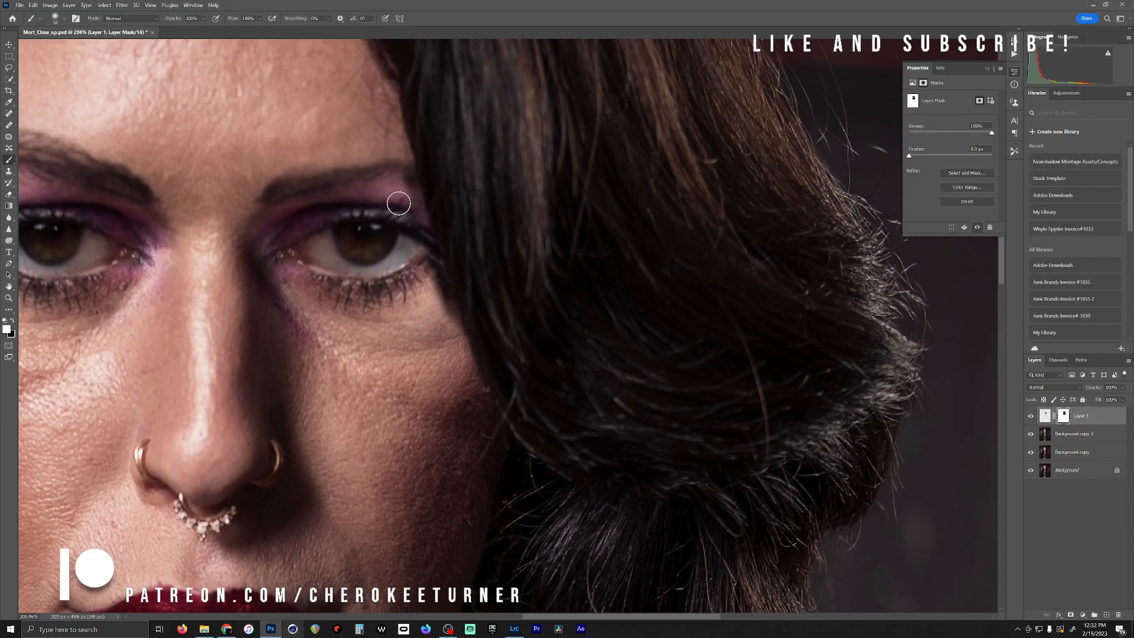
mouse_move(399, 203)
mouse_down()
mouse_move(408, 200)
mouse_move(407, 215)
mouse_up()
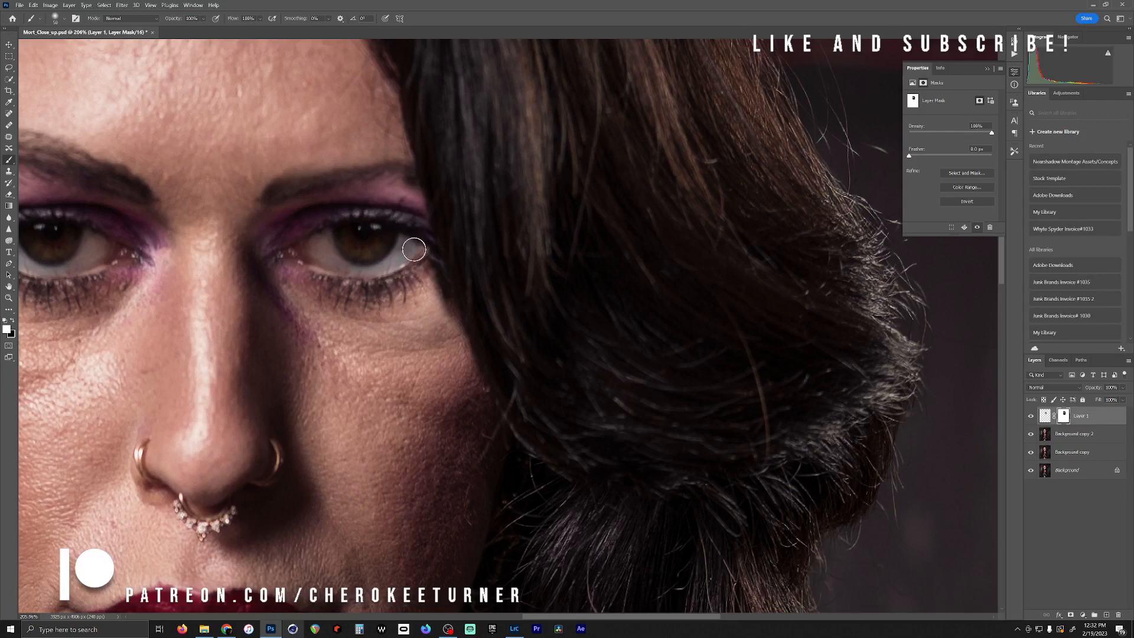
Reveal the patch at the outer eye corner in white, and mask the area under the eye in black to blend it
mouse_move(421, 256)
mouse_down()
mouse_move(412, 237)
mouse_move(442, 344)
mouse_up()
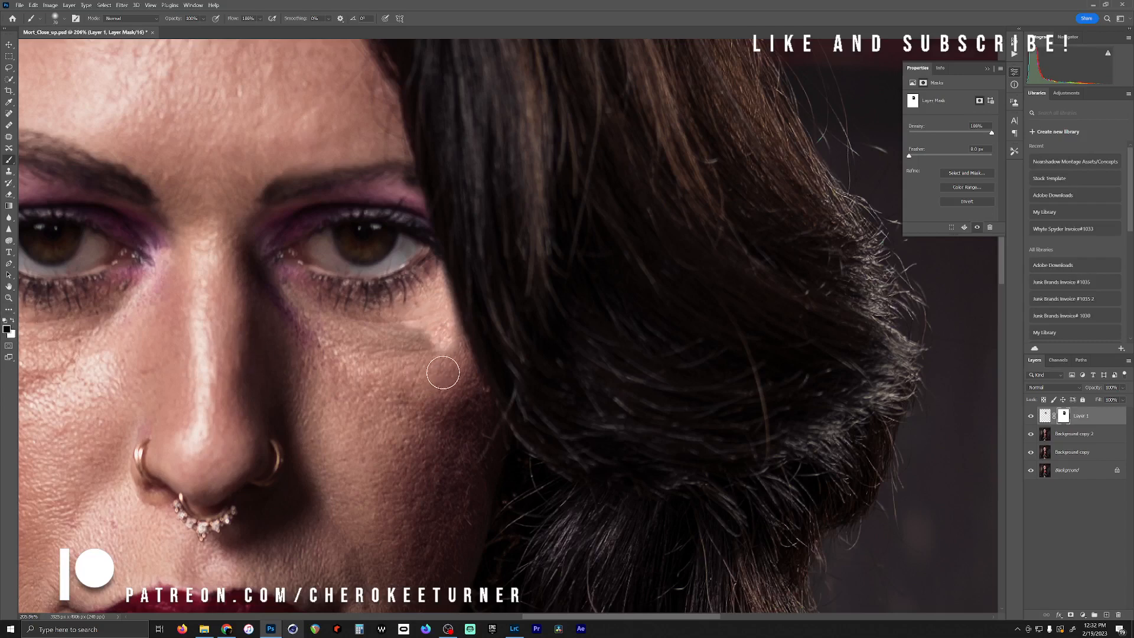
mouse_move(443, 372)
mouse_down()
mouse_move(498, 374)
mouse_move(466, 337)
mouse_move(483, 354)
mouse_move(464, 339)
mouse_move(424, 343)
mouse_move(450, 366)
mouse_move(413, 359)
mouse_move(440, 360)
mouse_move(369, 324)
mouse_move(315, 326)
mouse_up()
mouse_move(468, 333)
mouse_down()
mouse_move(451, 304)
mouse_move(472, 299)
mouse_move(459, 273)
mouse_move(434, 314)
mouse_move(450, 312)
mouse_move(449, 300)
mouse_move(431, 301)
mouse_move(420, 318)
mouse_move(378, 333)
mouse_up()
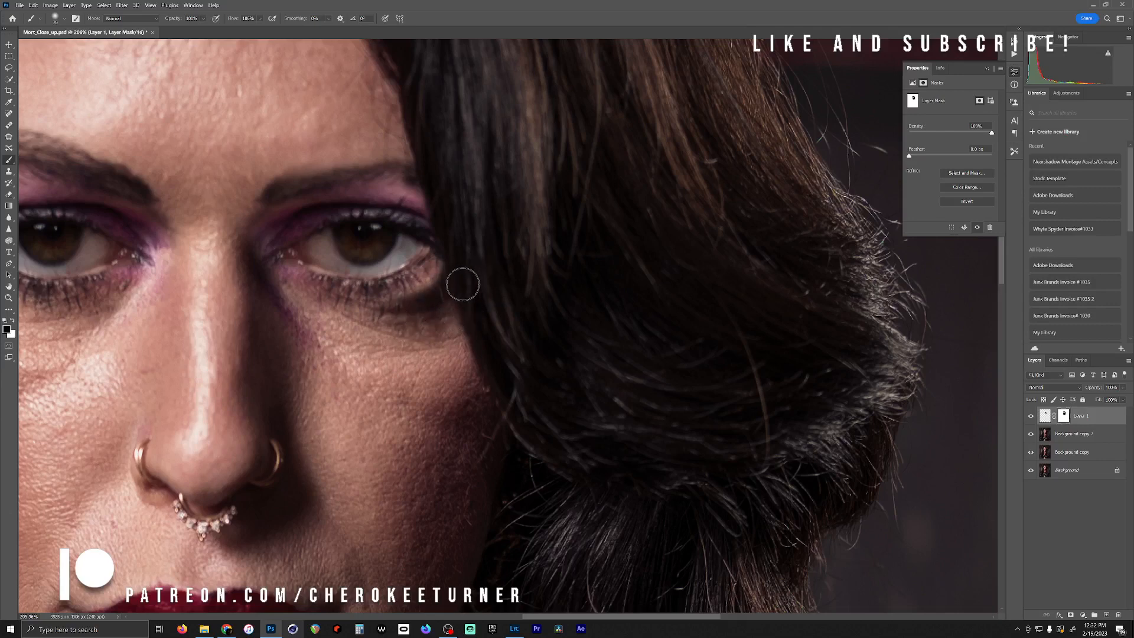
drag(451, 289, 366, 341)
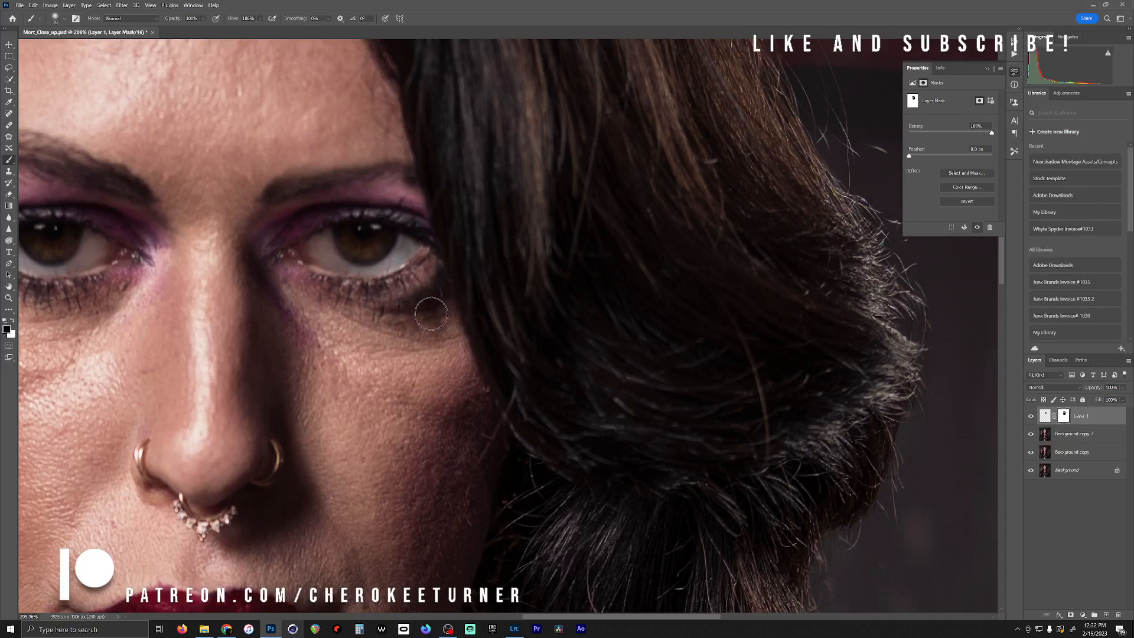
mouse_move(431, 314)
mouse_down()
mouse_move(463, 284)
mouse_move(441, 313)
mouse_move(457, 306)
mouse_move(454, 283)
mouse_move(425, 302)
mouse_up()
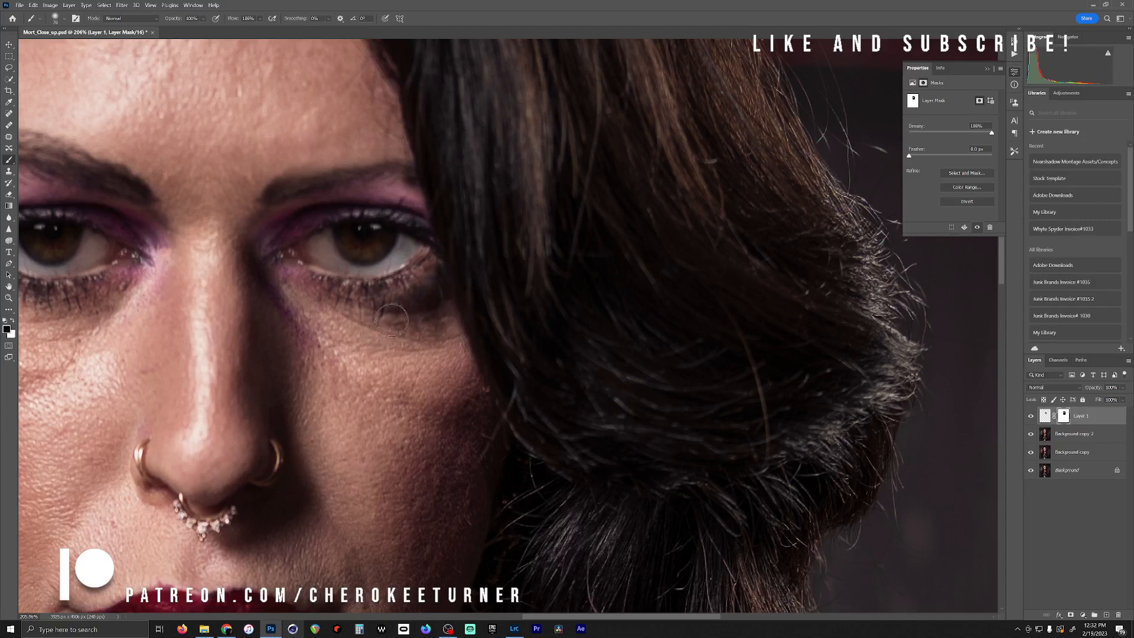
Mask the patch along the eyebrow from its inner end to the hairline to blend in the original brow
drag(341, 337, 463, 364)
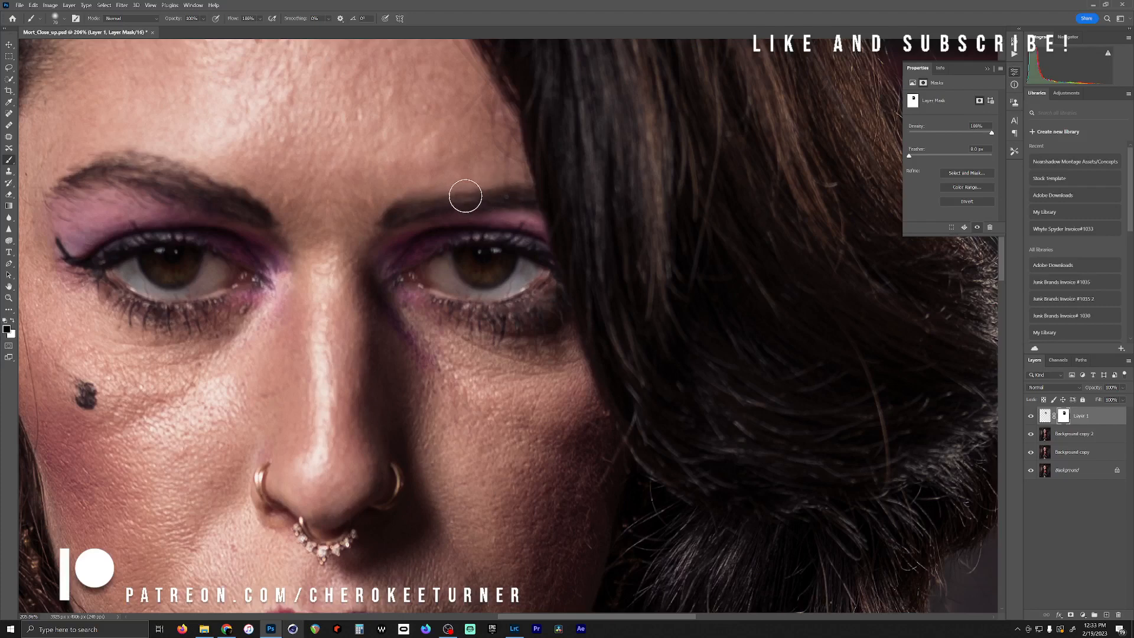
drag(463, 195, 375, 219)
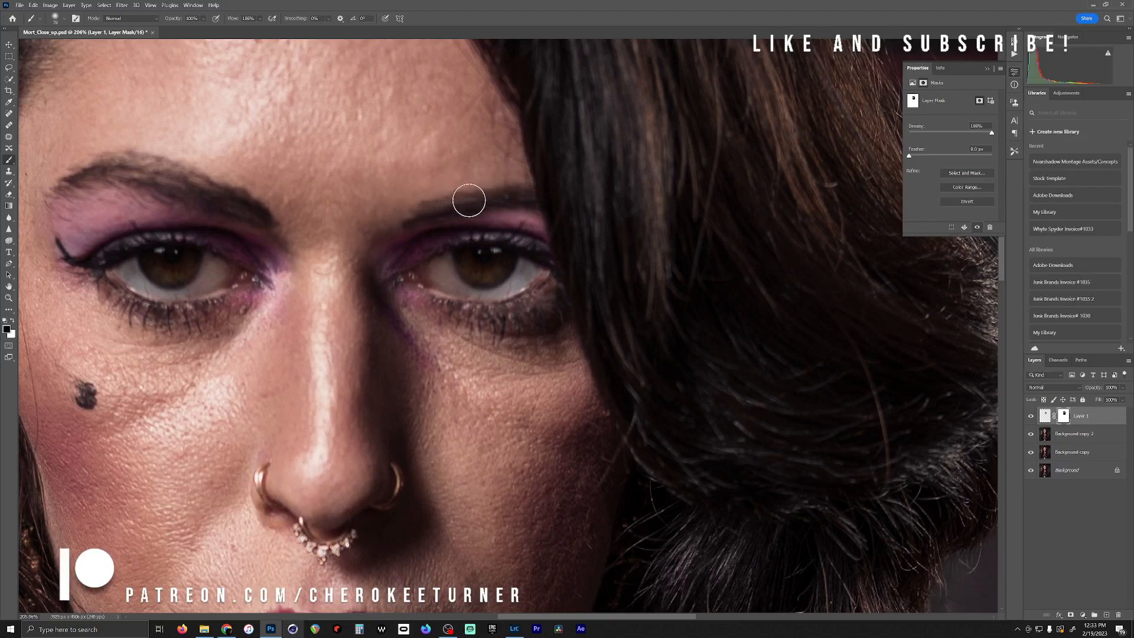
drag(469, 200, 537, 208)
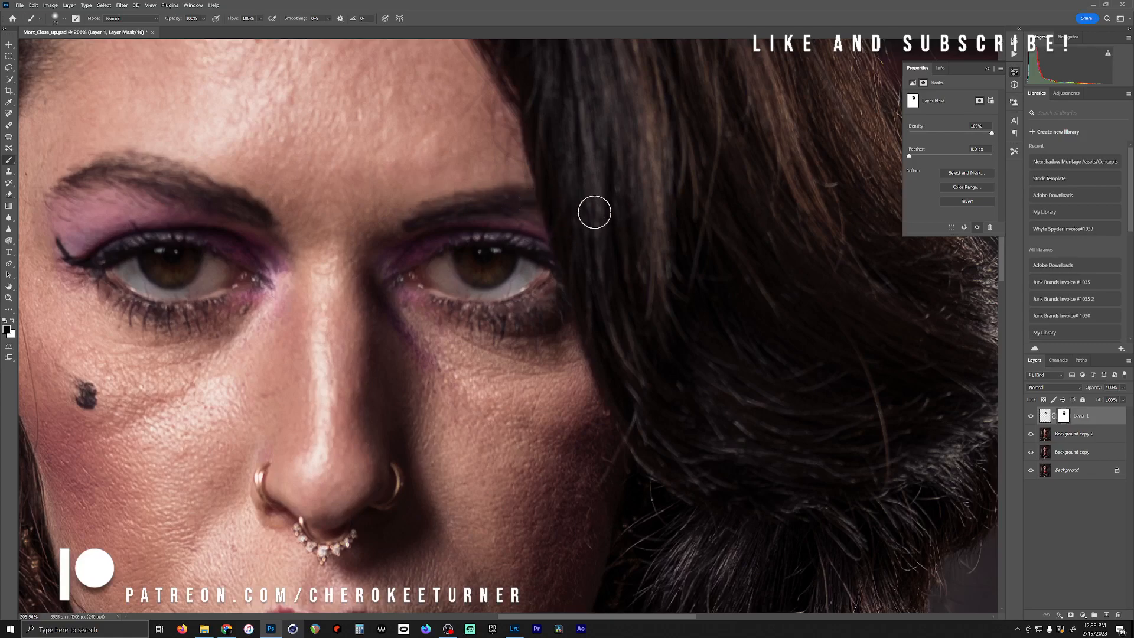
Toggle the visibility of the masked eye patch layer to compare both versions, and inspect the blend across the face
scroll(329, 225, down, 5)
scroll(296, 233, down, 2)
scroll(240, 242, up, 5)
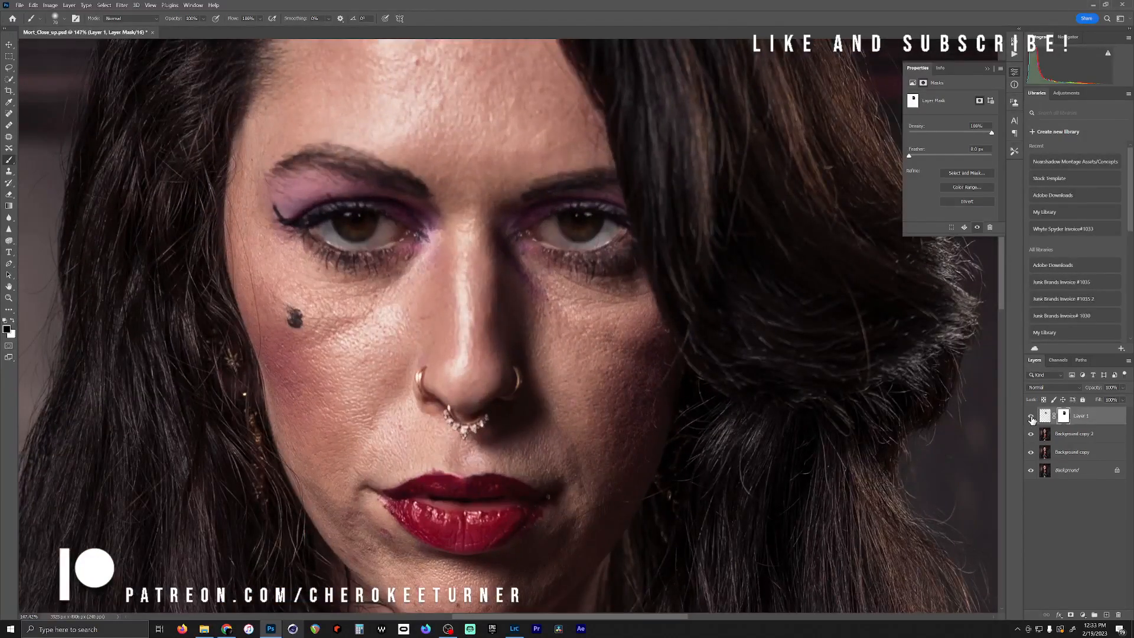
click(1031, 418)
click(1031, 417)
click(1031, 418)
click(1031, 417)
click(1031, 418)
scroll(653, 240, down, 5)
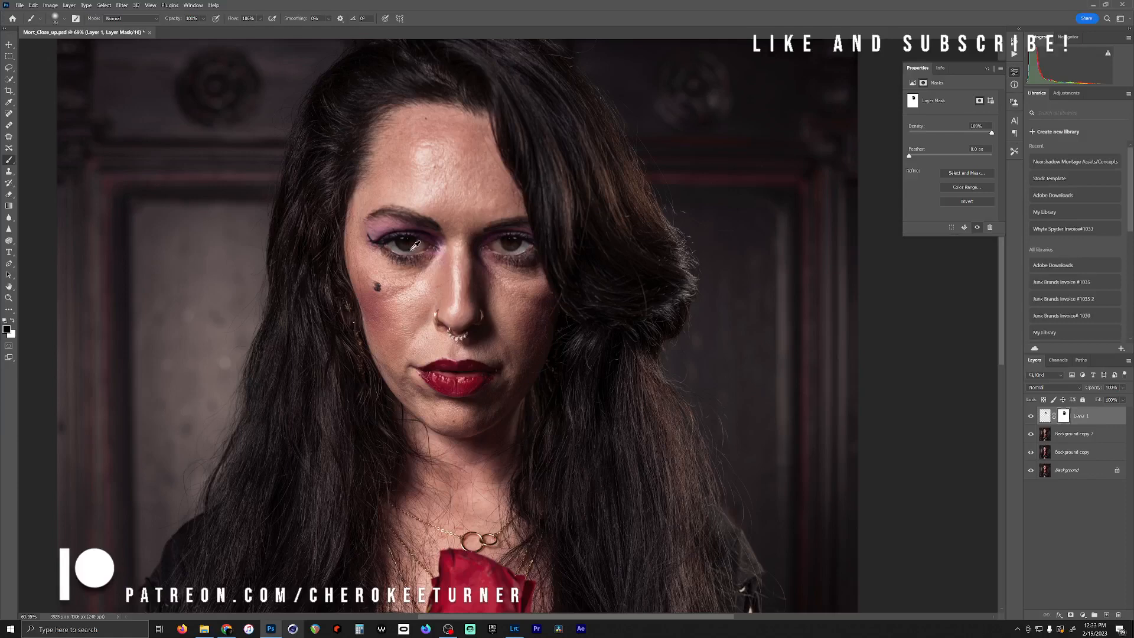
scroll(458, 313, down, 2)
scroll(424, 293, up, 6)
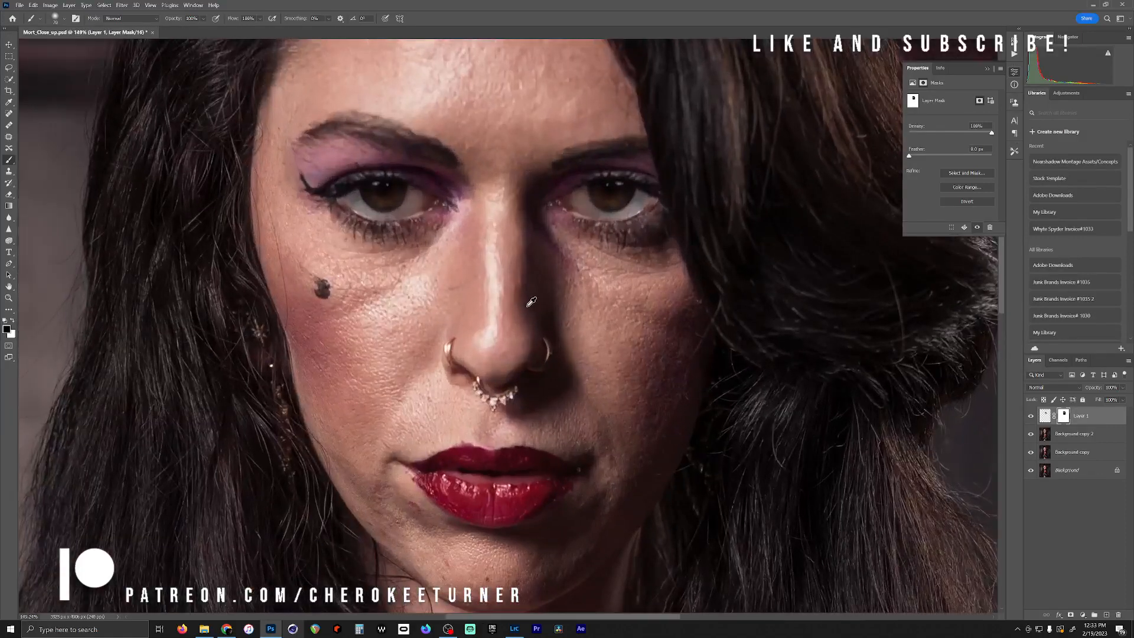
scroll(538, 302, up, 1)
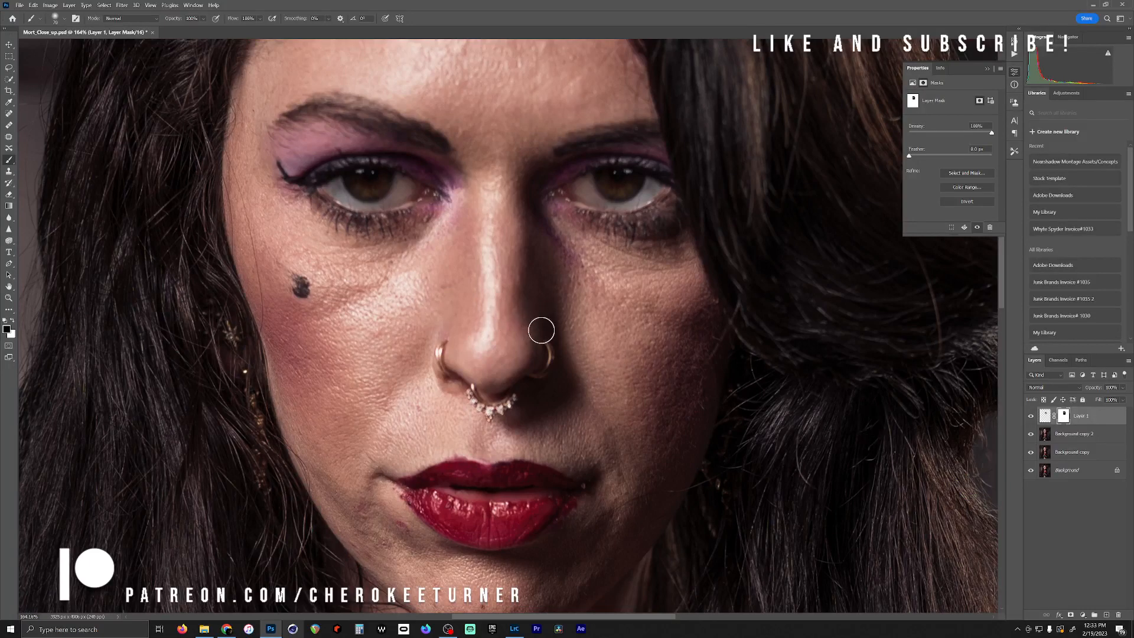
Compare the whole portrait with and without the eye patch layer, and check both eyes up close
scroll(555, 333, down, 8)
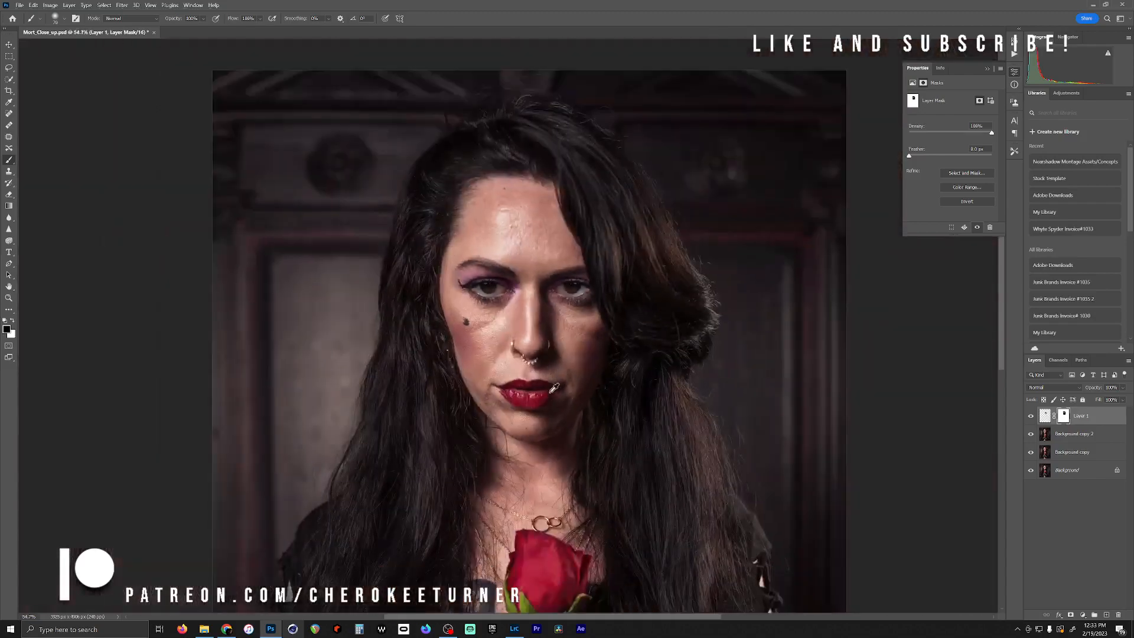
scroll(575, 424, up, 3)
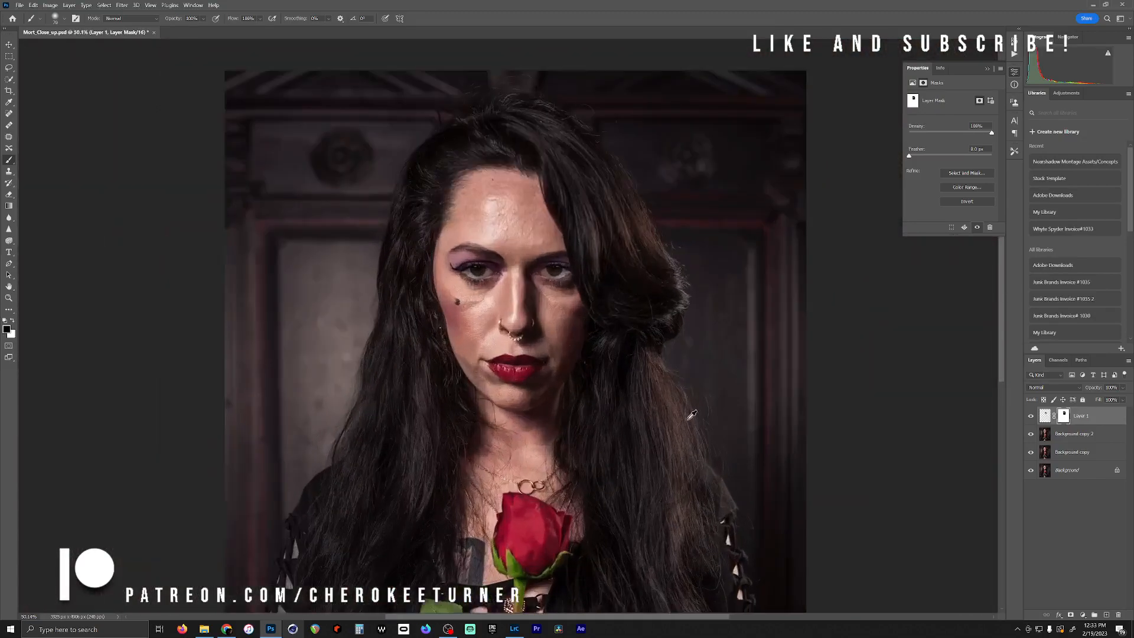
click(1031, 417)
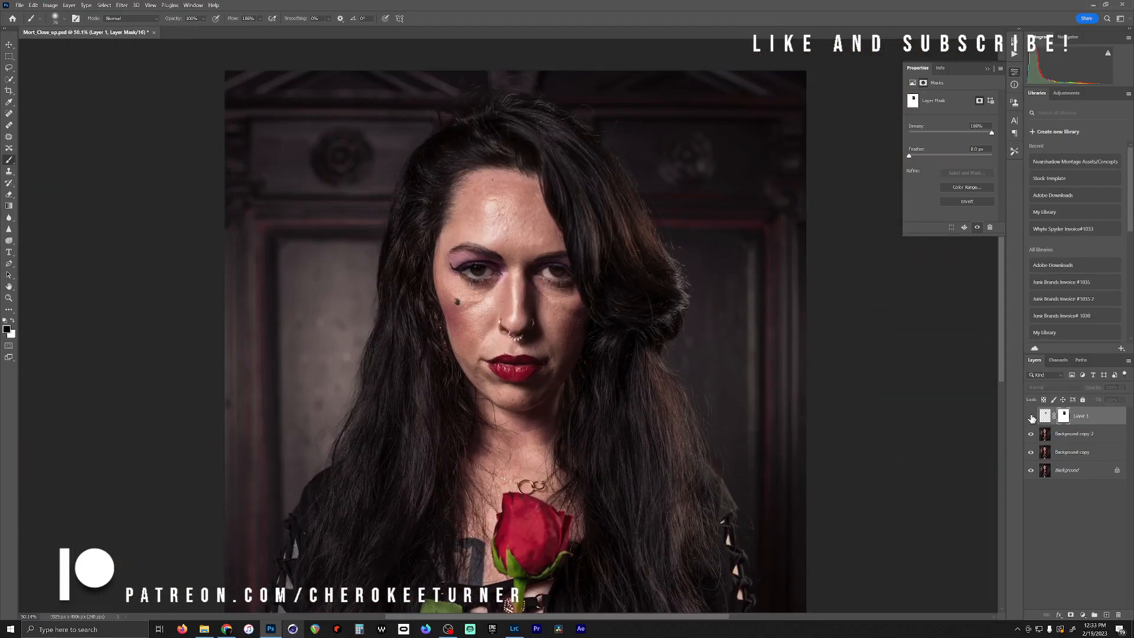
click(1031, 417)
scroll(529, 375, down, 2)
scroll(519, 331, up, 5)
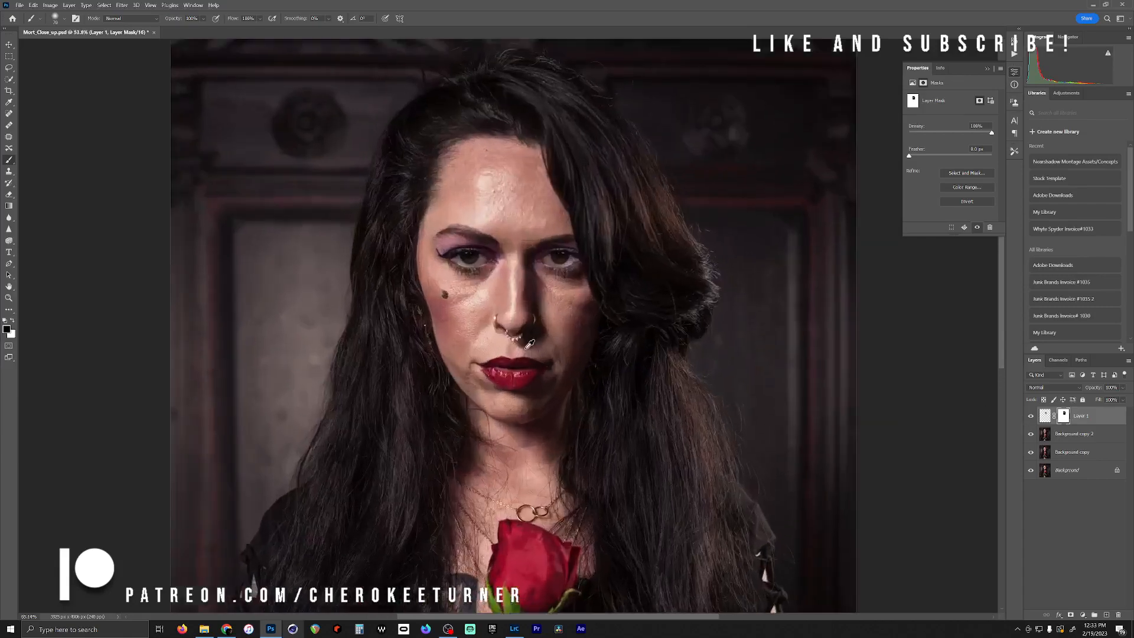
scroll(510, 237, up, 3)
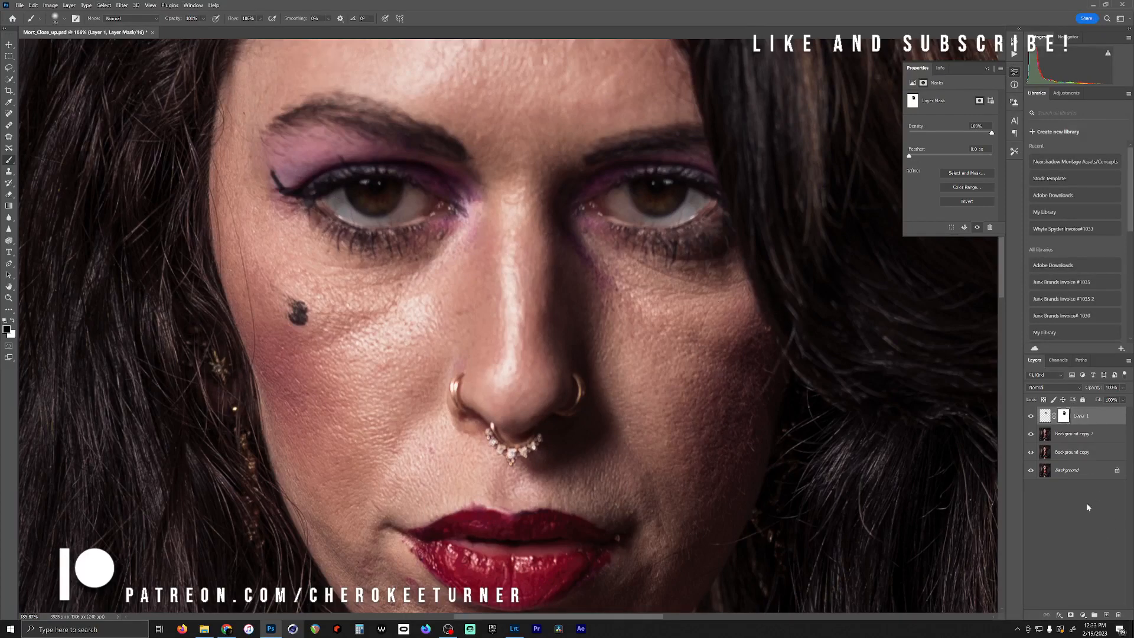
scroll(800, 412, down, 4)
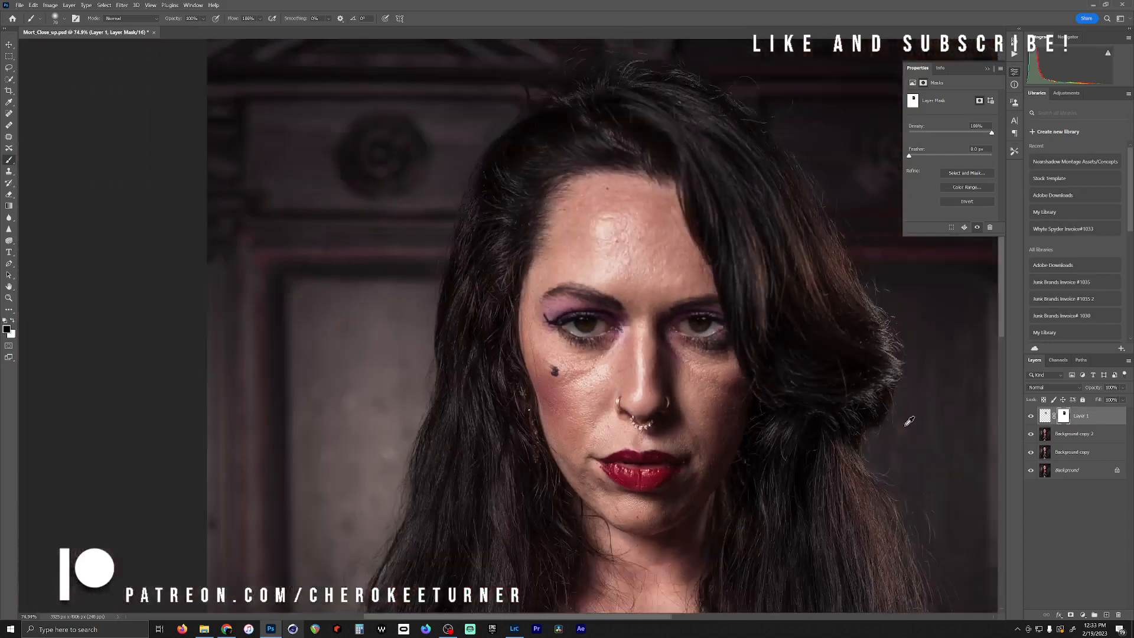
Duplicate the eye patch layer together with Background copy 2, and convert the two copies into one smart object
shift+click(1074, 437)
key(ctrl+j)
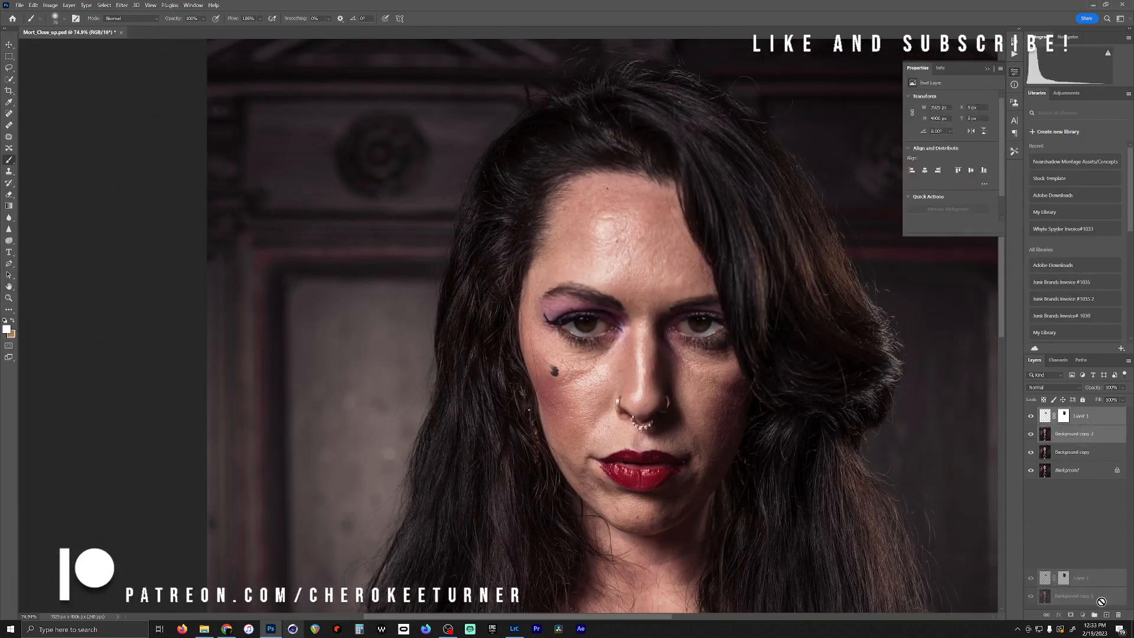
right_click(1065, 436)
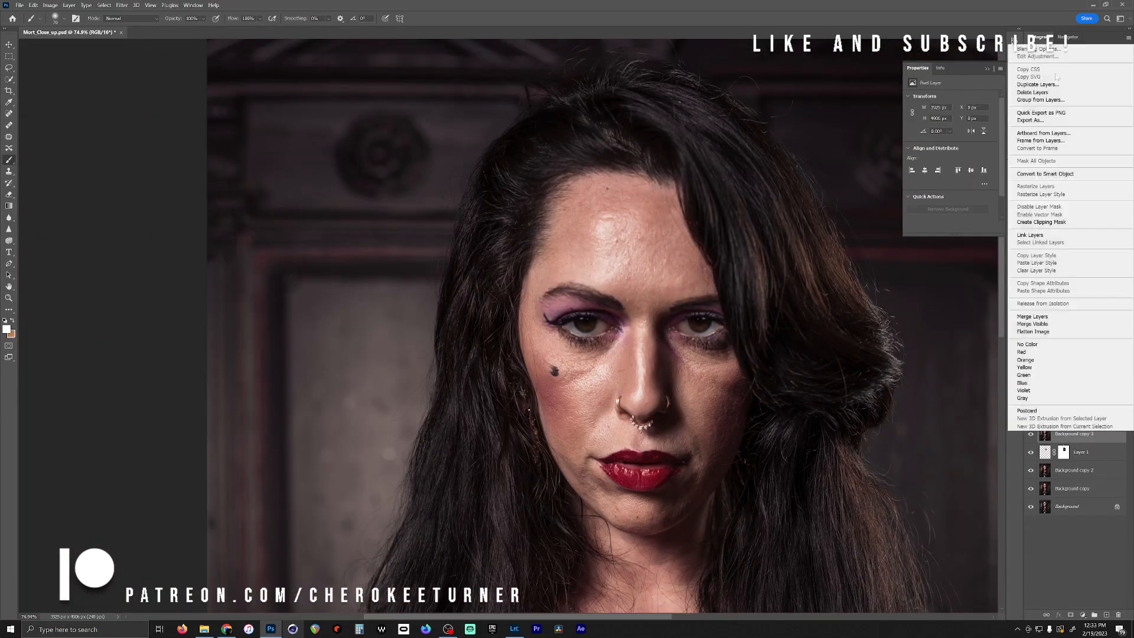
click(1046, 173)
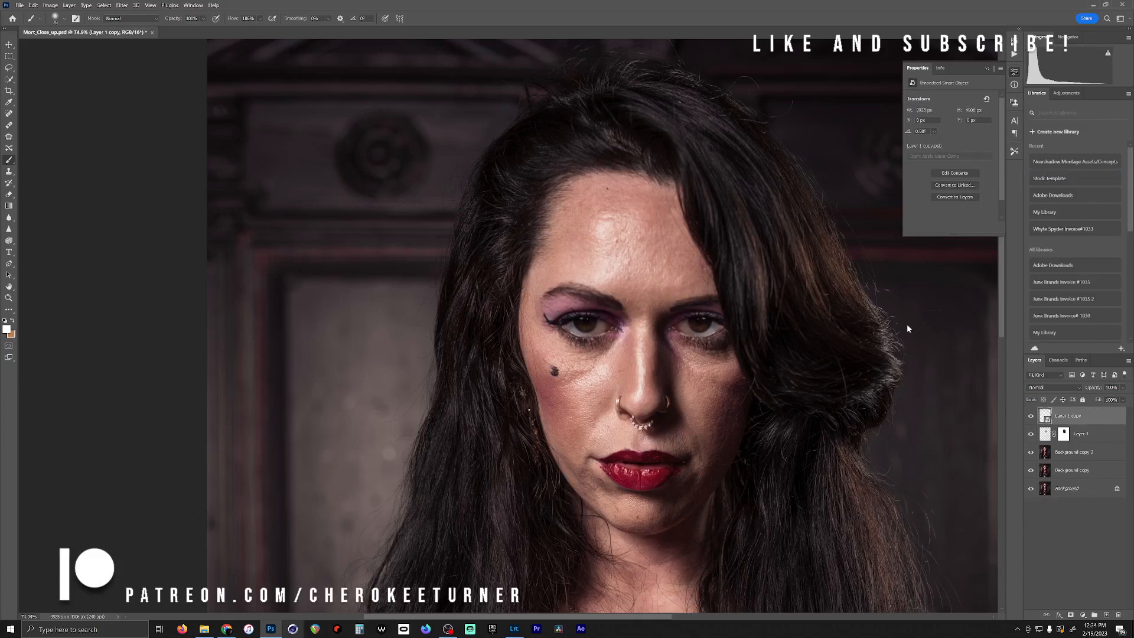
right_click(1069, 421)
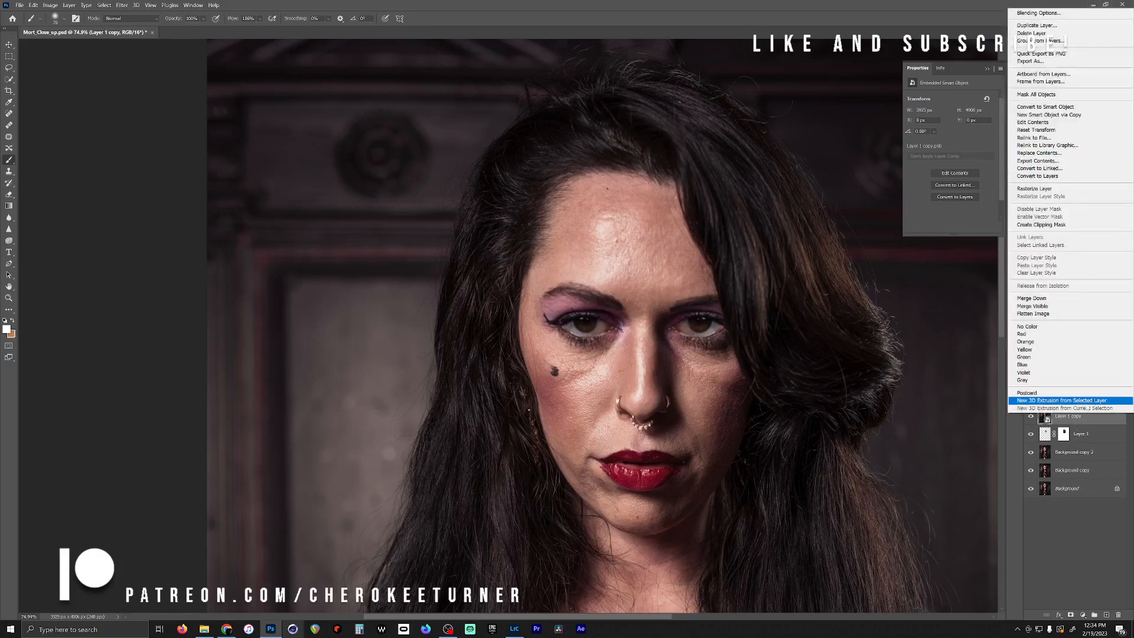
click(1090, 432)
Start the Liquify filter on the smart object and shift the shadowed eye beside the hair slightly toward the nose, with its eye height at 1
click(136, 5)
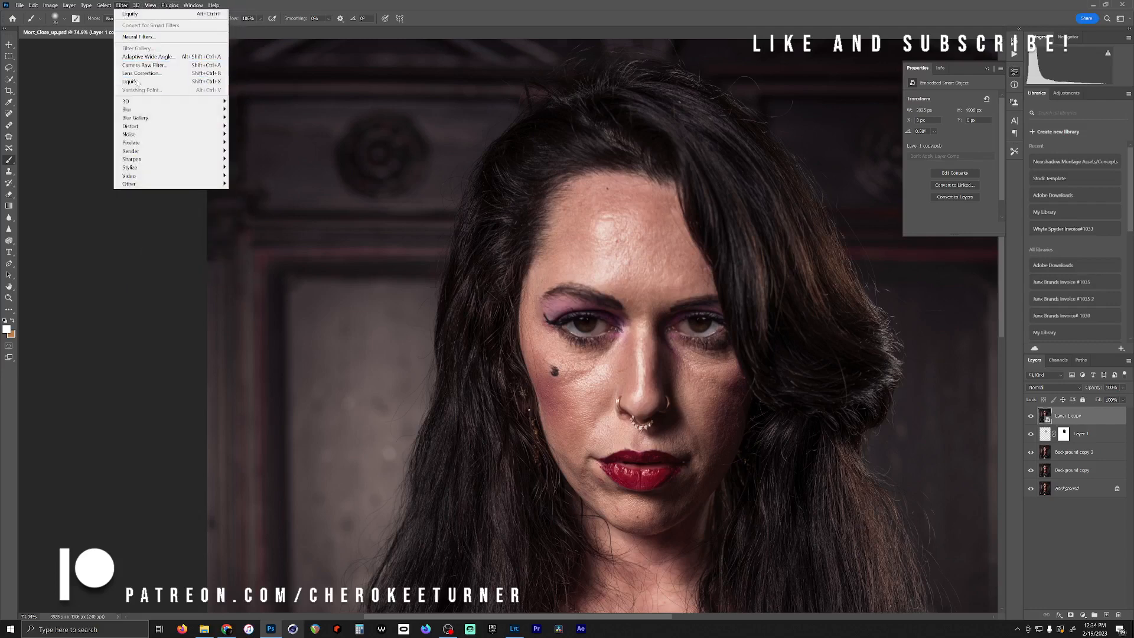
click(153, 81)
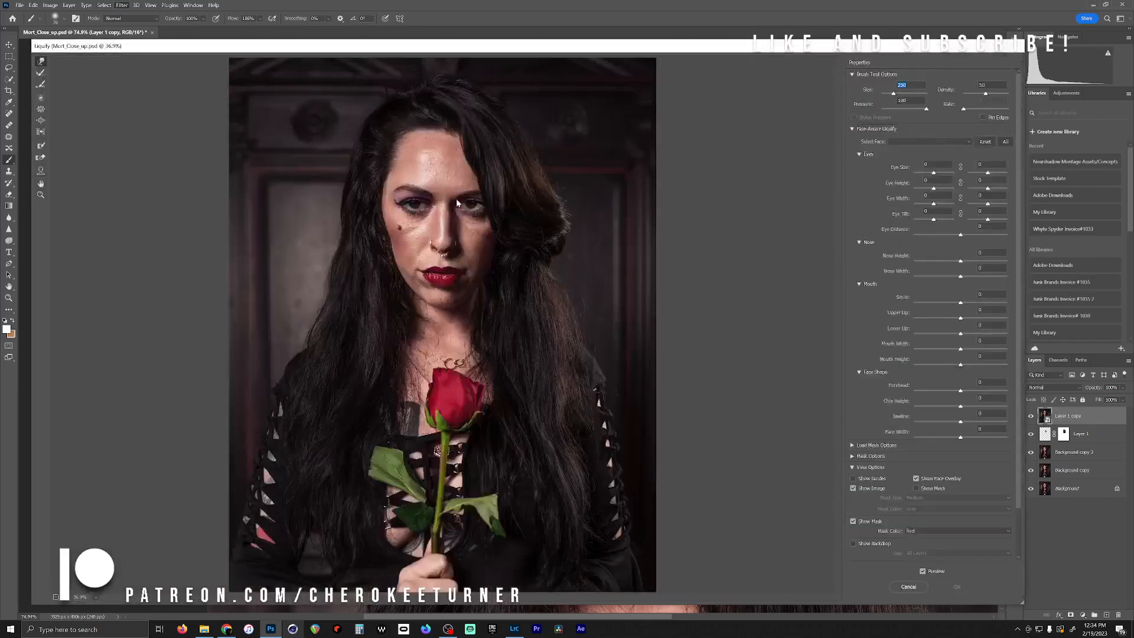
scroll(454, 210, up, 5)
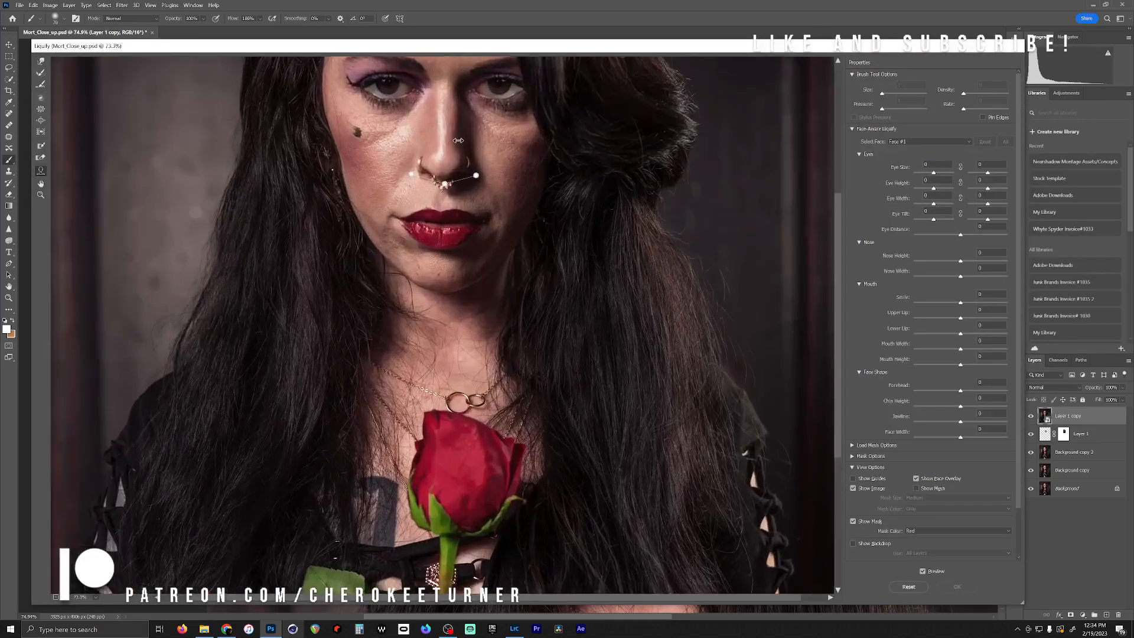
scroll(468, 332, up, 4)
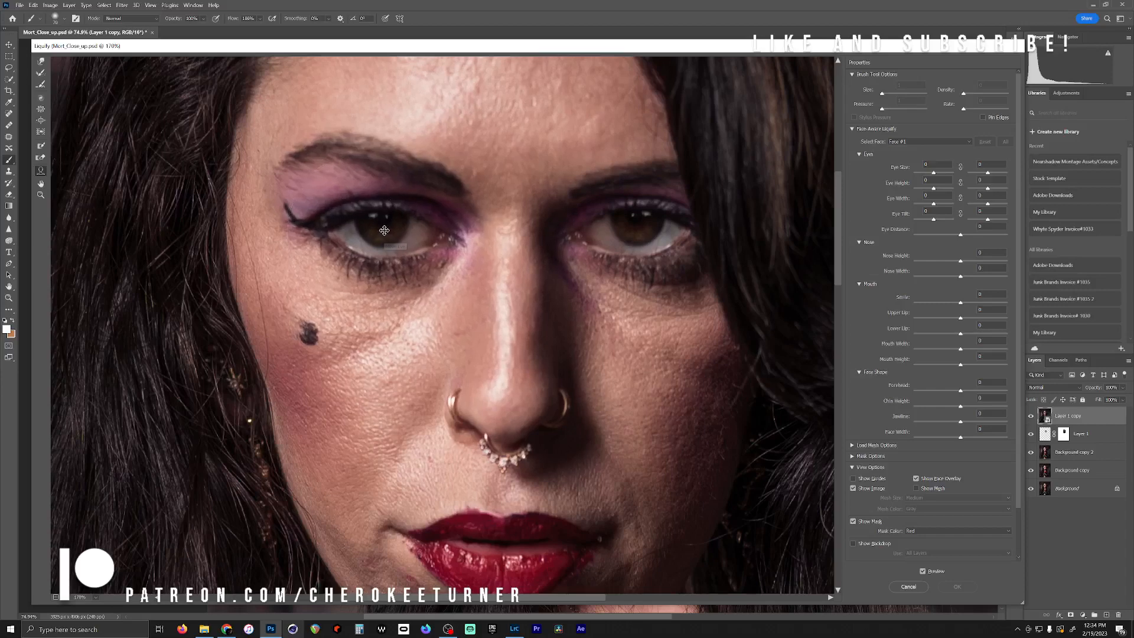
click(384, 230)
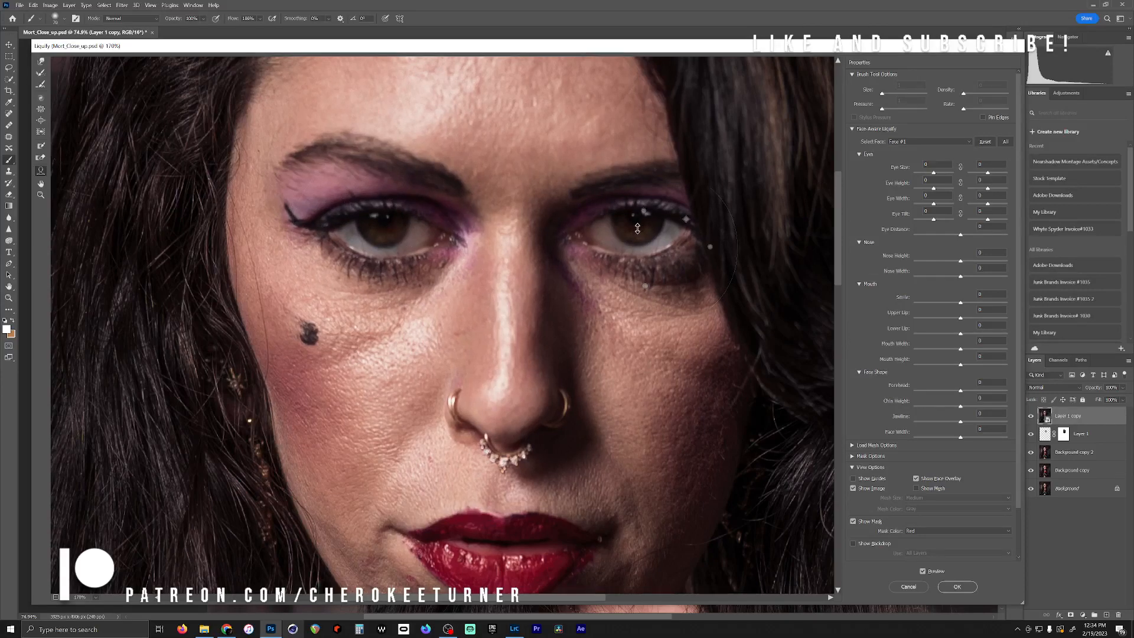
drag(632, 229, 626, 234)
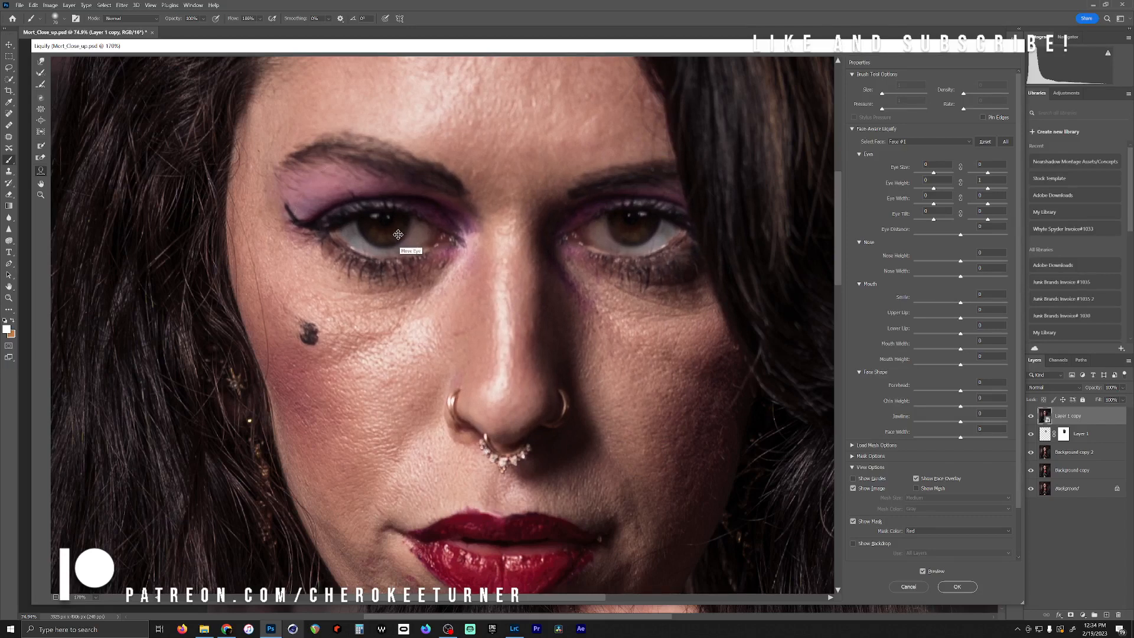
mouse_move(614, 228)
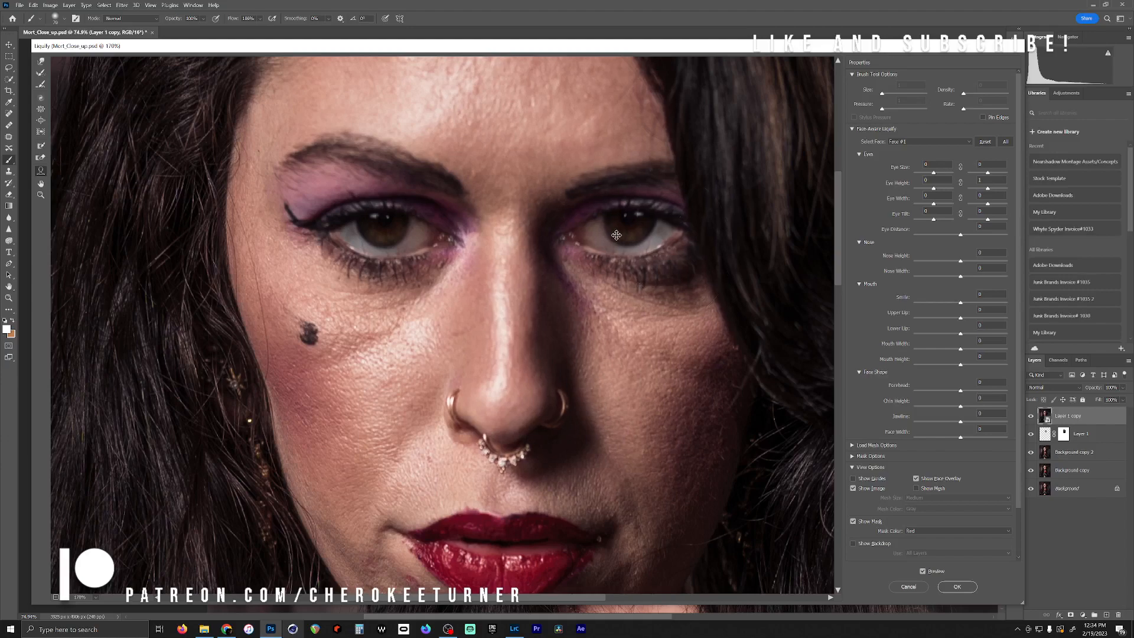
Enlarge the shadowed eye beside the hair to an eye size of 31 with the face-aware controls
scroll(618, 236, down, 5)
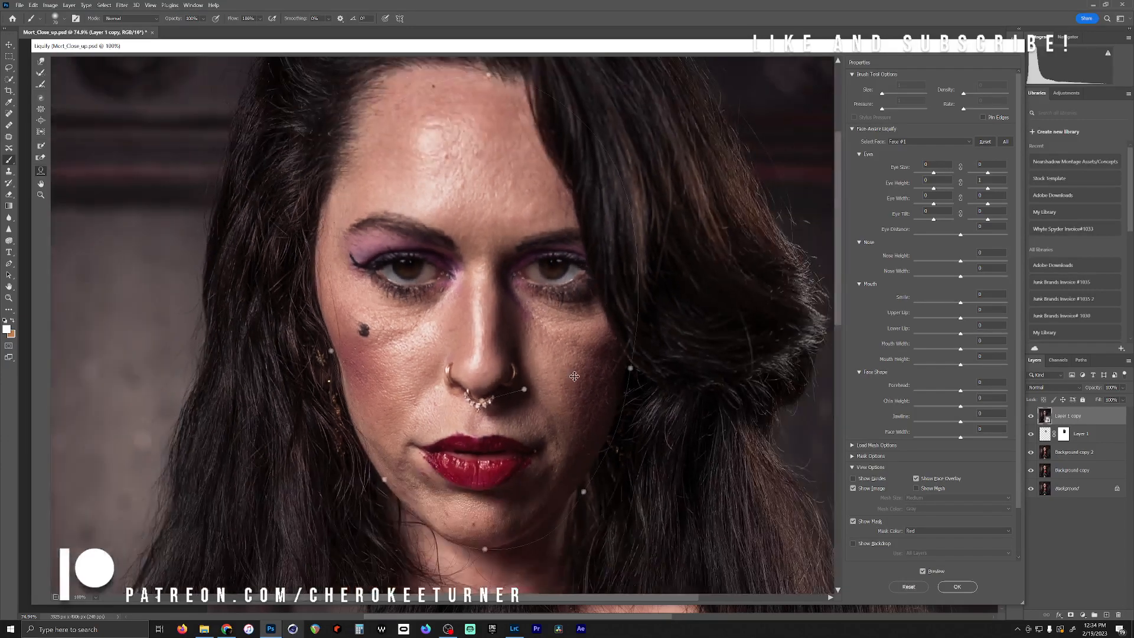
scroll(443, 325, up, 3)
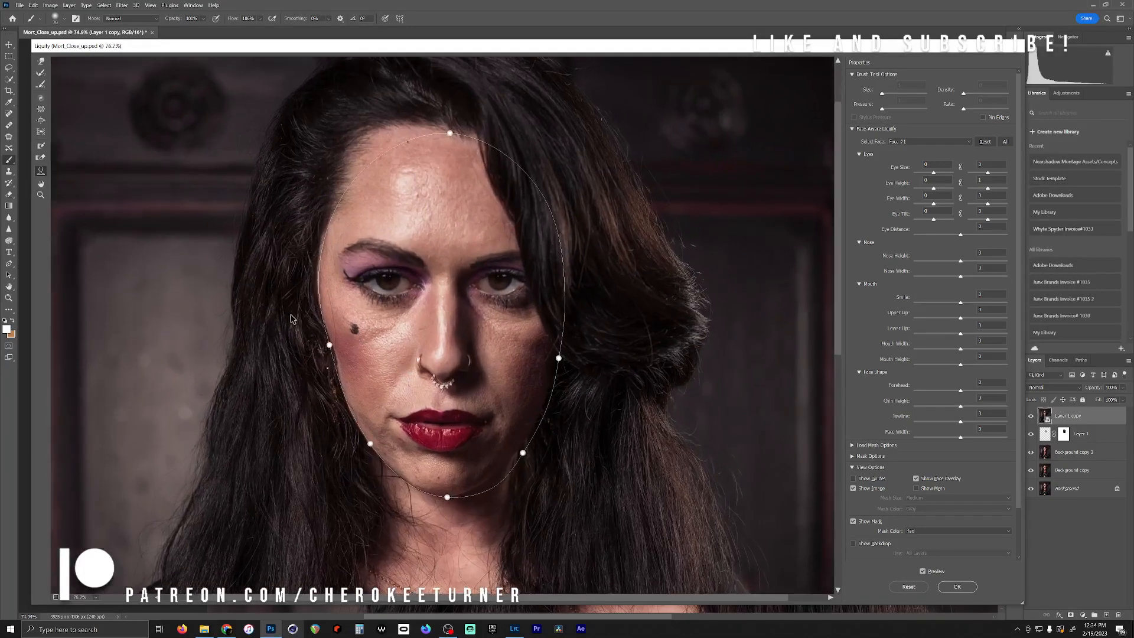
scroll(425, 283, down, 2)
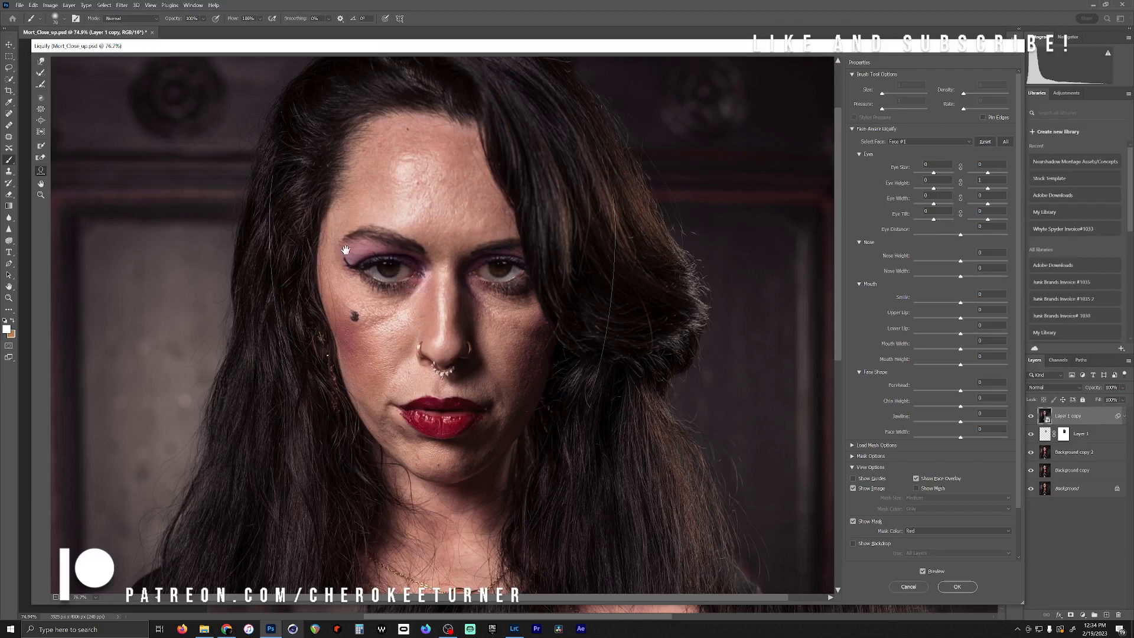
scroll(346, 250, down, 3)
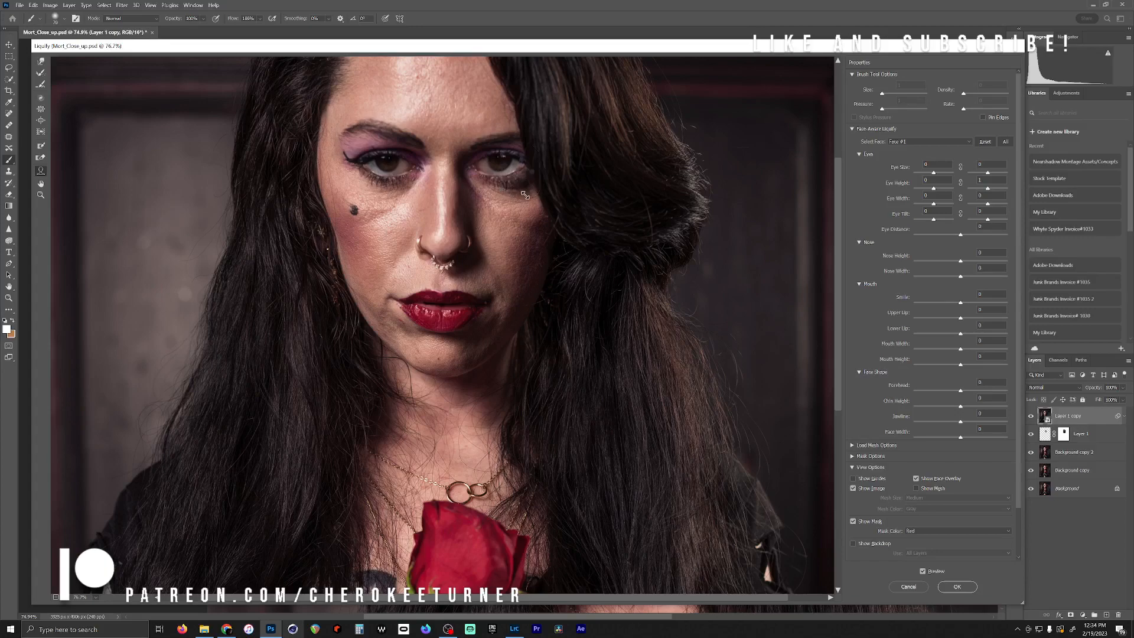
drag(525, 195, 529, 199)
scroll(419, 187, down, 5)
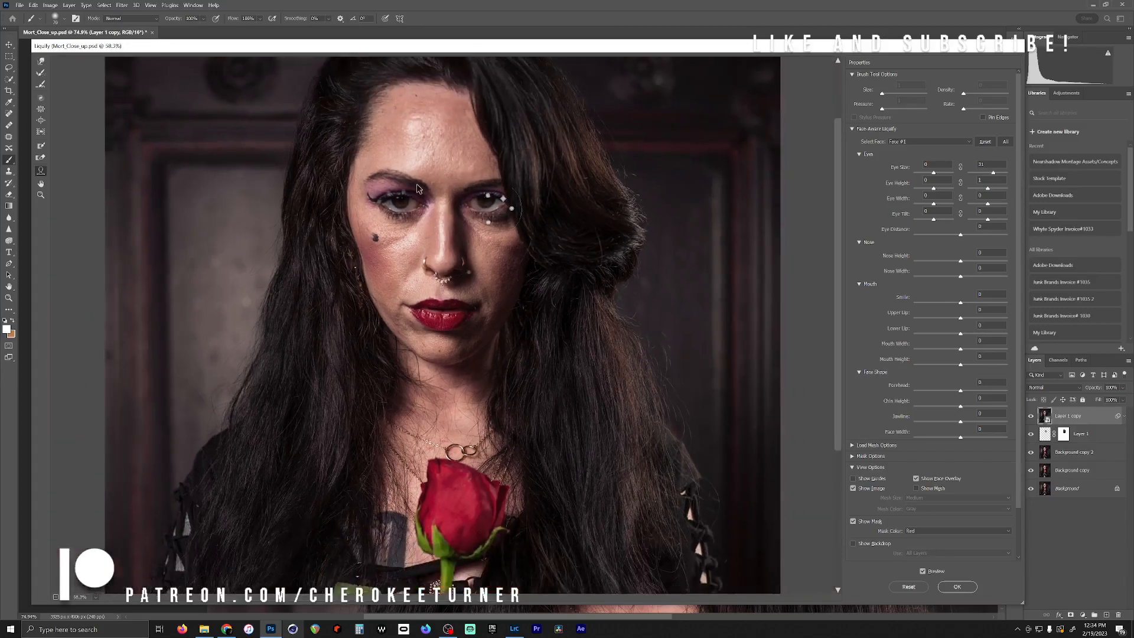
scroll(430, 154, up, 4)
scroll(430, 155, up, 2)
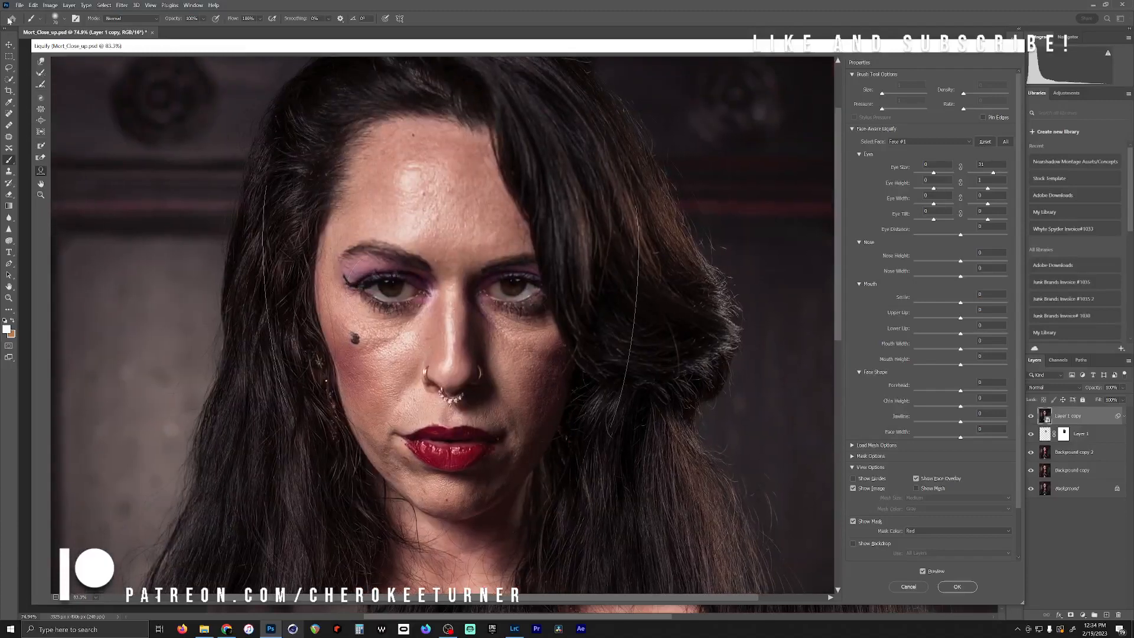
Switch to the Forward Warp tool and reduce its brush size to 125 for fine work around the eyes
click(41, 63)
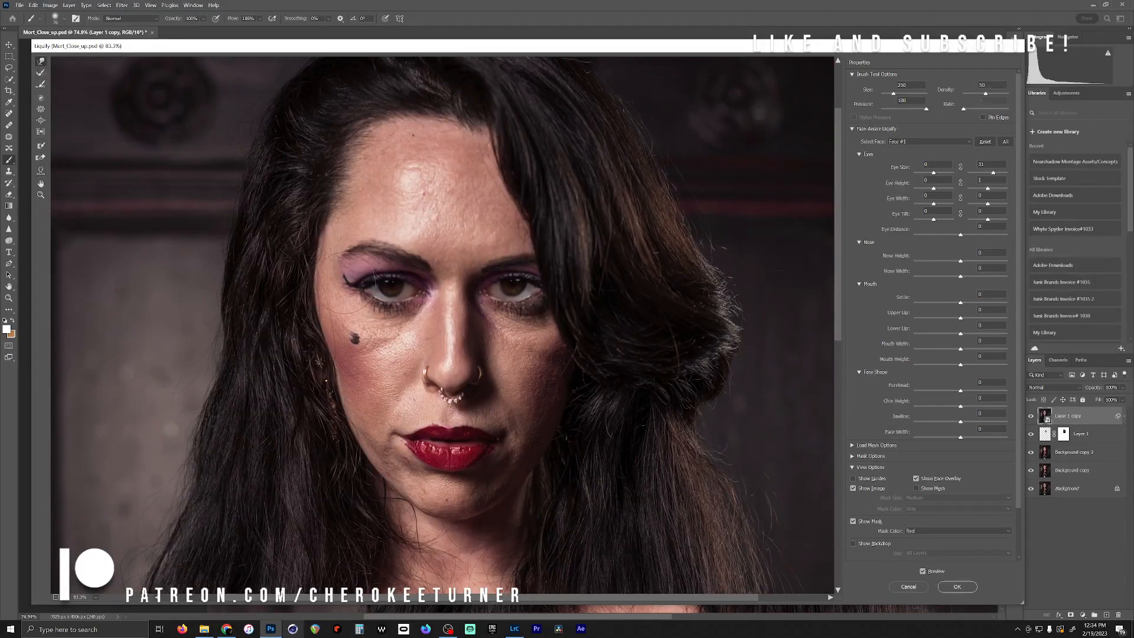
scroll(391, 293, down, 2)
scroll(391, 293, up, 7)
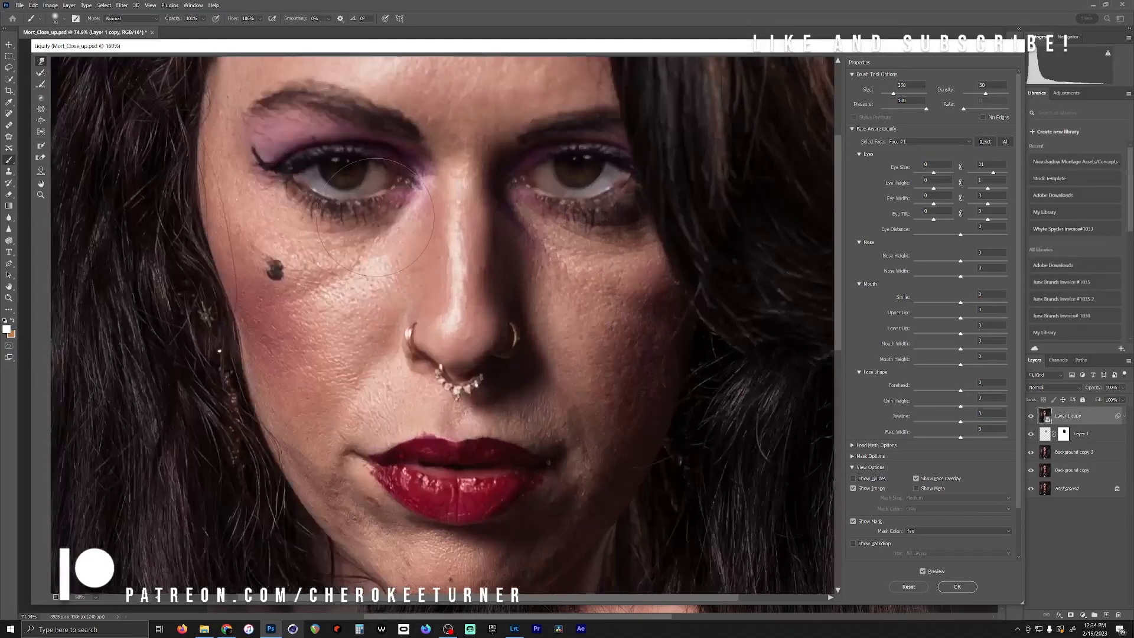
drag(346, 172, 349, 189)
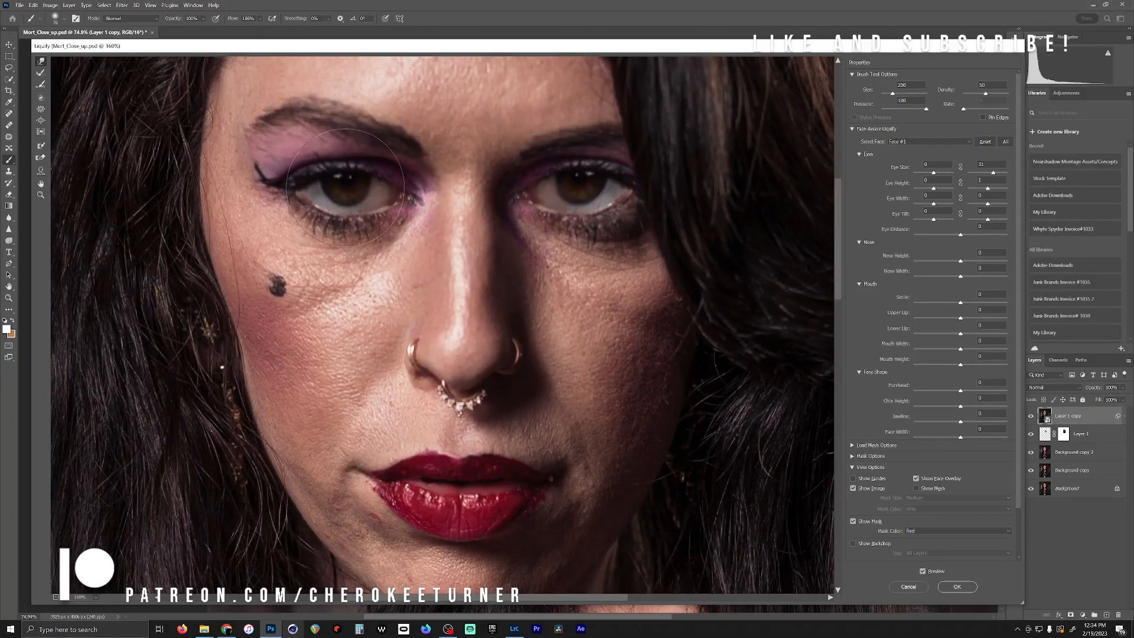
key(bracketleft)
key(bracketleft)
key(bracketleft)
key(bracketleft)
Review the face at several magnifications and apply the Liquify adjustments to the smart object
scroll(558, 331, down, 5)
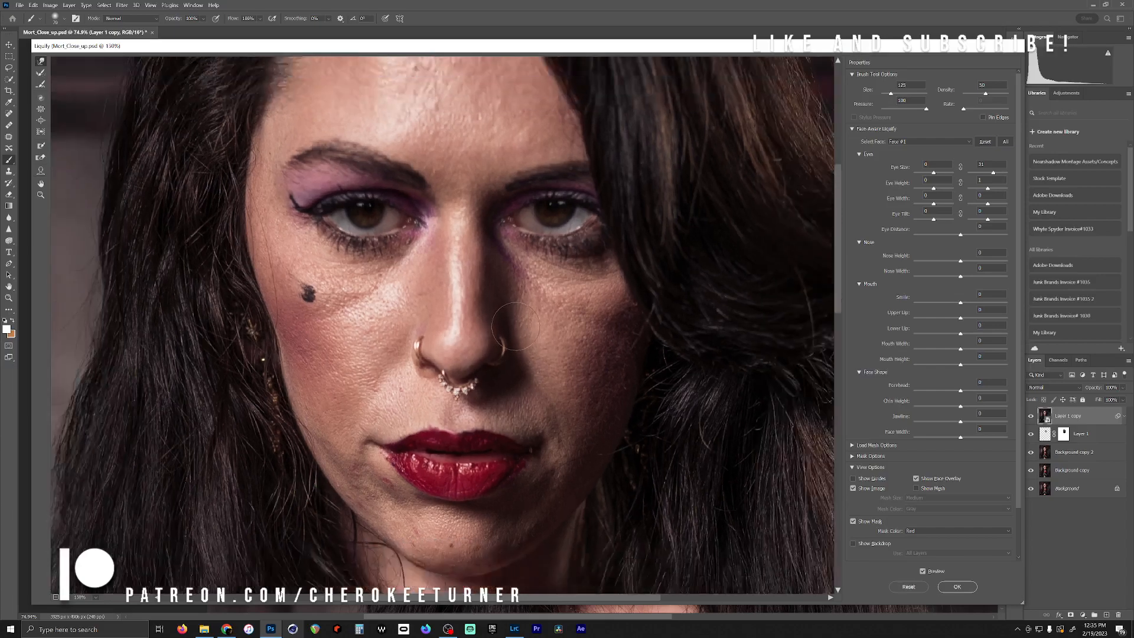
scroll(545, 385, down, 3)
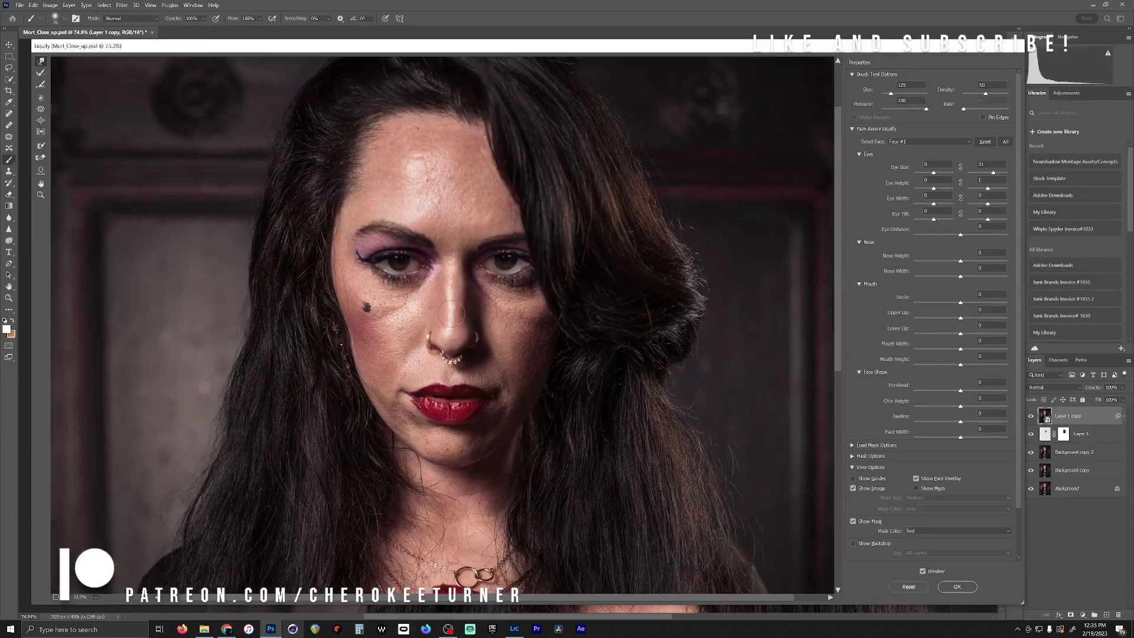
scroll(437, 296, up, 3)
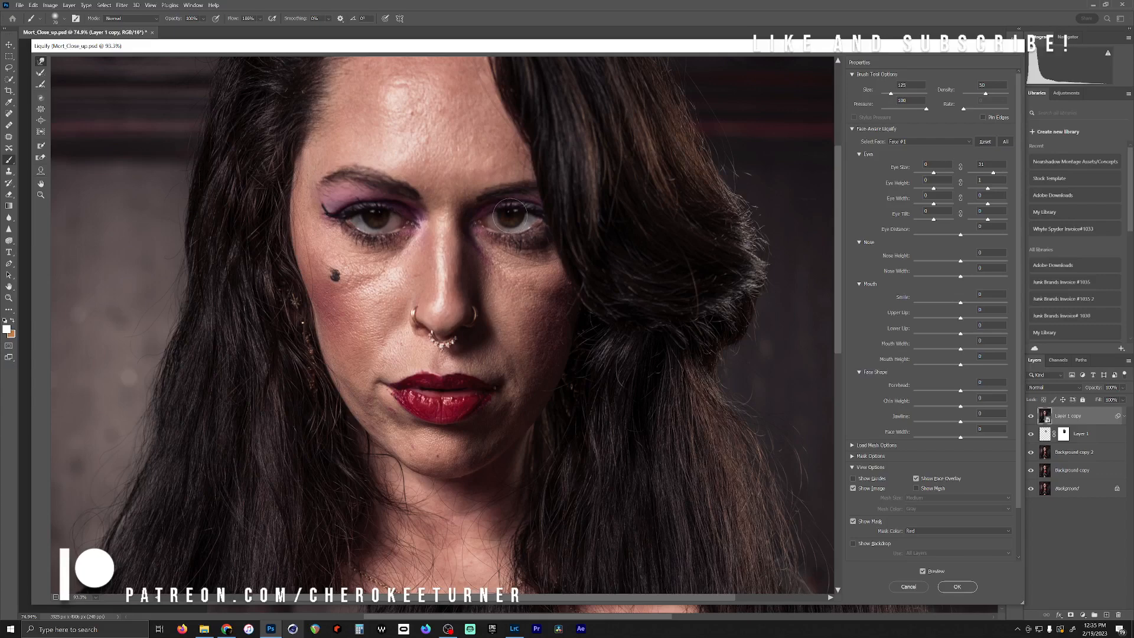
scroll(511, 216, down, 3)
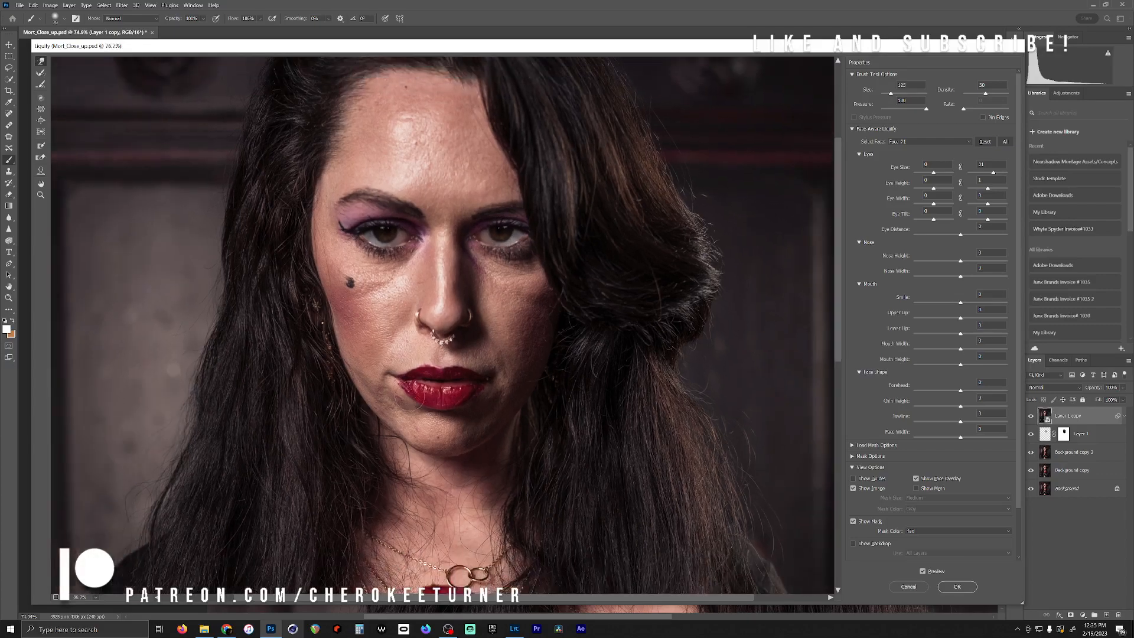
scroll(409, 299, up, 1)
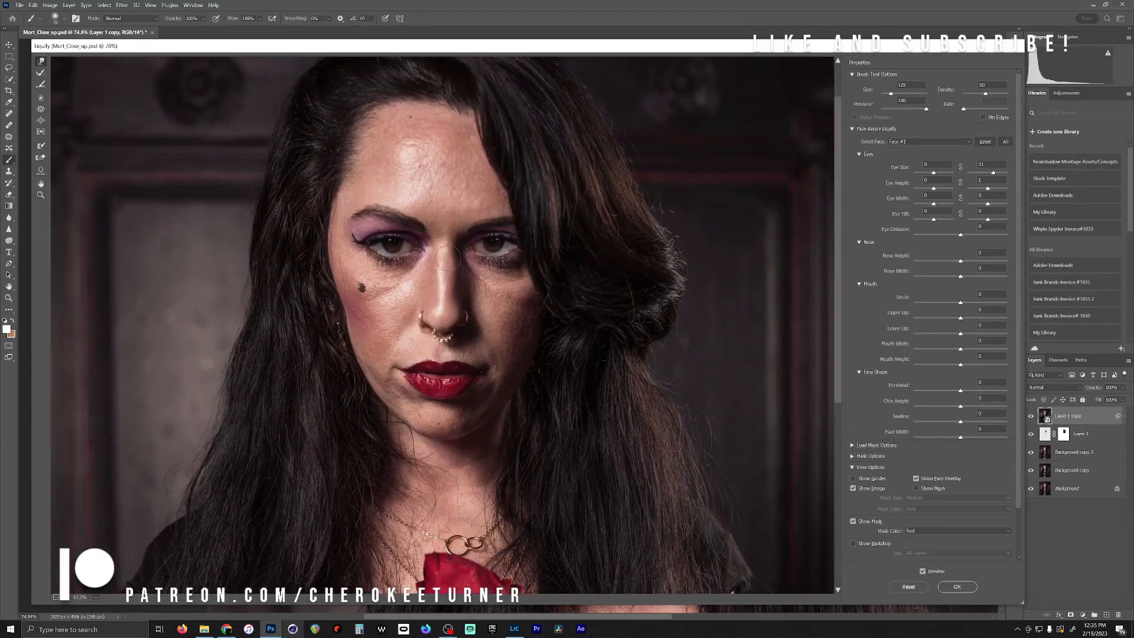
scroll(448, 257, up, 2)
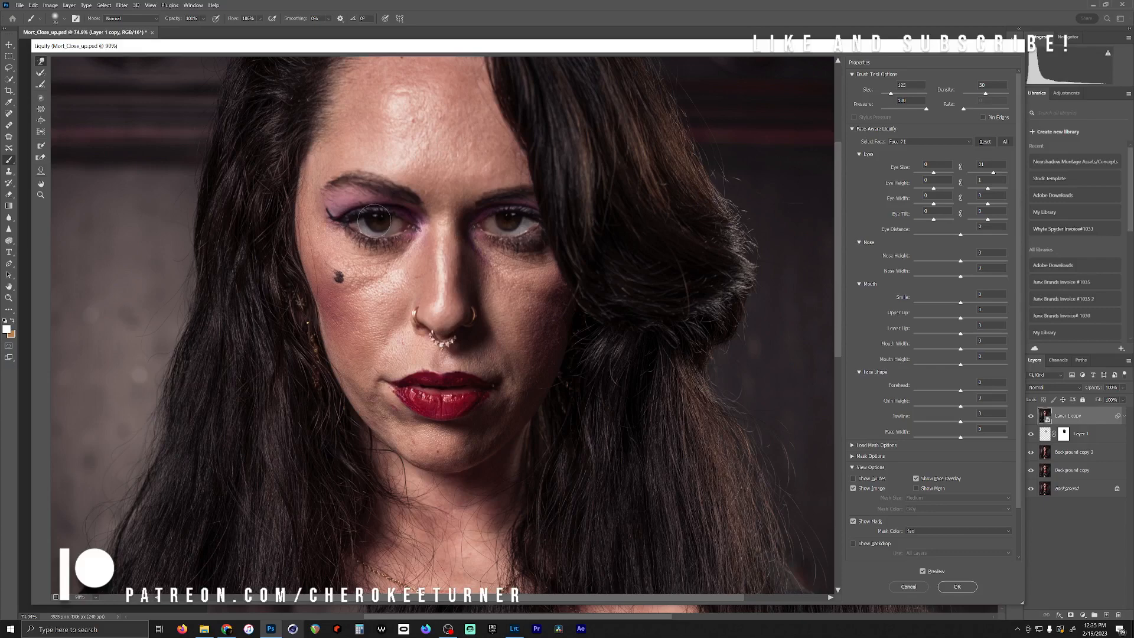
scroll(502, 417, down, 3)
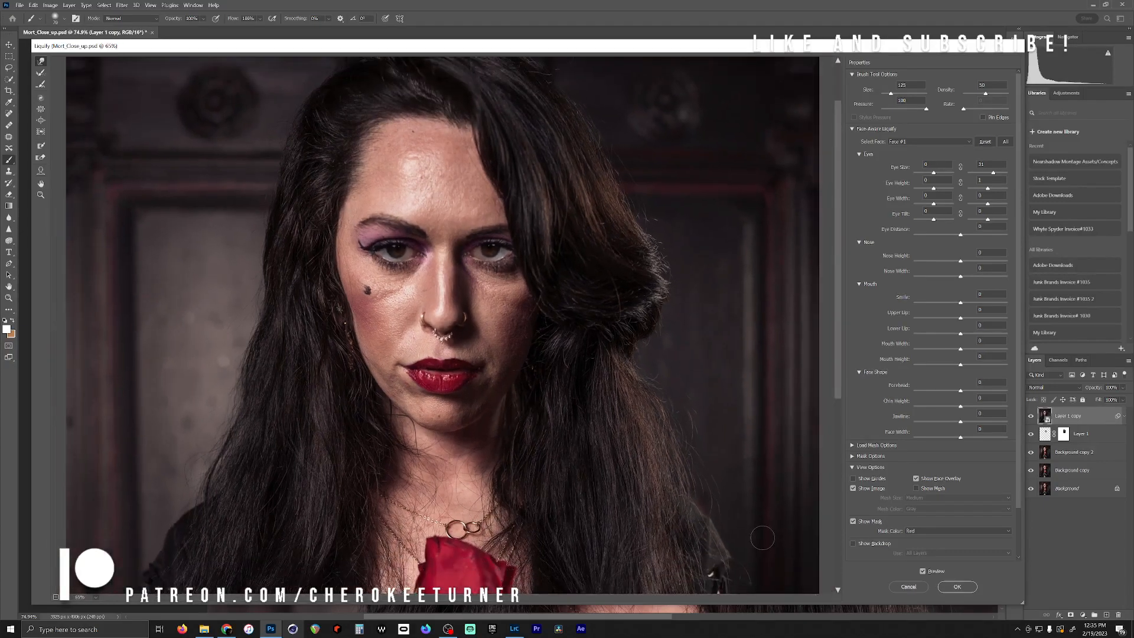
click(951, 585)
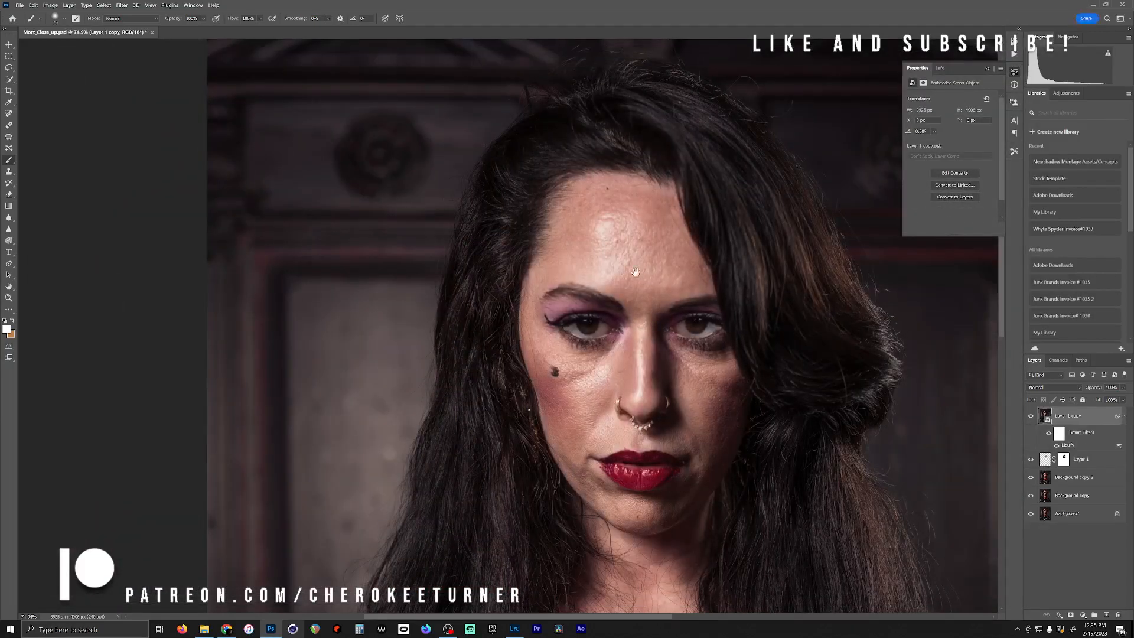
drag(635, 272, 577, 285)
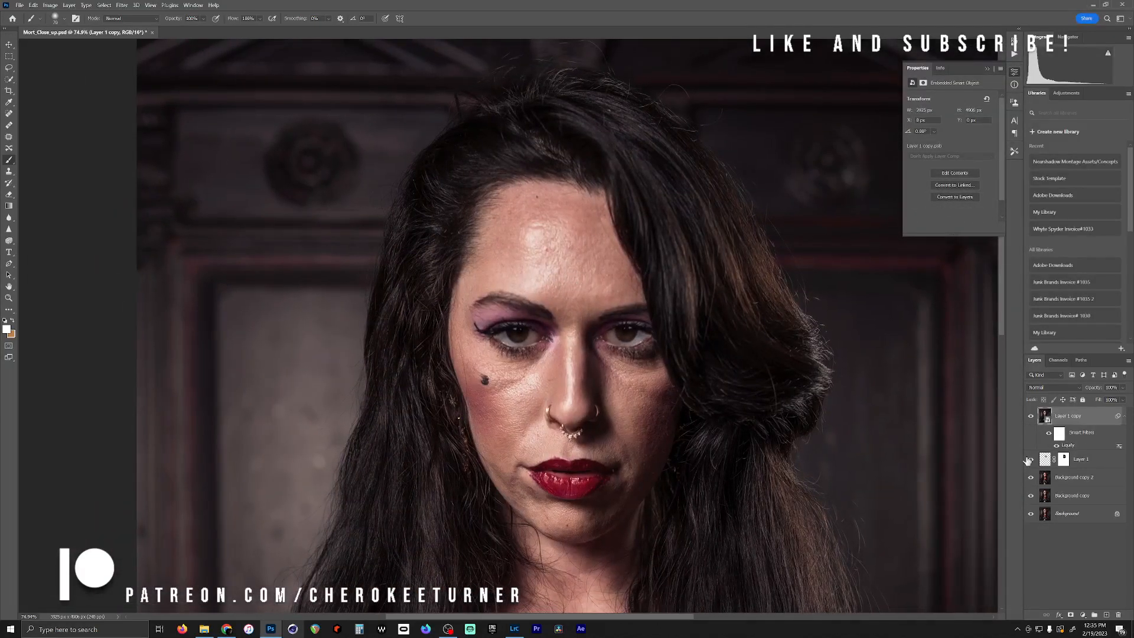
Add an empty layer above the Liquify smart object and choose the Healing Brush tool with a slightly larger brush
click(1106, 615)
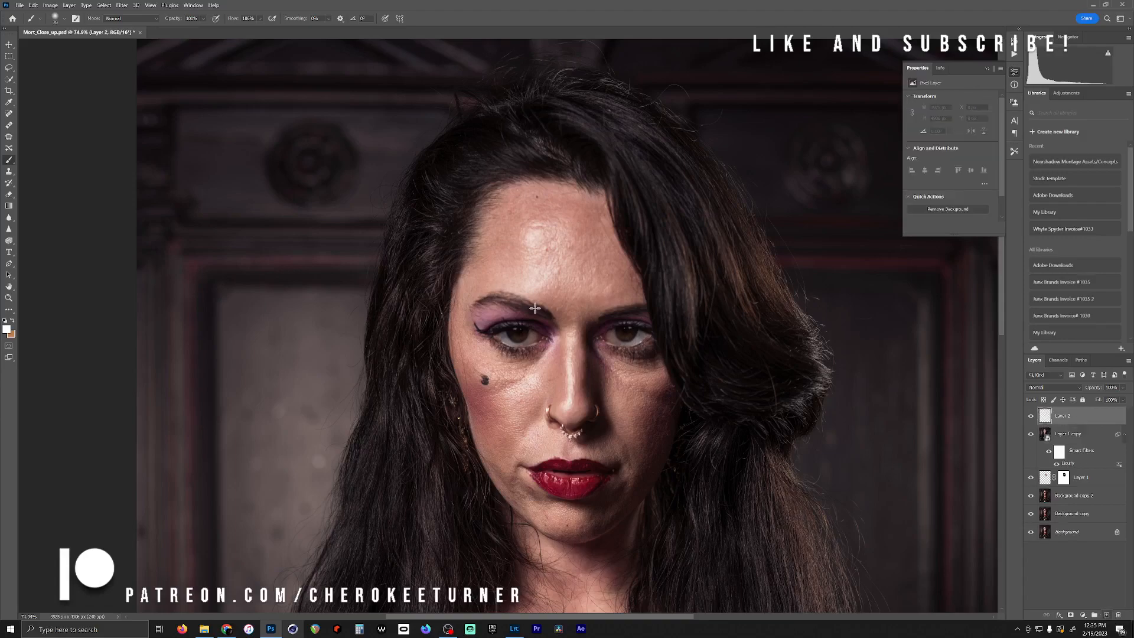
scroll(528, 251, down, 6)
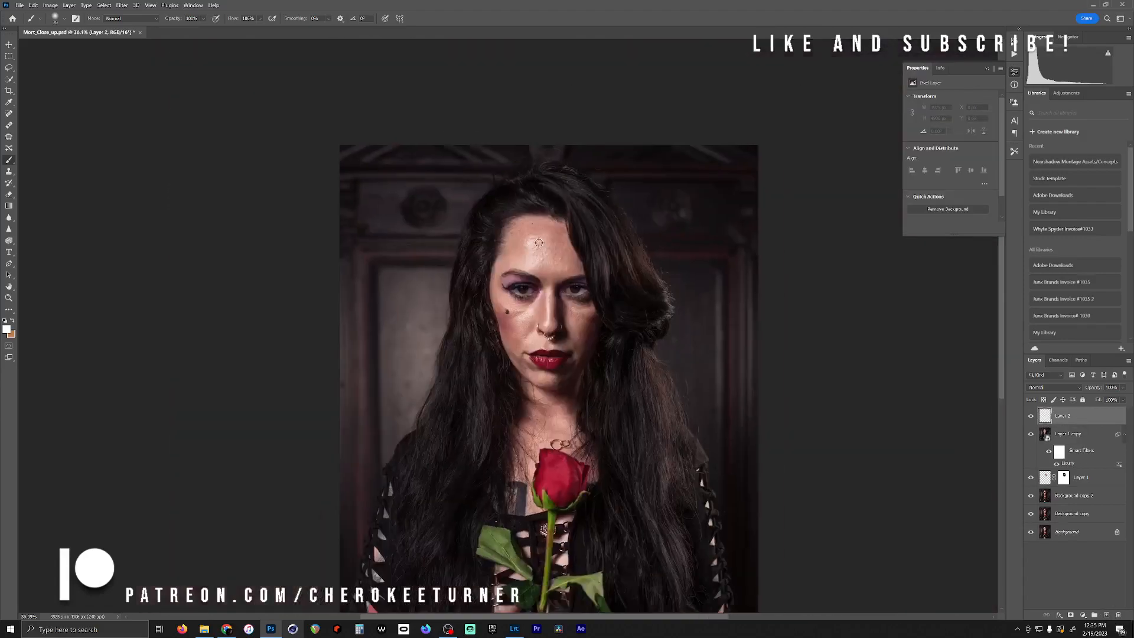
scroll(523, 283, down, 4)
scroll(532, 230, up, 9)
scroll(490, 294, up, 5)
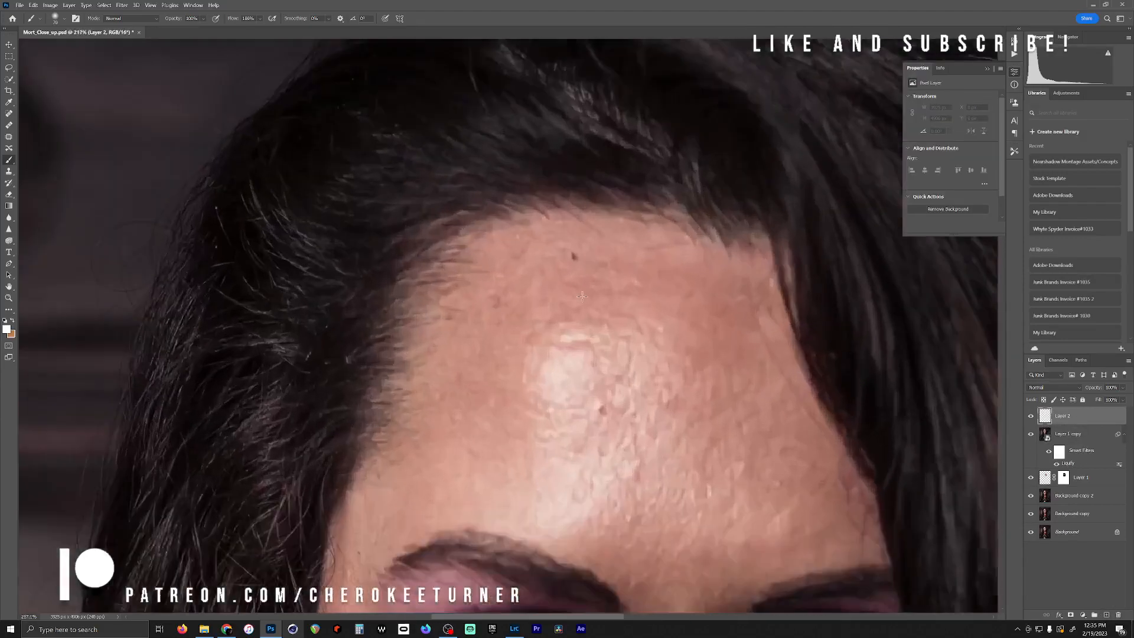
scroll(514, 258, down, 3)
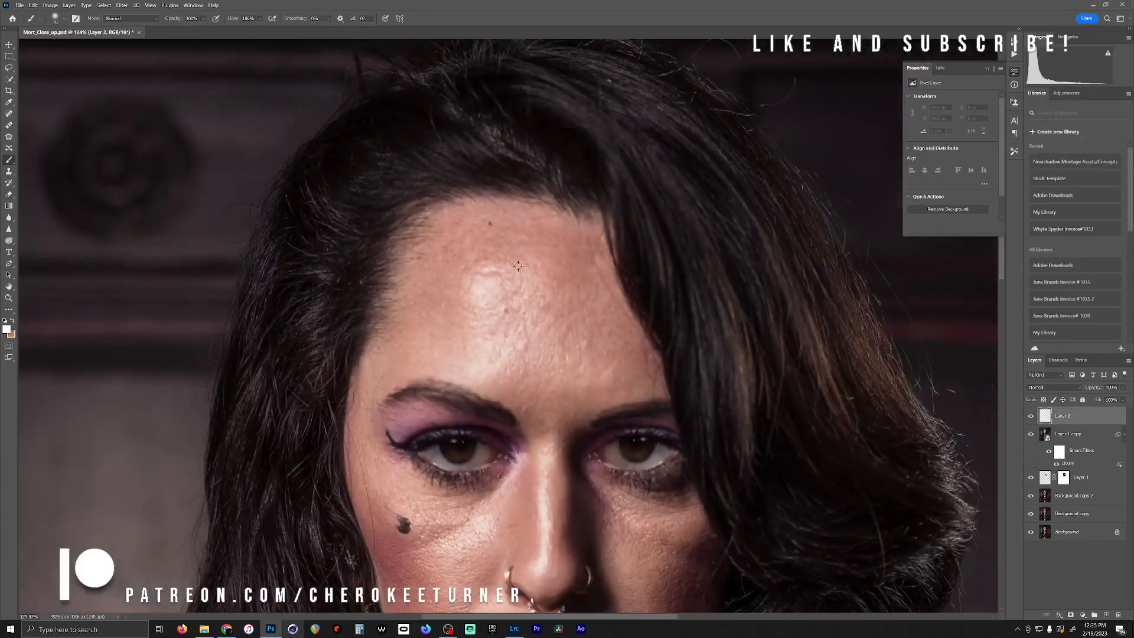
key(j)
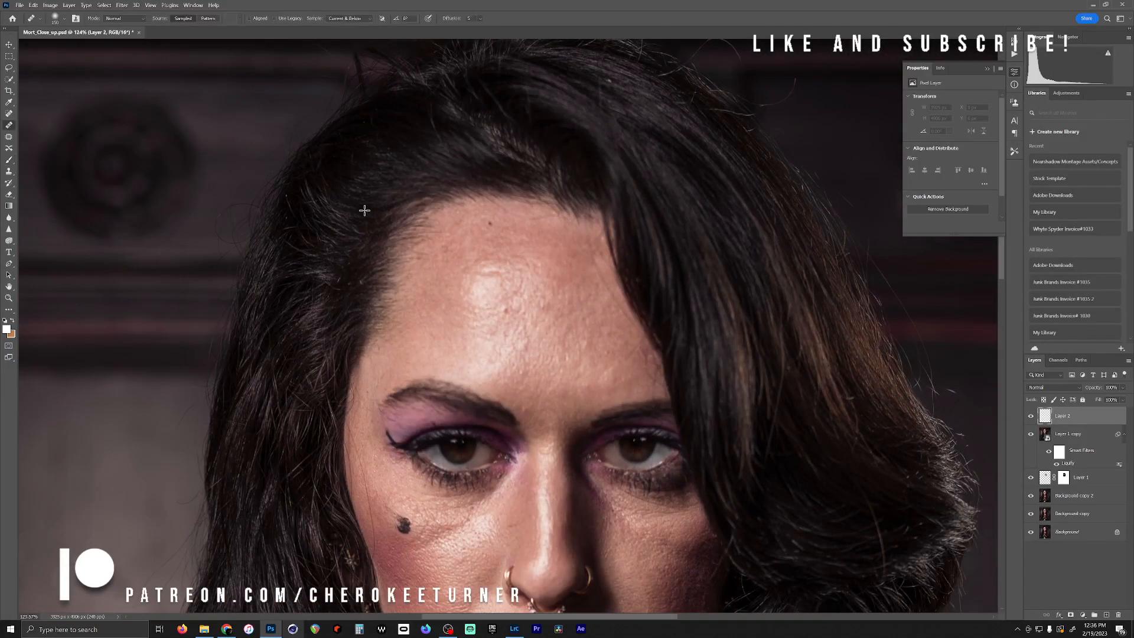
key(bracketright)
click(10, 114)
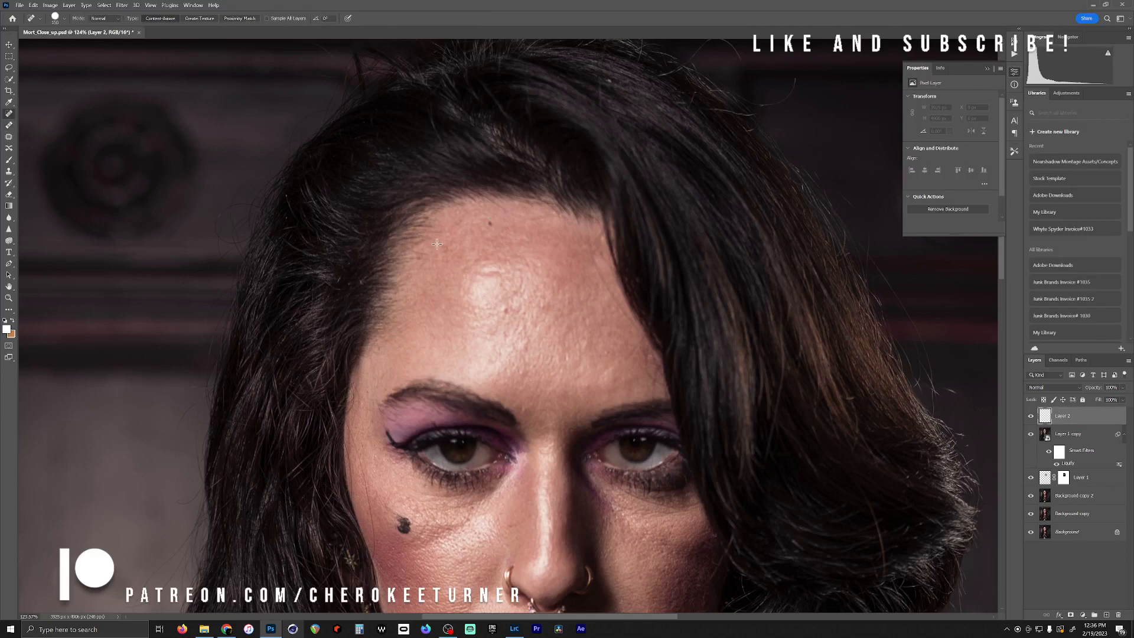
key([)
key(])
key(])
key(])
key(])
key(])
key(])
key(])
key(])
click(9, 171)
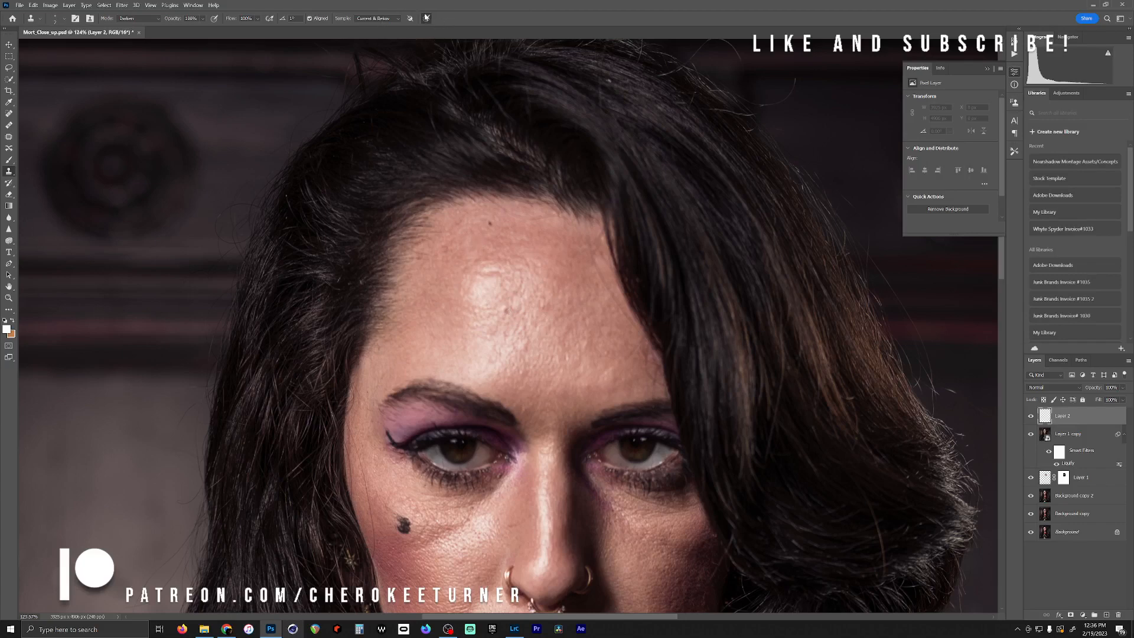
Smooth the uneven skin on the hair-shadowed side of the forehead with the Healing Brush, sampling clean skin from the same area
click(10, 127)
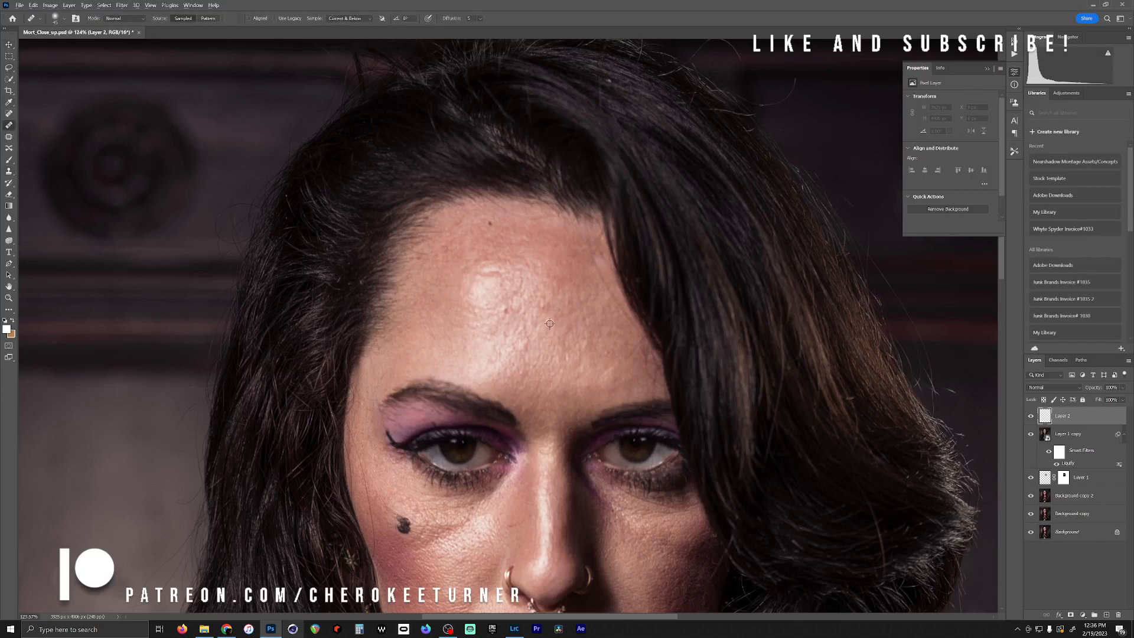
click(507, 308)
click(538, 302)
mouse_move(534, 287)
mouse_down()
mouse_move(566, 301)
mouse_move(597, 346)
mouse_move(585, 325)
mouse_move(566, 333)
mouse_move(607, 341)
mouse_move(580, 351)
mouse_move(593, 336)
mouse_move(615, 347)
mouse_move(604, 354)
mouse_move(637, 341)
mouse_move(615, 382)
mouse_up()
click(597, 346)
alt+click(585, 325)
alt+click(607, 343)
alt+click(631, 369)
mouse_move(633, 331)
mouse_down()
mouse_move(597, 278)
mouse_move(588, 231)
mouse_move(606, 268)
mouse_up()
mouse_move(545, 217)
mouse_down()
mouse_move(525, 228)
mouse_move(505, 211)
mouse_move(518, 235)
mouse_up()
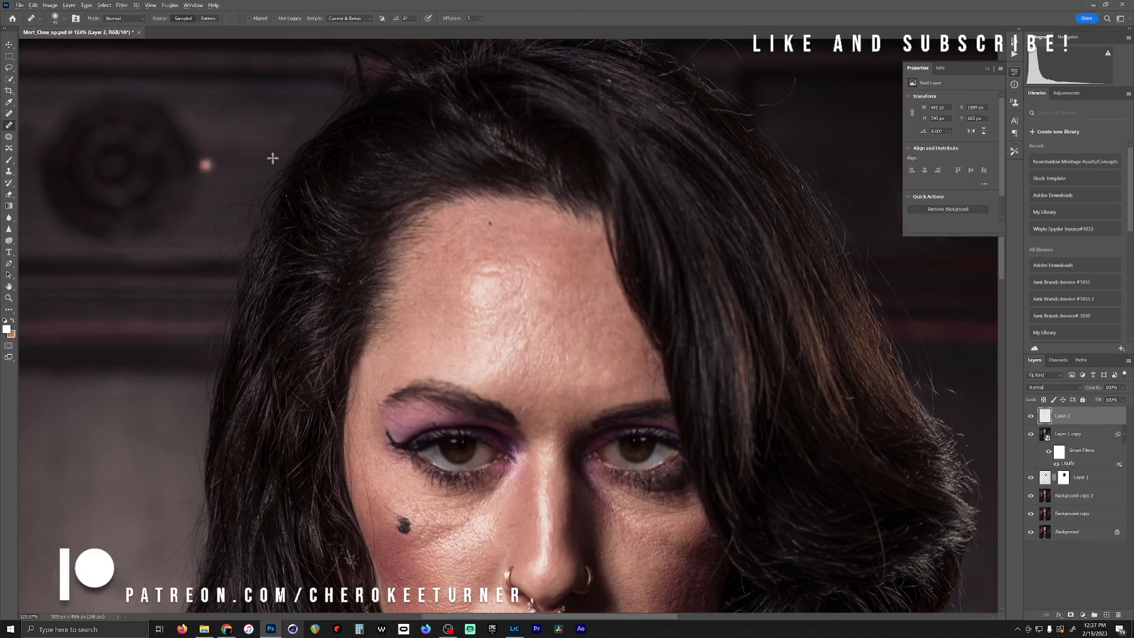
Enlarge the healing brush and remove the dark spot on the upper forehead and the blemishes along the hairline
key(bracketright)
click(490, 224)
drag(540, 247, 544, 257)
alt+click(466, 230)
mouse_move(435, 226)
mouse_down()
mouse_move(424, 226)
mouse_move(444, 254)
mouse_move(431, 260)
mouse_up()
alt+click(440, 271)
alt+click(443, 284)
alt+click(524, 238)
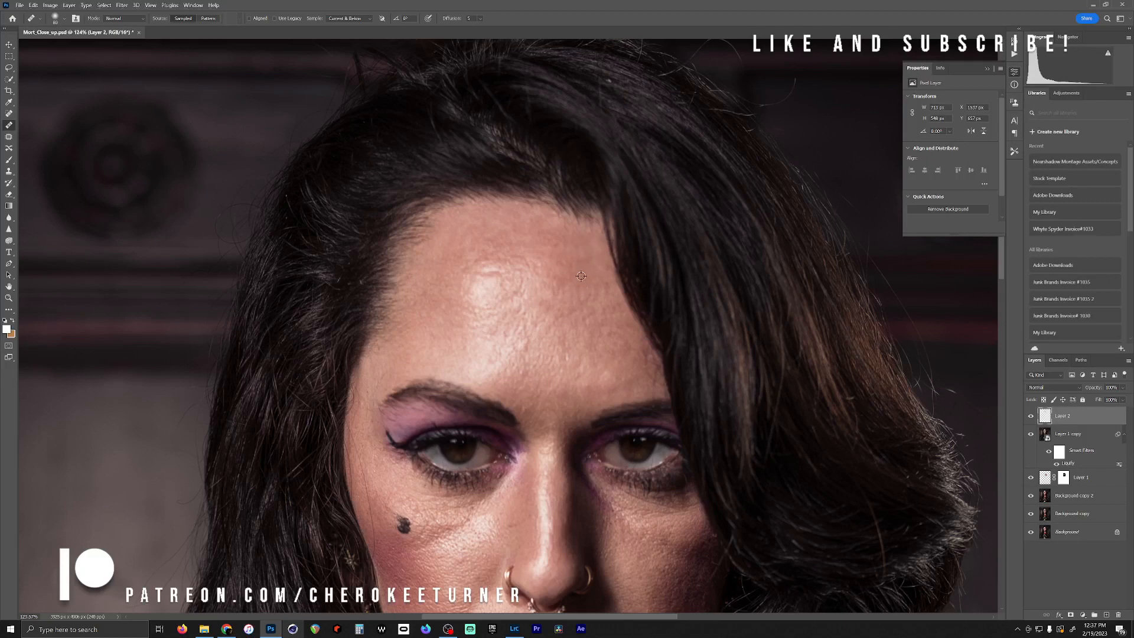
Heal the rough texture on the mid-forehead, the lit temple and the upper part of the bright highlight
alt+click(596, 337)
click(558, 319)
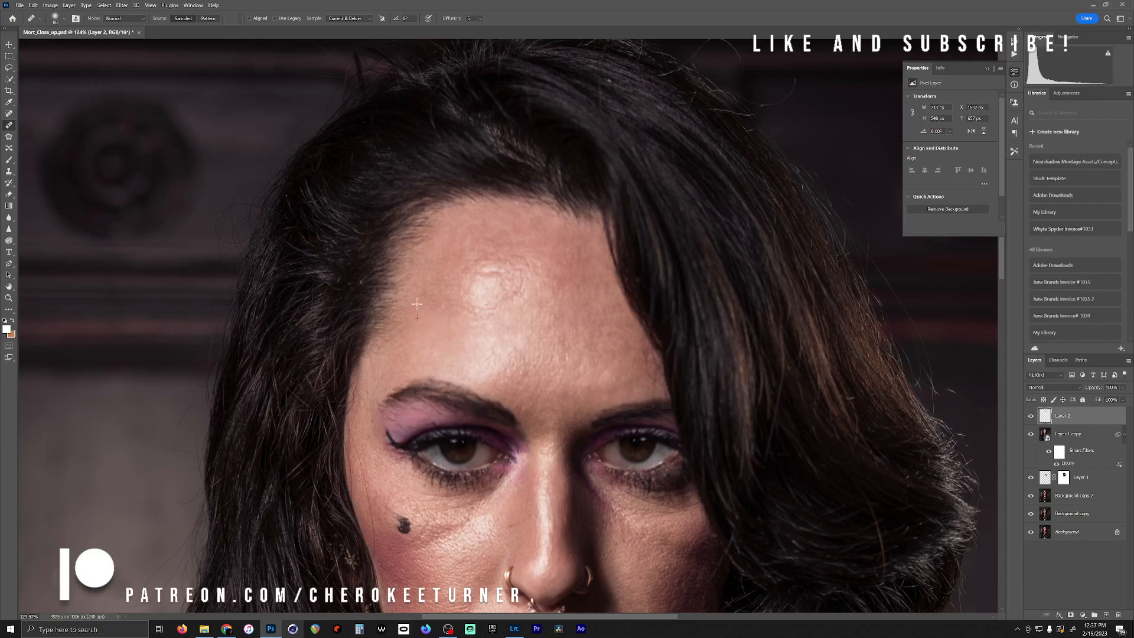
mouse_move(426, 292)
mouse_down()
mouse_move(419, 260)
mouse_move(437, 308)
mouse_move(441, 274)
mouse_up()
mouse_move(454, 317)
mouse_down()
mouse_move(476, 308)
mouse_move(452, 297)
mouse_move(443, 308)
mouse_move(467, 275)
mouse_move(447, 255)
mouse_move(545, 227)
mouse_move(520, 249)
mouse_move(529, 249)
mouse_move(496, 238)
mouse_up()
alt+click(521, 245)
alt+click(512, 241)
mouse_move(496, 270)
mouse_down()
mouse_move(549, 280)
mouse_move(536, 264)
mouse_move(507, 257)
mouse_move(552, 301)
mouse_move(518, 299)
mouse_up()
alt+click(536, 261)
alt+click(530, 288)
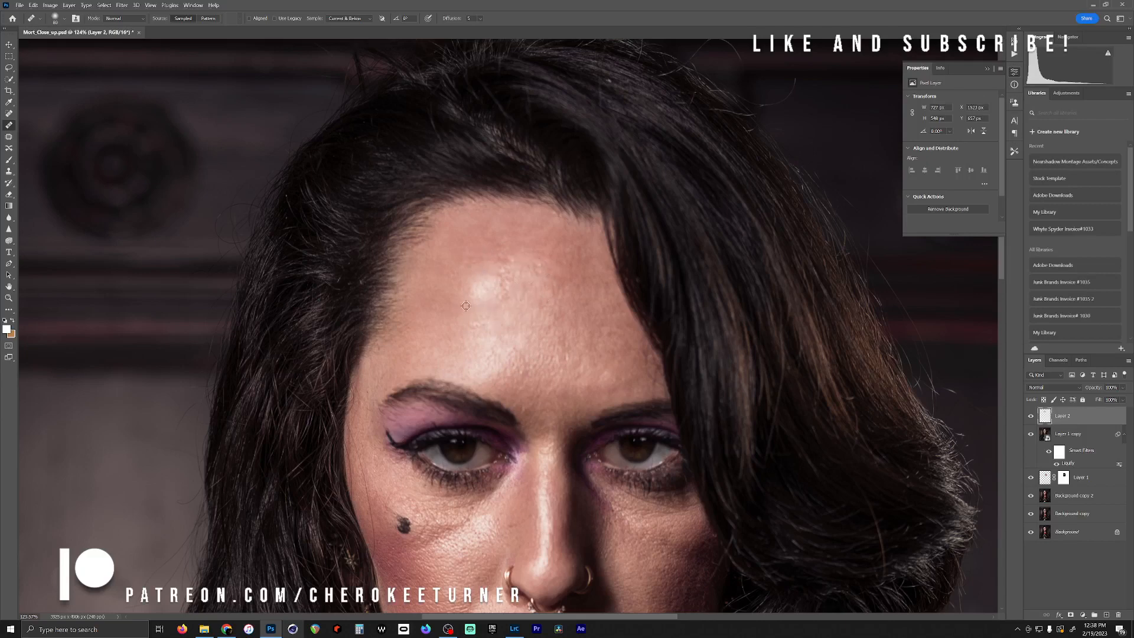
Even out the remaining texture around the forehead highlight and down toward the eyebrows with resampled skin
alt+click(534, 302)
click(500, 291)
alt+click(584, 373)
click(575, 364)
mouse_move(566, 368)
mouse_down()
mouse_move(571, 336)
mouse_move(554, 333)
mouse_move(565, 304)
mouse_up()
alt+click(543, 344)
Review the healed forehead at full-portrait scale and inspect the eyes, cheeks and nose for remaining blemishes
scroll(541, 355, down, 3)
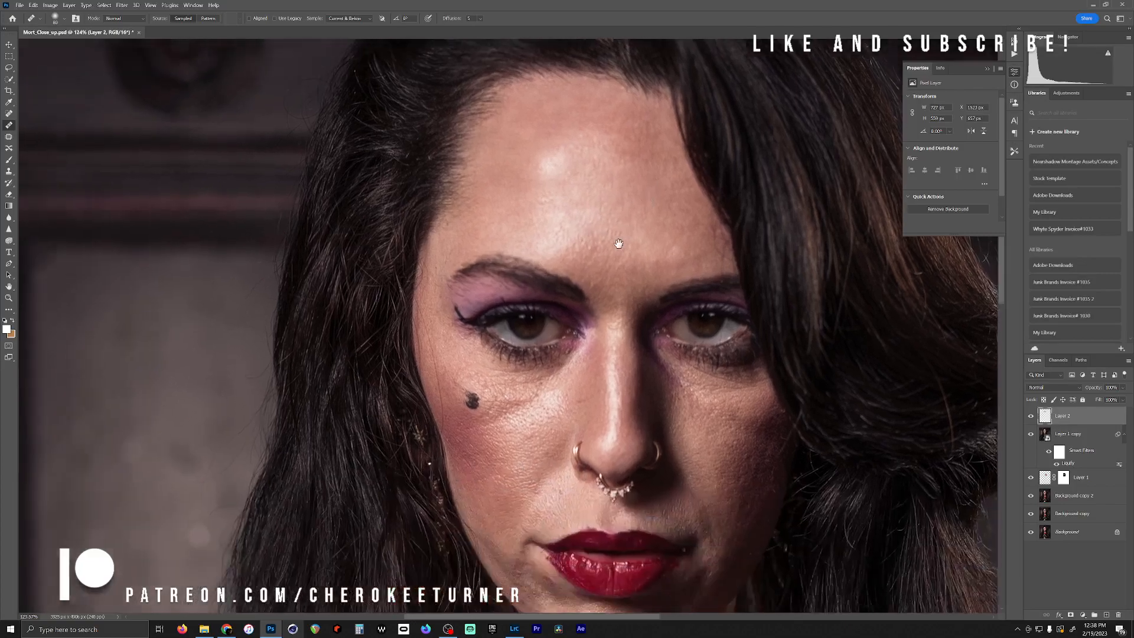
scroll(591, 278, down, 4)
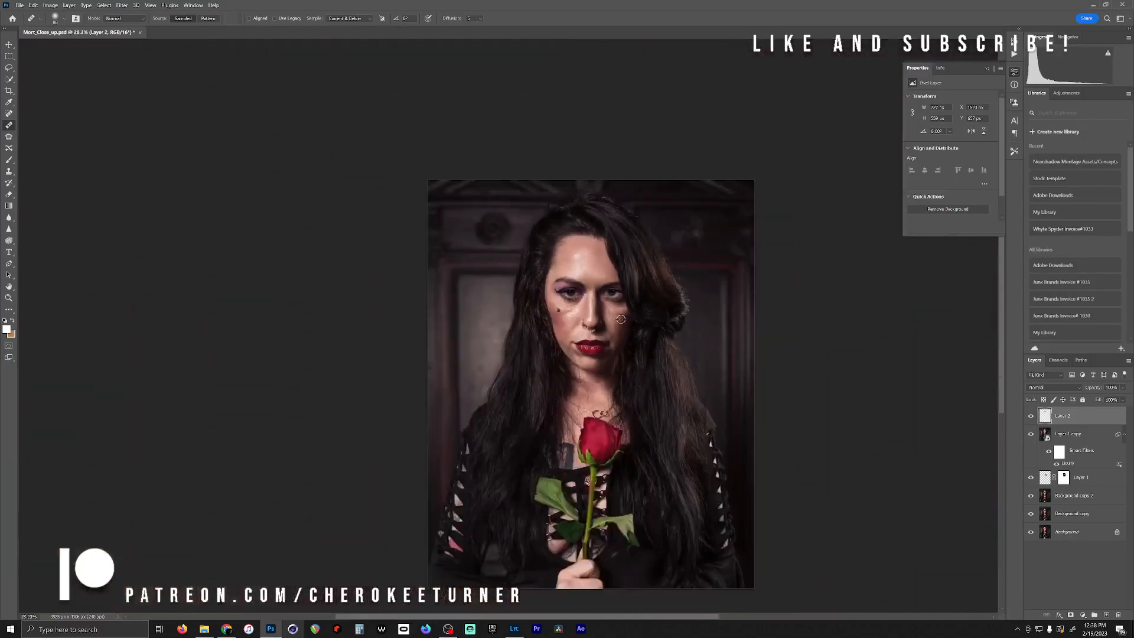
scroll(591, 308, up, 5)
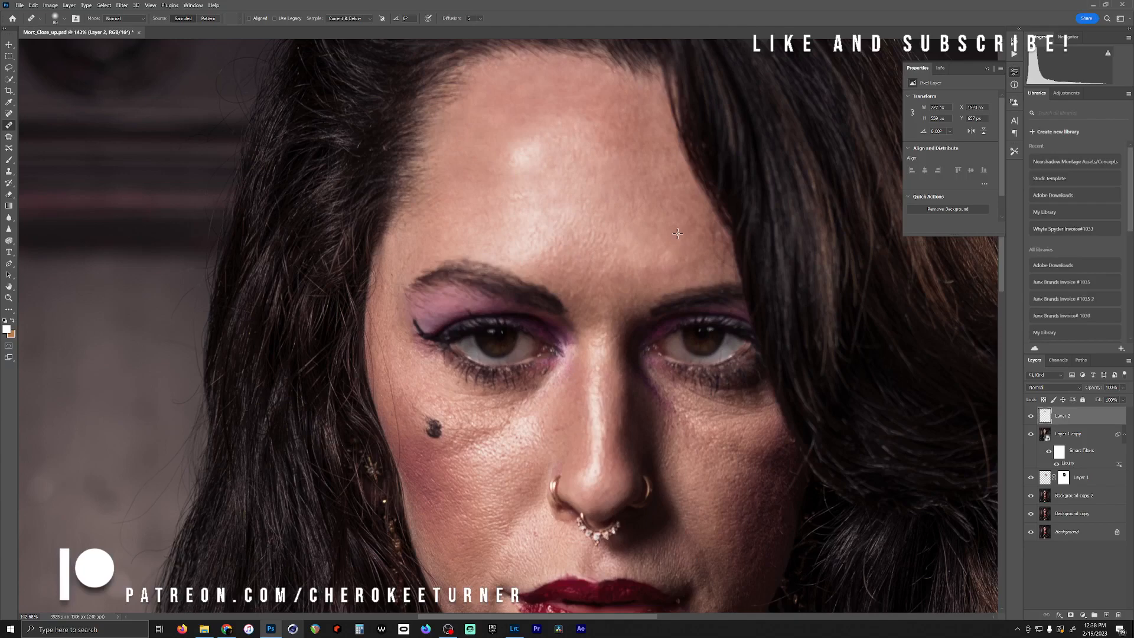
drag(471, 450, 558, 316)
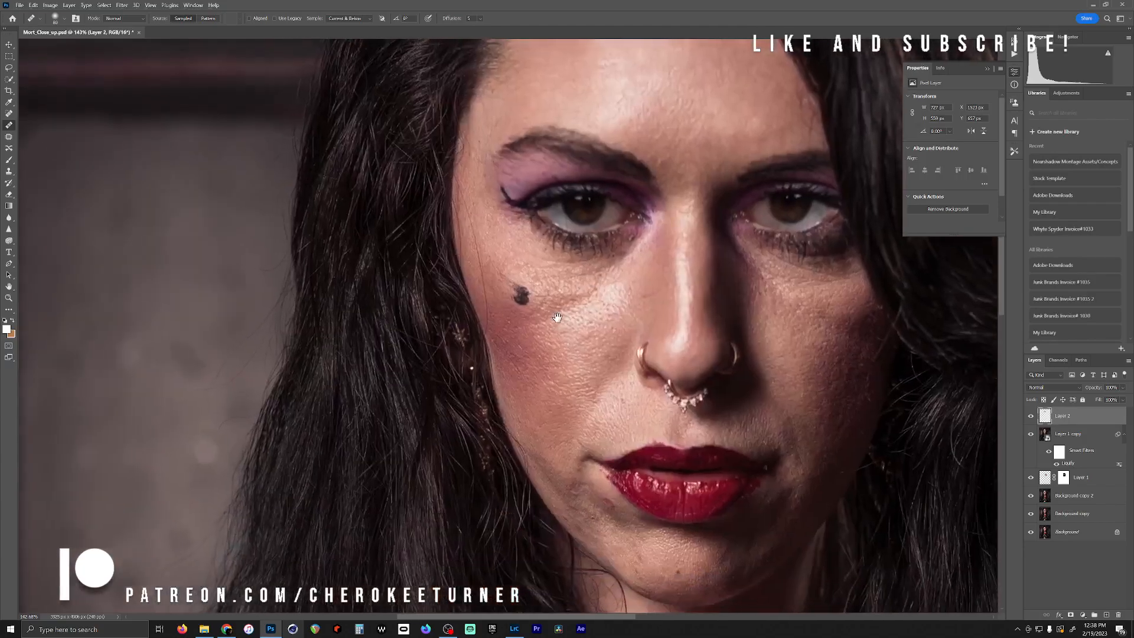
scroll(527, 301, down, 1)
scroll(527, 301, up, 4)
scroll(534, 301, down, 2)
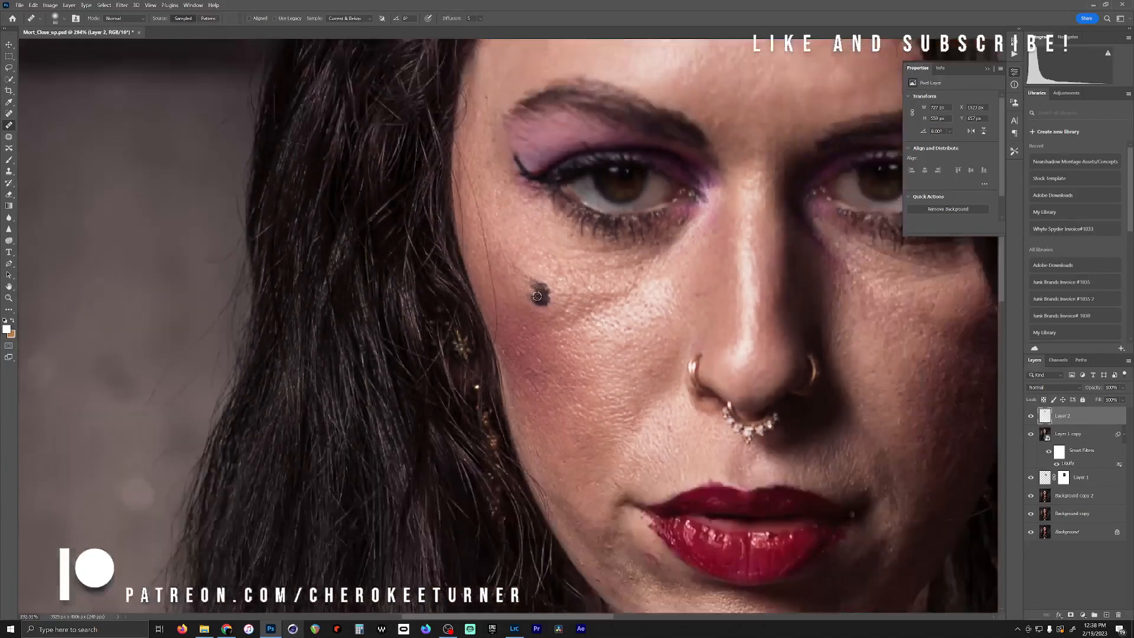
scroll(535, 300, down, 2)
scroll(583, 368, up, 2)
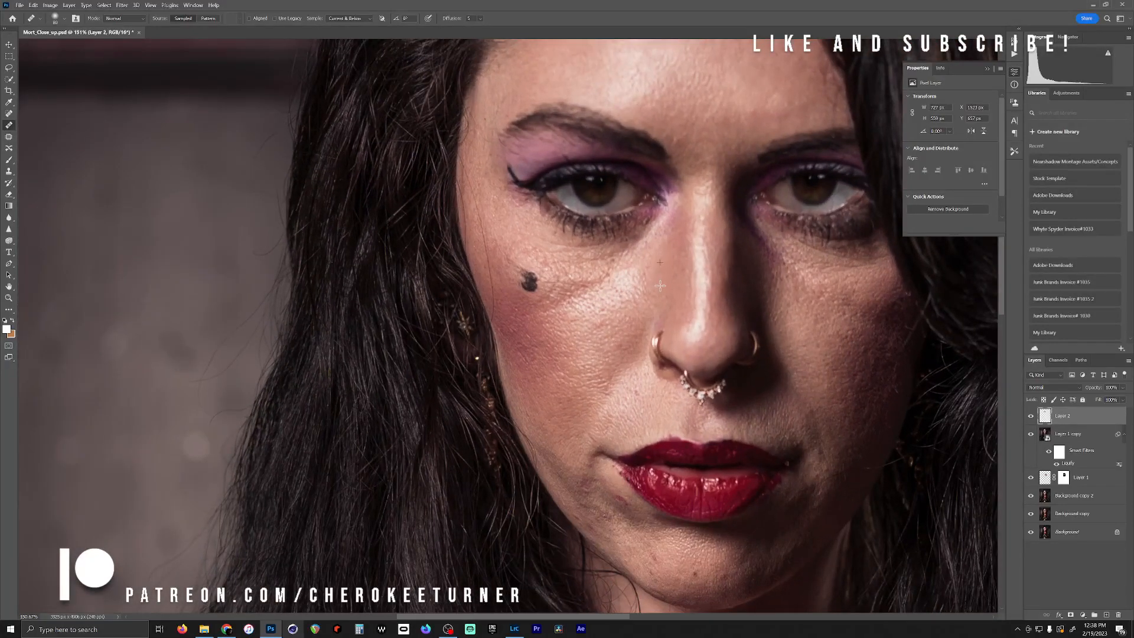
Heal the blemishes beside the nose and on the nose bridge
drag(660, 286, 648, 285)
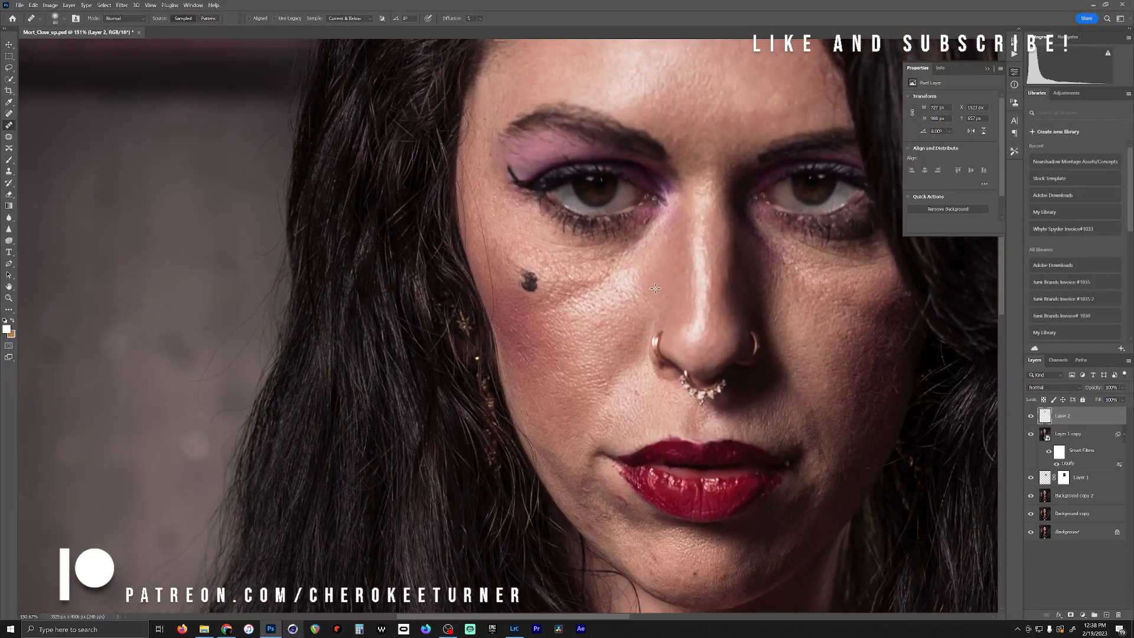
alt+click(685, 255)
click(681, 276)
Smooth the creases and rough skin under the shadowed eye and on the upper cheek below it, undoing the first stroke
alt+click(792, 289)
mouse_move(776, 277)
mouse_down()
mouse_move(775, 258)
mouse_move(779, 283)
mouse_move(795, 264)
mouse_move(838, 270)
mouse_up()
key(ctrl+z)
mouse_move(881, 266)
mouse_down()
mouse_move(820, 266)
mouse_move(843, 252)
mouse_move(801, 250)
mouse_up()
alt+click(868, 277)
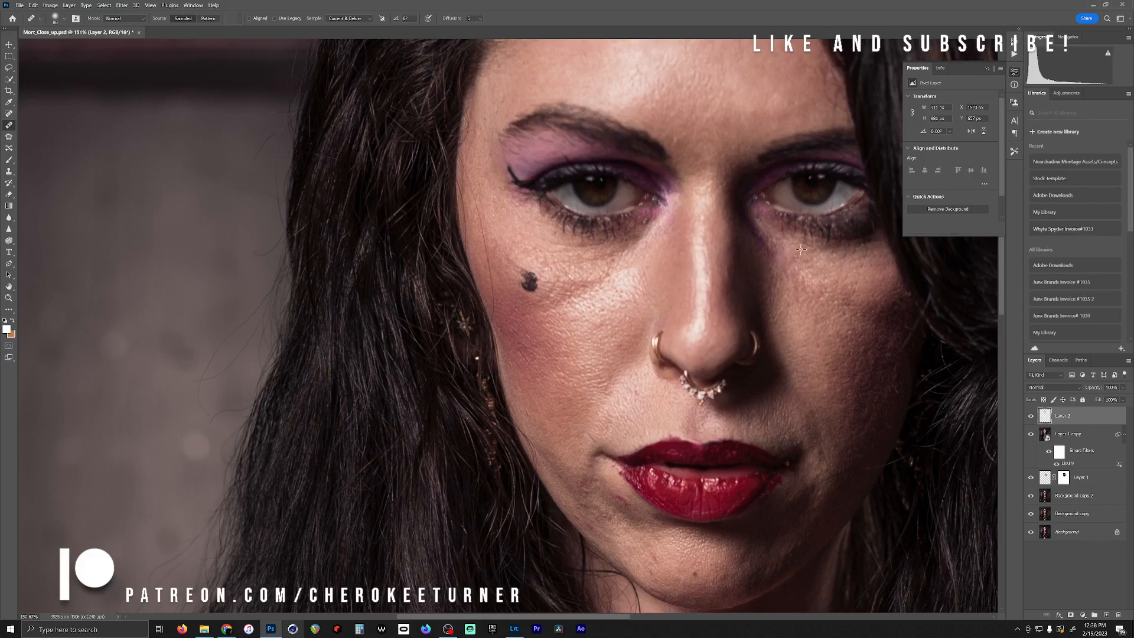
alt+click(844, 332)
mouse_move(858, 312)
mouse_down()
mouse_move(806, 287)
mouse_move(822, 316)
mouse_move(800, 295)
mouse_up()
alt+click(815, 334)
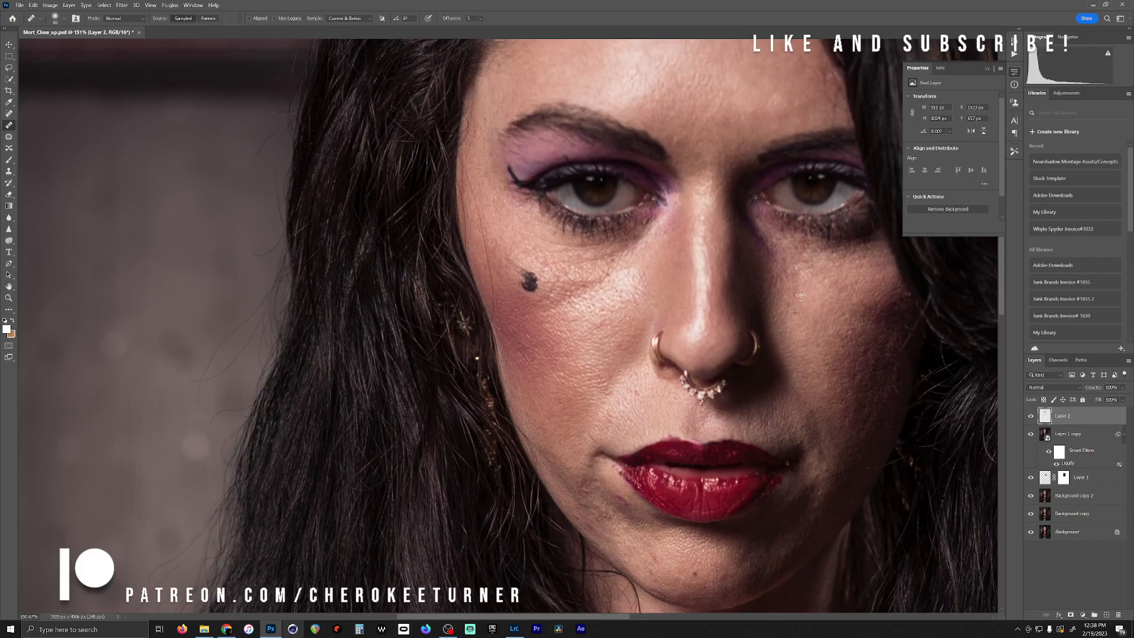
alt+click(803, 332)
Soften the crease under the lit eye around the beauty mark and heal spots on the cheek below
drag(604, 287, 544, 317)
mouse_move(593, 277)
mouse_down()
mouse_move(562, 287)
mouse_move(552, 313)
mouse_move(550, 301)
mouse_move(515, 313)
mouse_up()
mouse_move(557, 394)
mouse_down()
mouse_move(526, 351)
mouse_move(532, 359)
mouse_up()
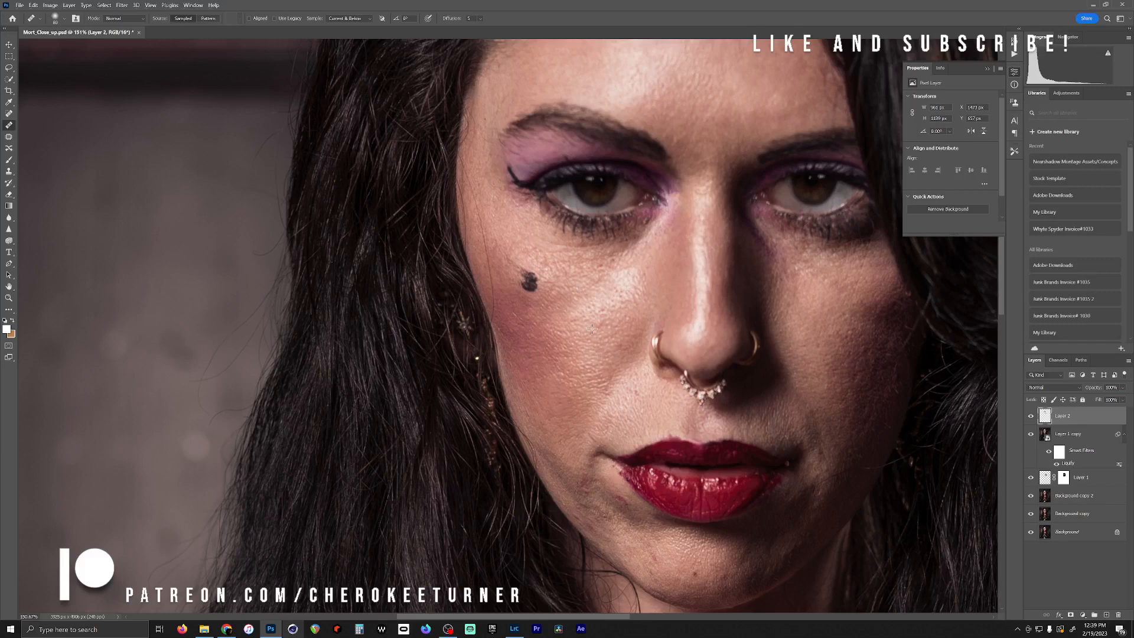
mouse_move(591, 328)
mouse_down()
mouse_move(598, 310)
mouse_move(587, 315)
mouse_up()
Heal the reddish spot and the dark patchy skin between the lit mouth corner and the jawline
scroll(667, 372, down, 6)
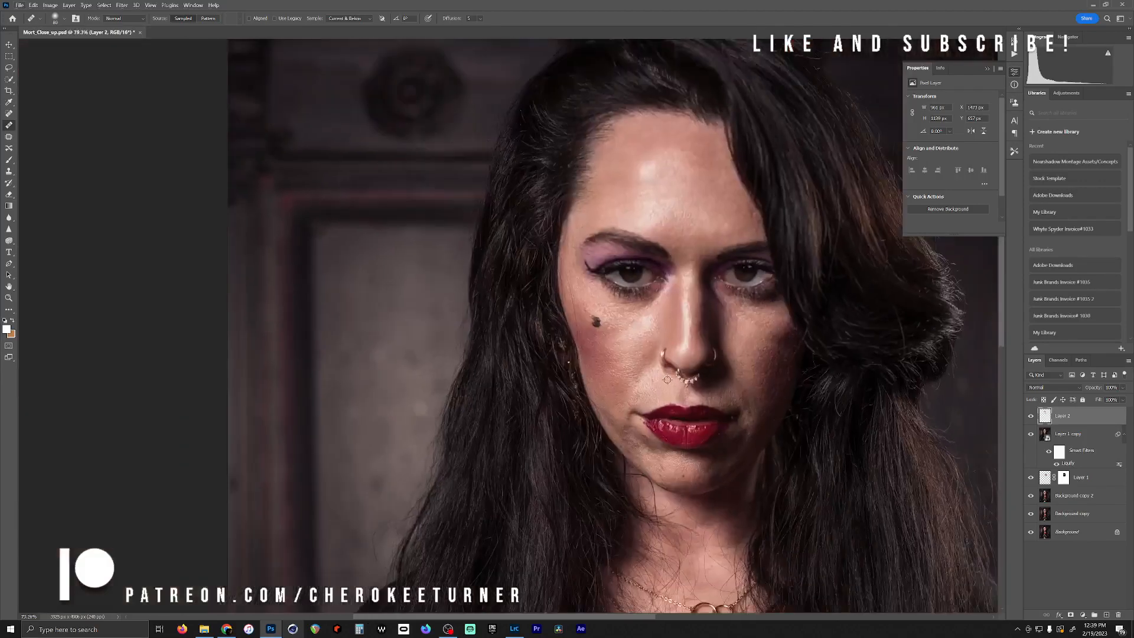
scroll(679, 402, up, 5)
scroll(597, 275, down, 3)
scroll(604, 341, up, 3)
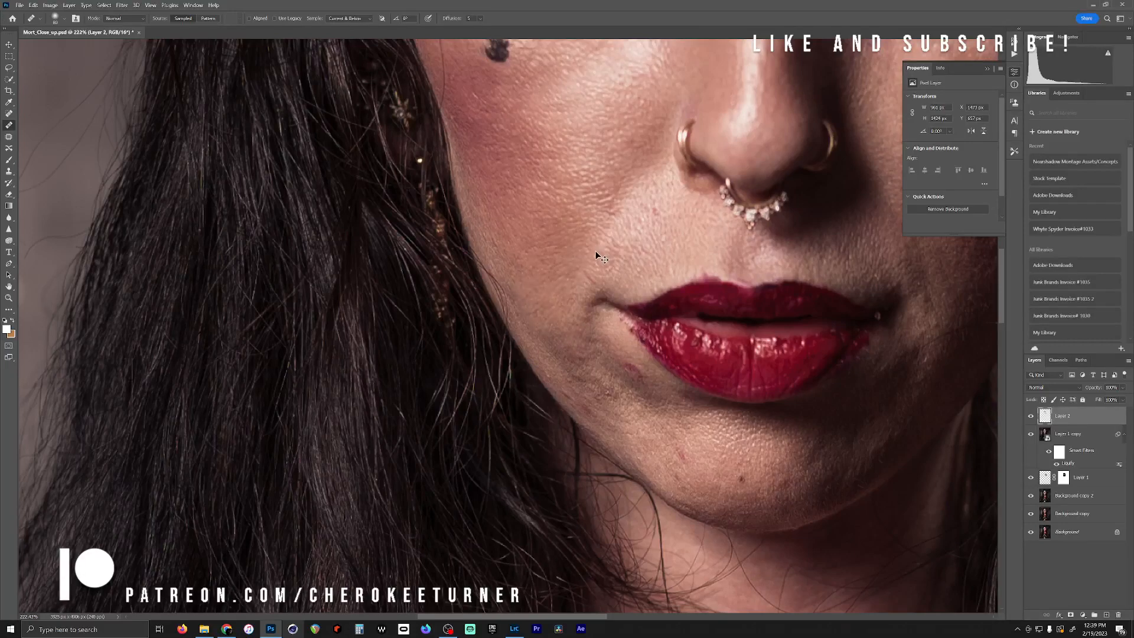
alt+click(649, 398)
click(622, 362)
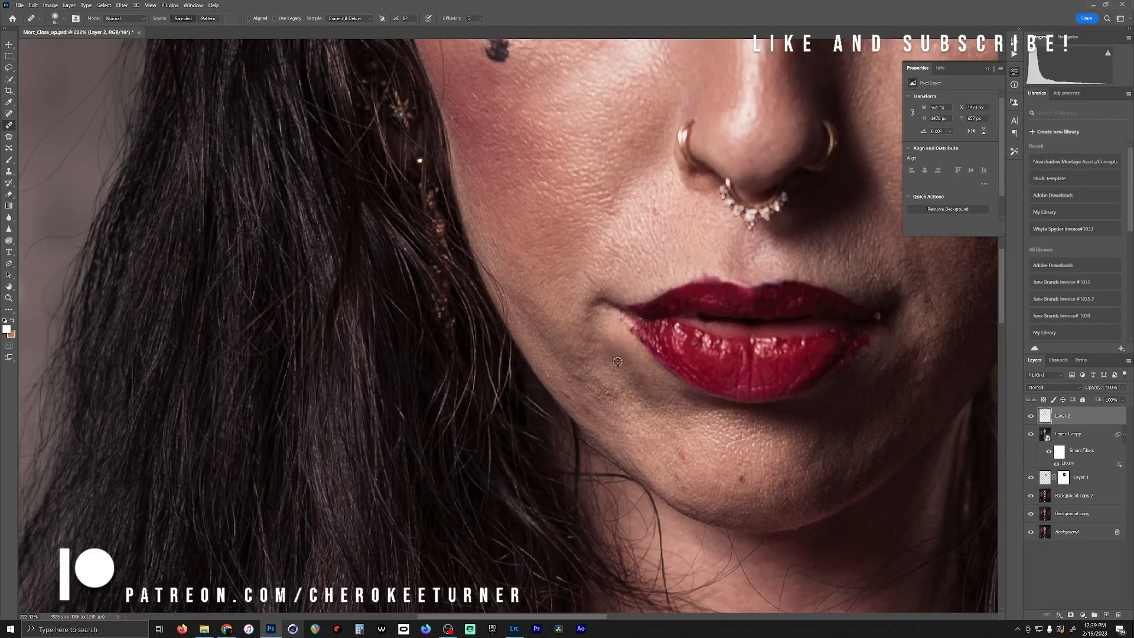
alt+click(631, 419)
mouse_move(611, 397)
mouse_down()
mouse_move(579, 375)
mouse_move(576, 353)
mouse_up()
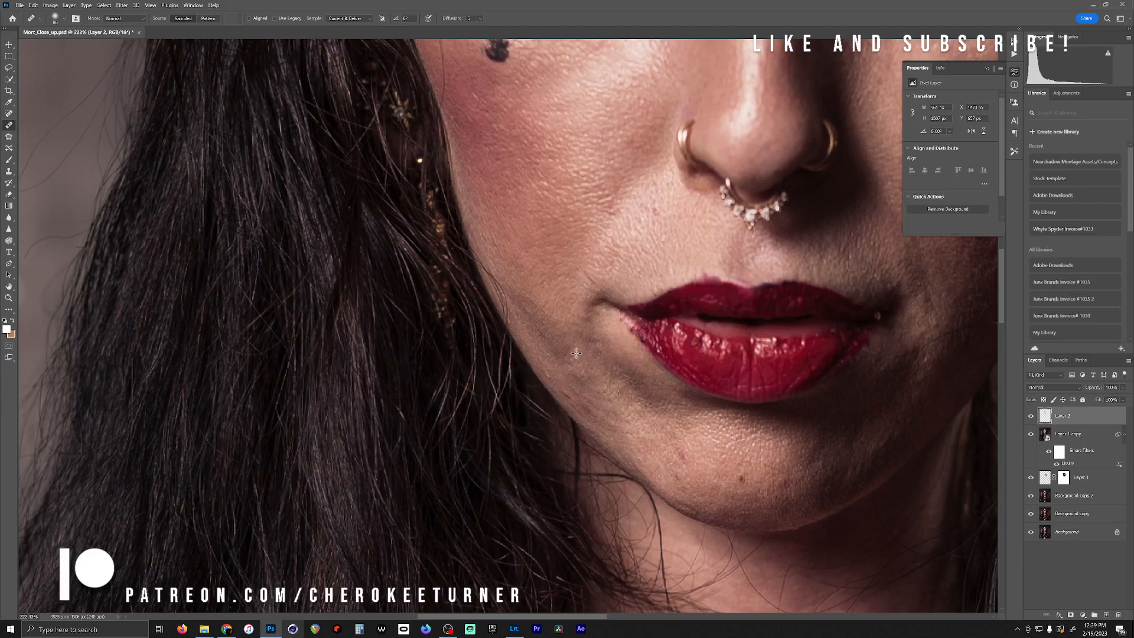
drag(588, 411, 572, 387)
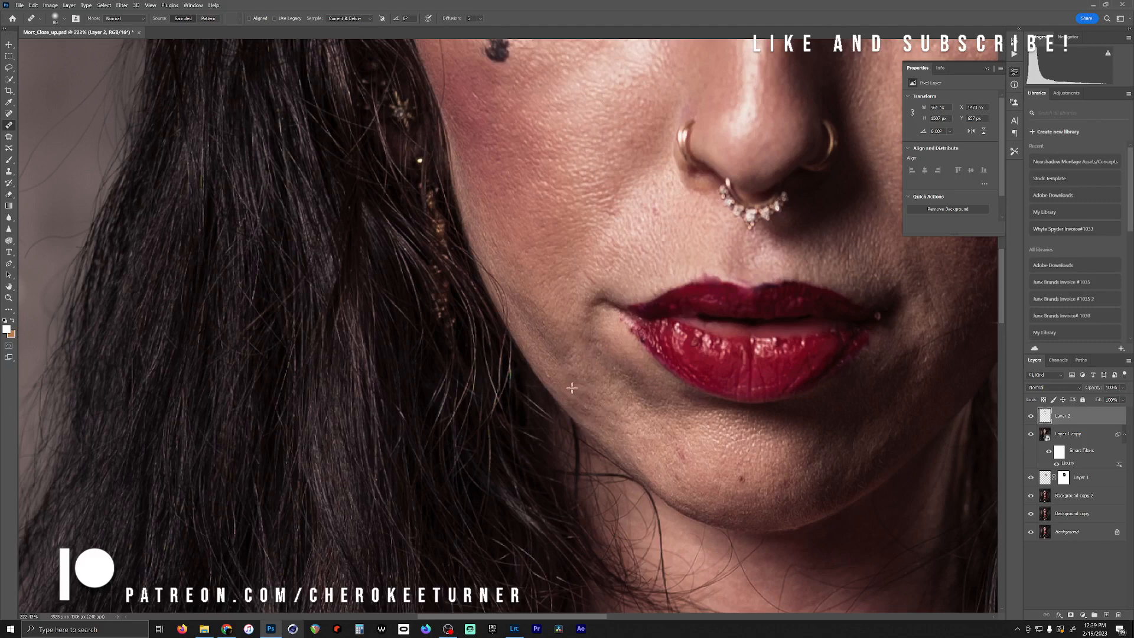
Remove the red blemish and the dark mole from the chin with the Healing Brush
click(682, 456)
alt+click(737, 461)
click(743, 479)
alt+click(710, 478)
click(683, 477)
Clean up the spots and shadowed skin around the mouth corner on the darker side of the face
drag(800, 449, 541, 449)
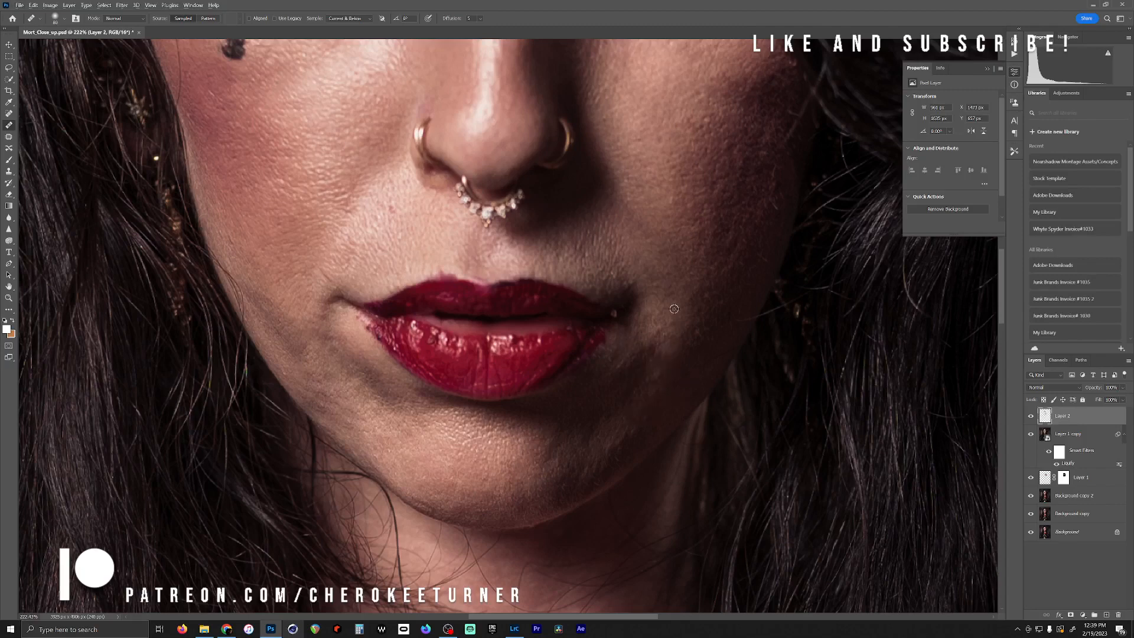
alt+click(605, 250)
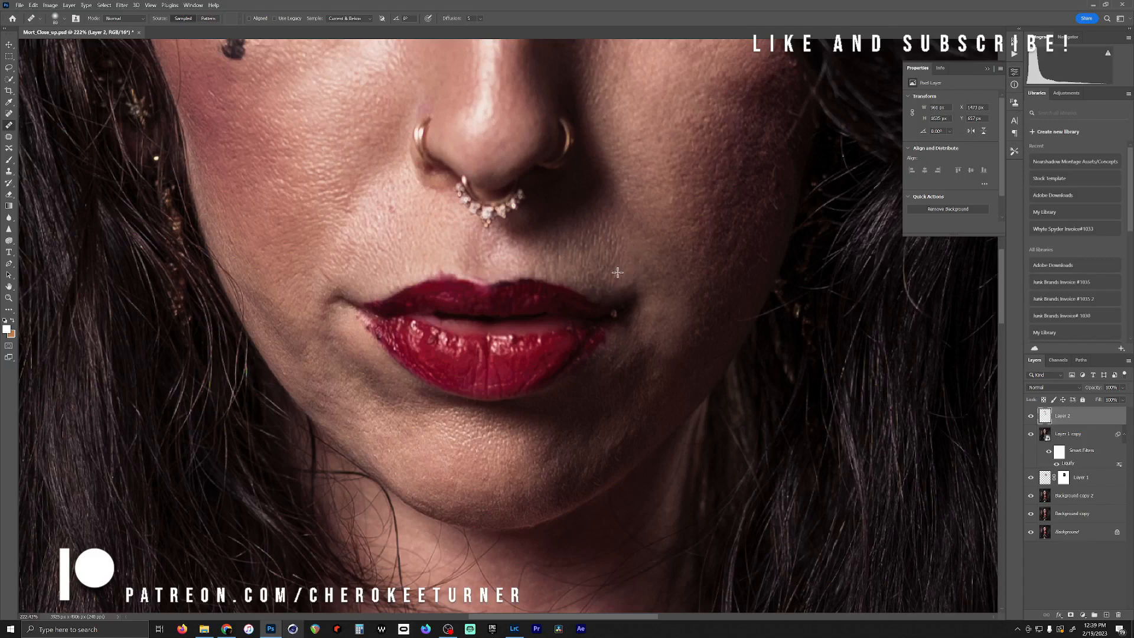
alt+click(617, 313)
drag(650, 334, 629, 319)
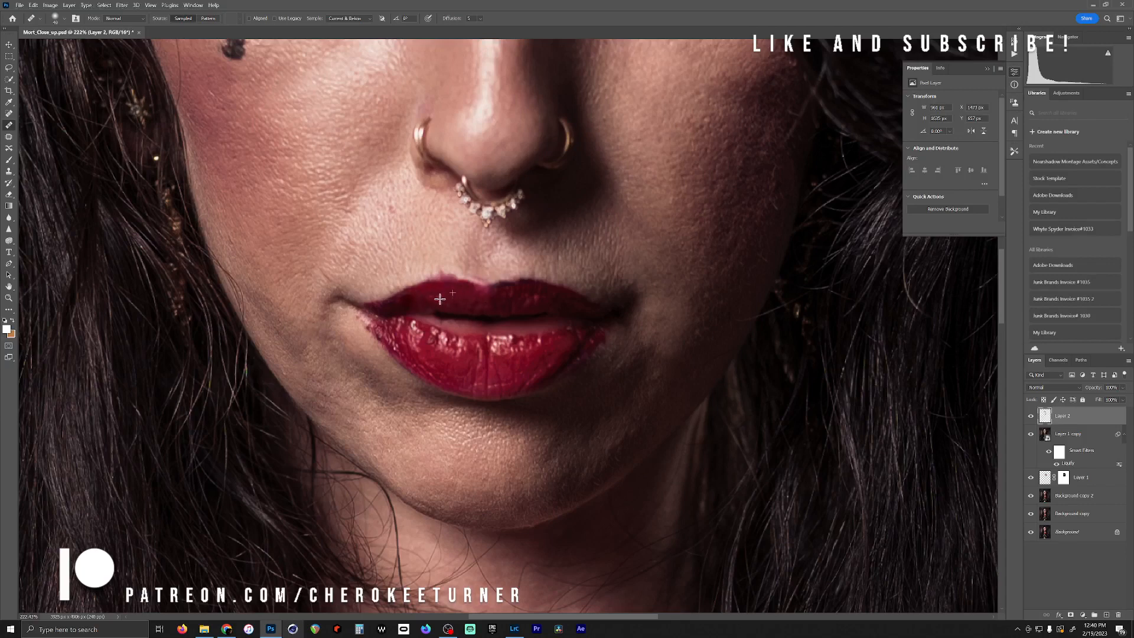
Smooth the texture and uneven marks on the upper lip with the Healing Brush
click(405, 303)
click(511, 304)
click(531, 300)
Compare the lower face before and after healing by hiding and showing the healing layer, keeping that layer selected
drag(313, 201, 400, 237)
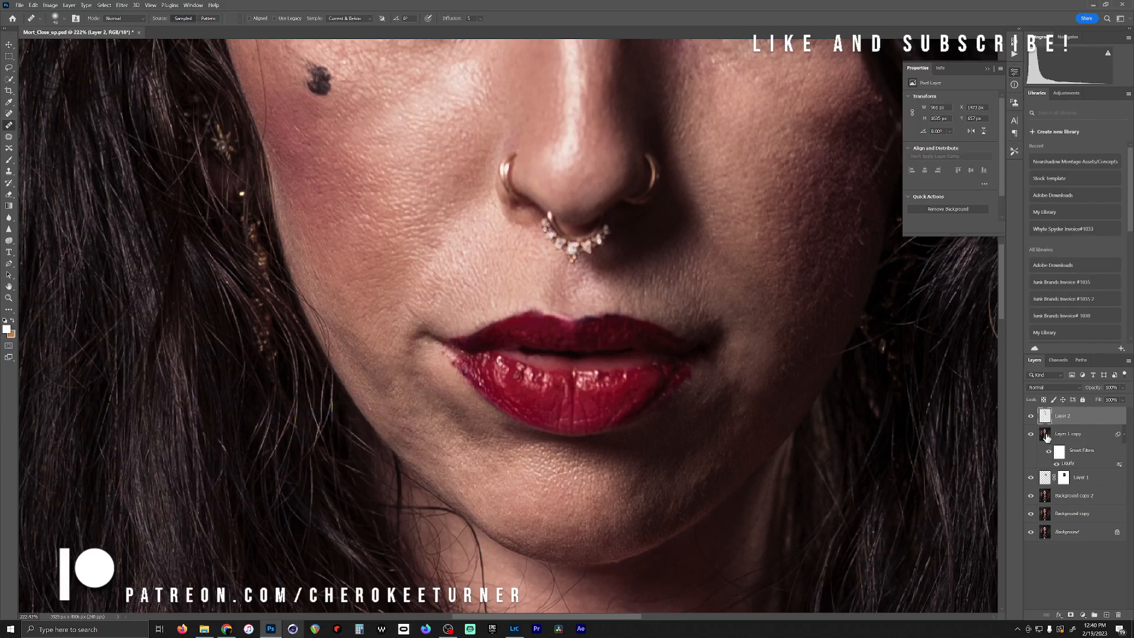
click(1046, 436)
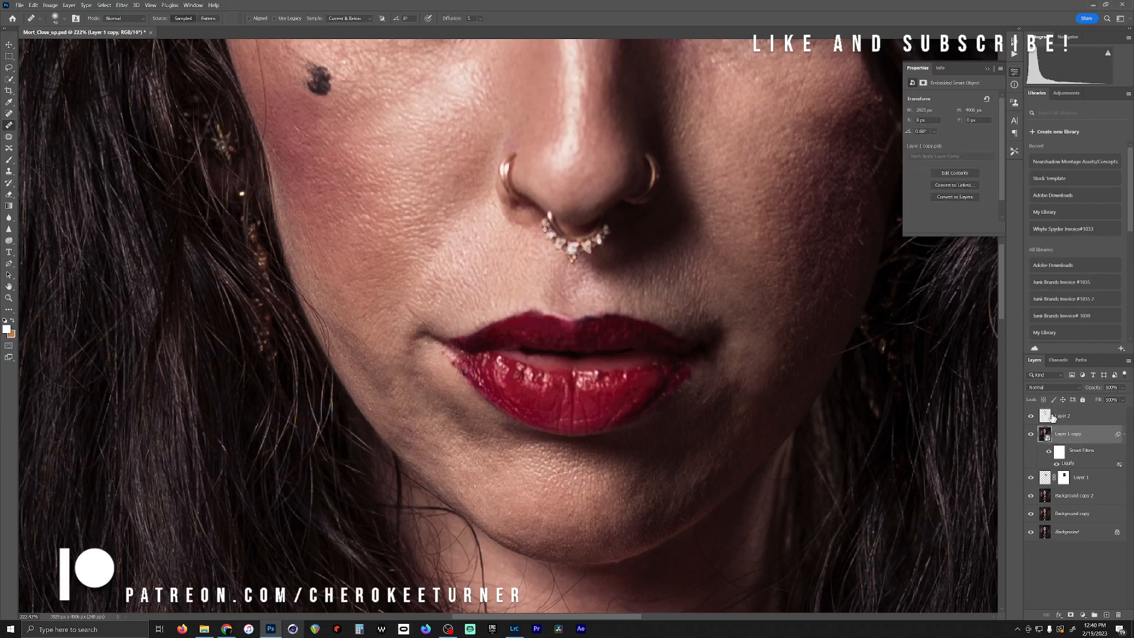
click(1045, 419)
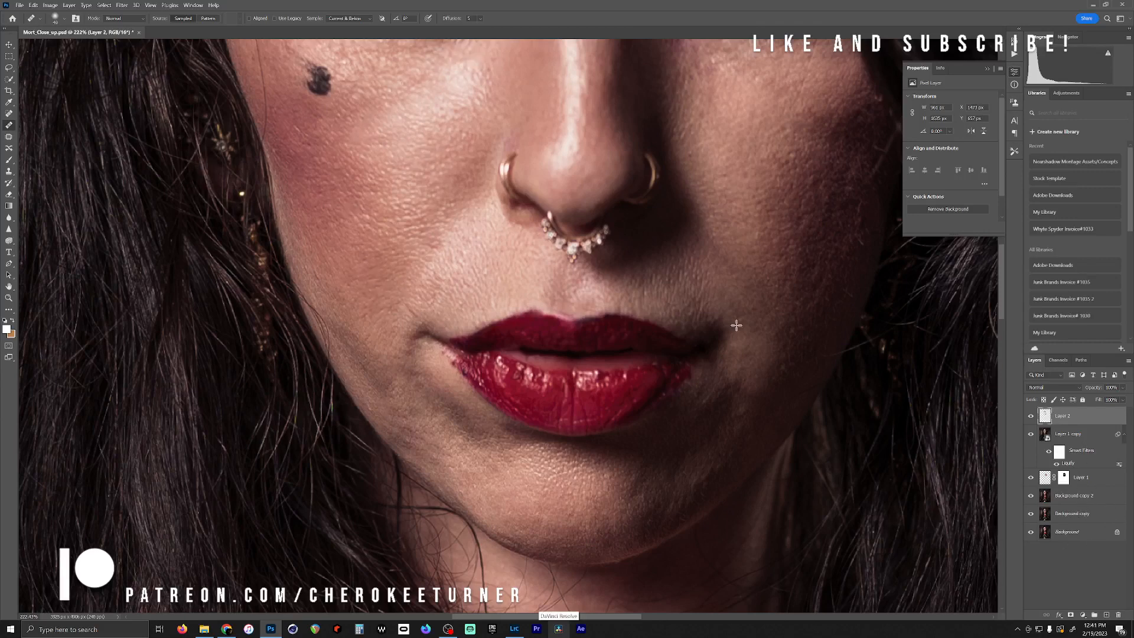
click(1031, 417)
click(1031, 417)
click(1031, 417)
click(1031, 417)
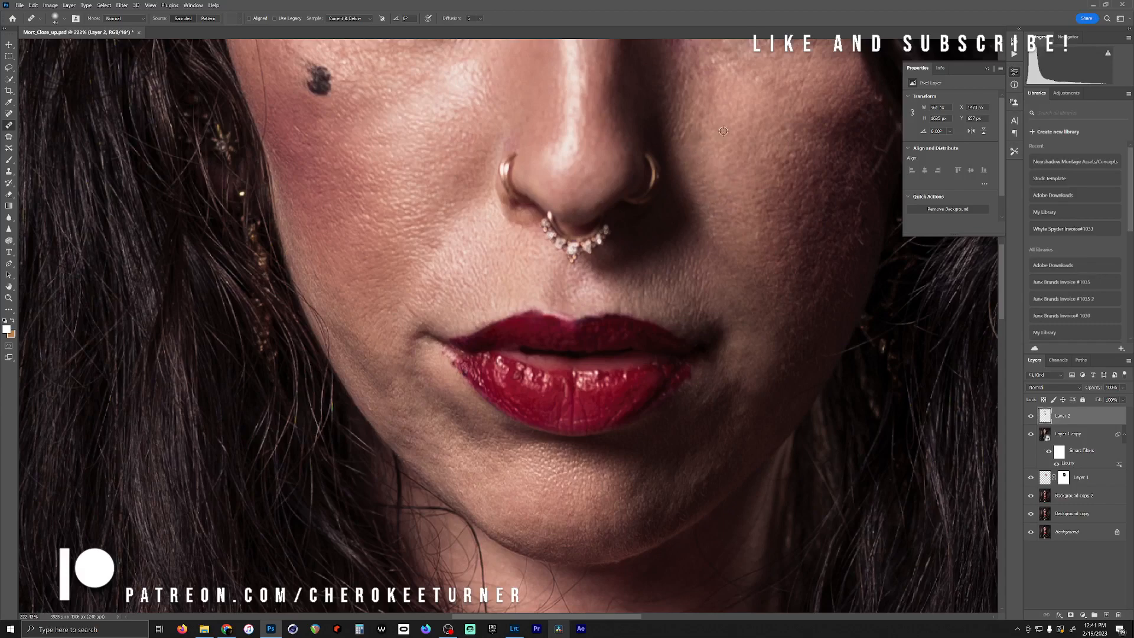
Heal the uneven skin beneath the inner corner of the eye on the darker side of the face
mouse_move(702, 117)
mouse_down()
mouse_move(655, 260)
mouse_move(647, 223)
mouse_up()
alt+click(678, 259)
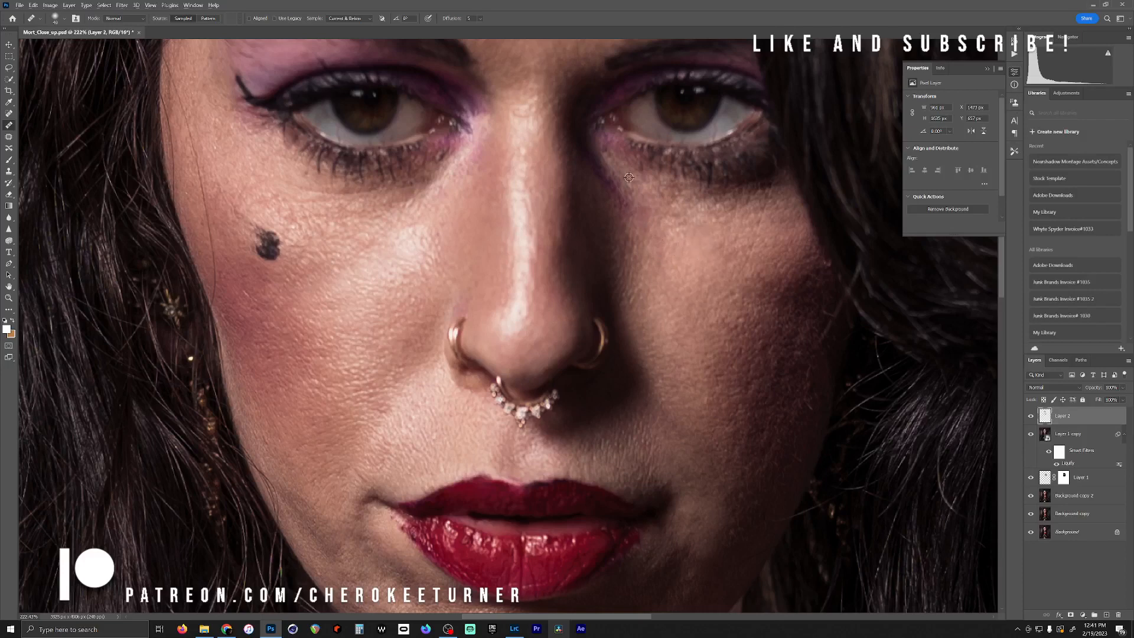
drag(606, 153, 601, 148)
click(641, 198)
alt+click(634, 241)
drag(645, 217, 622, 195)
Clean up marks on the shadowed cheek and the skin beside the mouth corner with the Healing Brush
drag(699, 322, 625, 188)
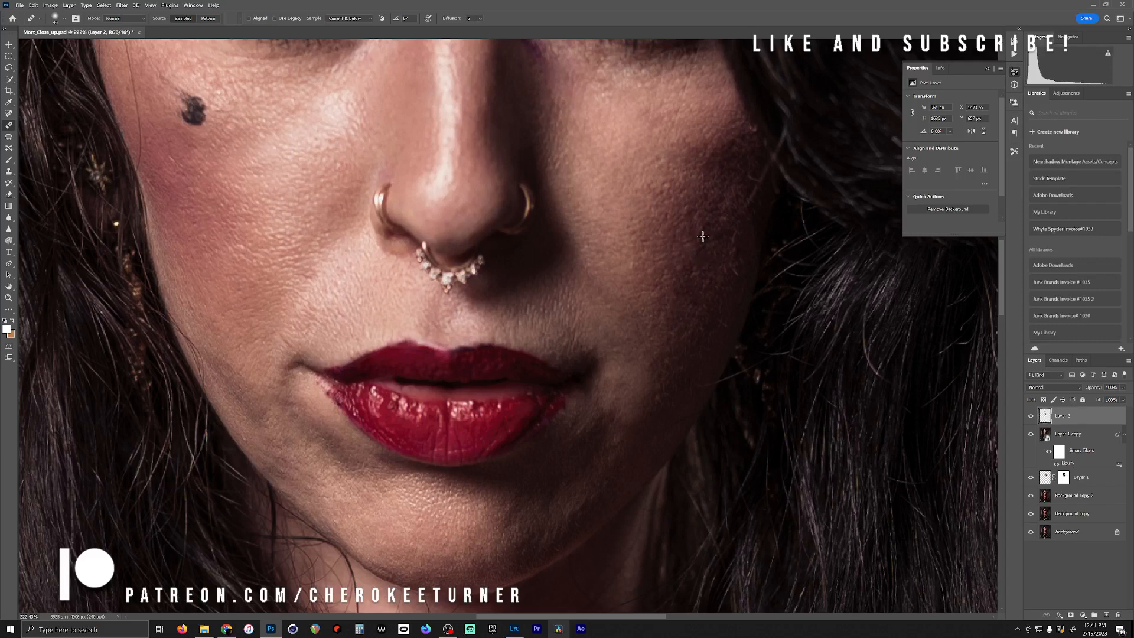
click(688, 209)
key(space)
drag(672, 239, 635, 156)
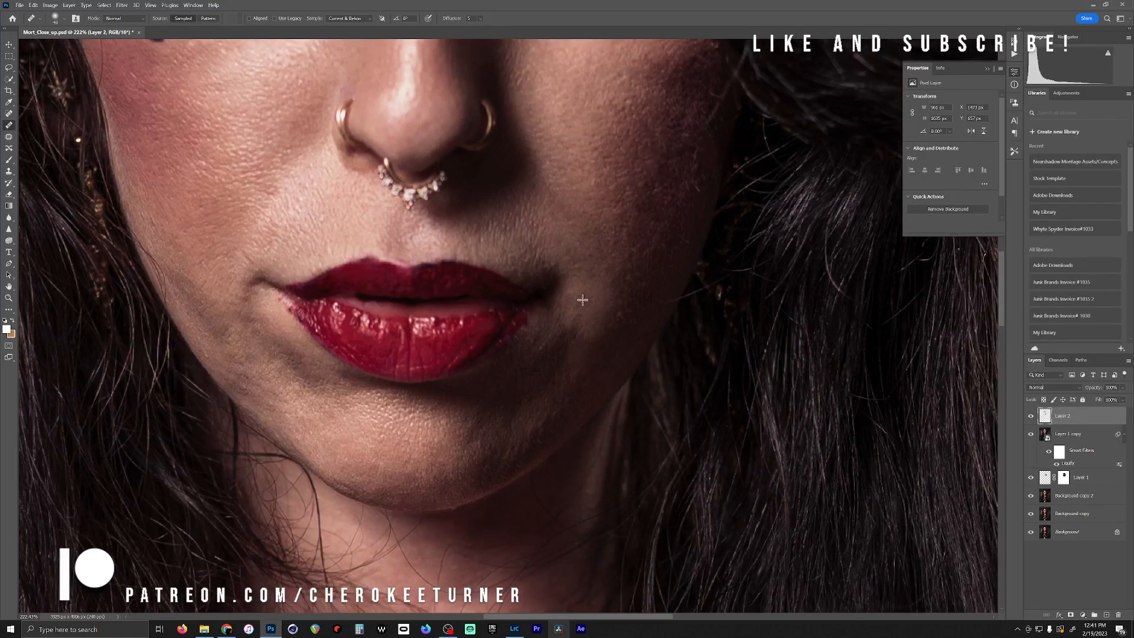
alt+click(567, 365)
mouse_move(589, 346)
mouse_down()
mouse_move(592, 329)
mouse_move(575, 347)
mouse_move(577, 313)
mouse_up()
Heal the small marks on the temple beside the hairline on the brighter side, and save the document
drag(466, 435, 588, 385)
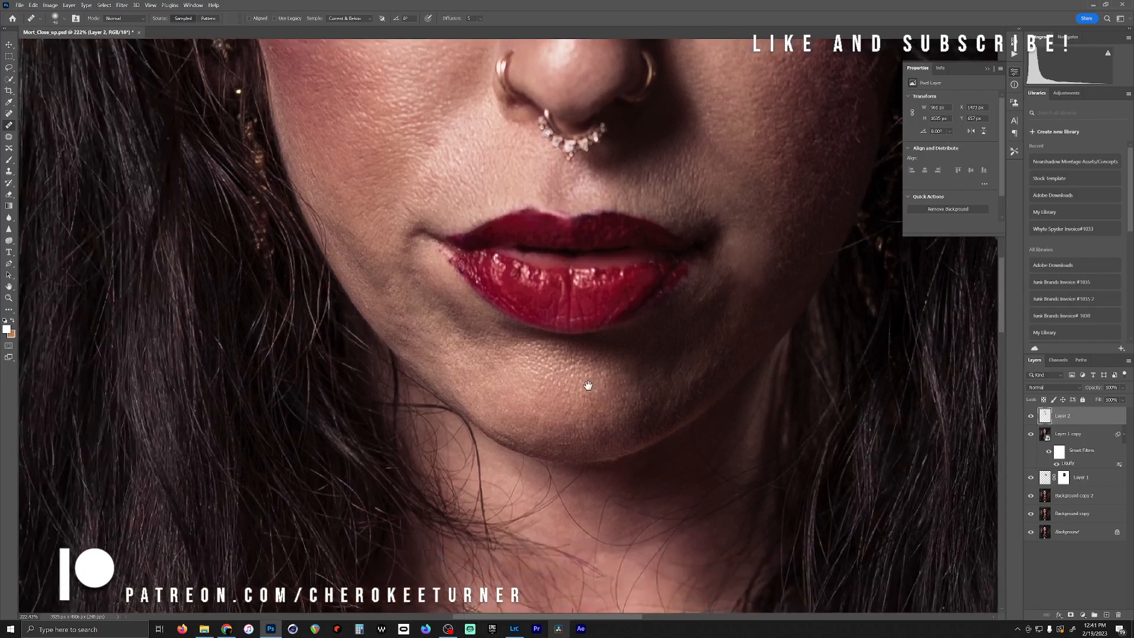
mouse_move(455, 342)
mouse_down()
mouse_move(551, 424)
mouse_move(498, 391)
mouse_move(499, 407)
mouse_move(511, 397)
mouse_move(604, 516)
mouse_move(577, 549)
mouse_up()
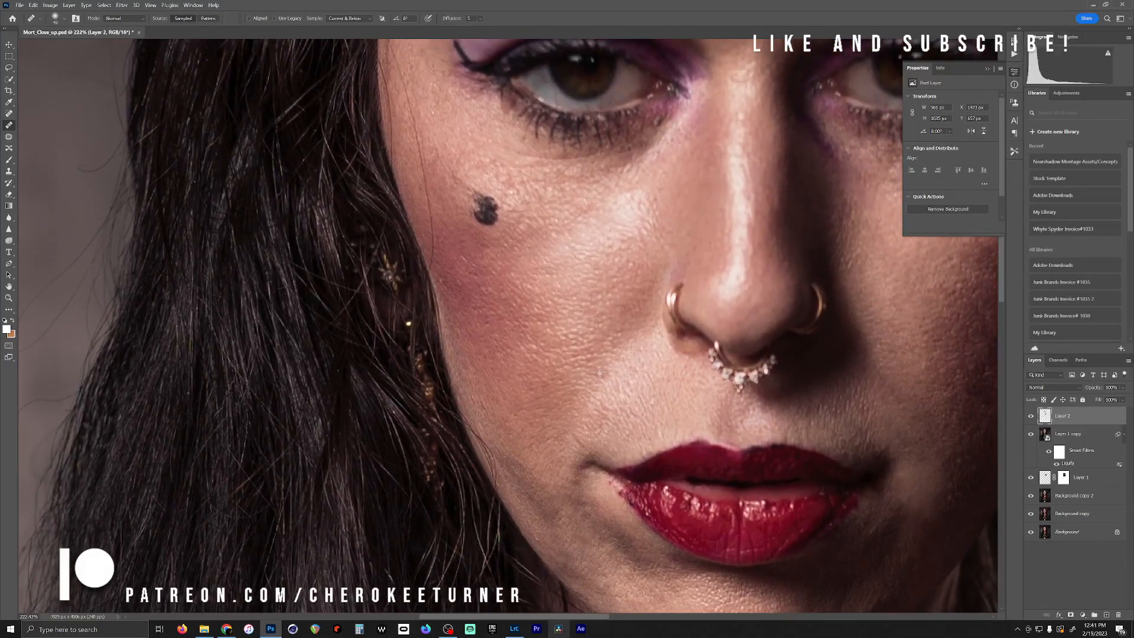
drag(503, 332, 587, 455)
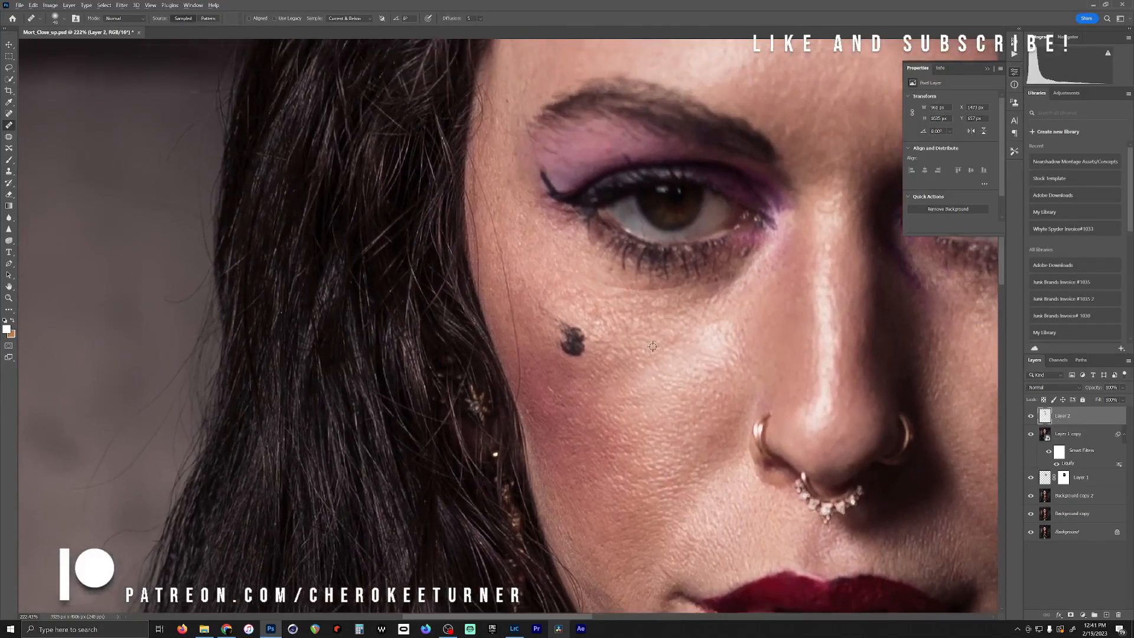
drag(663, 340, 660, 377)
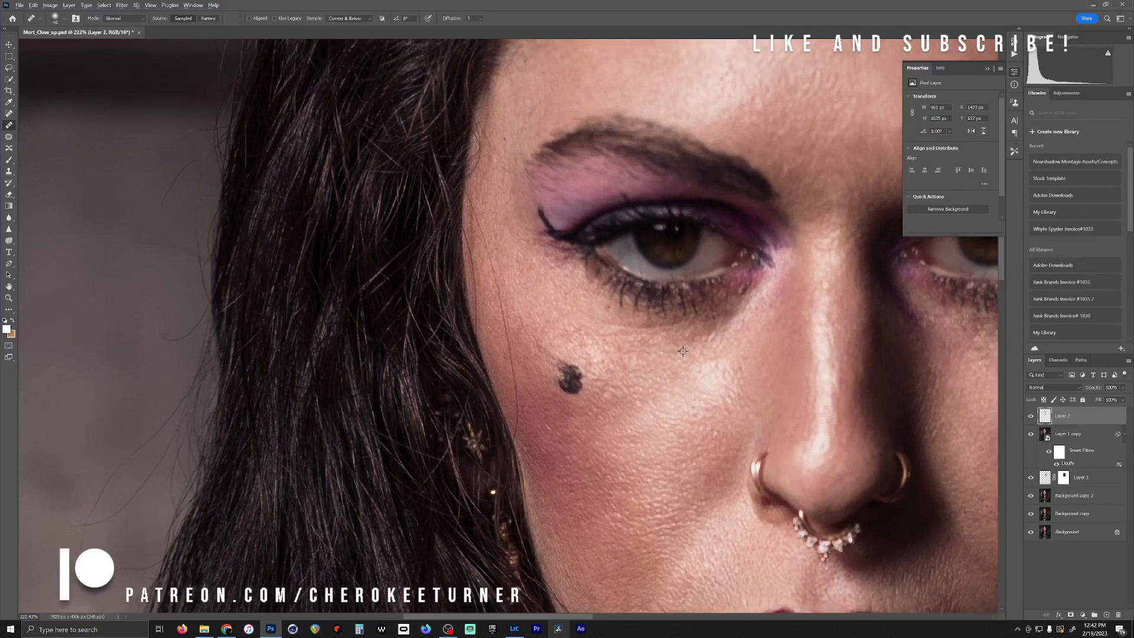
mouse_move(587, 311)
mouse_down()
mouse_move(616, 327)
mouse_move(594, 400)
mouse_up()
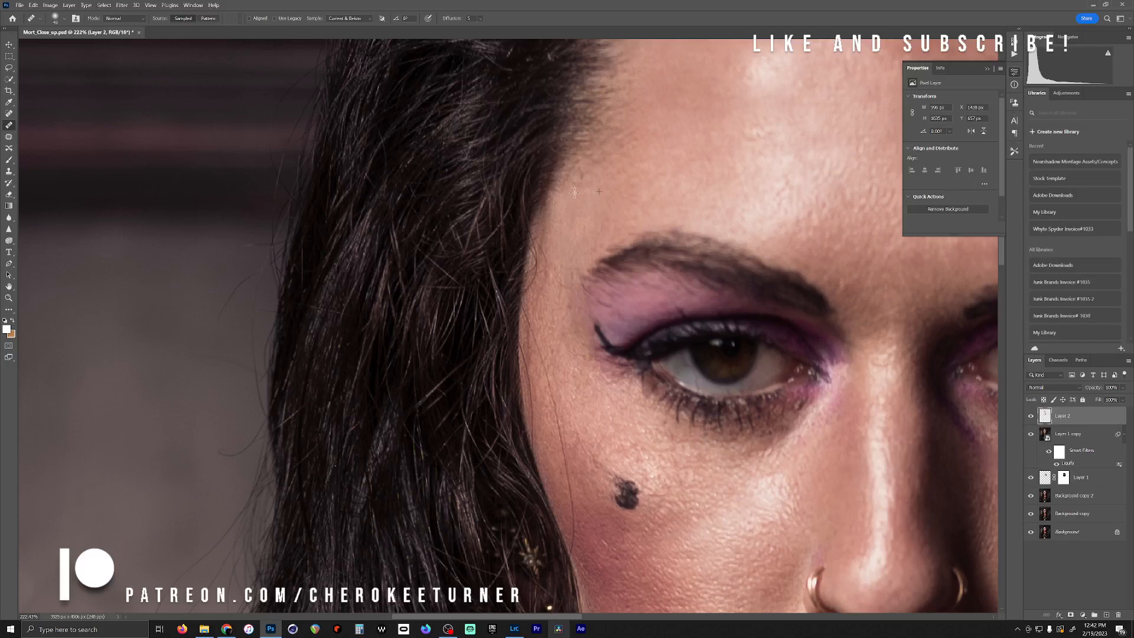
drag(656, 171, 683, 128)
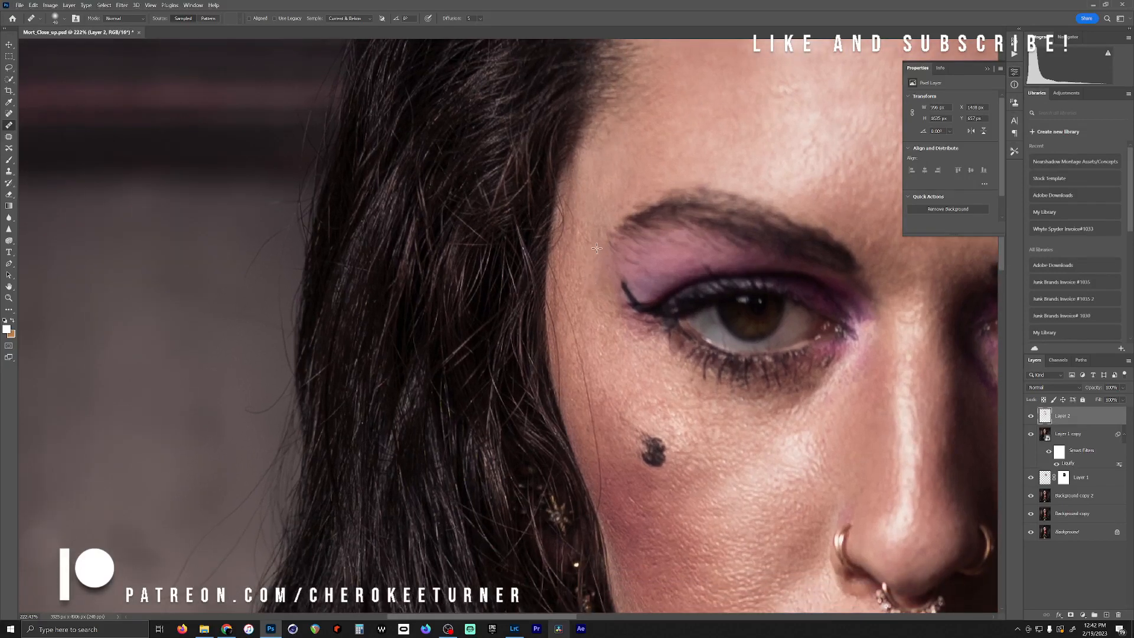
key(ctrl+s)
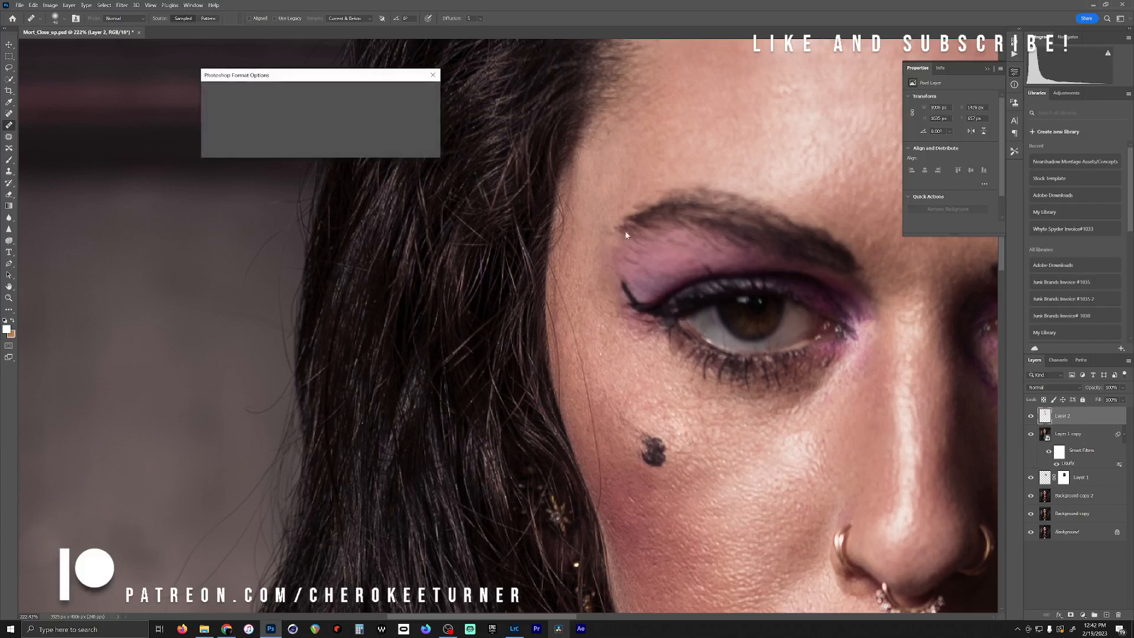
click(424, 93)
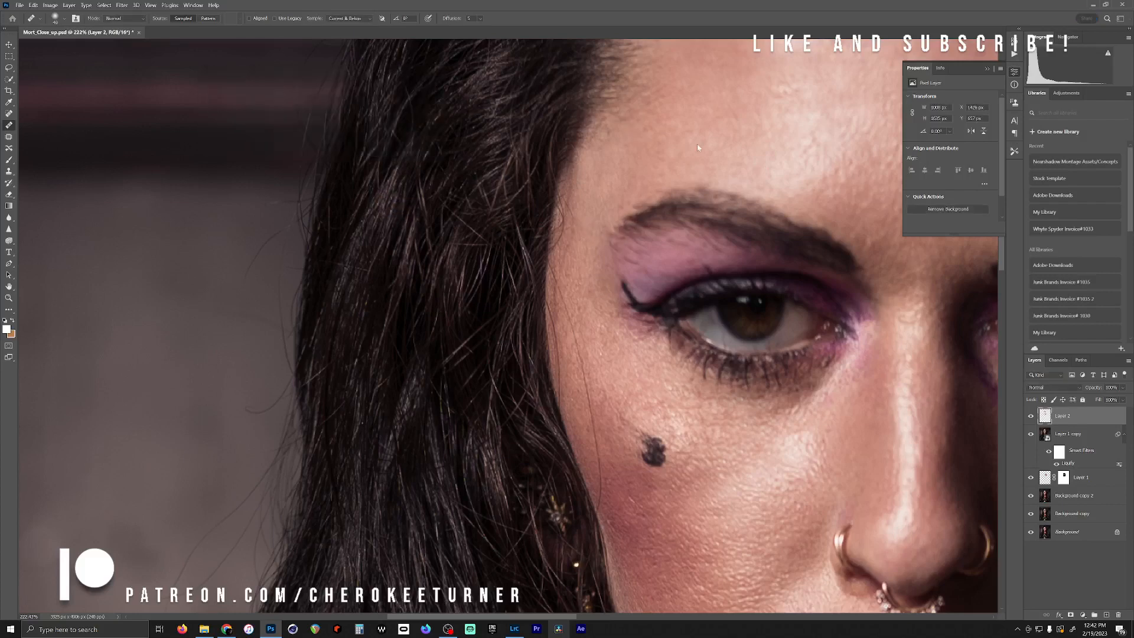
Even out the skin beside the bright highlight on the lit side of the forehead with the Healing Brush
drag(707, 66, 521, 205)
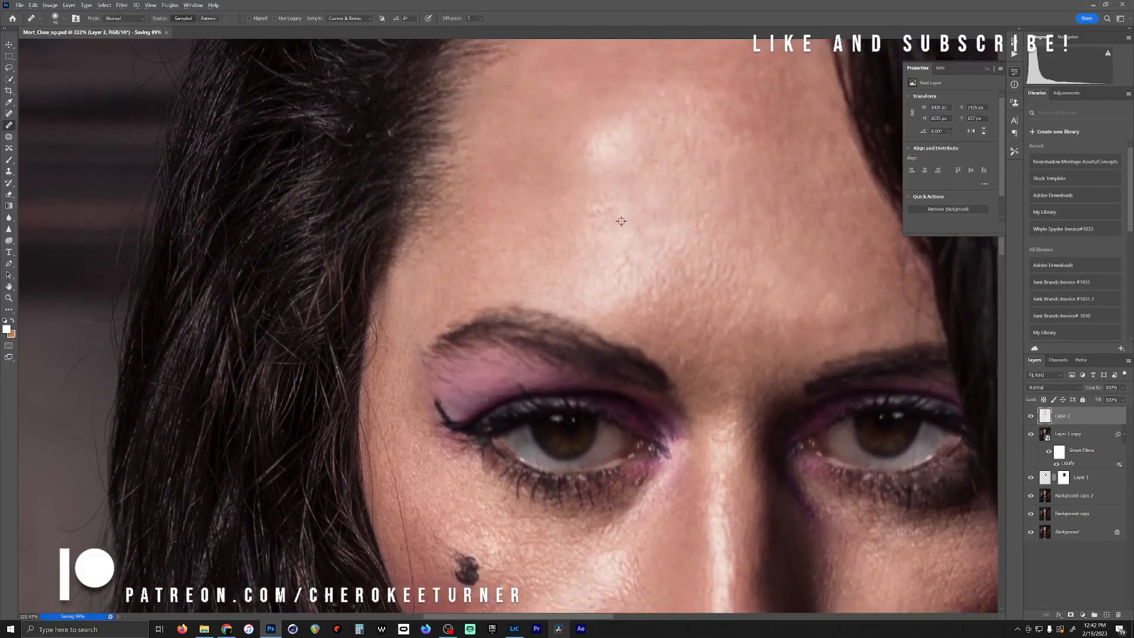
alt+click(548, 198)
drag(565, 187, 579, 222)
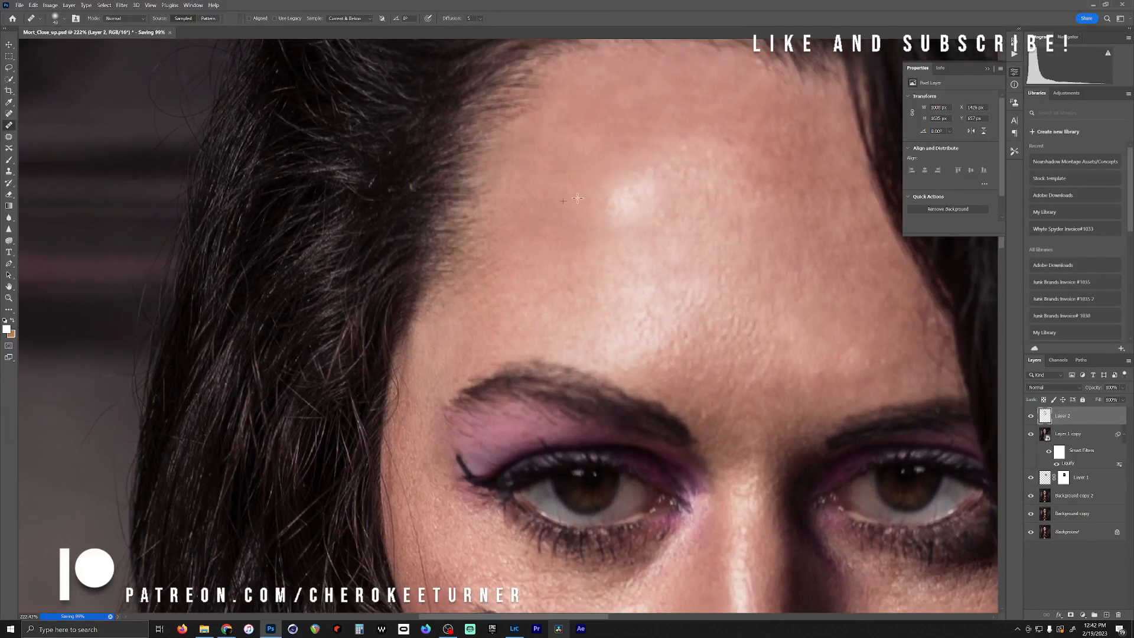
click(608, 201)
Heal the blemishes on the lower forehead just above the eyebrow on the darker side
drag(609, 202, 456, 169)
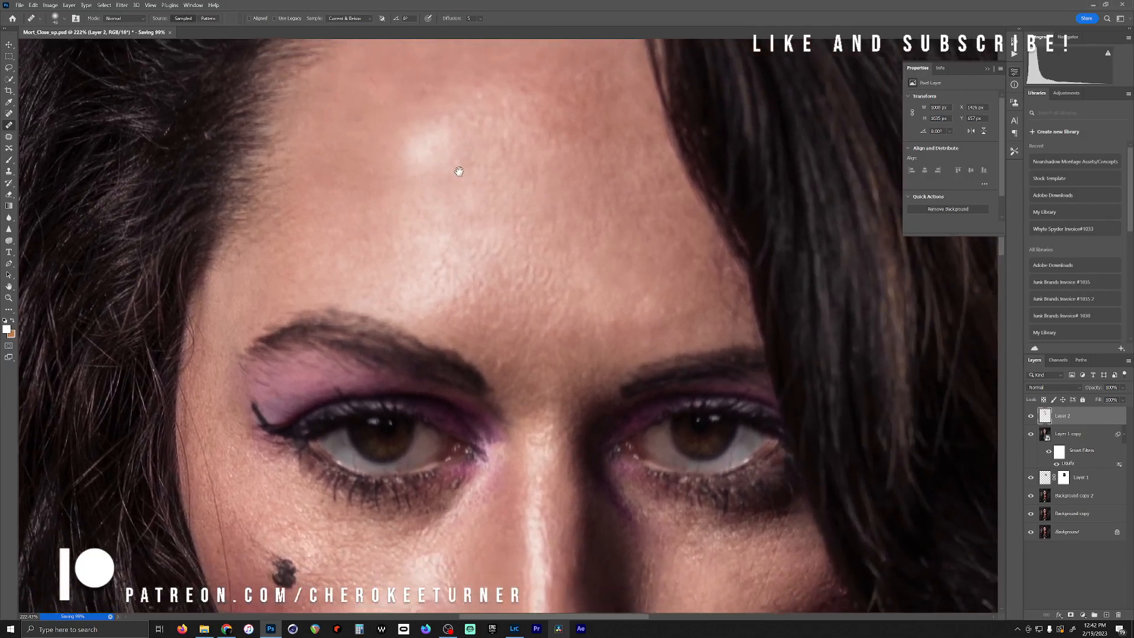
alt+click(644, 260)
drag(674, 280, 645, 296)
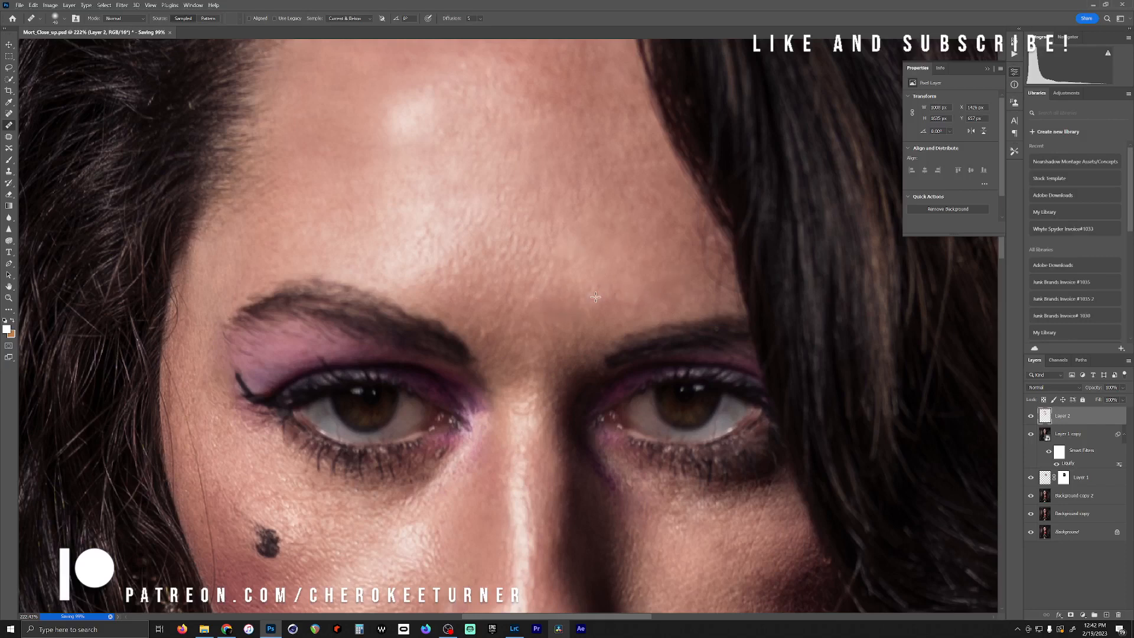
drag(618, 278, 611, 278)
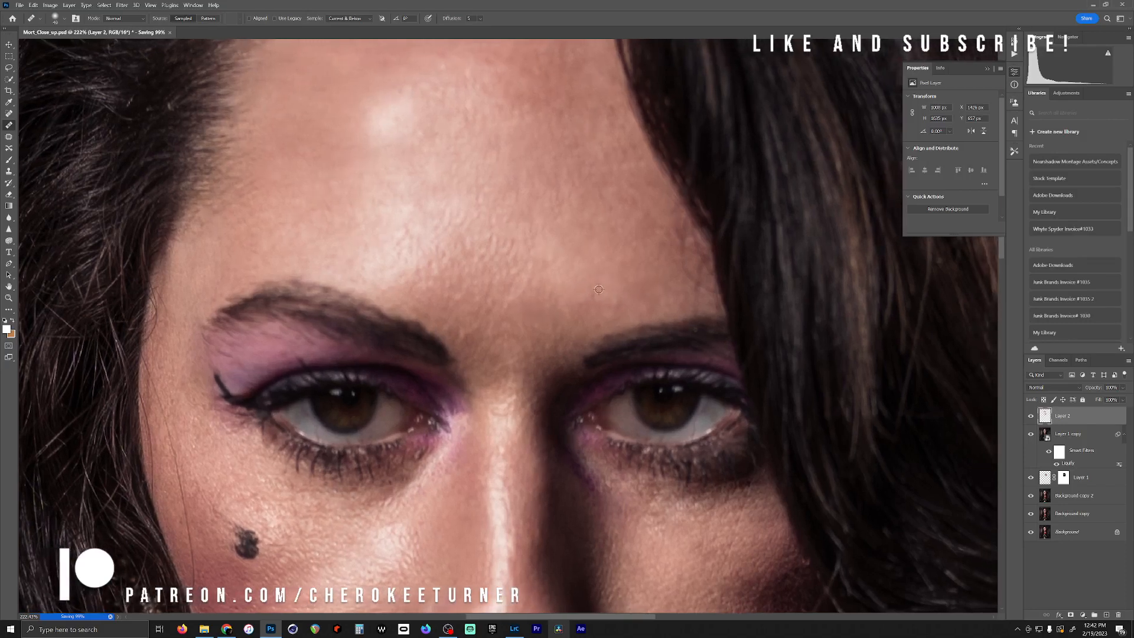
Heal the spots on the middle and upper forehead near the hair on the darker side
drag(585, 254, 582, 353)
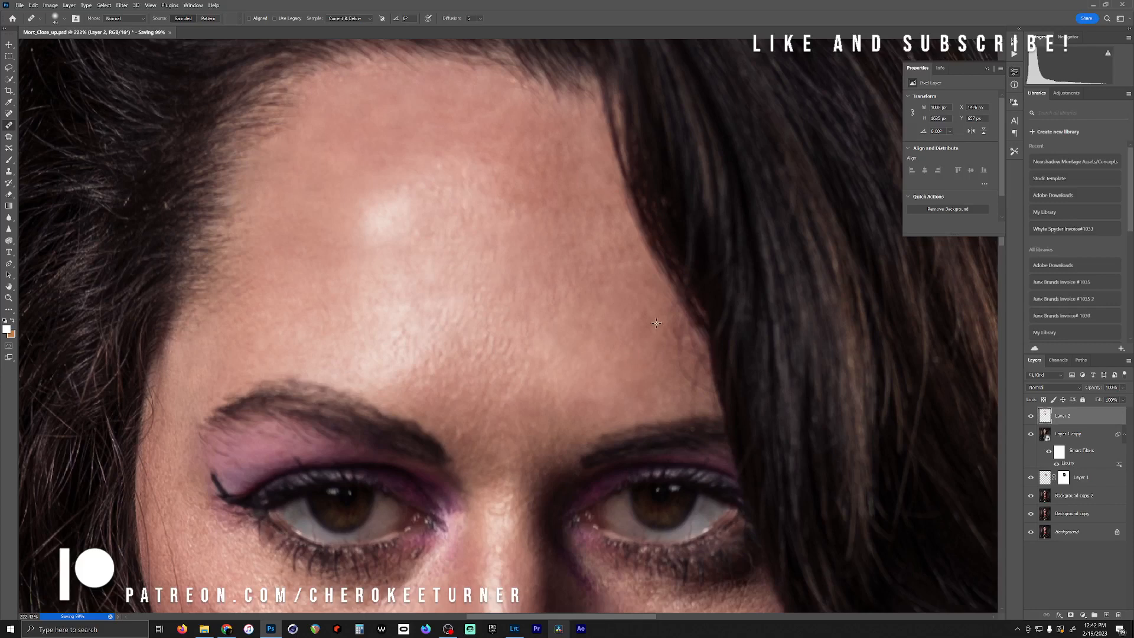
alt+click(623, 323)
drag(644, 289, 605, 287)
alt+click(554, 230)
drag(578, 237, 586, 240)
mouse_move(511, 161)
mouse_down()
mouse_move(496, 163)
mouse_move(455, 233)
mouse_move(446, 227)
mouse_up()
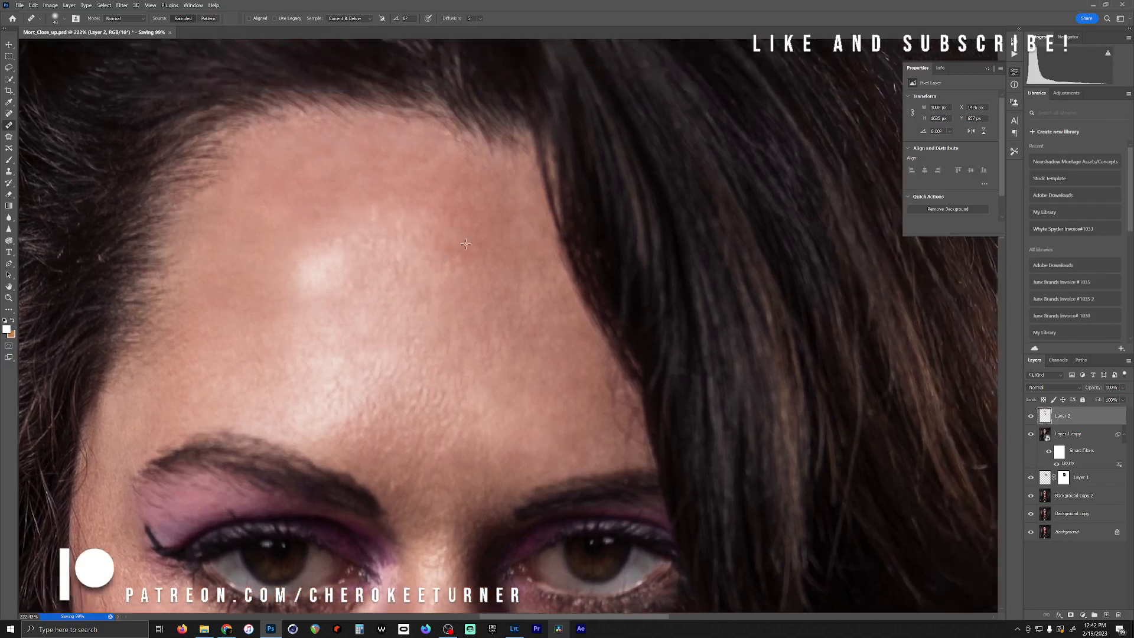
drag(401, 257, 472, 163)
drag(453, 209, 531, 106)
Examine the retouched portrait as a whole, from the face down to the rose and hand
scroll(559, 325, down, 10)
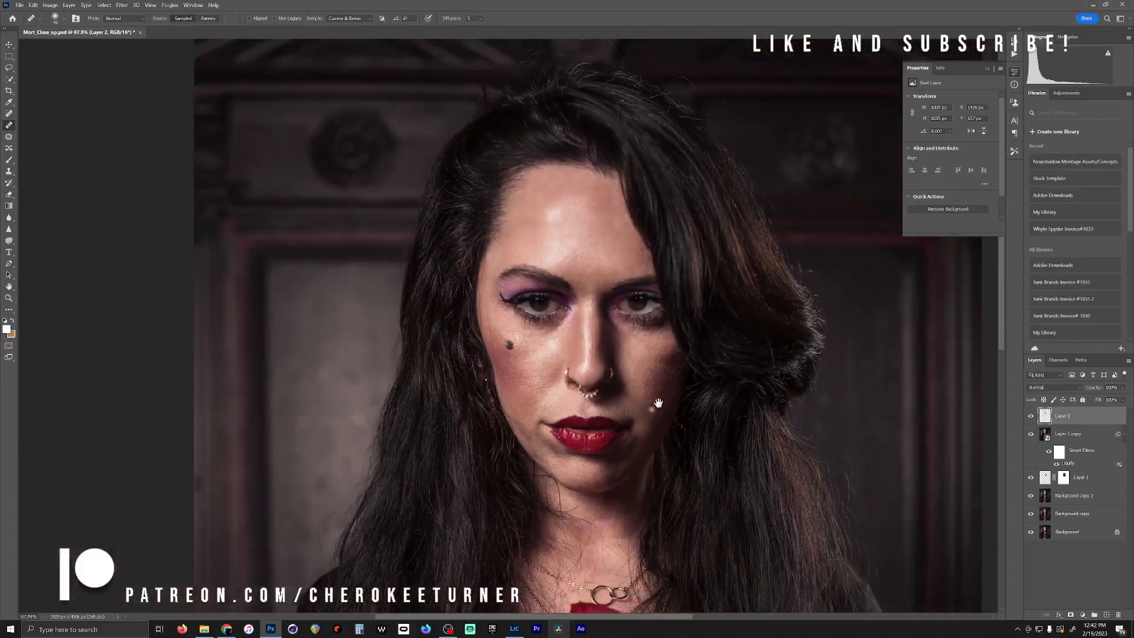
drag(656, 405, 581, 276)
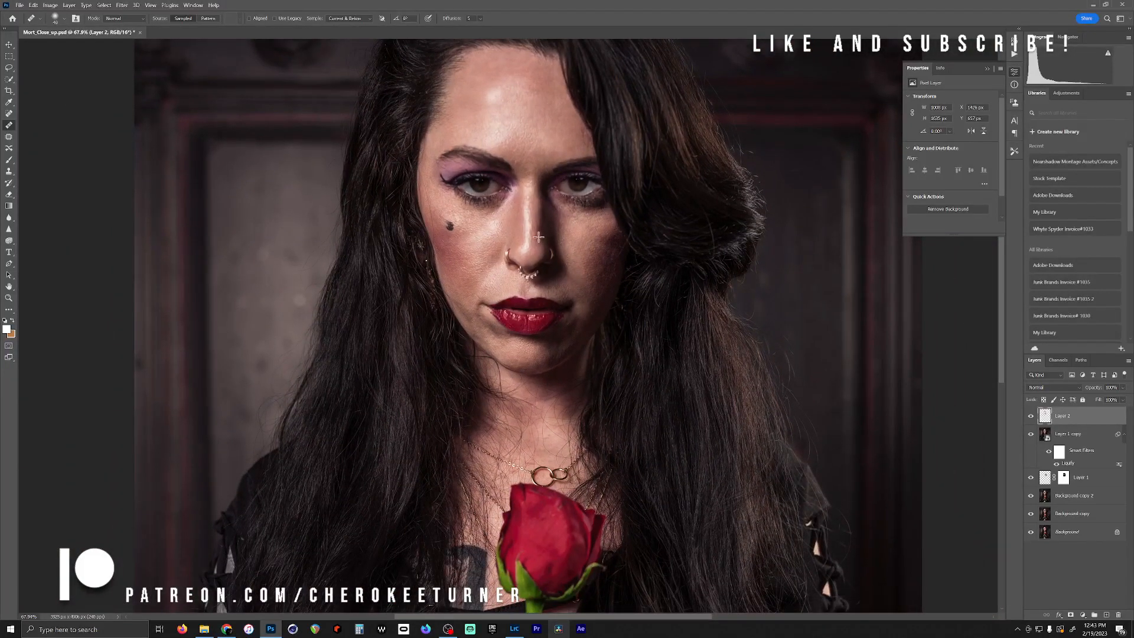
scroll(533, 239, down, 3)
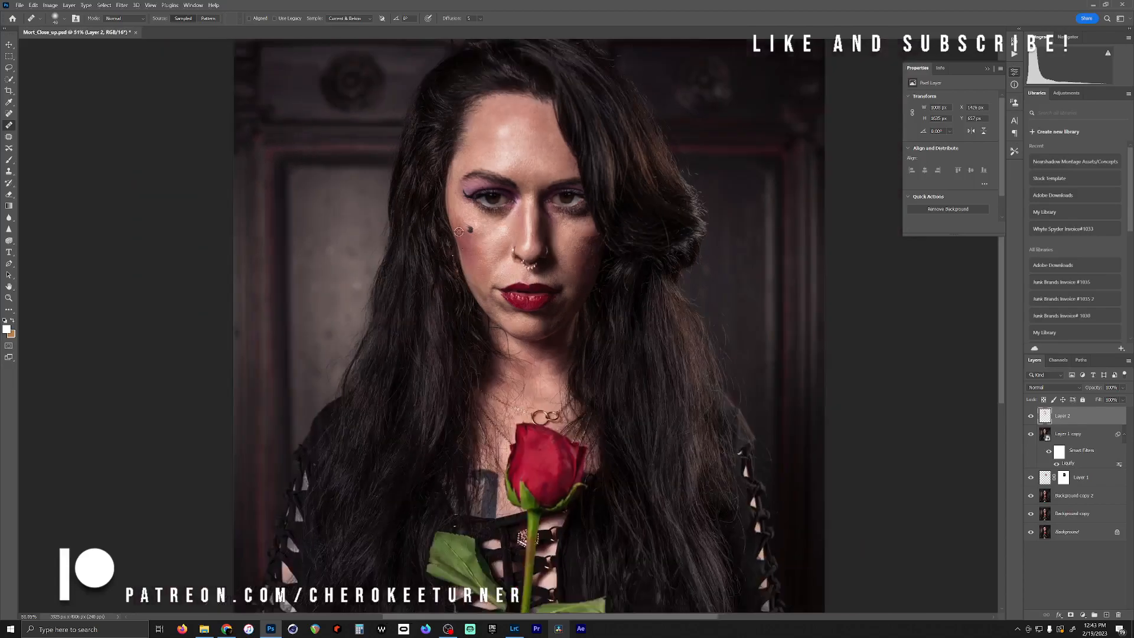
scroll(490, 216, up, 8)
scroll(520, 232, down, 5)
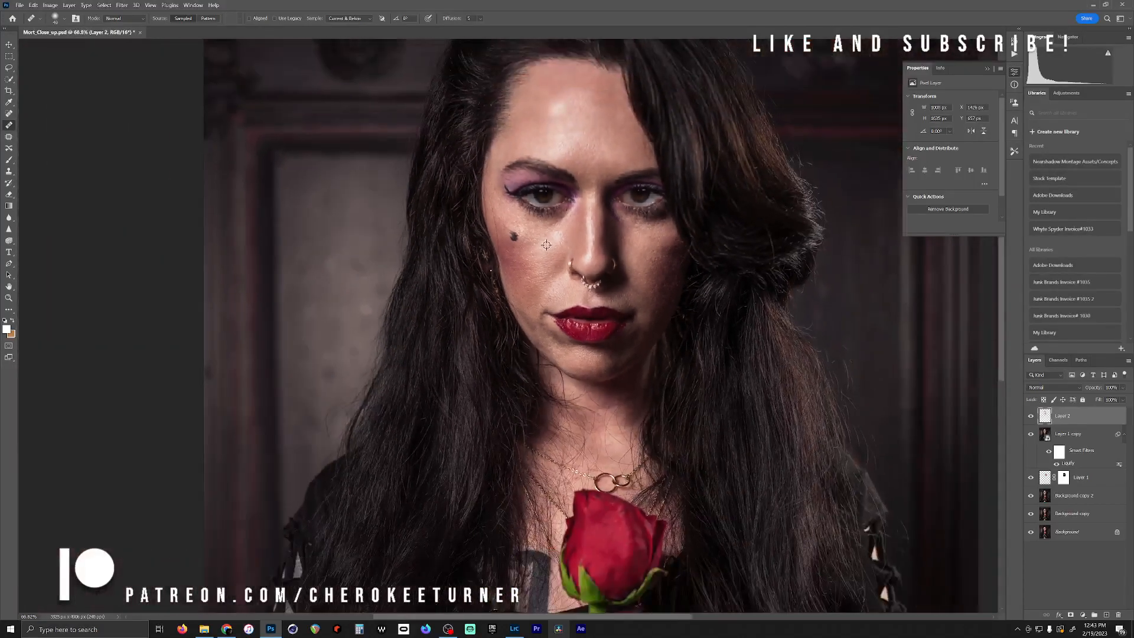
scroll(599, 258, up, 4)
scroll(599, 258, down, 1)
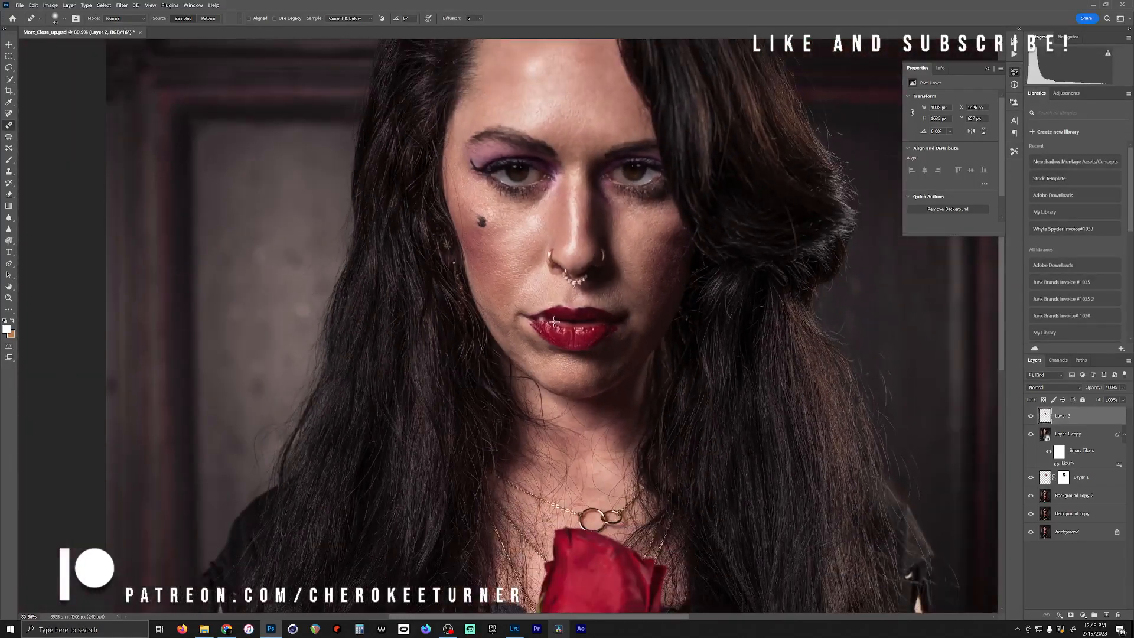
drag(583, 350, 524, 265)
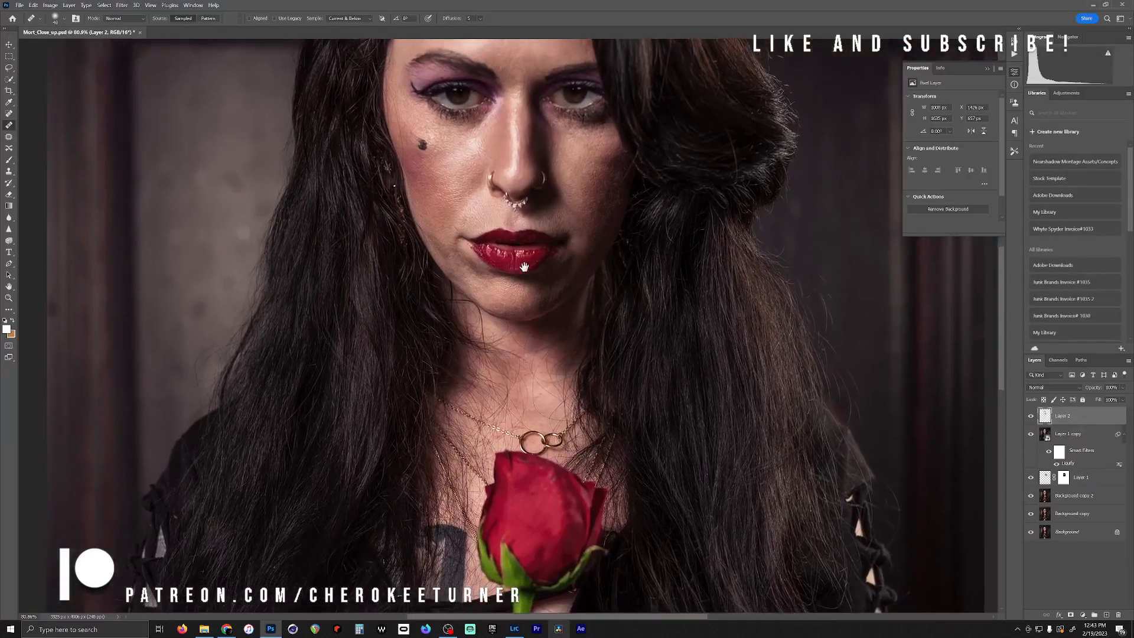
drag(520, 389, 548, 116)
drag(534, 236, 606, 62)
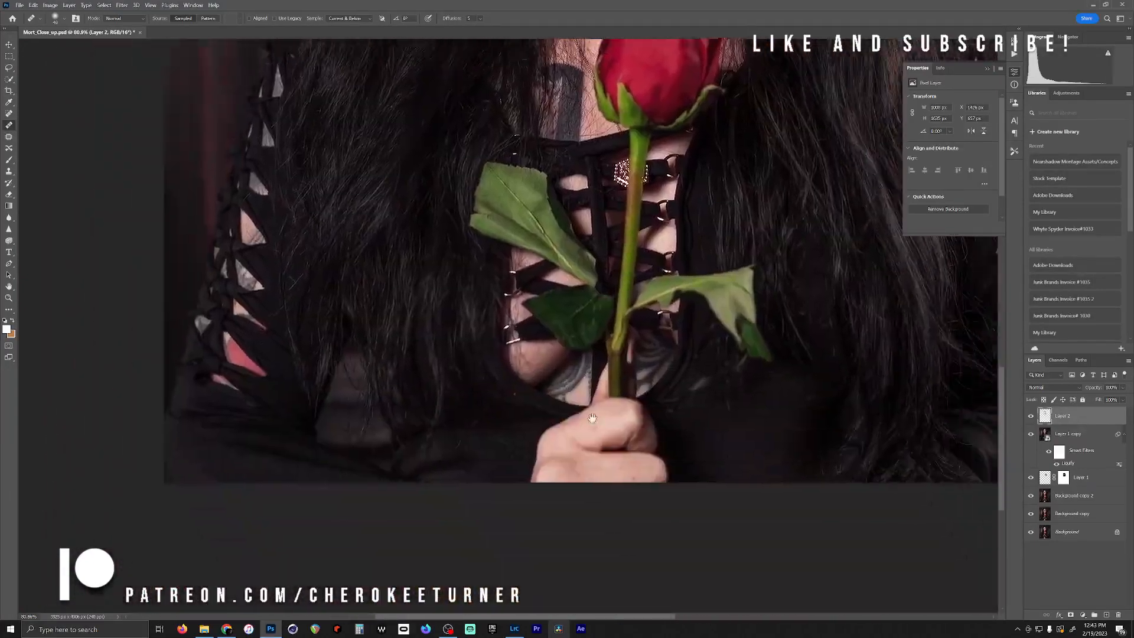
drag(631, 485, 663, 632)
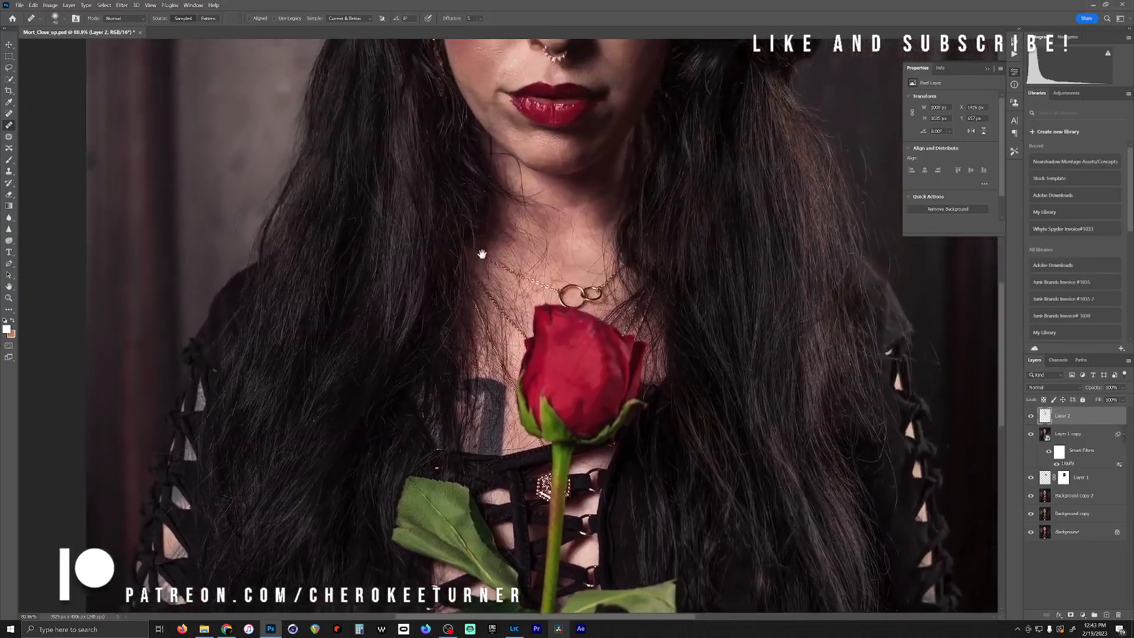
drag(481, 255, 475, 505)
drag(531, 185, 533, 232)
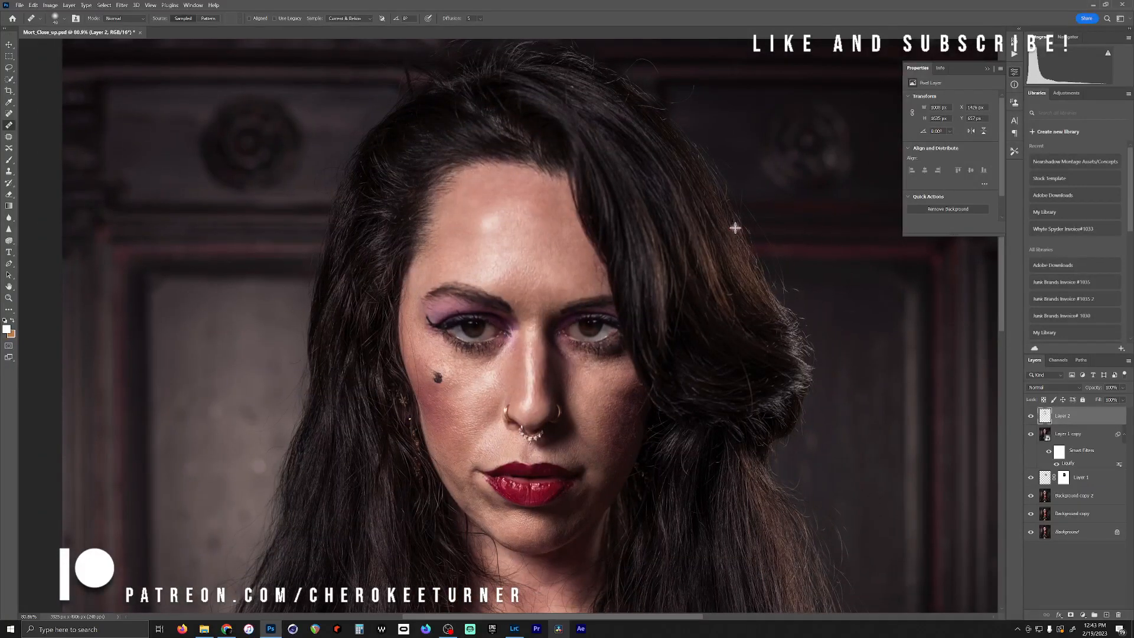
Duplicate Layer 2 and Layer 1 copy, combine the duplicates into one smart object and rasterize it
shift+click(1060, 436)
drag(1068, 443, 1106, 615)
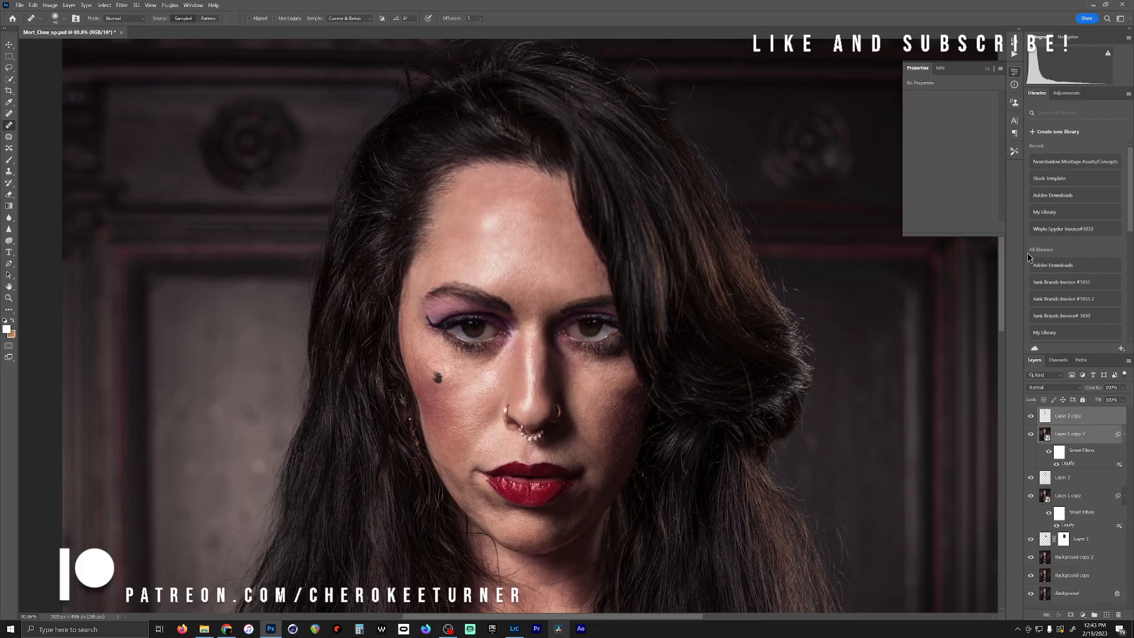
right_click(1075, 425)
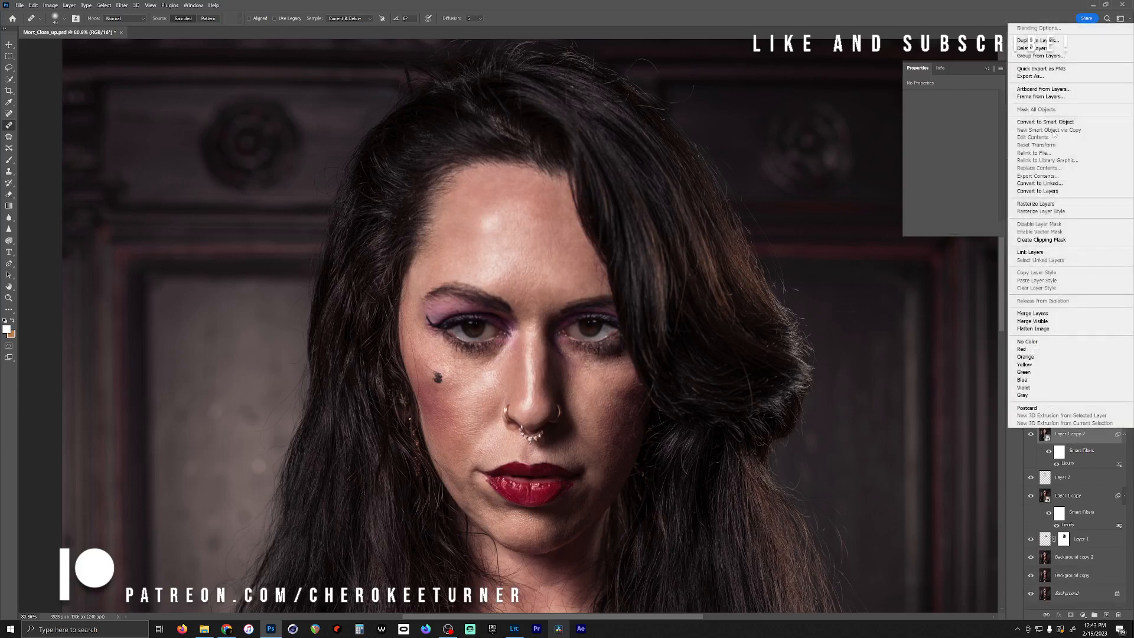
click(1045, 122)
right_click(1061, 415)
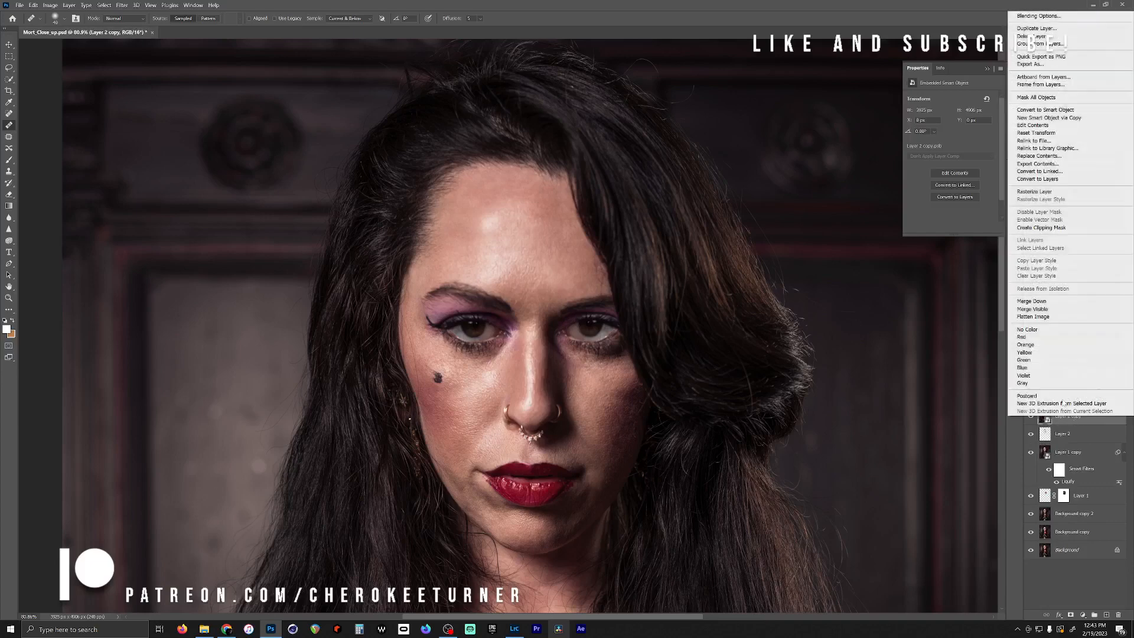
click(1047, 193)
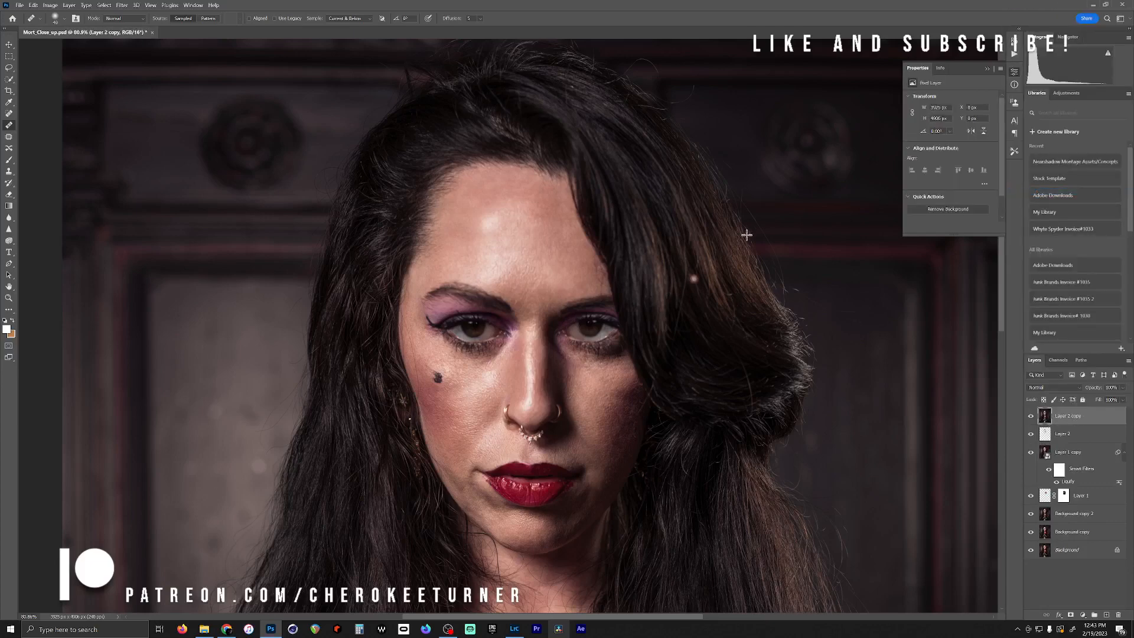
Patch the area under the eye on the lighter side of the face with smoother skin from the cheek just below
scroll(483, 230, up, 2)
scroll(483, 230, up, 2)
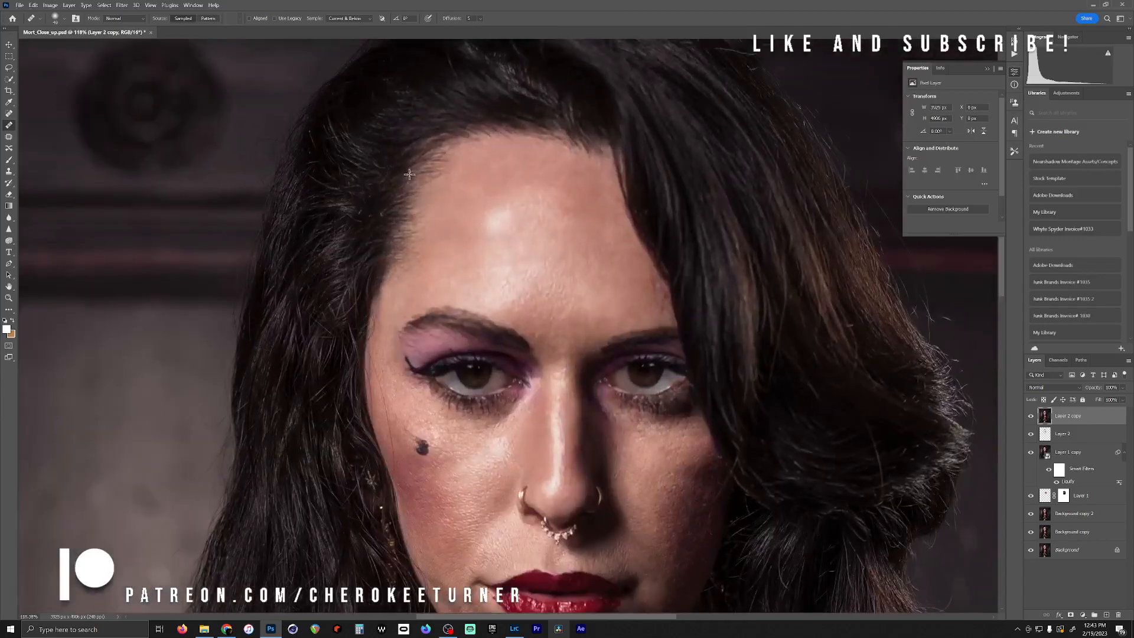
click(10, 138)
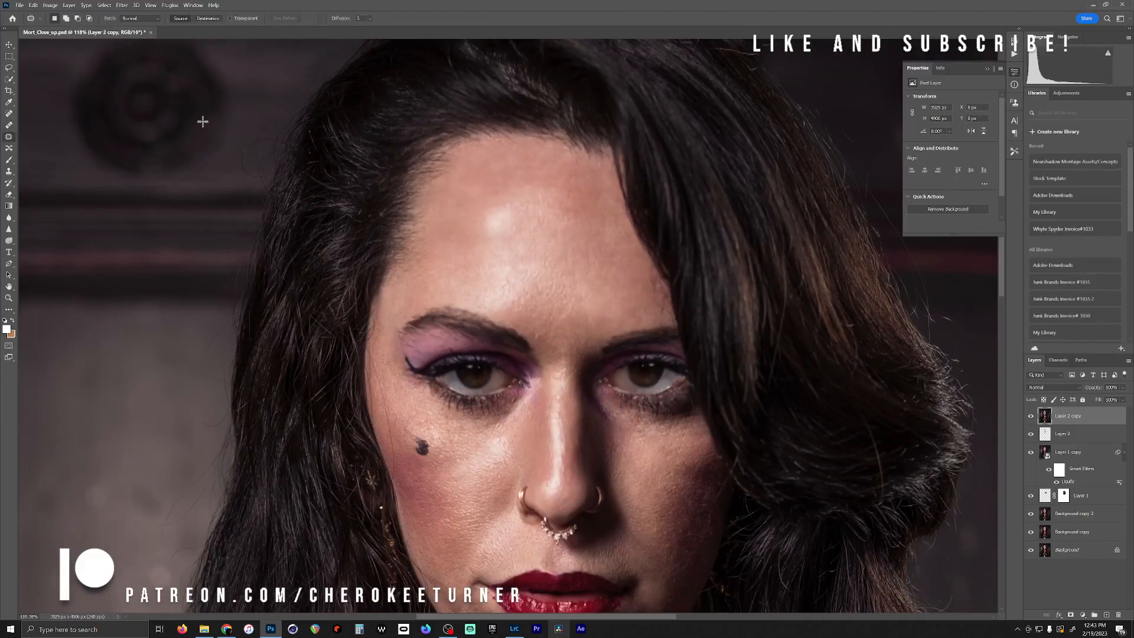
drag(461, 231, 542, 118)
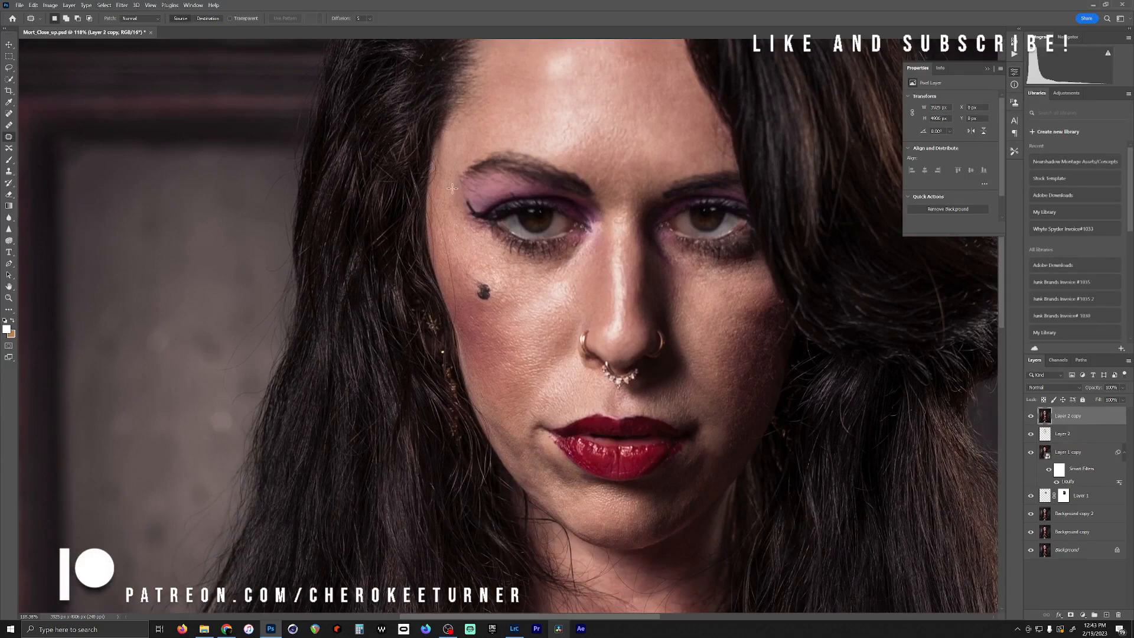
scroll(562, 261, up, 2)
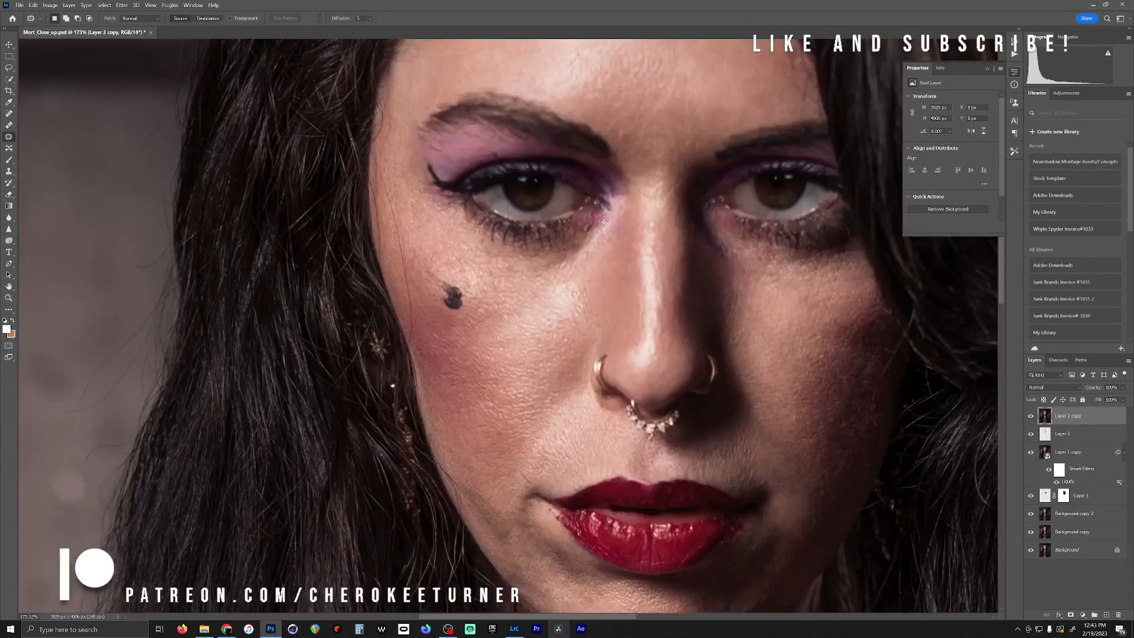
mouse_move(586, 223)
mouse_down()
mouse_move(572, 243)
mouse_move(510, 251)
mouse_up()
mouse_move(495, 290)
mouse_down()
mouse_move(535, 299)
mouse_move(580, 278)
mouse_up()
drag(606, 228, 602, 224)
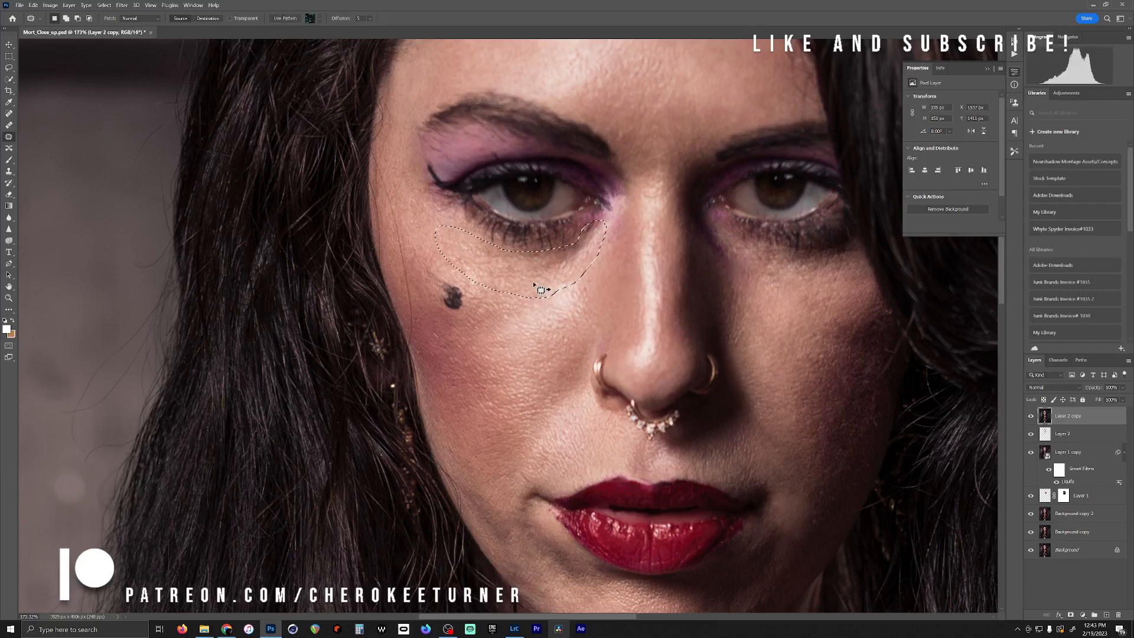
drag(532, 281, 529, 359)
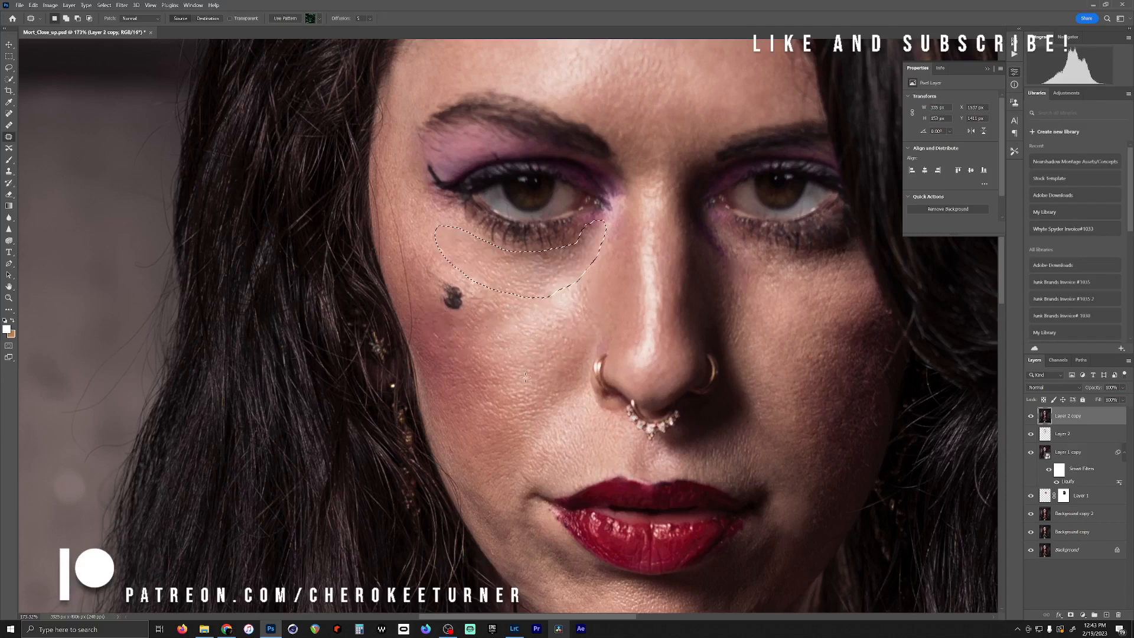
key(ctrl+d)
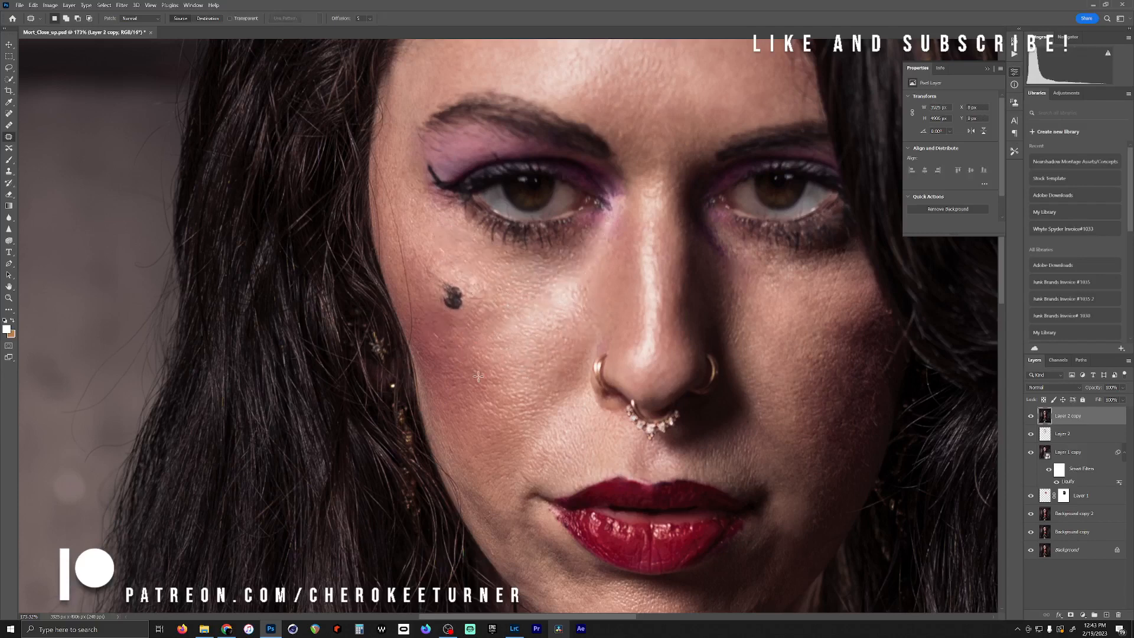
Try to patch the whole area under the eye on the darker side with skin from the cheek below
scroll(669, 372, right, 5)
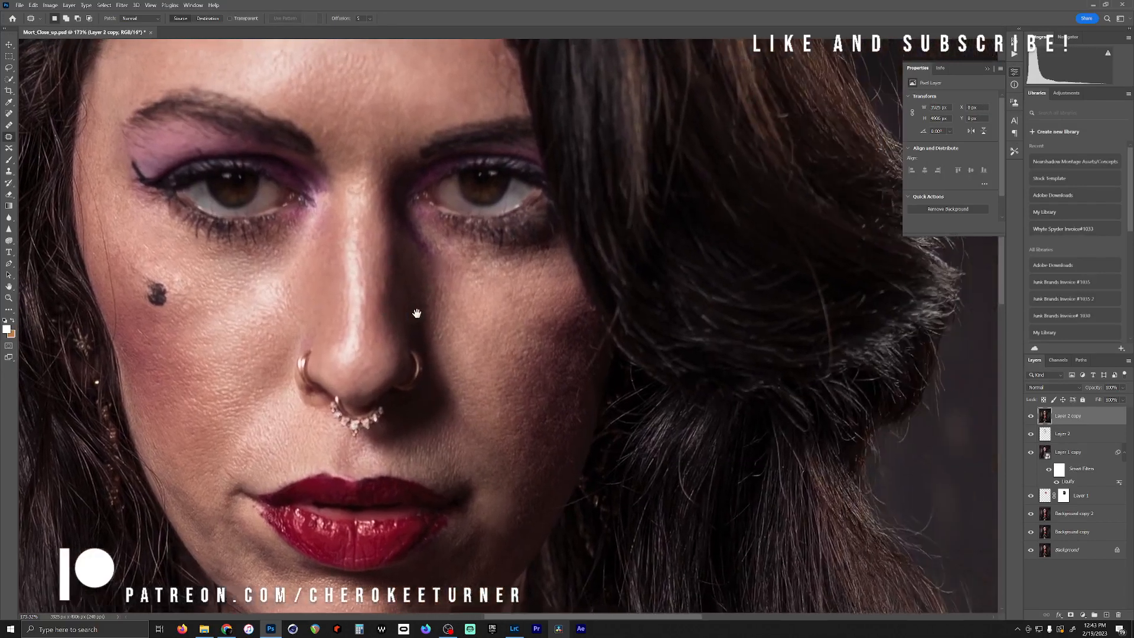
mouse_move(411, 218)
mouse_down()
mouse_move(417, 285)
mouse_move(435, 305)
mouse_move(494, 318)
mouse_move(557, 291)
mouse_move(554, 242)
mouse_move(496, 246)
mouse_move(412, 216)
mouse_up()
drag(475, 273, 484, 342)
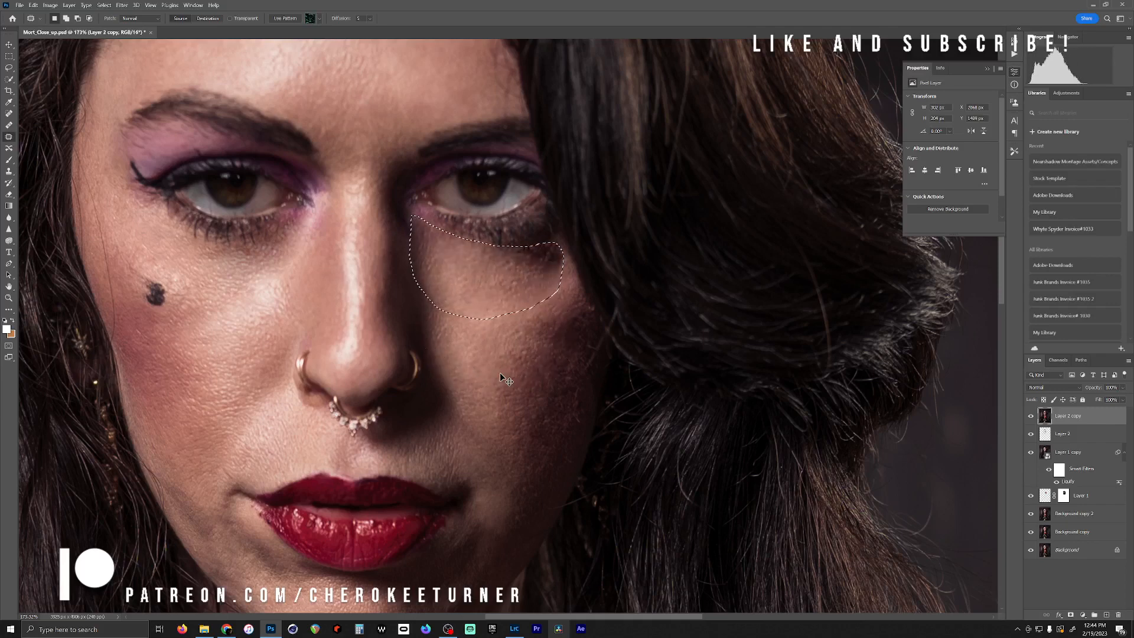
key(ctrl+d)
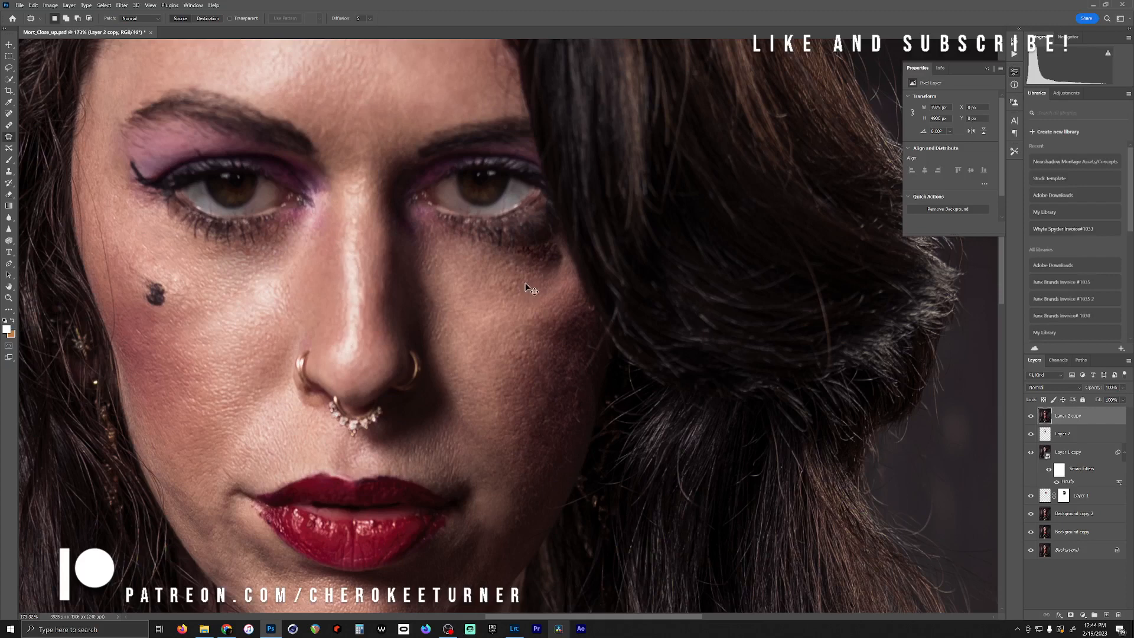
key(ctrl+shift+d)
drag(525, 288, 517, 345)
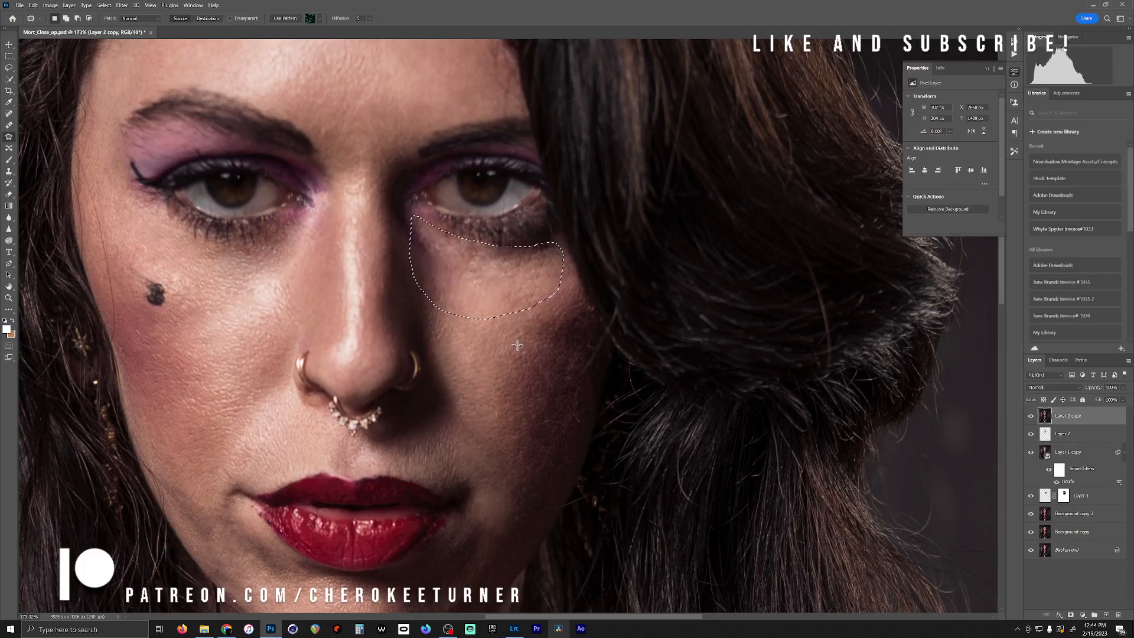
drag(494, 284, 491, 362)
drag(499, 388, 509, 392)
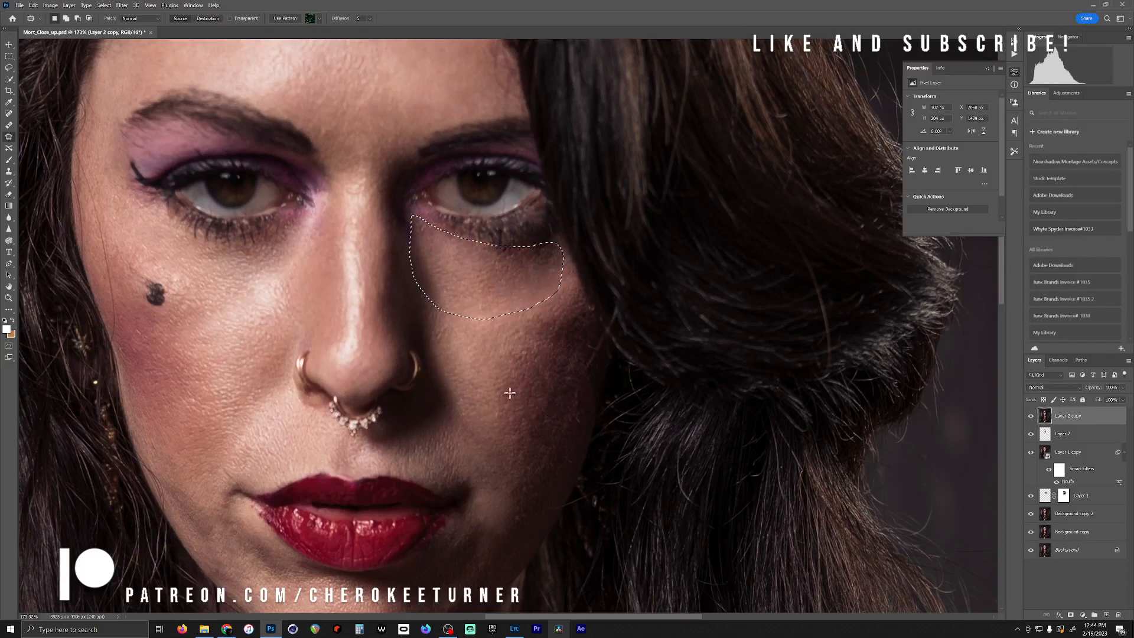
key(ctrl+d)
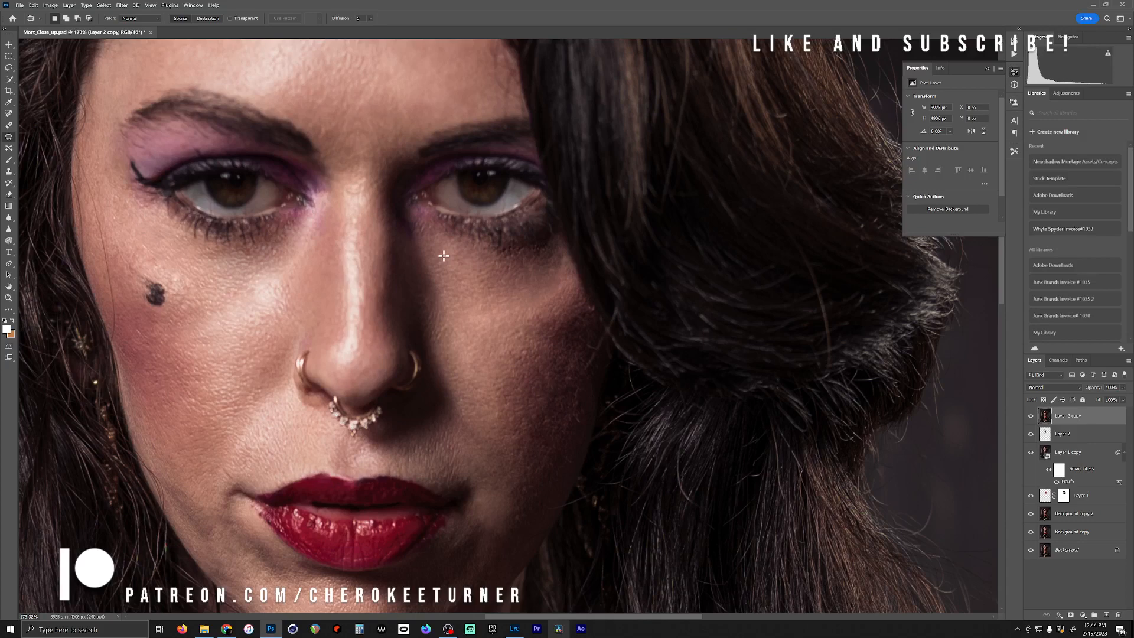
Undo the large patches under the eye on the darker side and clear the selection
key(ctrl+z)
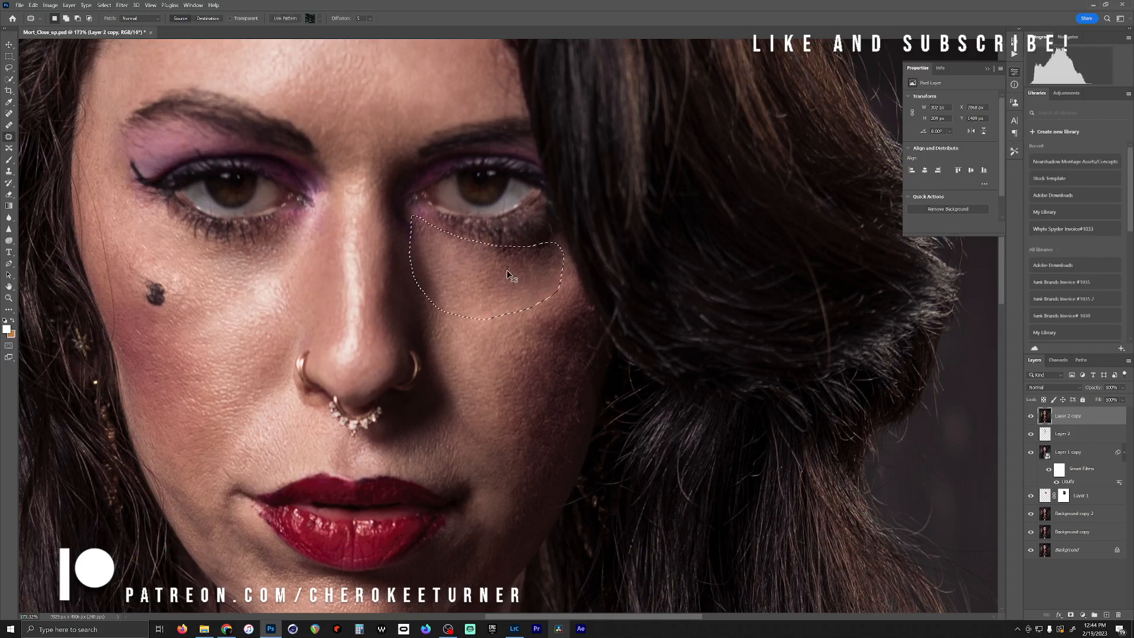
key(ctrl+z)
key(ctrl+d)
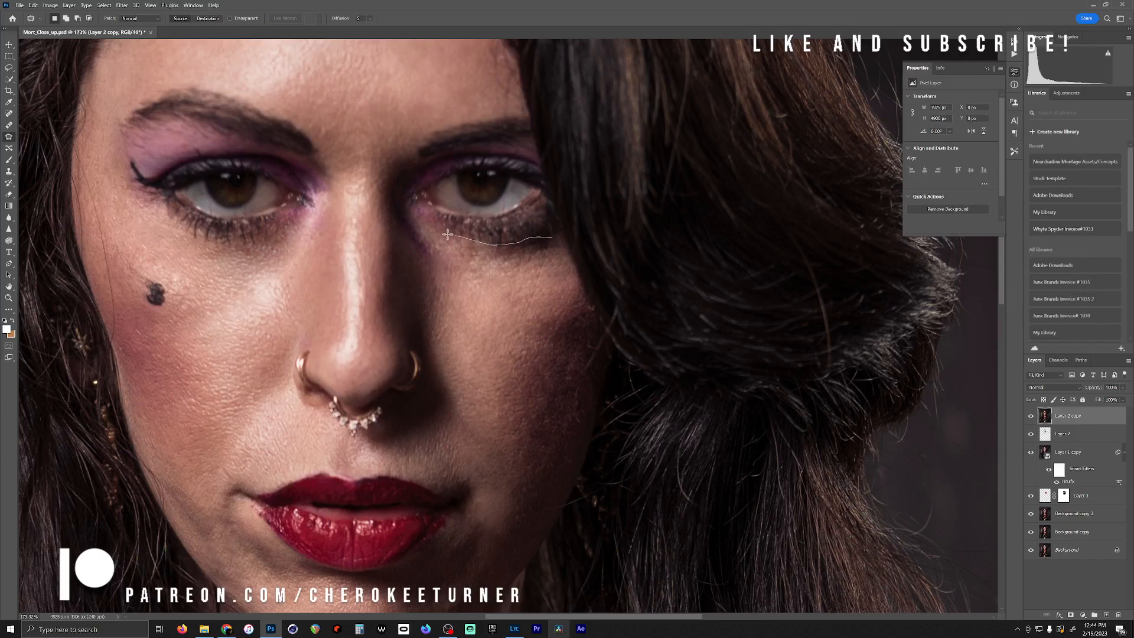
Patch the skin beneath the lower lashes and below the inner corner of the eye on the darker side with cheek skin
mouse_move(555, 257)
mouse_down()
mouse_move(553, 242)
mouse_move(519, 347)
mouse_up()
key(ctrl+d)
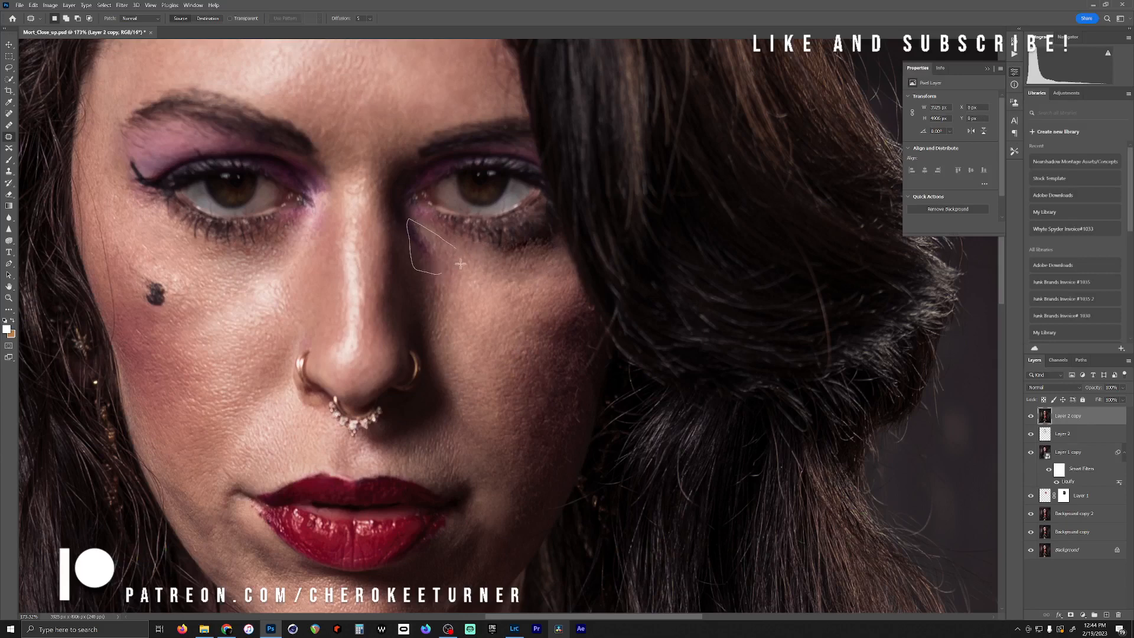
drag(460, 264, 460, 260)
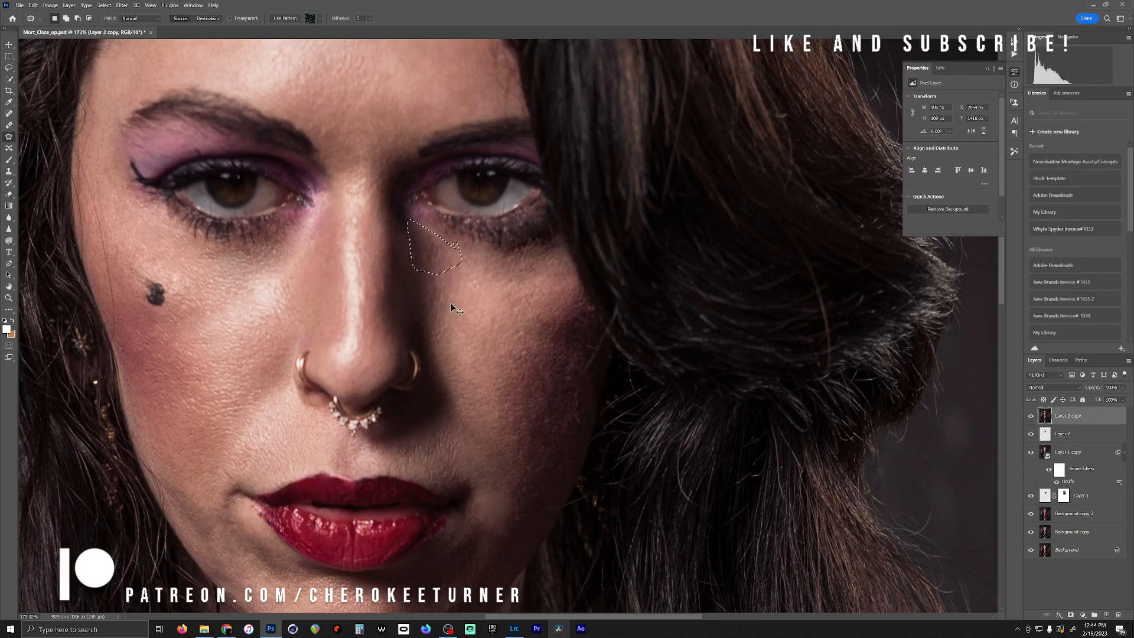
key(ctrl+d)
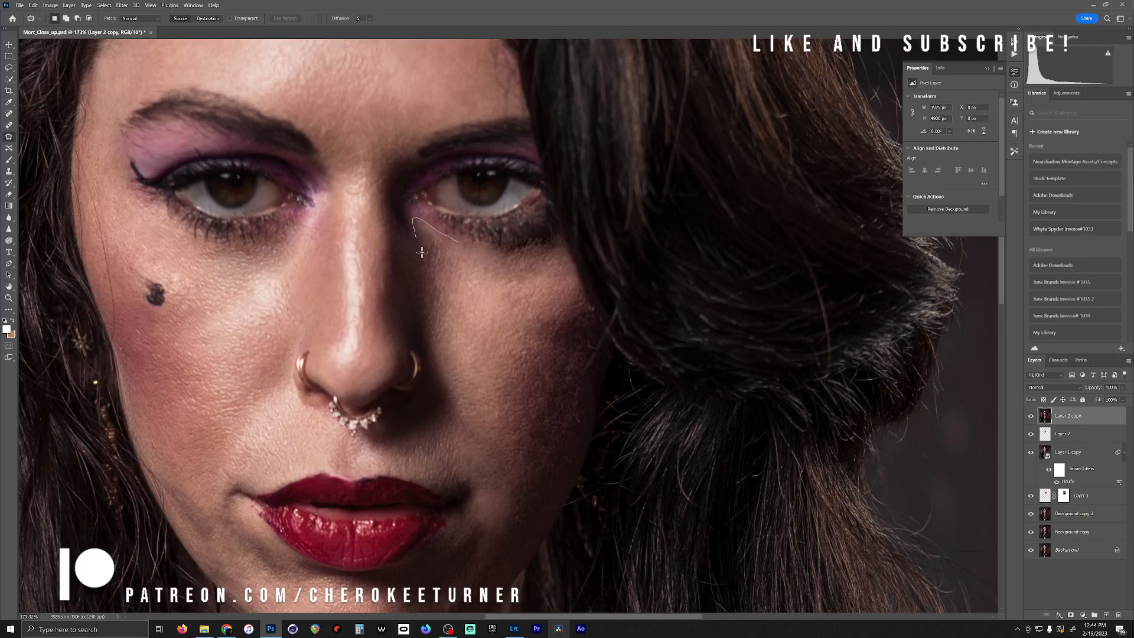
mouse_move(421, 252)
mouse_down()
mouse_move(456, 243)
mouse_move(434, 277)
mouse_move(441, 296)
mouse_up()
key(ctrl+d)
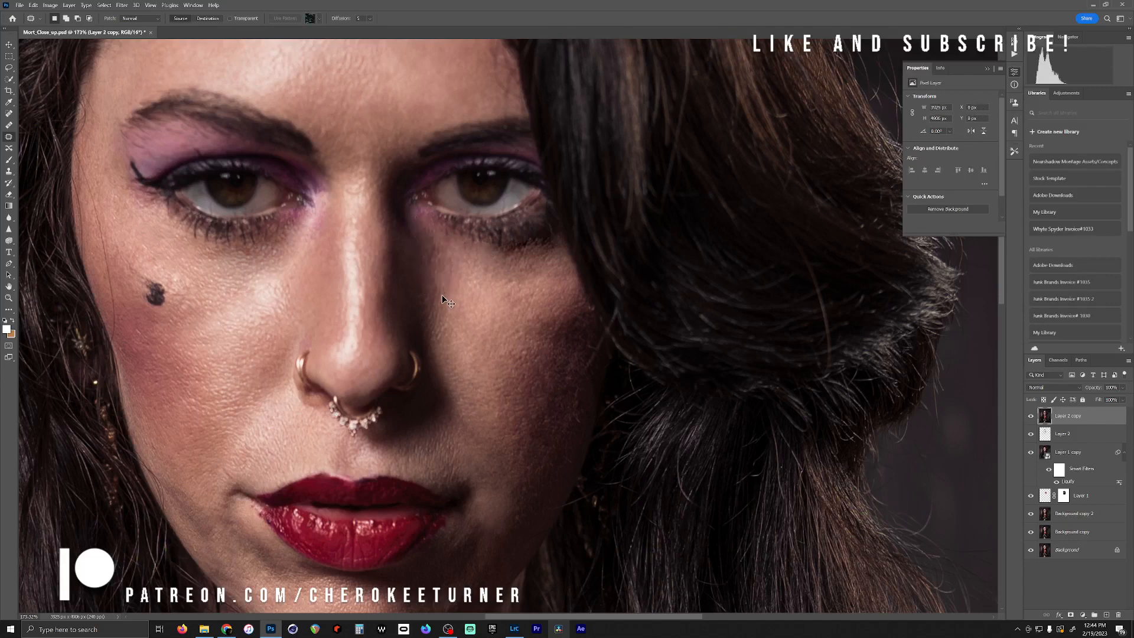
Patch the outer part of the under-eye area on the darker side with cheek skin, and check it against the whole portrait
mouse_move(470, 244)
mouse_down()
mouse_move(553, 236)
mouse_move(566, 264)
mouse_move(535, 284)
mouse_move(502, 270)
mouse_up()
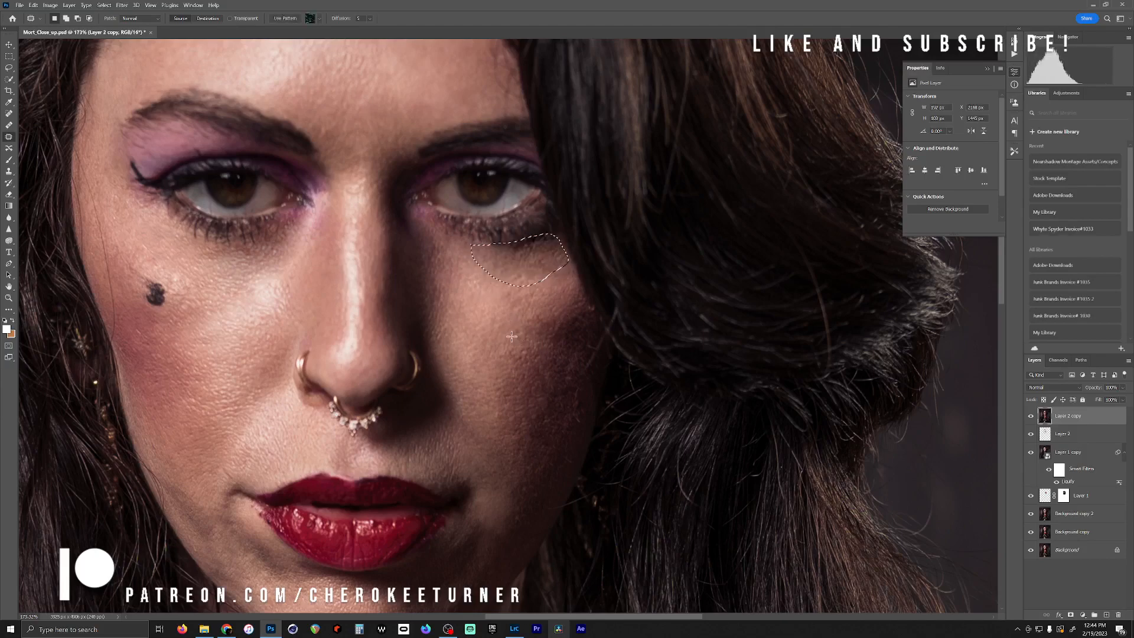
key(ctrl+d)
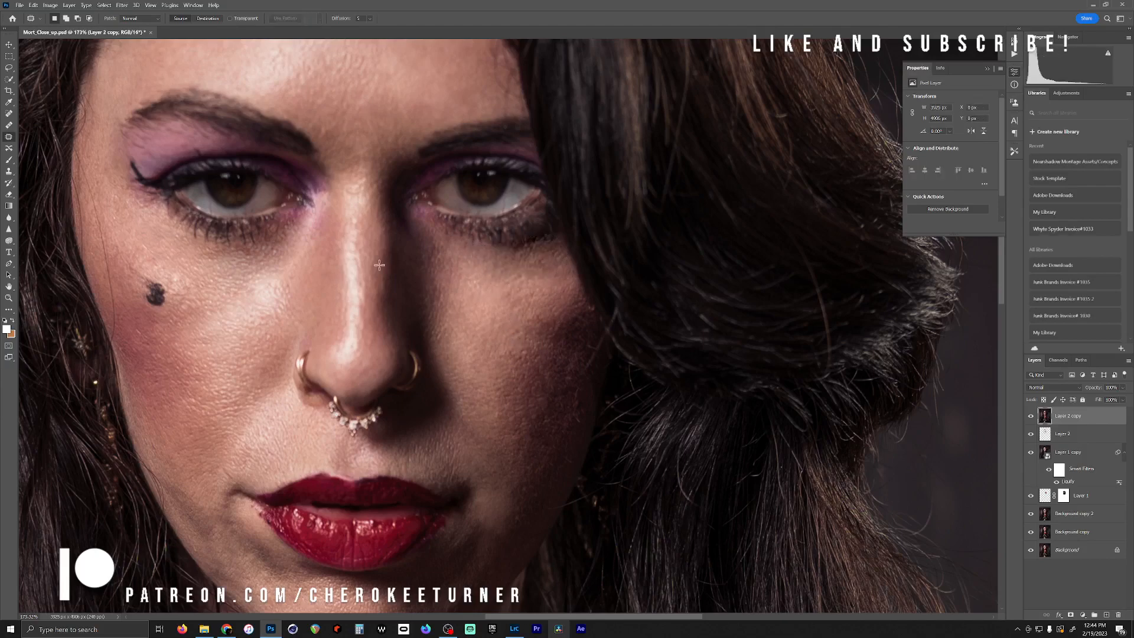
scroll(483, 276, down, 3)
scroll(514, 294, down, 5)
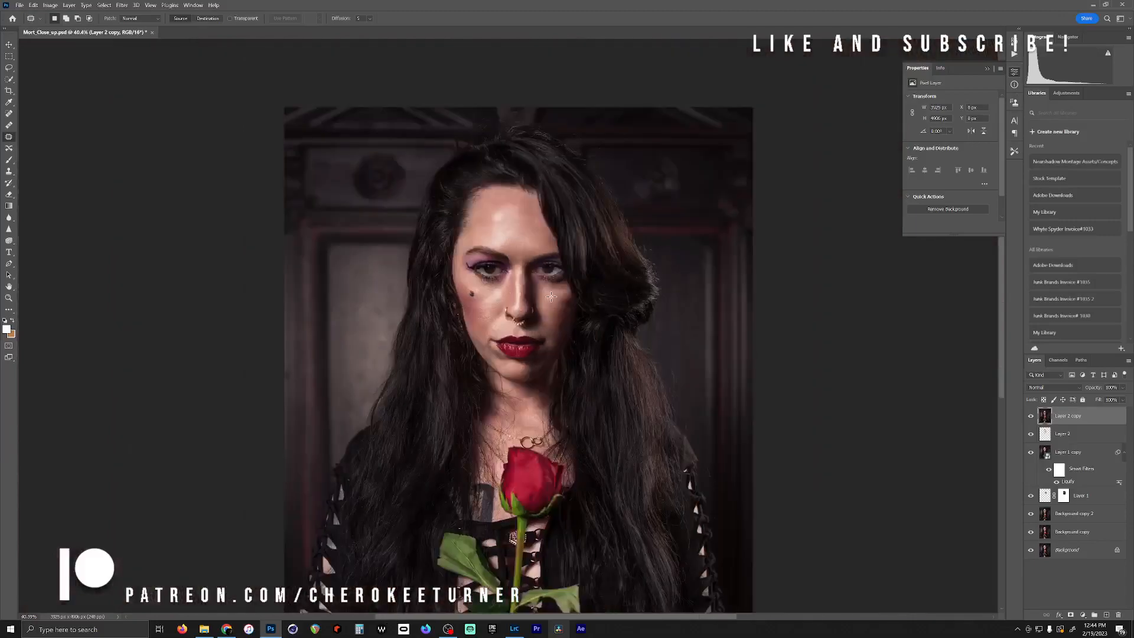
scroll(557, 263, up, 8)
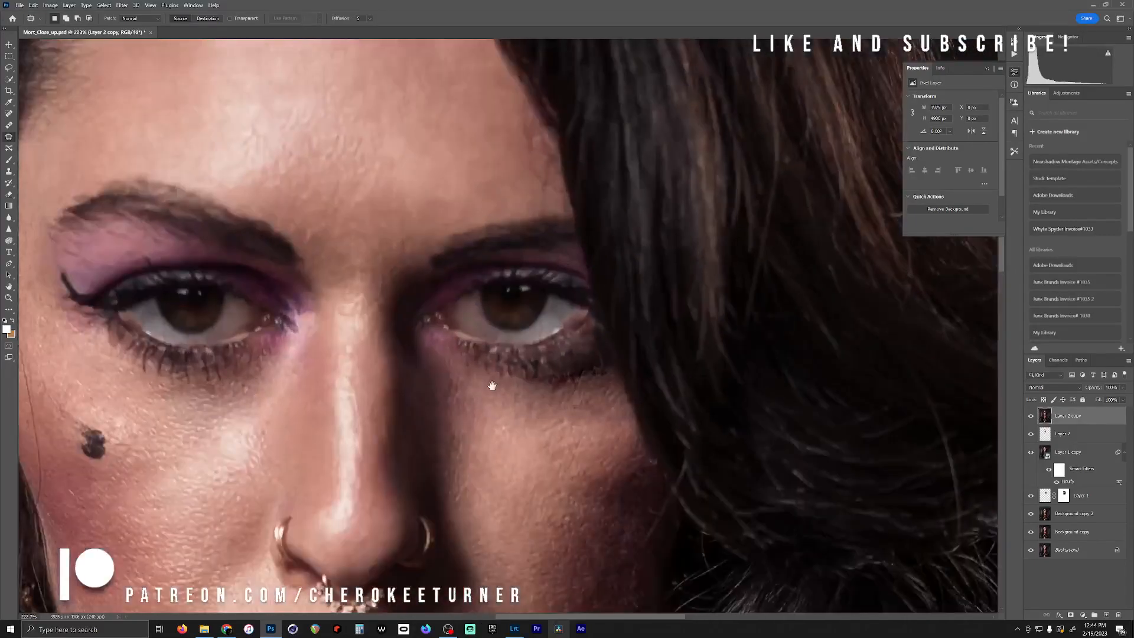
Add a new layer above Layer 2 copy and heal the skin under the shadowed-side eye with the Healing Brush
drag(500, 386, 622, 304)
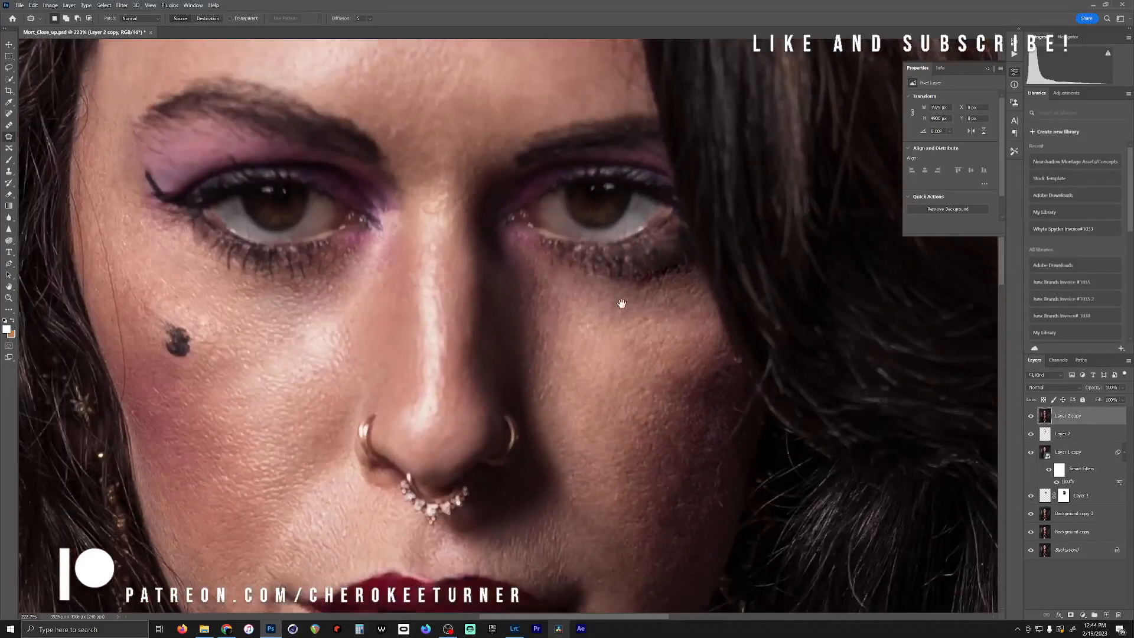
click(1106, 615)
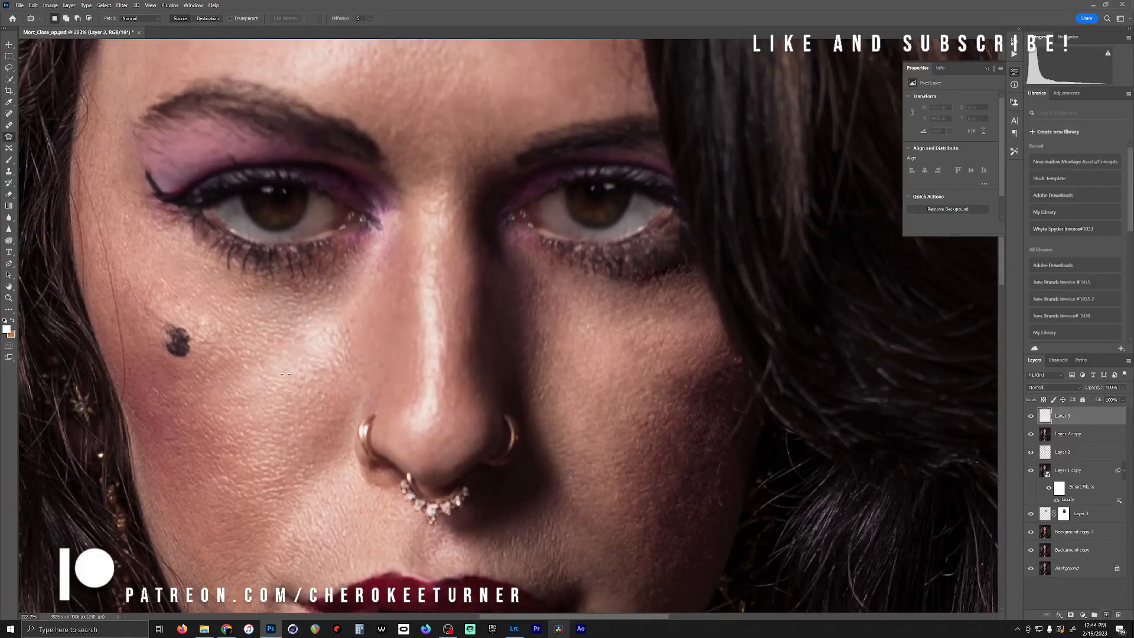
click(9, 125)
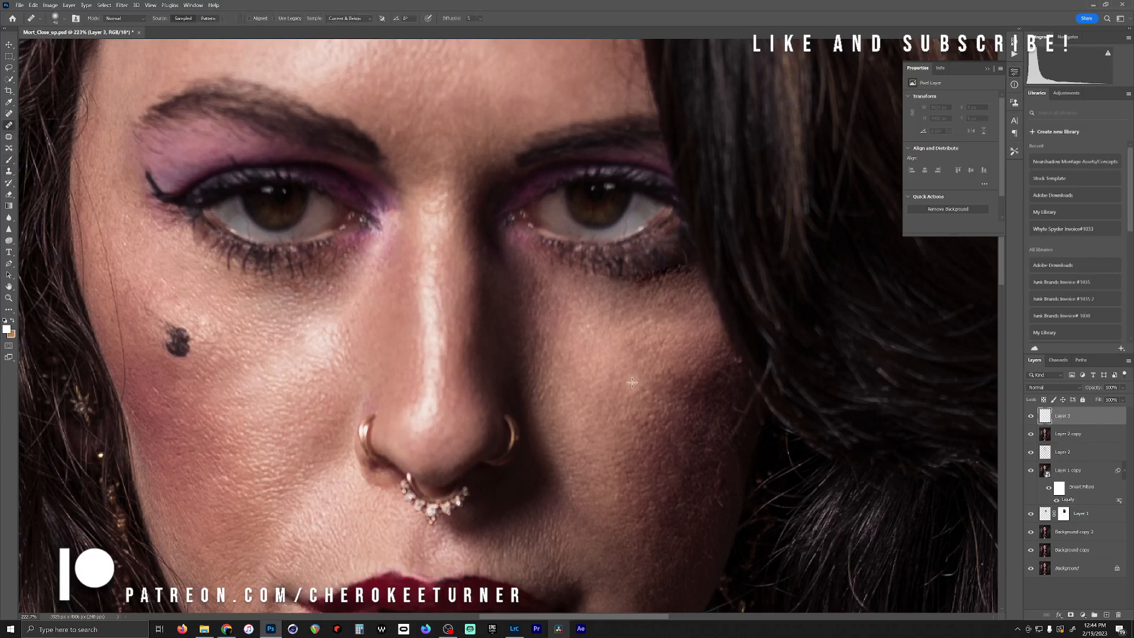
click(682, 337)
click(677, 268)
drag(648, 278, 618, 283)
click(640, 342)
click(656, 326)
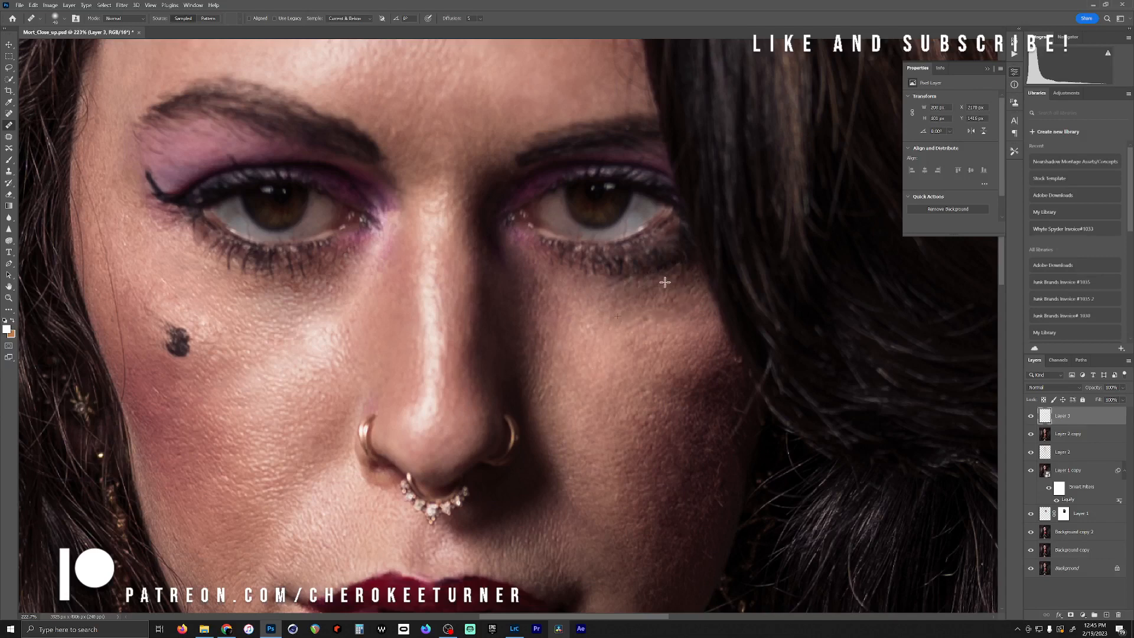
mouse_move(696, 319)
mouse_down()
mouse_move(622, 318)
mouse_move(618, 330)
mouse_move(670, 316)
mouse_move(617, 337)
mouse_up()
alt+click(661, 352)
On Layer 2 copy, use the Patch tool to smooth the small area just above the lit-side corner of the mouth
scroll(571, 406, down, 3)
click(1061, 440)
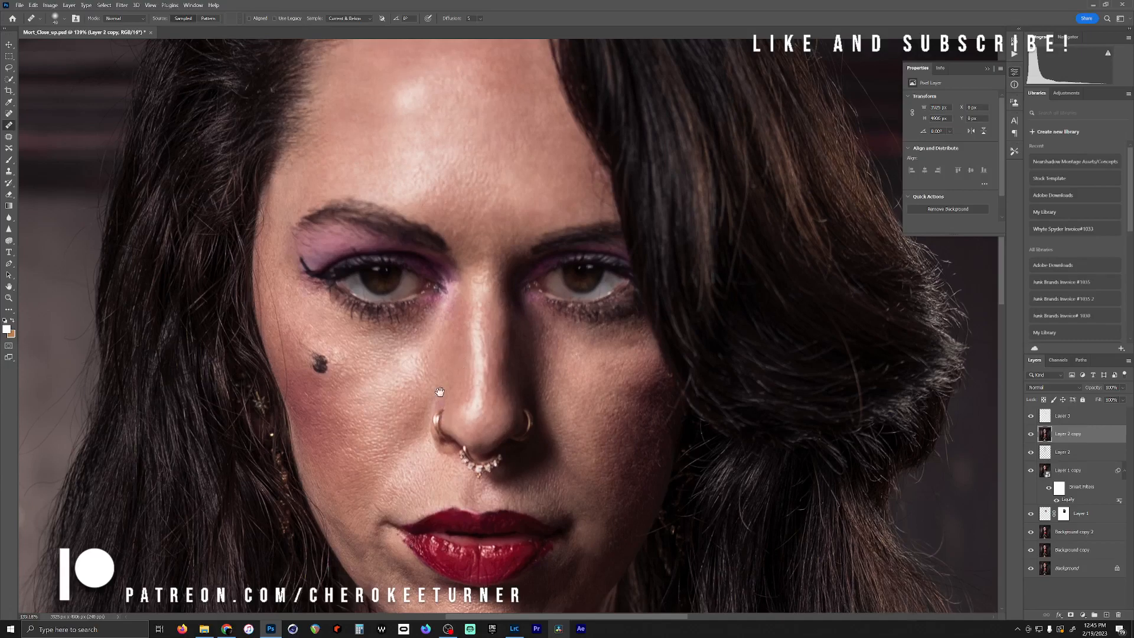
drag(465, 363, 581, 460)
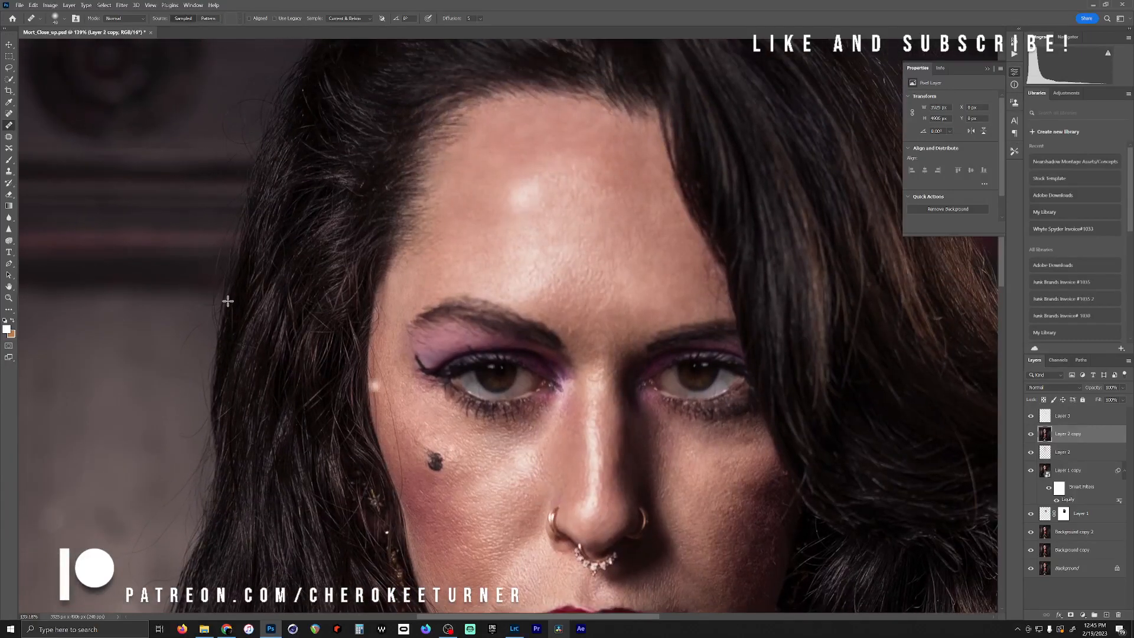
click(9, 137)
drag(493, 498, 556, 238)
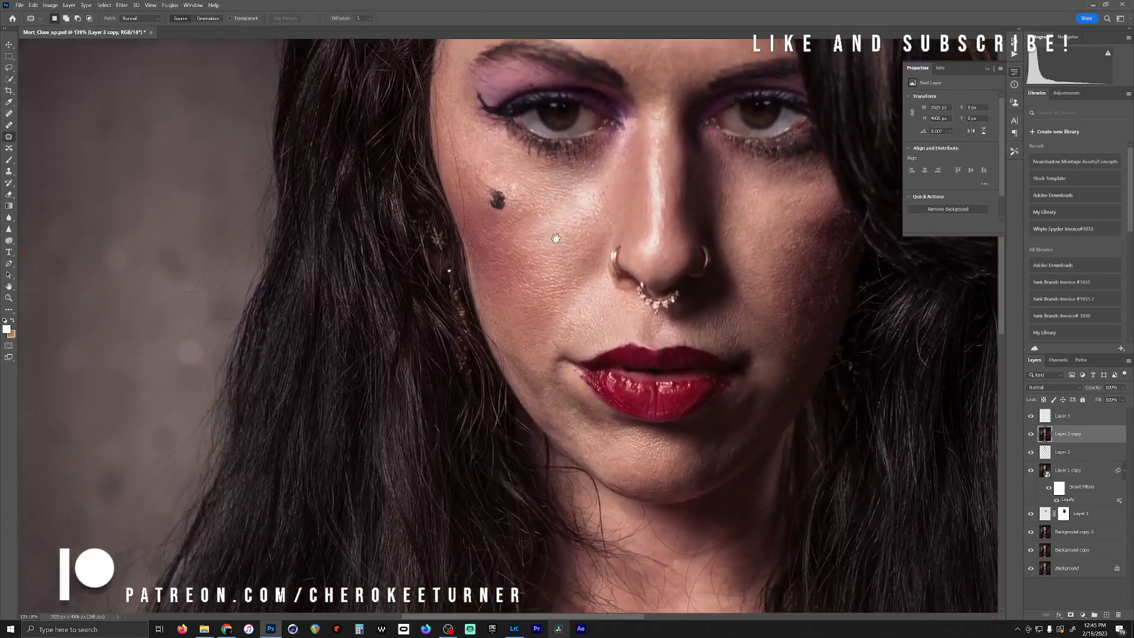
scroll(543, 335, up, 4)
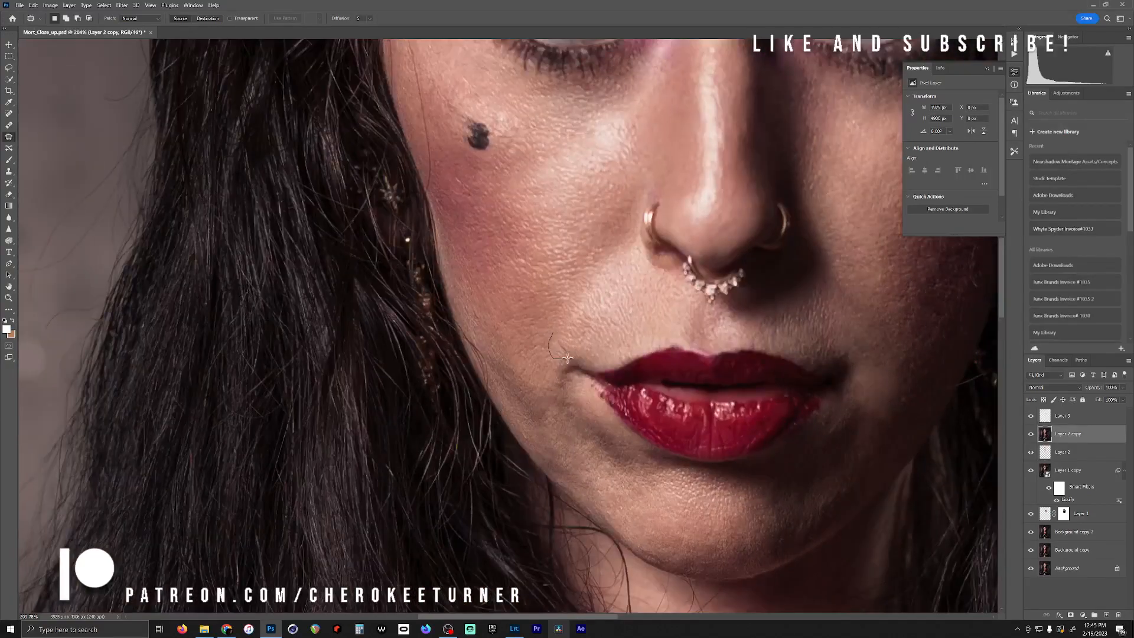
drag(567, 332, 559, 333)
drag(564, 345, 572, 328)
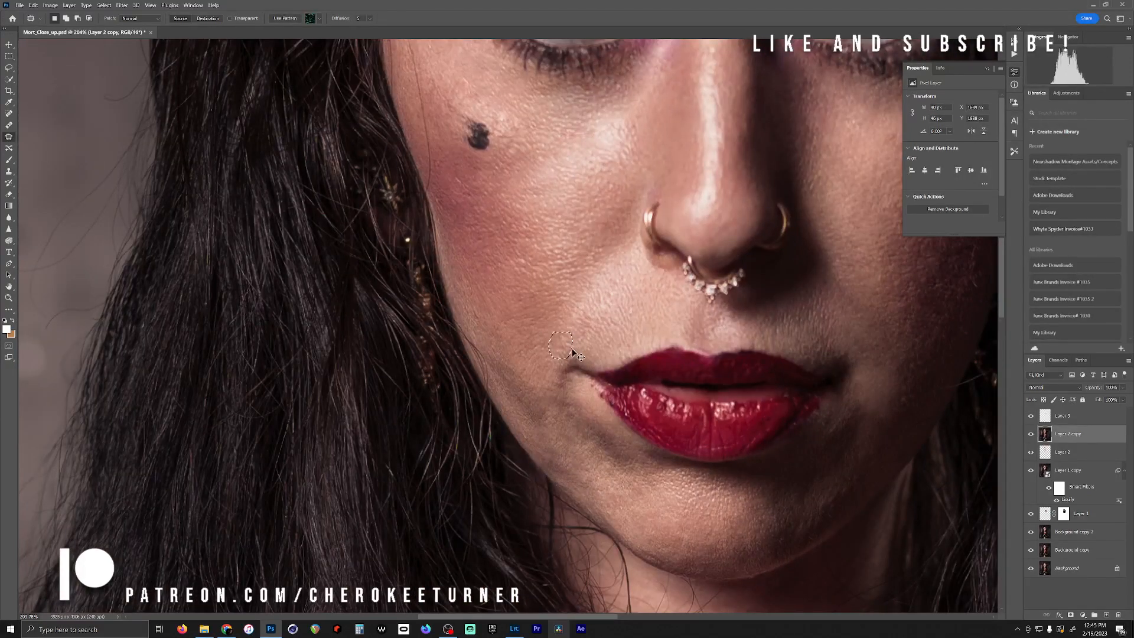
key(ctrl+d)
Patch the uneven strip of skin along the lit-side jawline beside the mouth
scroll(581, 264, down, 3)
scroll(582, 264, left, 2)
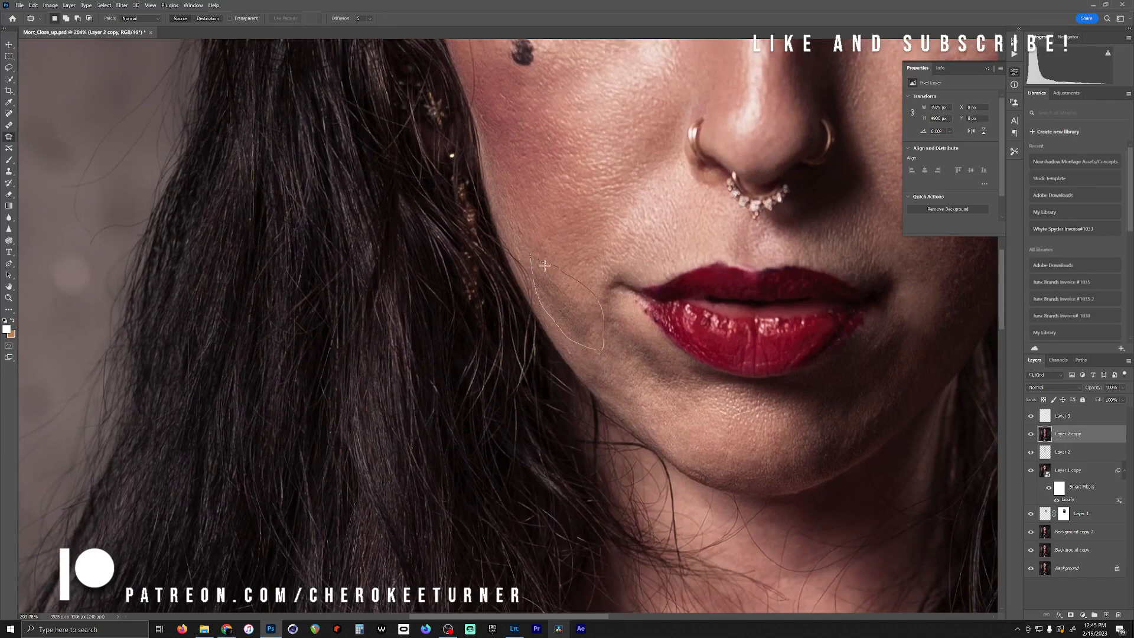
drag(544, 265, 531, 256)
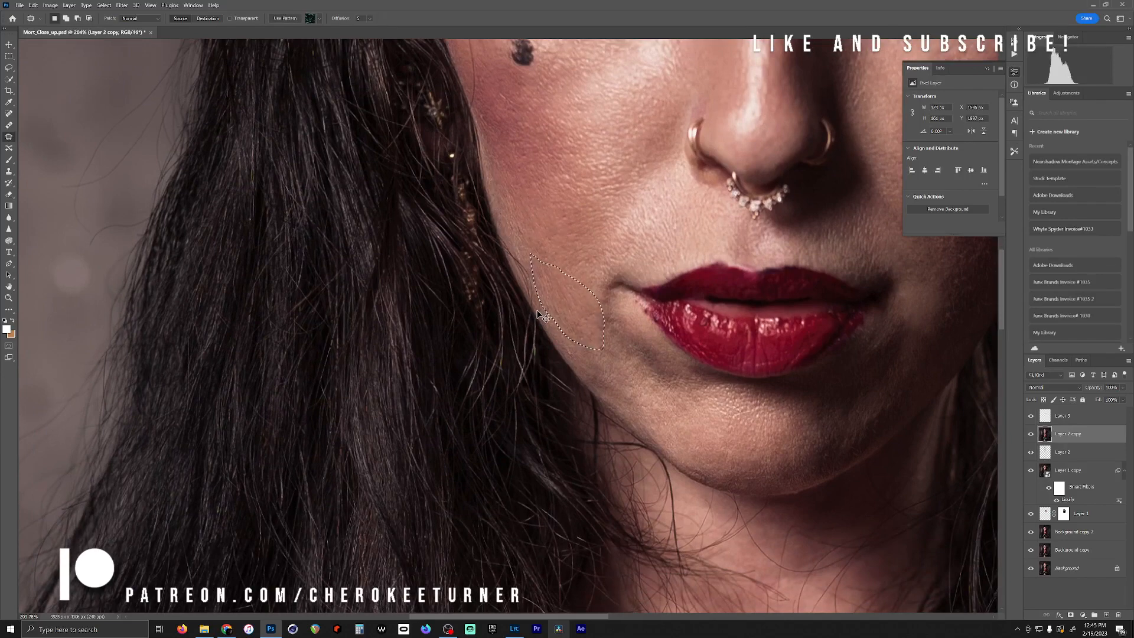
key(ctrl+d)
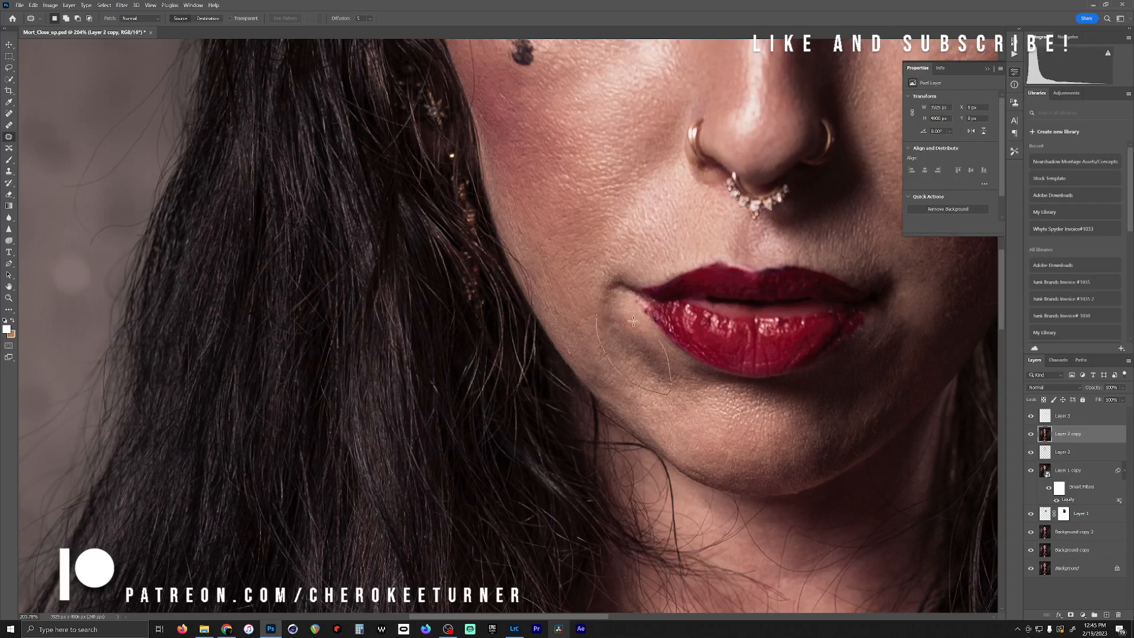
Patch the discoloured skin between the lit-side mouth corner and the chin, including the area just under the lower lip
drag(633, 349, 625, 375)
key(ctrl+d)
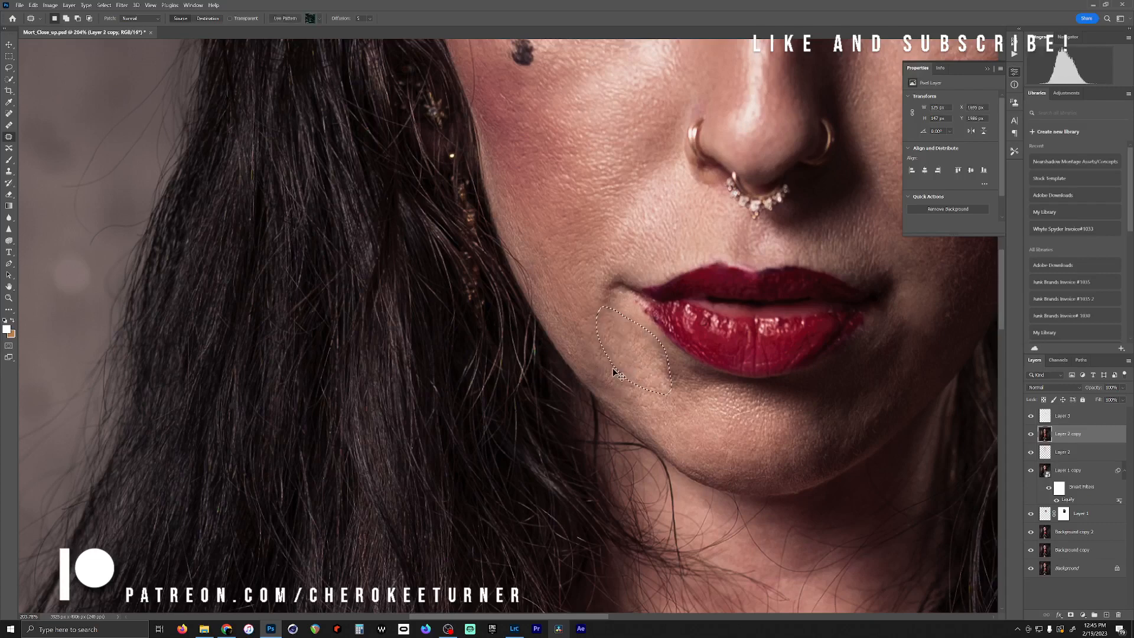
drag(698, 400, 658, 367)
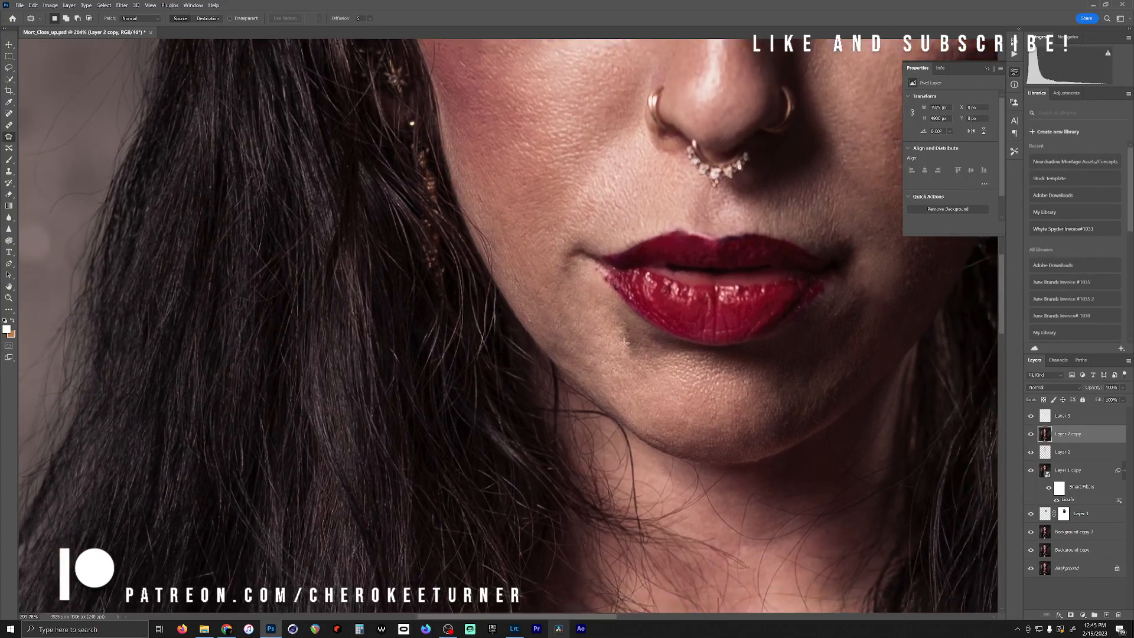
drag(620, 317, 618, 321)
mouse_move(638, 346)
mouse_down()
mouse_move(623, 376)
mouse_move(600, 364)
mouse_move(418, 382)
mouse_up()
key(ctrl+d)
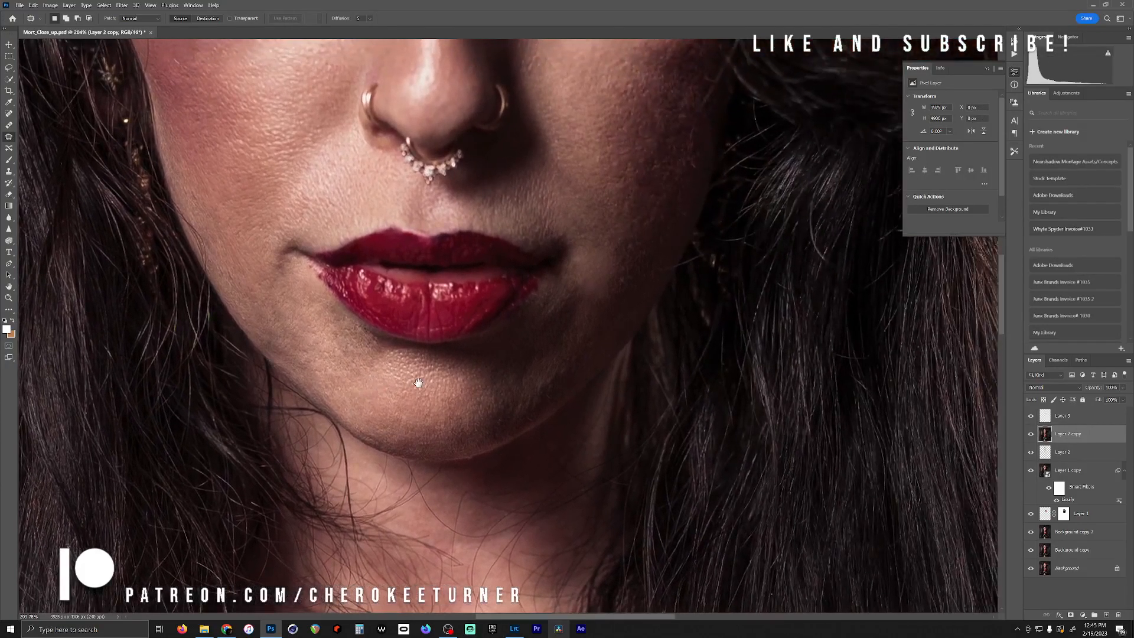
Patch the uneven skin below the mouth on the shadowed side of the chin
mouse_move(547, 316)
mouse_down()
mouse_move(525, 357)
mouse_move(586, 322)
mouse_move(589, 272)
mouse_move(616, 242)
mouse_move(567, 372)
mouse_up()
key(ctrl+d)
mouse_move(598, 330)
mouse_down()
mouse_move(577, 353)
mouse_move(643, 331)
mouse_up()
key(ctrl+d)
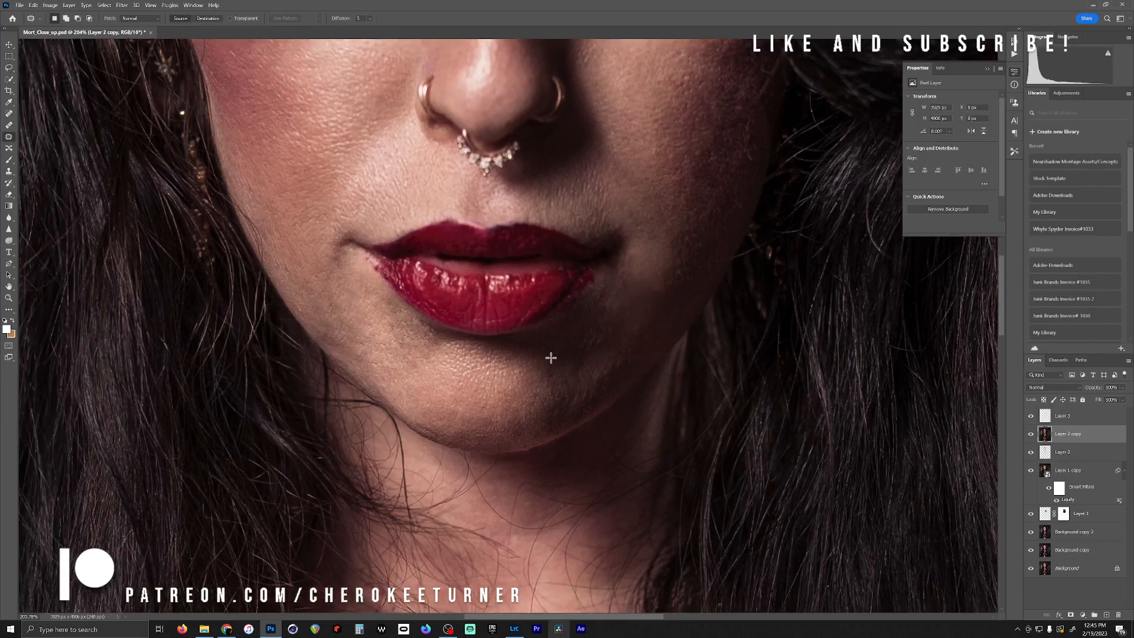
mouse_move(589, 376)
mouse_down()
mouse_move(575, 354)
mouse_move(555, 390)
mouse_up()
drag(569, 366, 609, 345)
key(ctrl+d)
drag(582, 392, 580, 395)
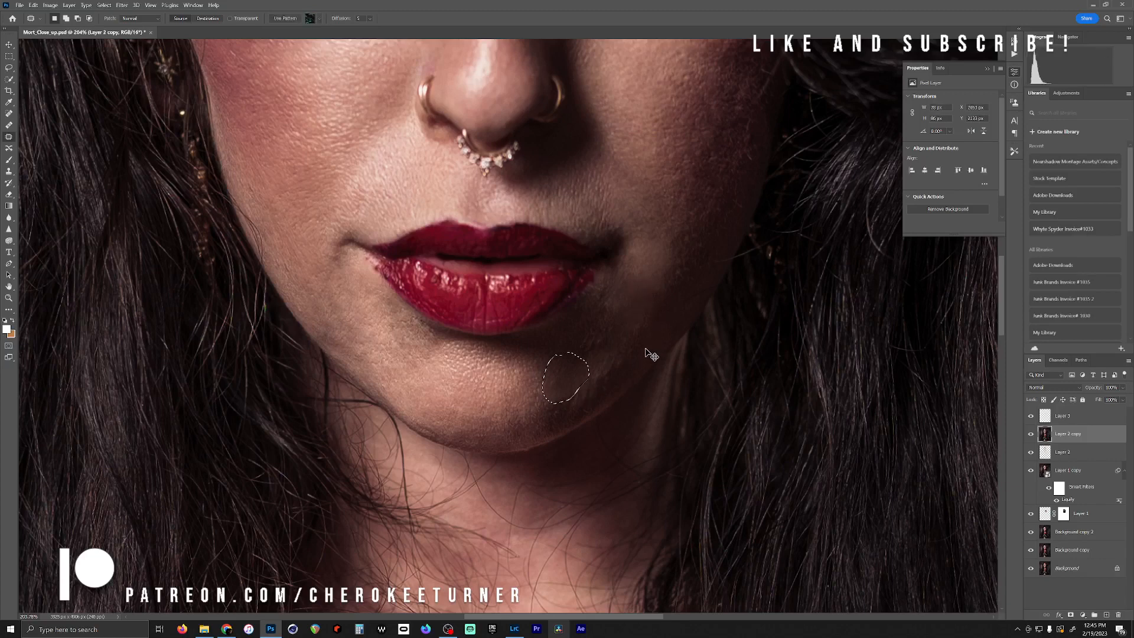
key(ctrl+d)
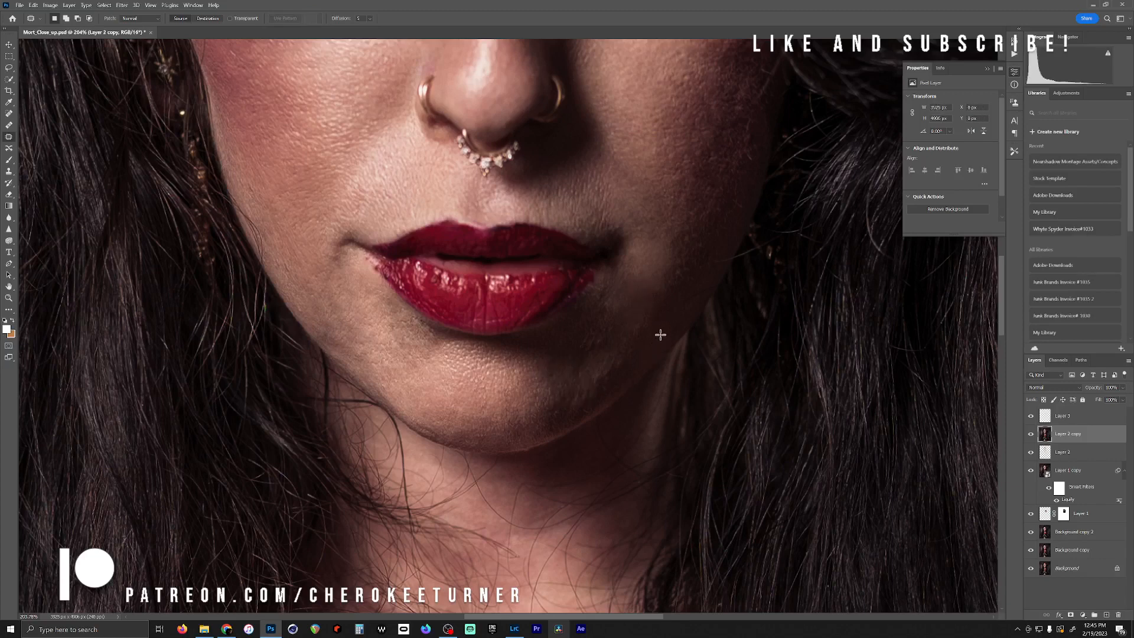
Patch the rough spots on the shadowed lower cheek beside the mouth, using cleaner neighbouring skin
mouse_move(602, 285)
mouse_down()
mouse_move(543, 340)
mouse_move(590, 325)
mouse_up()
drag(590, 332, 589, 339)
drag(590, 297, 555, 333)
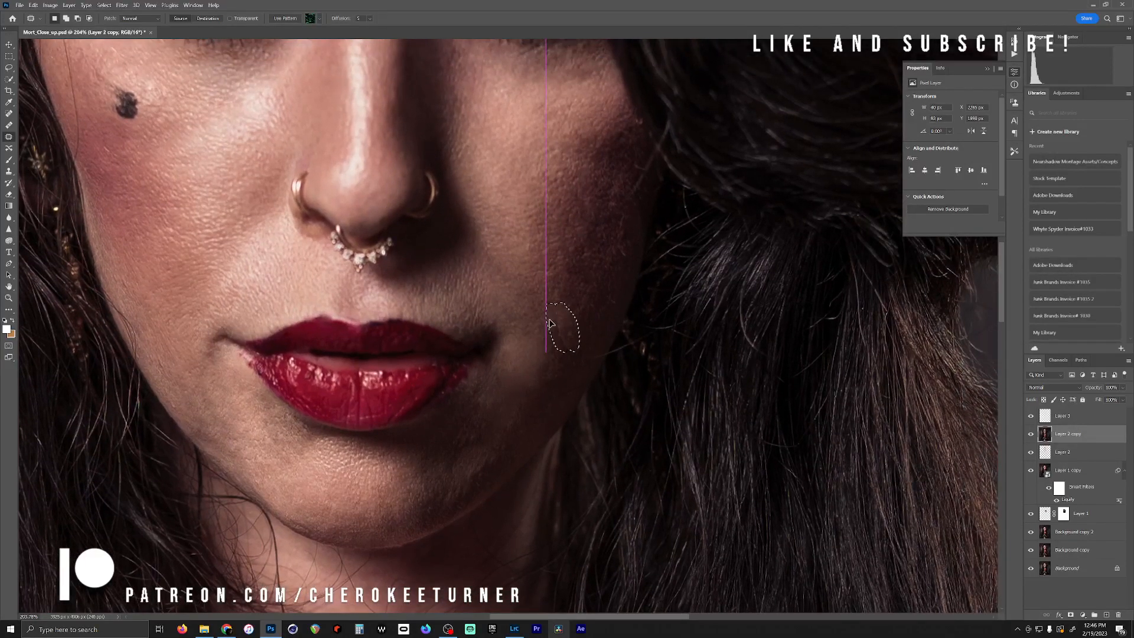
mouse_move(590, 302)
mouse_down()
mouse_move(539, 328)
mouse_move(537, 297)
mouse_move(517, 328)
mouse_up()
key(ctrl+d)
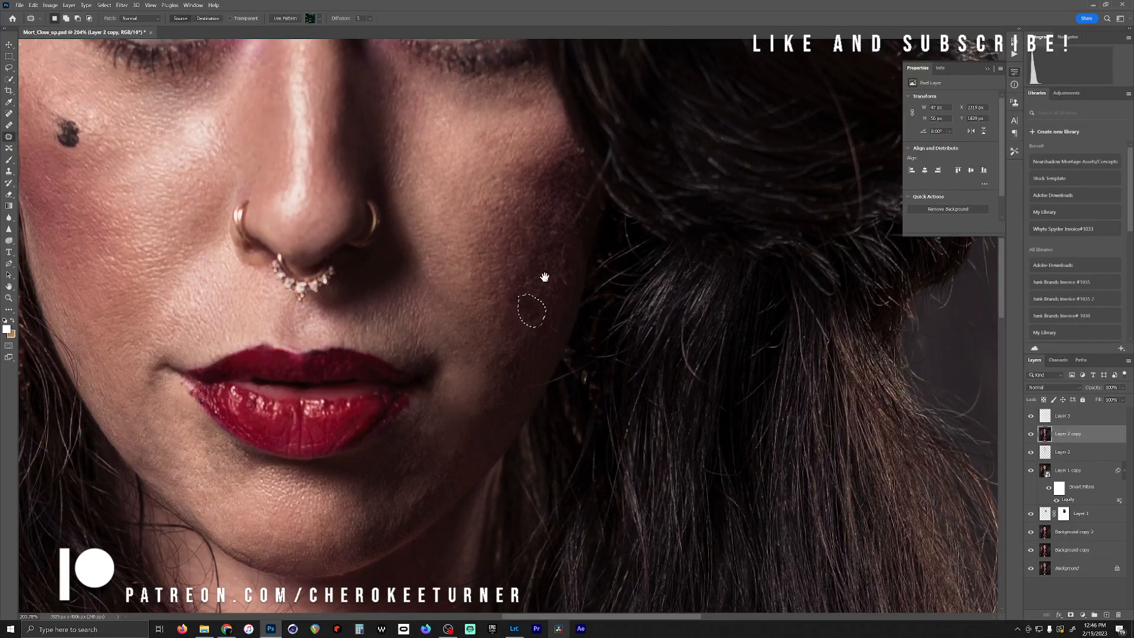
Patch the blotchy texture along the blush area of the shadowed cheek, working upward from the jaw
drag(544, 274, 514, 306)
key(ctrl+d)
mouse_move(533, 260)
mouse_down()
mouse_move(507, 248)
mouse_move(504, 313)
mouse_up()
key(ctrl+d)
mouse_move(520, 268)
mouse_down()
mouse_move(485, 250)
mouse_move(487, 307)
mouse_move(502, 304)
mouse_move(505, 261)
mouse_move(471, 281)
mouse_move(452, 340)
mouse_up()
key(ctrl+d)
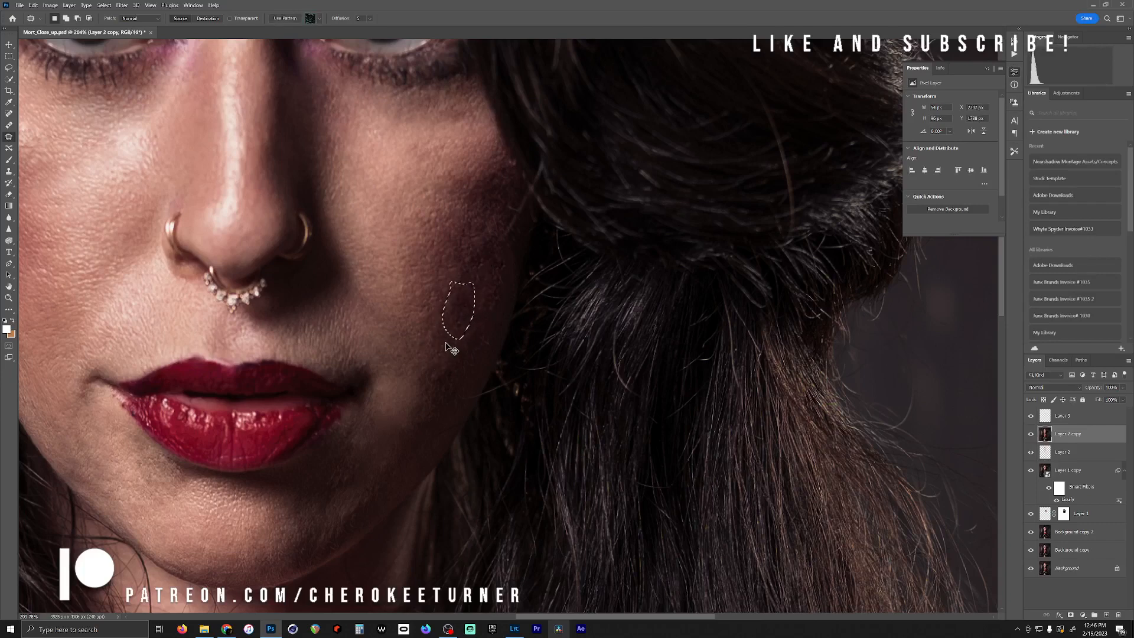
key(ctrl+d)
drag(422, 285, 399, 328)
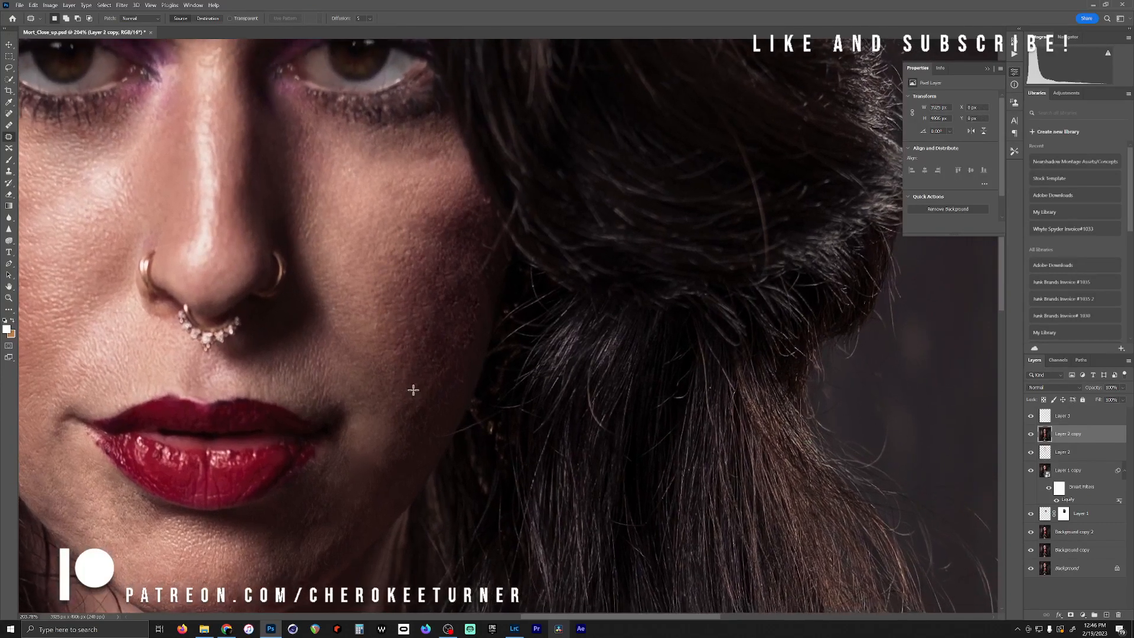
drag(460, 375, 413, 401)
key(ctrl+d)
Replace the bright hot spot on the upper forehead with skin from just below it using the Patch tool
drag(367, 391, 741, 351)
drag(904, 369, 927, 412)
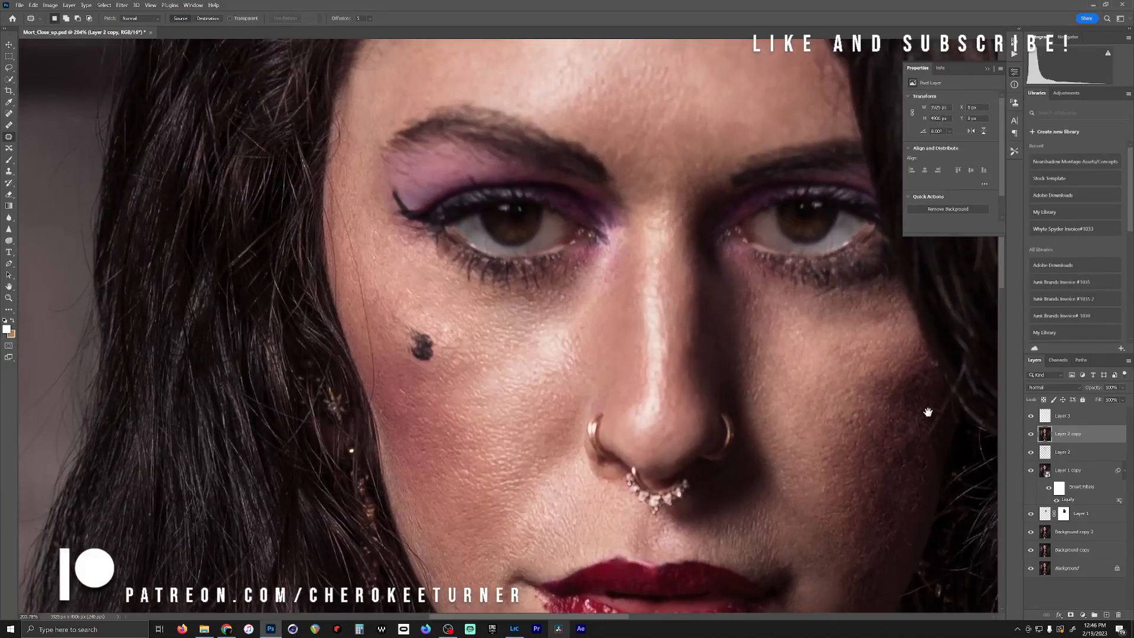
drag(485, 317, 546, 579)
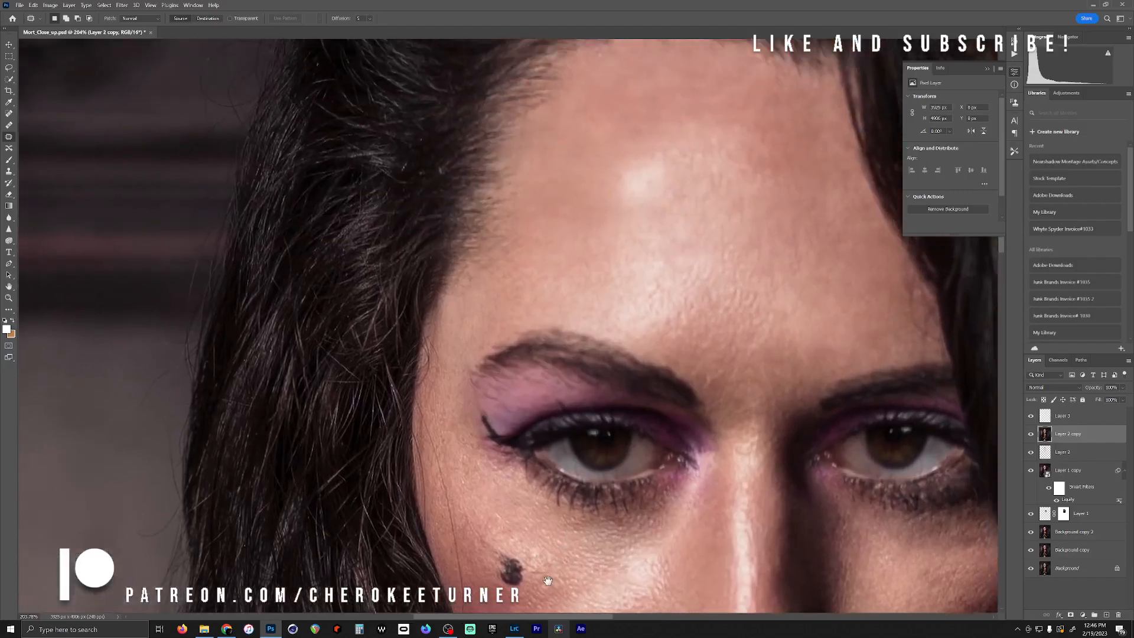
mouse_move(646, 160)
mouse_down()
mouse_move(590, 327)
mouse_move(597, 417)
mouse_move(582, 302)
mouse_up()
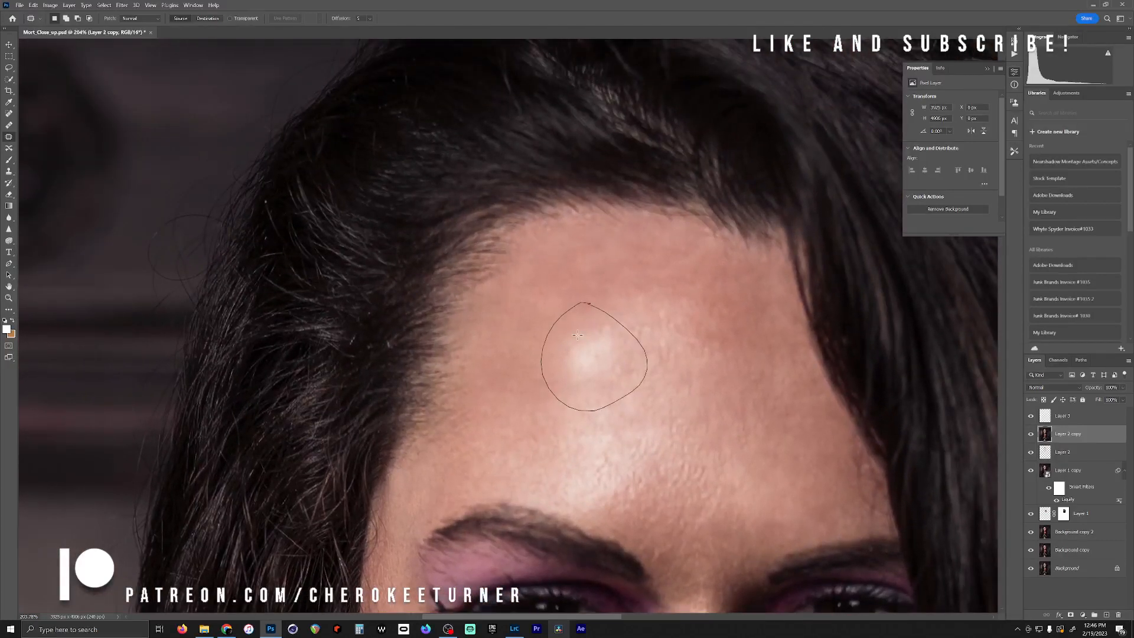
drag(582, 374, 569, 428)
key(ctrl+d)
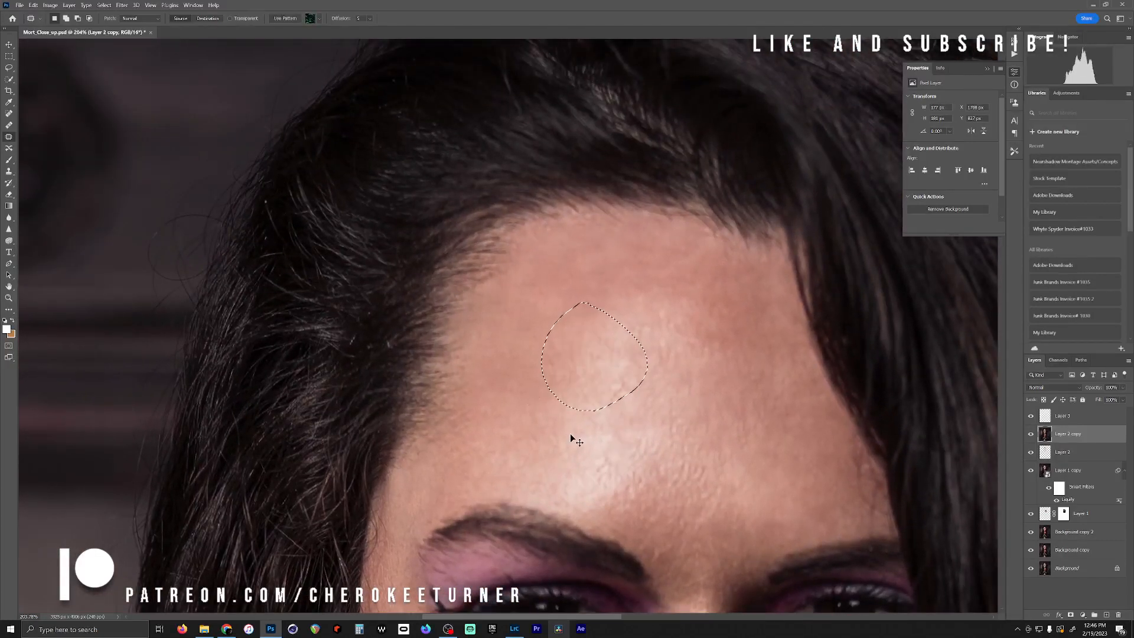
Patch the remaining uneven shiny areas in the middle of the forehead
drag(706, 331, 568, 321)
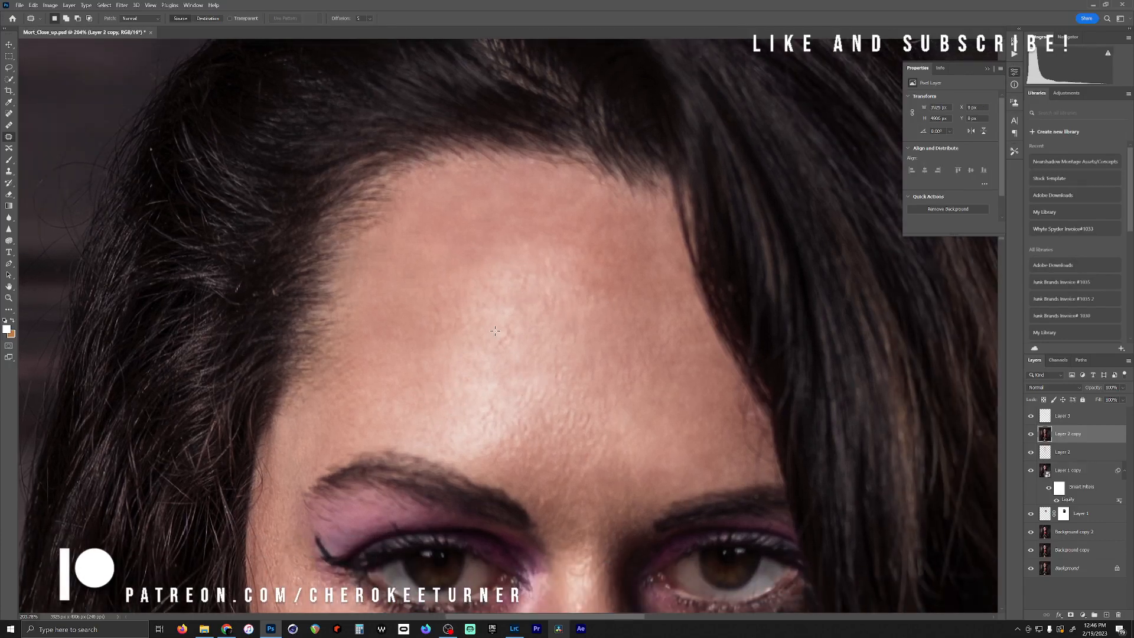
mouse_move(516, 326)
mouse_down()
mouse_move(531, 382)
mouse_move(539, 365)
mouse_up()
key(ctrl+d)
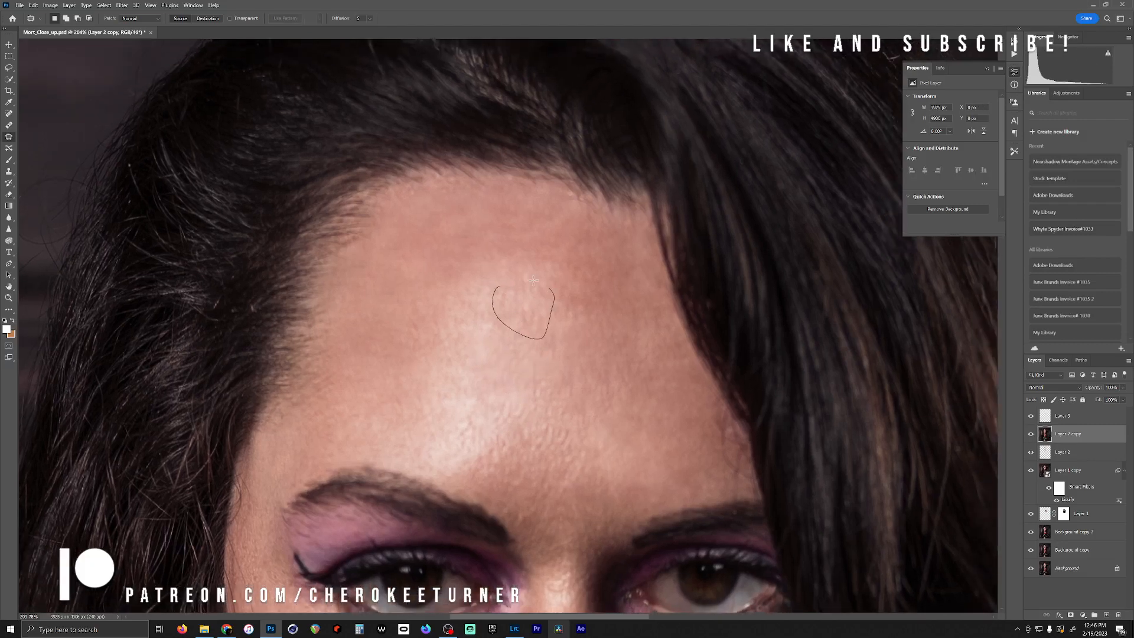
drag(533, 279, 502, 284)
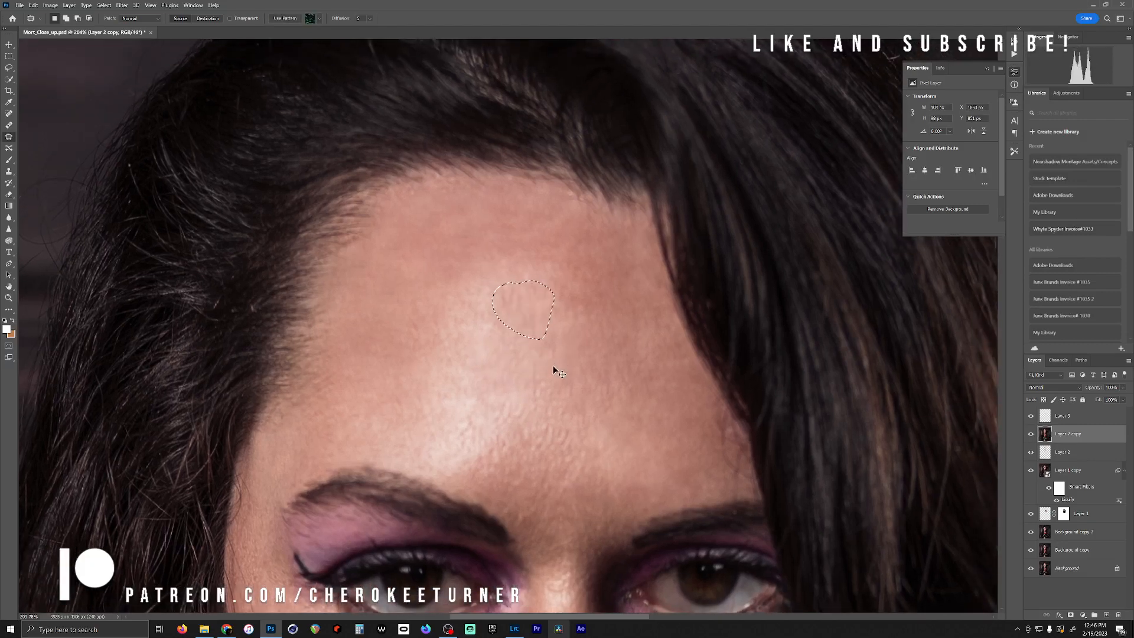
key(ctrl+d)
Patch the uneven skin on the upper shadowed cheek below the eye
drag(577, 376, 564, 222)
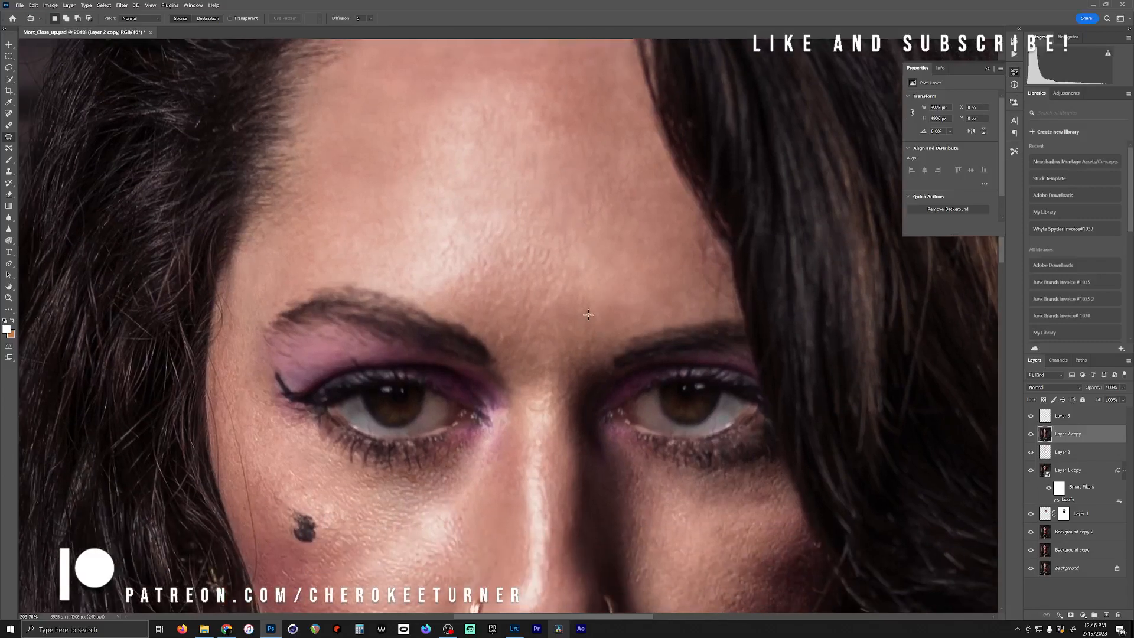
scroll(589, 314, down, 7)
drag(589, 336, 566, 248)
drag(583, 314, 575, 352)
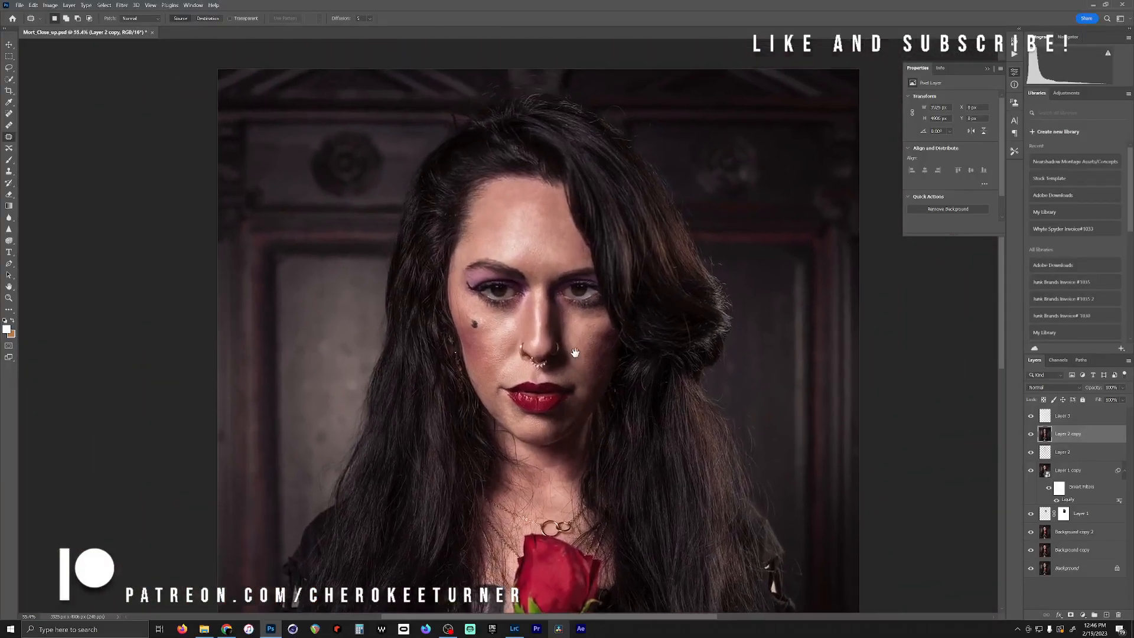
scroll(575, 352, up, 6)
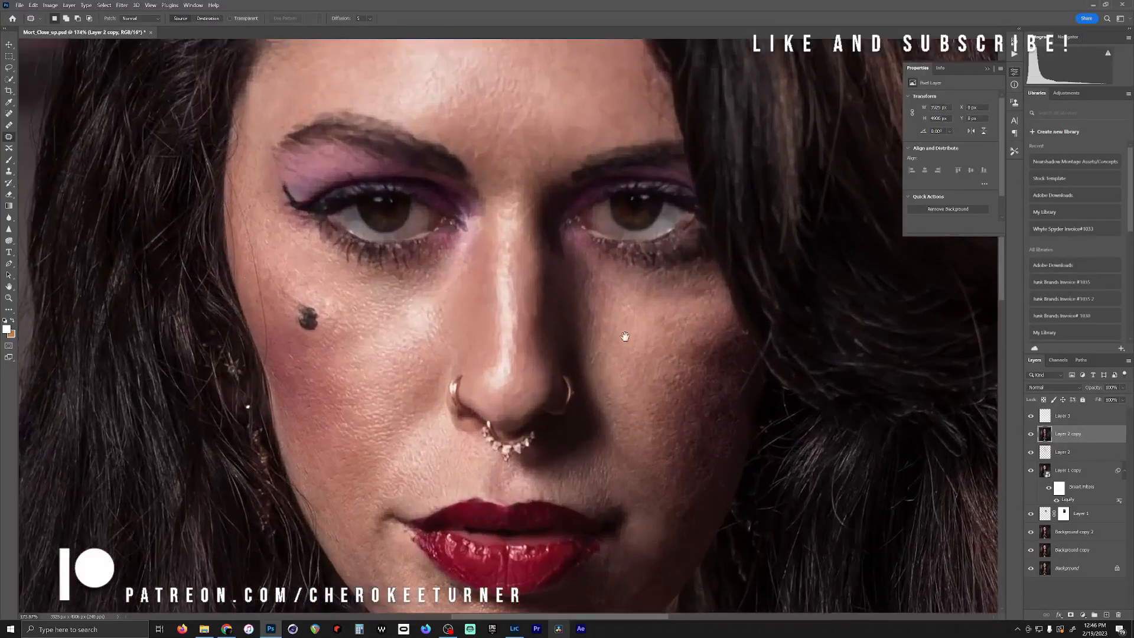
scroll(625, 336, up, 2)
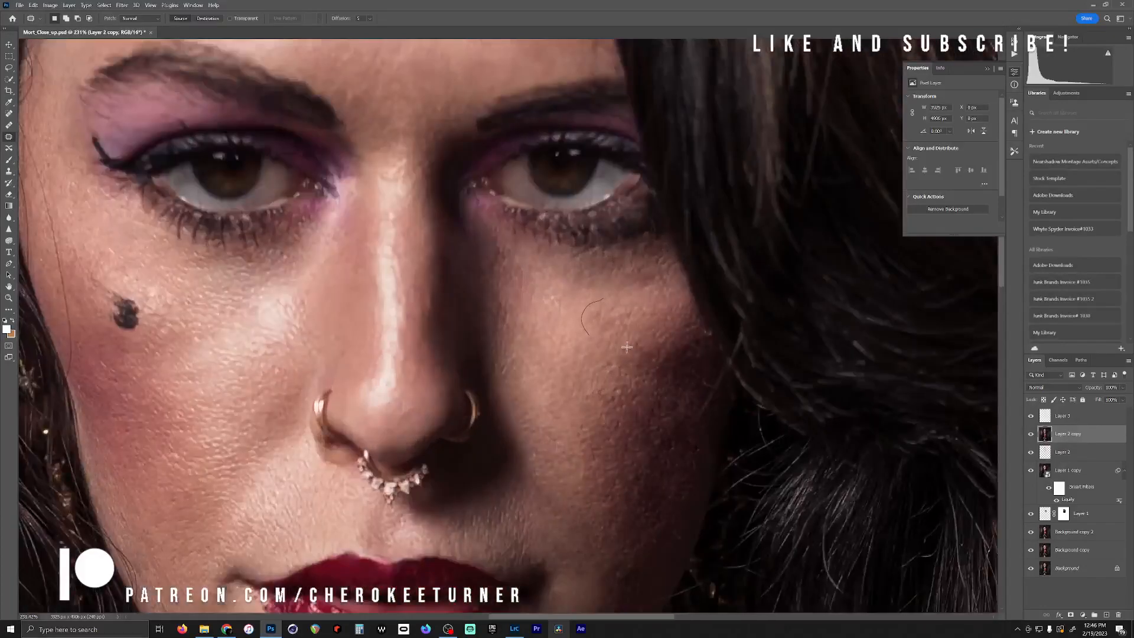
drag(626, 347, 605, 300)
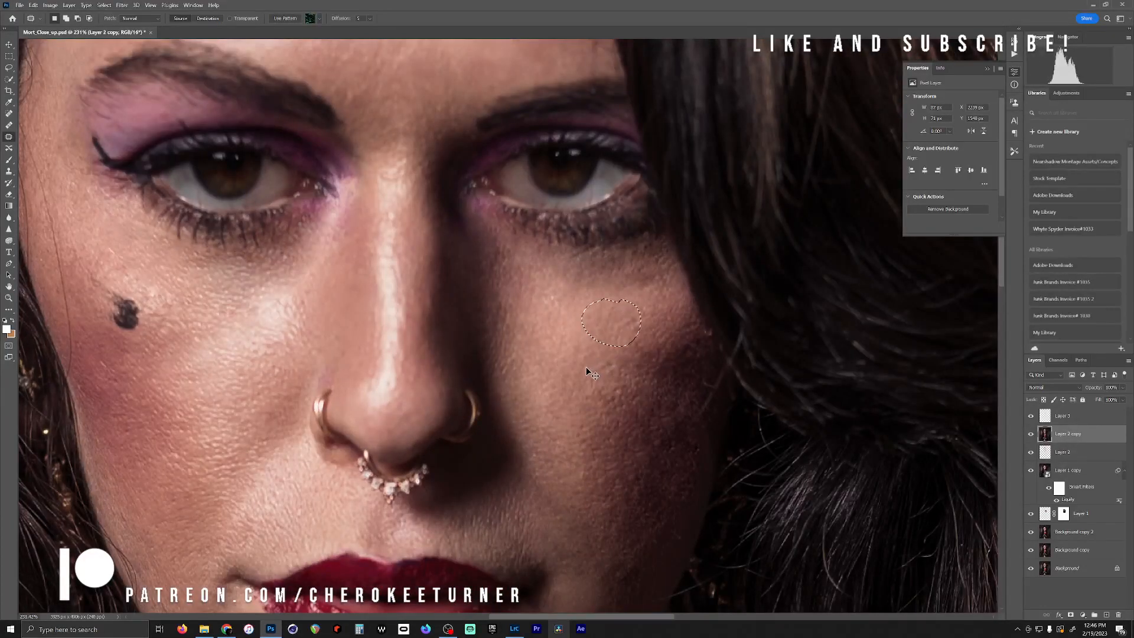
key(ctrl+d)
mouse_move(656, 268)
mouse_down()
mouse_move(638, 267)
mouse_move(646, 331)
mouse_move(628, 359)
mouse_up()
key(ctrl+d)
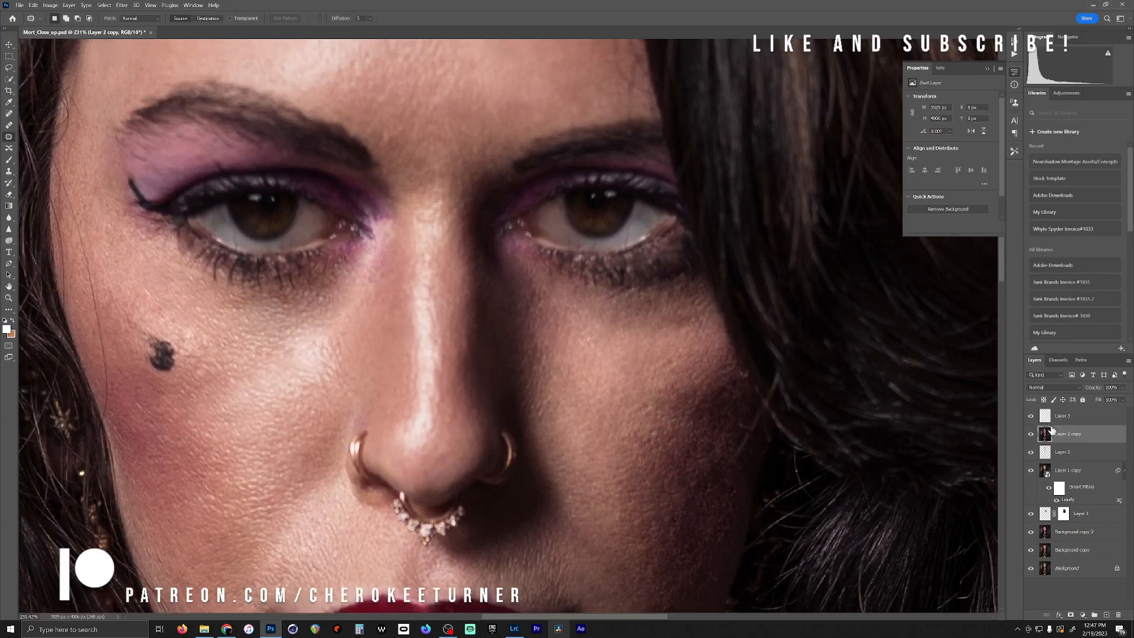
Heal the small bumps and uneven spots on the upper shadowed cheek with the Healing Brush on Layer 3
click(1063, 416)
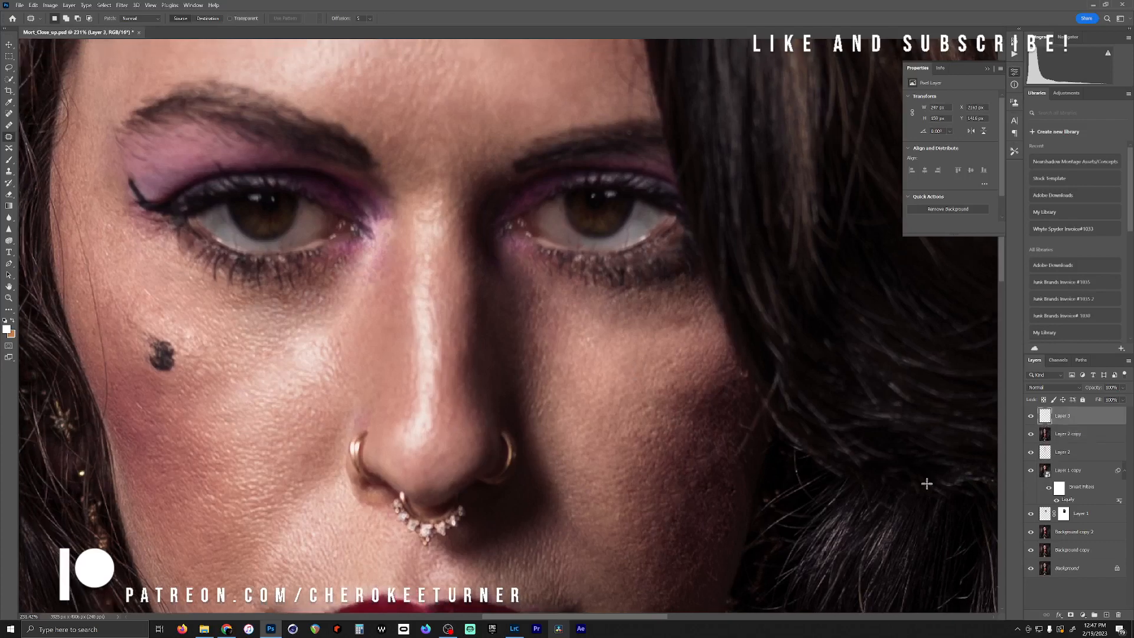
click(10, 126)
key(bracketright)
drag(671, 363, 687, 353)
drag(685, 329, 676, 333)
drag(655, 393, 646, 391)
alt+click(638, 366)
drag(694, 330, 679, 333)
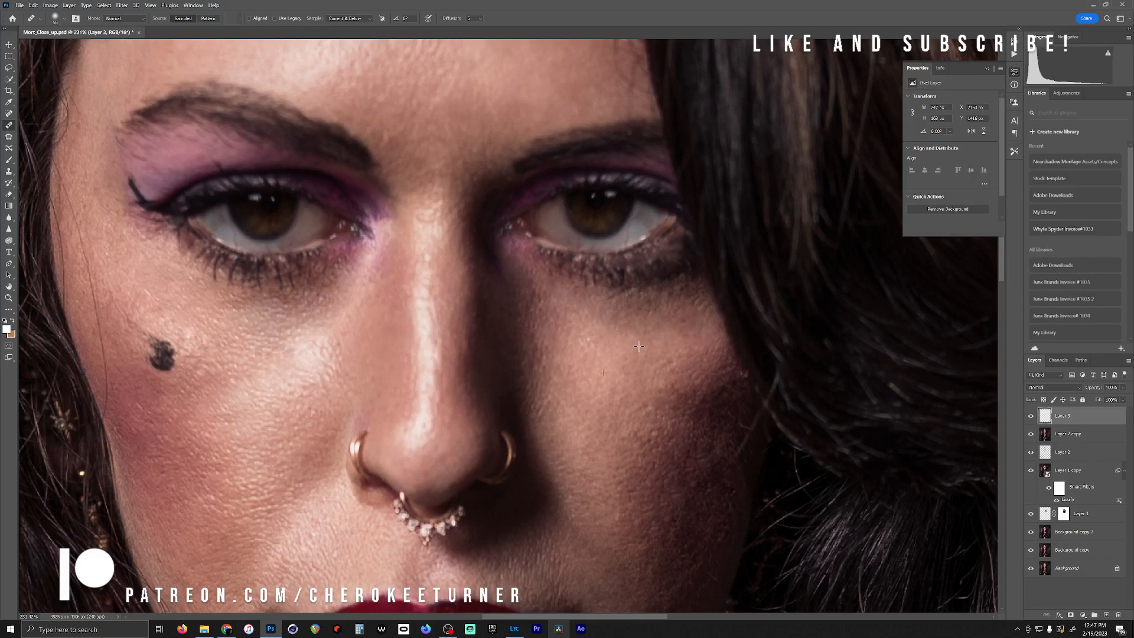
alt+click(671, 351)
click(695, 324)
Heal the uneven skin texture around the dark beauty mark on the lit cheek with nearby sampled skin
mouse_move(443, 349)
mouse_down()
mouse_move(497, 360)
mouse_move(585, 293)
mouse_up()
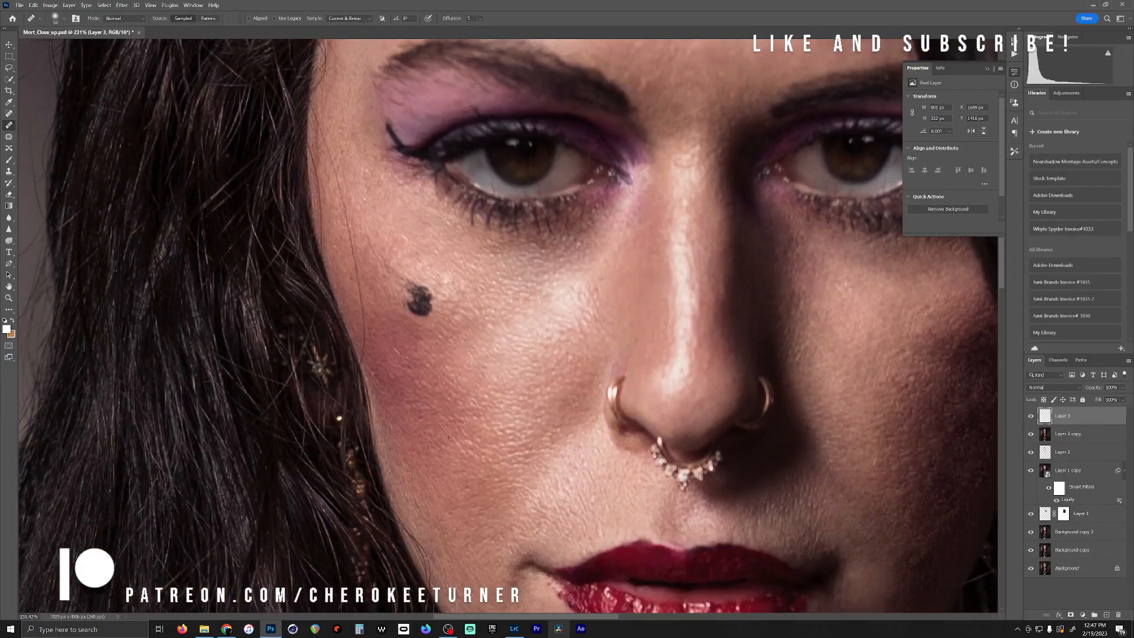
drag(472, 361, 466, 377)
alt+click(477, 346)
drag(452, 336, 437, 326)
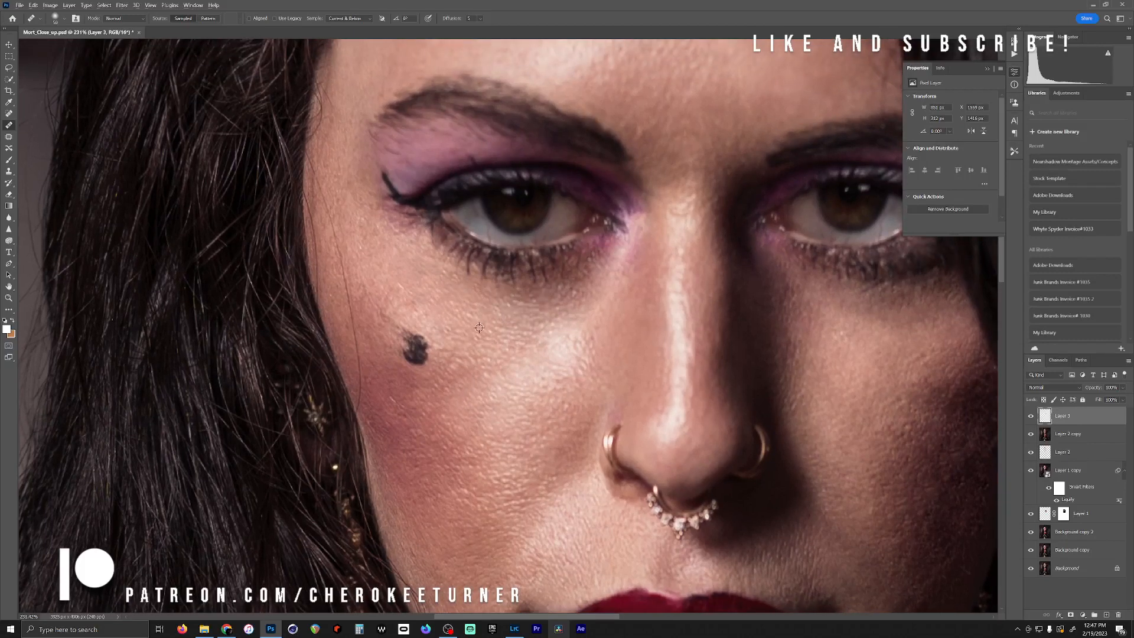
Heal the remaining small spots on the upper forehead with the Healing Brush
drag(327, 205, 367, 481)
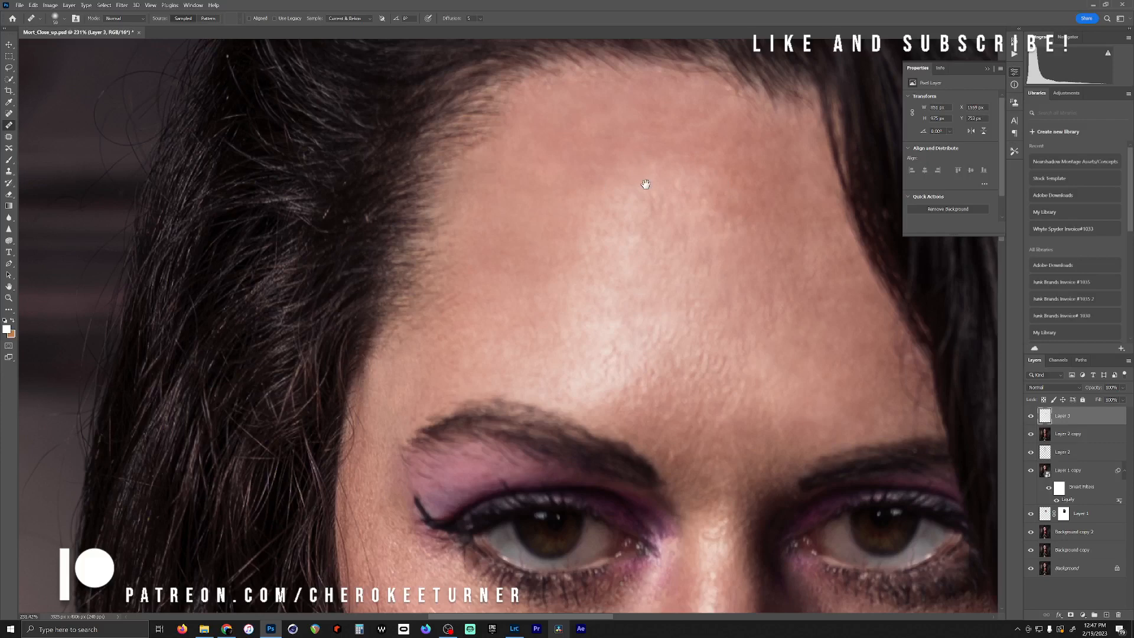
drag(610, 163, 589, 192)
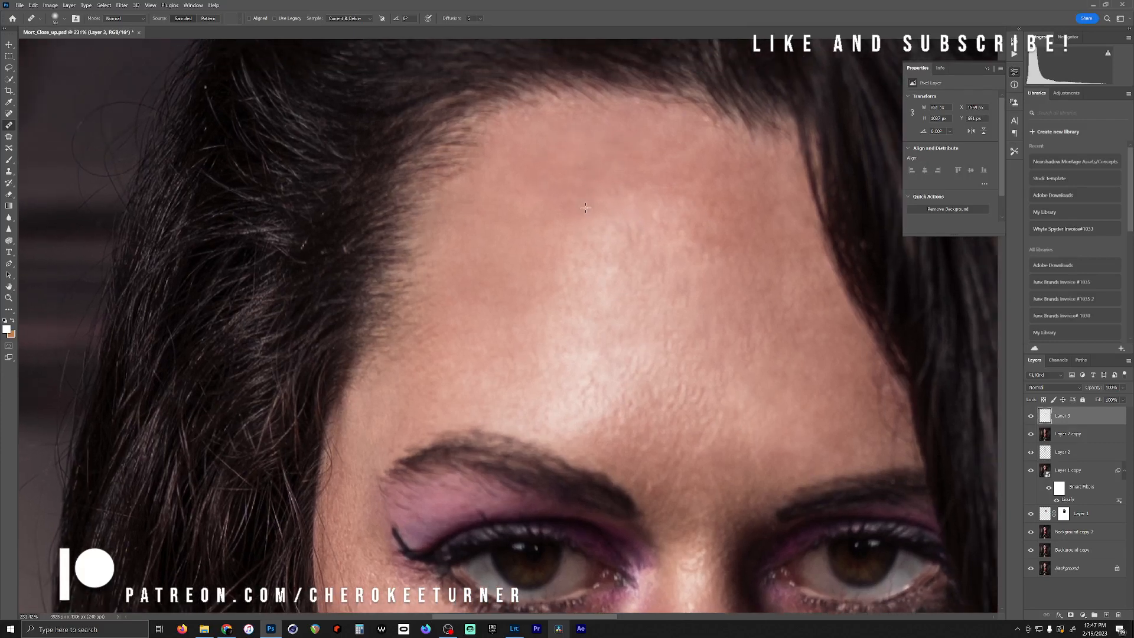
drag(604, 225, 570, 118)
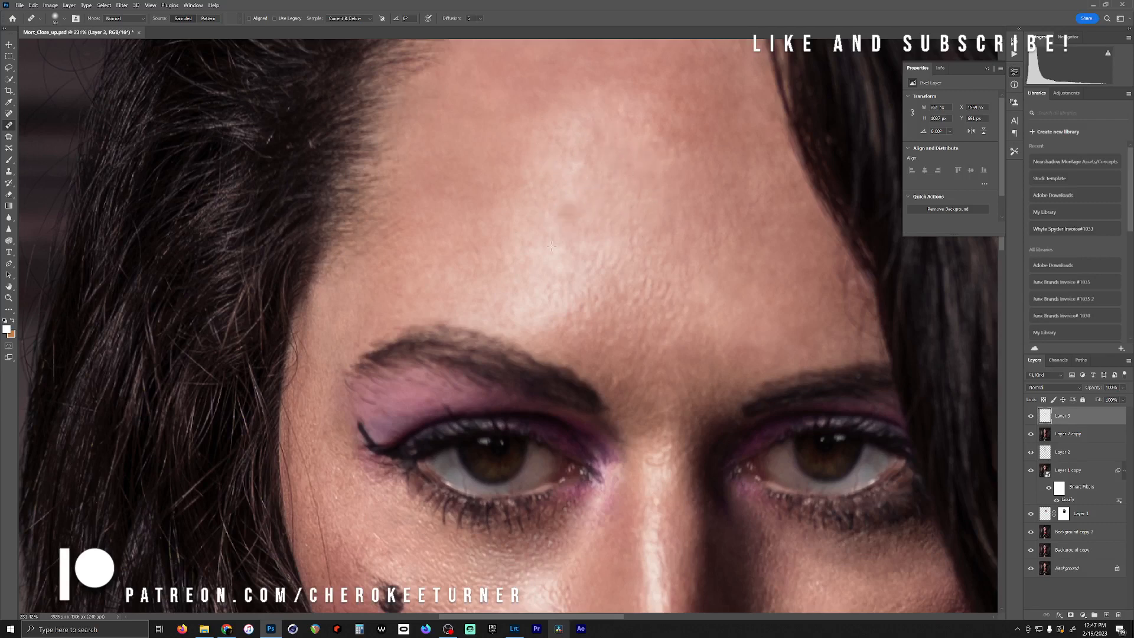
drag(646, 253, 590, 182)
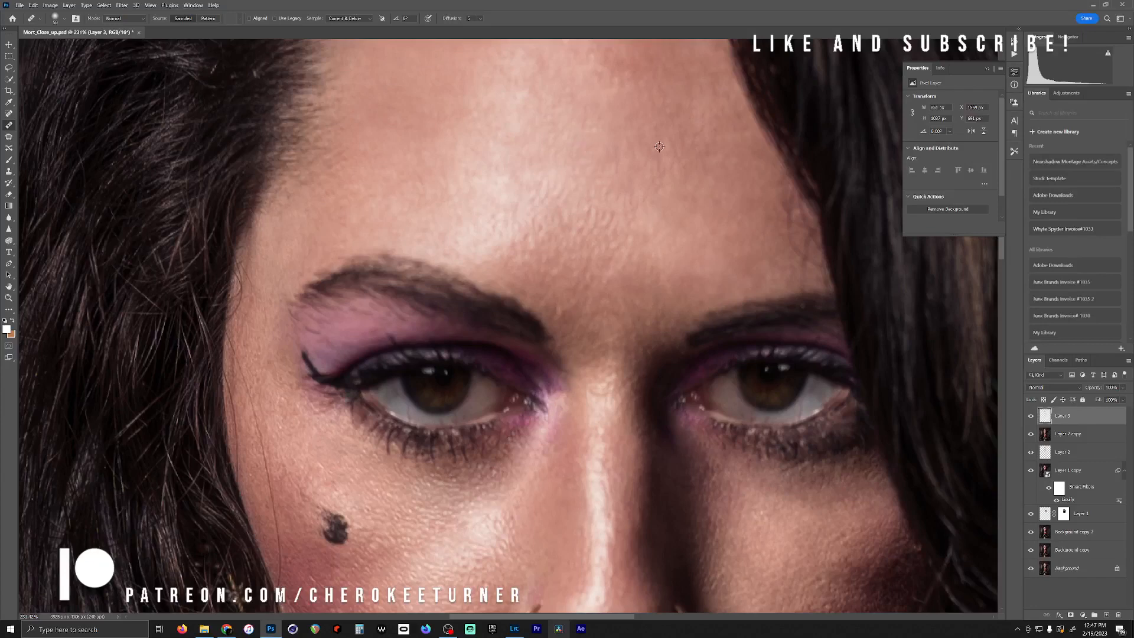
Examine the retouched face and forehead at several magnifications, from the whole portrait to close-ups, for remaining skin flaws
scroll(642, 202, down, 6)
drag(677, 324, 576, 271)
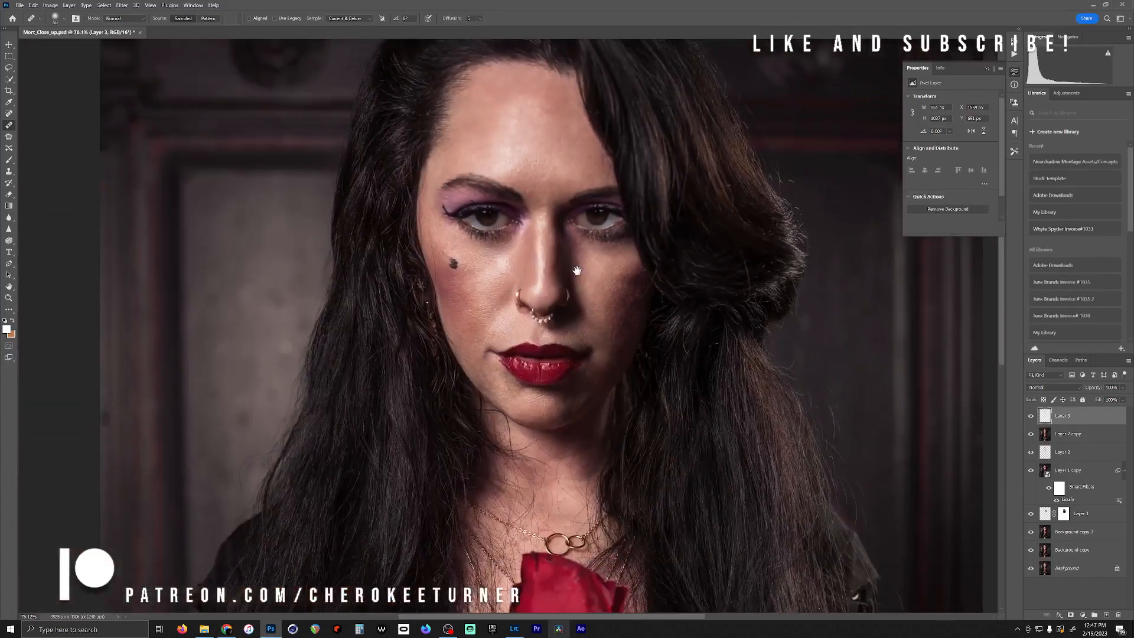
scroll(577, 271, down, 4)
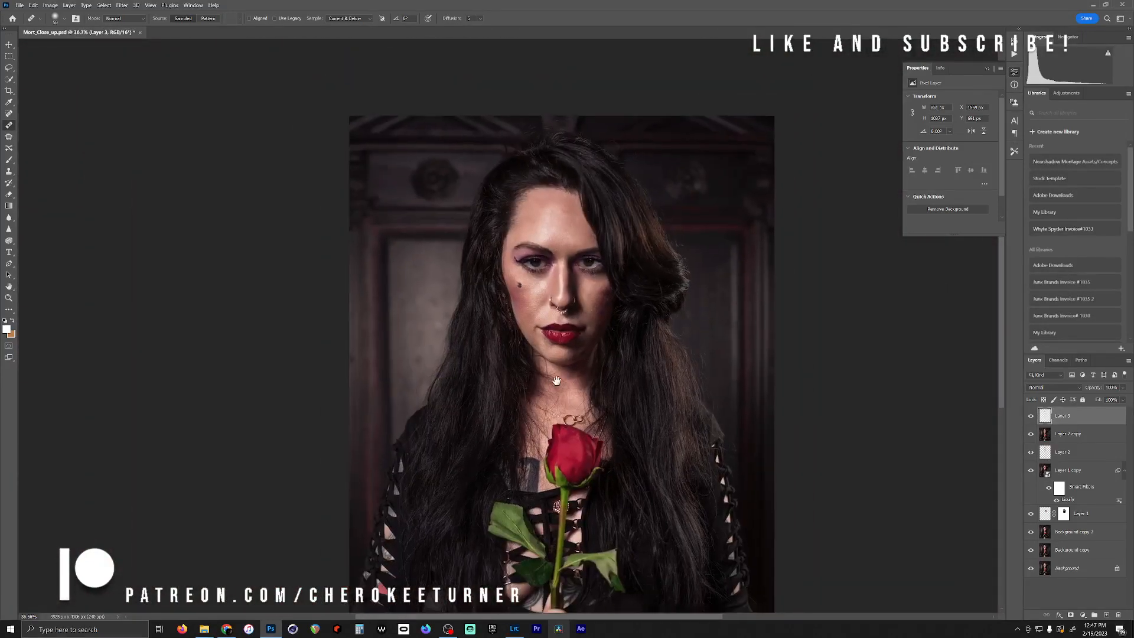
mouse_move(556, 381)
mouse_down()
mouse_move(564, 263)
mouse_move(563, 367)
mouse_up()
scroll(564, 330, down, 2)
scroll(569, 253, up, 5)
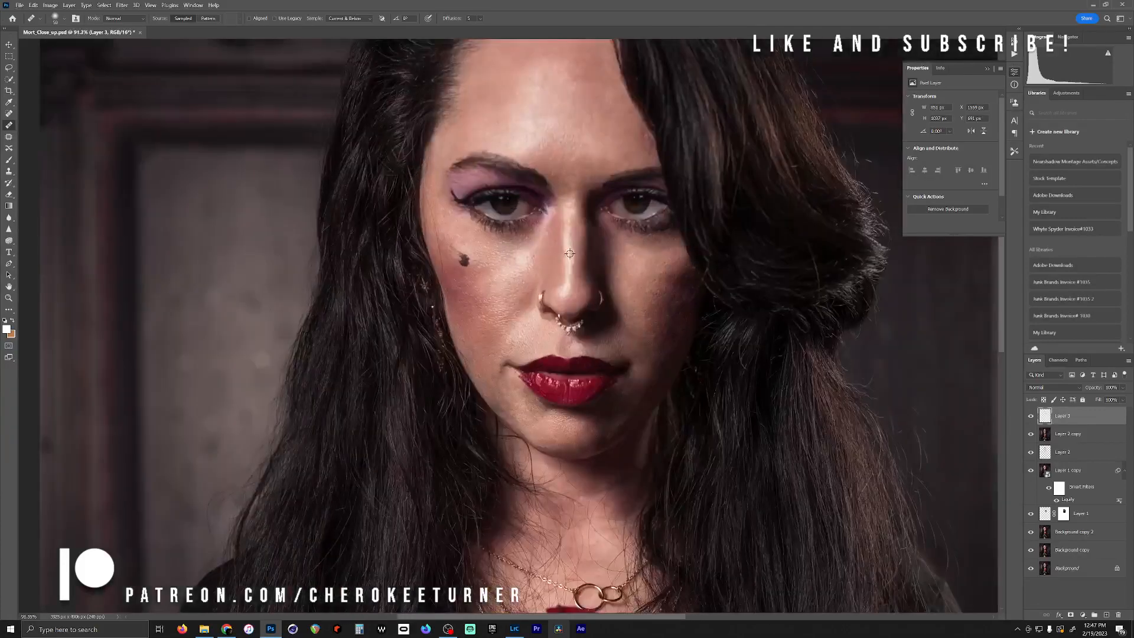
scroll(569, 253, up, 1)
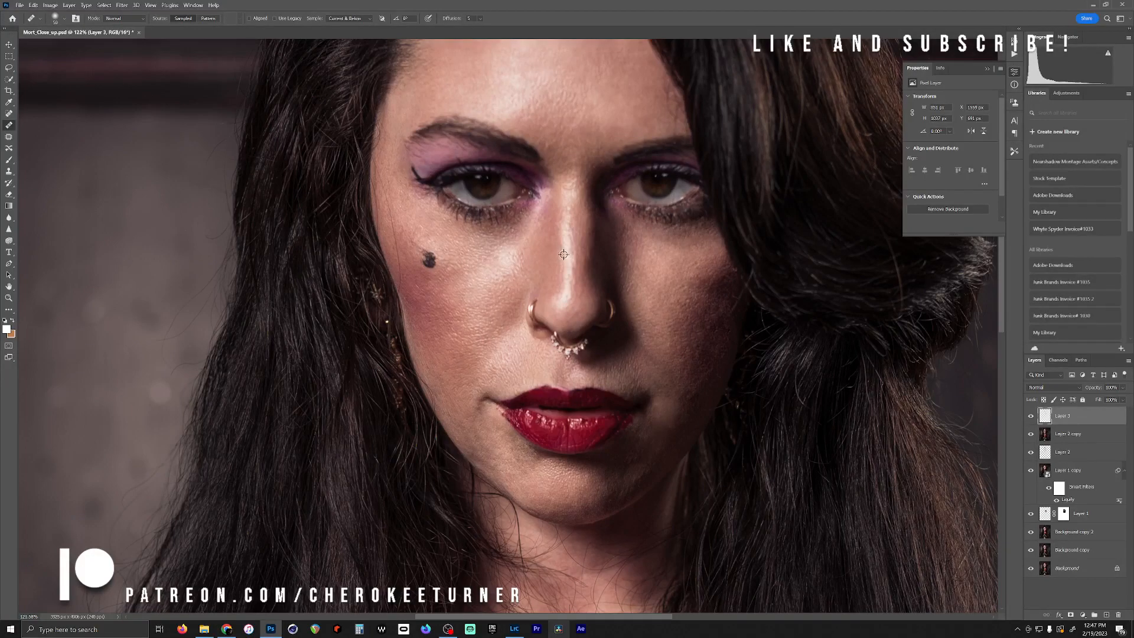
scroll(561, 265, down, 4)
scroll(577, 246, up, 5)
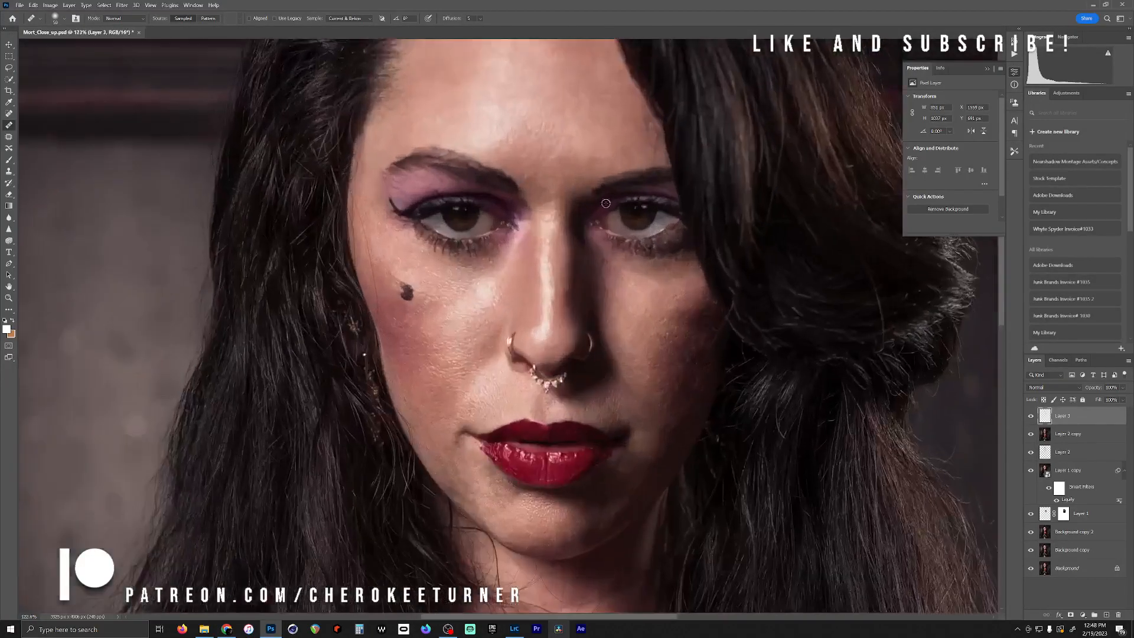
drag(598, 159, 573, 286)
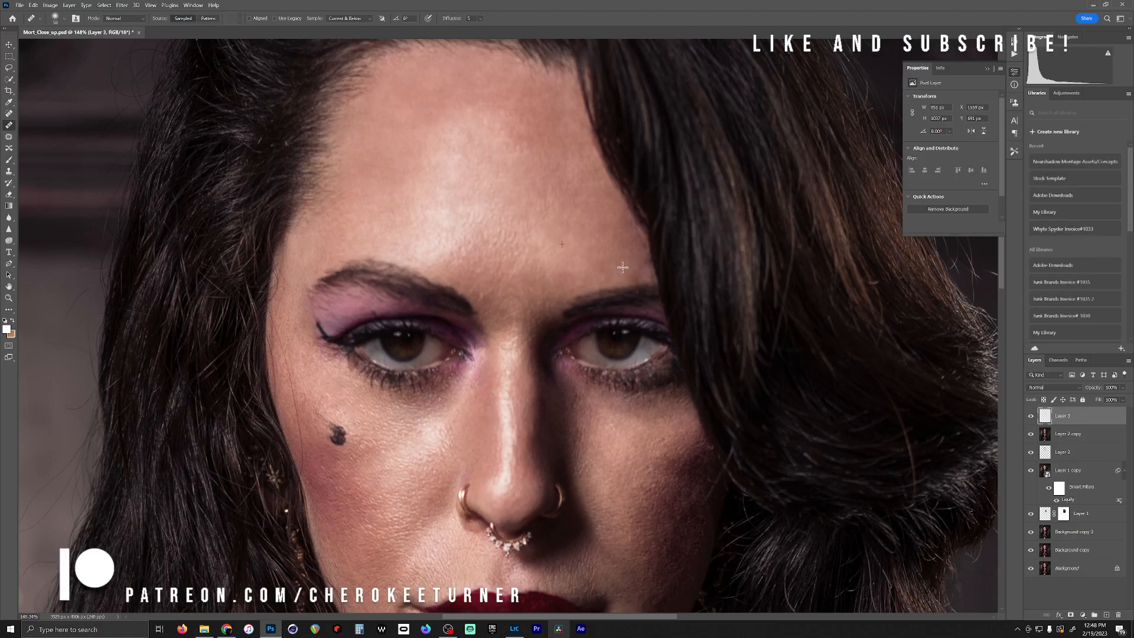
scroll(534, 231, down, 3)
scroll(528, 232, down, 2)
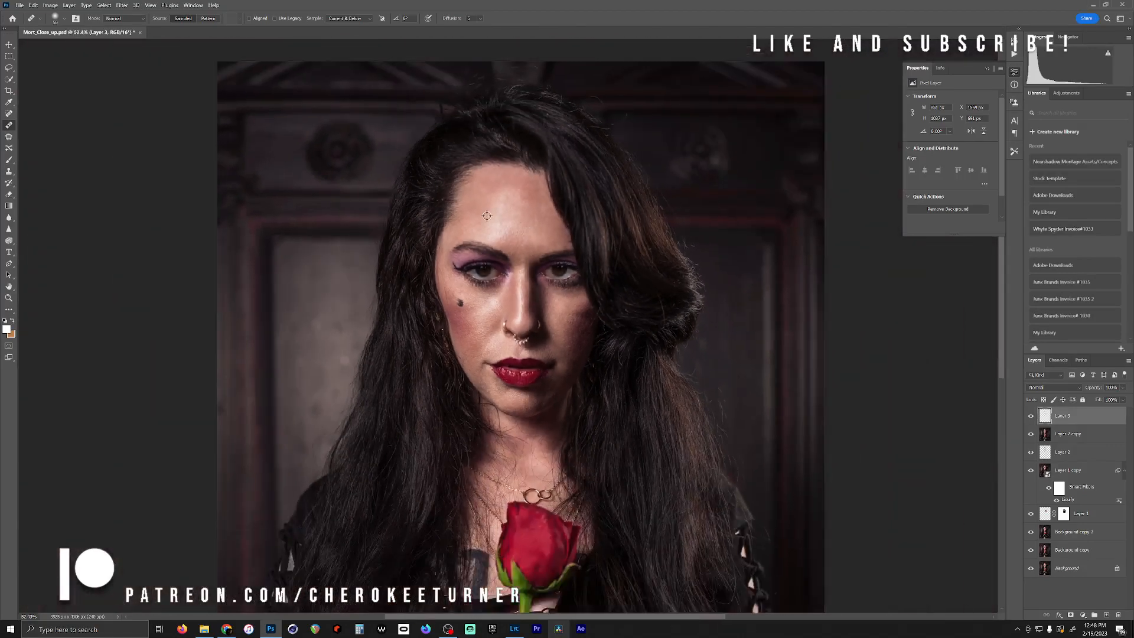
scroll(456, 221, down, 2)
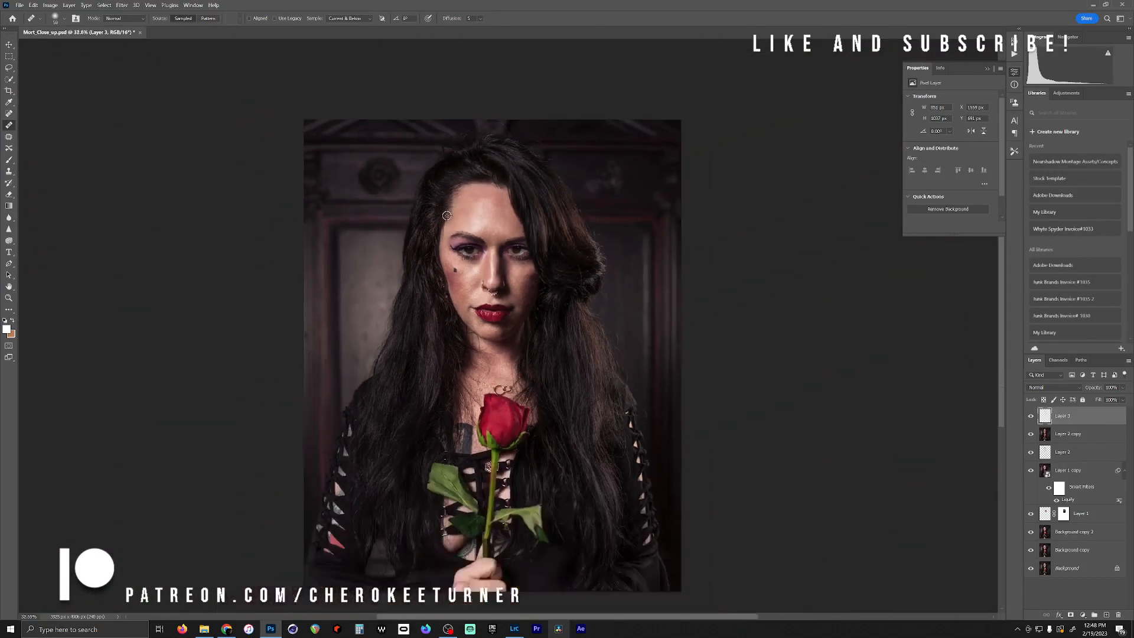
scroll(485, 292, up, 2)
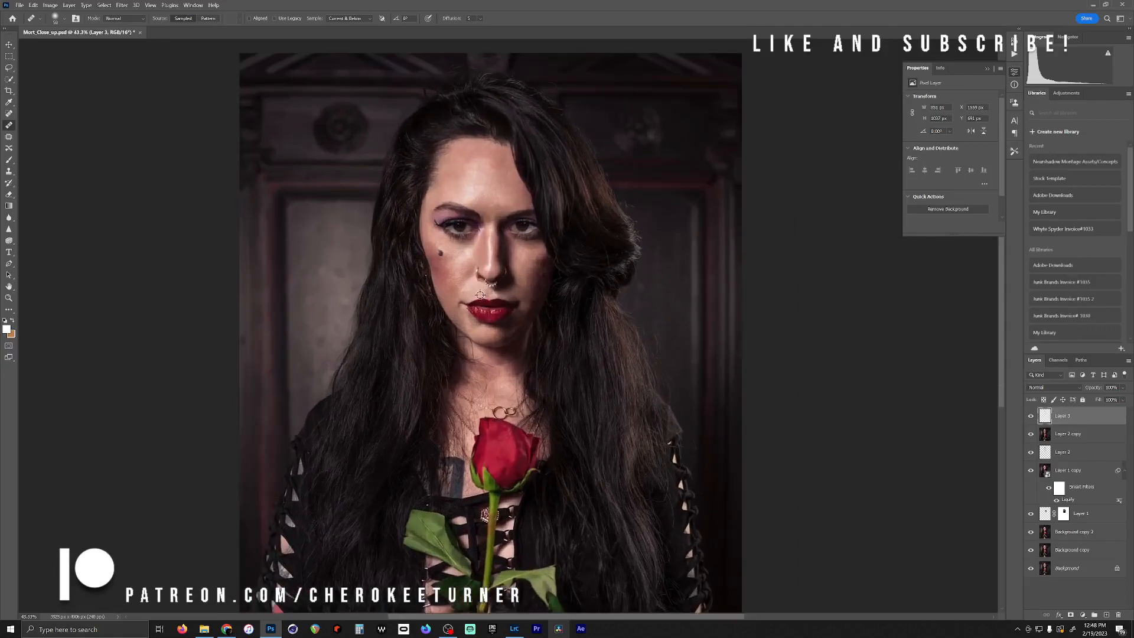
scroll(473, 279, up, 1)
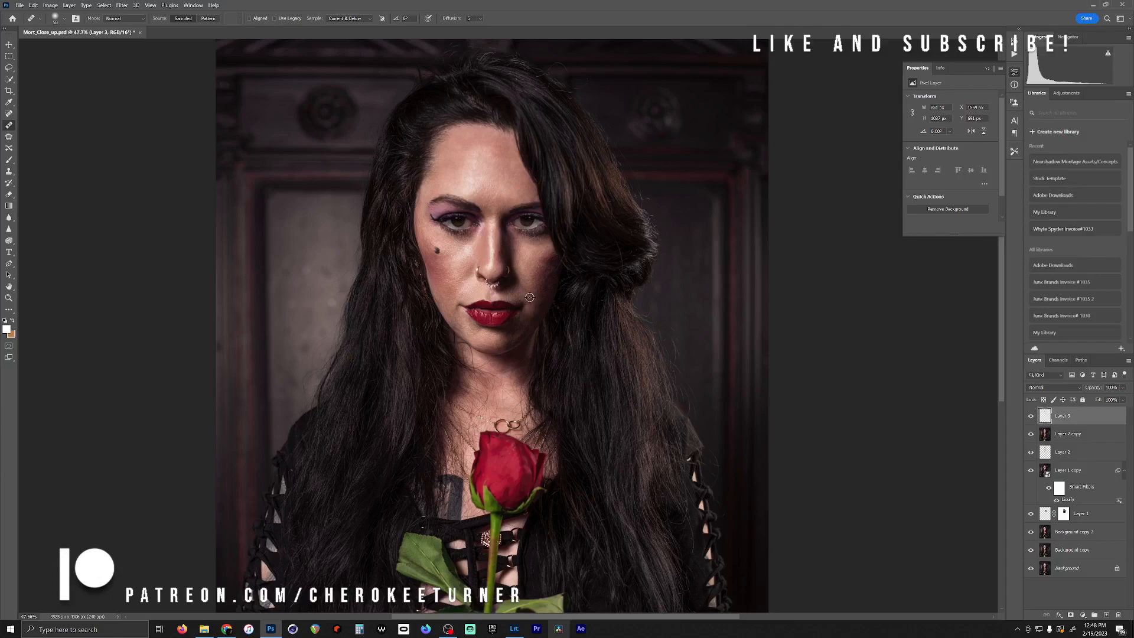
drag(459, 232, 507, 237)
scroll(510, 225, down, 5)
scroll(507, 218, up, 8)
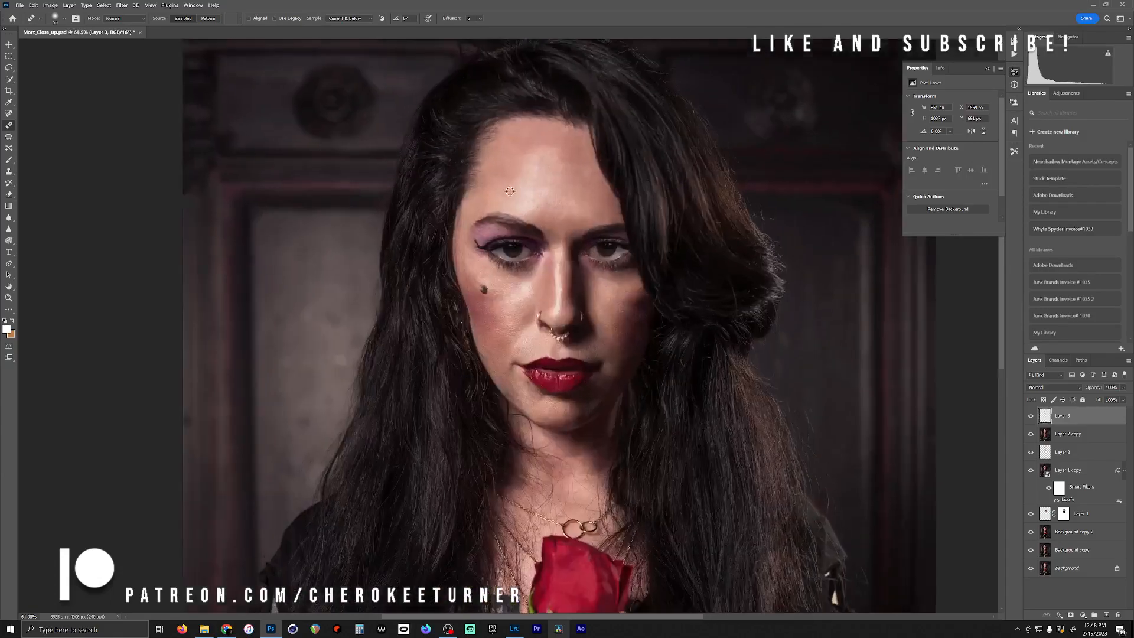
scroll(510, 191, up, 5)
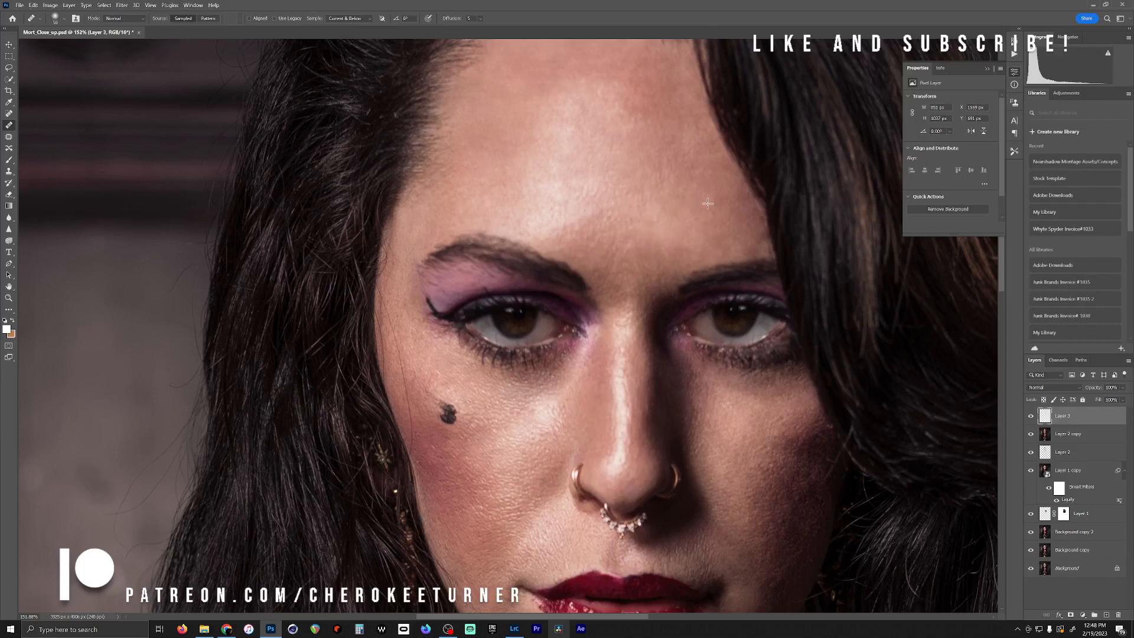
scroll(619, 245, down, 3)
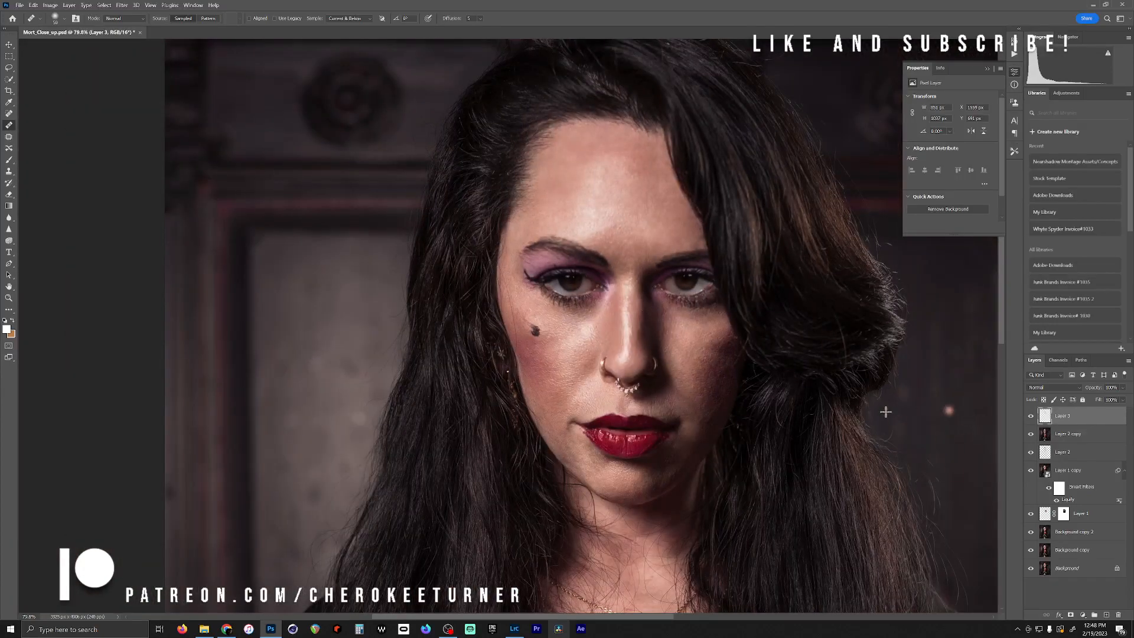
Duplicate Layer 3 together with Layer 2 copy and convert the two duplicates into one smart object
ctrl+click(1068, 435)
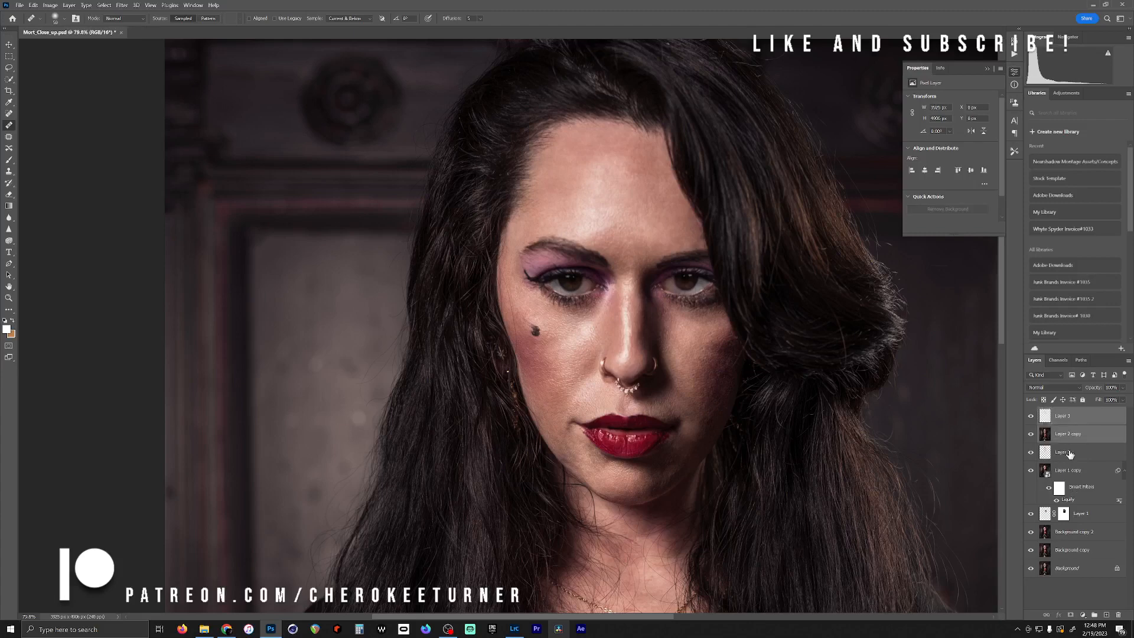
drag(1066, 437, 1106, 614)
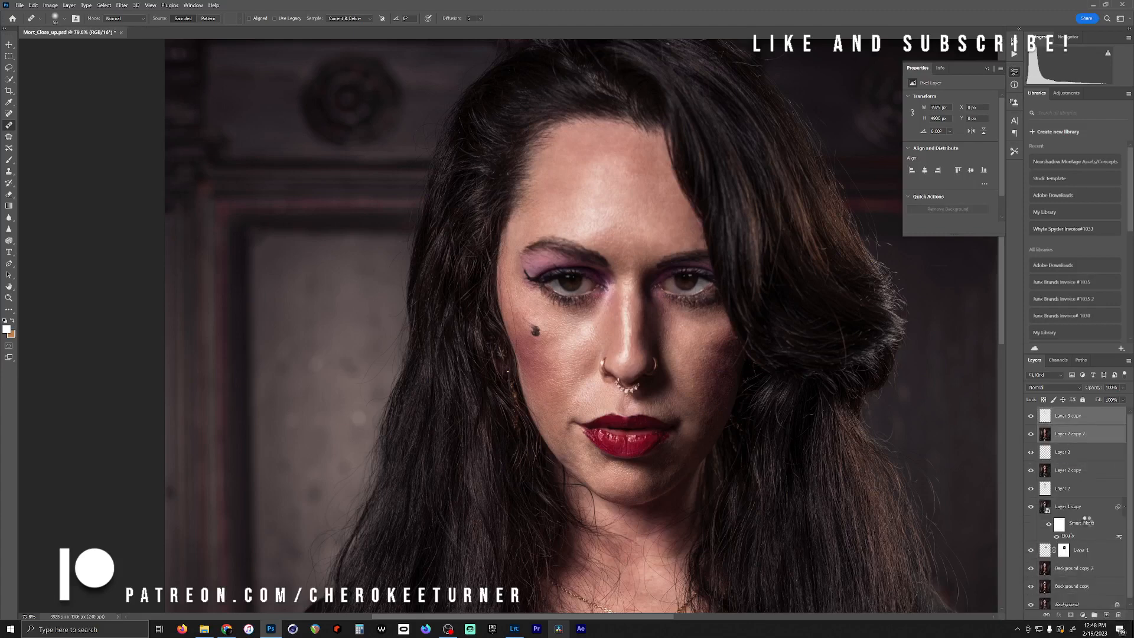
right_click(1068, 437)
click(1050, 176)
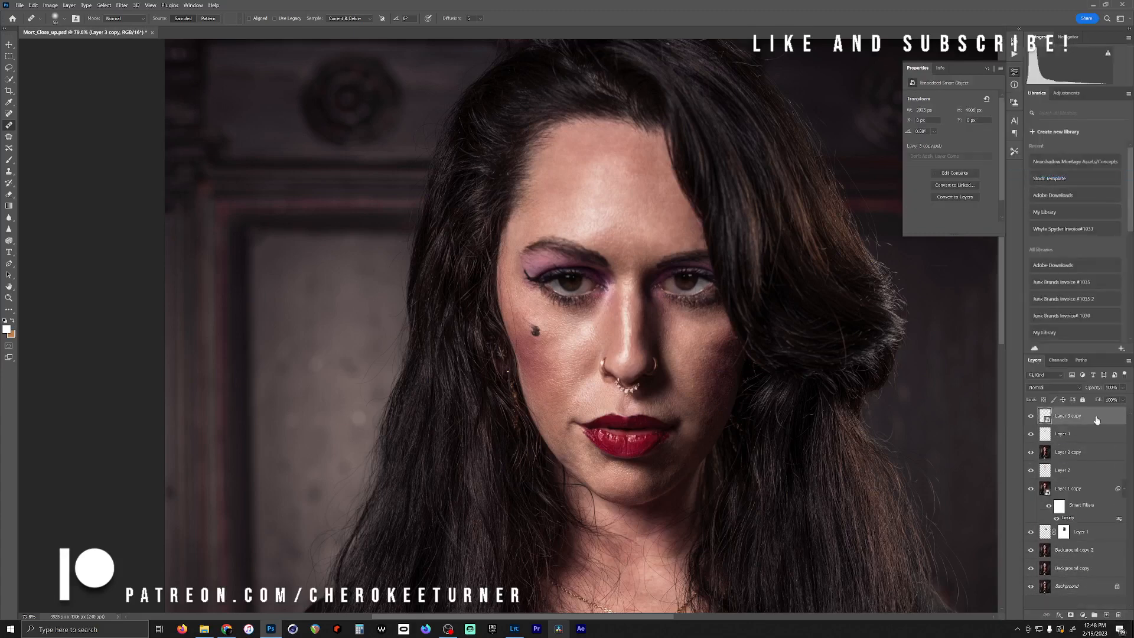
Duplicate the new smart object and put both smart objects into a layer group
drag(1066, 421, 1107, 614)
ctrl+click(1070, 434)
drag(1070, 434, 1095, 615)
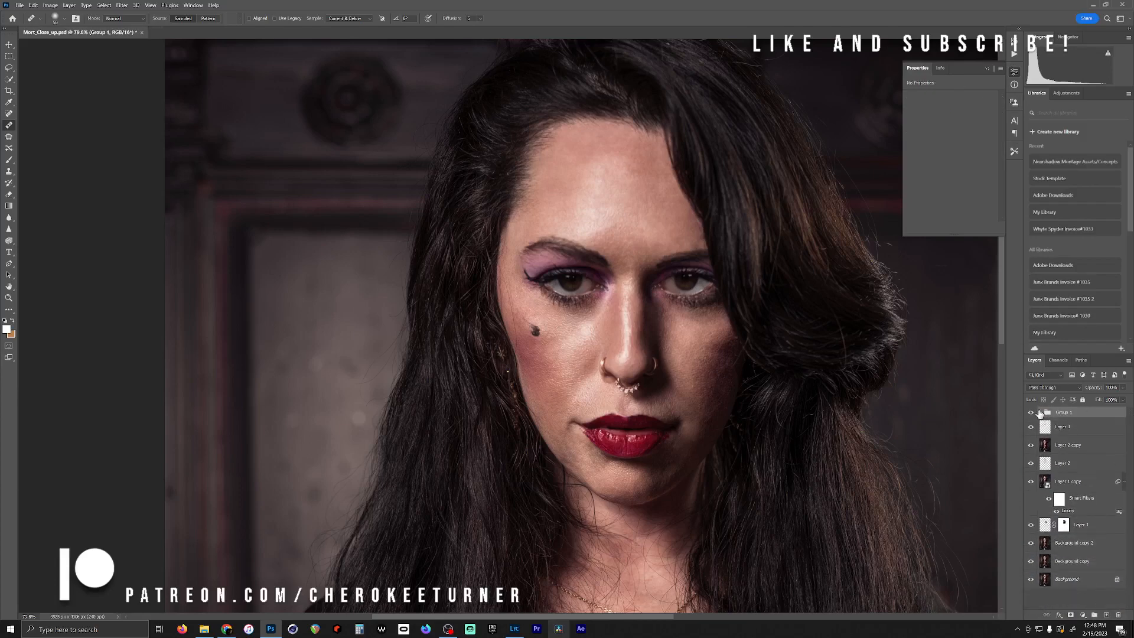
Rename the new layer group frq_sep and expand it to show its layers
double_click(1063, 411)
key(Return)
click(1040, 412)
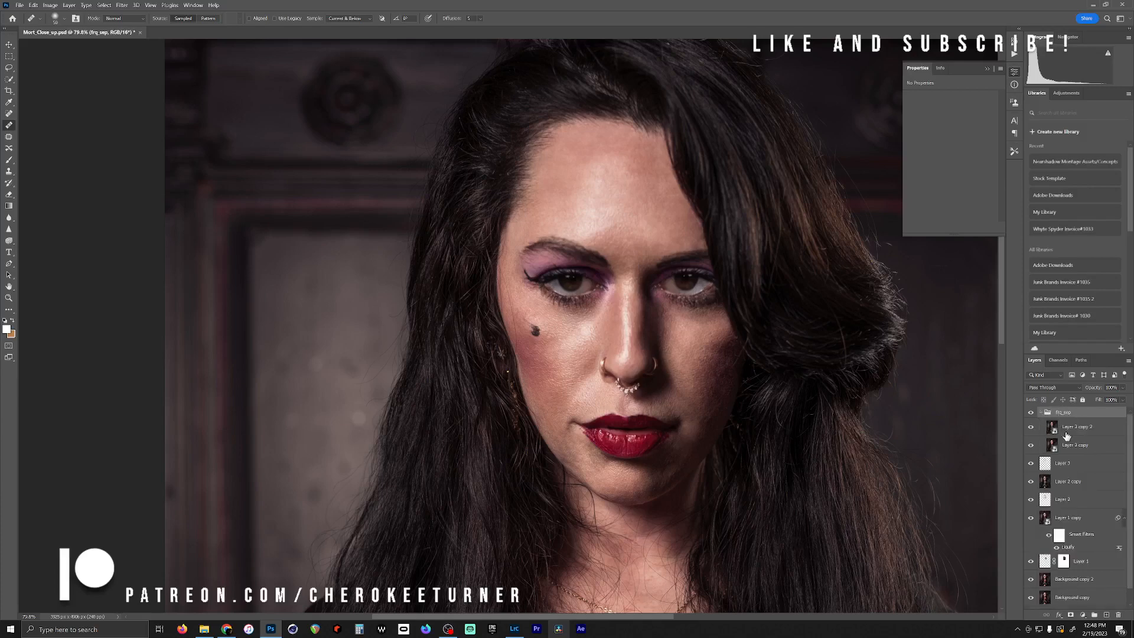
Rasterize both smart objects inside the frq_sep group, first the lower one and then the upper one
click(1065, 428)
click(1066, 446)
right_click(1059, 448)
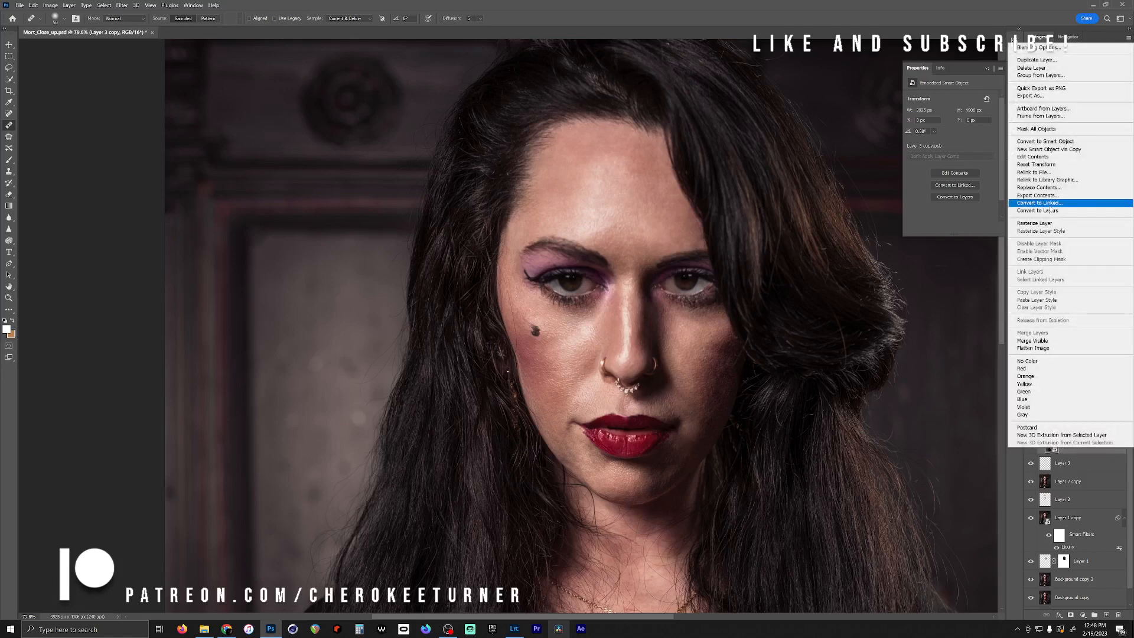
click(1035, 224)
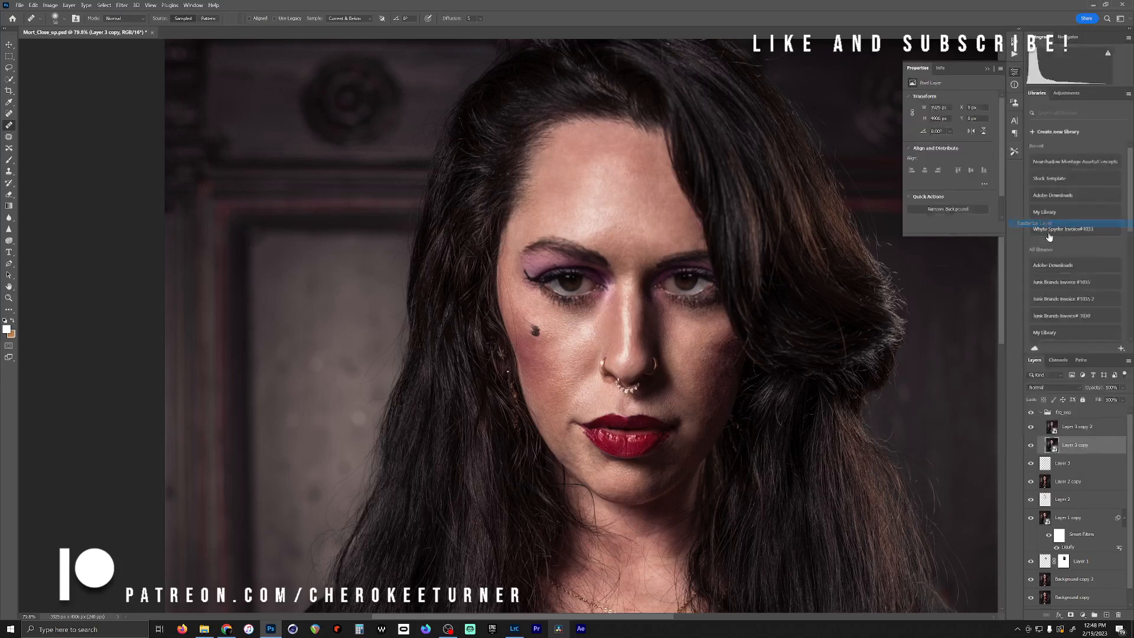
click(1076, 432)
right_click(1076, 433)
click(1034, 201)
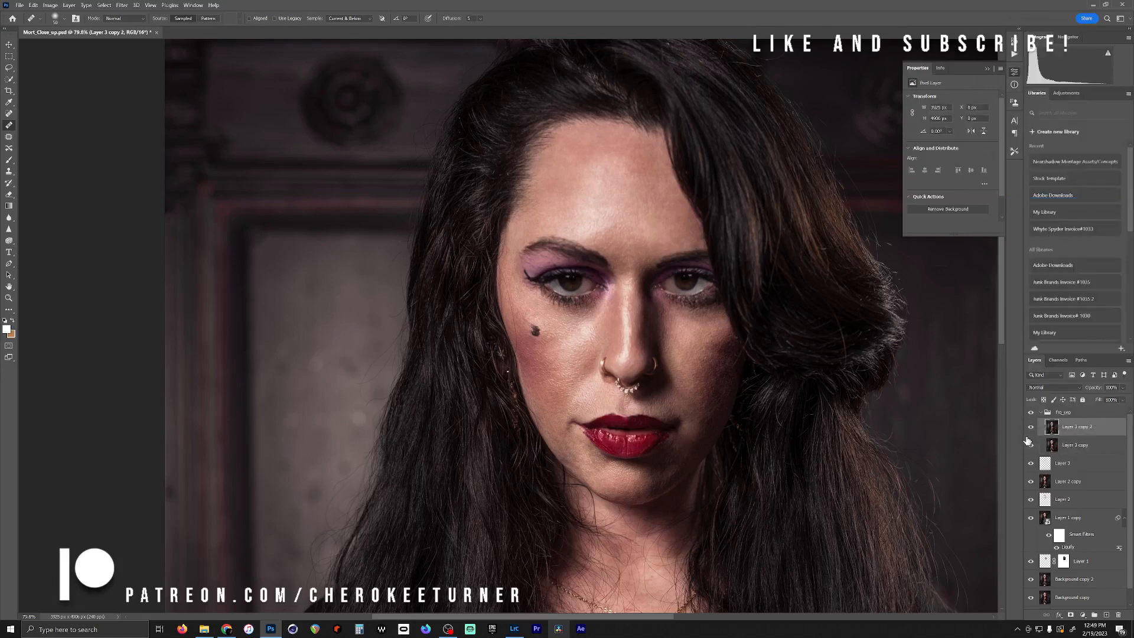
Hide the upper layer of the frq_sep group and apply a Gaussian Blur with a 7.2 pixel radius to the lower one
click(1030, 428)
click(1075, 444)
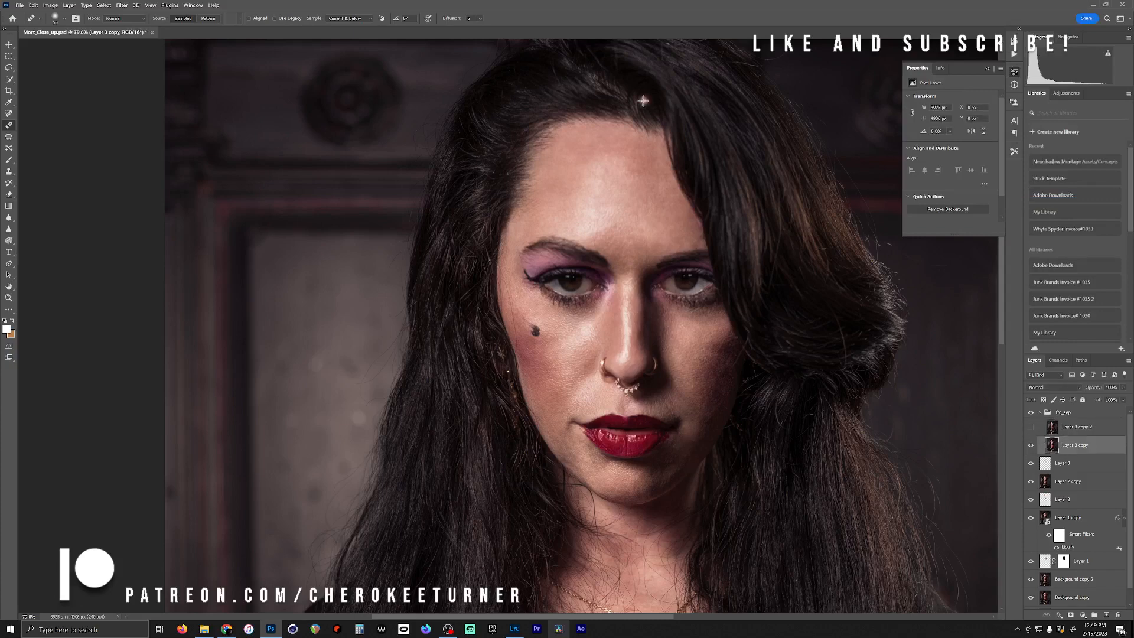
click(122, 5)
mouse_move(149, 111)
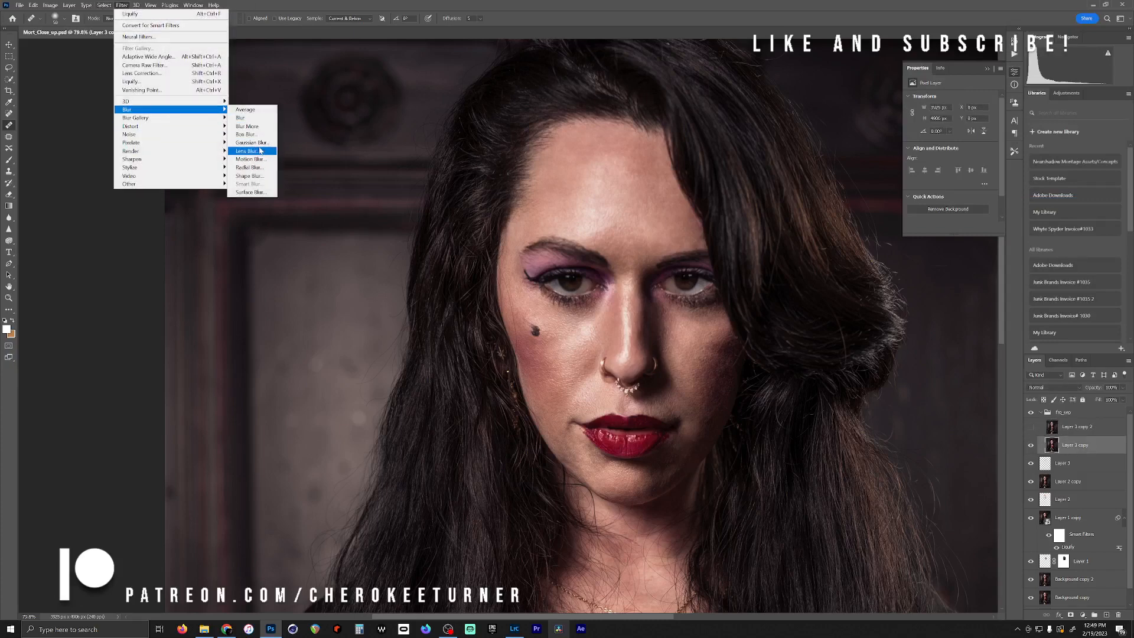
click(259, 145)
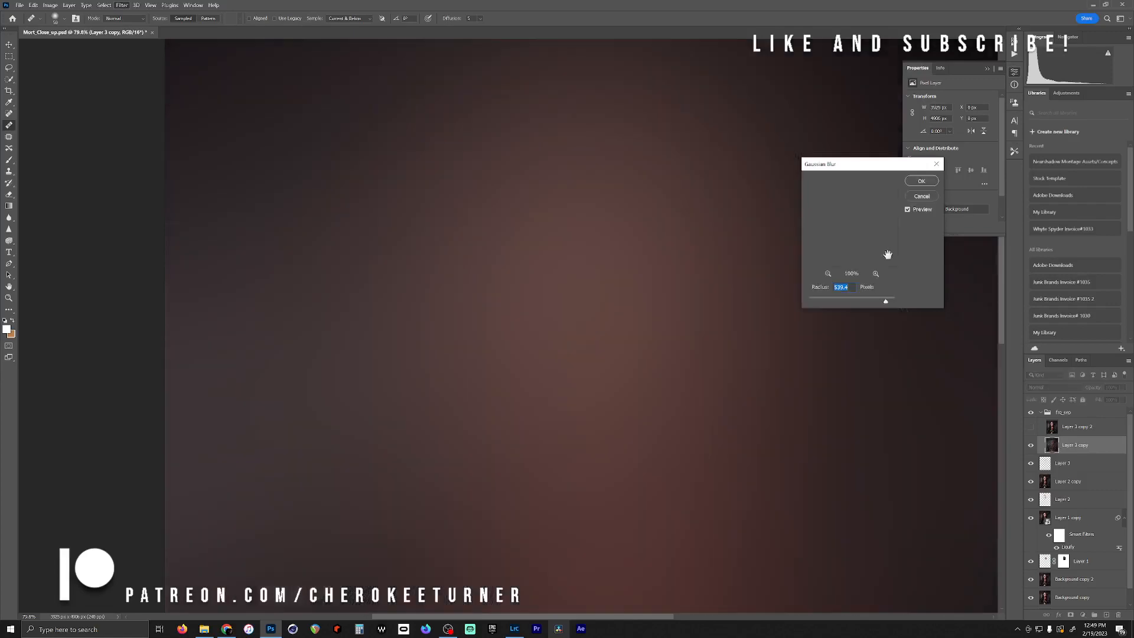
mouse_move(884, 299)
mouse_down()
mouse_move(829, 299)
mouse_move(838, 304)
mouse_up()
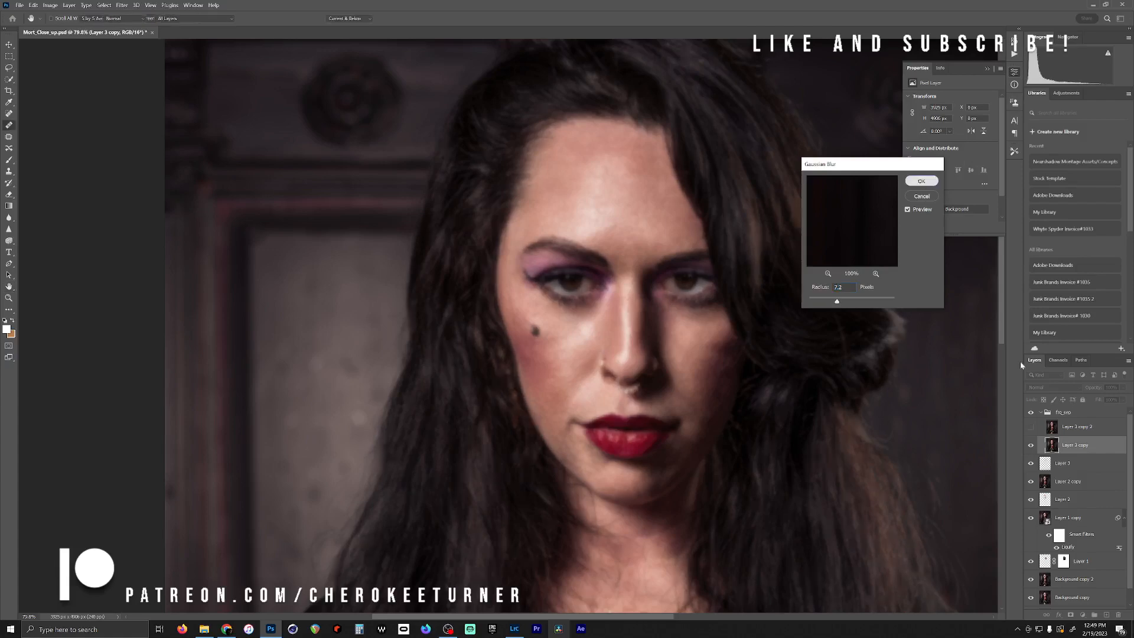
click(921, 181)
Show the upper layer of the frq_sep group and use Apply Image on it with Layer 3 copy as source and Subtract blending
click(1084, 428)
click(1031, 426)
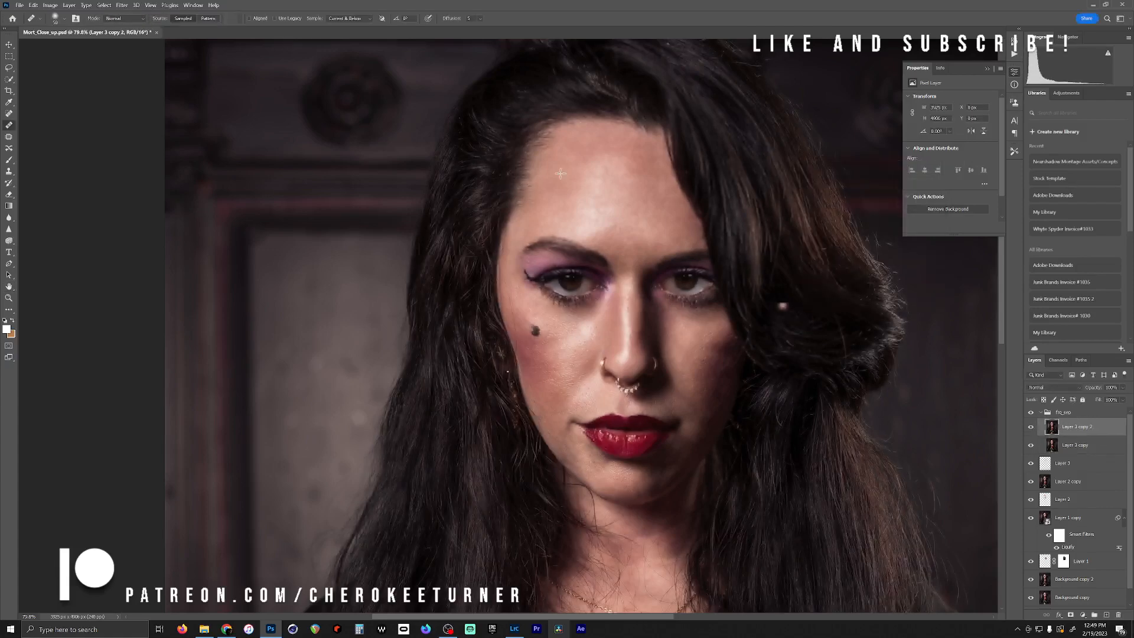
click(49, 5)
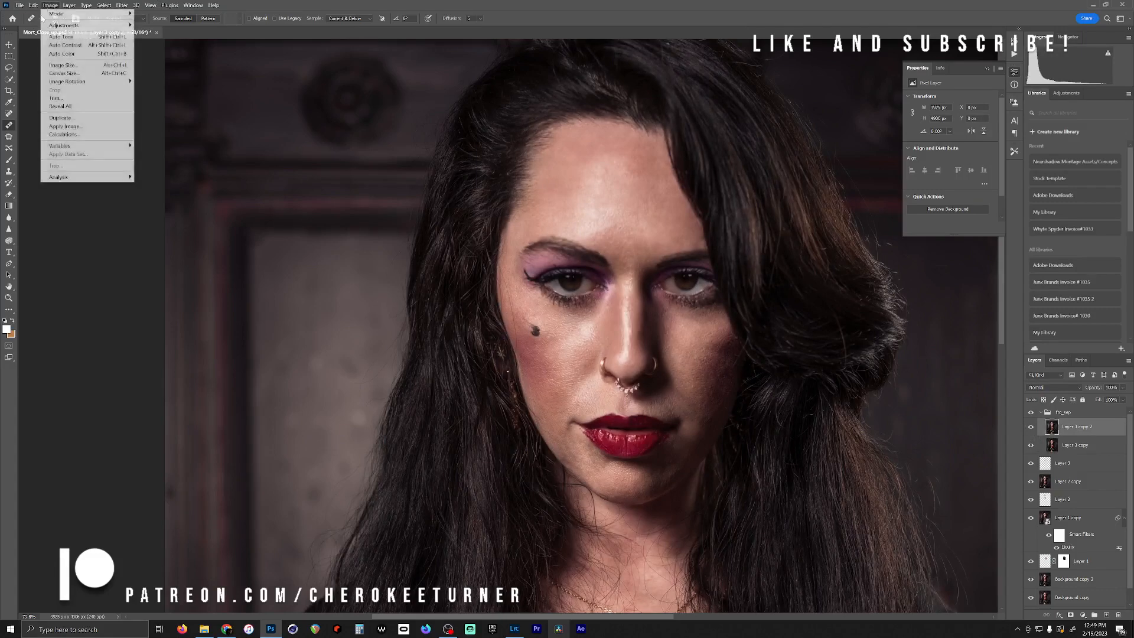
click(87, 127)
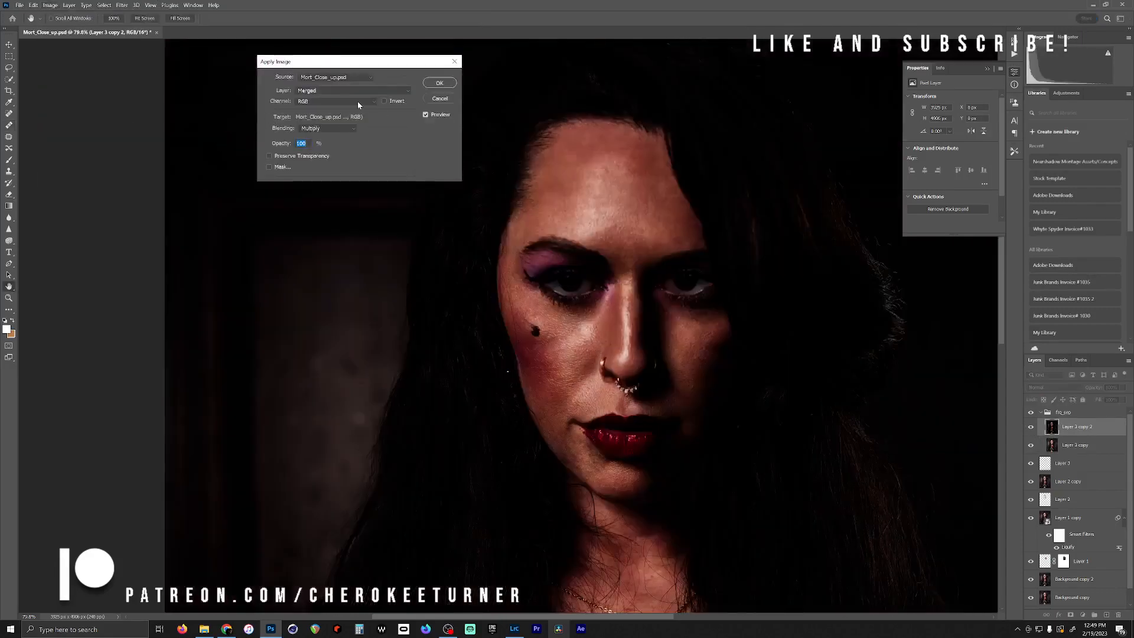
click(353, 91)
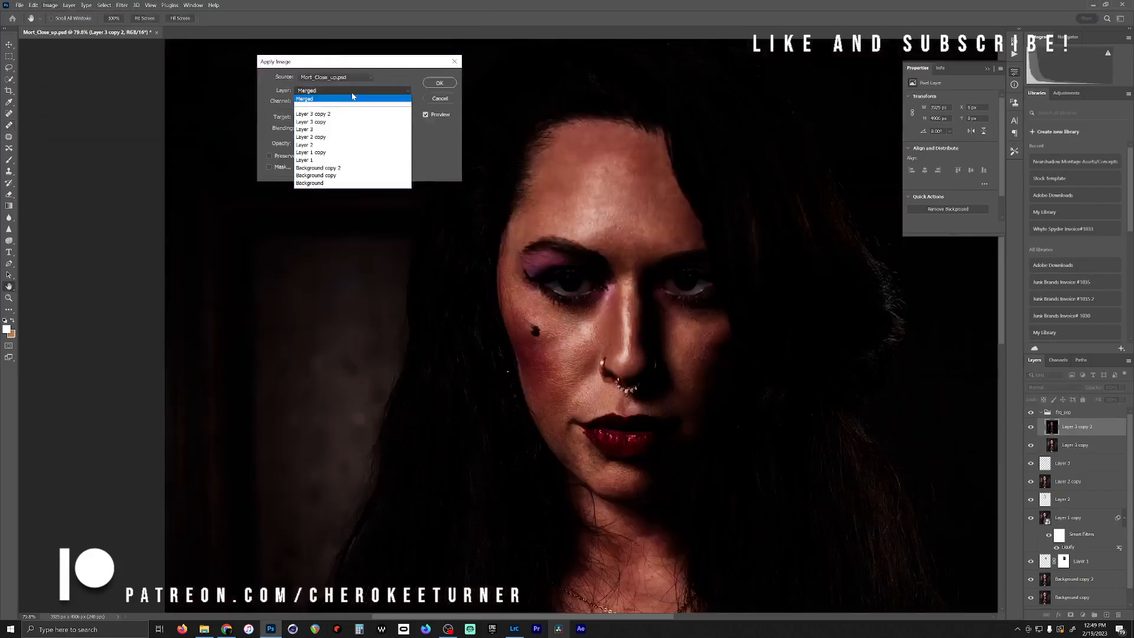
click(331, 122)
click(349, 129)
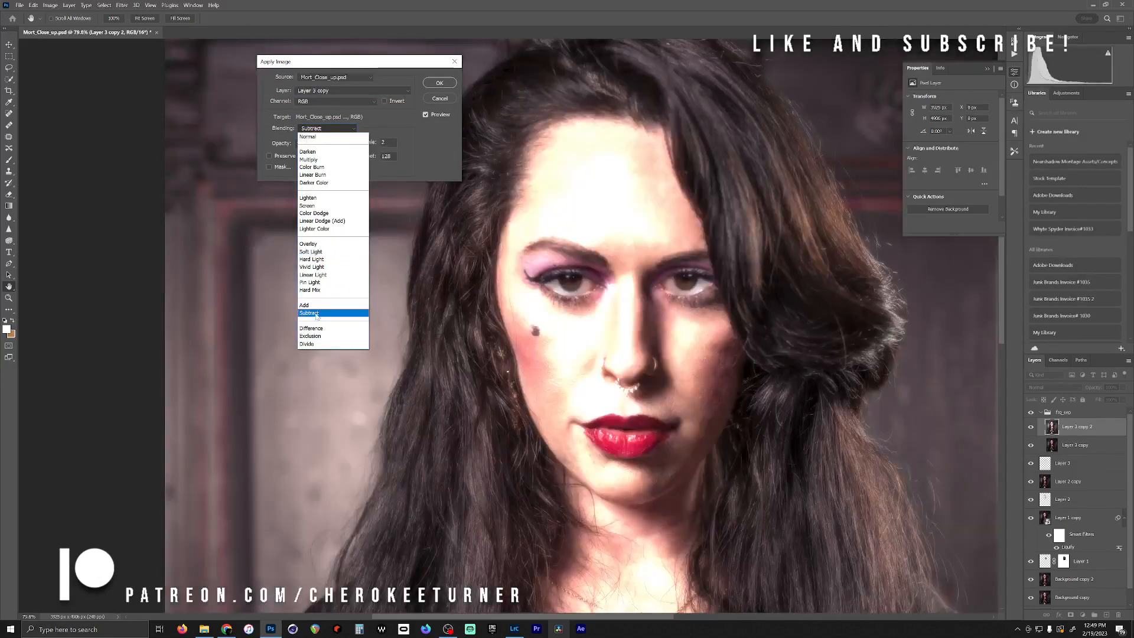
click(316, 313)
click(439, 83)
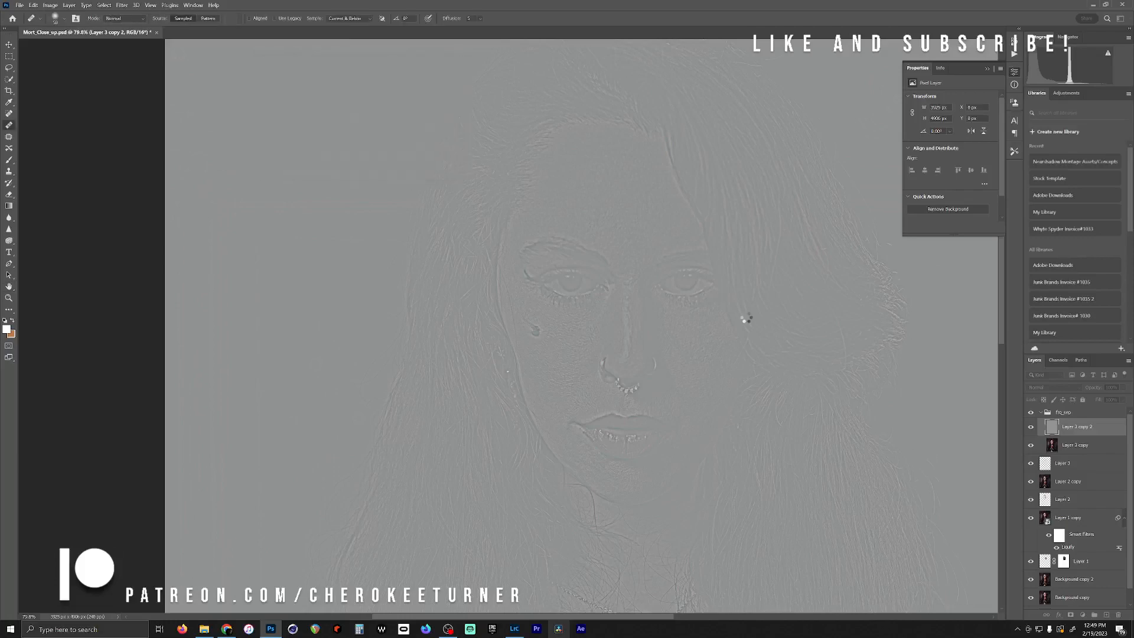
Set the grey detail layer's blend mode to Linear Light and select the blurred layer below it
click(1054, 388)
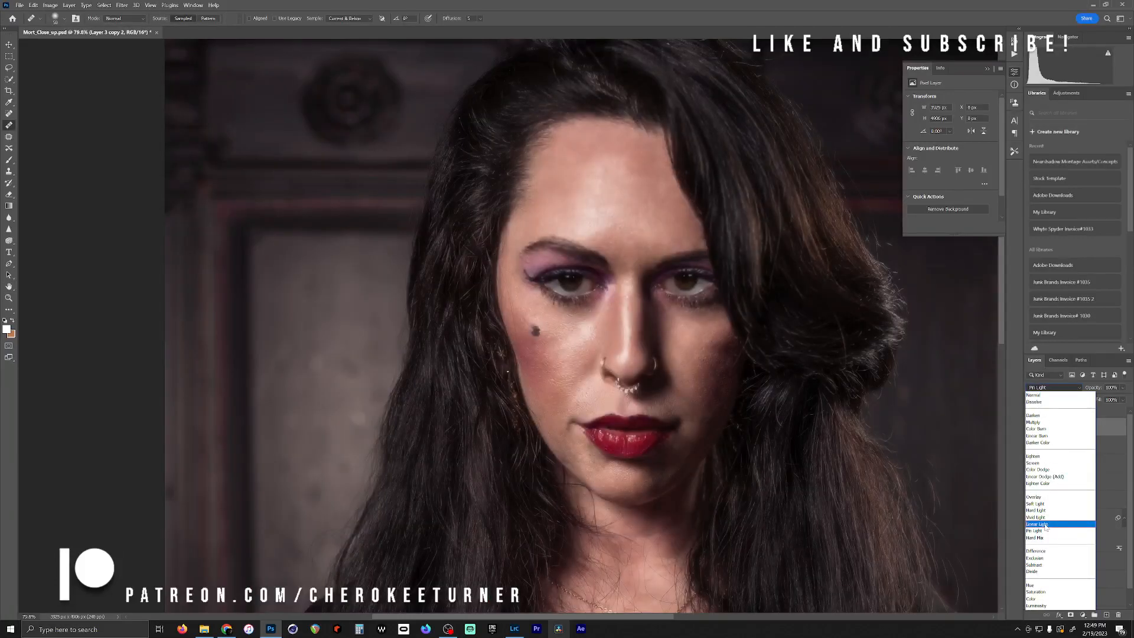
click(1042, 525)
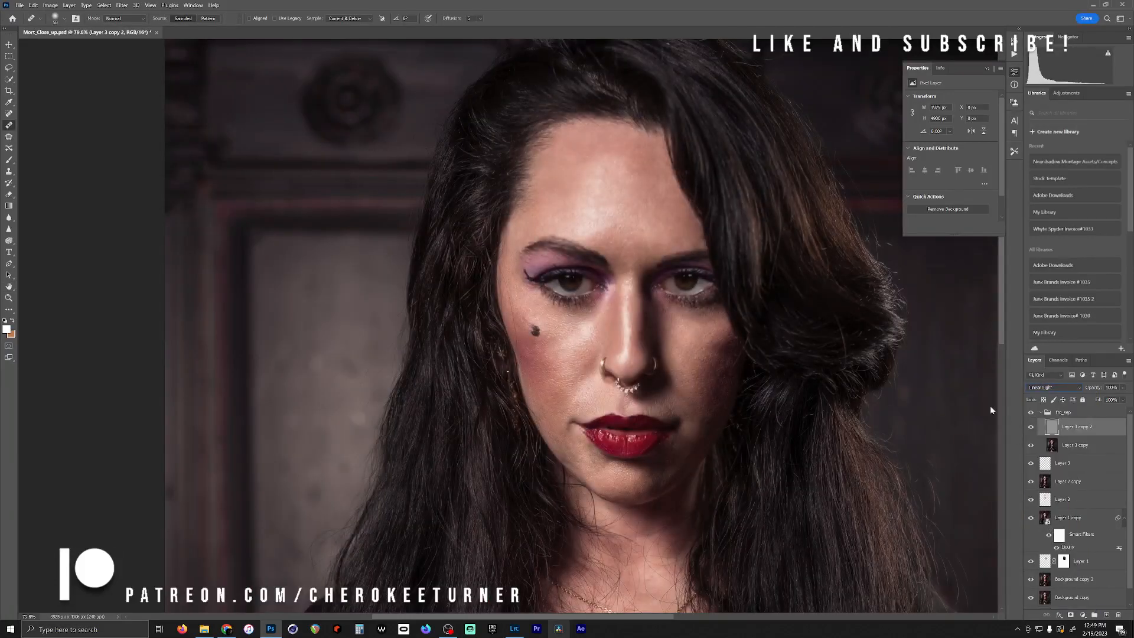
click(1067, 448)
key(ctrl+z)
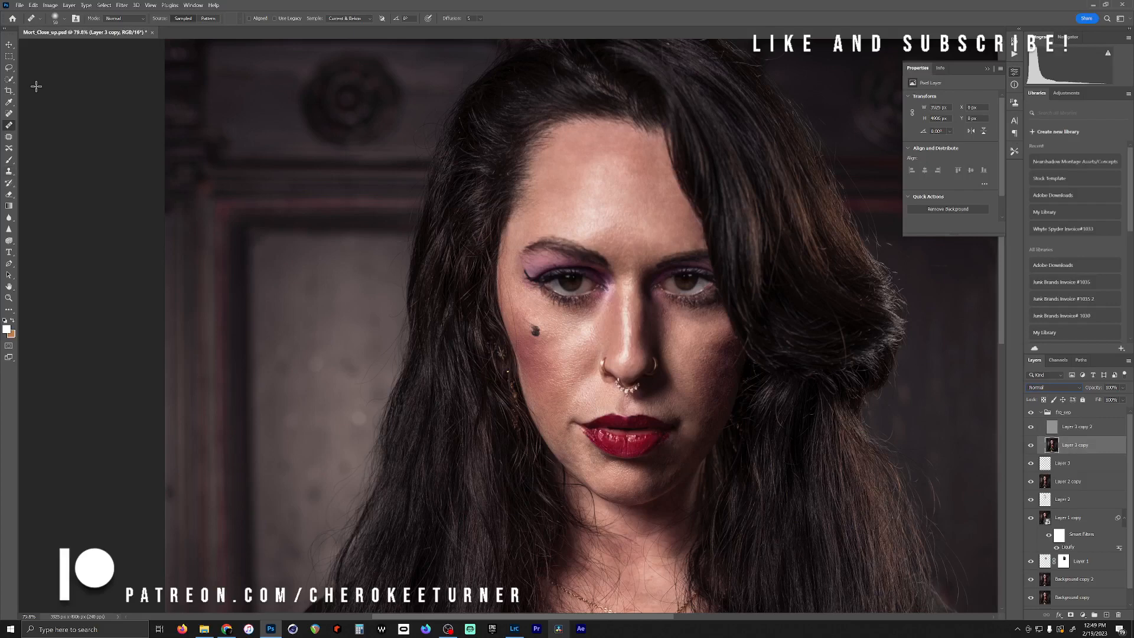
Switch to the Mixer Brush and clean it so that it carries no loaded colour
click(9, 161)
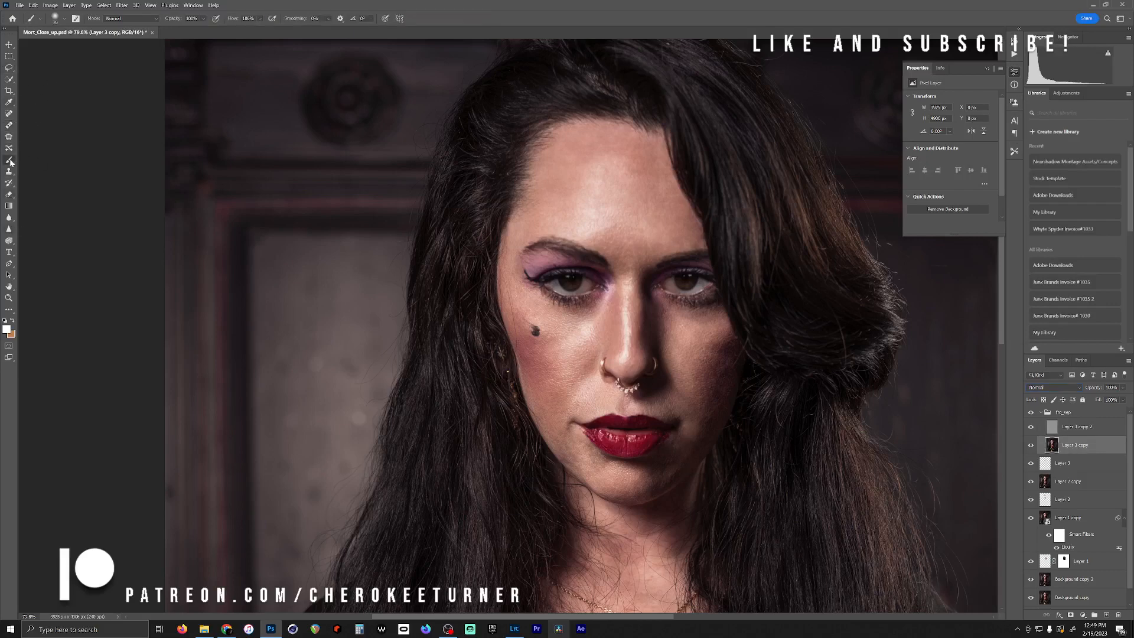
click(9, 160)
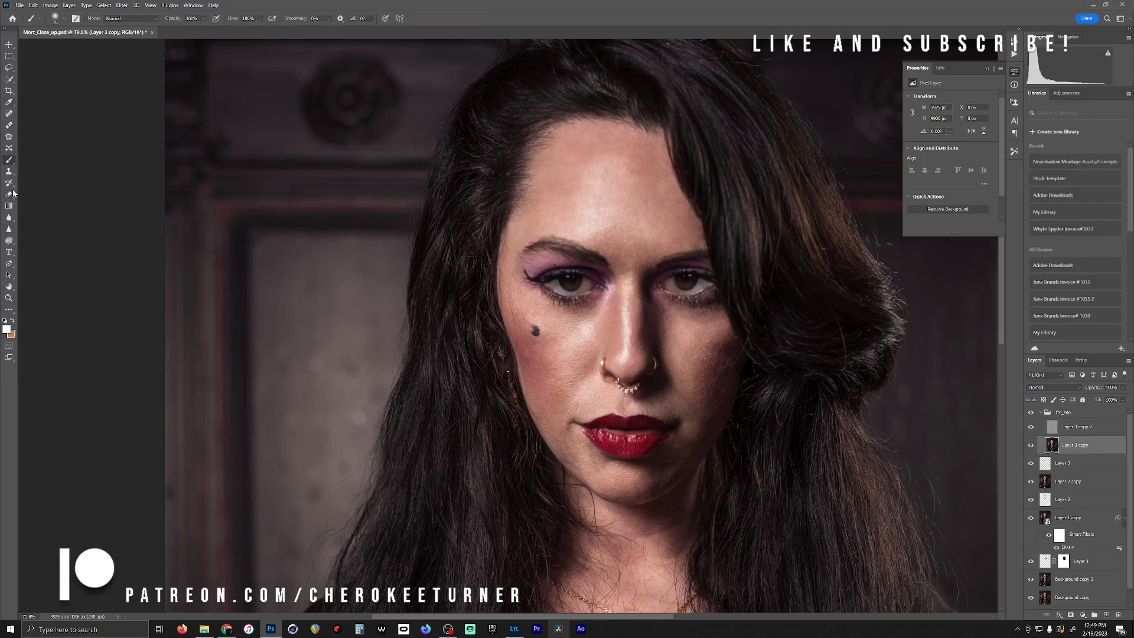
click(7, 311)
click(10, 311)
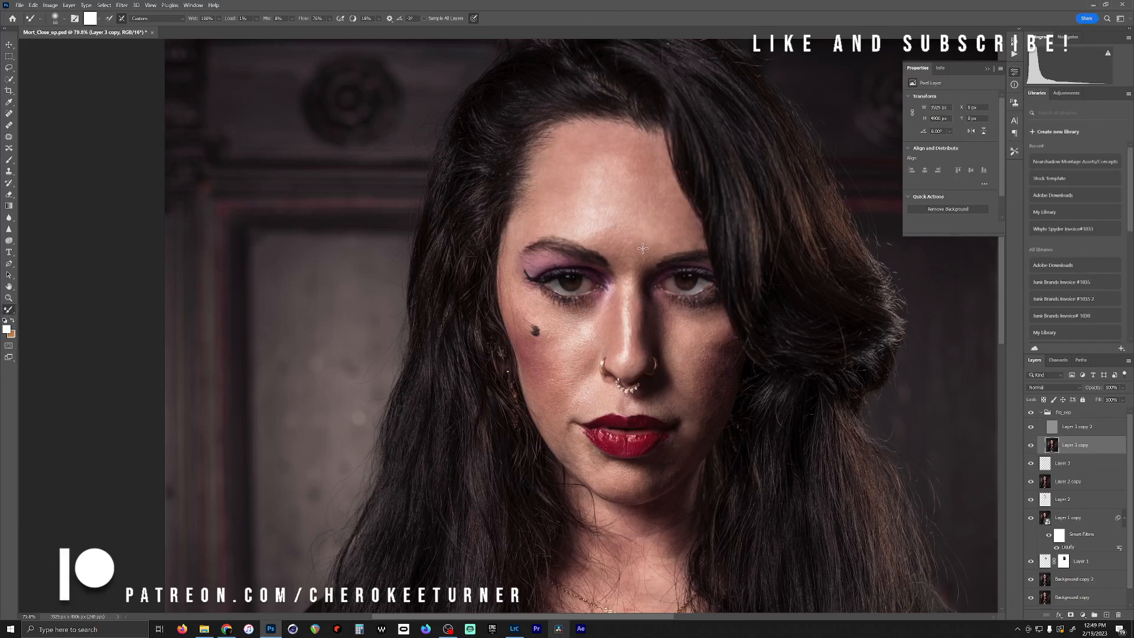
key(bracketleft)
click(687, 239)
click(90, 21)
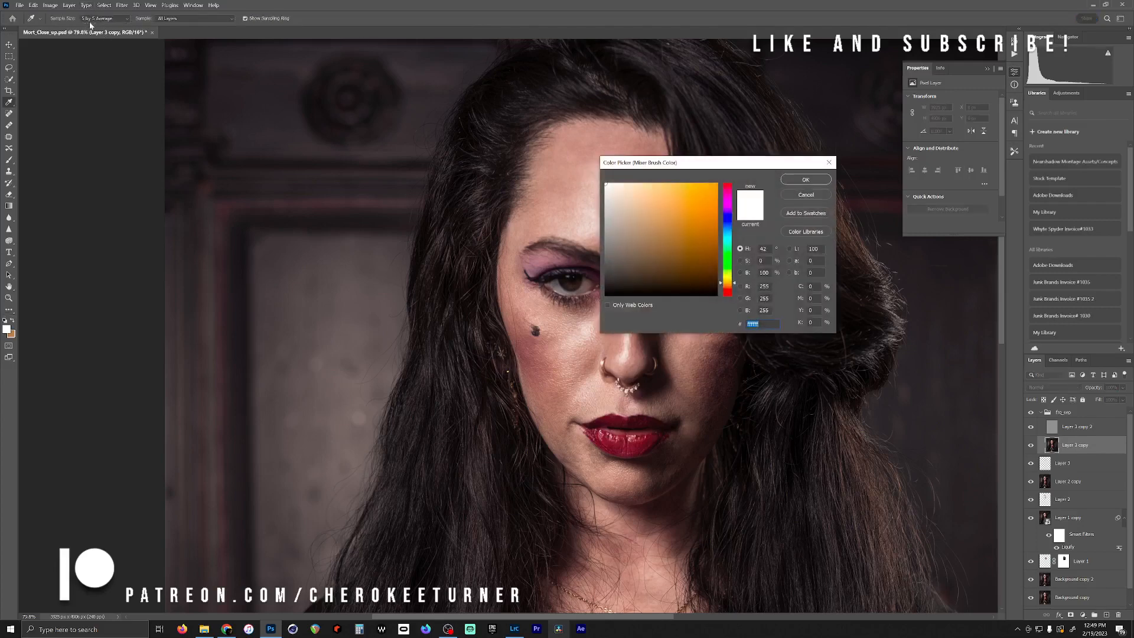
click(807, 196)
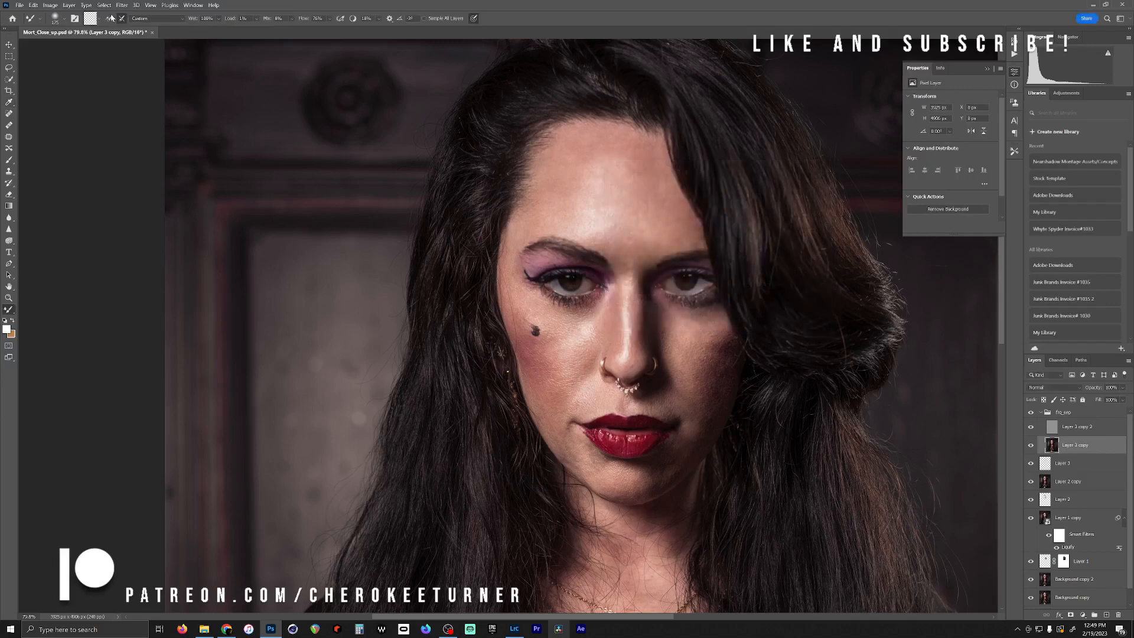
click(99, 20)
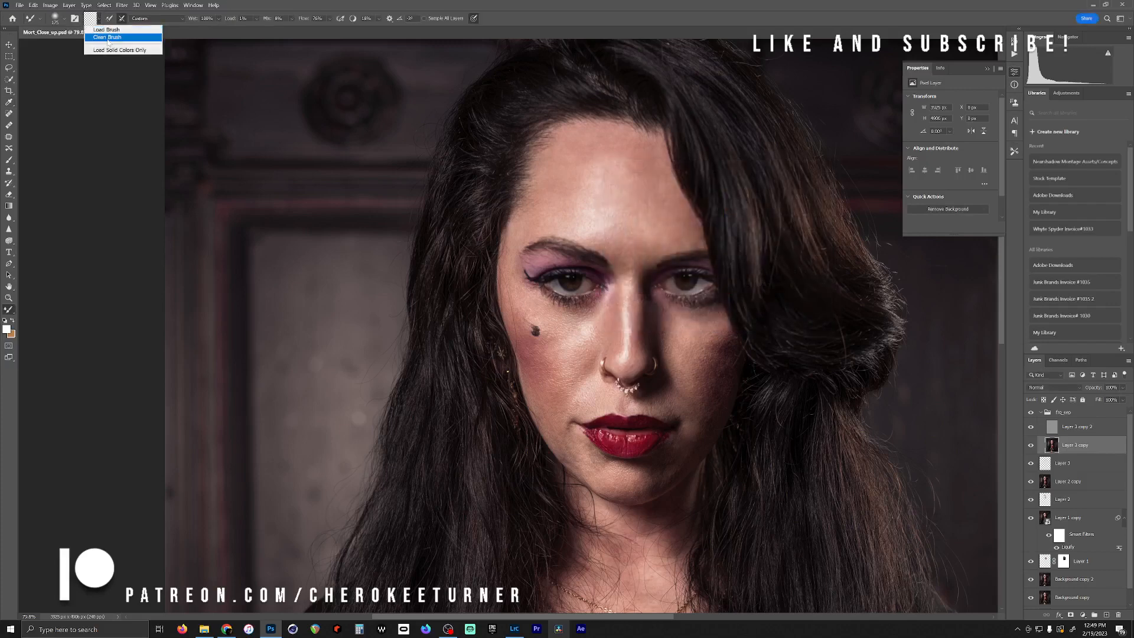
click(106, 37)
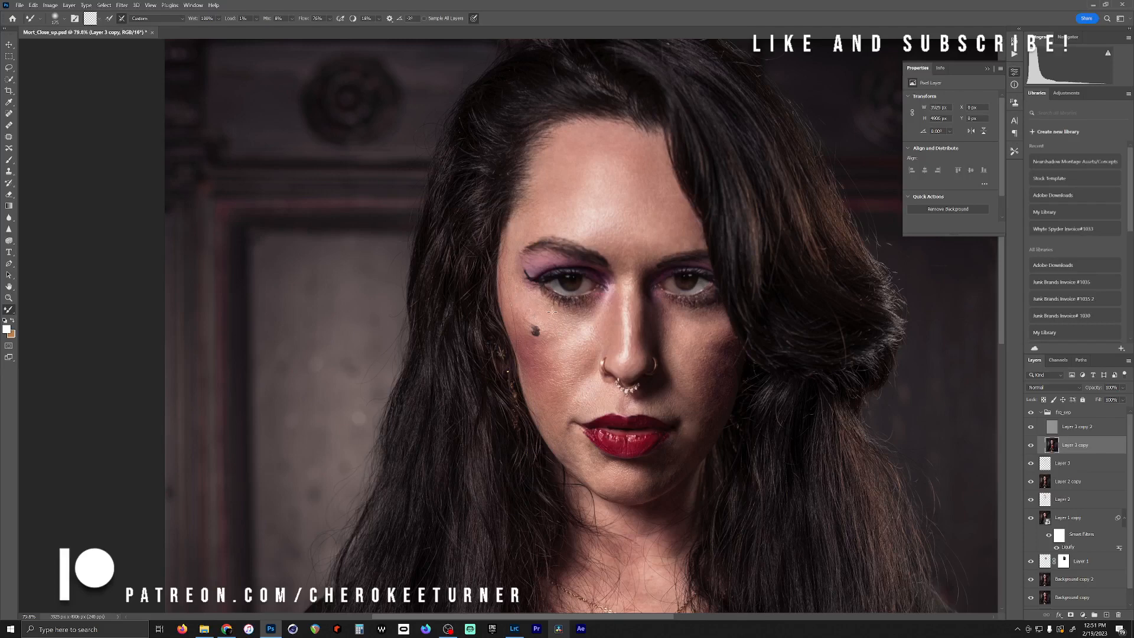
Smooth the facial skin tones on the blurred layer with the Mixer Brush, comparing with the frq_sep group hidden and shown
key(bracketright)
key(bracketleft)
key(bracketleft)
click(1031, 414)
click(1031, 415)
click(1031, 414)
click(1031, 414)
drag(570, 449, 574, 462)
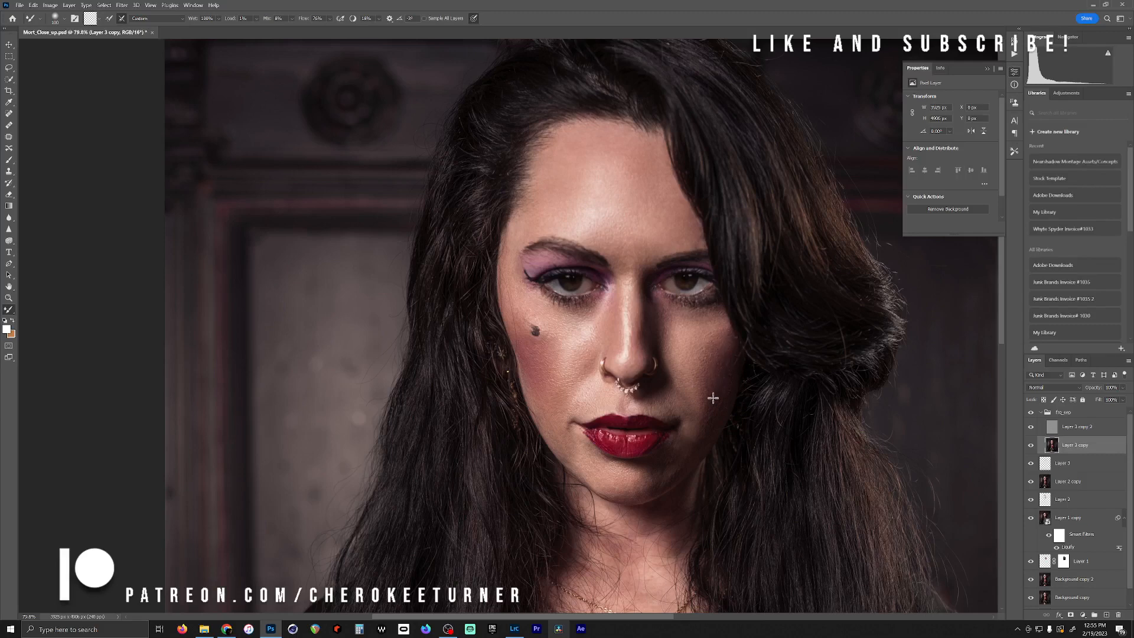
Blend the remaining uneven tones on the cheeks, chin and forehead with the Mixer Brush, varying the brush size
key(])
key(])
key(])
key(bracketleft)
key(bracketleft)
key(bracketleft)
scroll(536, 329, up, 4)
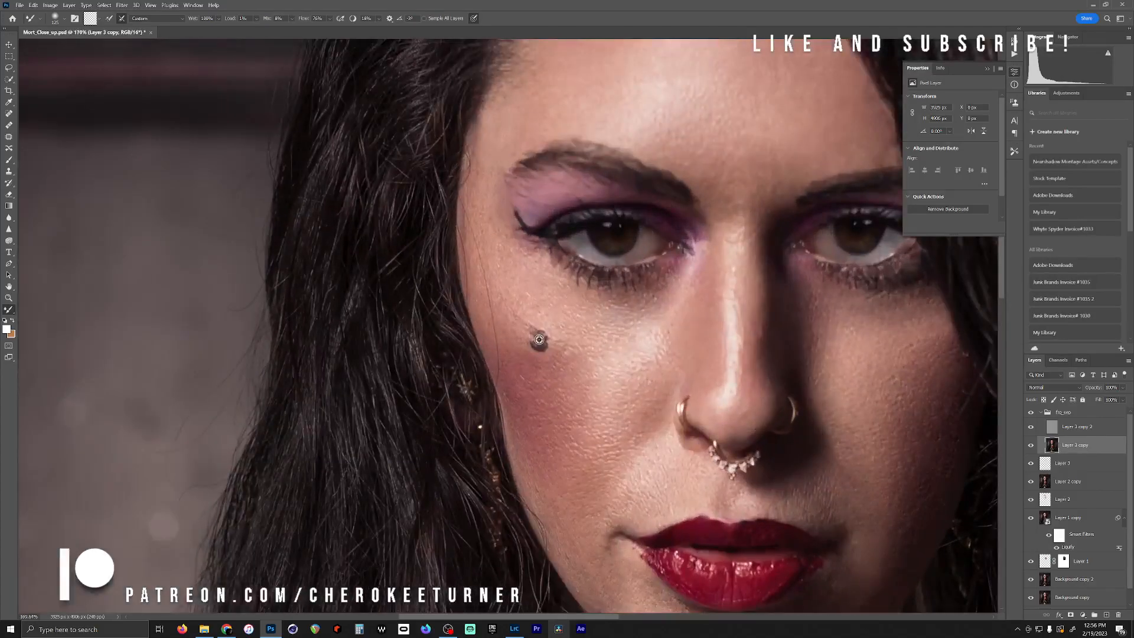
scroll(540, 339, down, 4)
scroll(540, 337, up, 5)
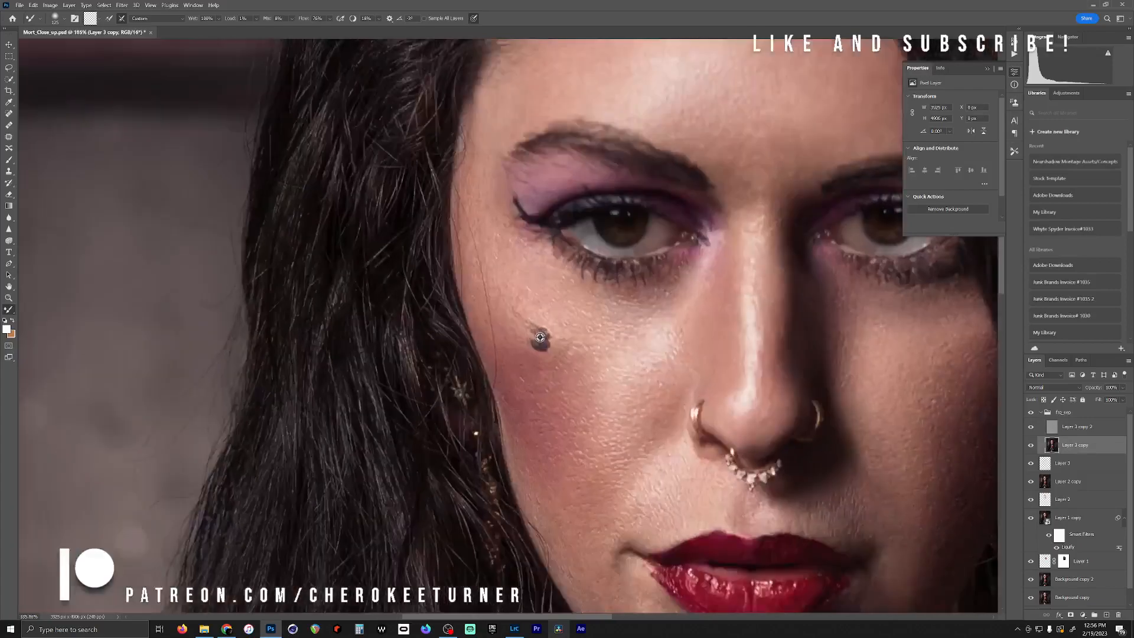
scroll(540, 337, down, 3)
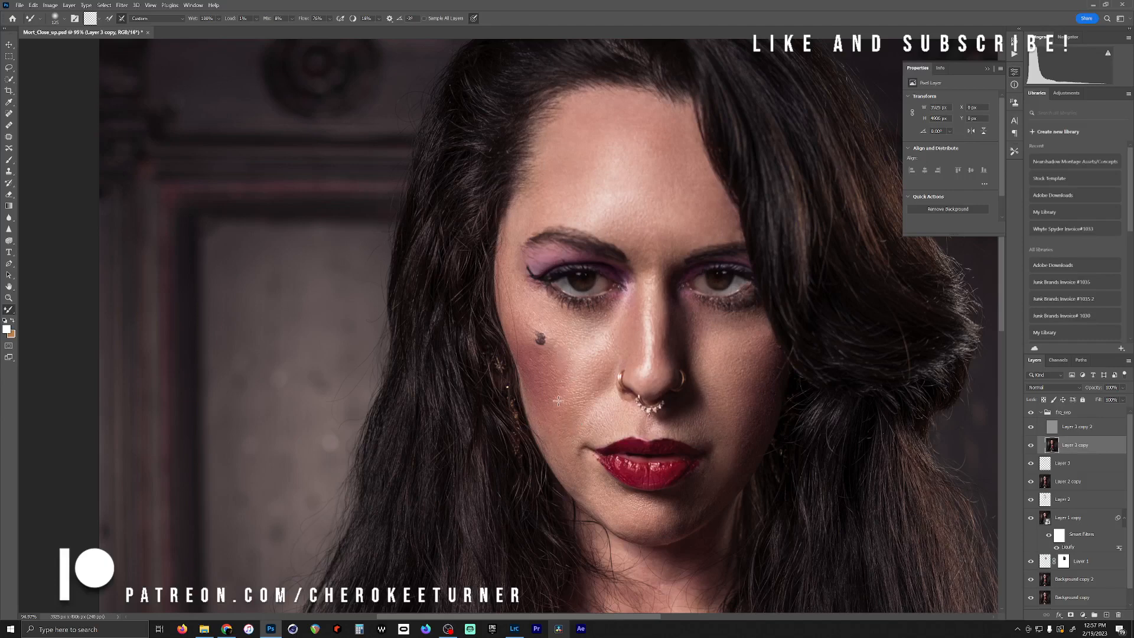
scroll(567, 351, down, 3)
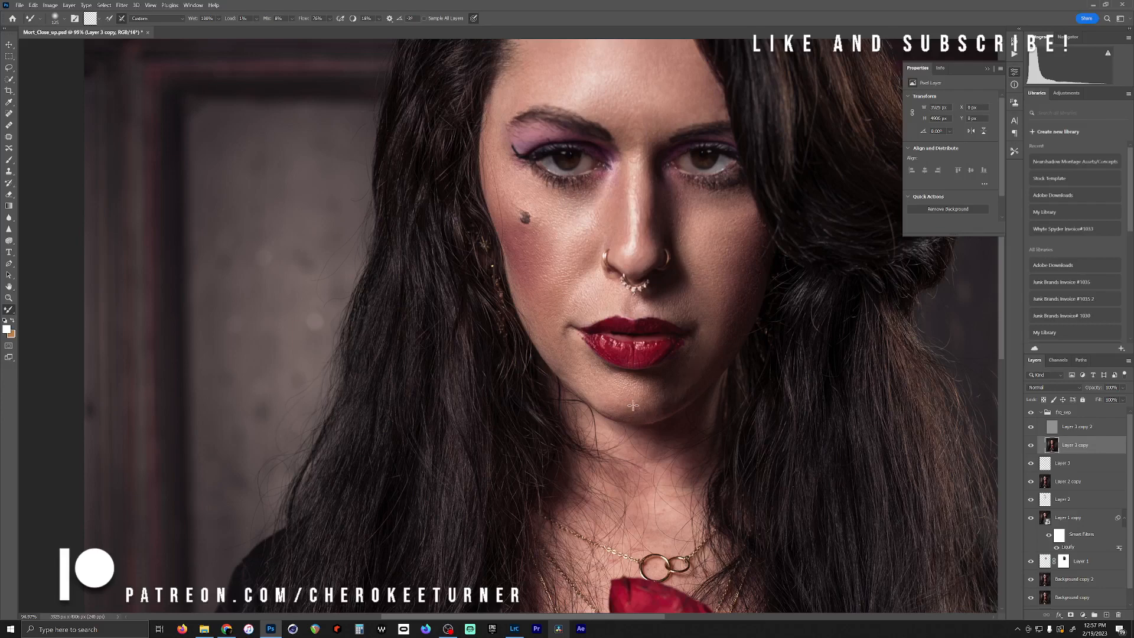
drag(643, 358, 624, 428)
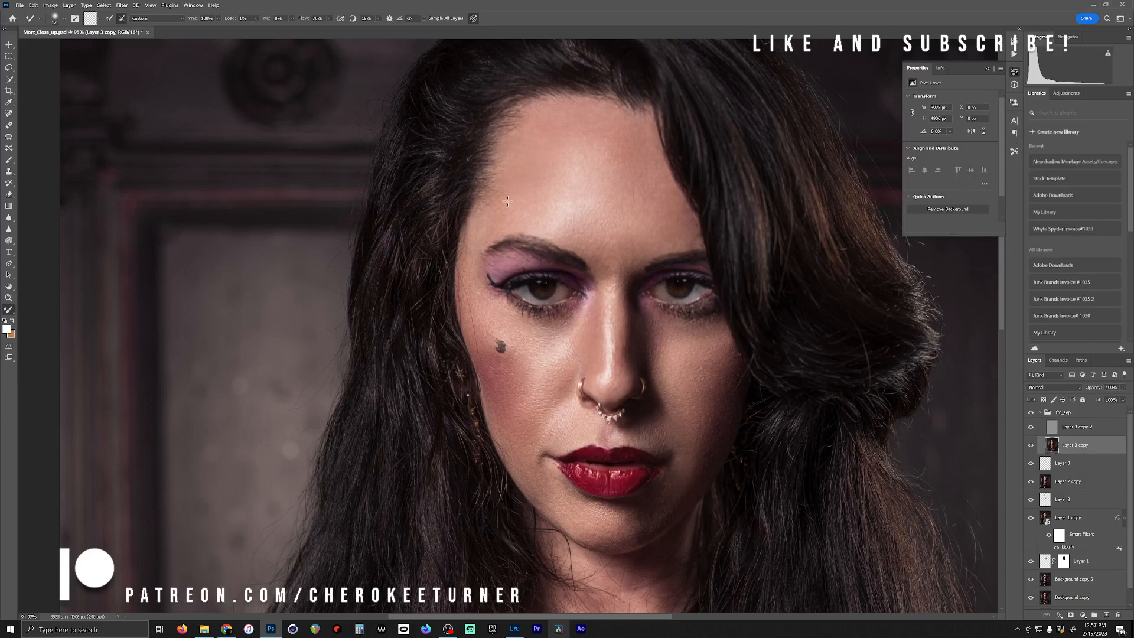
Touch up the forehead with a smaller Mixer Brush, checking the whole portrait with the frq_sep group hidden and shown
scroll(637, 354, down, 5)
drag(668, 410, 689, 346)
scroll(680, 367, up, 2)
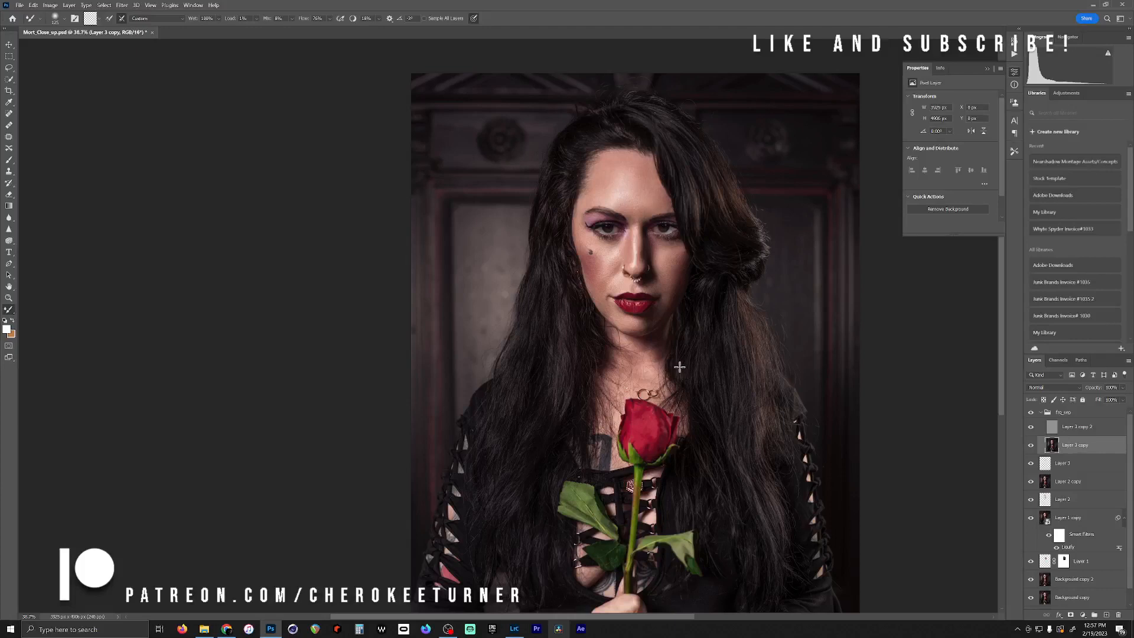
click(1031, 414)
click(1031, 415)
key(bracketleft)
click(1031, 412)
click(1031, 412)
click(1031, 412)
click(1031, 412)
drag(652, 188, 619, 185)
click(1029, 412)
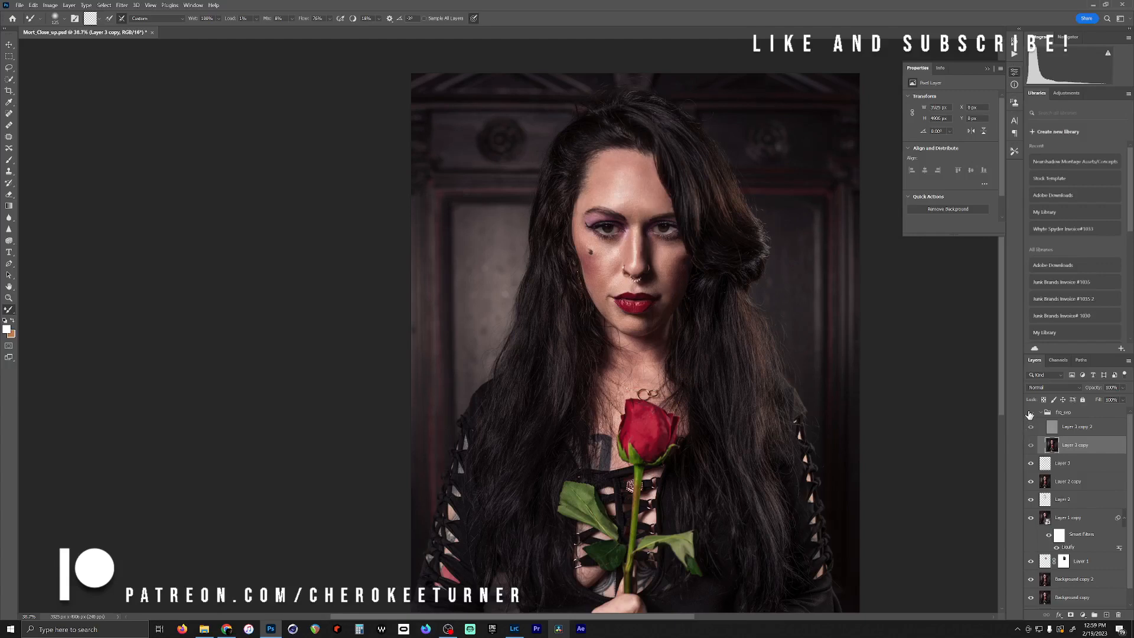
click(1030, 413)
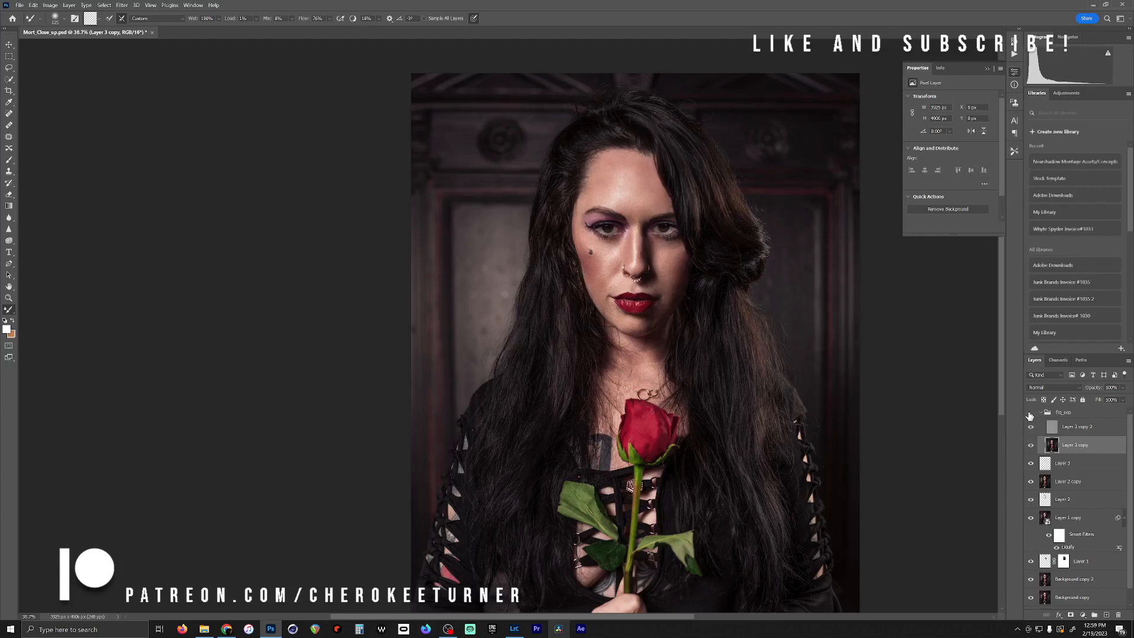
click(1031, 416)
click(1031, 416)
click(1032, 421)
Add a Curves adjustment layer above the detail layer, raise its midtones to brighten the image and invert its mask to black
click(1088, 431)
mouse_move(682, 440)
mouse_down()
mouse_move(691, 291)
mouse_move(688, 448)
mouse_up()
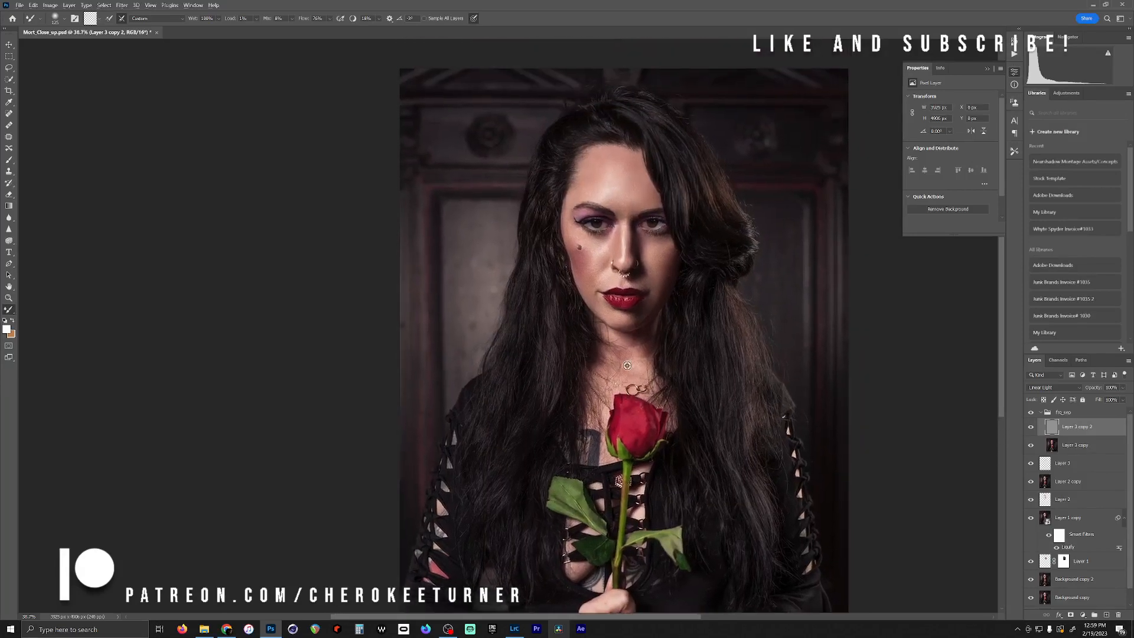
mouse_move(625, 365)
mouse_down()
mouse_move(582, 365)
mouse_move(632, 365)
mouse_up()
scroll(625, 260, up, 2)
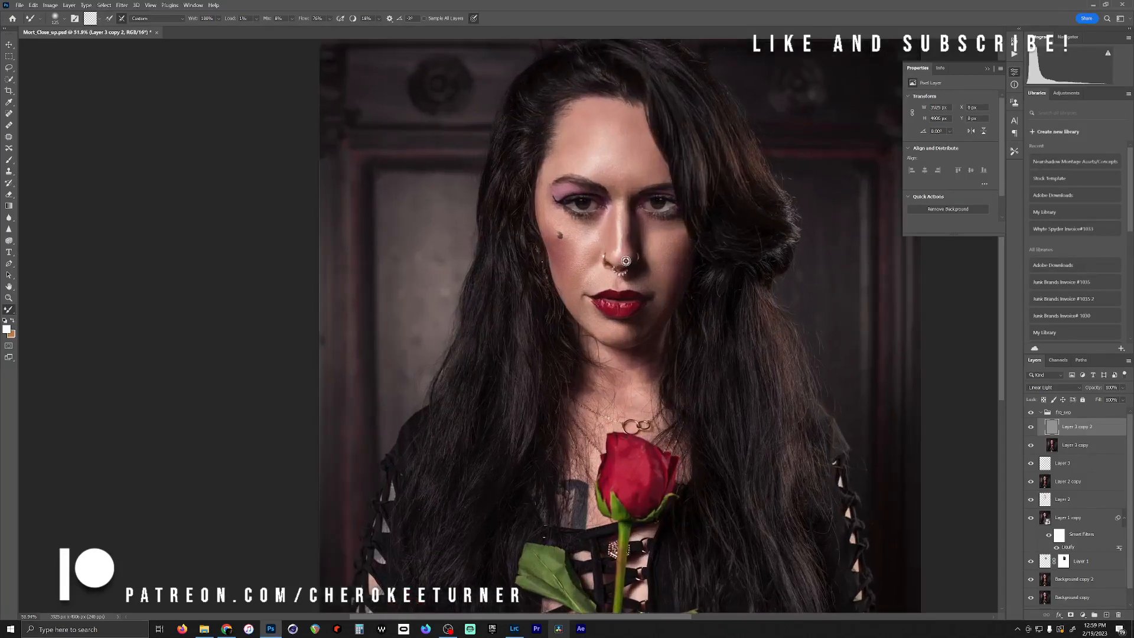
click(1082, 614)
click(1075, 499)
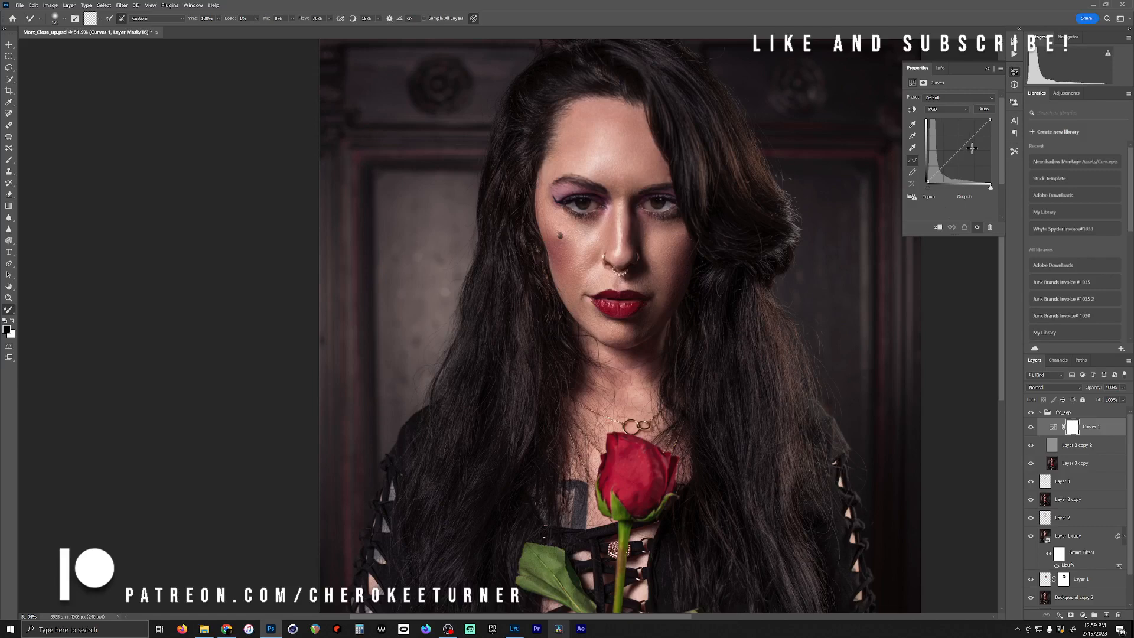
drag(955, 155, 952, 146)
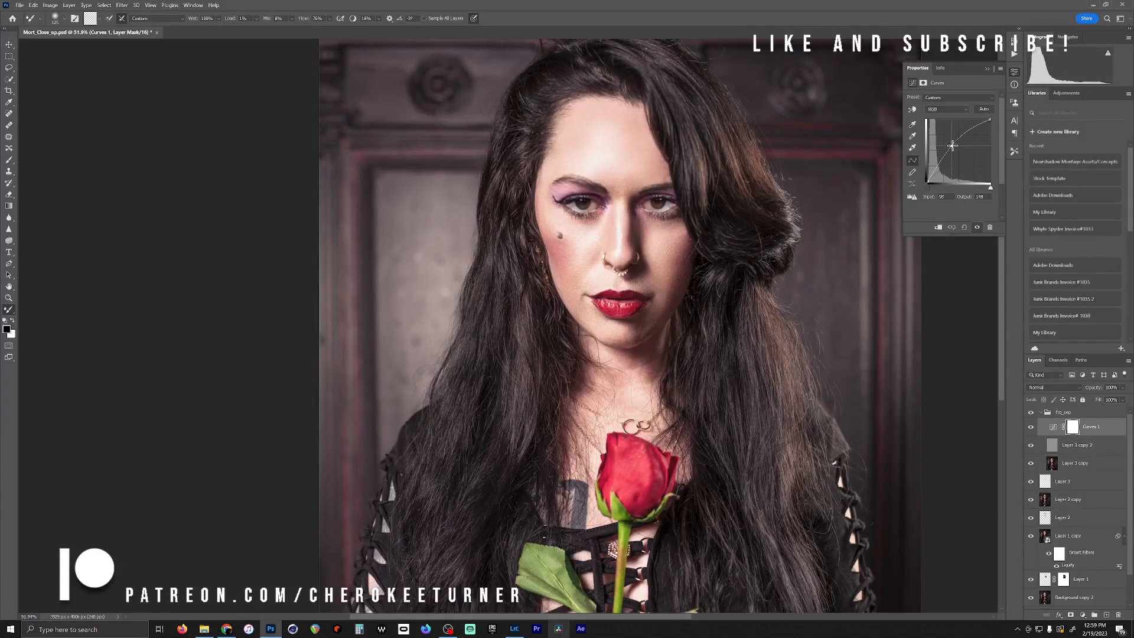
click(987, 69)
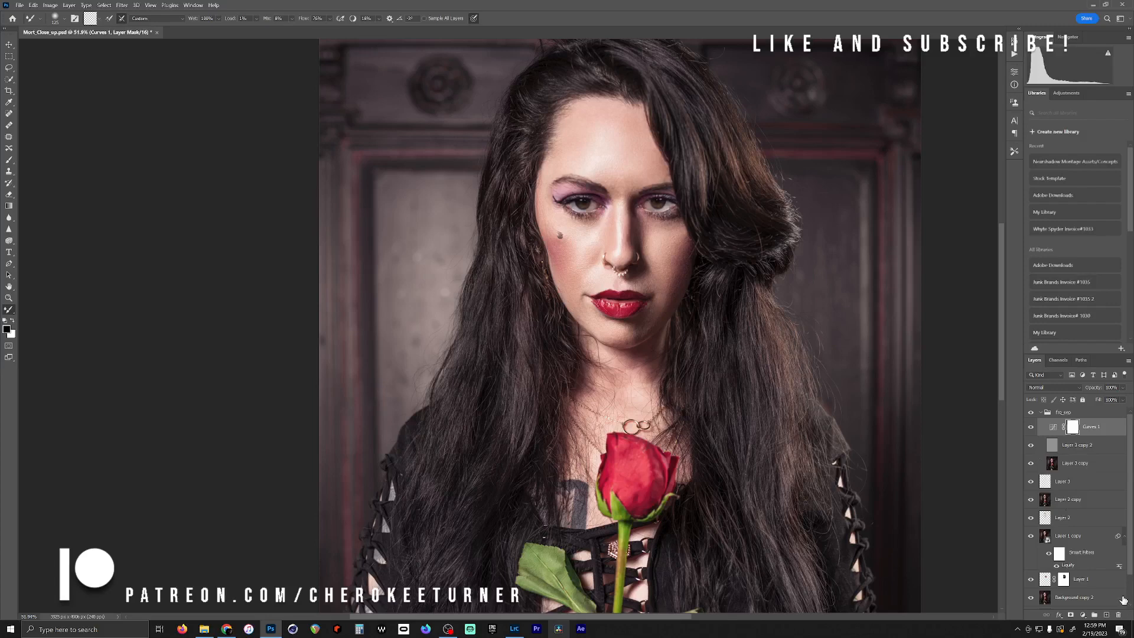
key(ctrl+i)
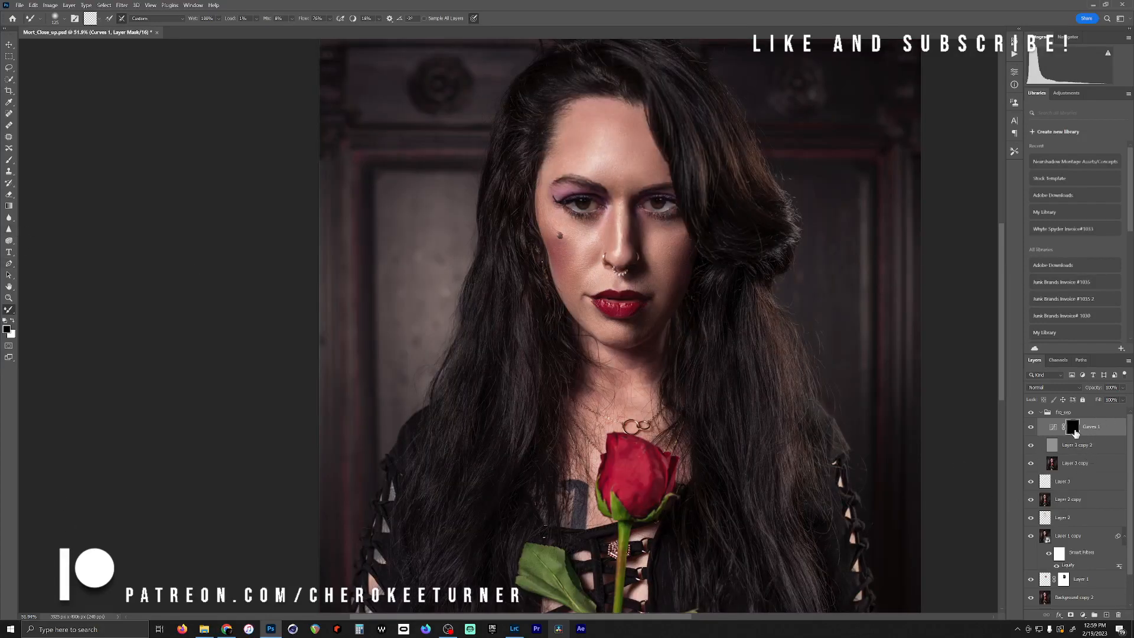
Switch to the Brush tool with white as foreground colour and 6% flow for painting the Curves mask on the face
click(9, 160)
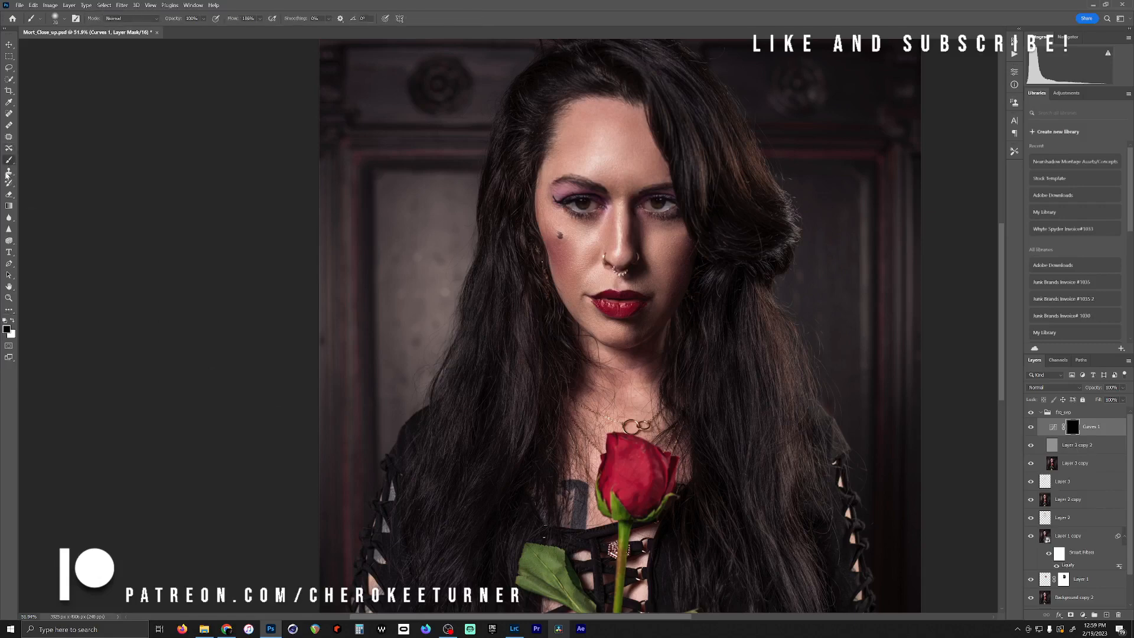
click(13, 320)
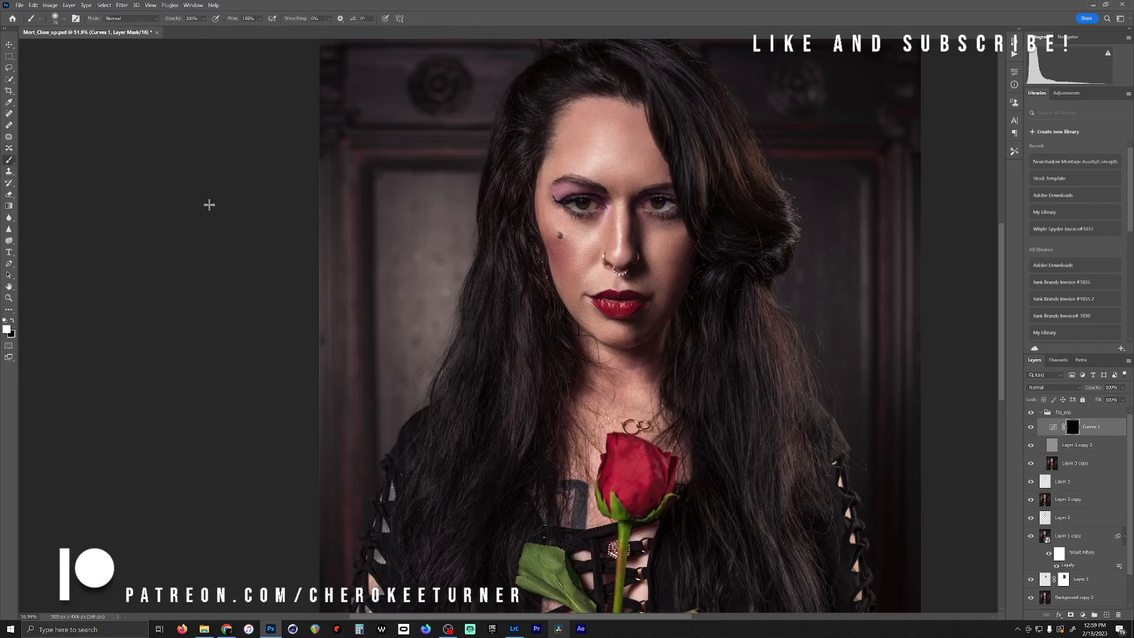
click(259, 20)
drag(278, 28, 239, 36)
click(471, 21)
drag(651, 179, 635, 210)
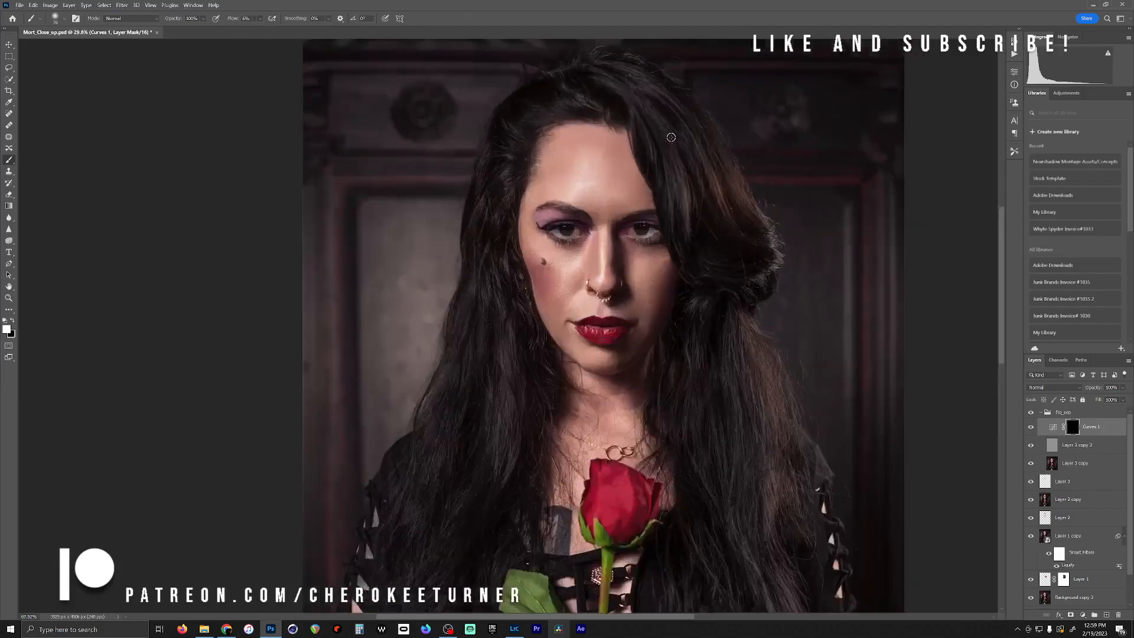
scroll(655, 155, up, 5)
drag(501, 283, 511, 205)
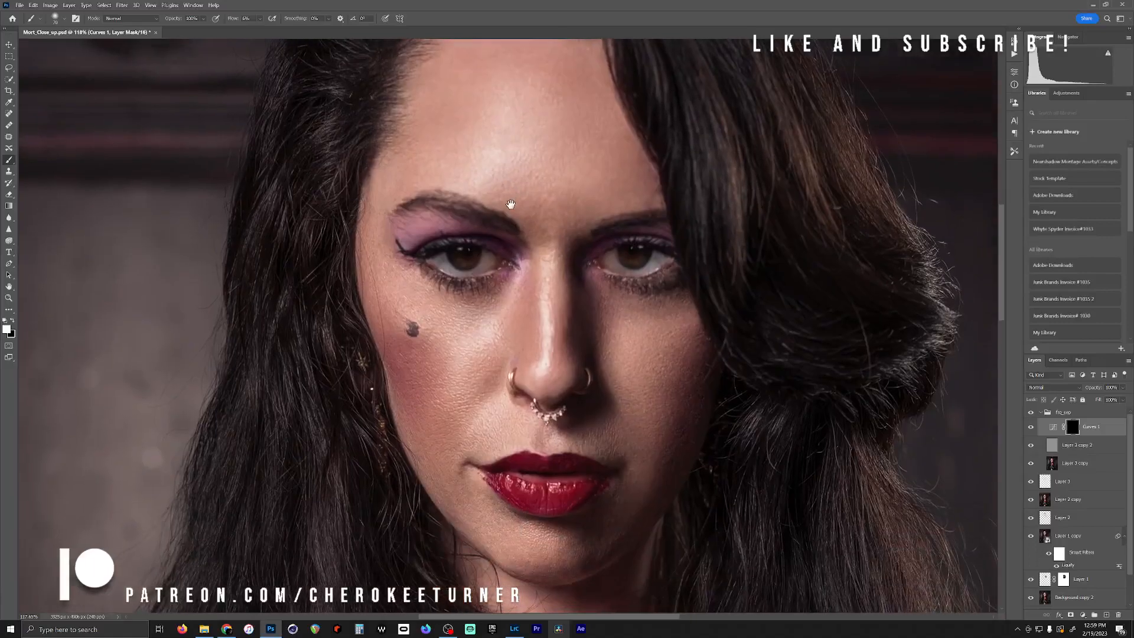
Enlarge the brush and paint white on the Curves 1 mask to brighten the forehead highlights
key(])
key(])
key(])
key(])
key(])
key(])
drag(524, 164, 560, 268)
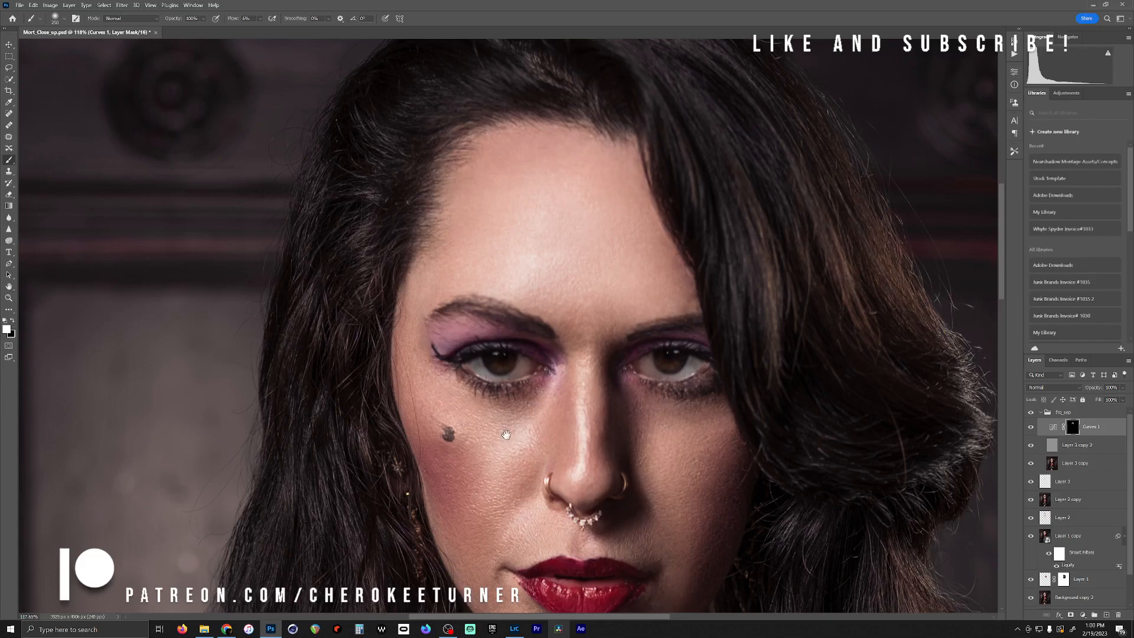
Brighten the cheeks, under-eye areas and centre of the face on the Curves 1 mask, varying the brush size
drag(489, 492, 508, 397)
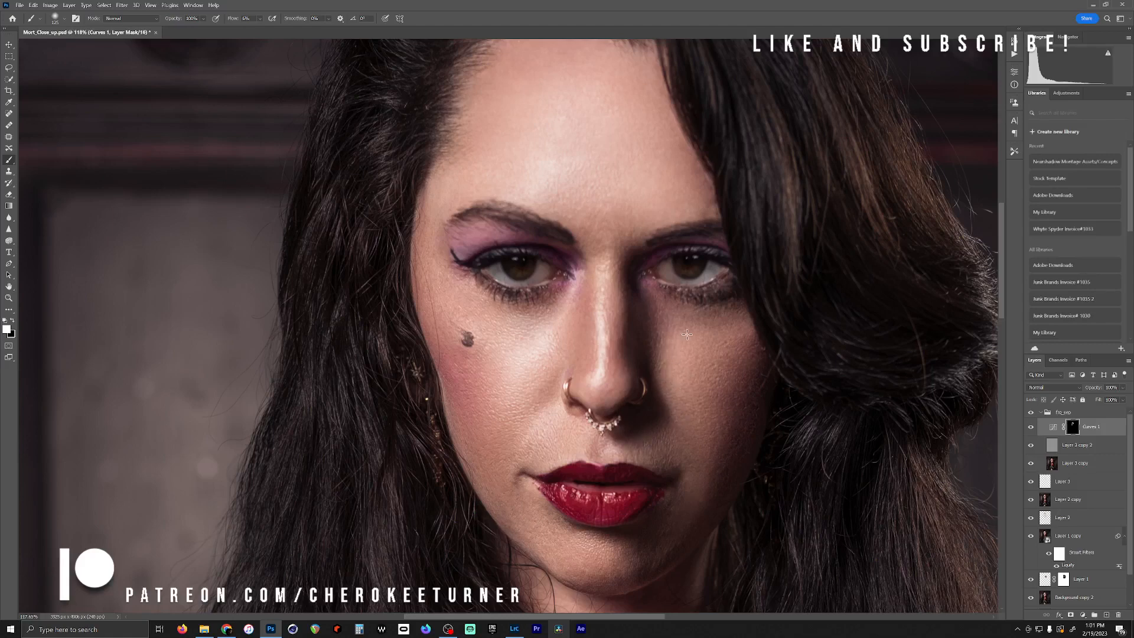
key(bracketright)
key(bracketright)
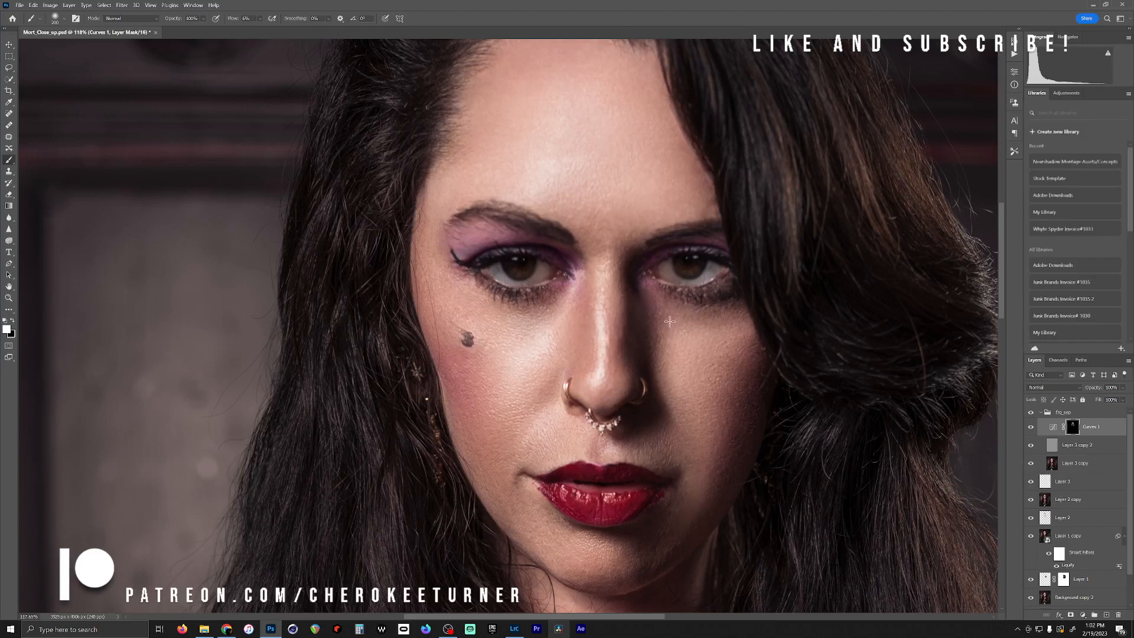
Compare the portrait with the frq_sep group hidden and shown to judge the brightening
scroll(665, 325, down, 8)
scroll(666, 356, up, 2)
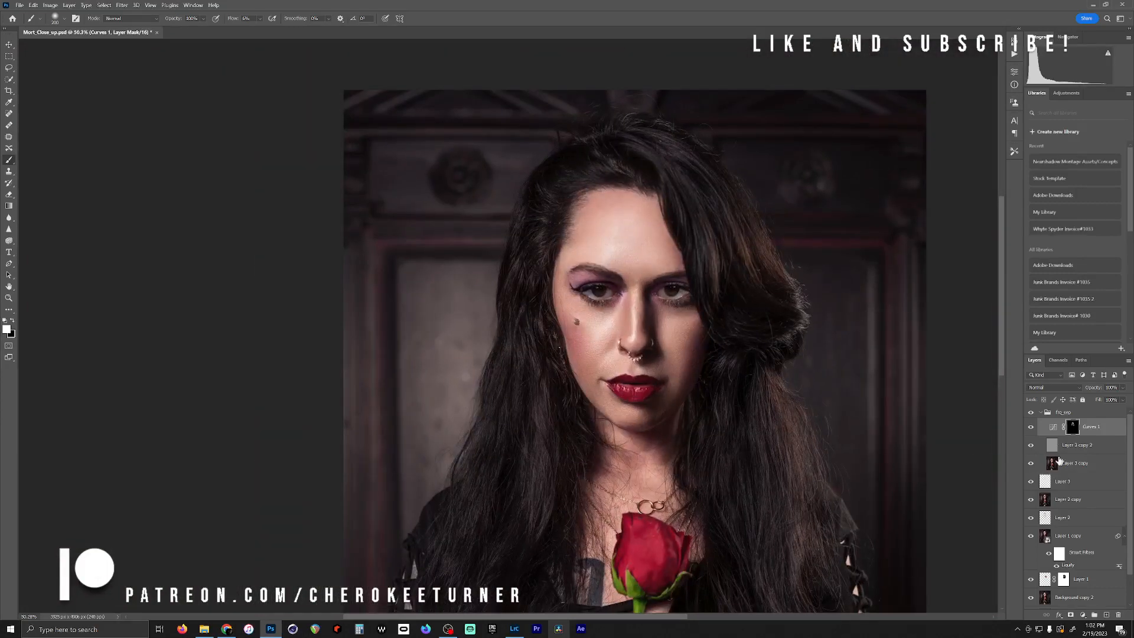
click(1029, 414)
click(1029, 414)
click(1029, 414)
click(1029, 414)
scroll(700, 348, up, 6)
scroll(608, 337, down, 2)
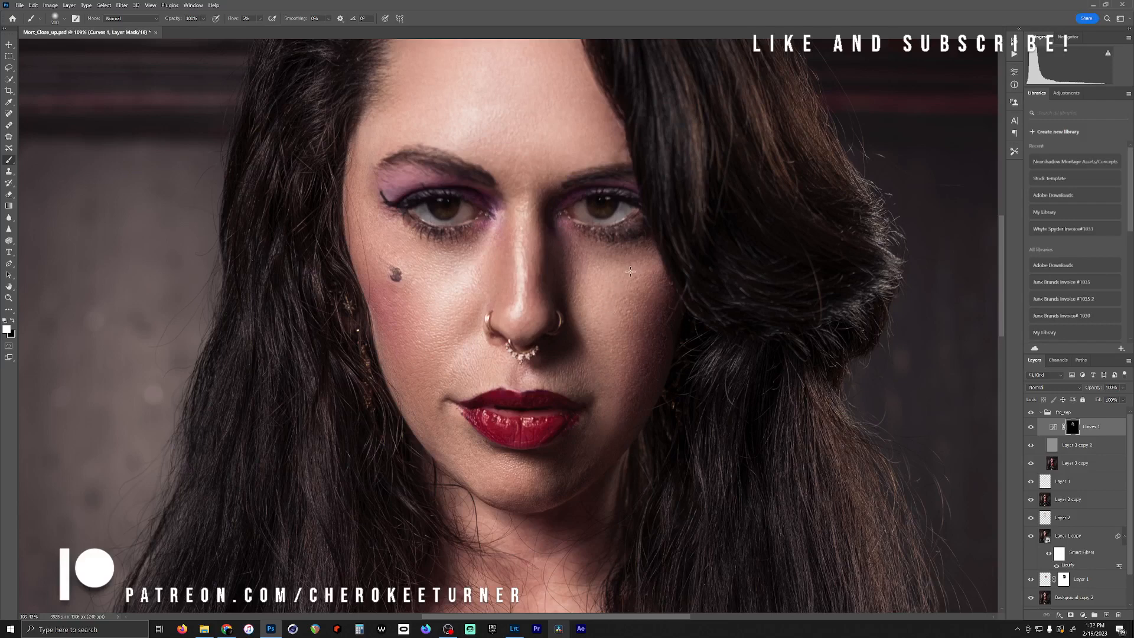
Refine the Curves 1 mask with further light strokes on the forehead and cheeks, checking the whole portrait
drag(444, 264, 491, 366)
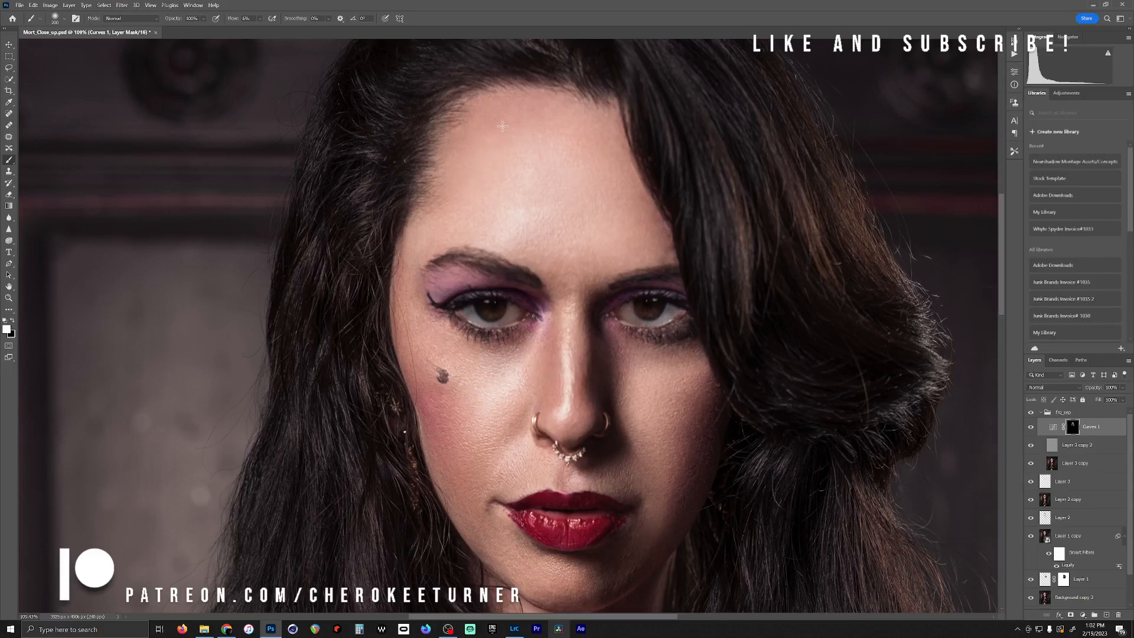
drag(480, 238, 534, 126)
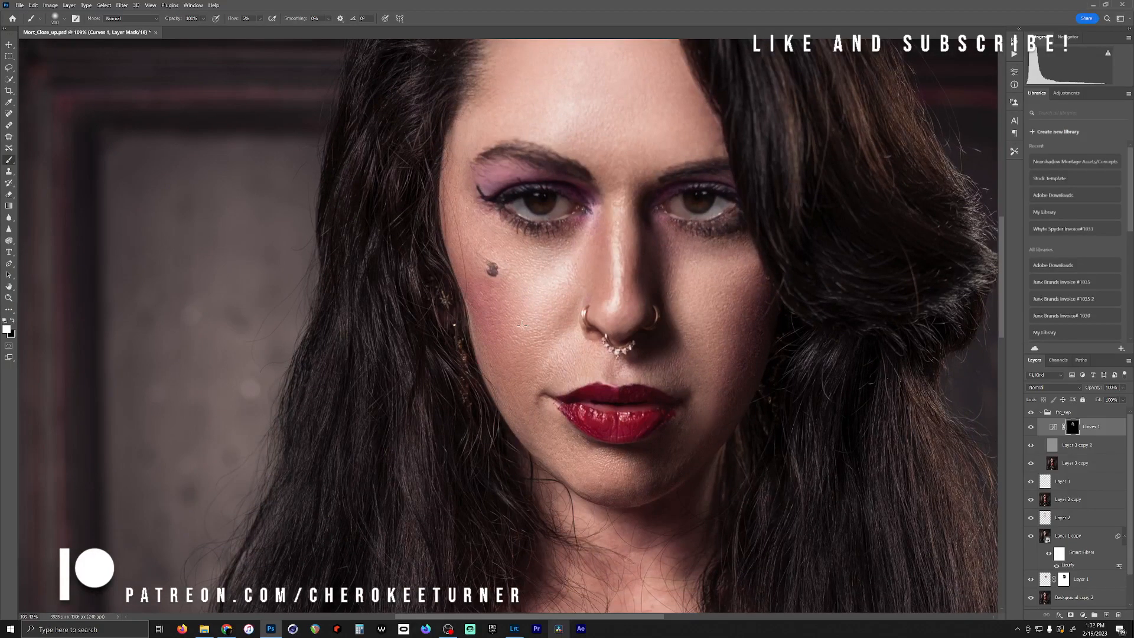
drag(670, 468, 603, 264)
key(ctrl+0)
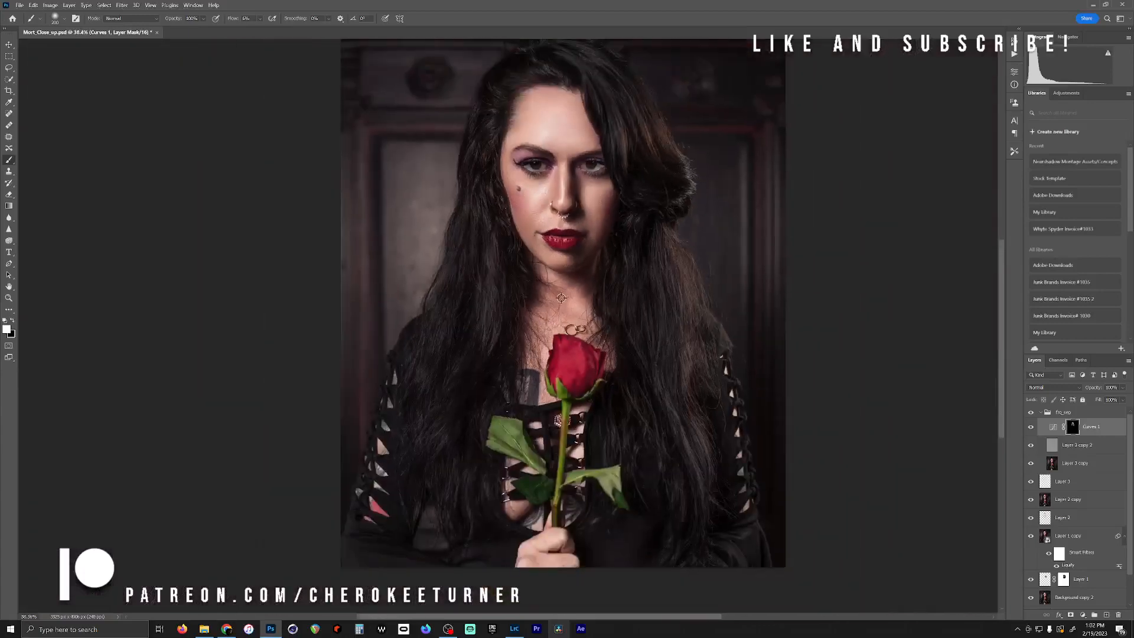
drag(565, 192, 594, 215)
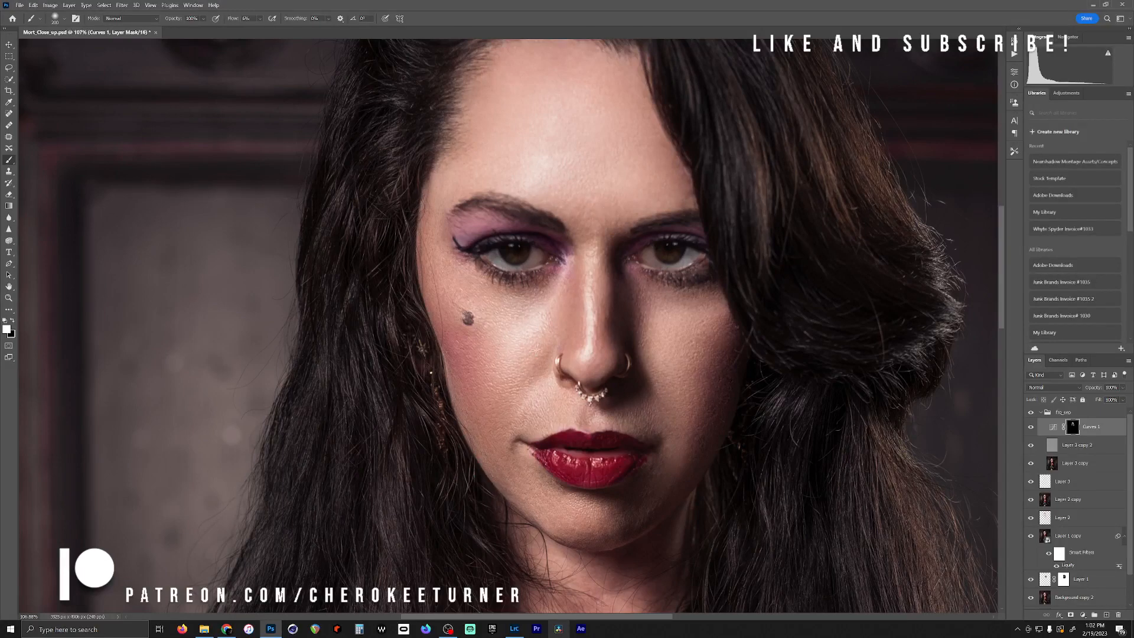
Add a second Curves adjustment layer above Curves 1, lower its midtones to darken the image and invert its mask to black
click(1083, 615)
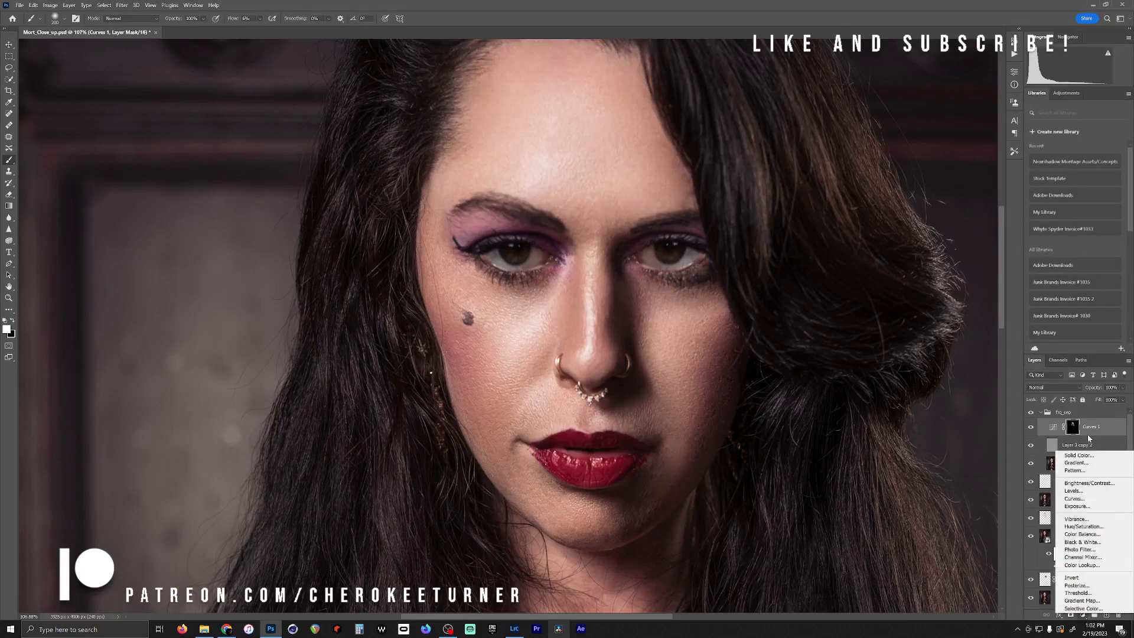
click(1085, 501)
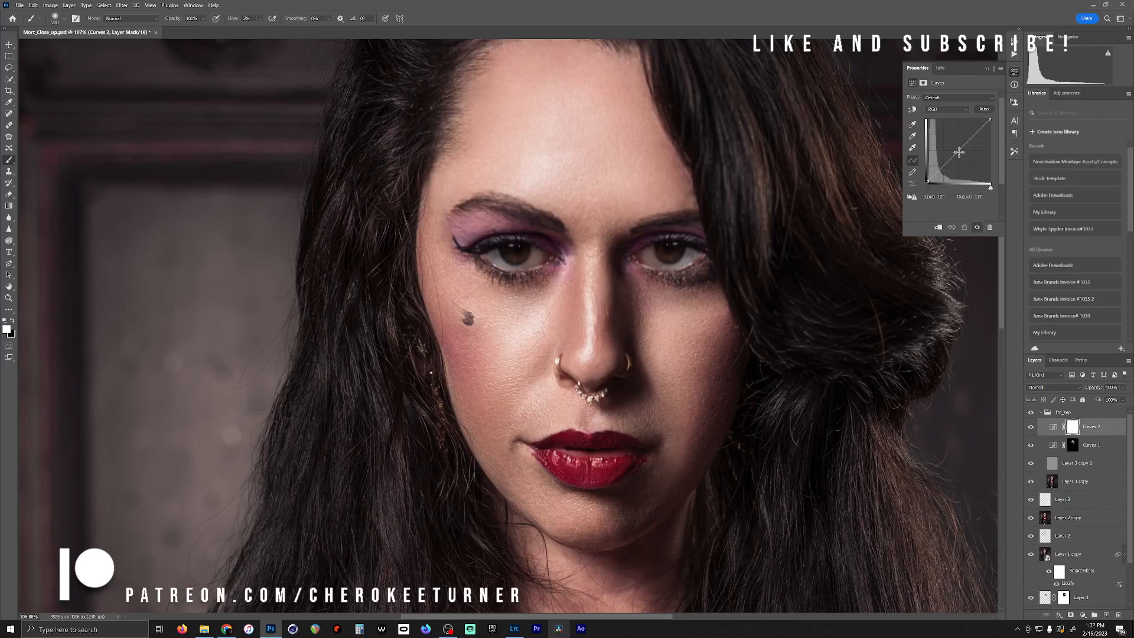
drag(961, 153, 962, 155)
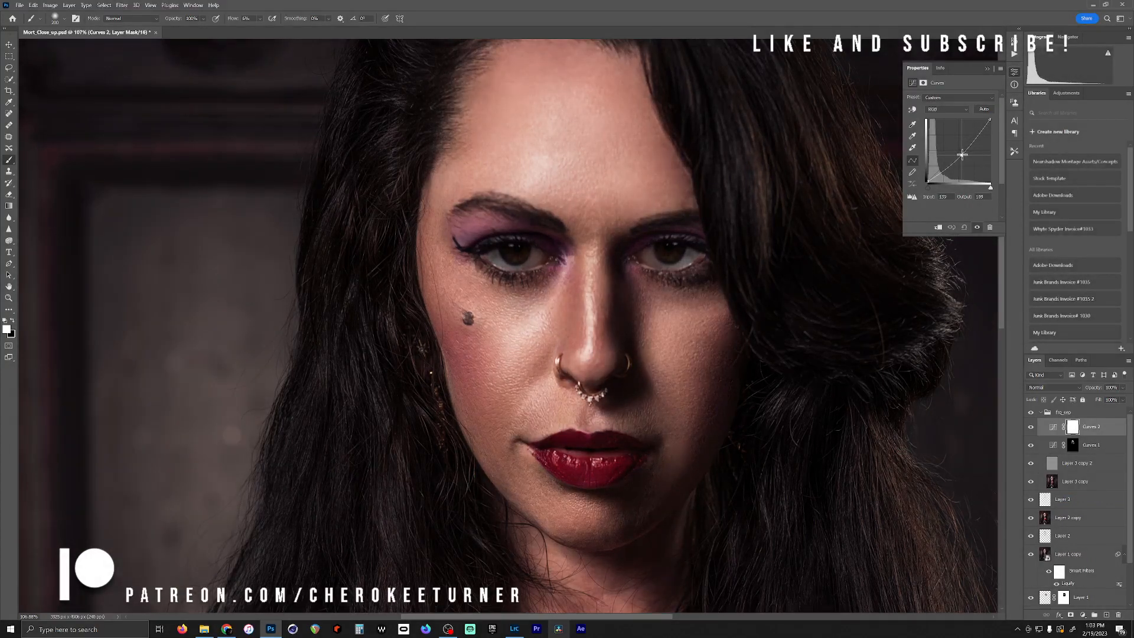
key(ctrl+i)
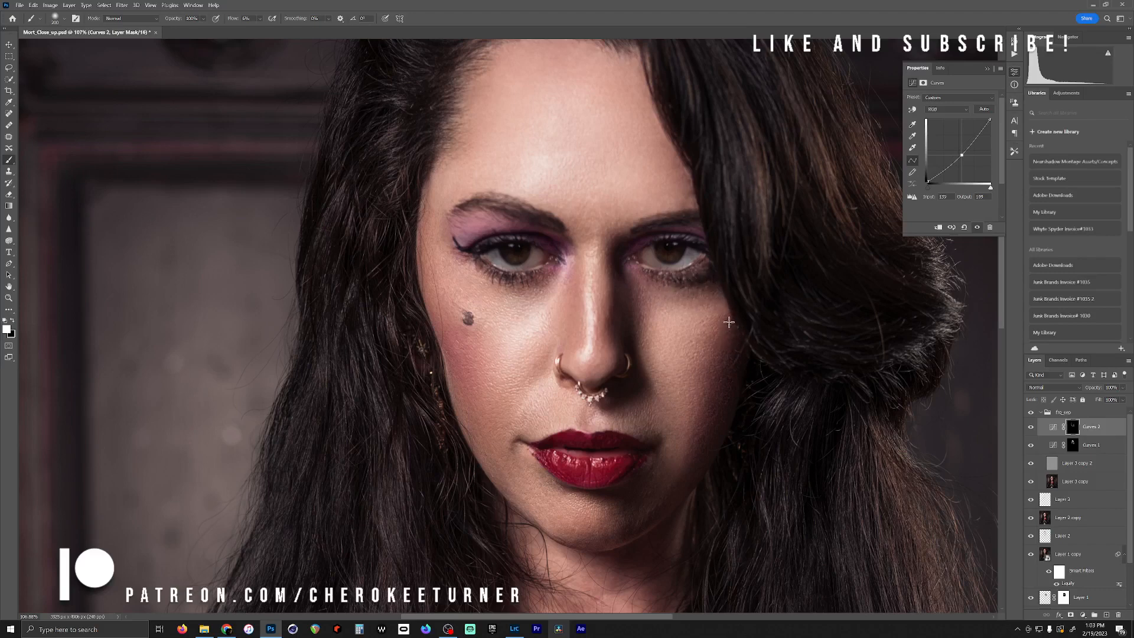
Paint white on the Curves 2 mask with a larger brush to deepen the shadow areas of the face
key(bracketright)
key(bracketright)
key(bracketright)
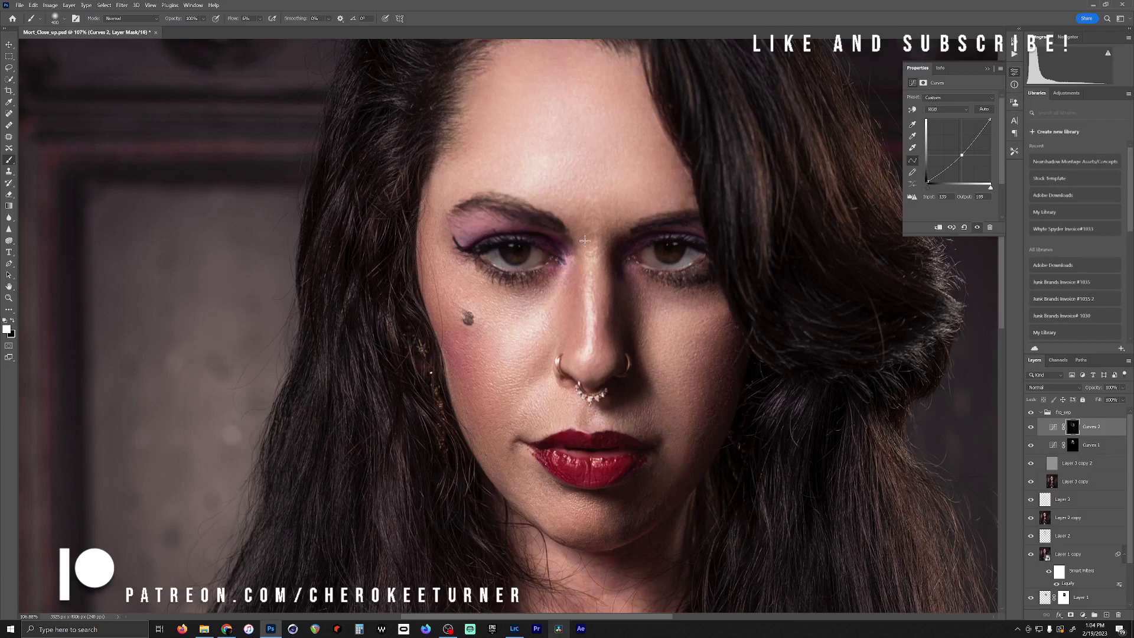
Compare the face with the Curves 2 layer hidden and shown
click(1030, 427)
click(1029, 429)
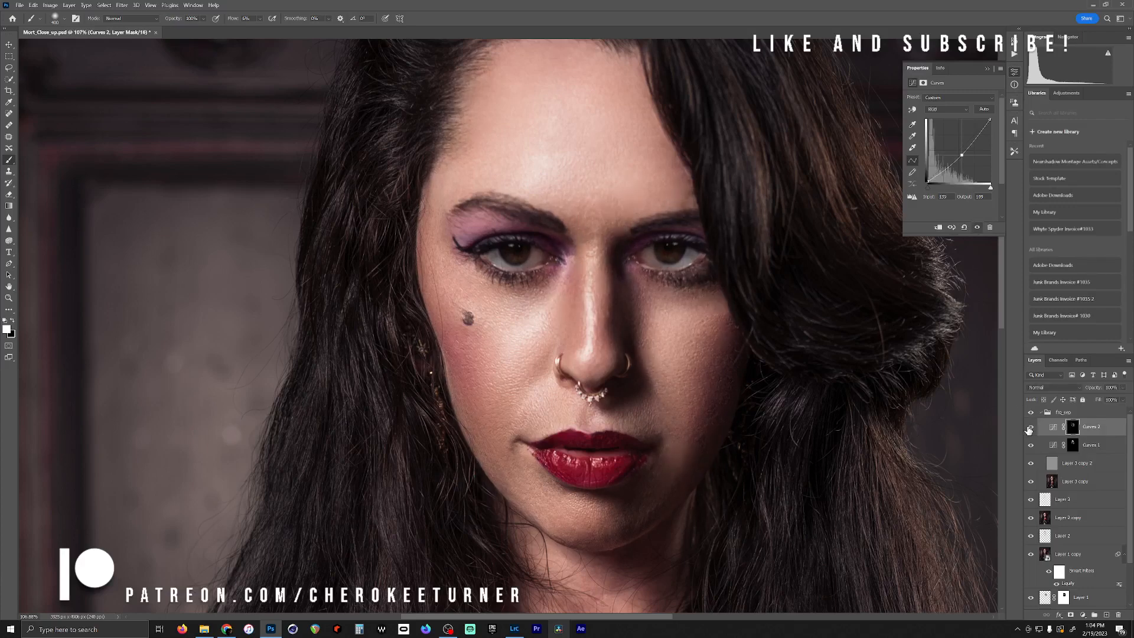
click(1029, 427)
click(1030, 427)
click(1029, 428)
click(1030, 428)
Paint more of the Curves 2 mask to darken the forehead edges, cheek contours and jawline
scroll(457, 236, up, 5)
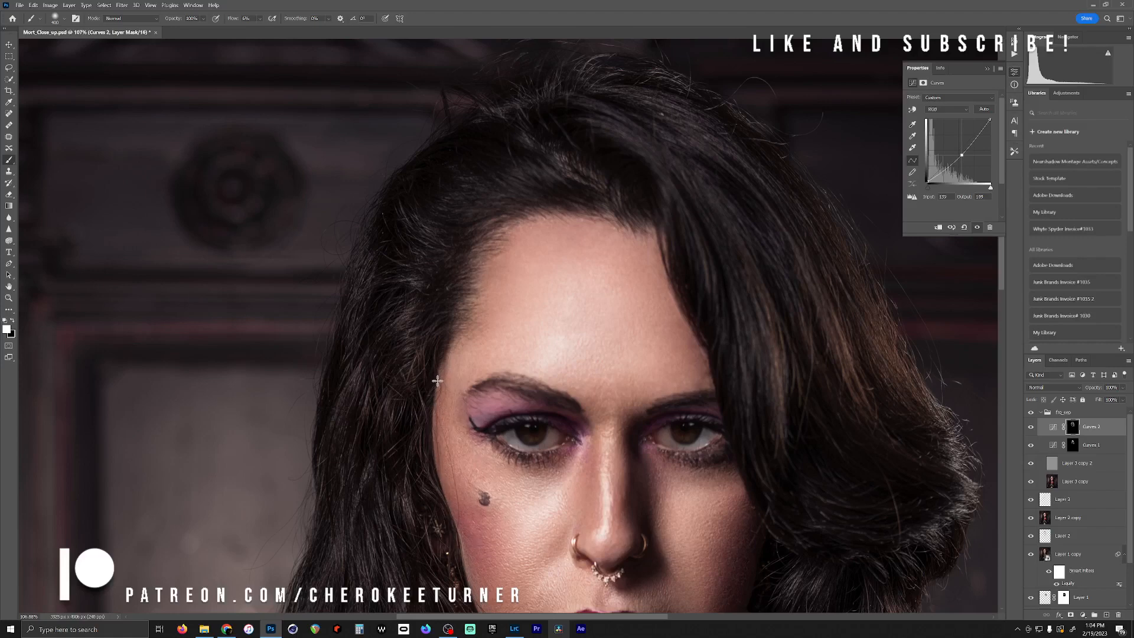
drag(505, 470, 453, 280)
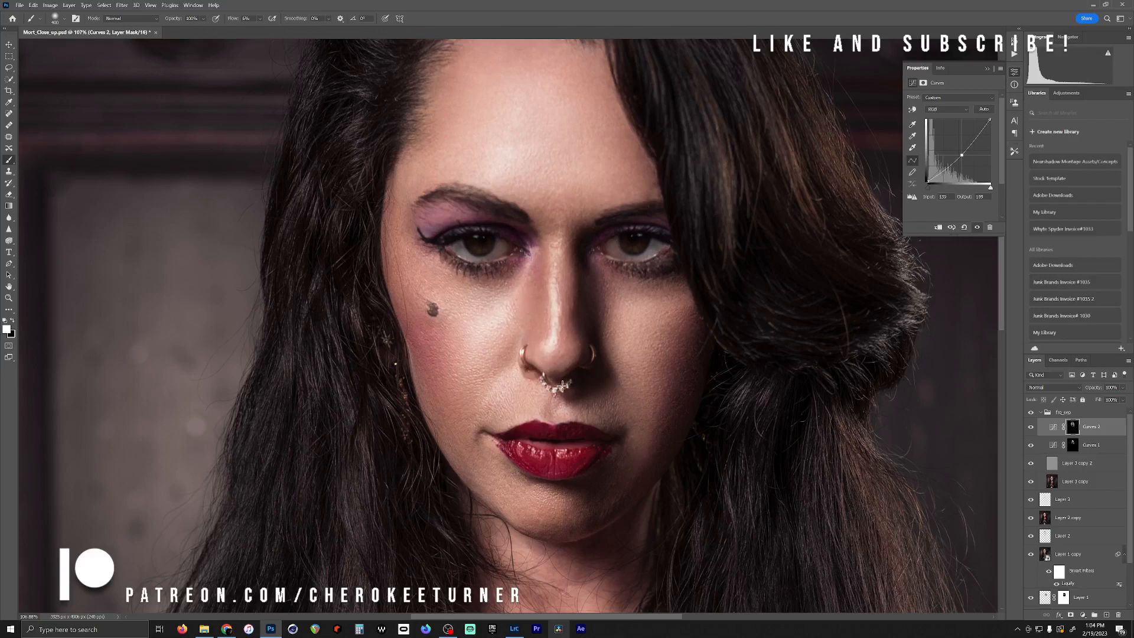
scroll(569, 353, down, 10)
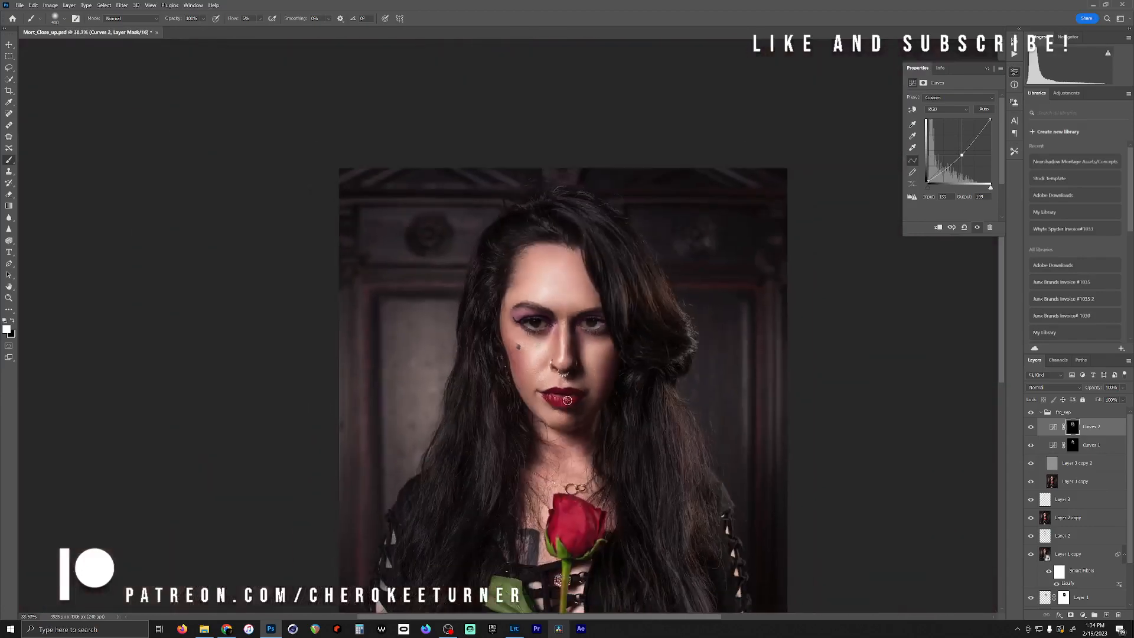
scroll(569, 400, up, 7)
scroll(585, 412, down, 4)
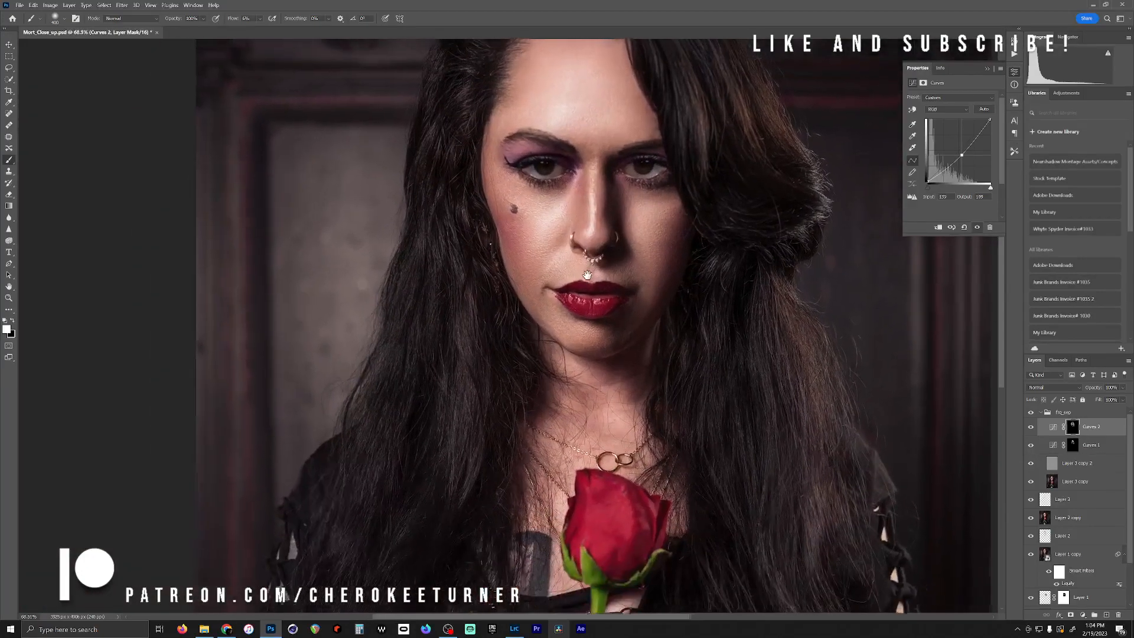
scroll(619, 359, up, 4)
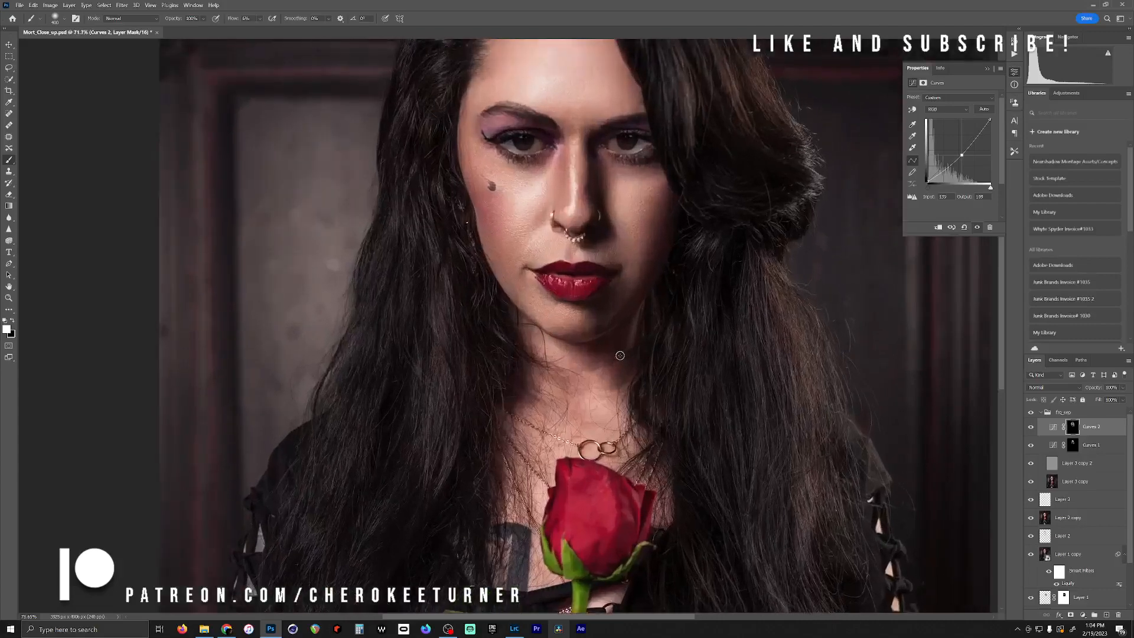
scroll(529, 221, up, 2)
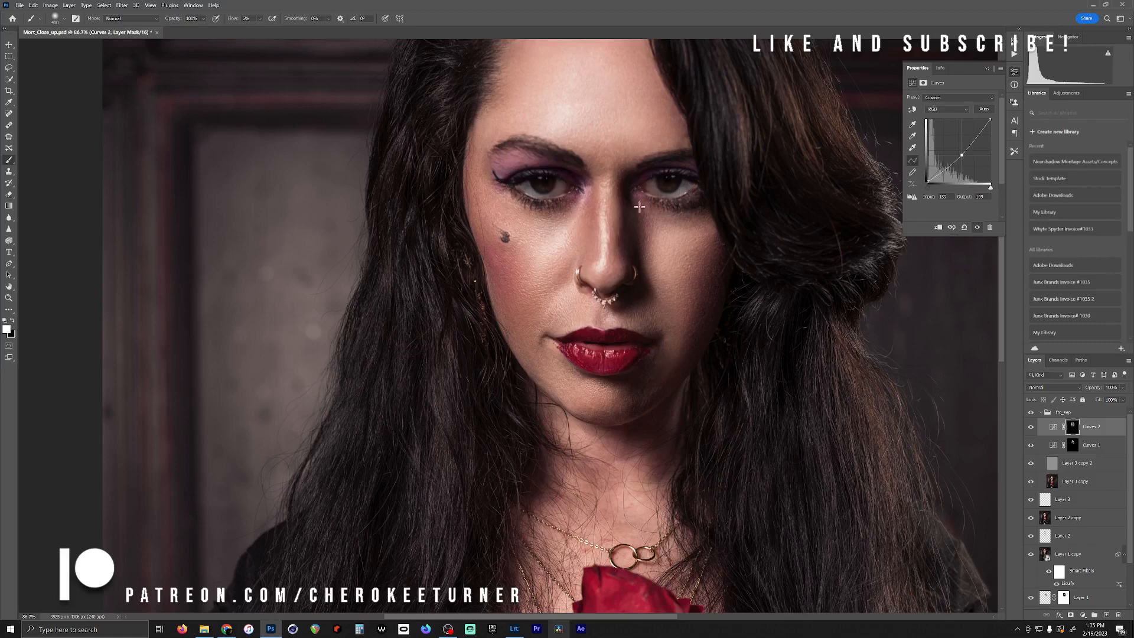
drag(656, 198, 655, 326)
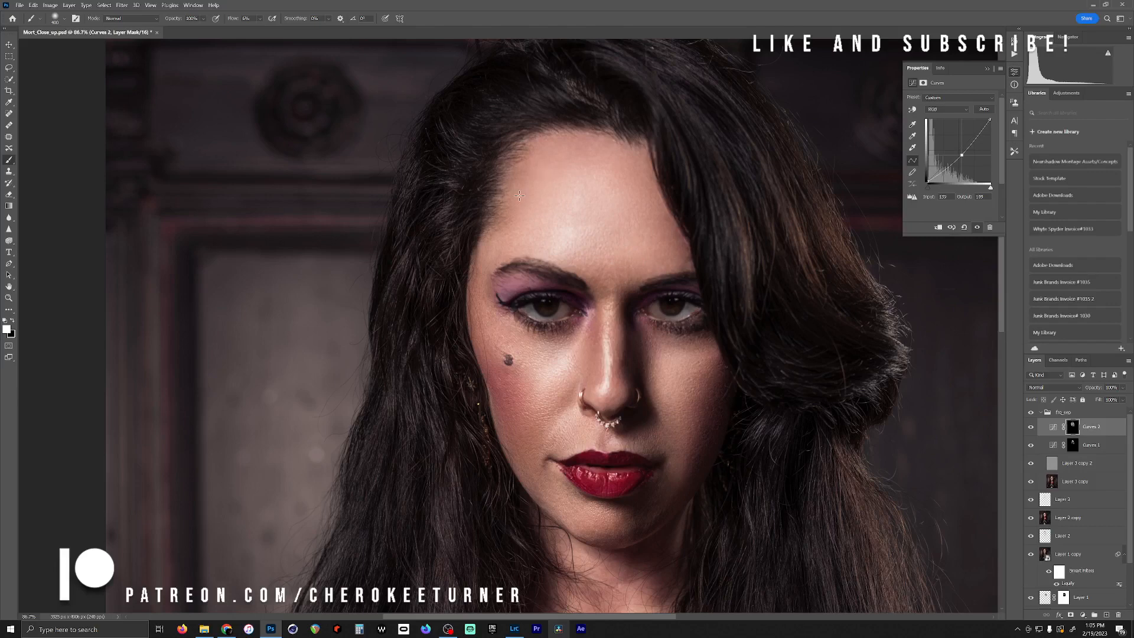
Examine the portrait with the frq_sep group hidden and shown, both as a whole and close up on the face
scroll(647, 390, down, 4)
drag(661, 419, 581, 323)
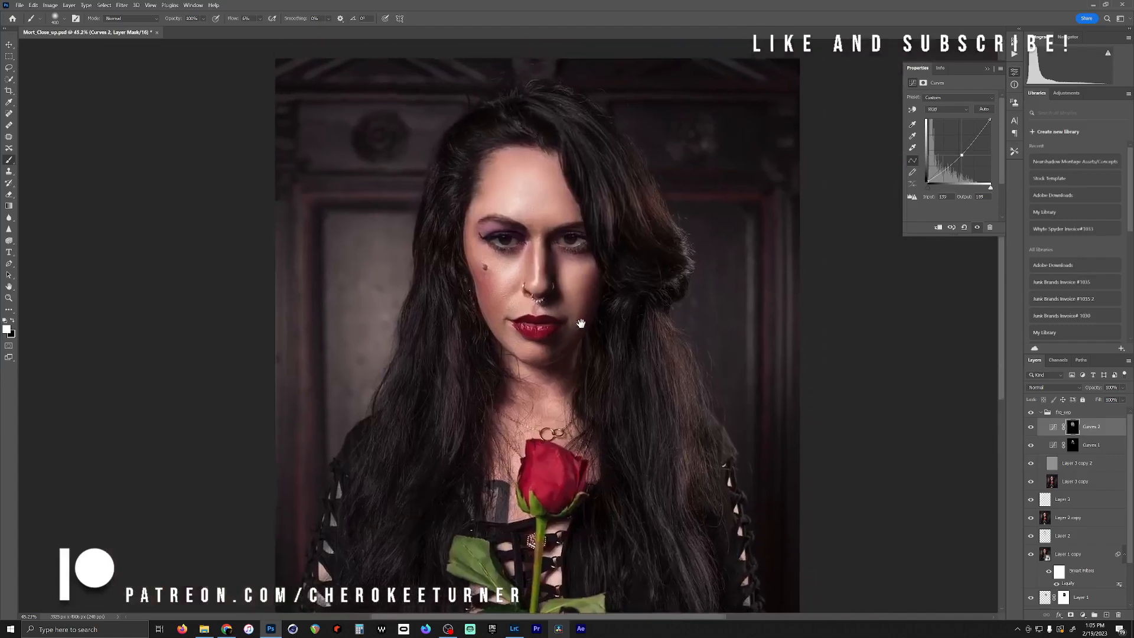
click(1031, 413)
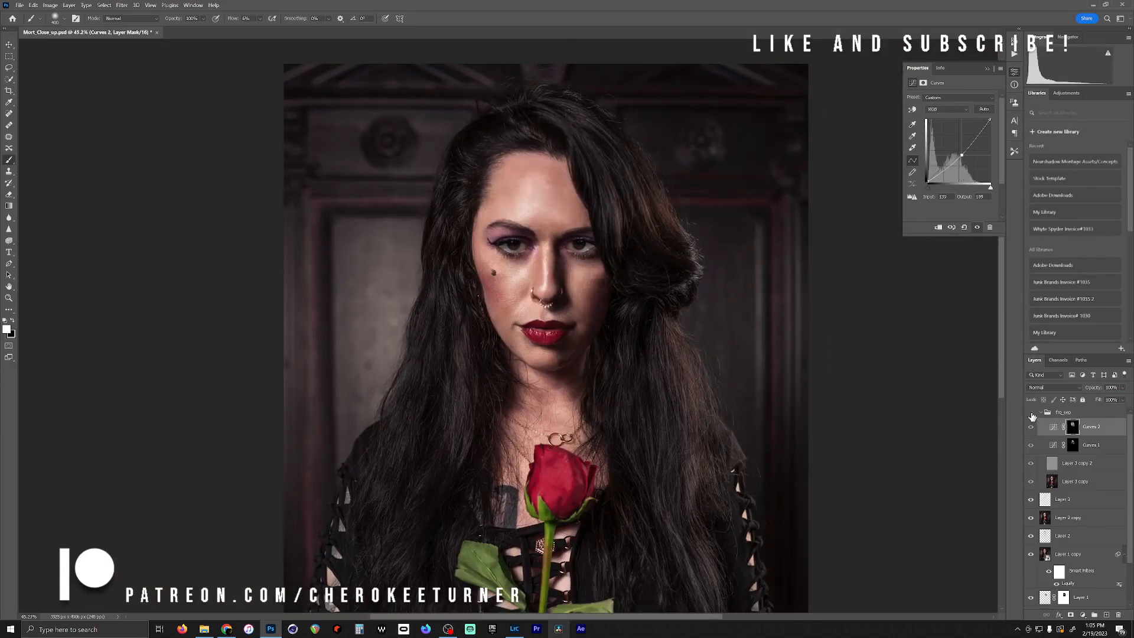
click(1031, 413)
click(1031, 413)
click(1031, 412)
scroll(655, 378, down, 3)
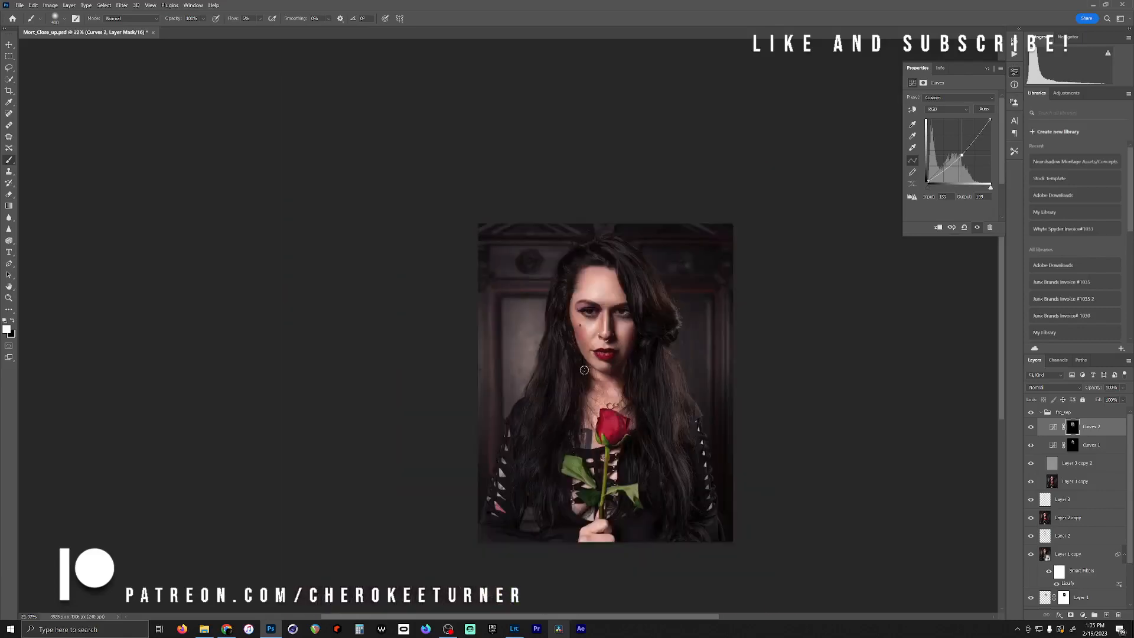
scroll(584, 370, up, 6)
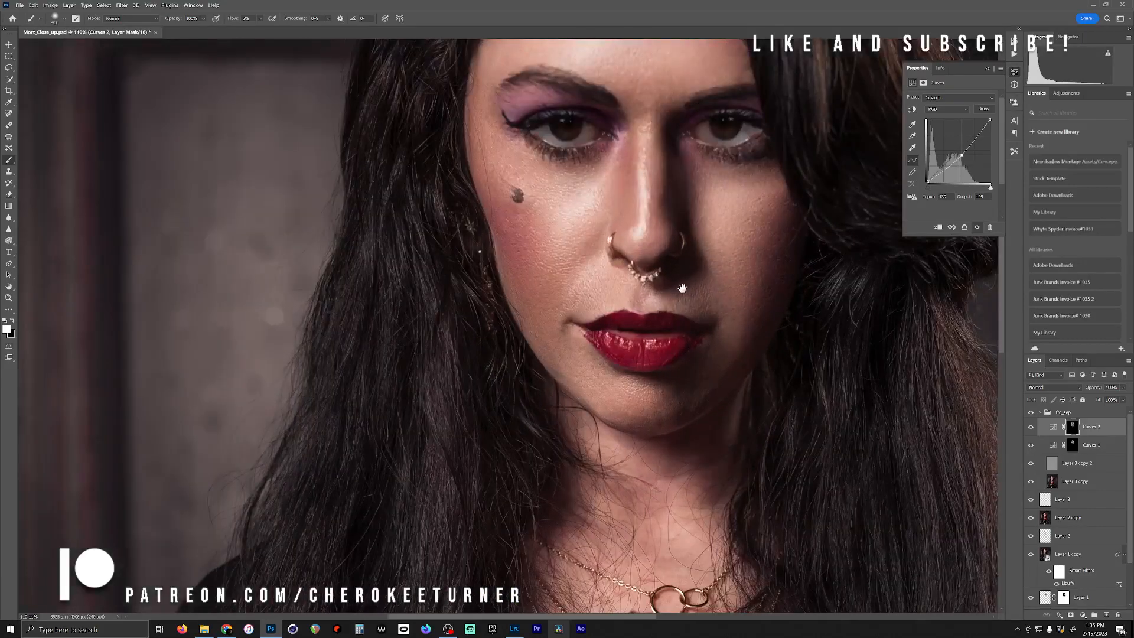
drag(682, 289, 654, 418)
scroll(653, 419, down, 2)
scroll(653, 418, up, 2)
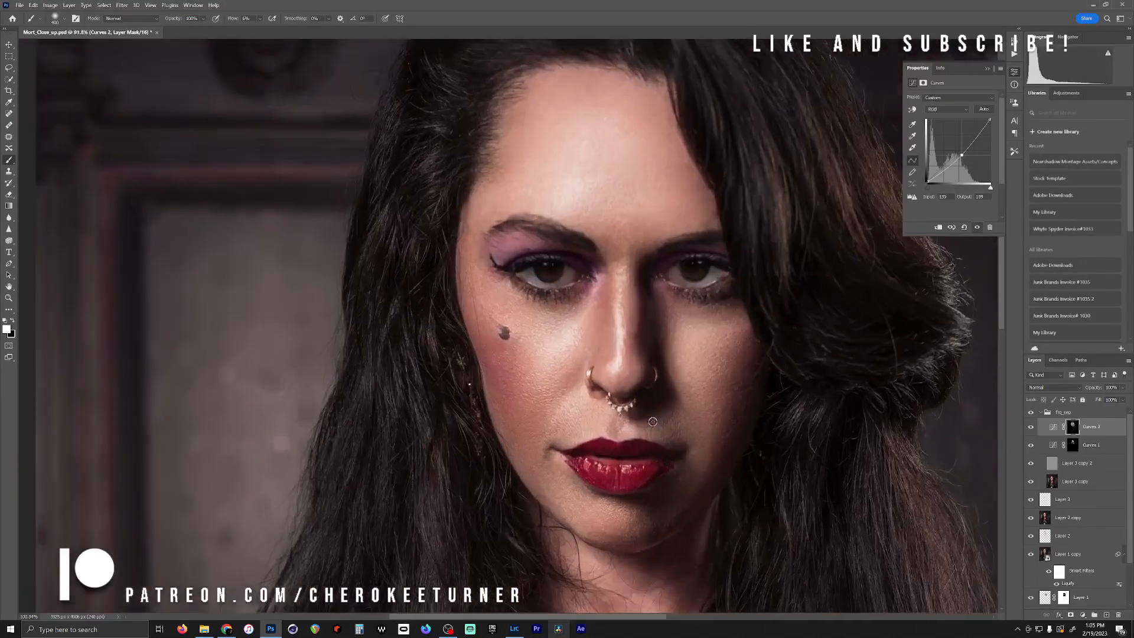
Reduce the fill of the Curves 2 layer to about 75% to soften the darkening
click(1122, 403)
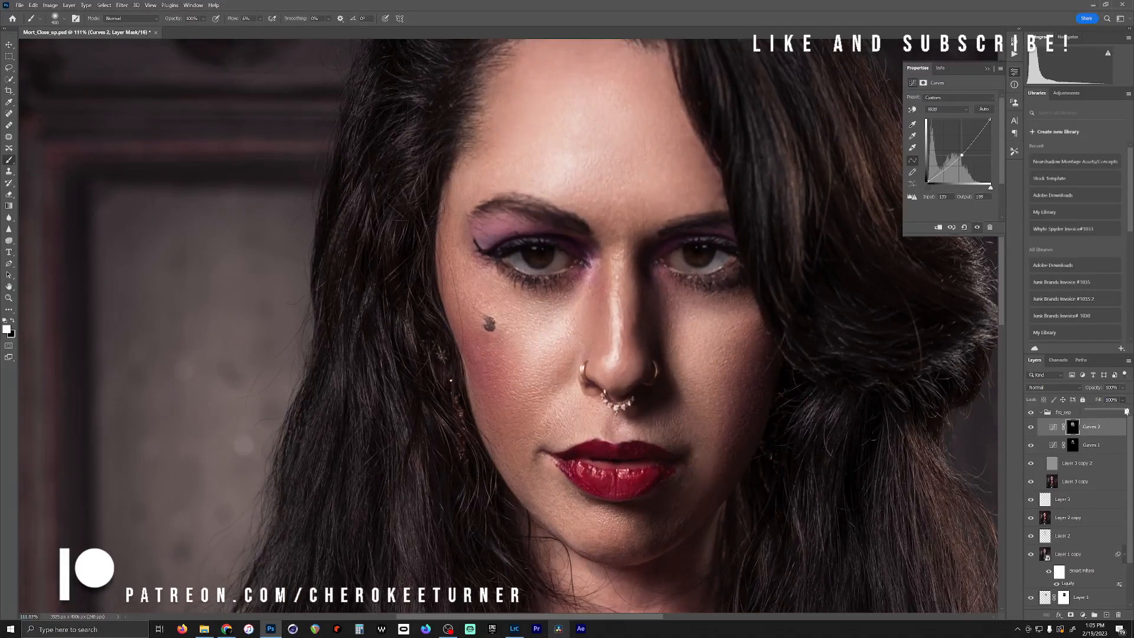
drag(1125, 412, 1109, 412)
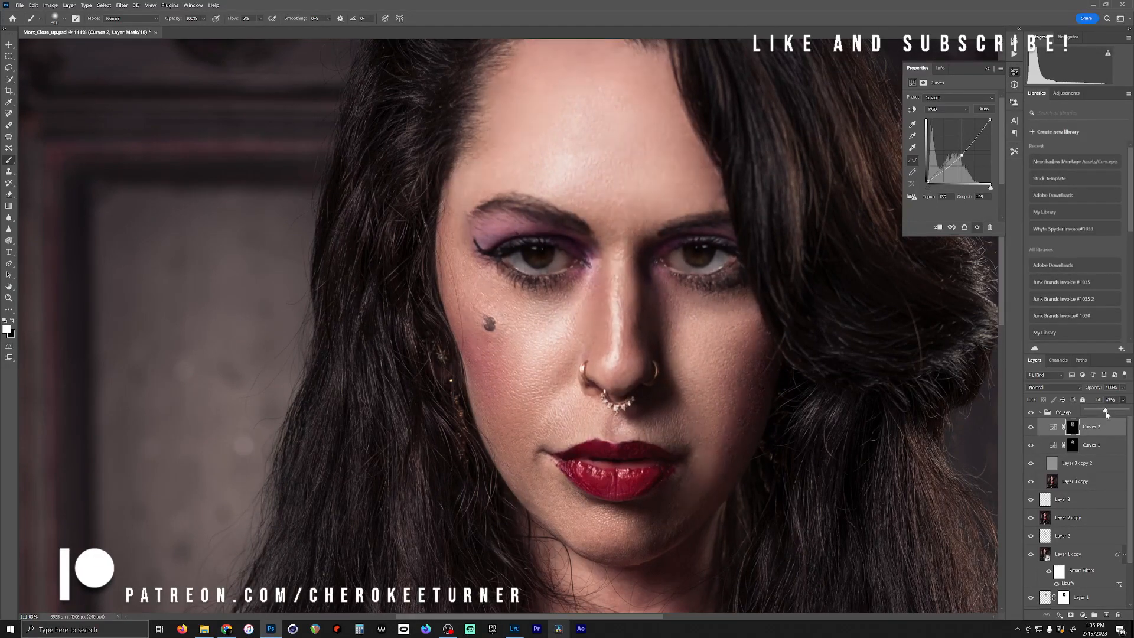
drag(1113, 414, 1124, 413)
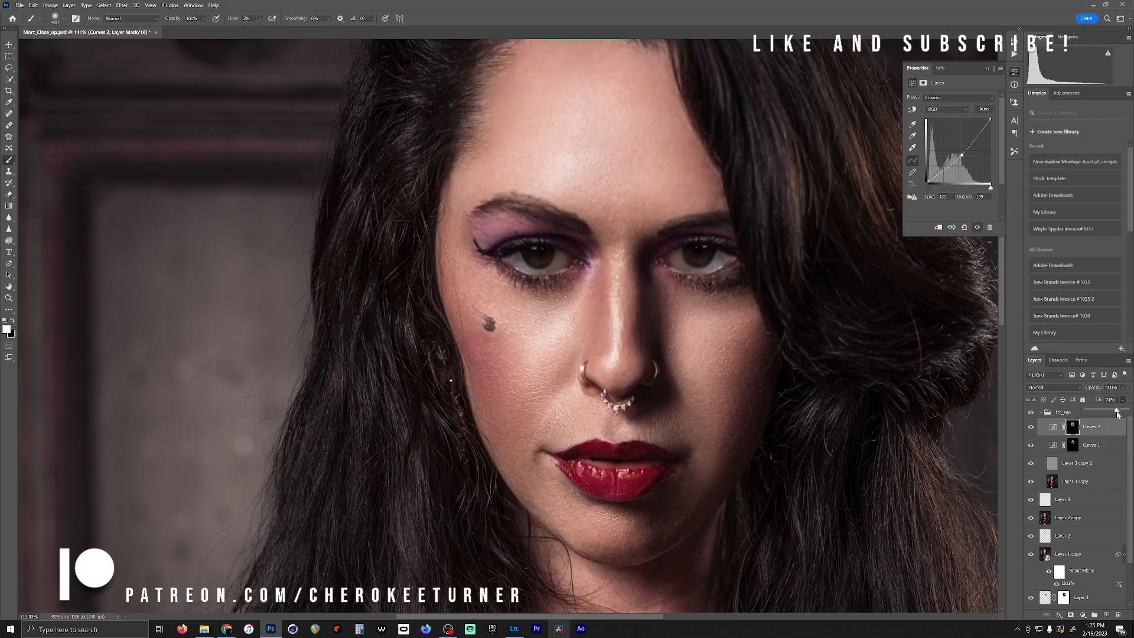
Reduce the fill of the Curves 1 layer to about 79% to soften the brightening
click(1093, 445)
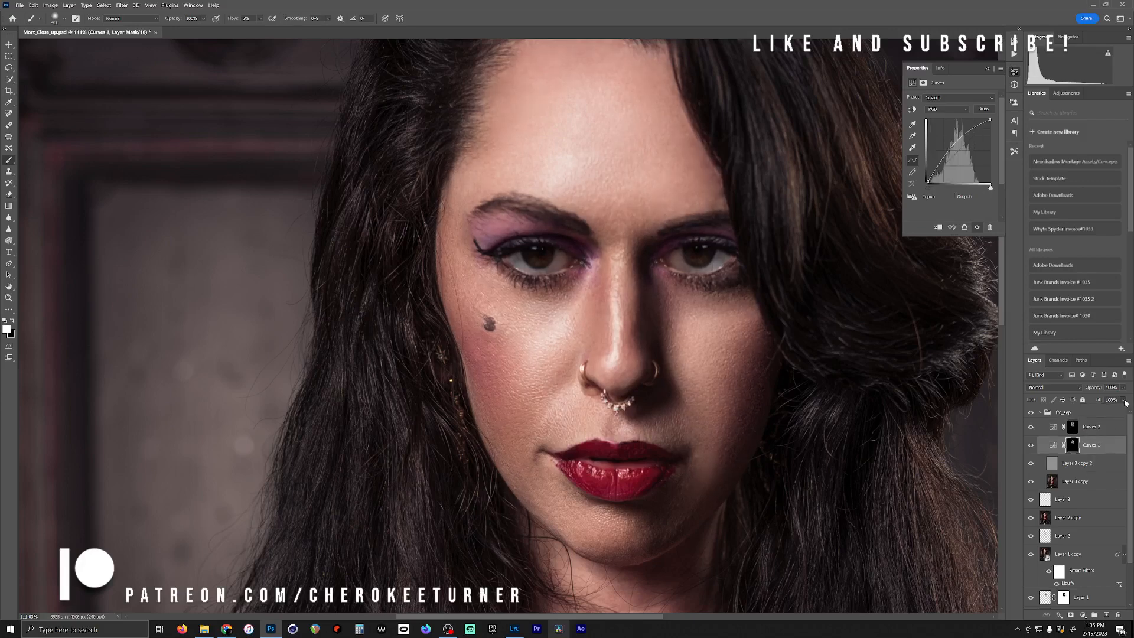
click(1122, 401)
drag(1127, 412, 1096, 416)
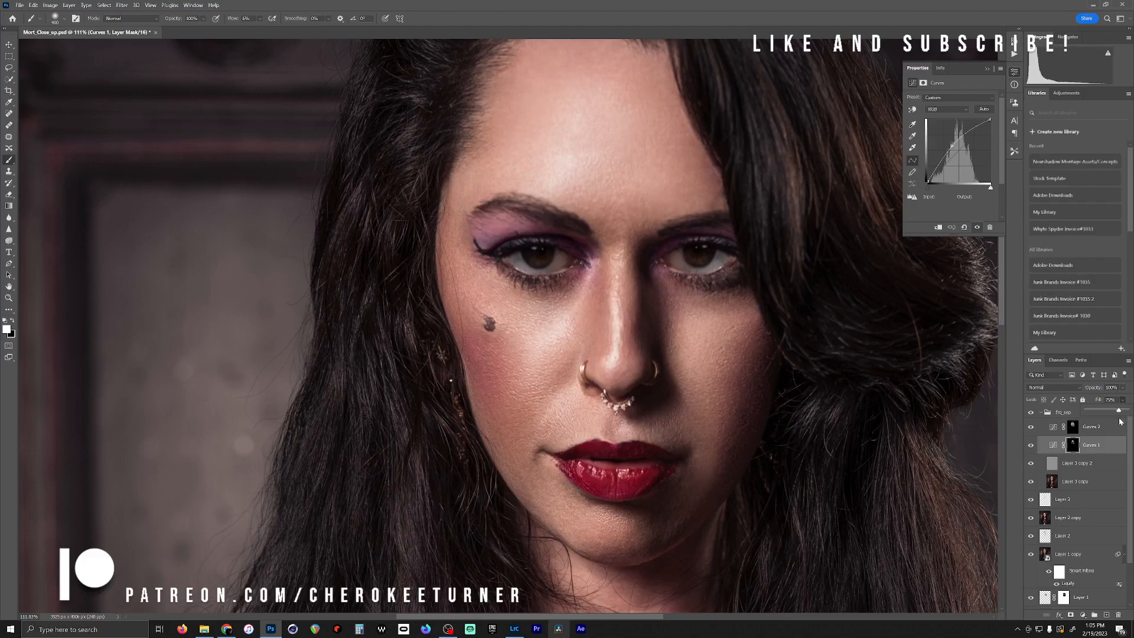
scroll(711, 456, down, 5)
scroll(708, 461, up, 5)
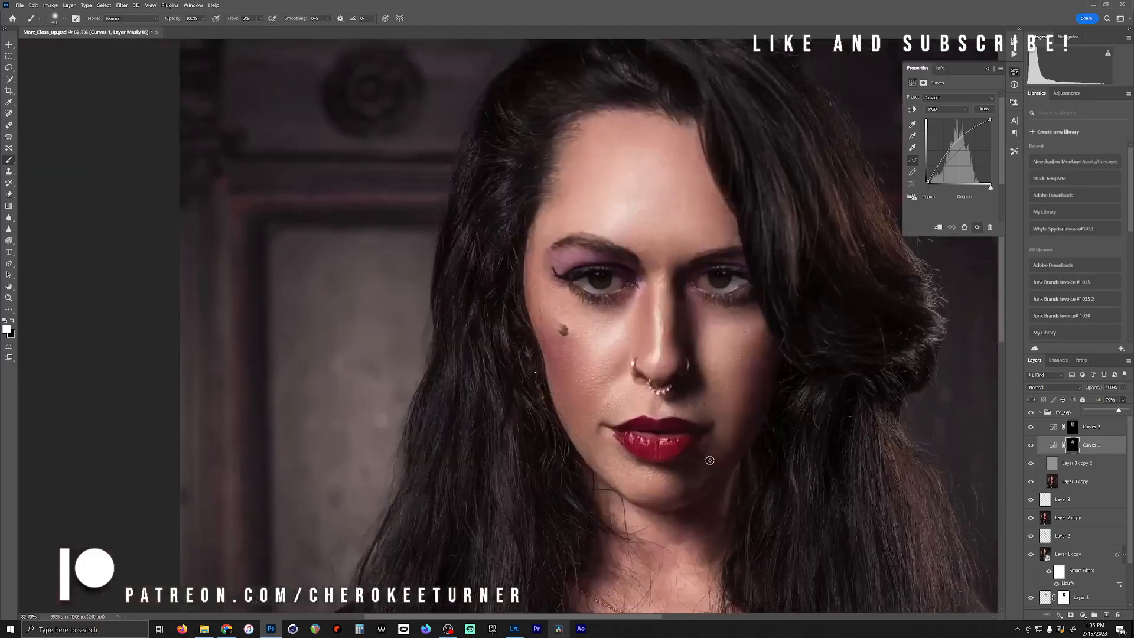
Select the Curves 2 layer again and check the balance of highlights and shadows across the portrait
click(1096, 430)
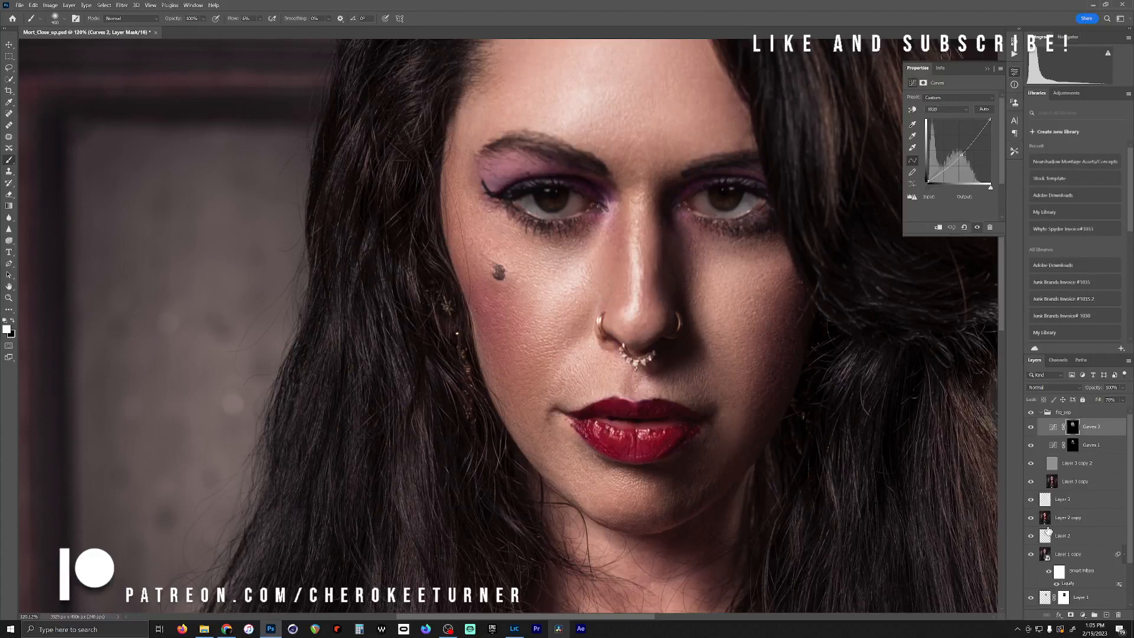
scroll(664, 456, down, 5)
drag(667, 477, 630, 413)
scroll(559, 357, down, 2)
scroll(561, 339, up, 3)
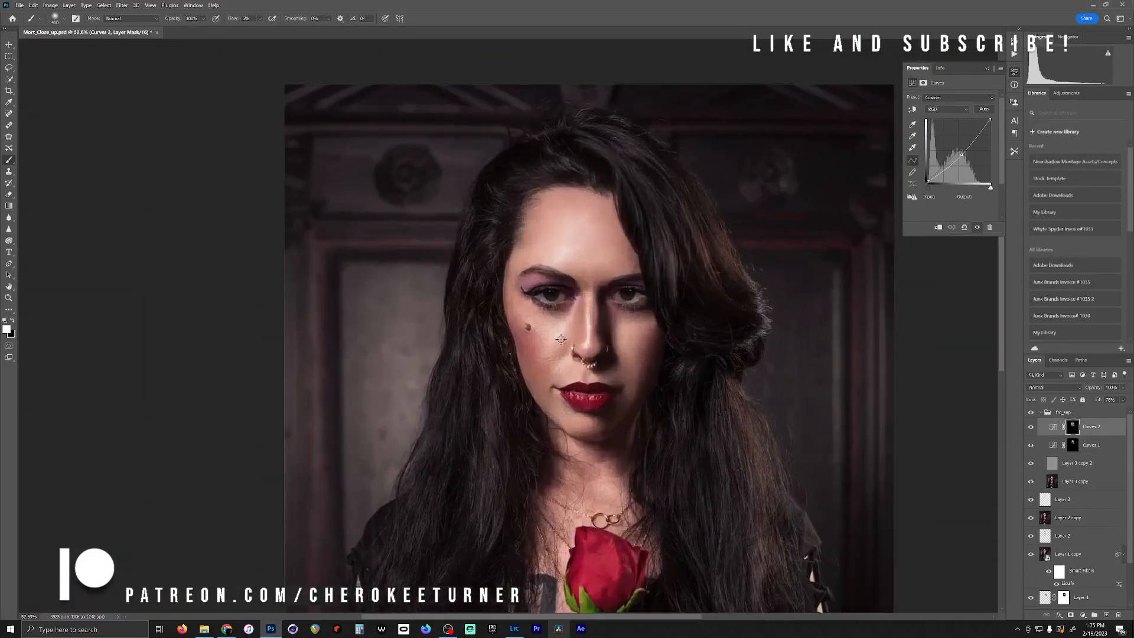
Add a Hue/Saturation adjustment layer, reduce the saturation of the Reds to about -10 and slightly adjust their lightness
click(1083, 614)
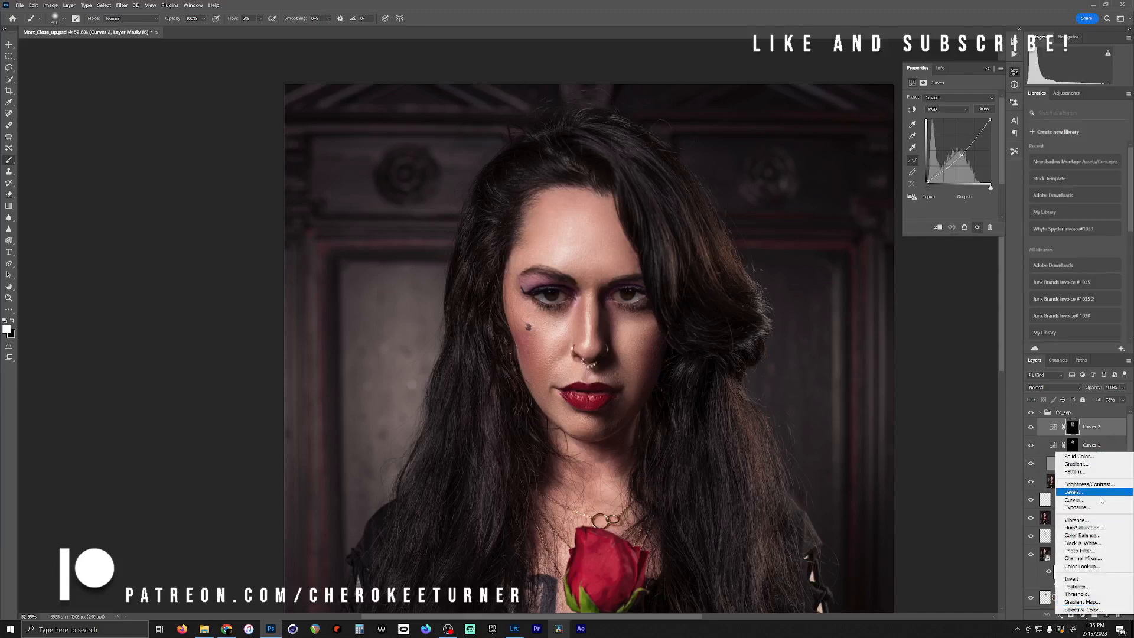
click(1083, 527)
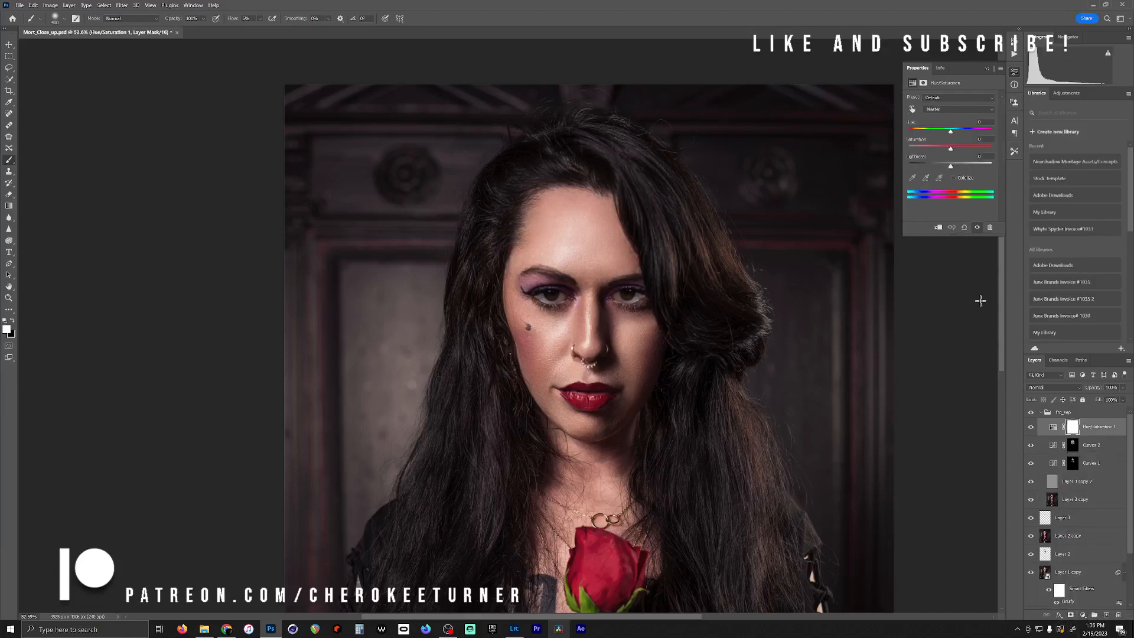
click(956, 109)
click(943, 129)
drag(947, 147, 944, 148)
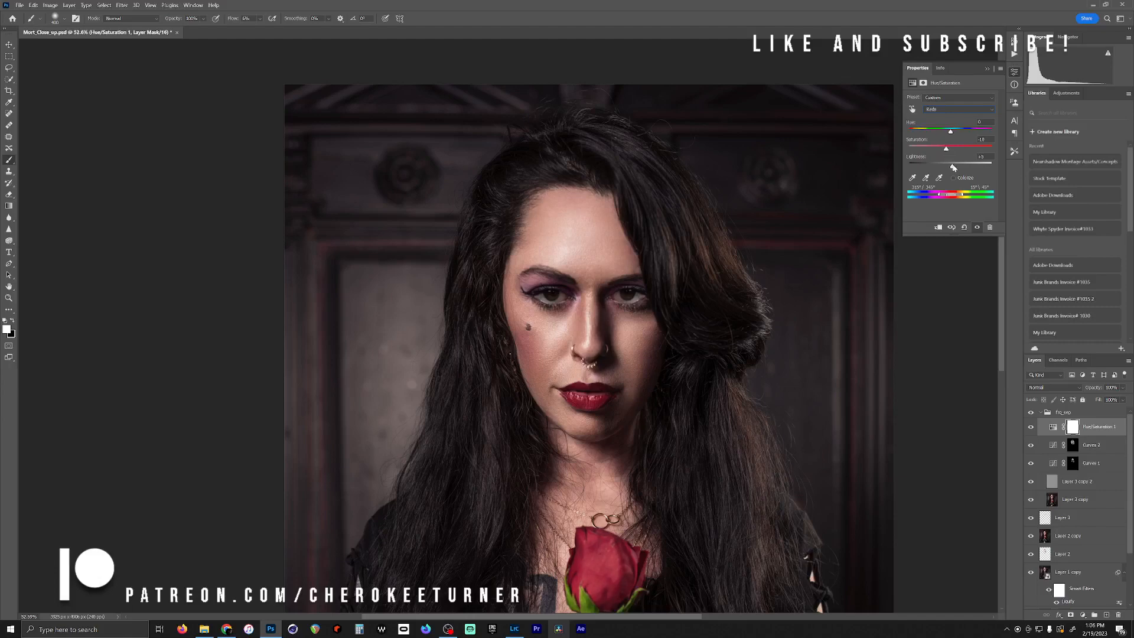
drag(956, 168, 950, 168)
Compare the portrait with the Hue/Saturation layer hidden and shown, and check the skin tones as a whole and close up
click(1031, 427)
click(1031, 428)
click(986, 68)
scroll(648, 352, down, 5)
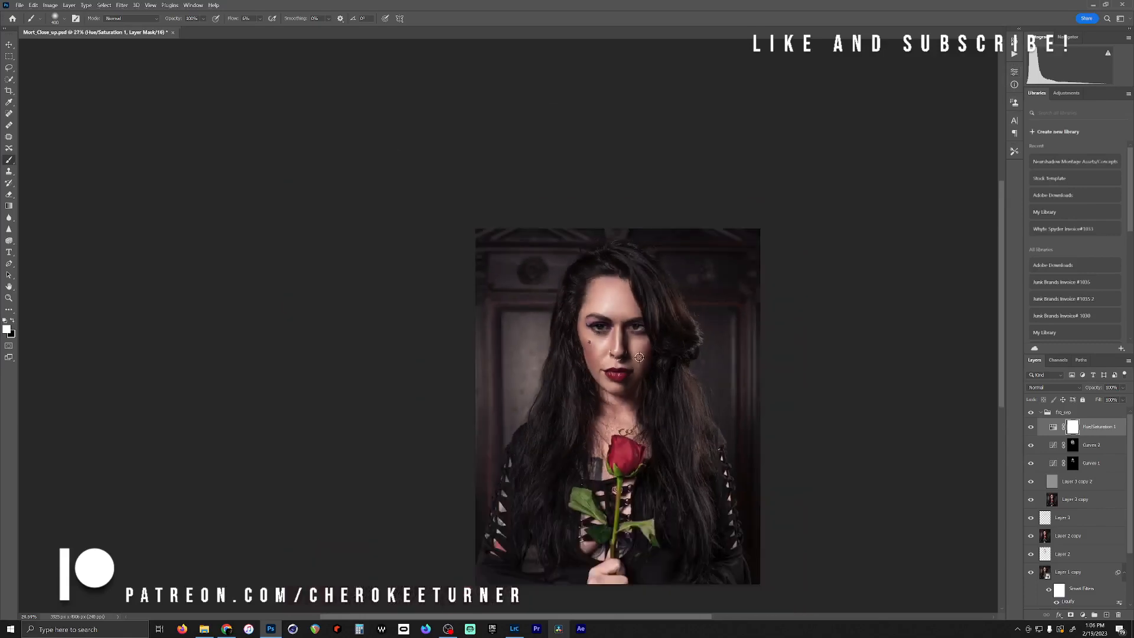
drag(654, 420, 630, 290)
scroll(584, 258, up, 5)
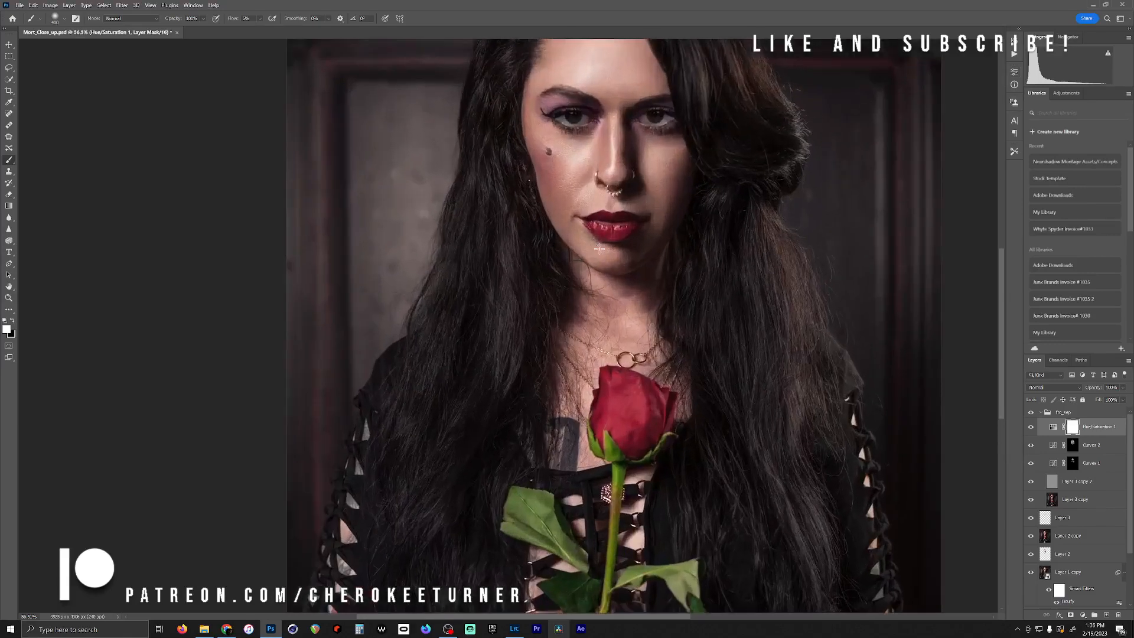
drag(622, 174, 609, 287)
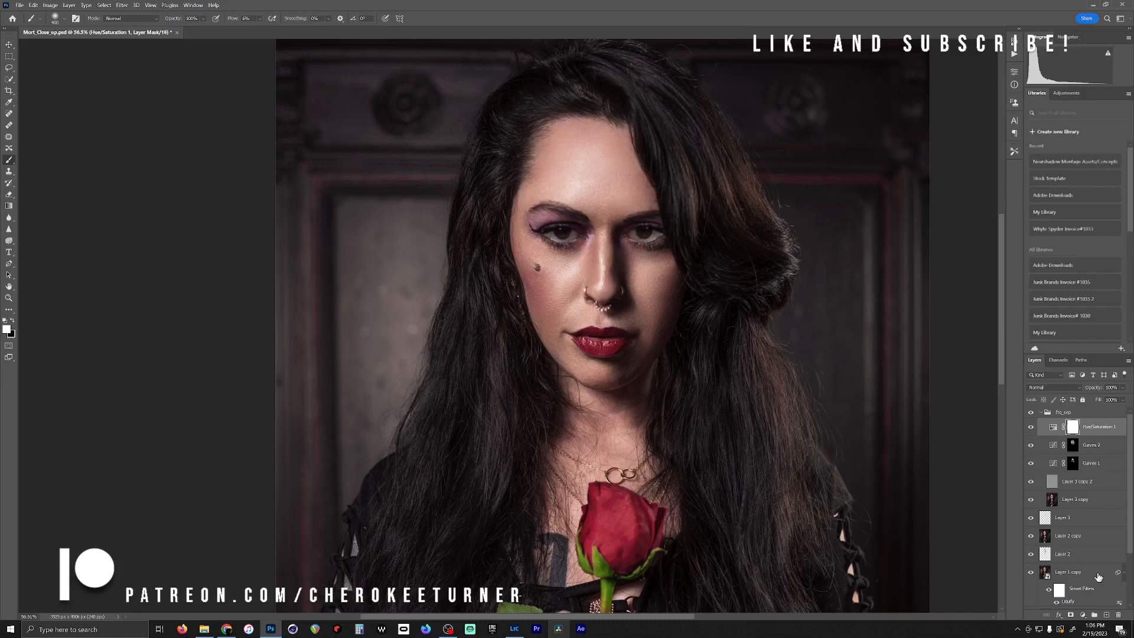
Add another Curves adjustment layer above the Hue/Saturation layer and raise its midtones strongly to brighten the image
click(1083, 614)
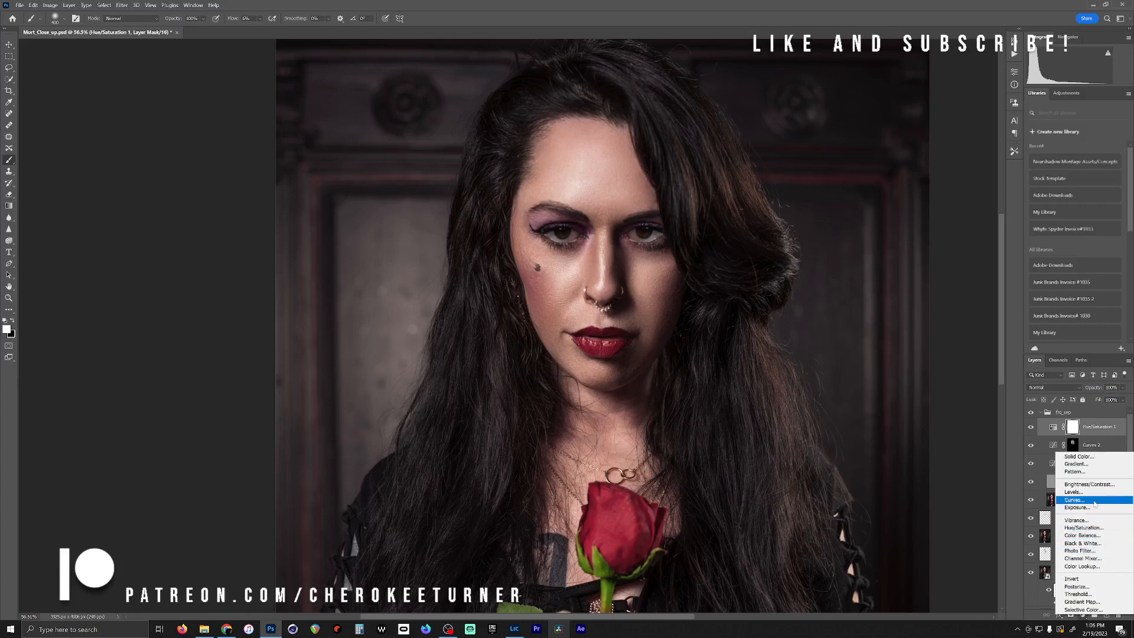
click(1075, 499)
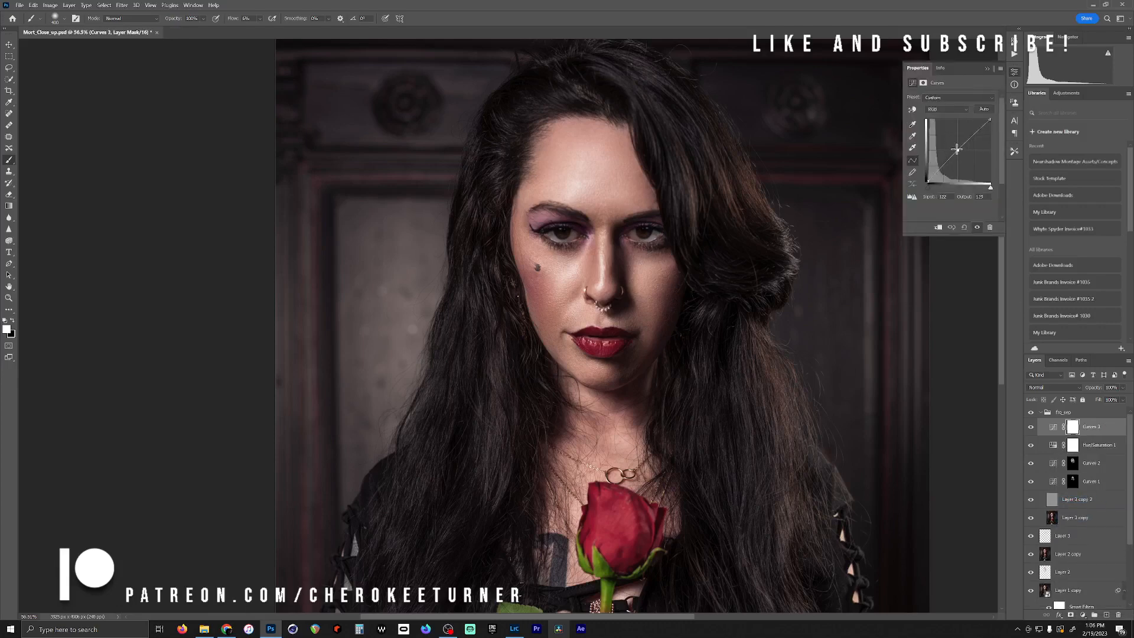
drag(957, 148, 949, 138)
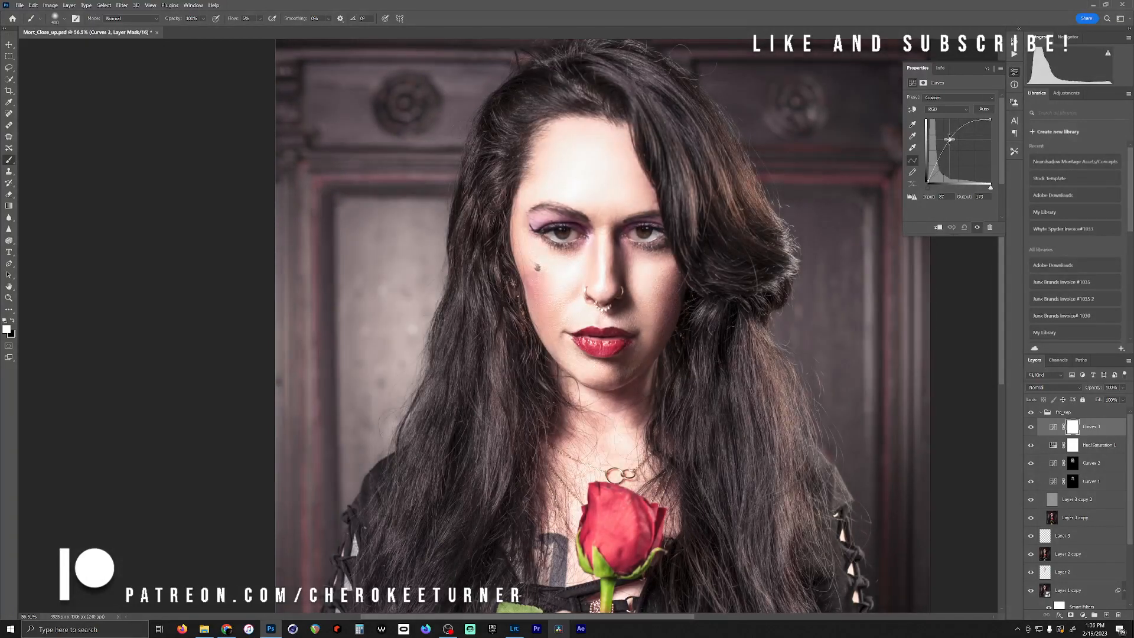
Invert the Curves 3 layer mask to black and raise the brush flow to 100%
click(1072, 427)
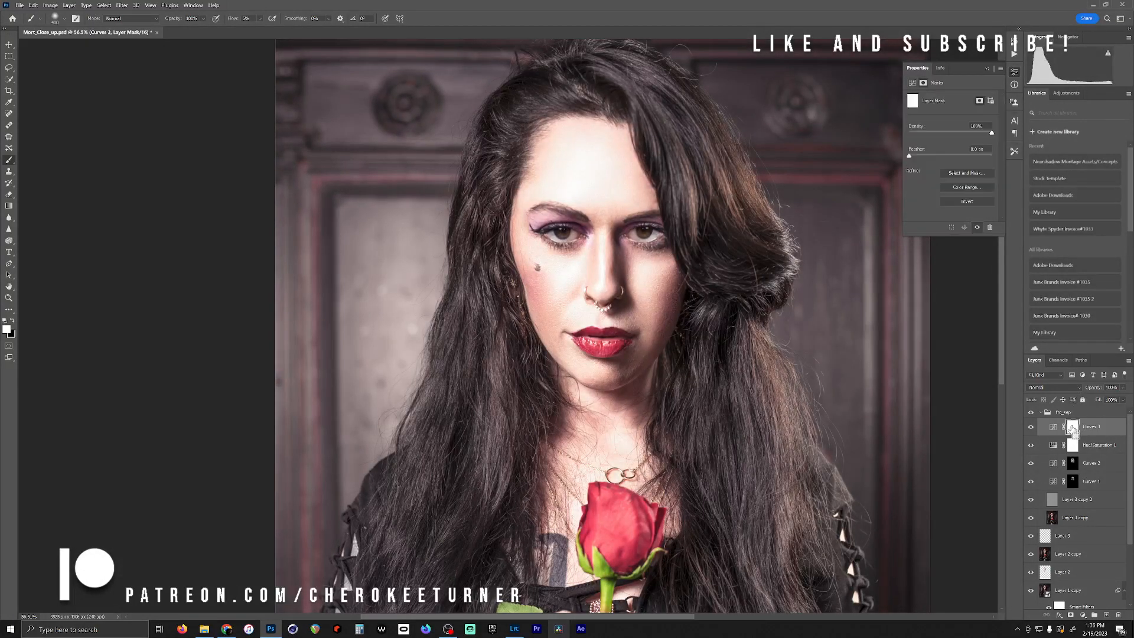
key(ctrl+i)
click(260, 19)
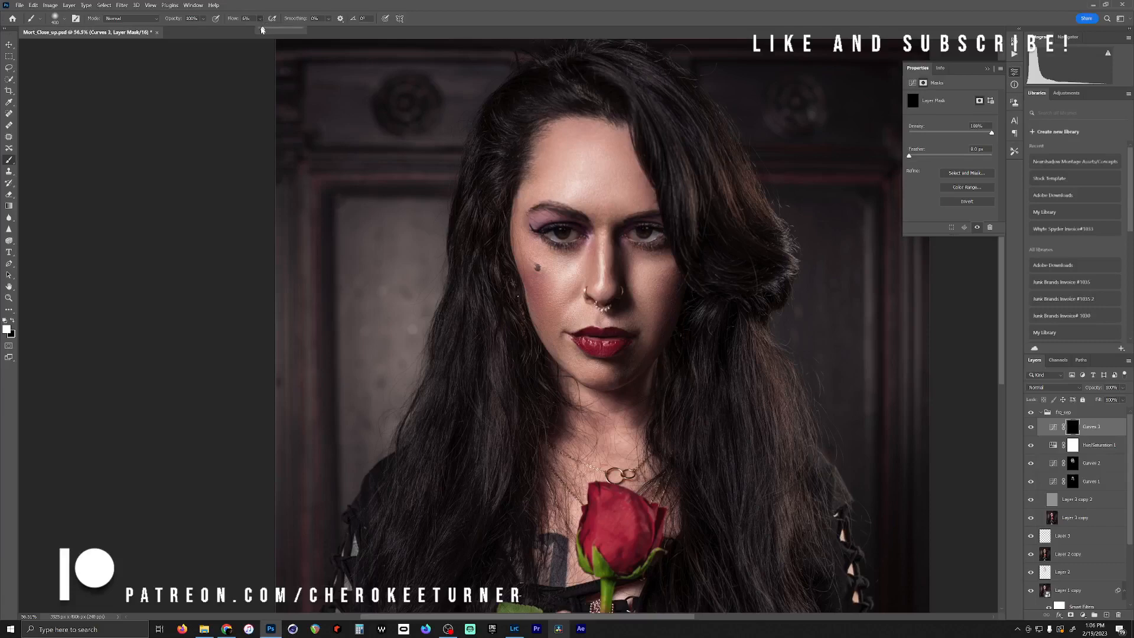
click(459, 20)
Paint white over both irises on the Curves 3 mask with a small brush to brighten the eyes
scroll(472, 235, down, 3)
scroll(473, 233, up, 9)
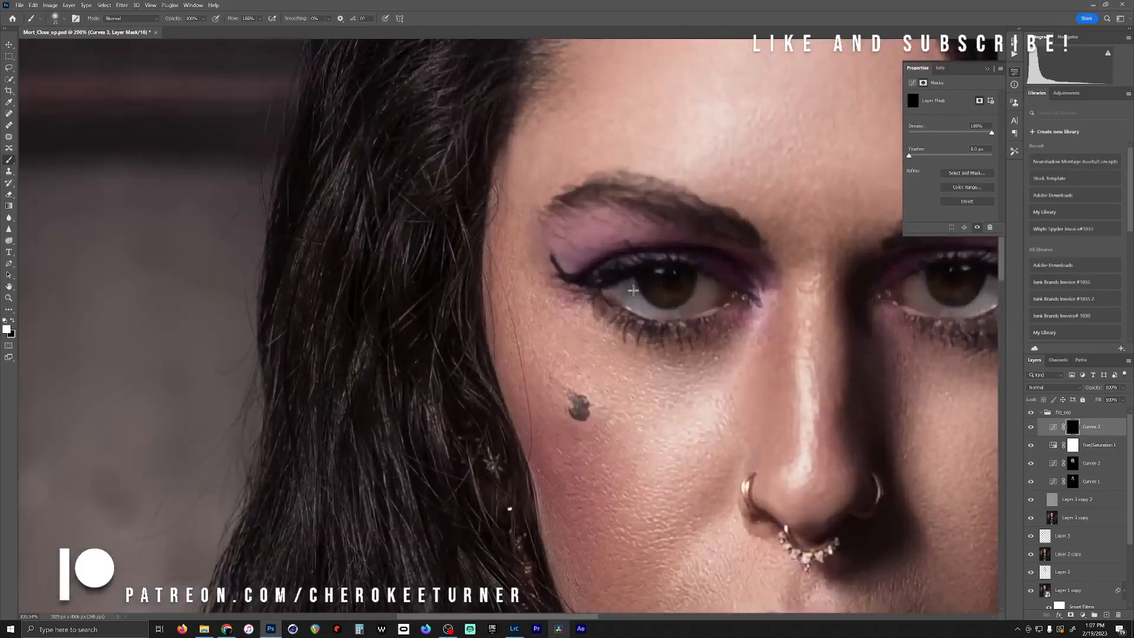
mouse_move(684, 285)
mouse_down()
mouse_move(668, 296)
mouse_move(646, 280)
mouse_move(672, 297)
mouse_move(686, 274)
mouse_move(659, 287)
mouse_move(649, 280)
mouse_up()
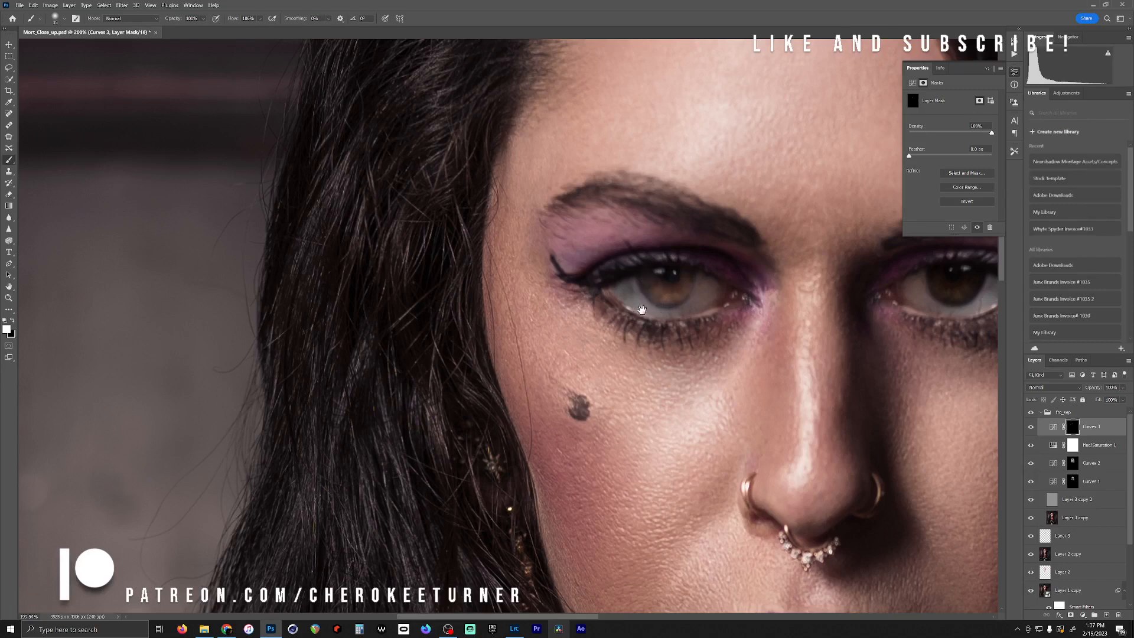
click(12, 320)
drag(772, 302, 343, 317)
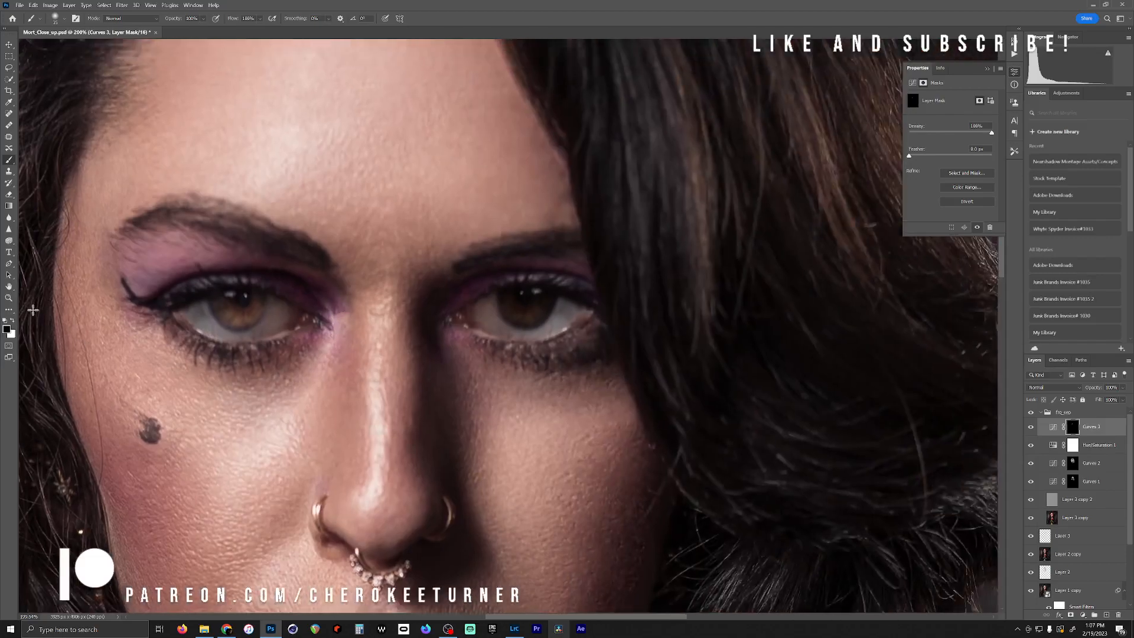
click(12, 321)
mouse_move(541, 312)
mouse_down()
mouse_move(522, 315)
mouse_move(508, 295)
mouse_move(526, 323)
mouse_move(552, 295)
mouse_up()
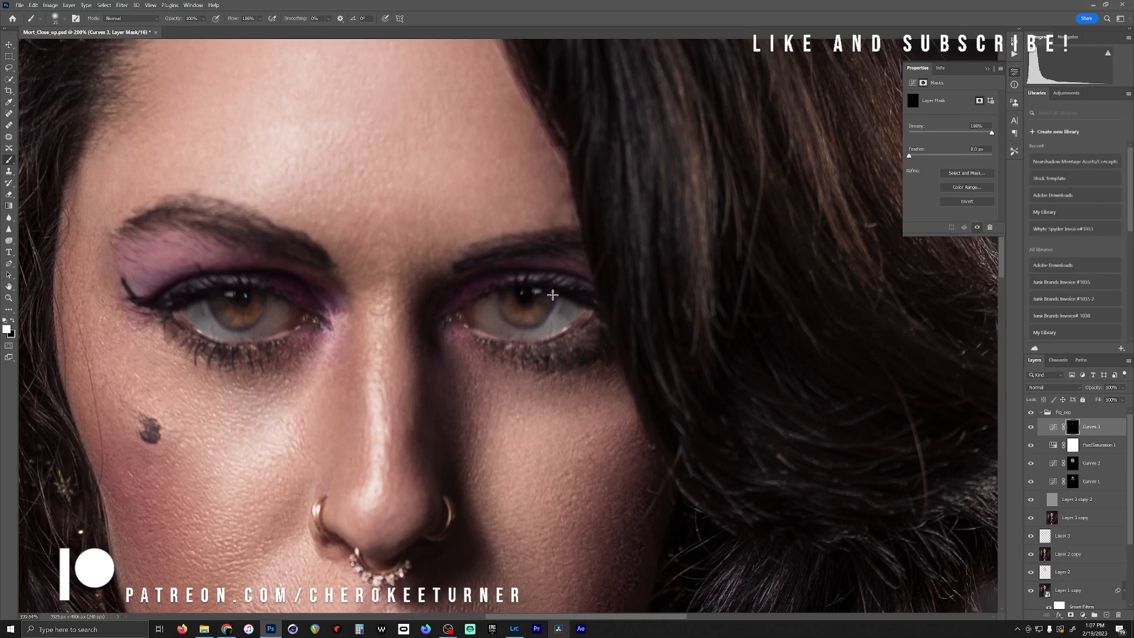
click(11, 321)
scroll(487, 319, down, 6)
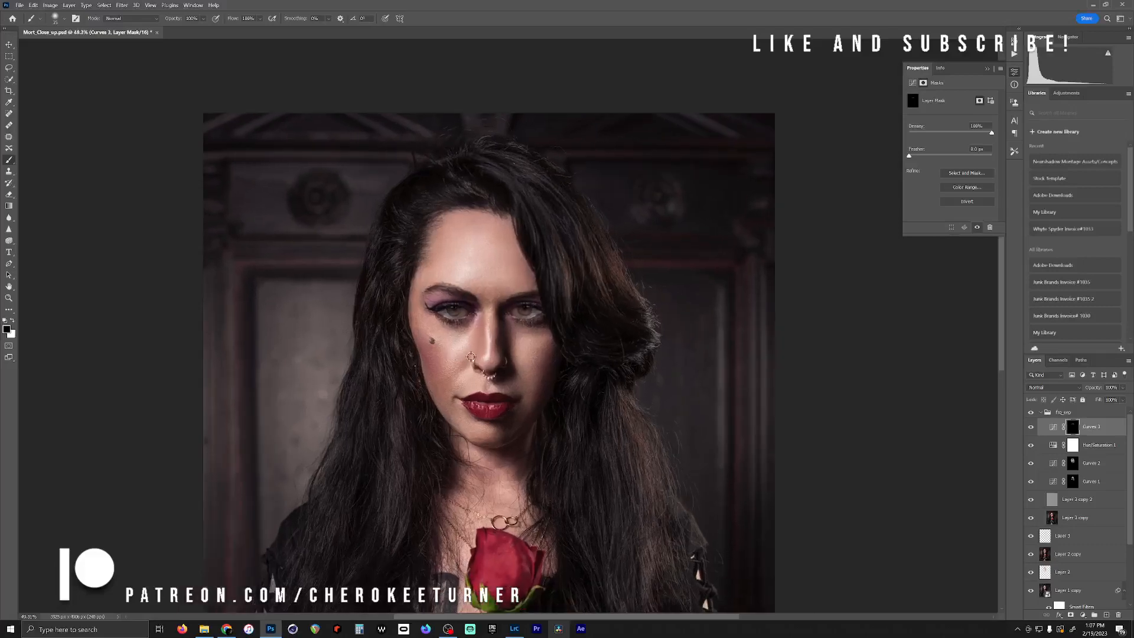
Reduce the fill of the Curves 3 layer to about 39% to soften the eye brightening
drag(1126, 412, 1073, 425)
drag(491, 399, 480, 406)
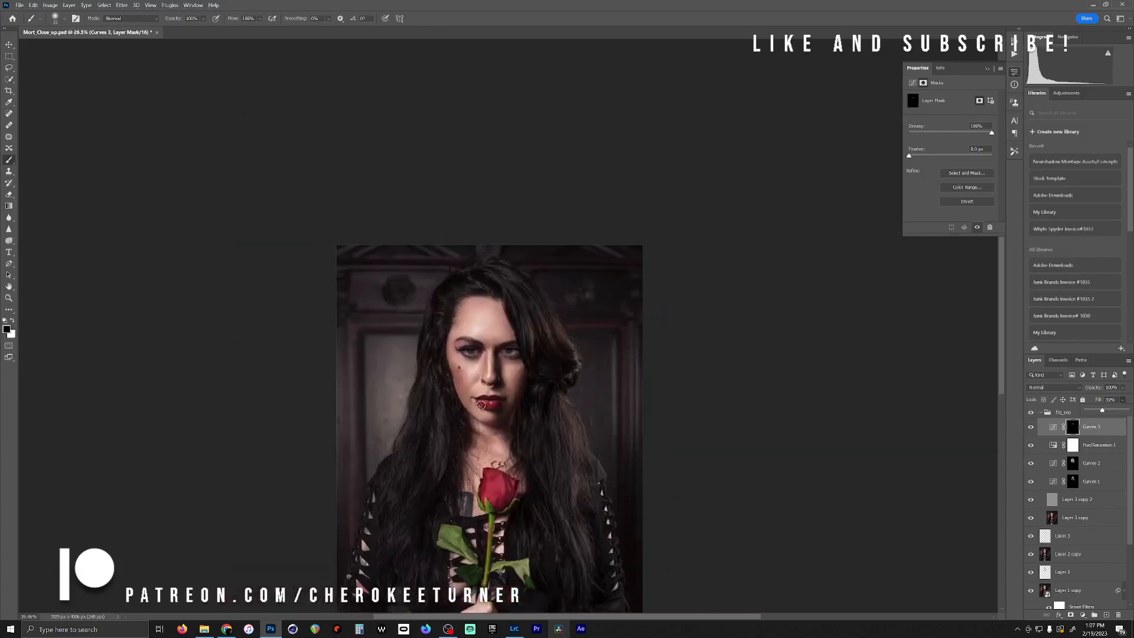
drag(439, 366, 523, 363)
Examine the brightened eyes and the overall balance of the portrait, both close up and at full view
scroll(698, 422, down, 1)
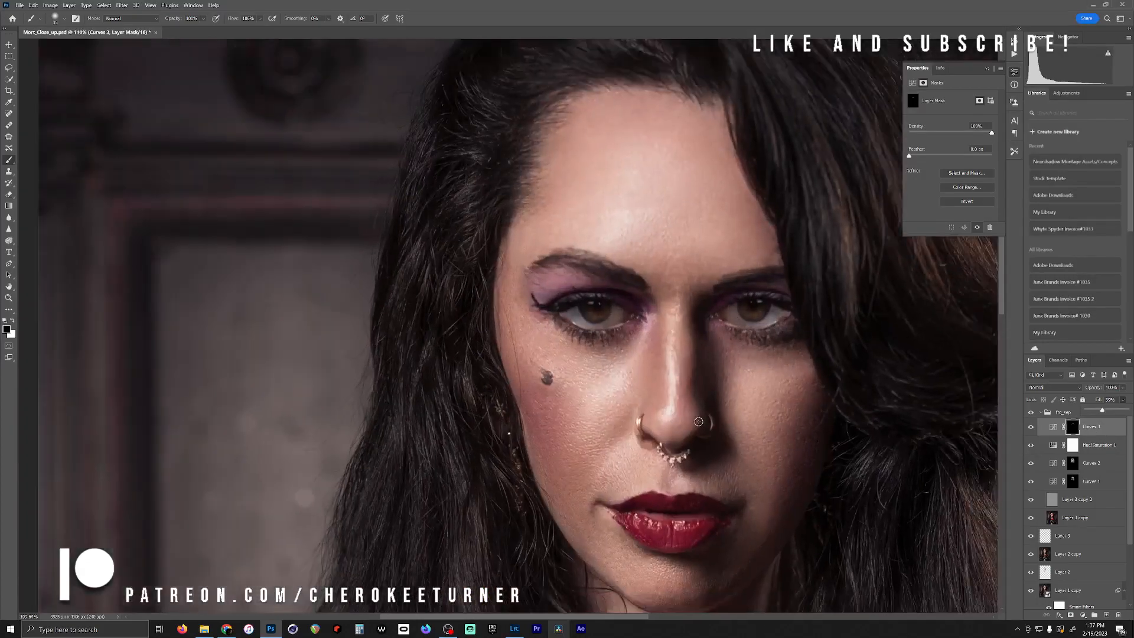
scroll(699, 420, down, 3)
scroll(562, 331, down, 1)
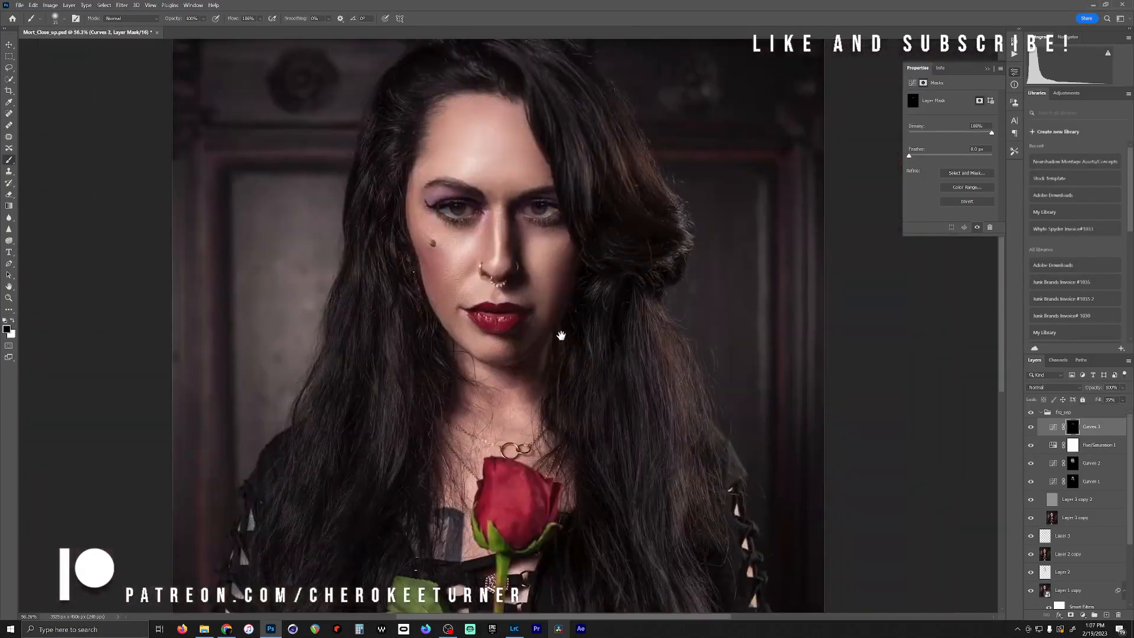
scroll(593, 404, down, 2)
scroll(576, 442, up, 2)
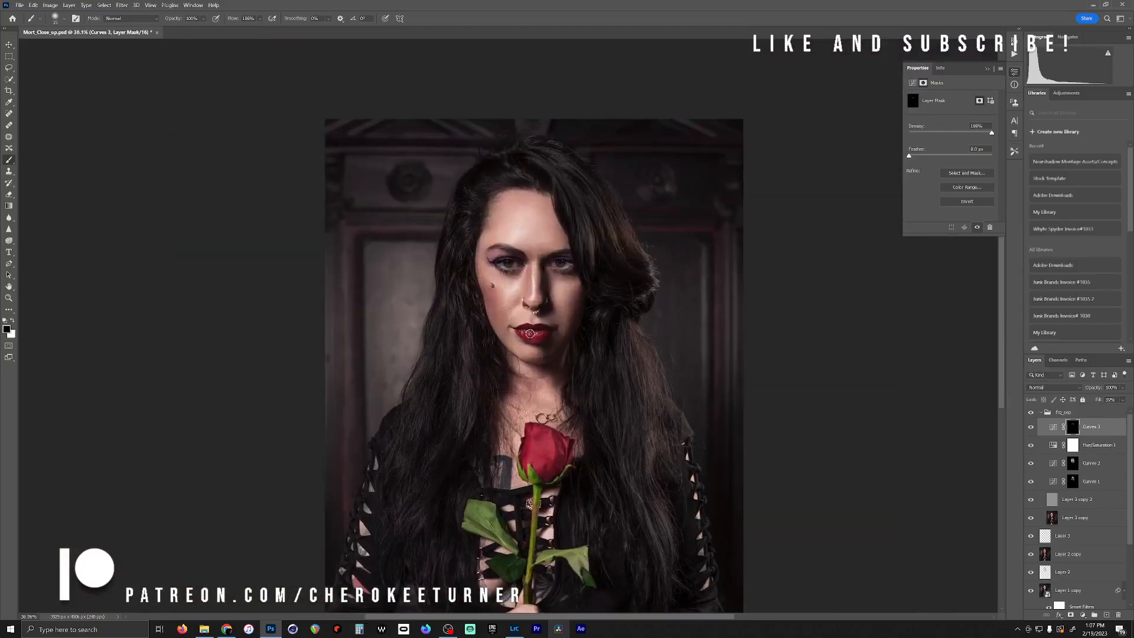
scroll(506, 347, down, 2)
scroll(505, 348, up, 4)
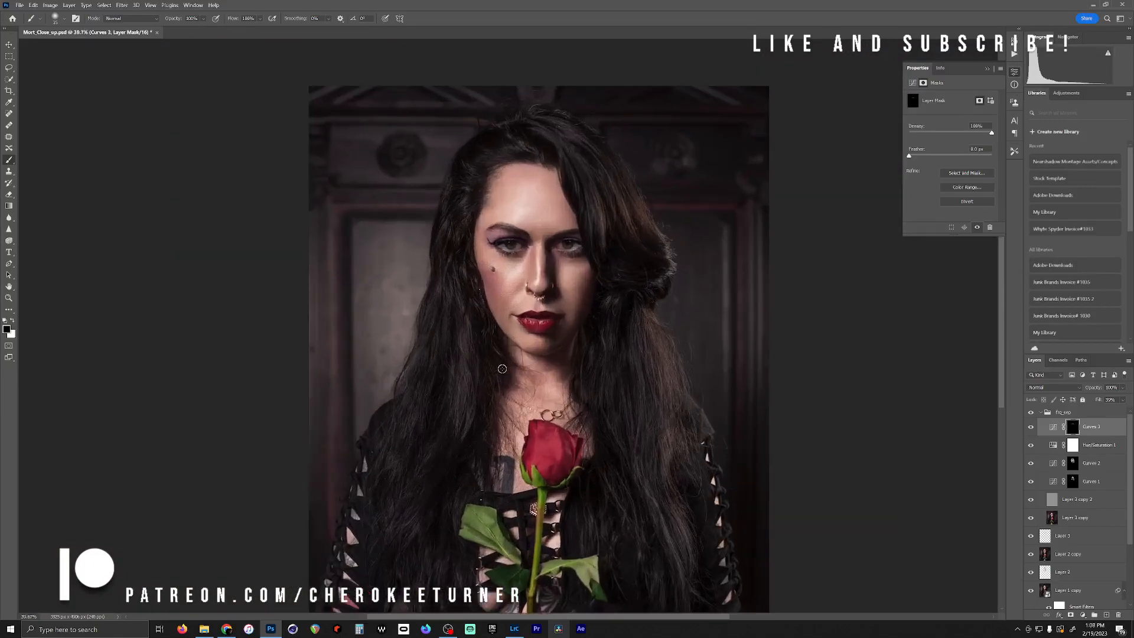
scroll(503, 362, down, 2)
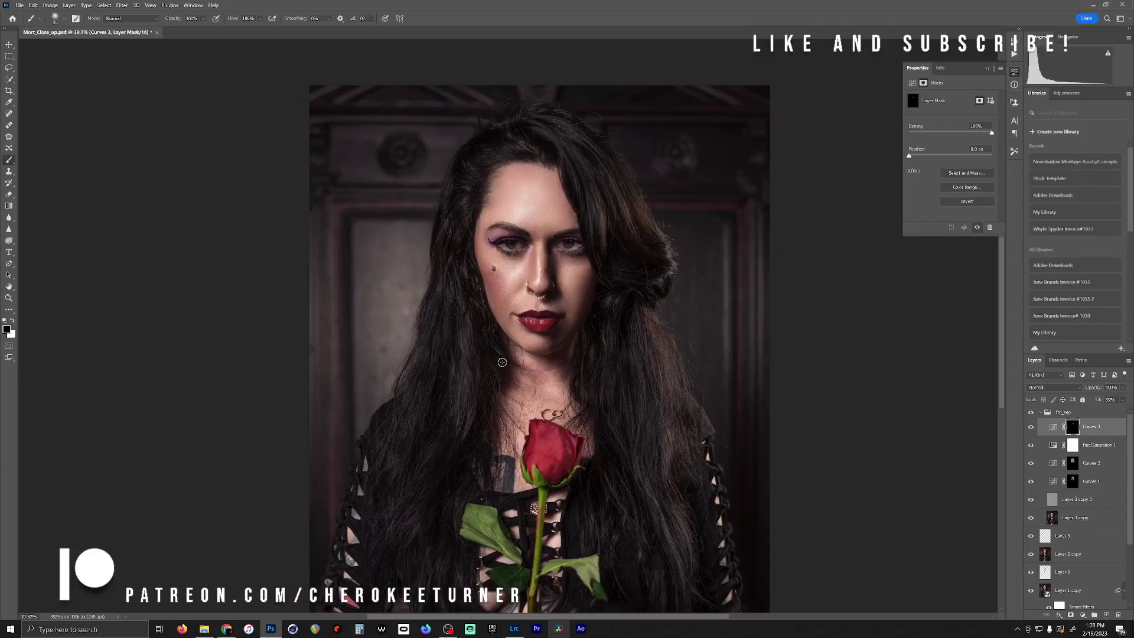
Collapse the frq_sep group, duplicate it and convert the copy to a smart object
click(1062, 414)
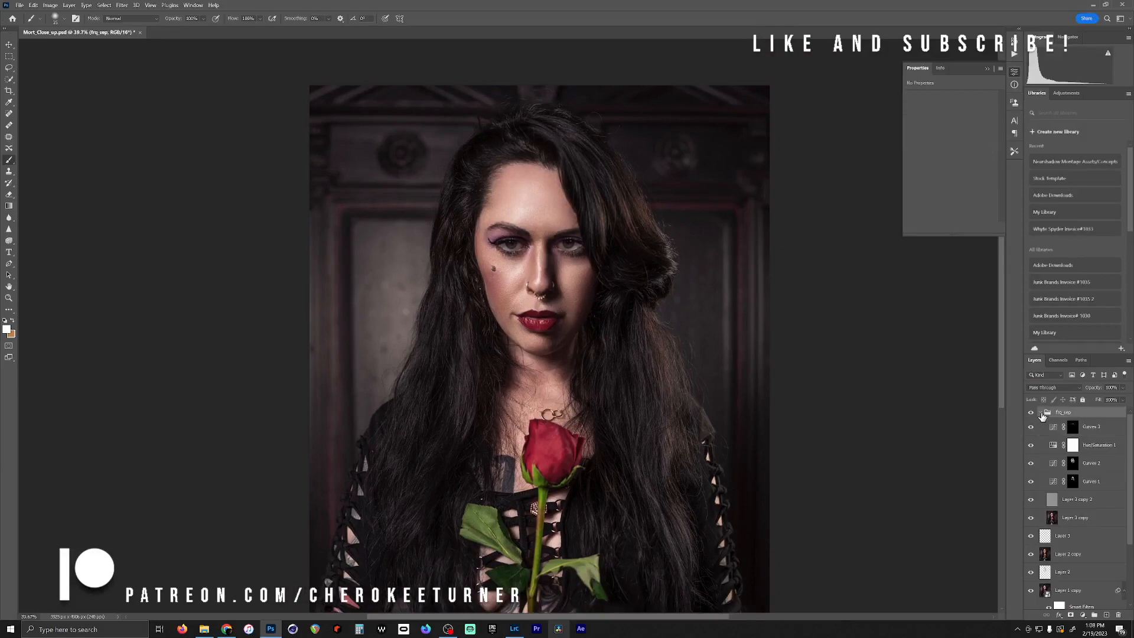
click(1041, 412)
drag(1068, 415, 1106, 614)
right_click(1070, 420)
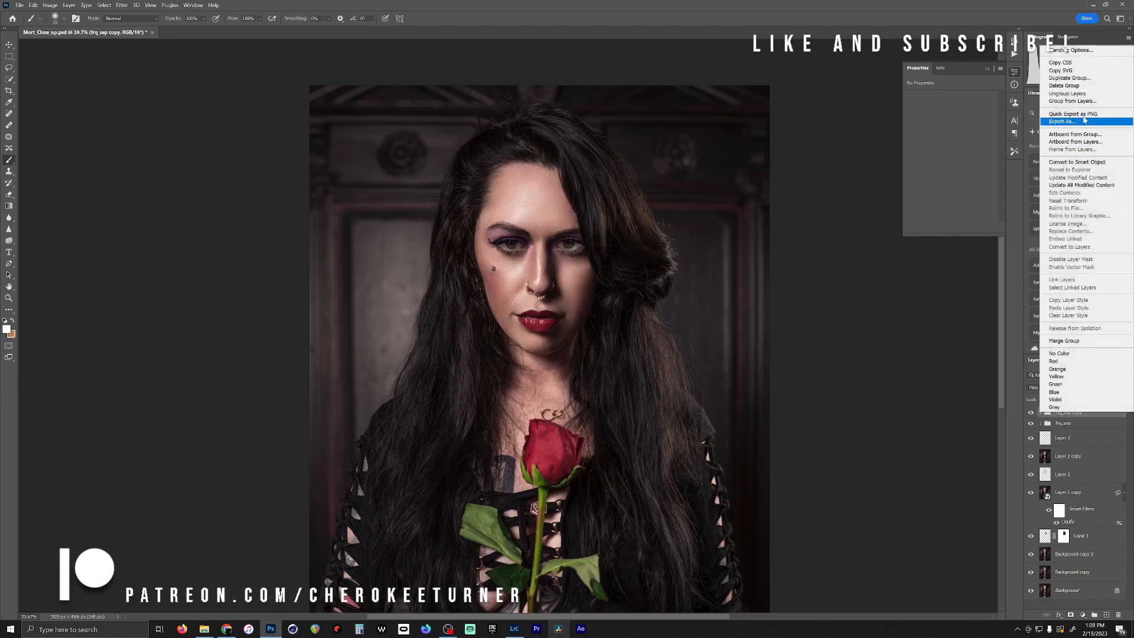
click(1076, 162)
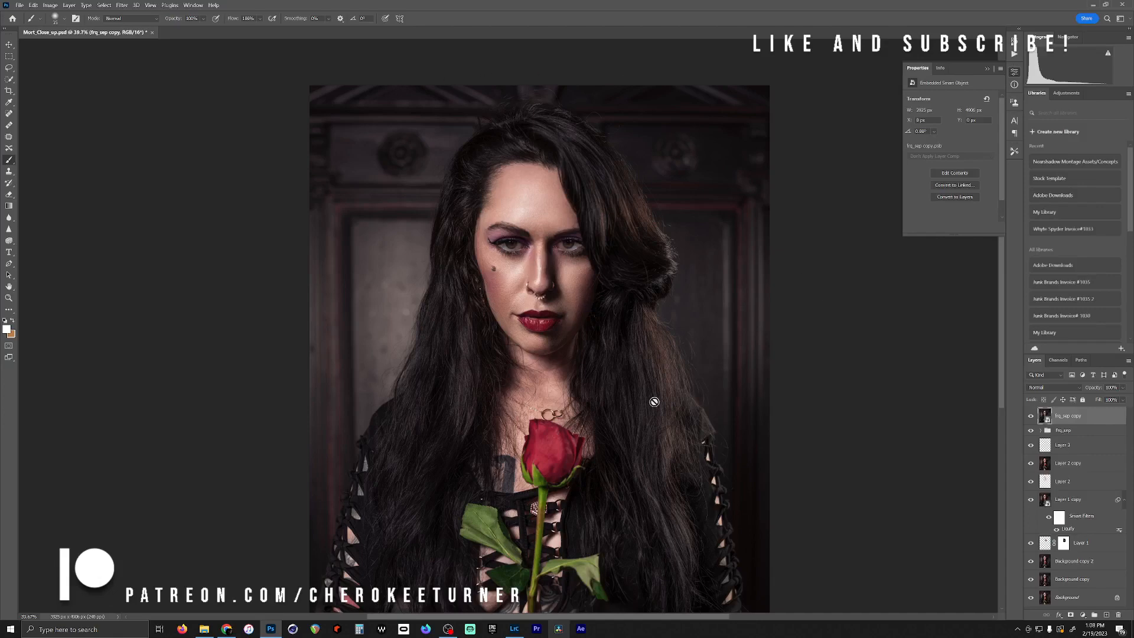
Select the subject using the Cloud (Detailed results) option and mask the frq_sep copy layer with that selection
scroll(614, 387, down, 3)
scroll(630, 413, up, 2)
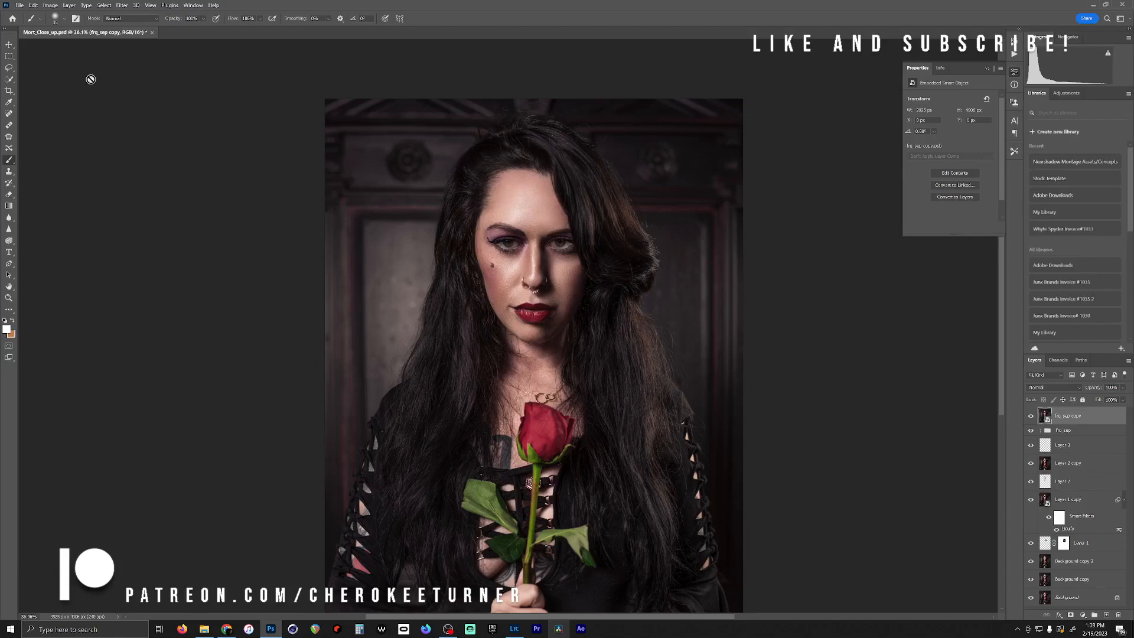
click(10, 80)
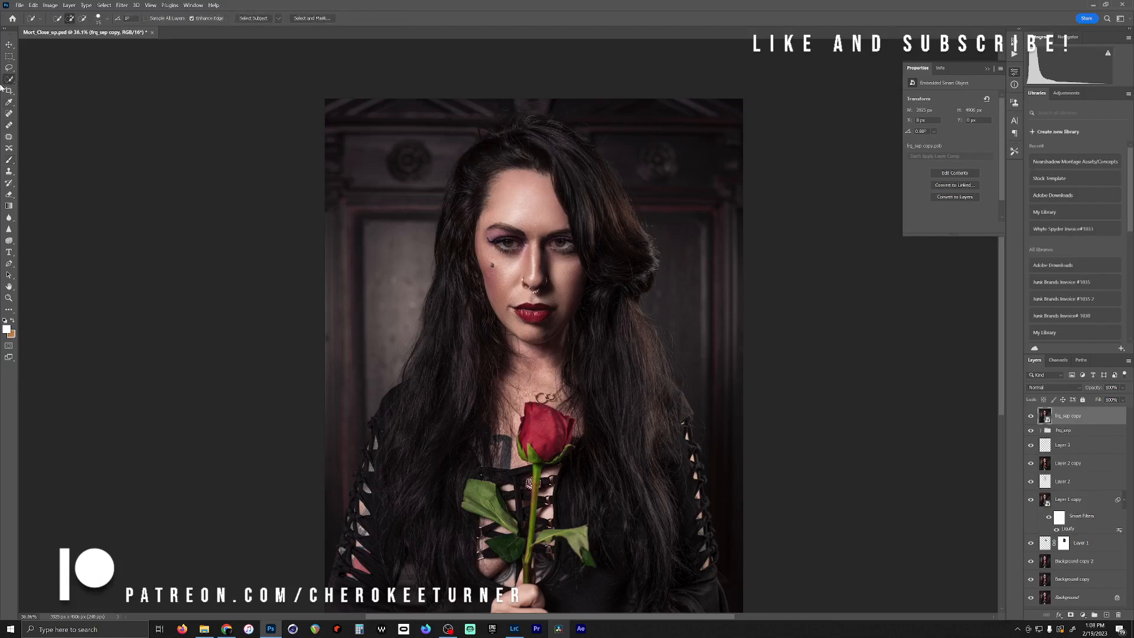
click(279, 19)
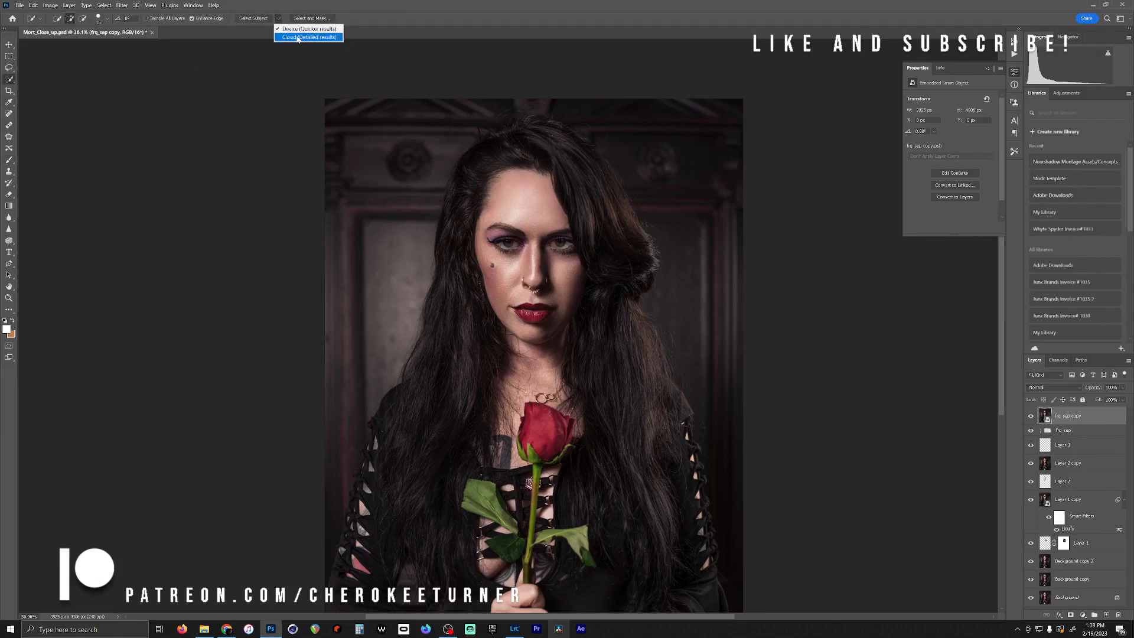
click(299, 39)
click(253, 19)
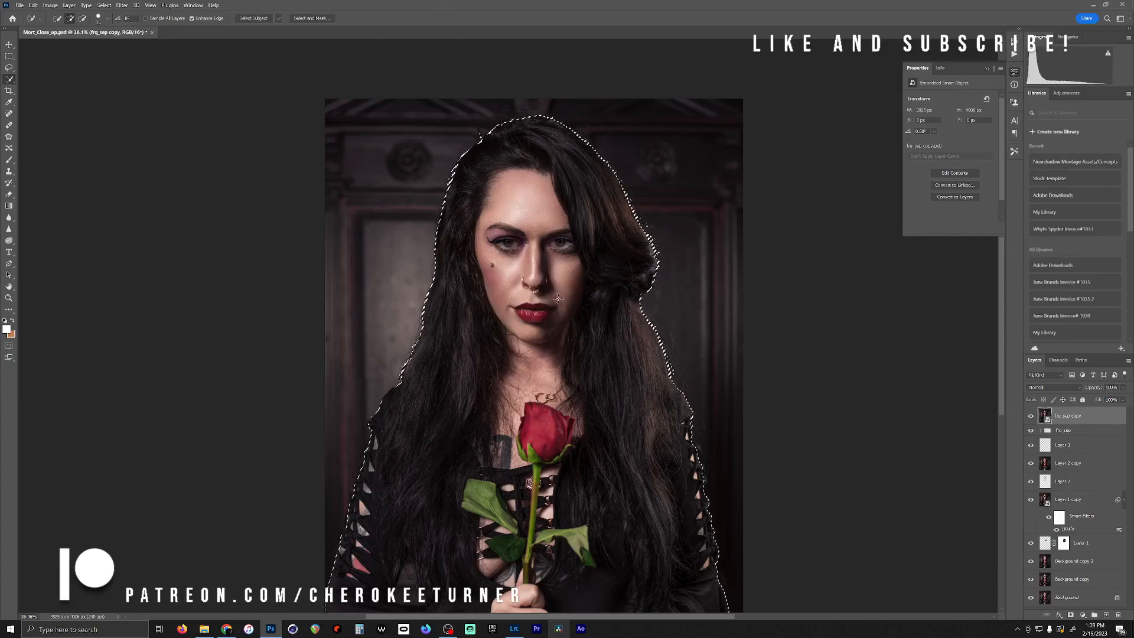
click(1070, 614)
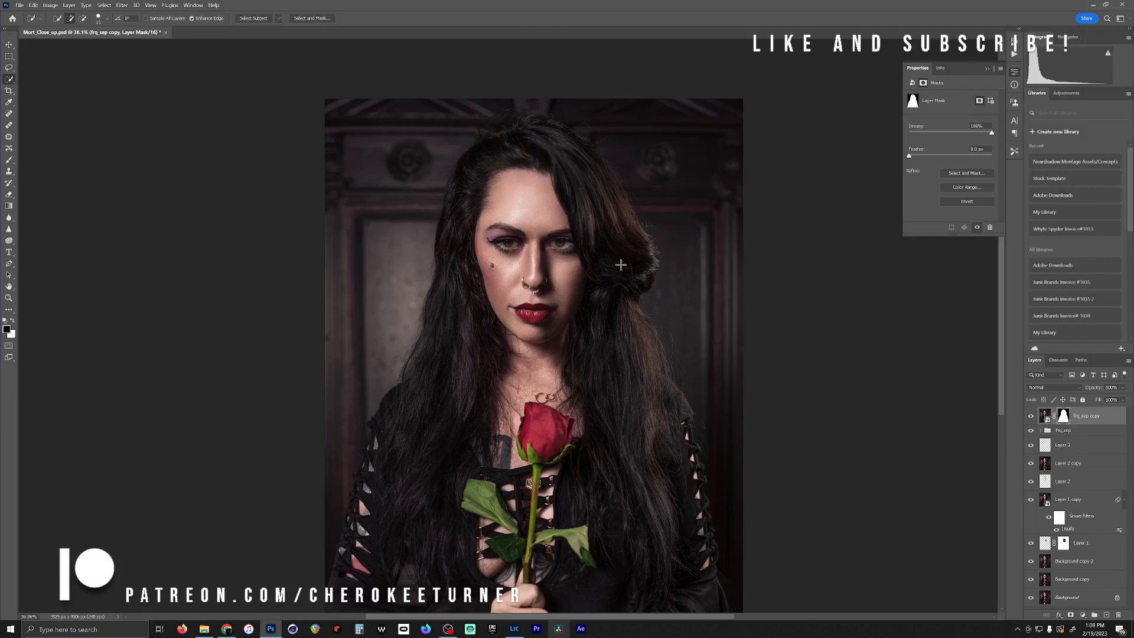
Check the masked subject with the layers beneath frq_sep copy hidden, and show those layers again
click(1031, 430)
drag(1031, 565, 1030, 629)
drag(1031, 433, 1037, 625)
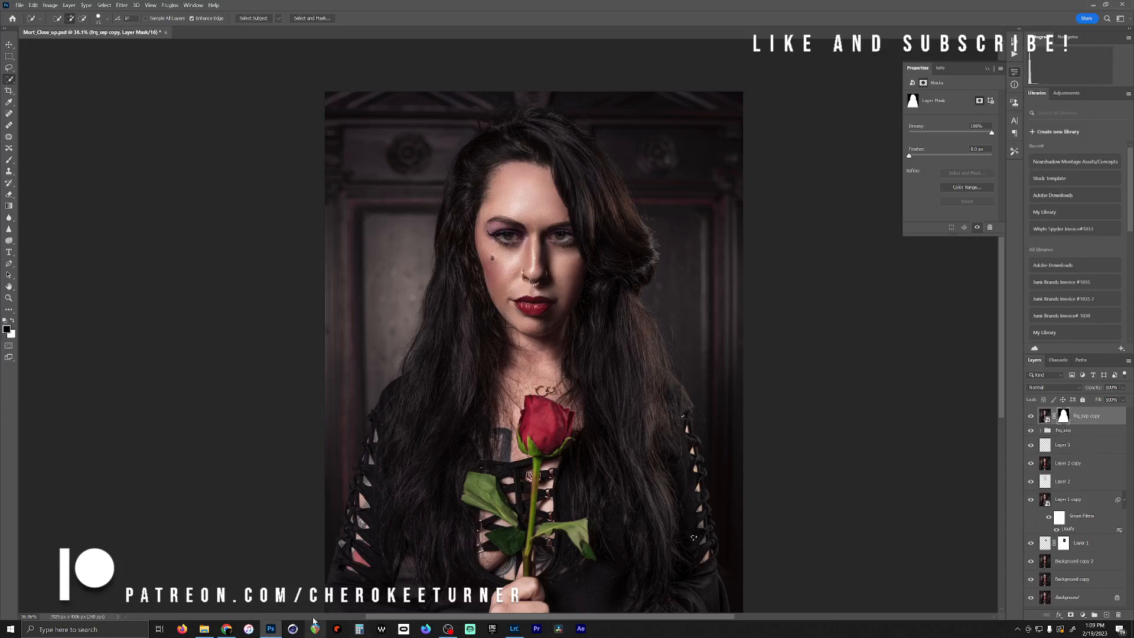
Switch to File Explorer and open the ATMOS Overlays folder inside Documents > ATMOS Bundle
click(205, 627)
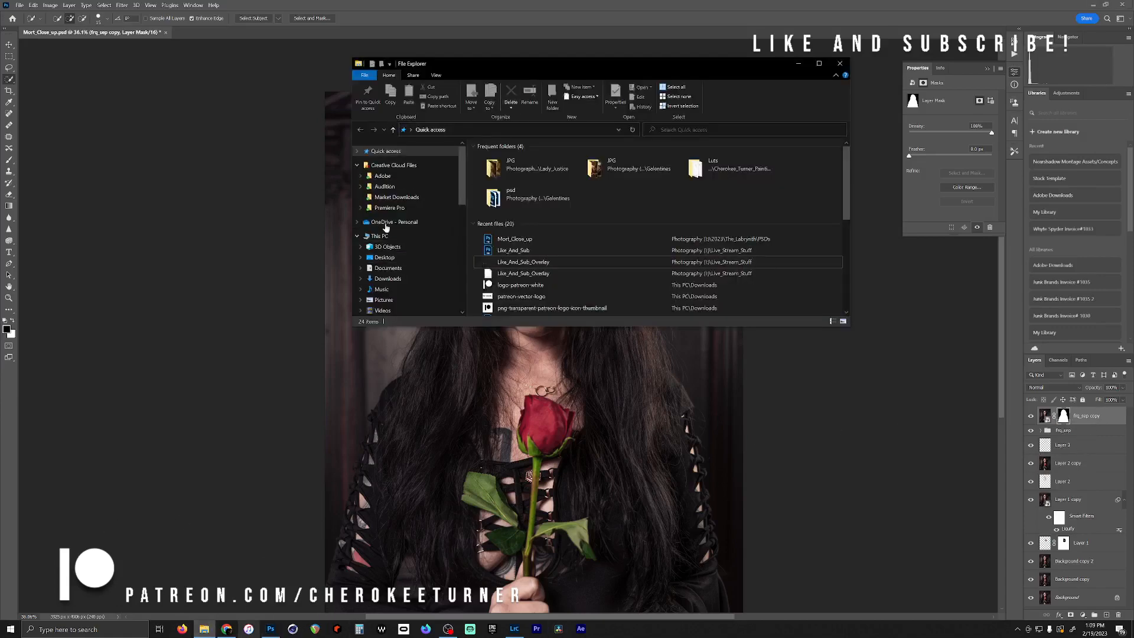
click(388, 268)
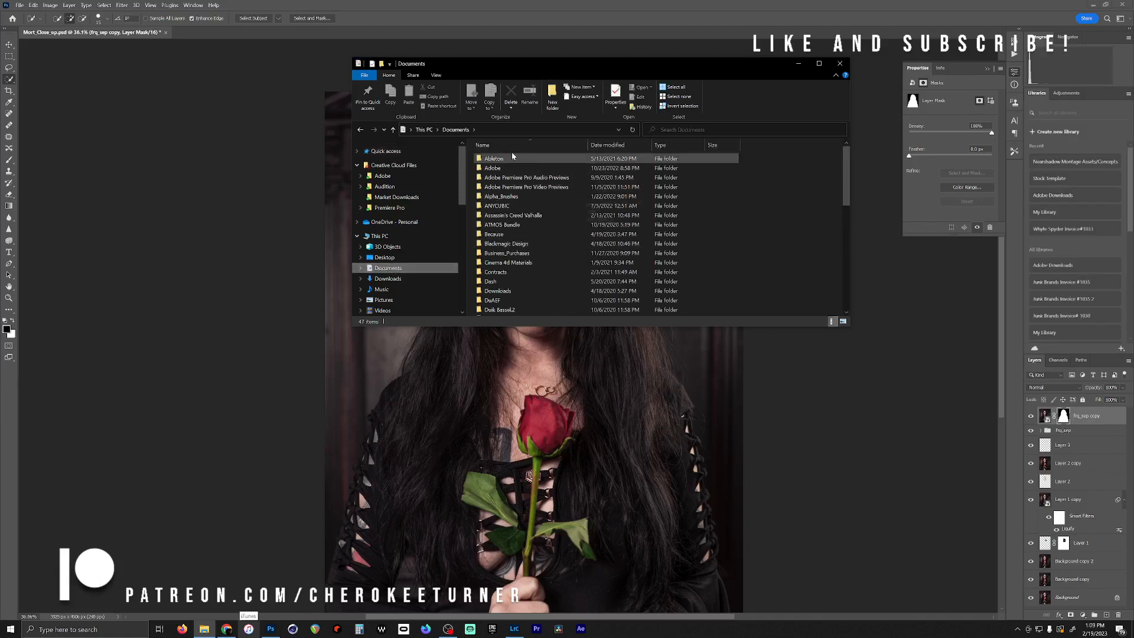
double_click(519, 196)
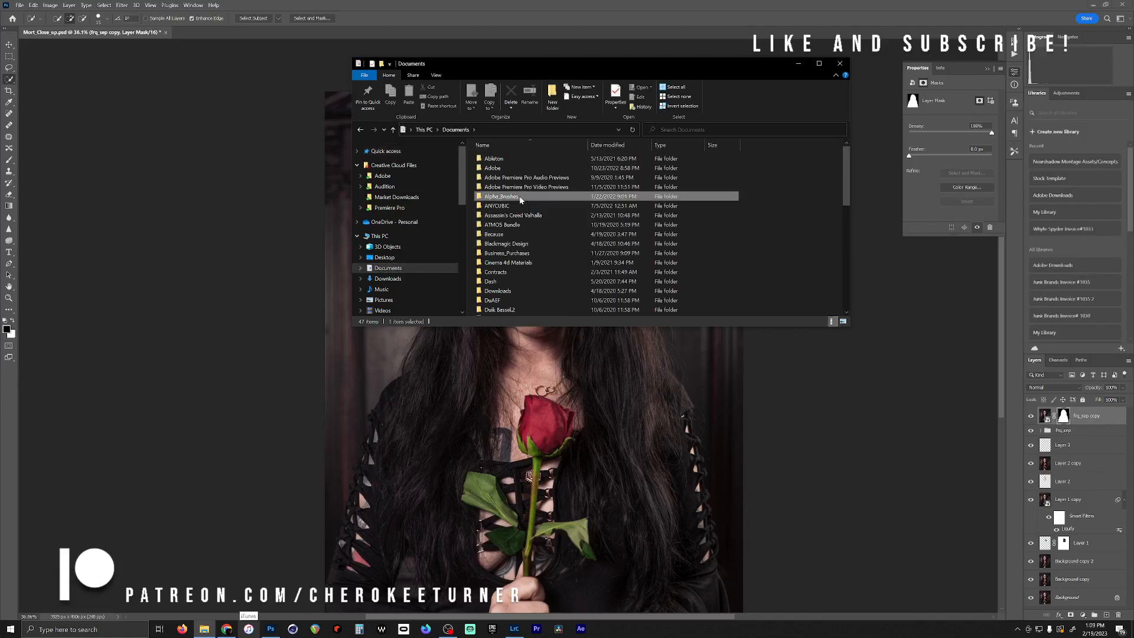
click(360, 129)
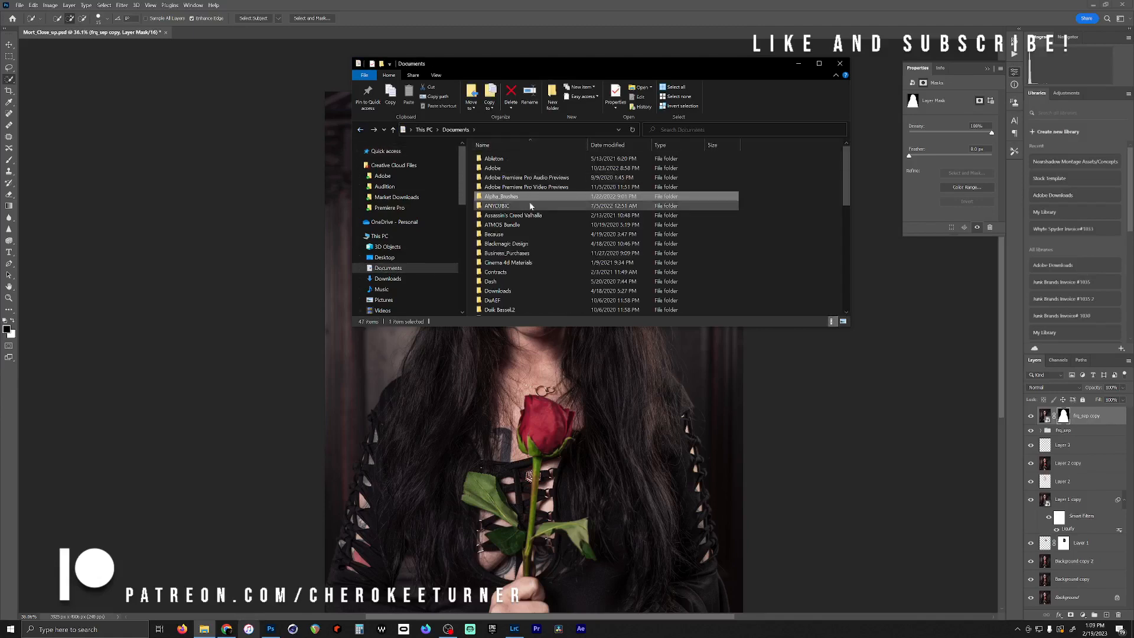
double_click(683, 205)
double_click(507, 168)
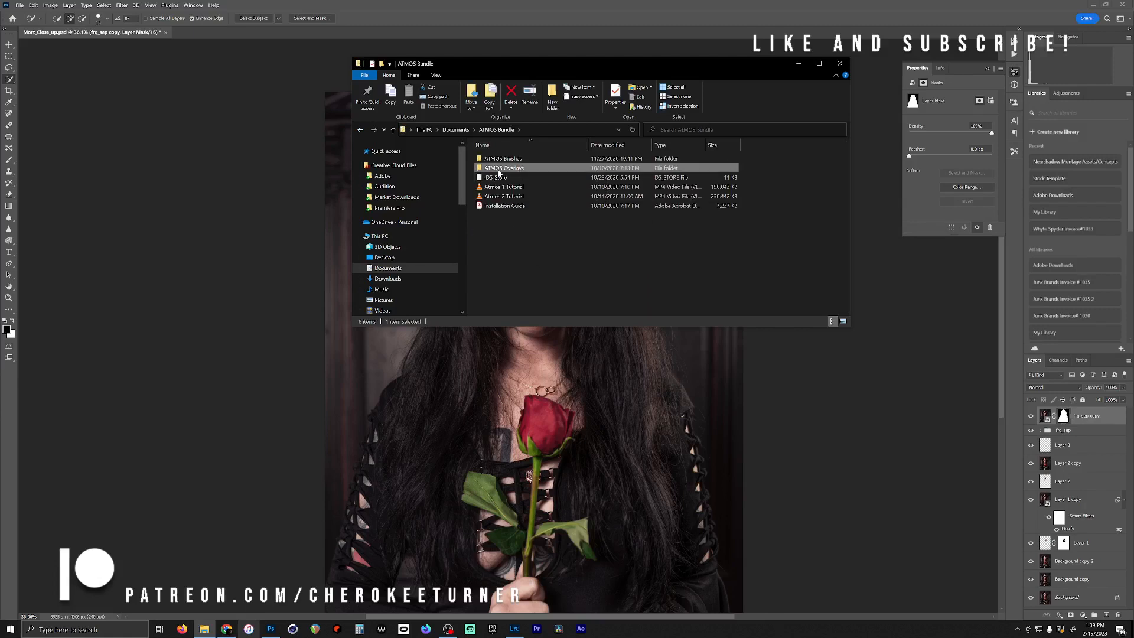
Browse the ATMOS 2 and ATMOS 1 Overlays folders and place the Smoke4 image into the portrait document
double_click(514, 169)
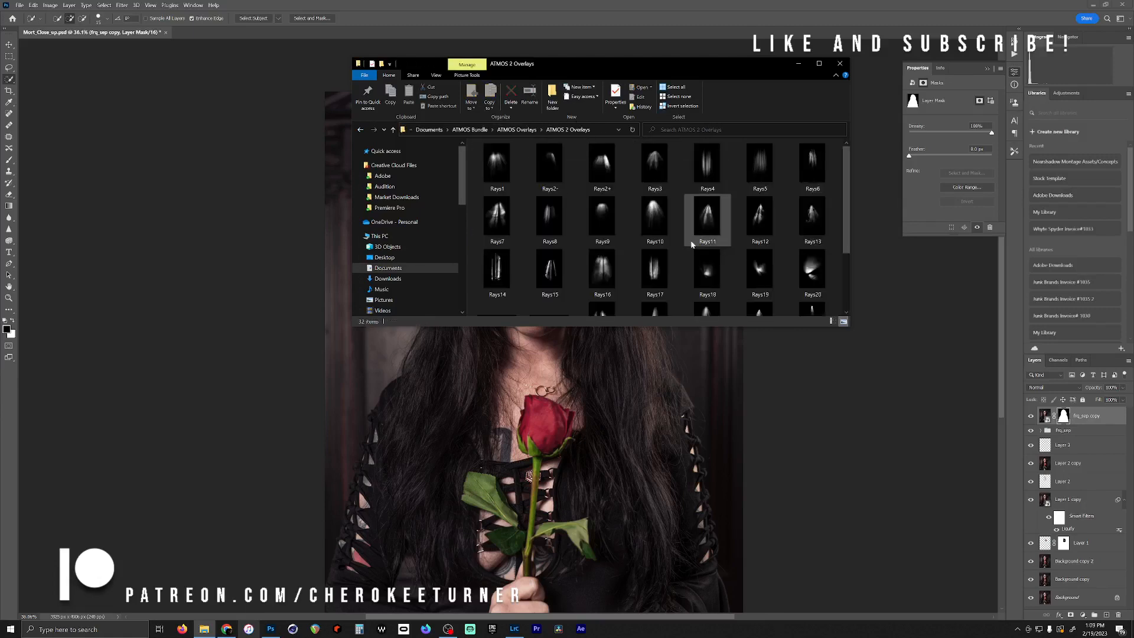
click(360, 130)
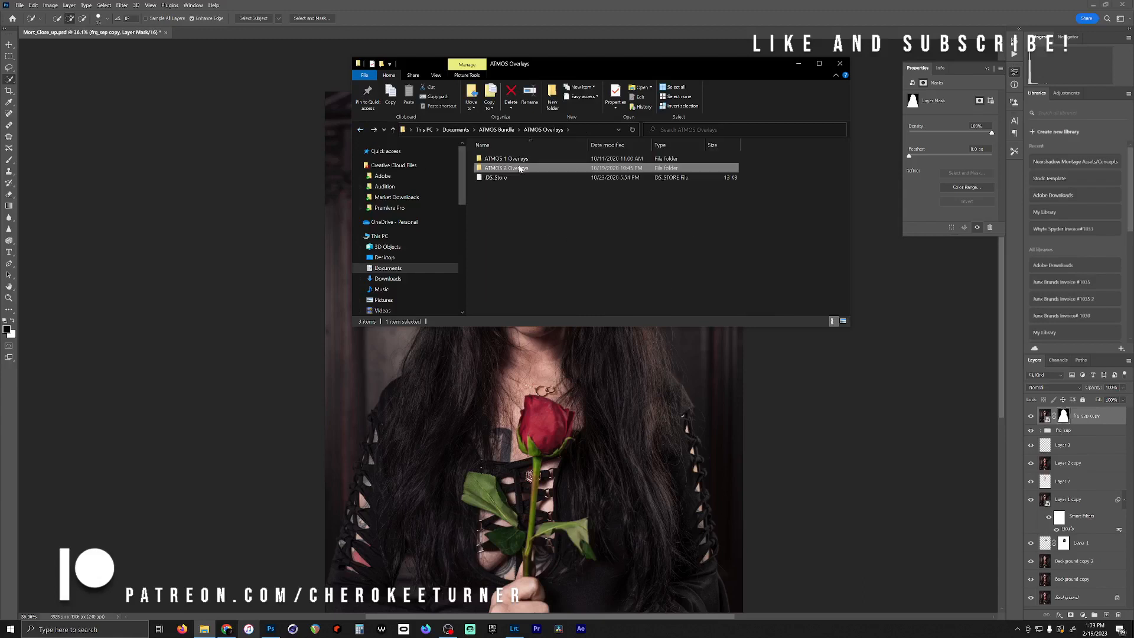
double_click(518, 155)
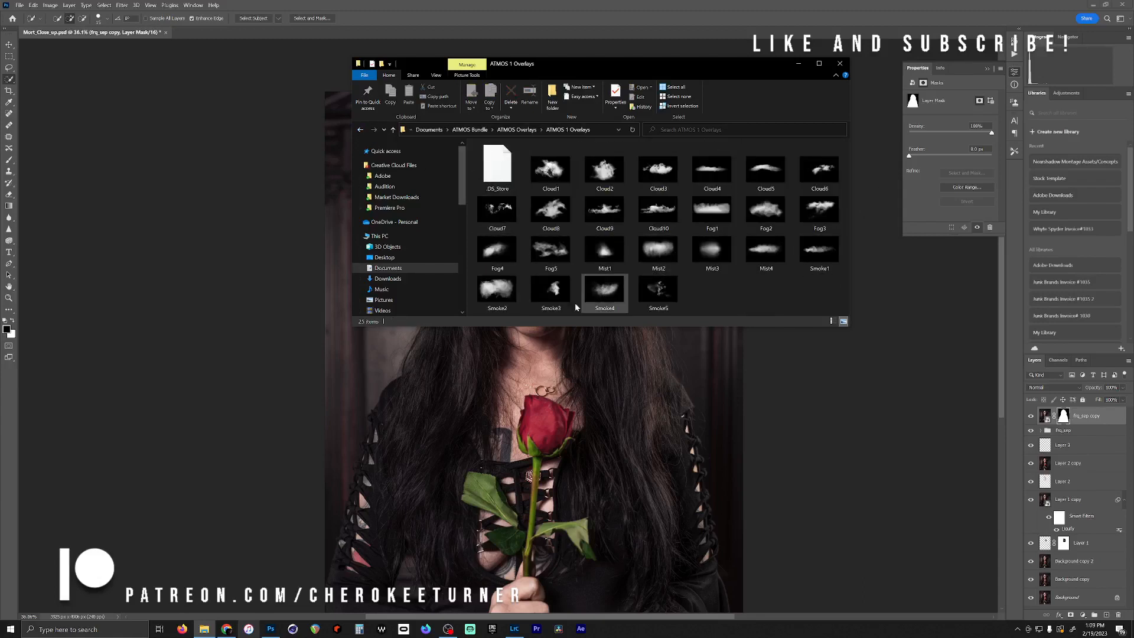
drag(614, 297, 506, 457)
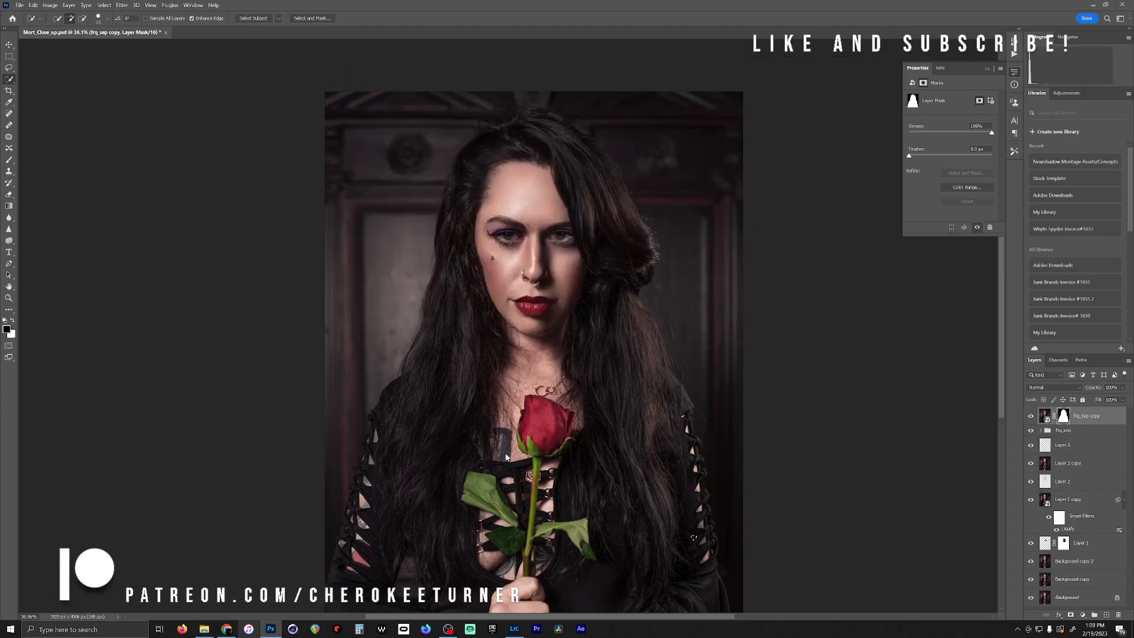
drag(694, 537, 693, 538)
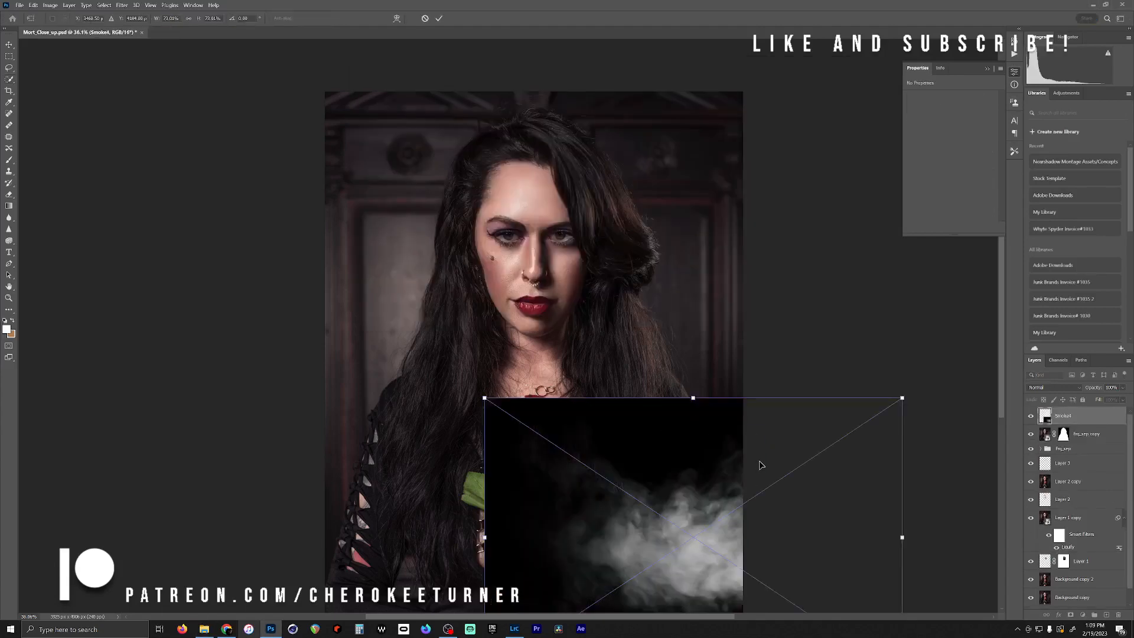
Move the smoke over the portrait, rotate it 90° counter-clockwise and enlarge it well beyond the canvas
drag(761, 465, 499, 316)
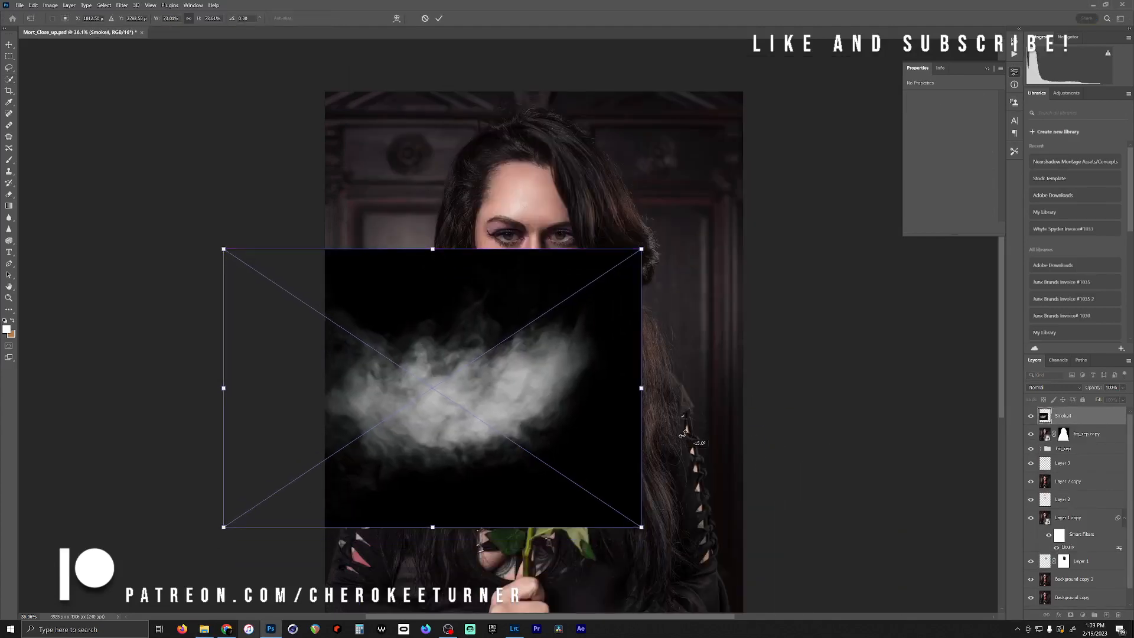
drag(683, 434, 562, 210)
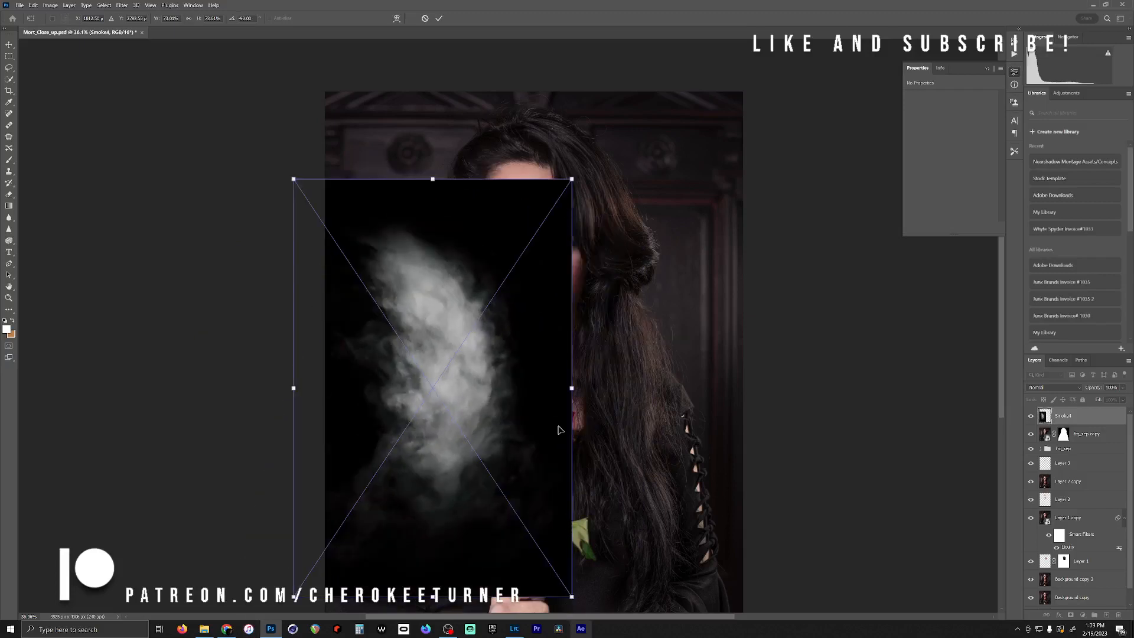
drag(574, 596, 764, 495)
drag(541, 206, 470, 496)
drag(503, 347, 489, 186)
drag(649, 585, 742, 561)
Reposition and rotate the smoke to about -53° so it fills the canvas, and move its layer beneath frq_sep copy
drag(523, 303, 581, 635)
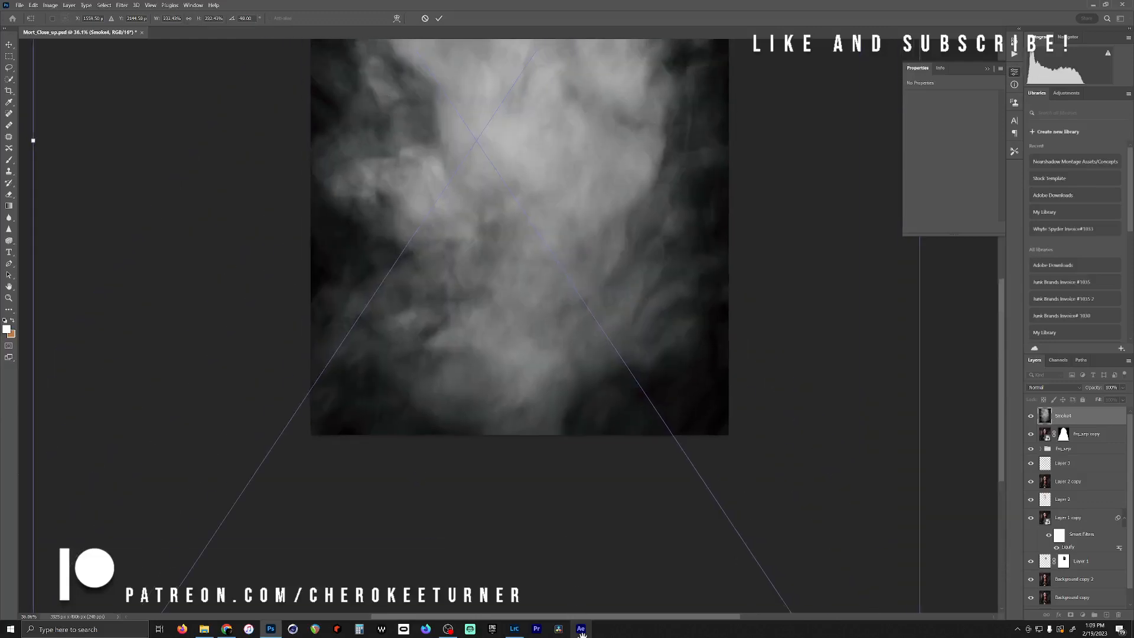
drag(451, 182, 488, 389)
drag(649, 312, 593, 284)
drag(967, 300, 942, 629)
key(Return)
drag(602, 191, 582, 161)
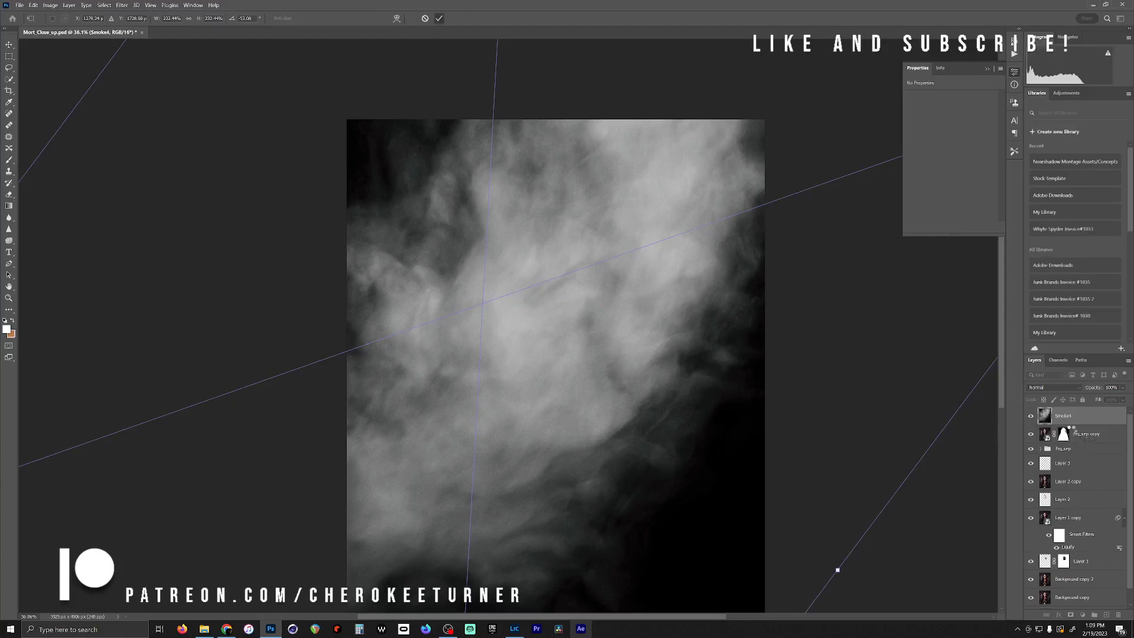
drag(1080, 433, 1076, 441)
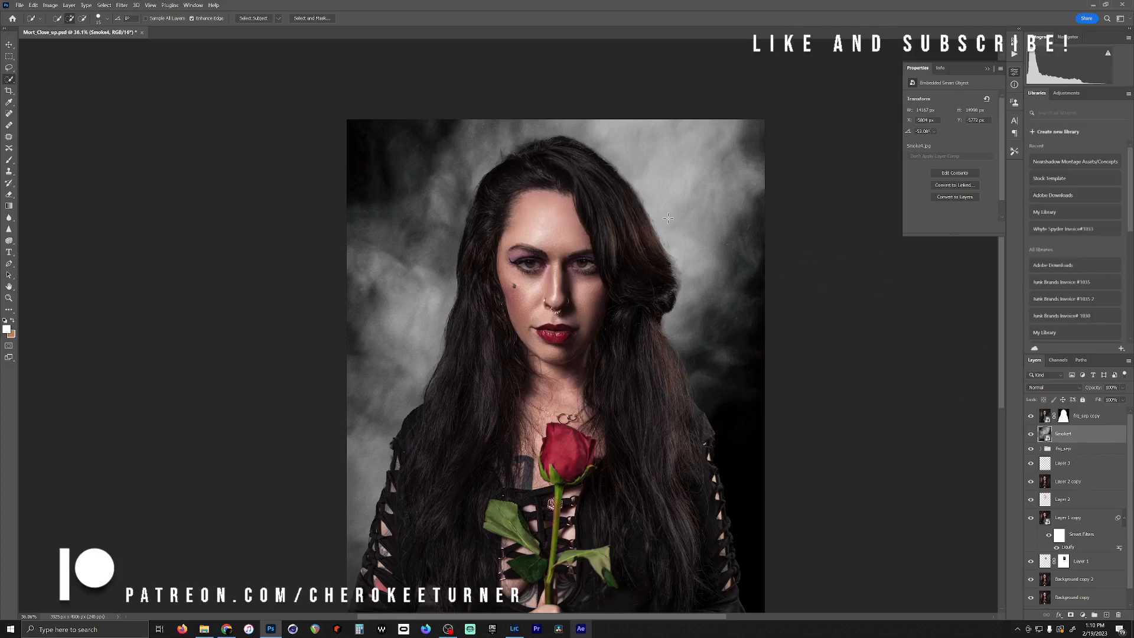
Blend Smoke4 into the background by splitting the black slider of its Current Layer Blend If range to 0 / 255
double_click(1117, 437)
drag(323, 131, 1024, 102)
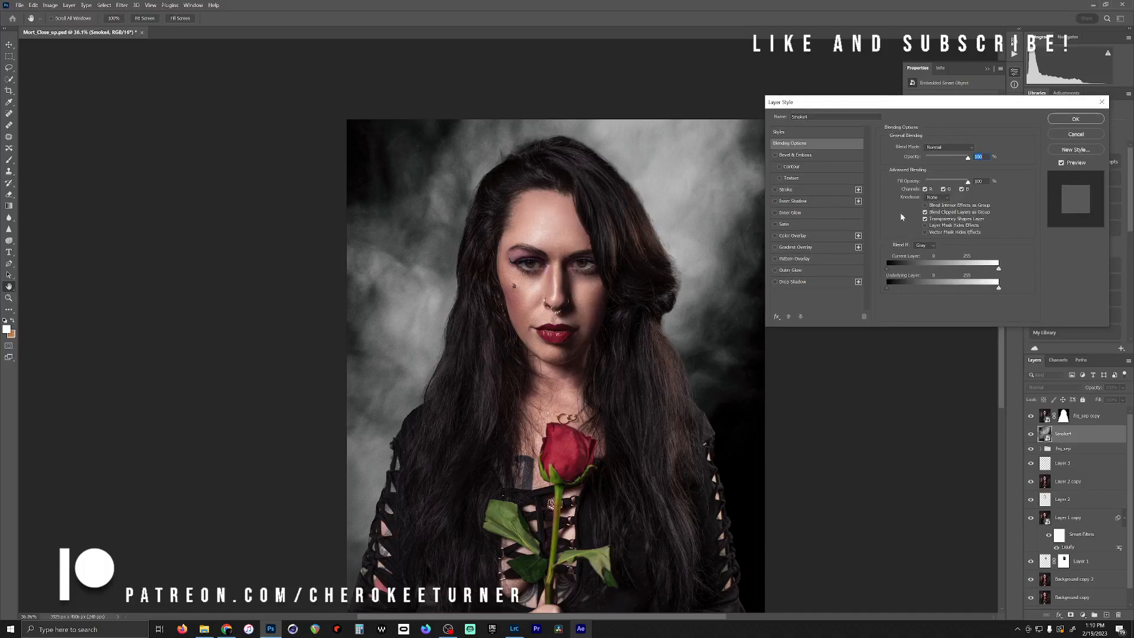
drag(897, 271, 1020, 285)
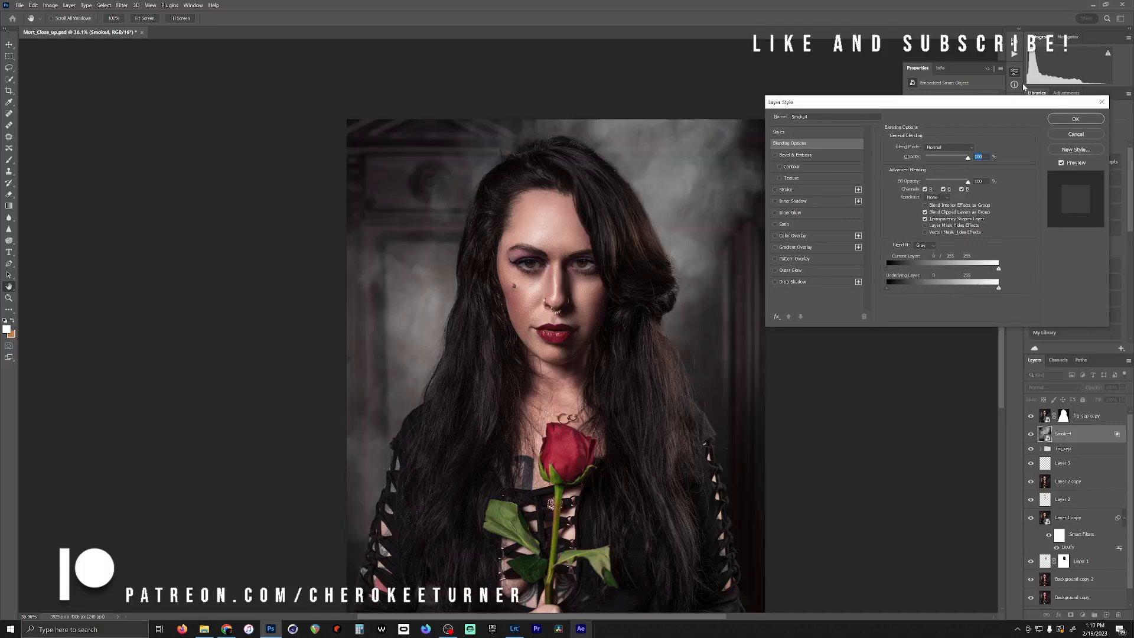
click(1075, 119)
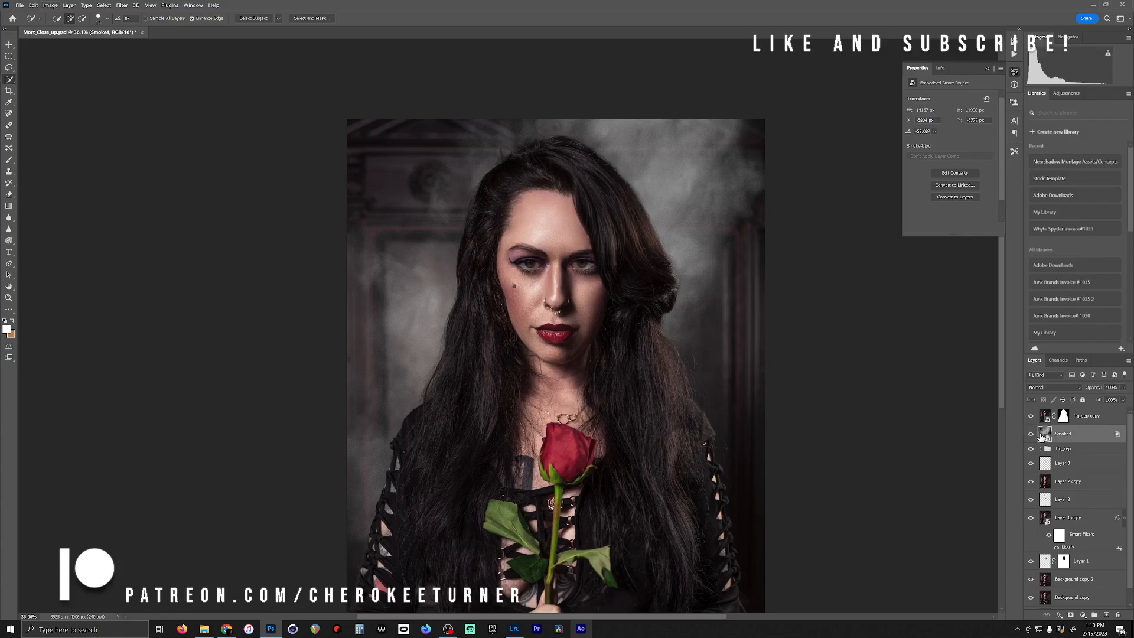
Start a Curves adjustment on Smoke4 and lower the blue channel's midtones to input 131, output 121
click(50, 6)
mouse_move(88, 25)
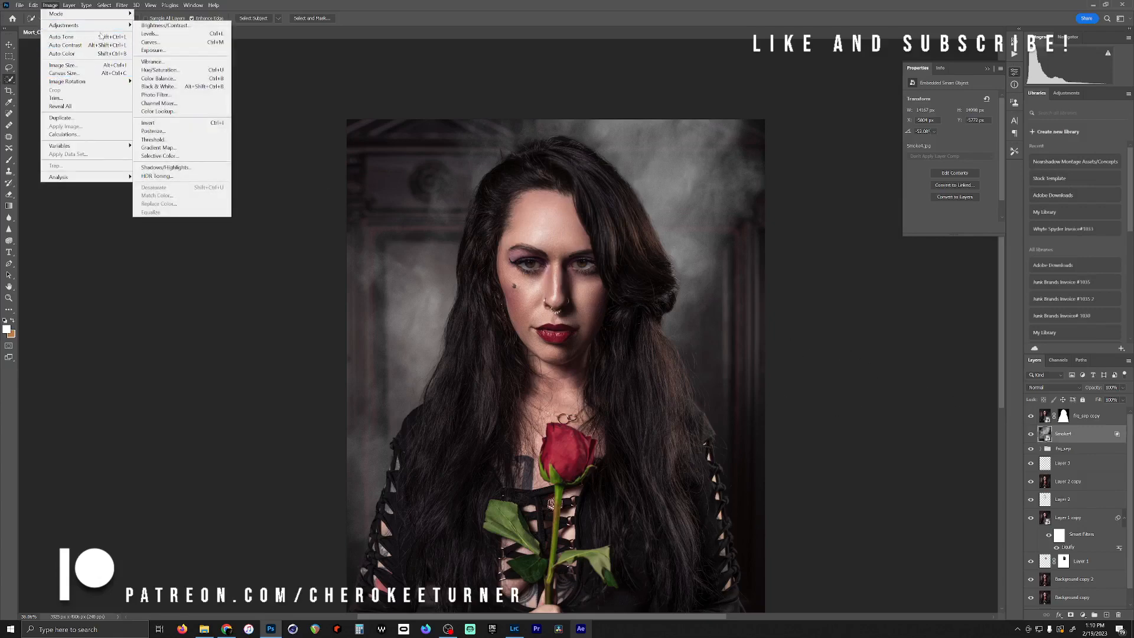
click(165, 44)
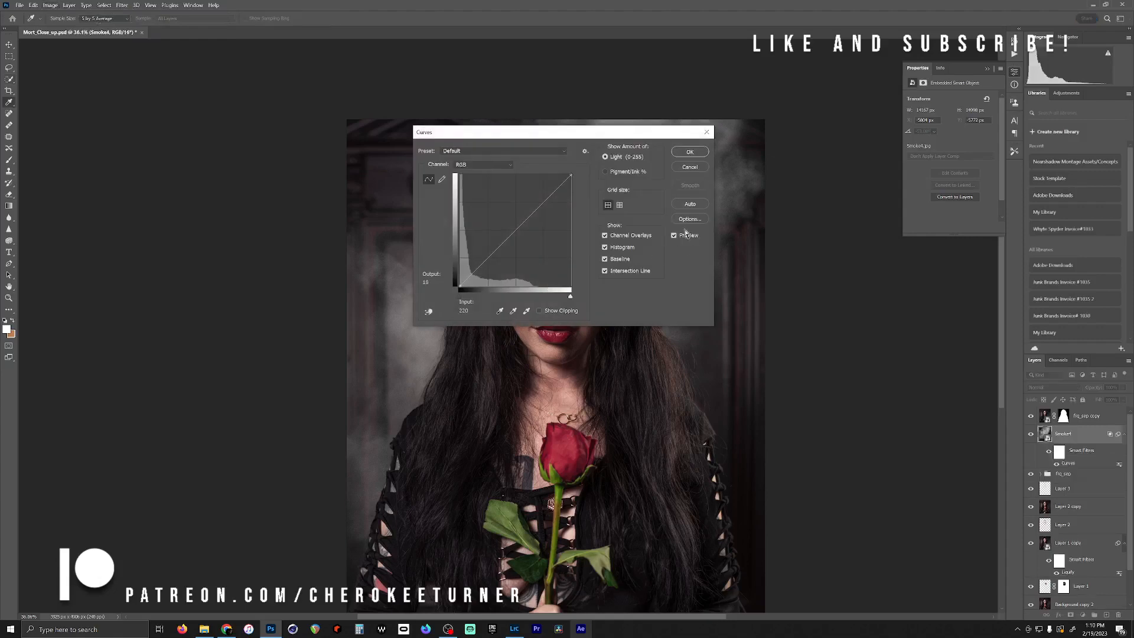
drag(532, 128, 858, 109)
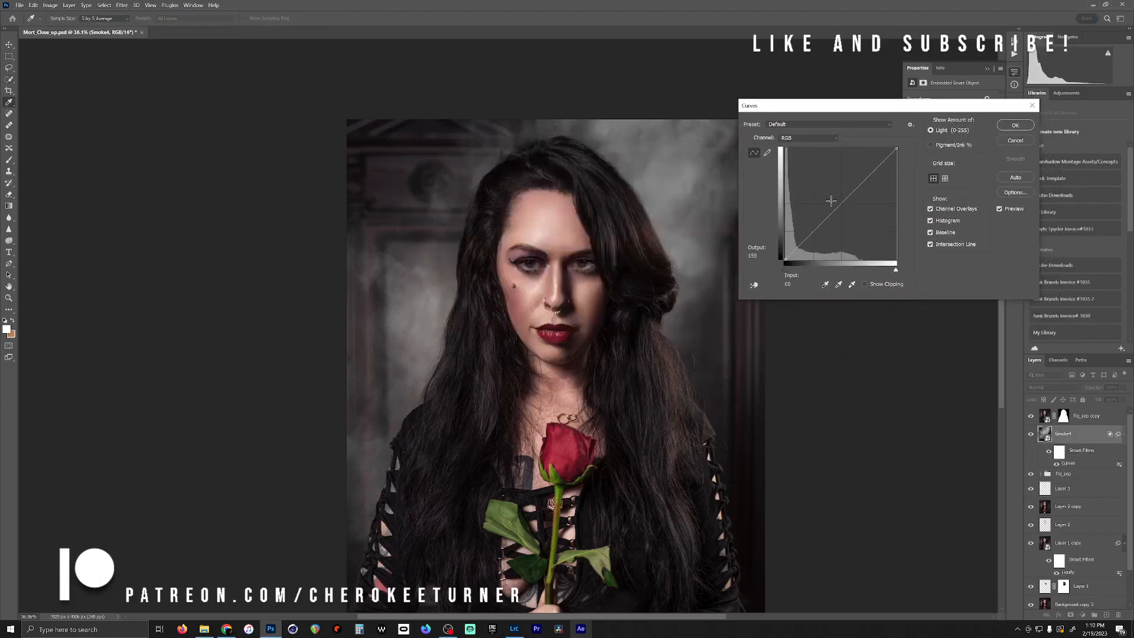
click(811, 139)
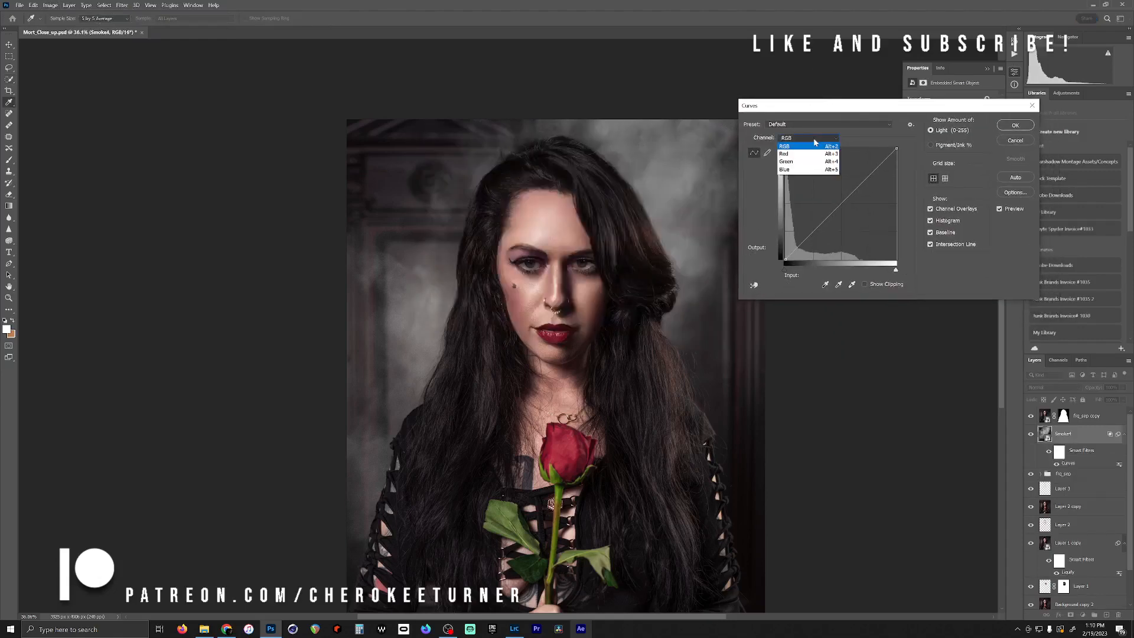
click(808, 169)
click(842, 204)
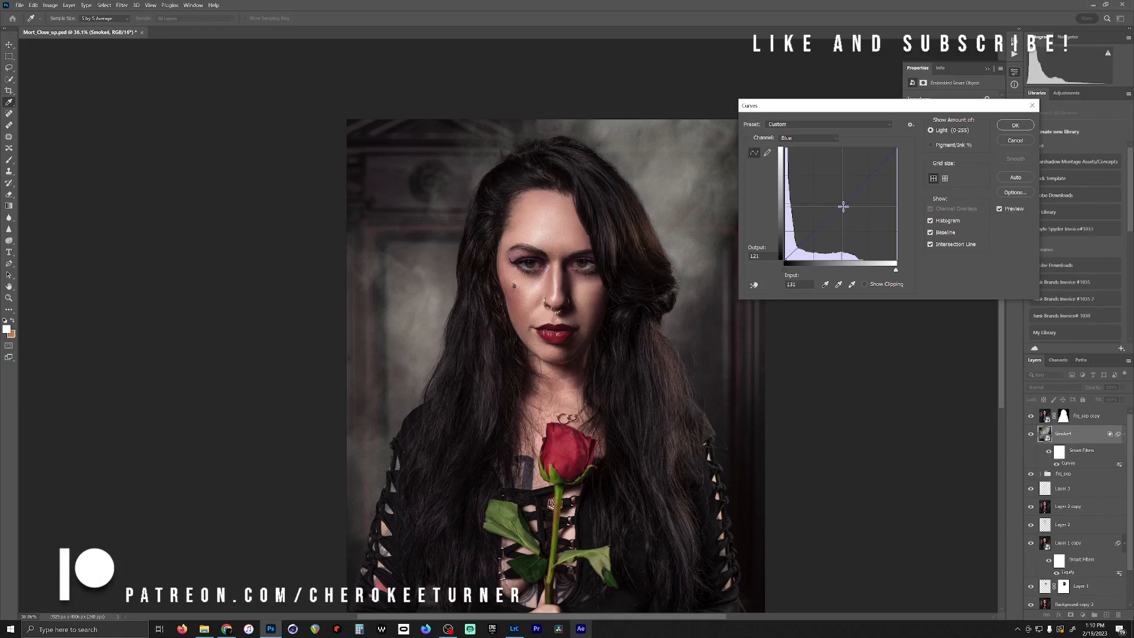
Raise the red curve's midtones to input 122, output 131, and lower the green curve's to input 131, output 121
click(809, 138)
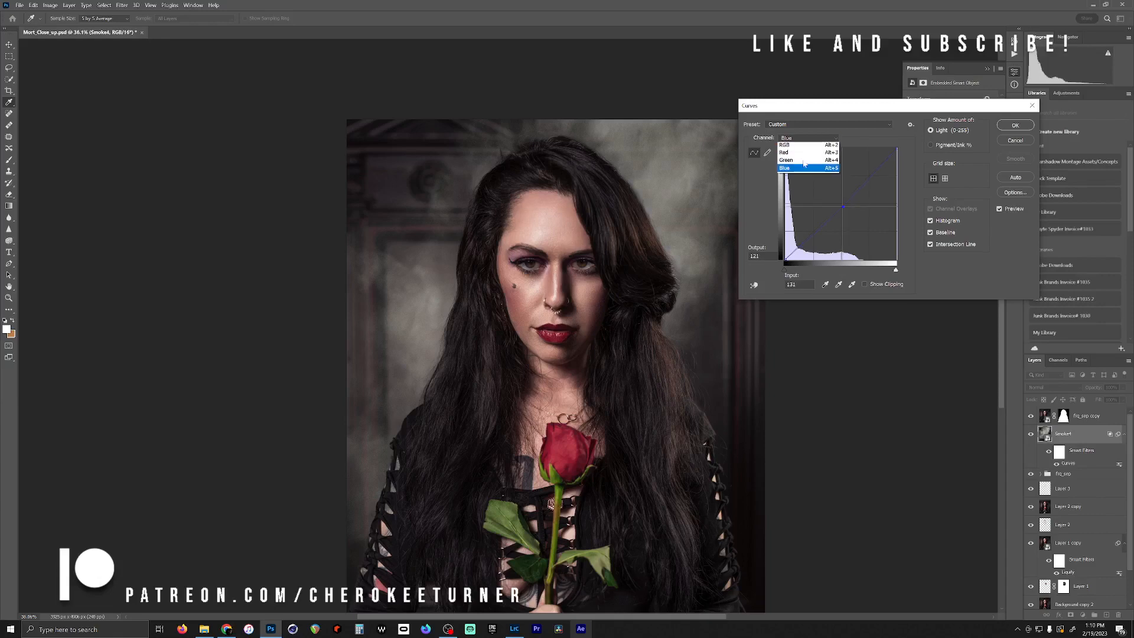
click(803, 155)
click(841, 203)
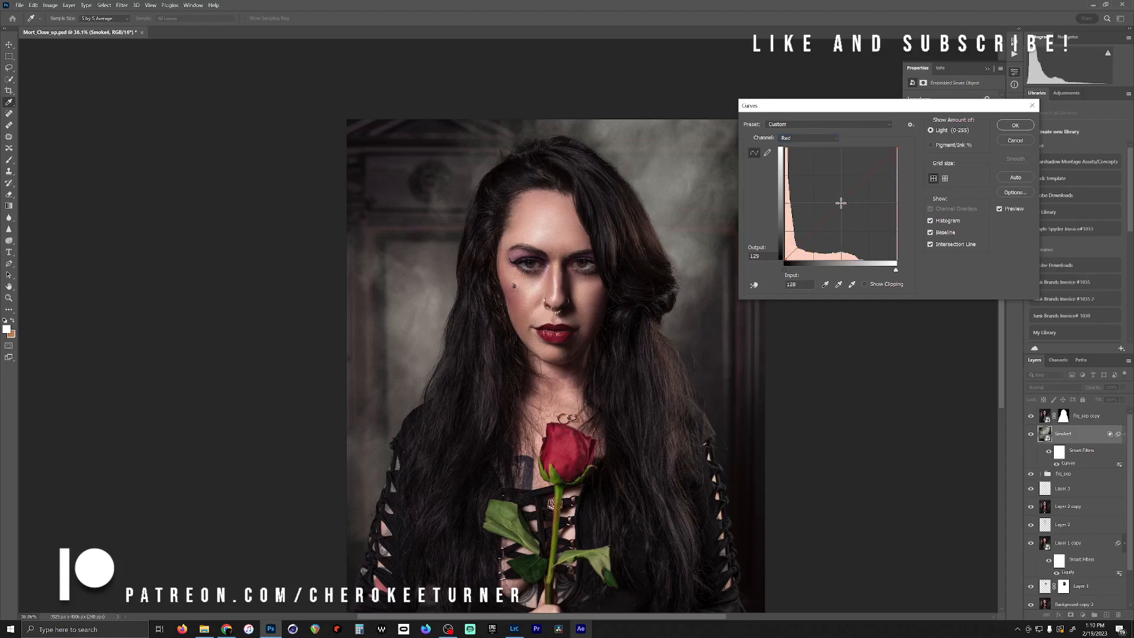
drag(840, 202, 840, 202)
click(803, 138)
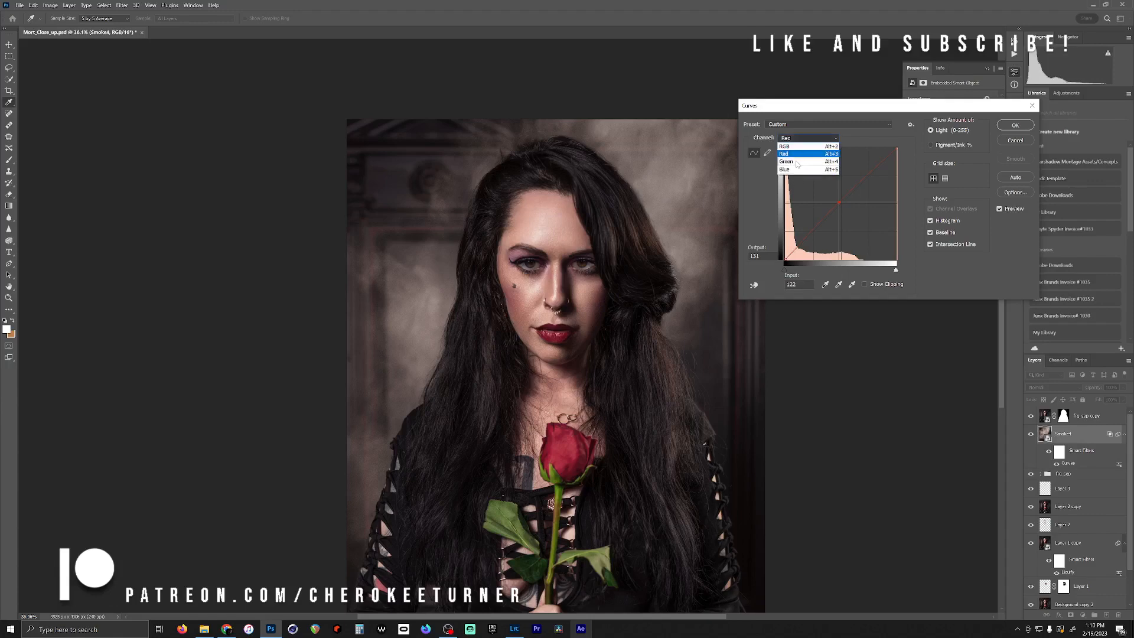
click(801, 164)
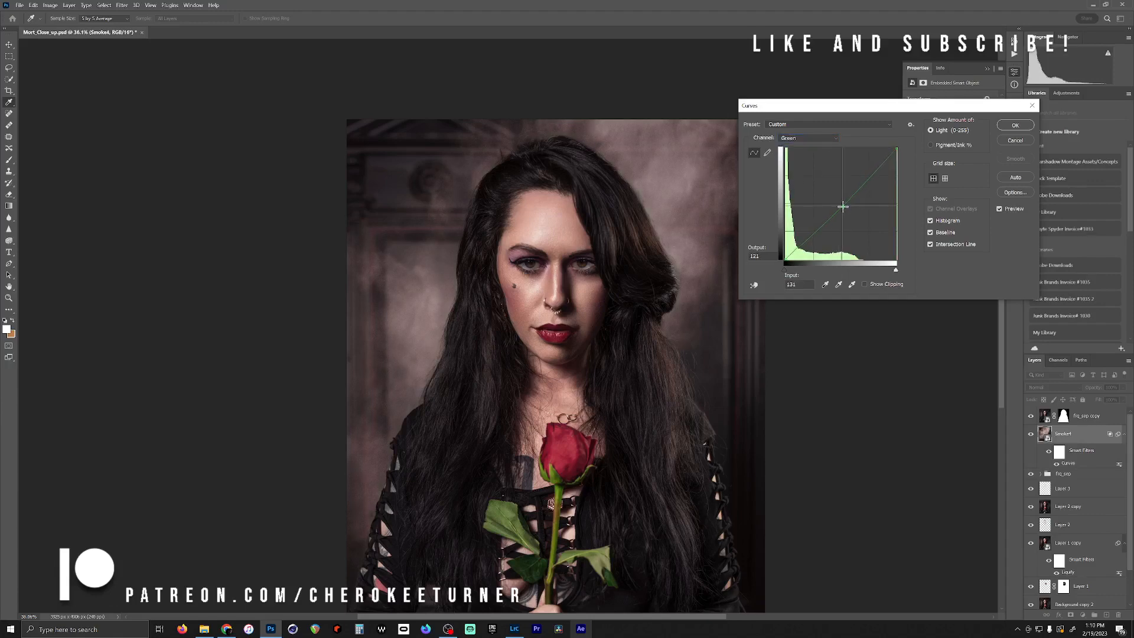
Refine the smoke's tint by setting the red curve point to input 125, output 124, and the blue one to input 136, output 113
click(803, 137)
click(799, 147)
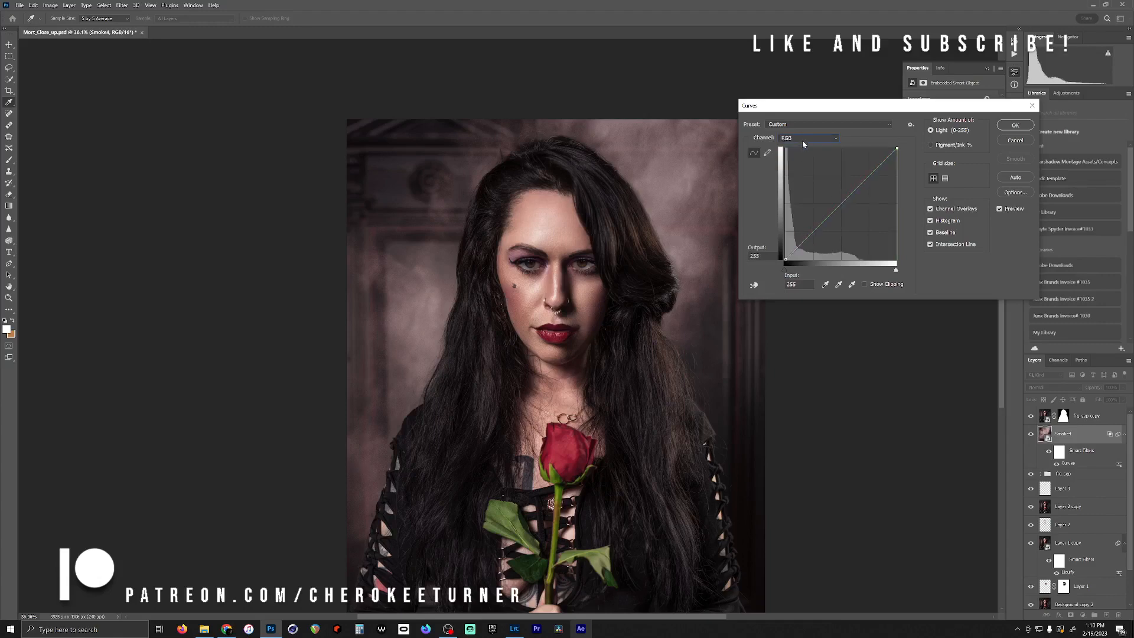
click(802, 140)
click(796, 155)
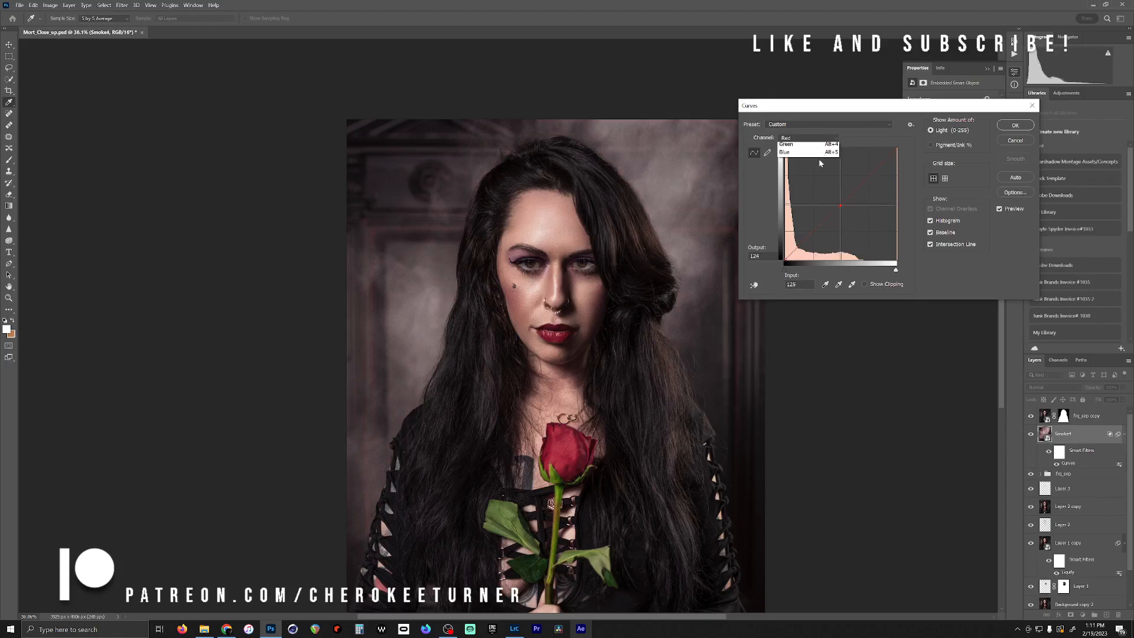
click(807, 138)
click(808, 170)
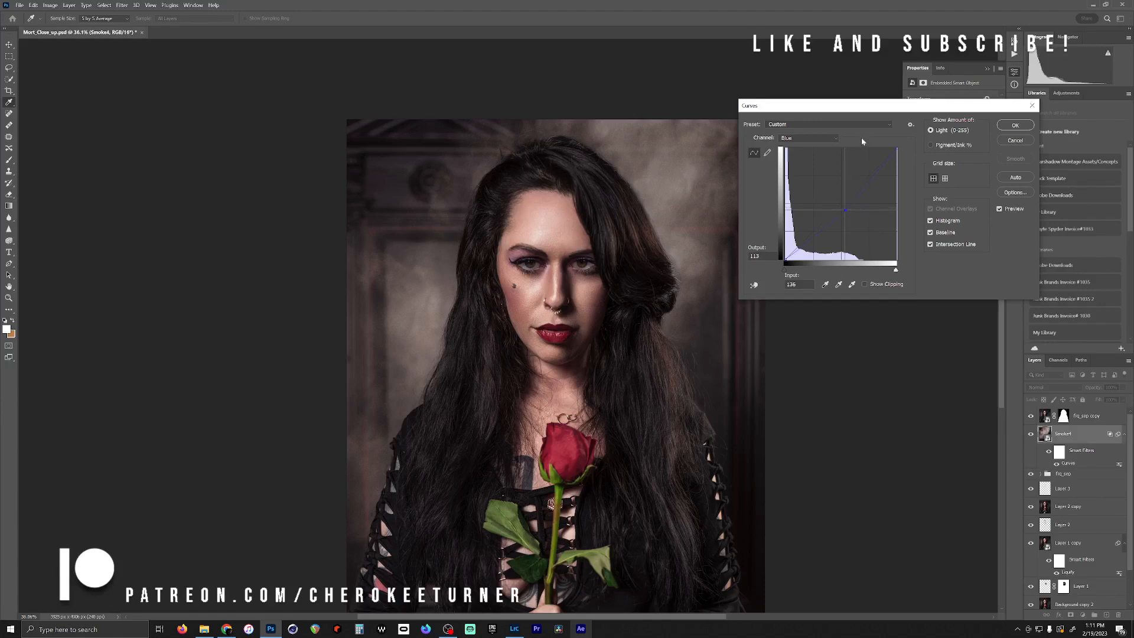
Darken the smoke by lowering the RGB curve's midtones to about input 142, output 107, fine-tune its highlights and shadows, and apply Curves
click(827, 145)
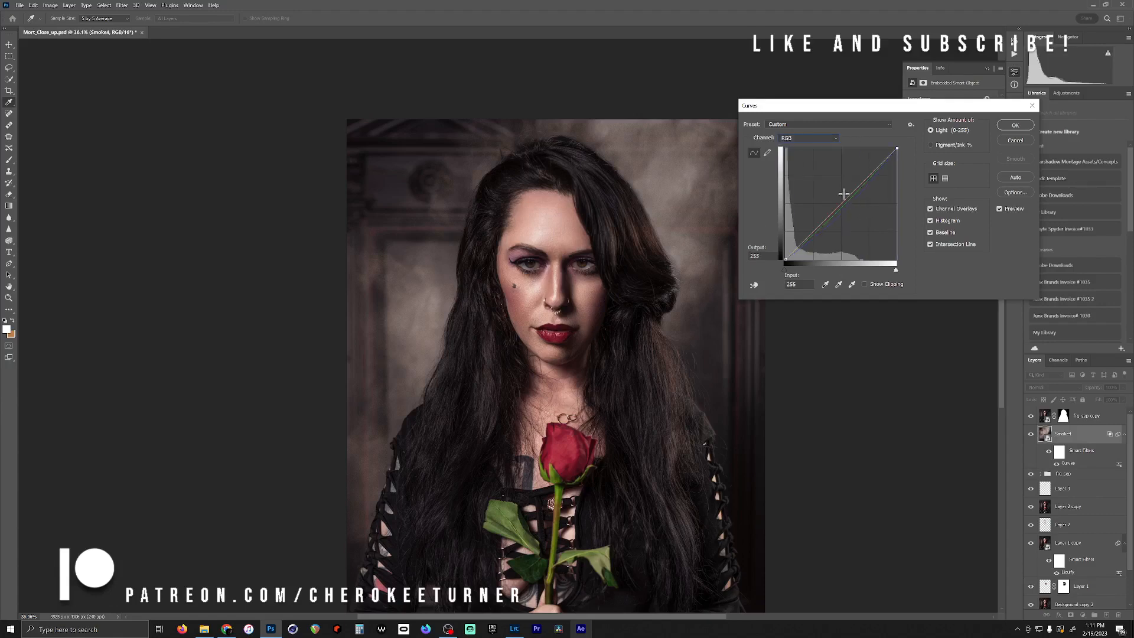
drag(844, 199, 847, 213)
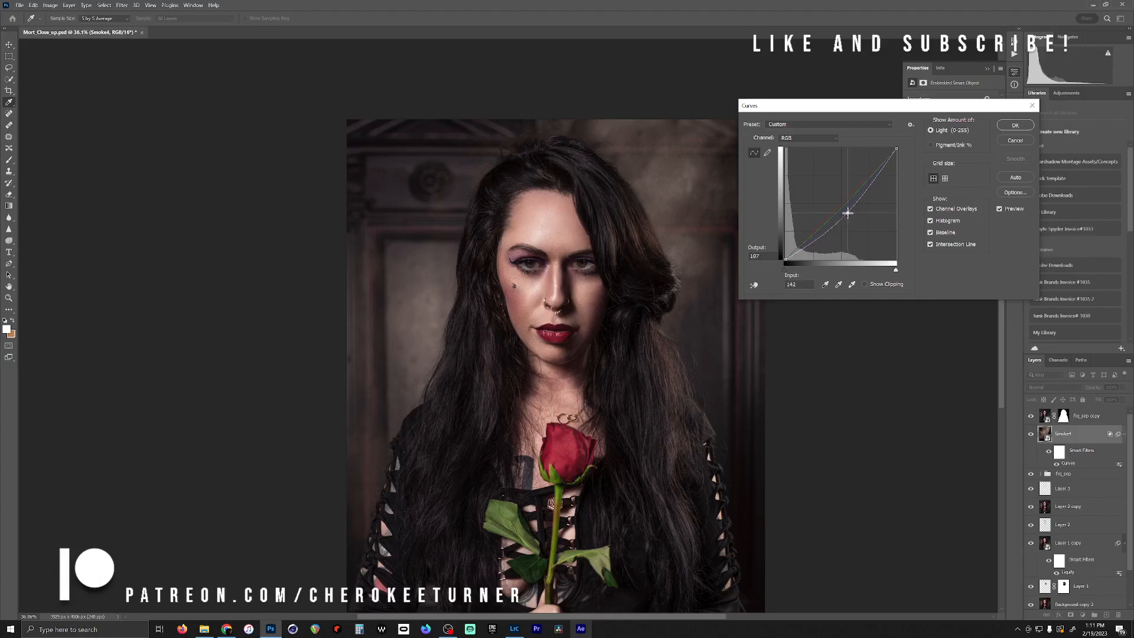
click(871, 182)
drag(871, 182, 869, 189)
drag(823, 237, 821, 236)
click(786, 260)
mouse_move(784, 269)
mouse_down()
mouse_move(801, 270)
mouse_move(778, 273)
mouse_up()
click(866, 189)
drag(865, 189, 864, 190)
click(1015, 126)
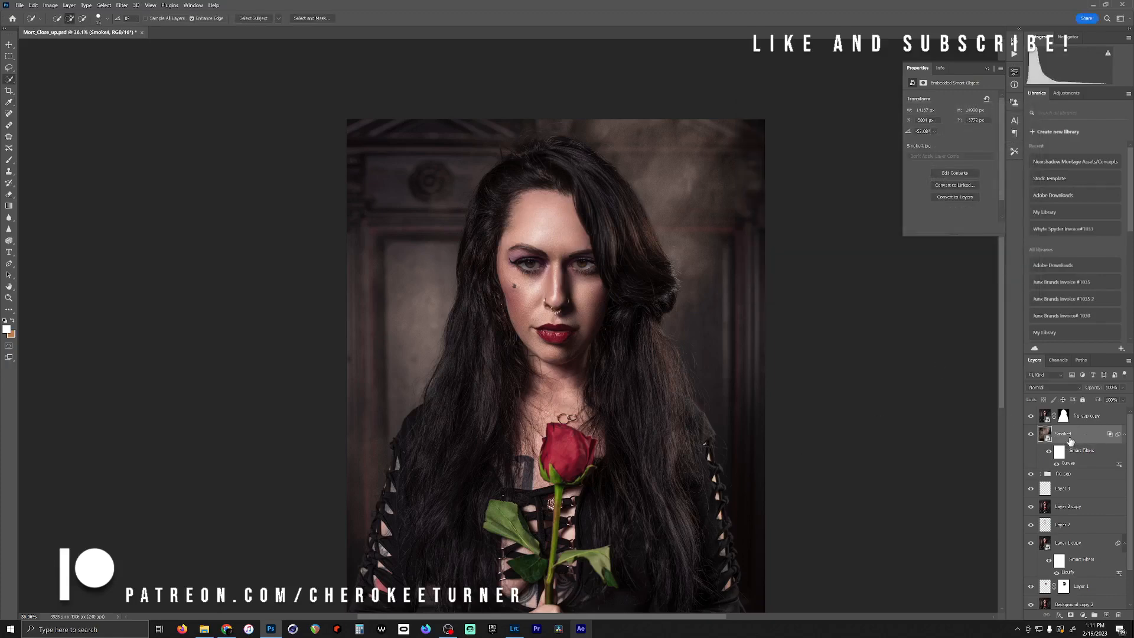
Flip the Smoke4 layer horizontally
click(33, 5)
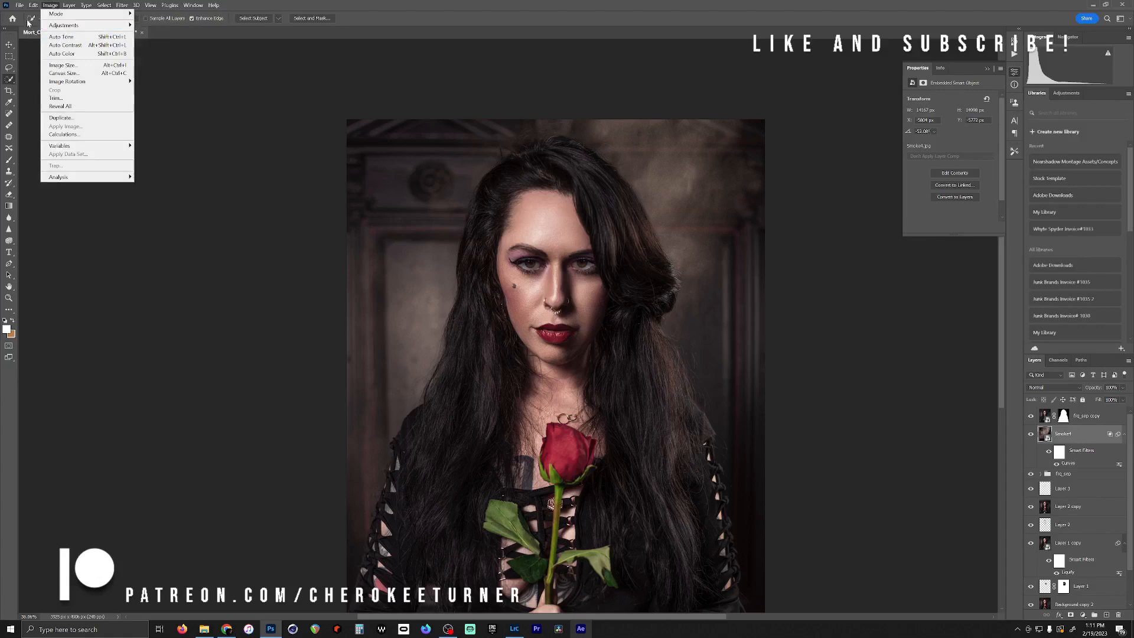
mouse_move(33, 5)
mouse_move(73, 196)
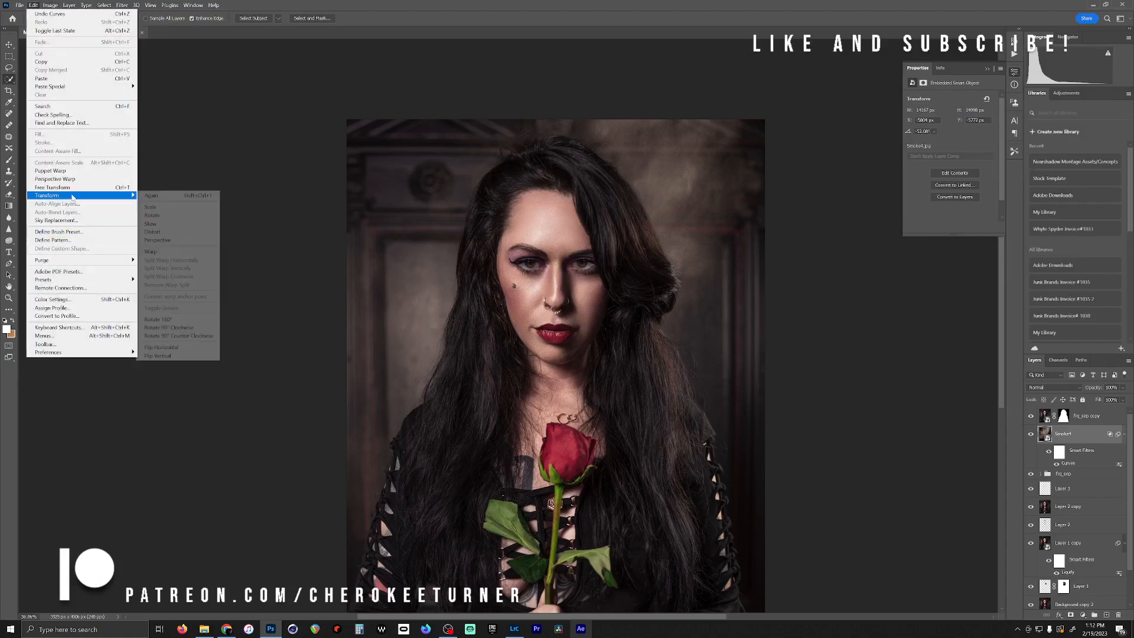
click(174, 348)
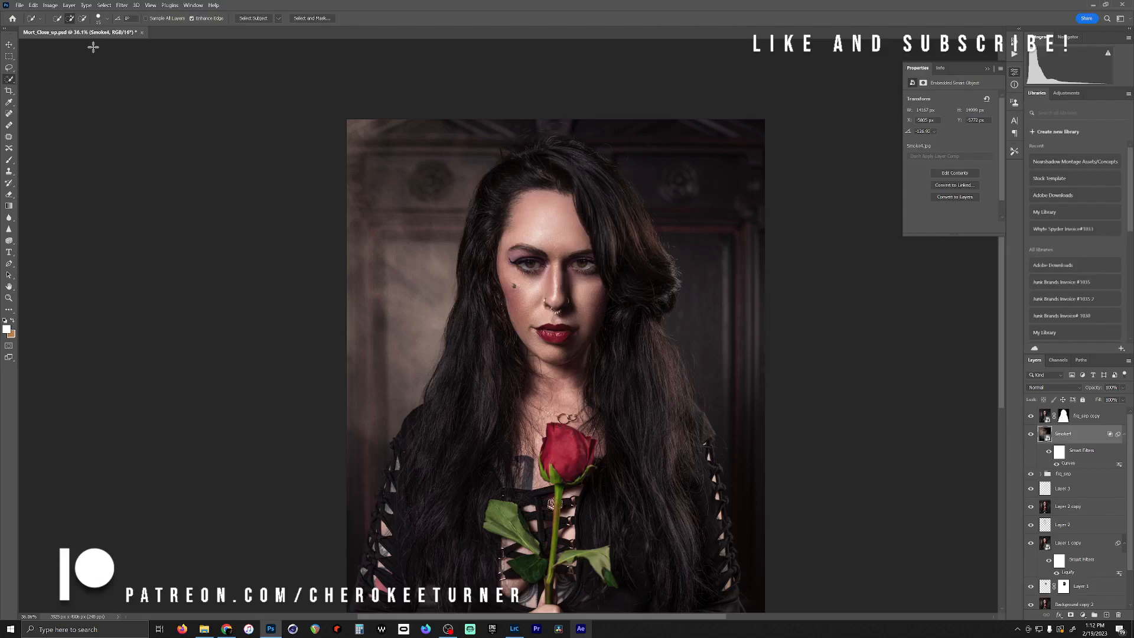
Move the flipped smoke down and to the right with Free Transform, apply it, and lower the layer's fill to about 55%
click(8, 45)
key(ctrl+t)
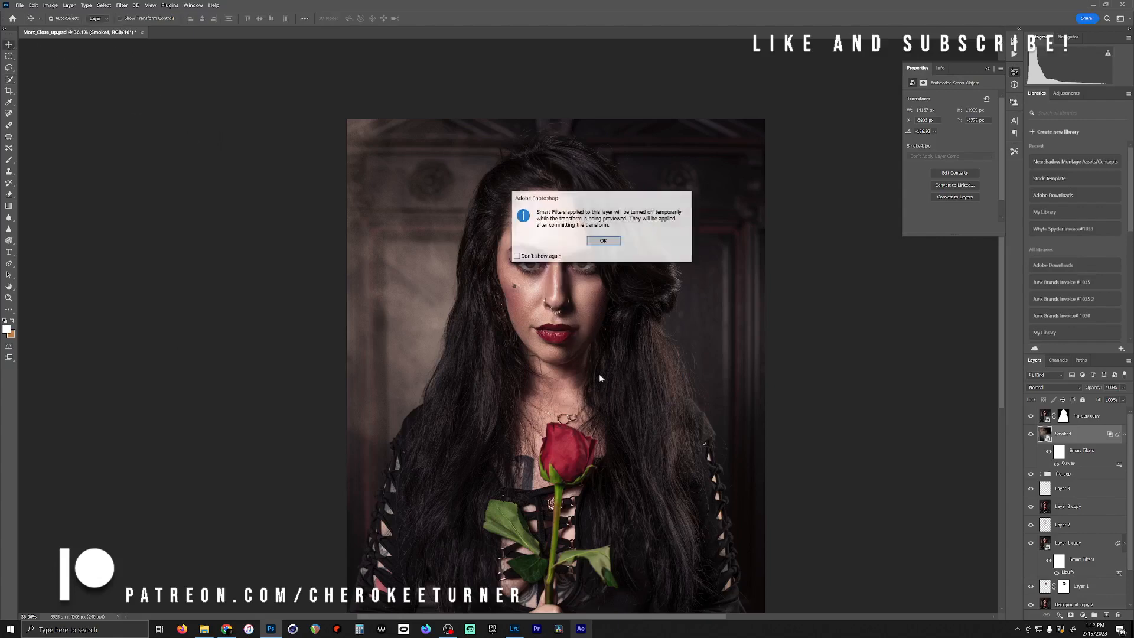
click(603, 241)
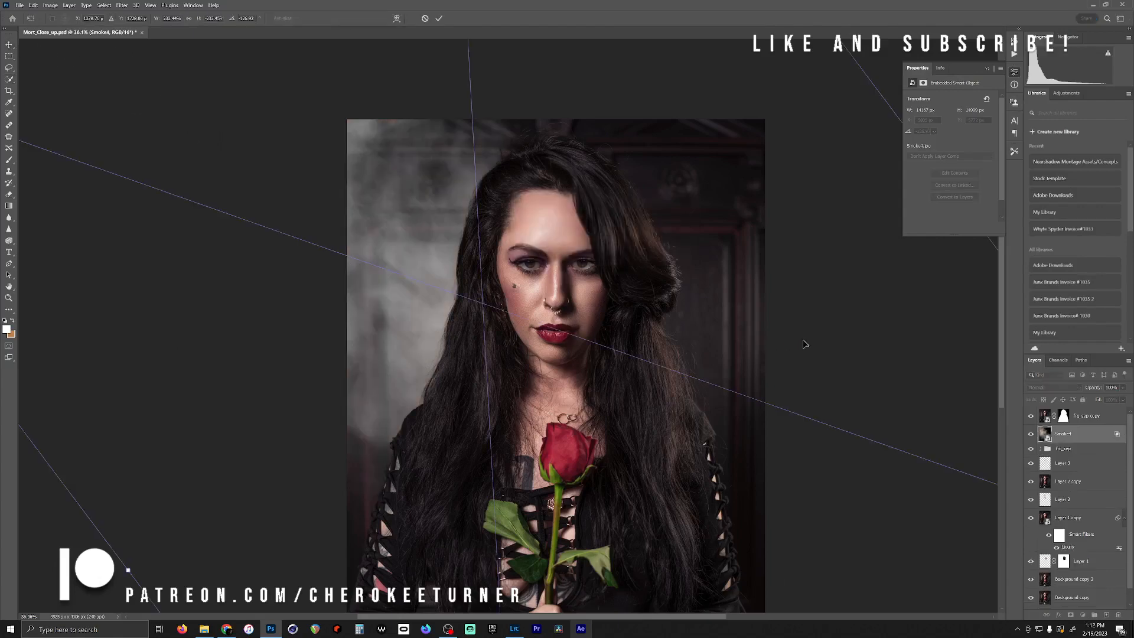
drag(848, 366, 923, 524)
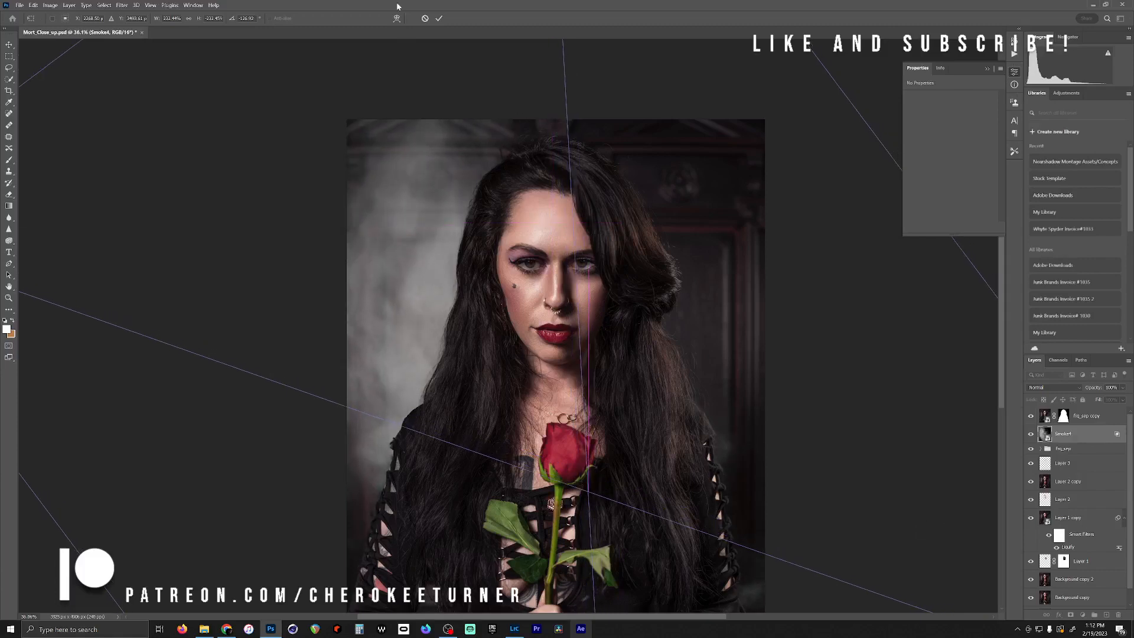
click(439, 18)
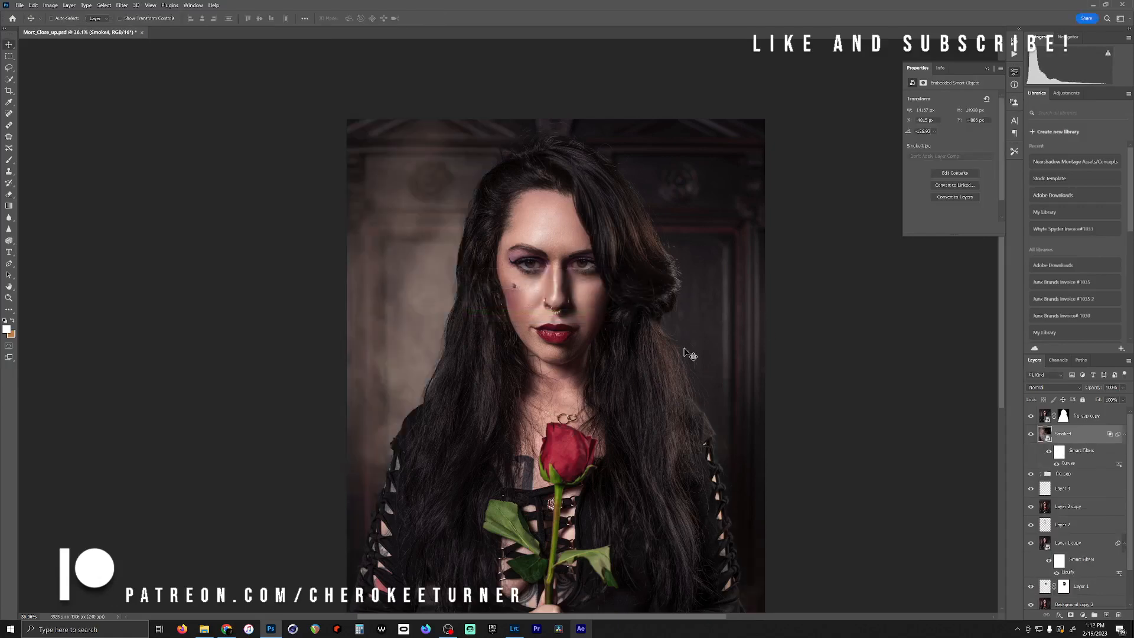
click(1123, 401)
drag(1126, 412, 1107, 416)
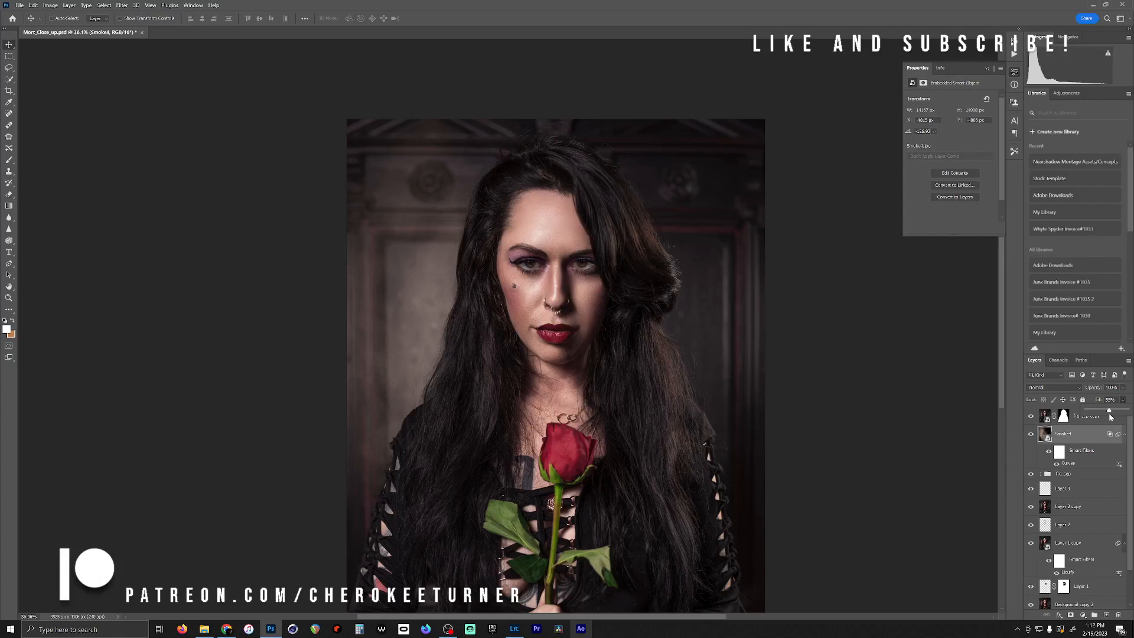
Place the Smoke3 overlay from the ATMOS 1 Overlays folder above Smoke4, enlarge it, and position its smoke along the portrait's right side
click(204, 628)
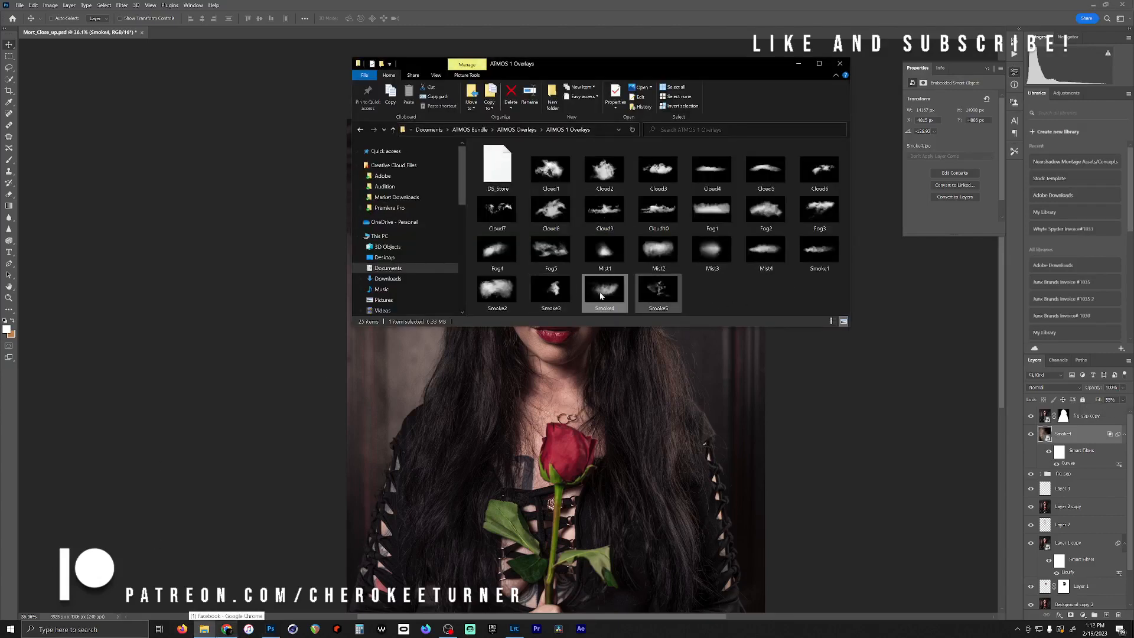
drag(558, 293, 762, 496)
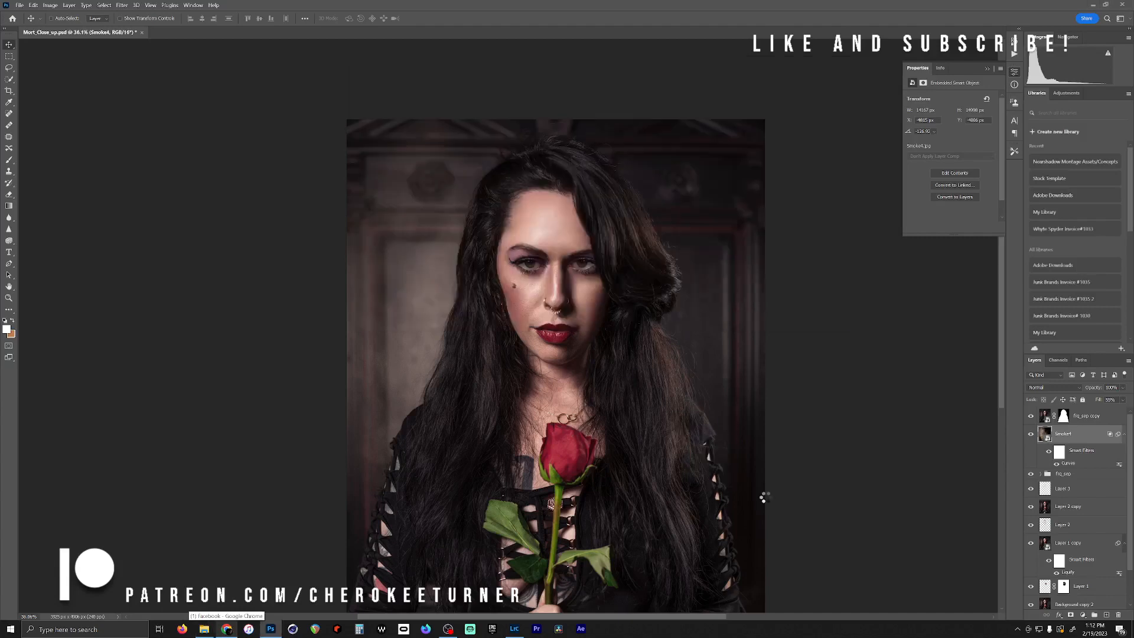
drag(768, 378, 877, 351)
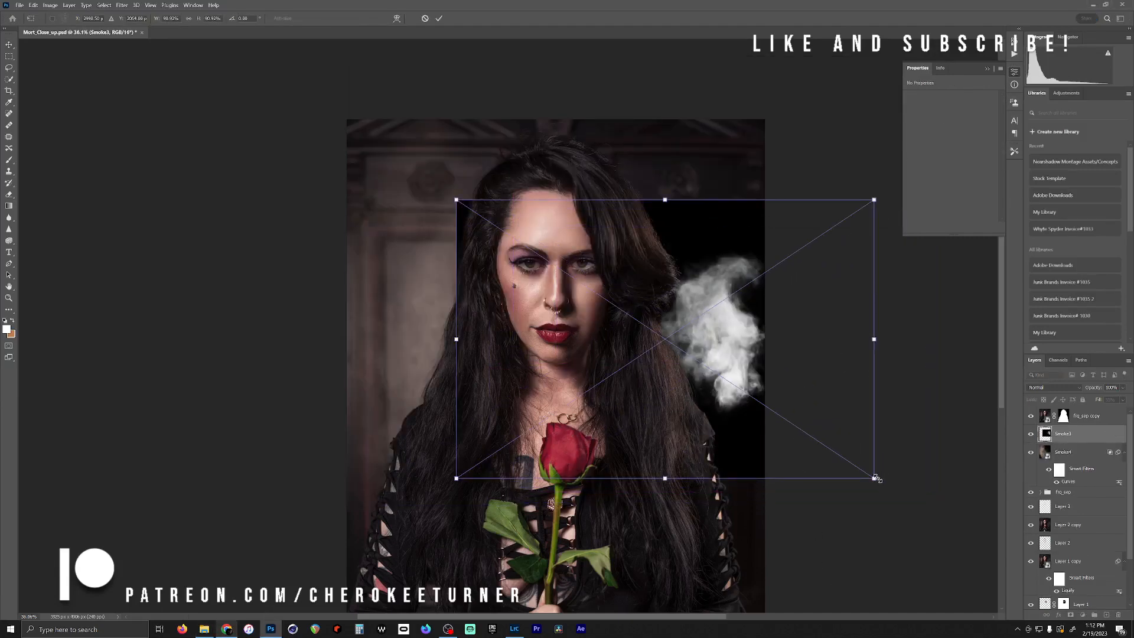
drag(877, 478, 756, 509)
drag(807, 402, 860, 332)
drag(606, 329, 516, 437)
right_click(448, 170)
click(441, 21)
click(439, 18)
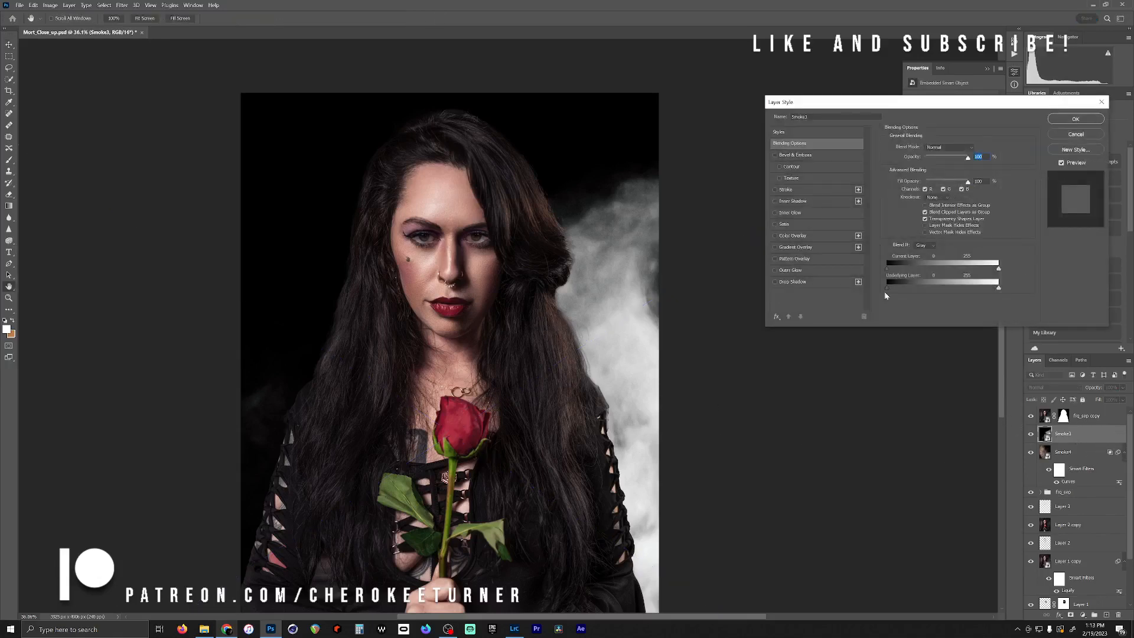
Blend out Smoke3's black background by splitting the current layer's Blend If black slider to 0 / 255, and apply the layer style
drag(940, 282, 1013, 288)
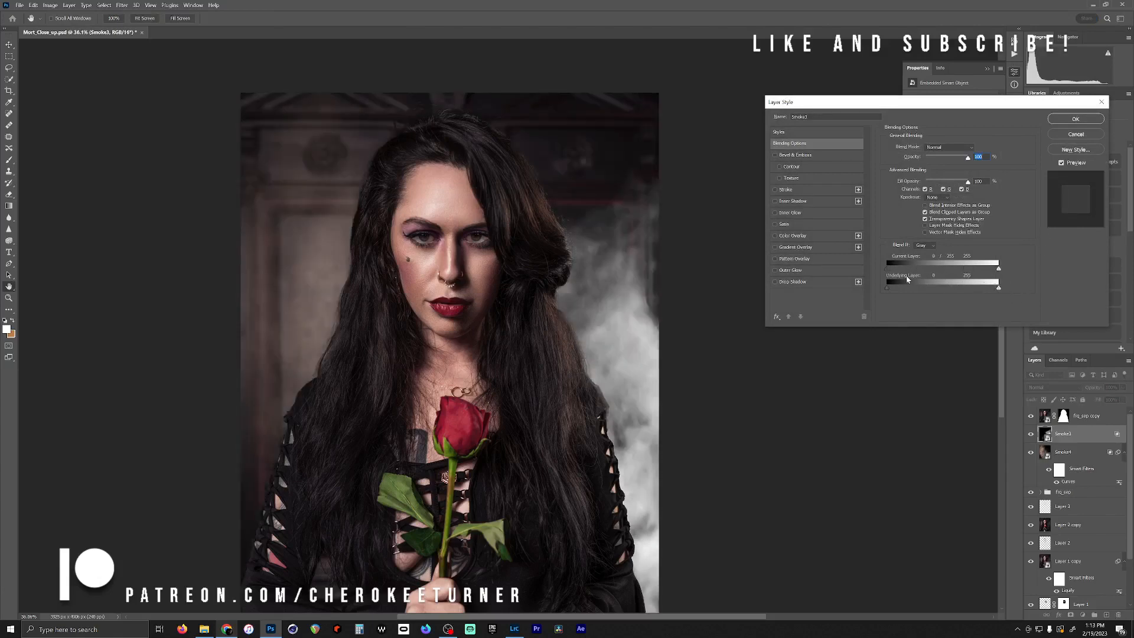
click(1073, 120)
Start a Curves adjustment on Smoke3 and lower the blue channel's midtones to input 134, output 123
click(49, 6)
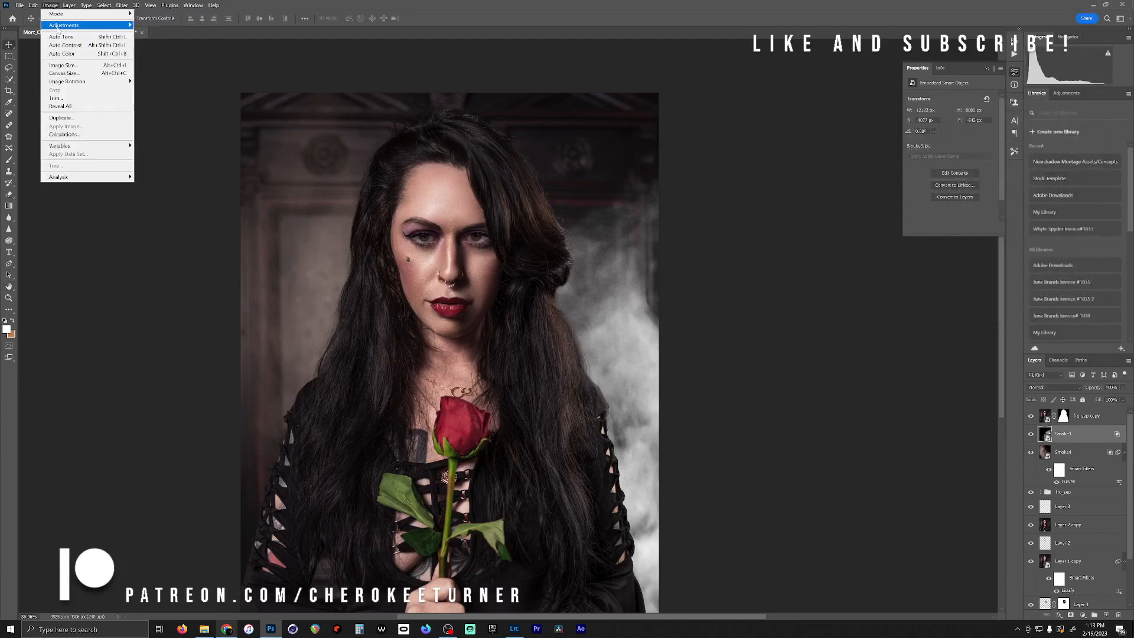
mouse_move(65, 24)
click(177, 41)
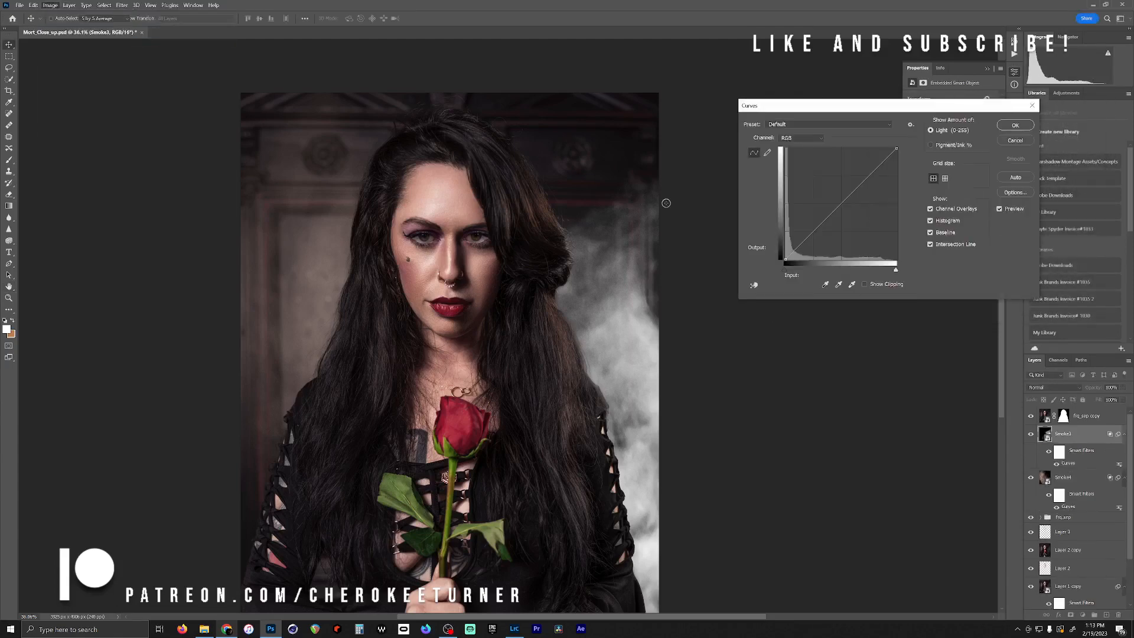
click(804, 139)
click(795, 170)
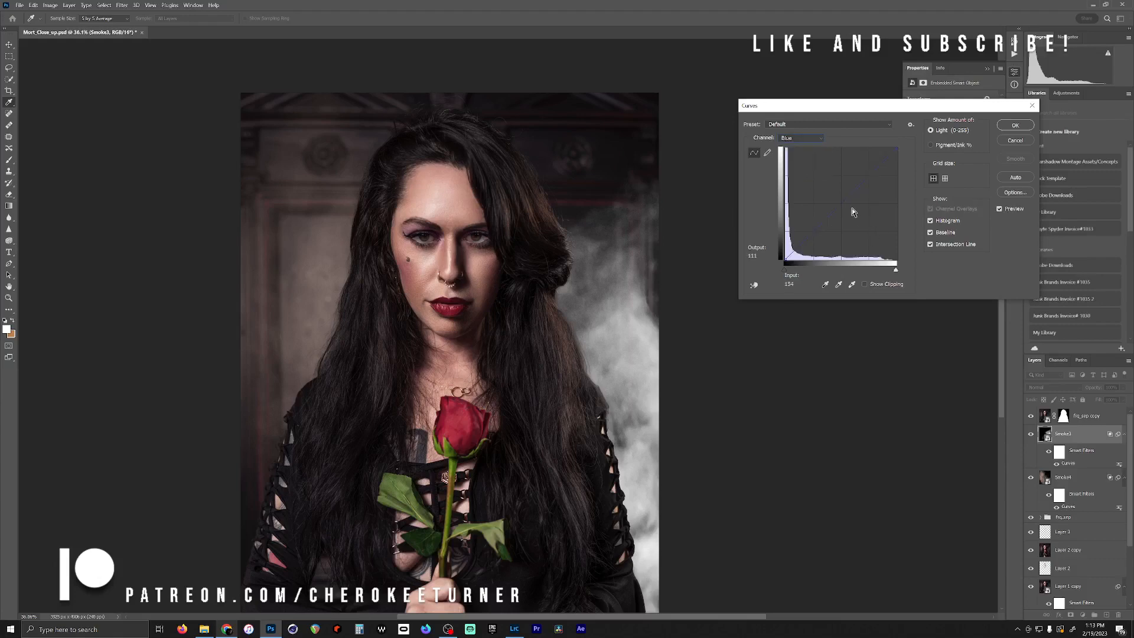
click(843, 205)
drag(844, 205, 844, 205)
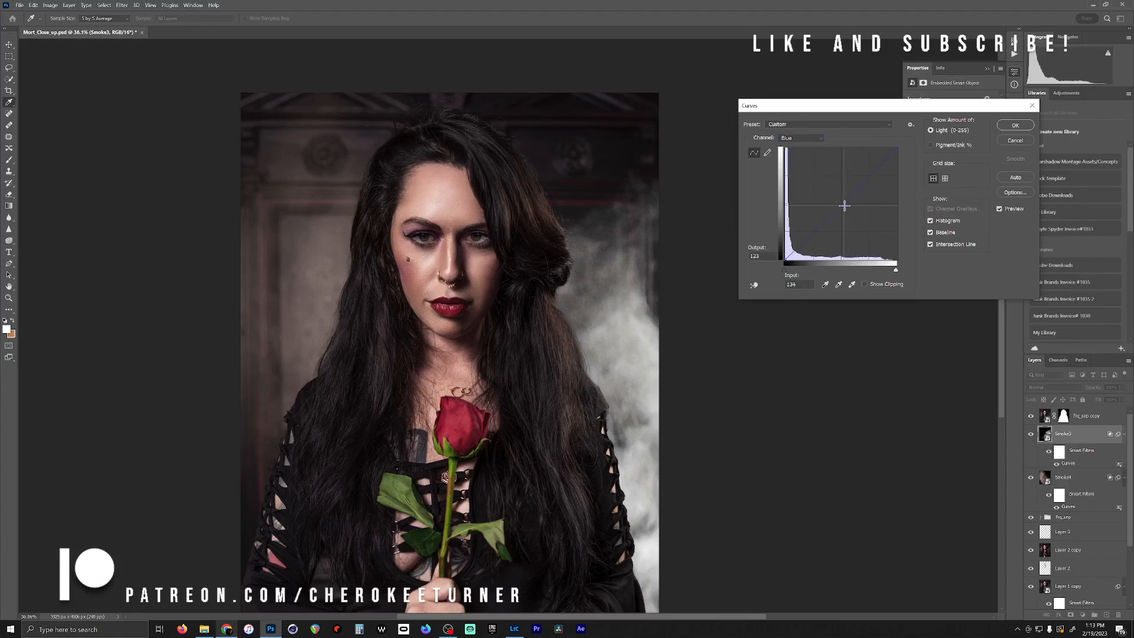
Warm the smoke by slightly raising the red midtones, lowering the green midtones, and setting the blue curve point to input 137, output 117
click(802, 138)
click(797, 153)
click(802, 138)
click(808, 162)
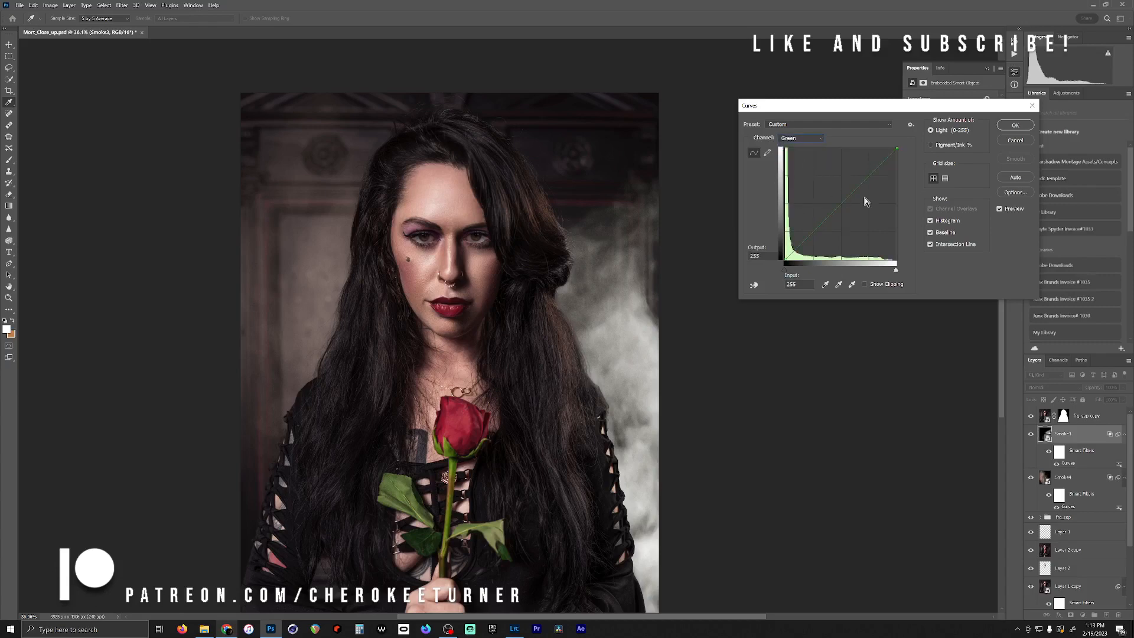
click(841, 203)
drag(842, 204, 845, 206)
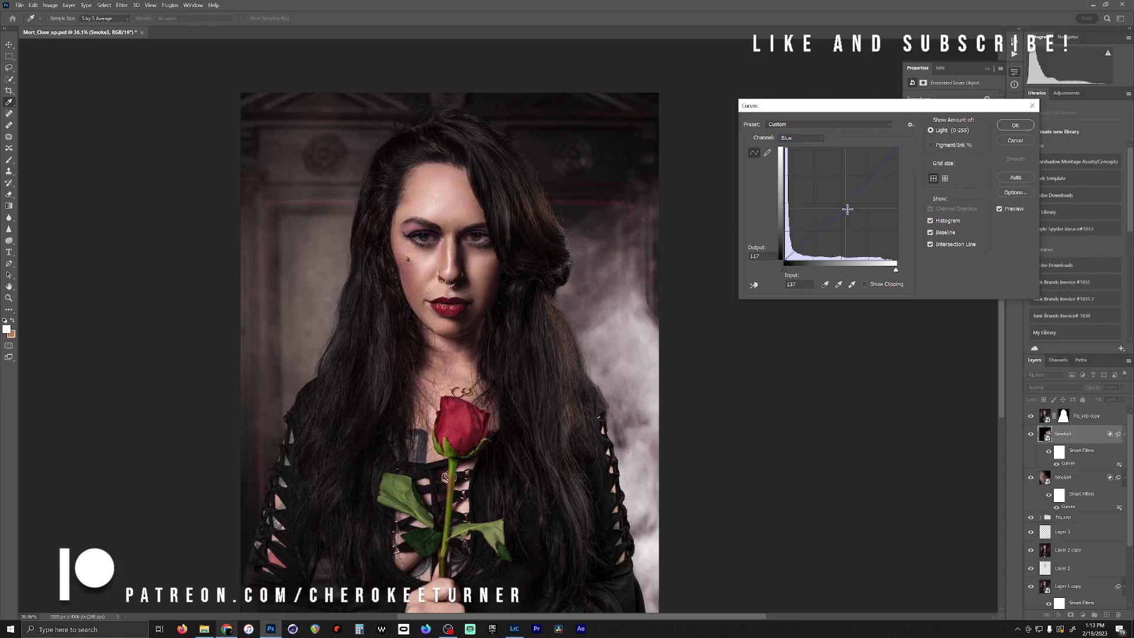
Darken the RGB curve with midtones at about input 157, output 104, white point output 187, and a shadow point at input 79, output 55
click(818, 137)
click(790, 149)
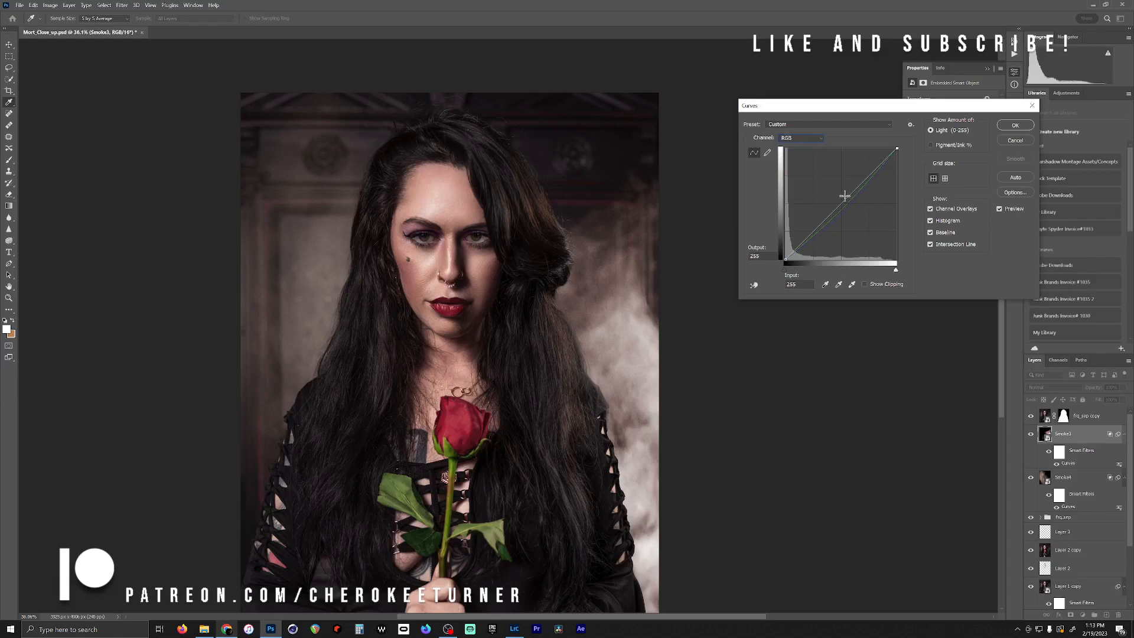
drag(845, 196, 856, 214)
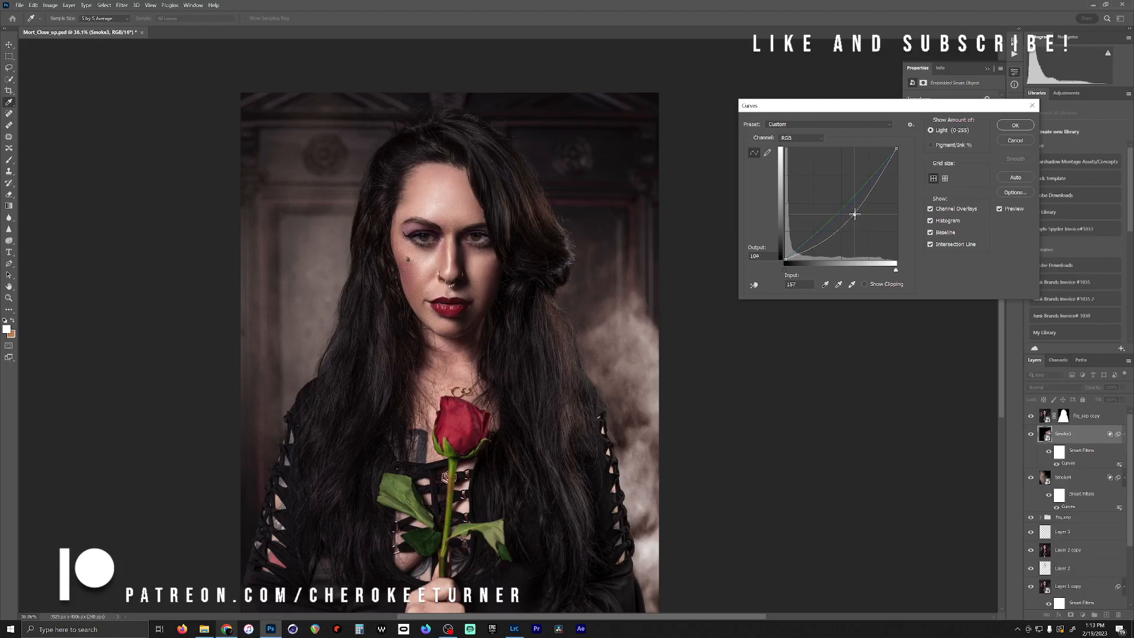
drag(896, 149, 897, 178)
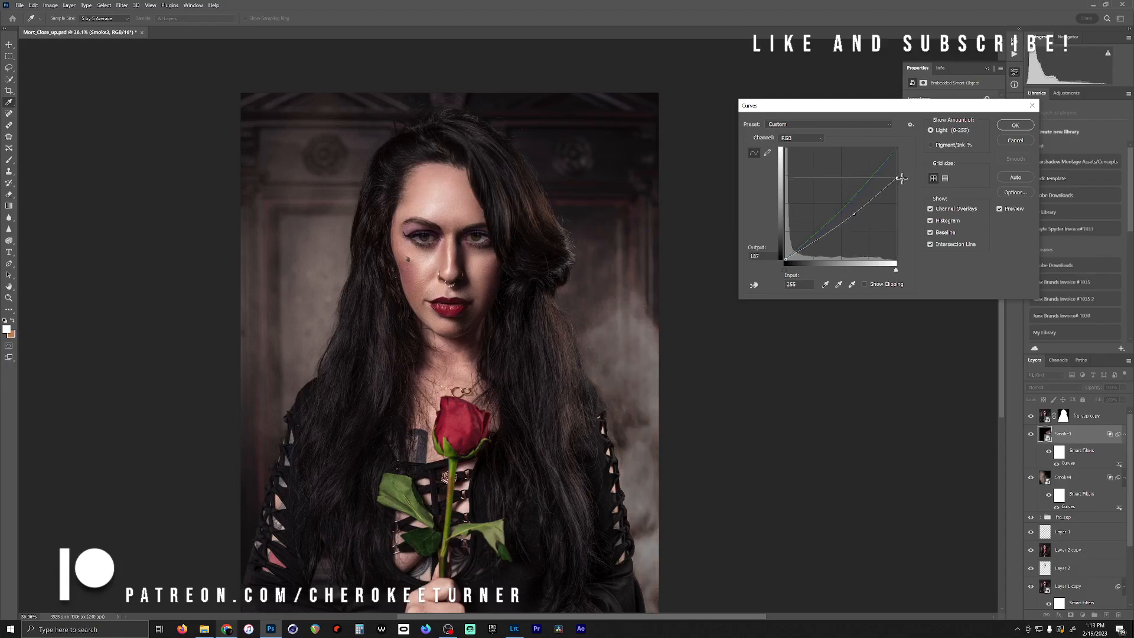
click(857, 214)
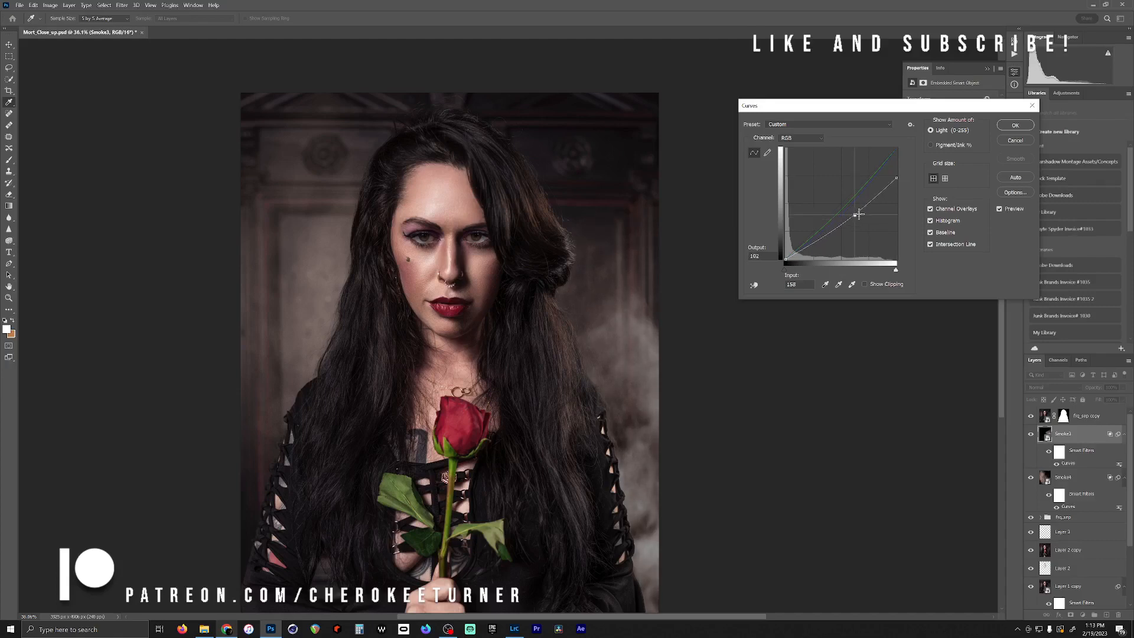
drag(859, 215, 820, 235)
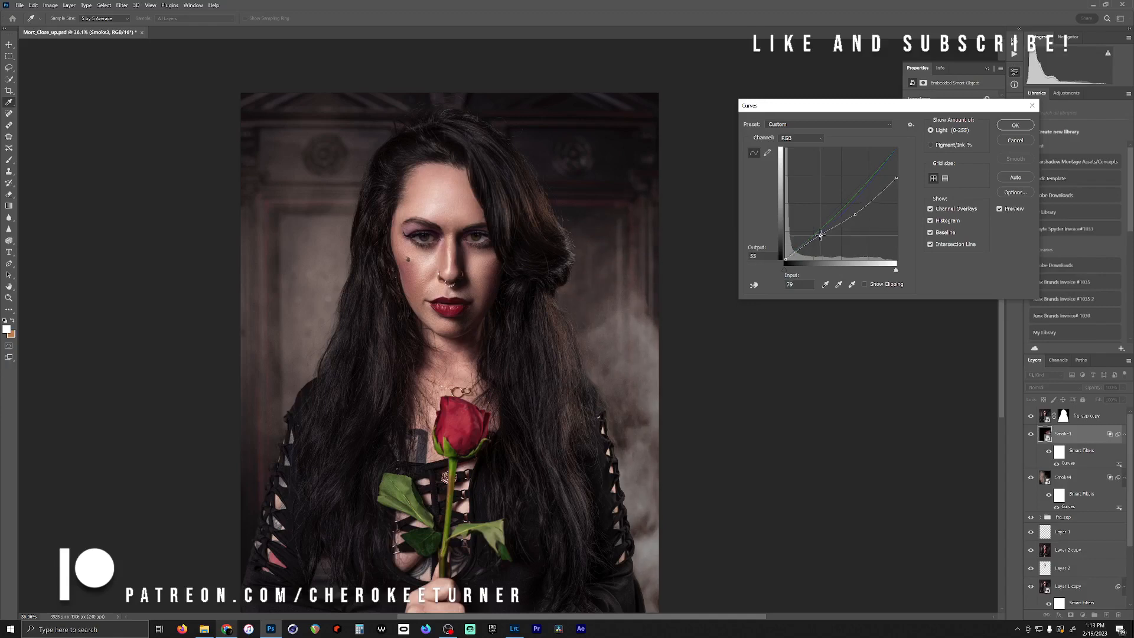
Fine-tune the RGB curve with a highlight point at input 200, output 146, a slightly higher white point, and the shadow point at output 49
click(873, 196)
mouse_move(897, 178)
mouse_down()
mouse_move(897, 189)
mouse_move(897, 175)
mouse_up()
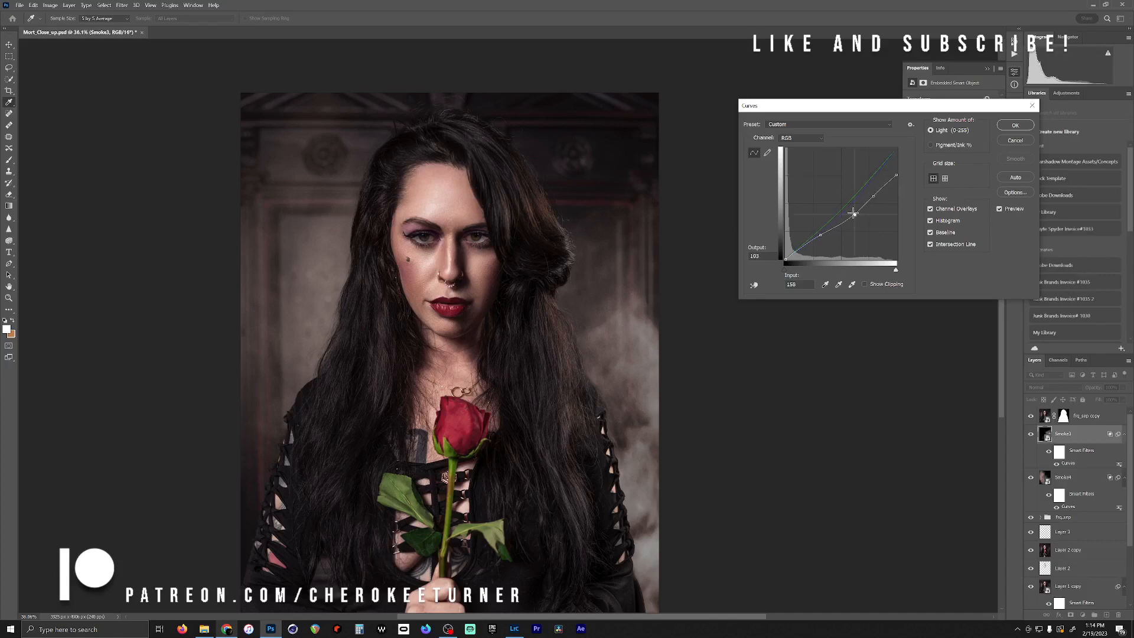
click(852, 213)
click(873, 196)
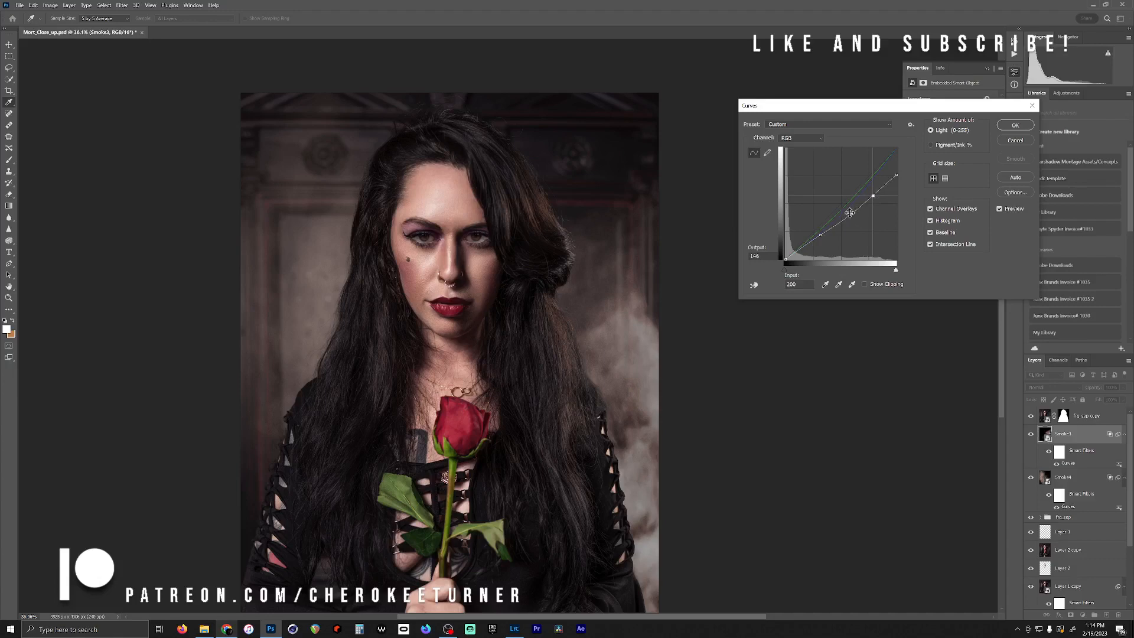
drag(852, 213, 848, 211)
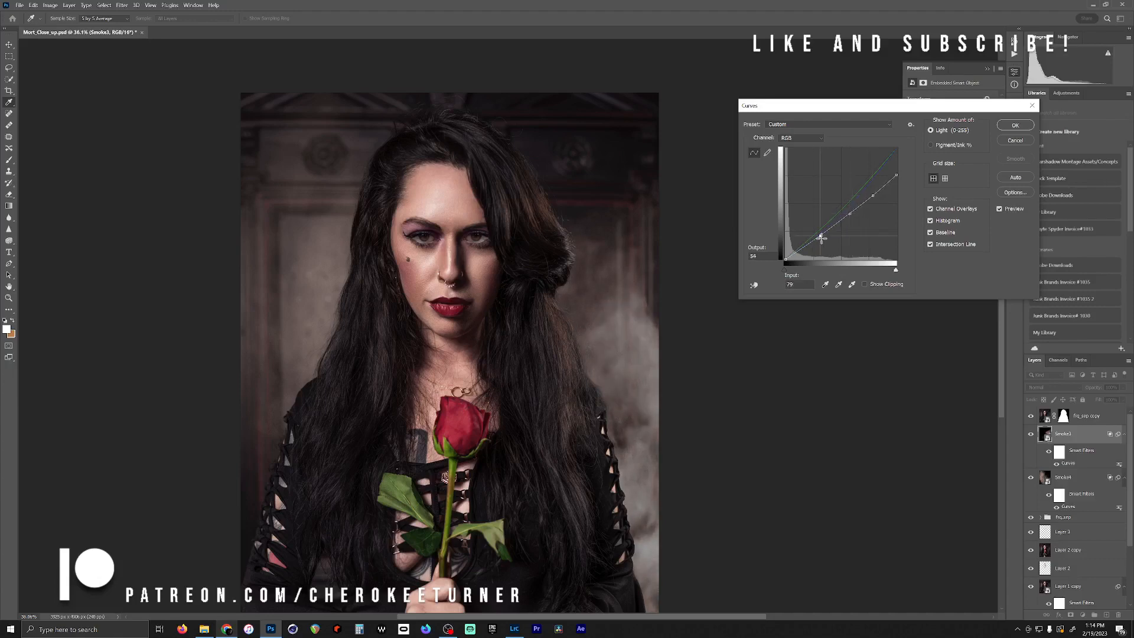
drag(821, 235, 821, 238)
Set the blue curve point to input 142, output 110 and the red one to input 122, output 130, and apply Curves
click(808, 137)
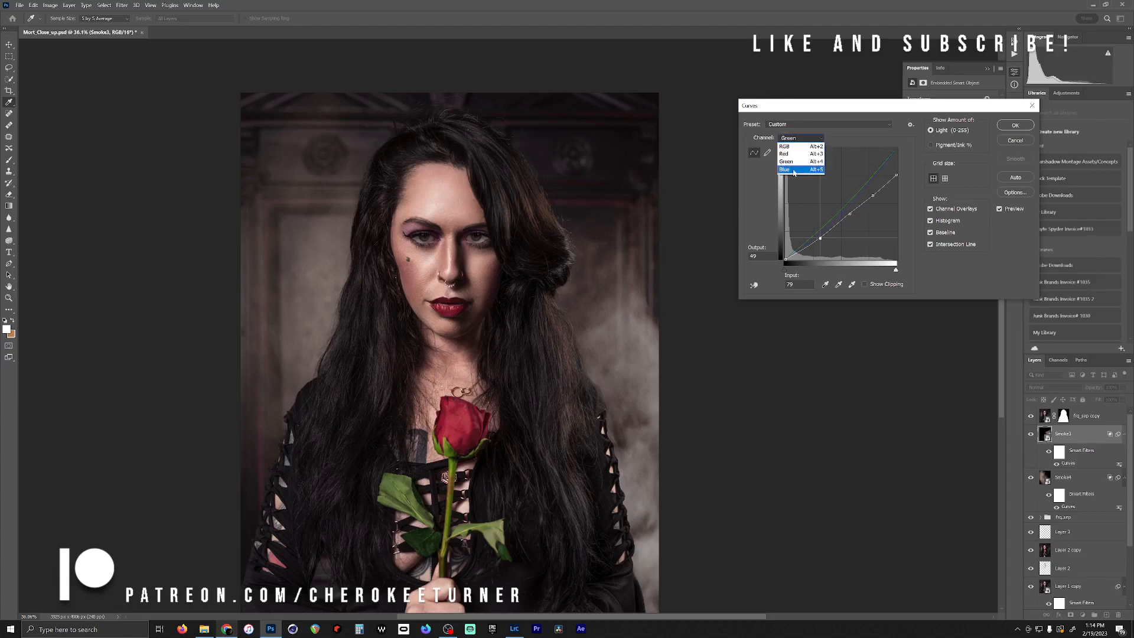
click(794, 171)
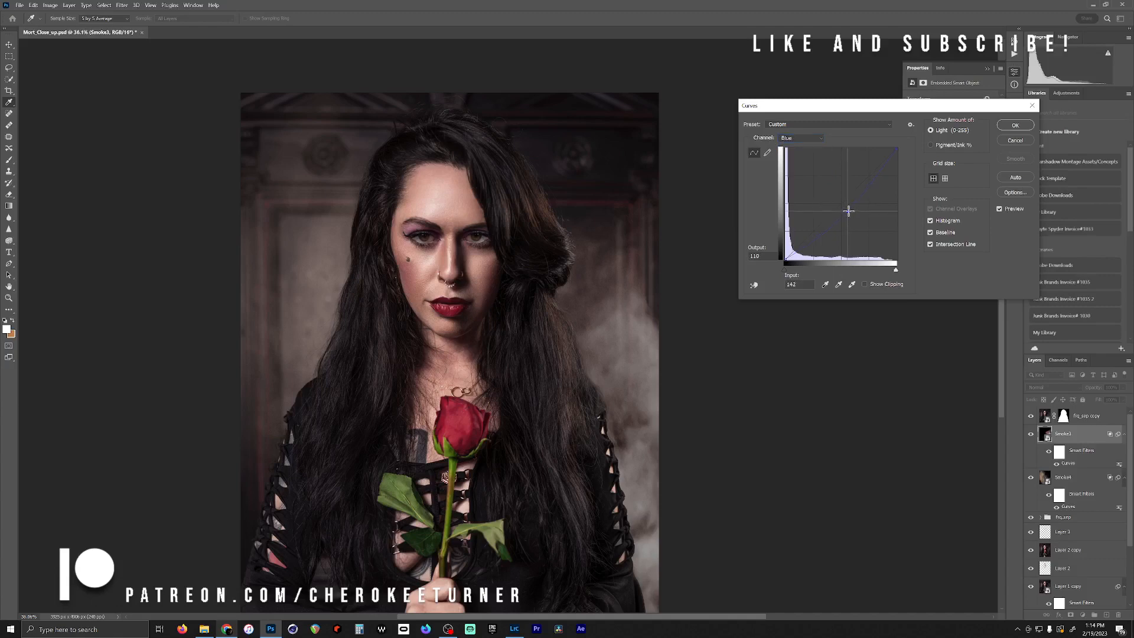
click(808, 138)
click(794, 154)
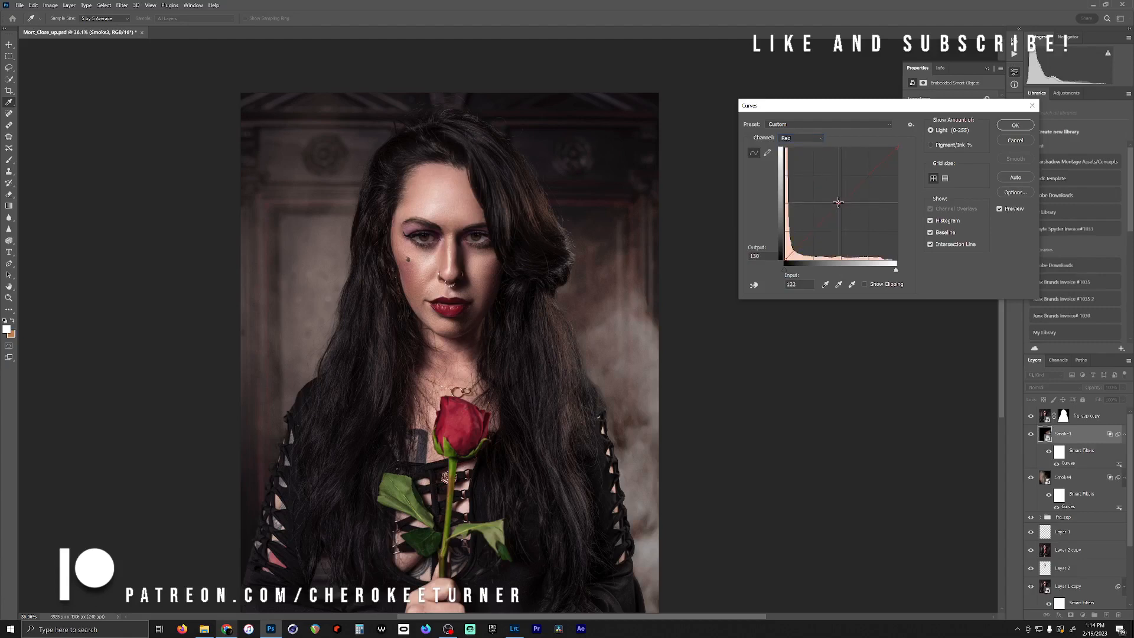
click(1015, 131)
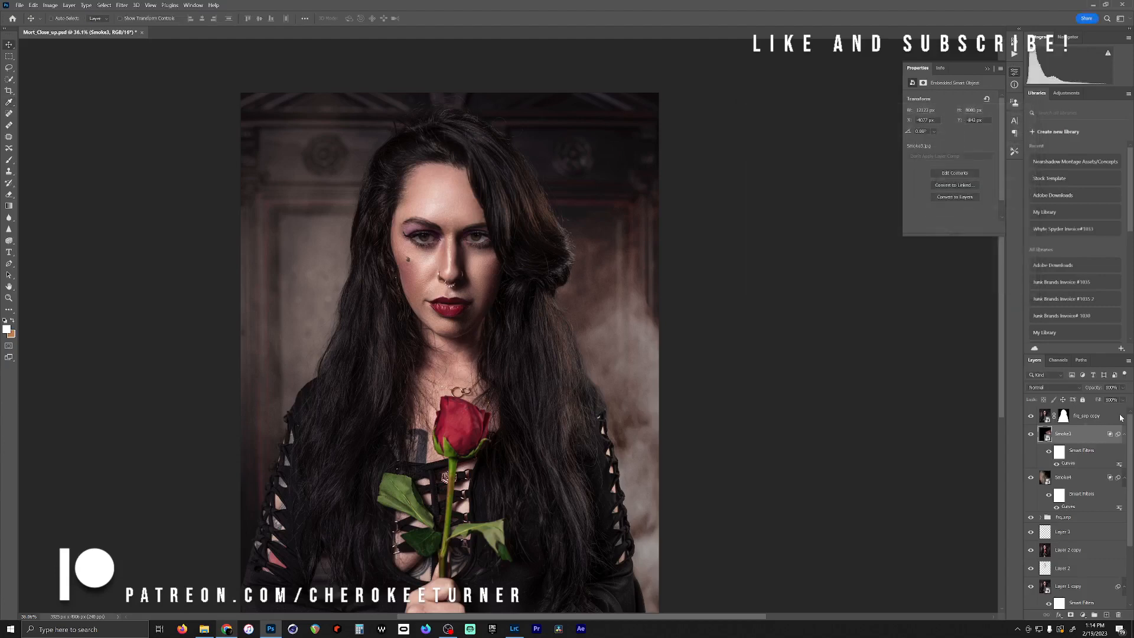
Lower the Smoke3 layer's fill to about 75% and set the Smoke4 layer's fill to about 77%
click(1122, 400)
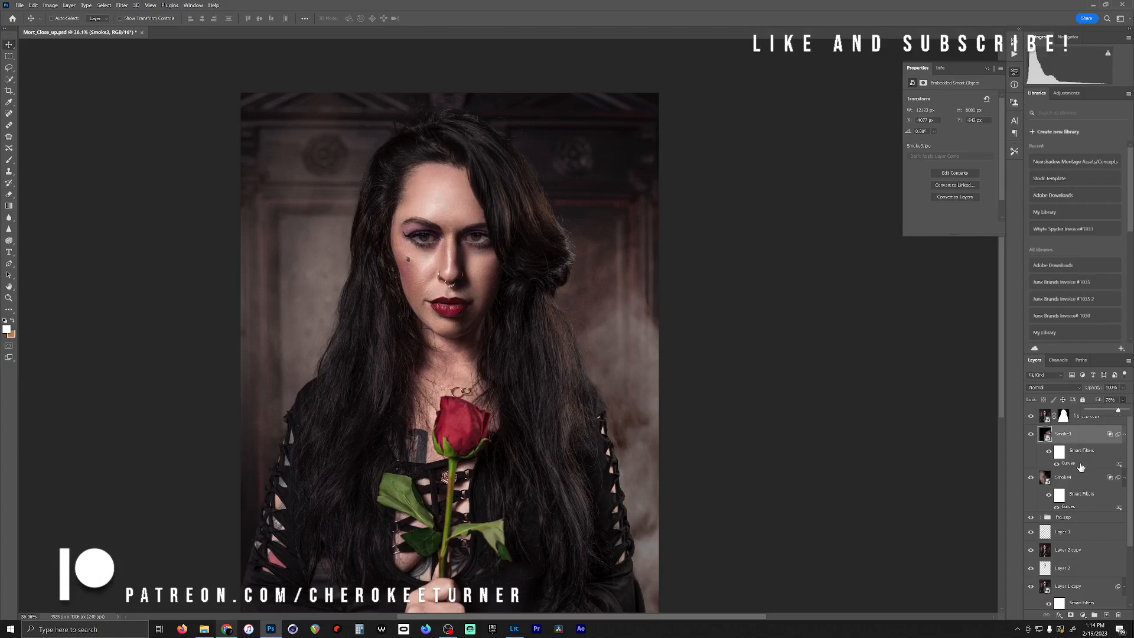
click(1069, 482)
click(1122, 400)
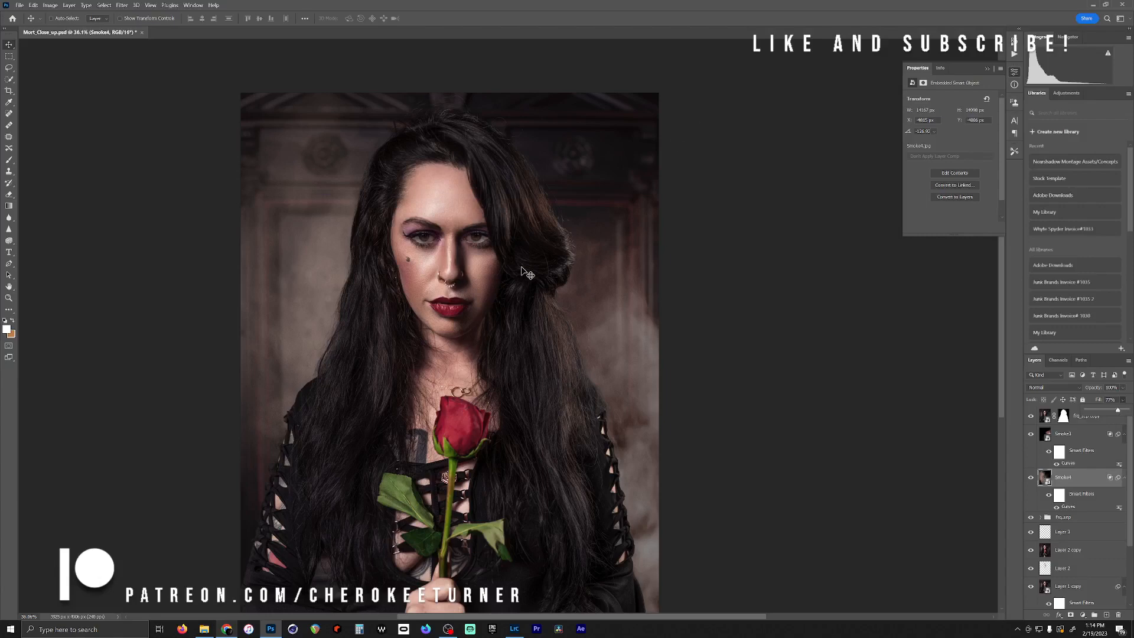
scroll(386, 226, down, 4)
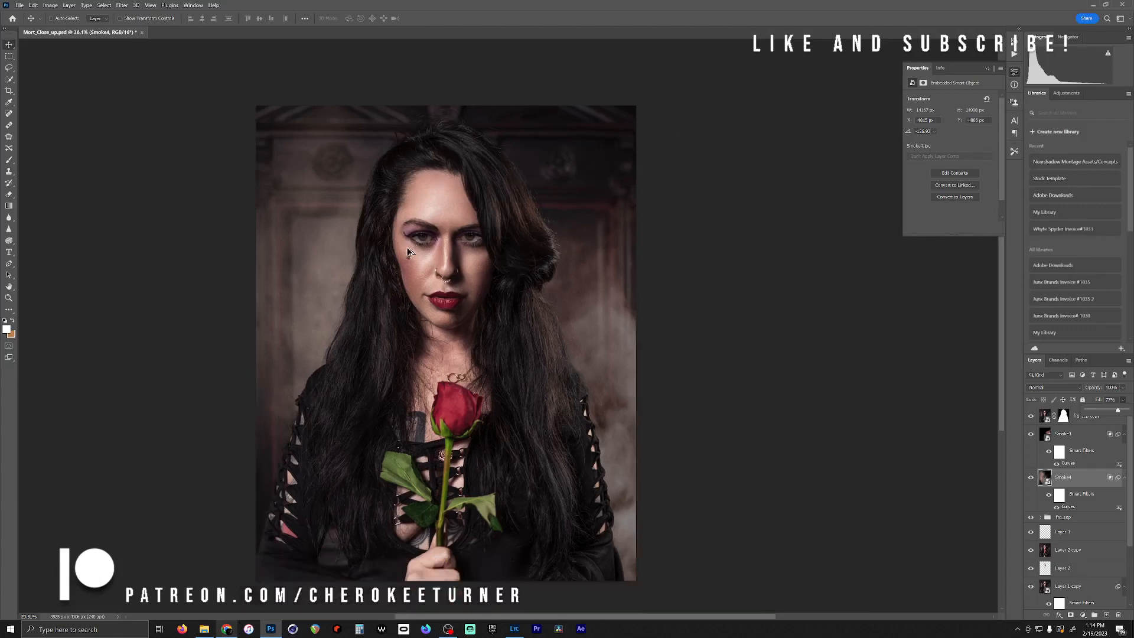
scroll(395, 280, up, 4)
scroll(394, 278, up, 1)
drag(490, 287, 593, 226)
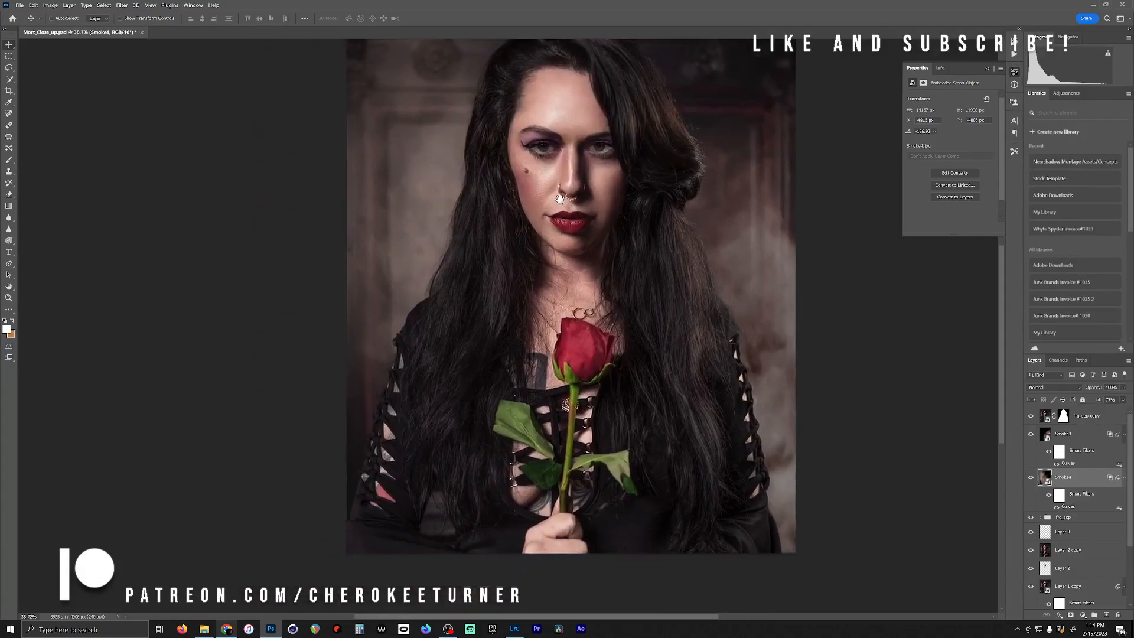
Examine the smoke composite as a whole and around the subject's face, hair, and background
scroll(558, 228, down, 3)
scroll(561, 232, down, 3)
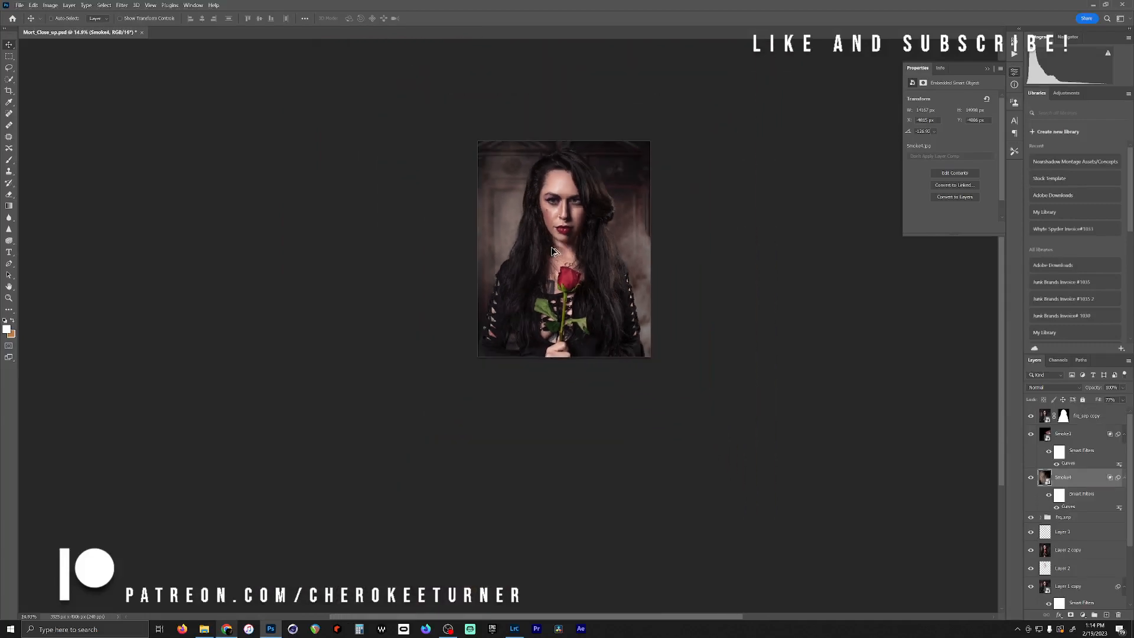
scroll(567, 177, up, 6)
scroll(570, 137, down, 4)
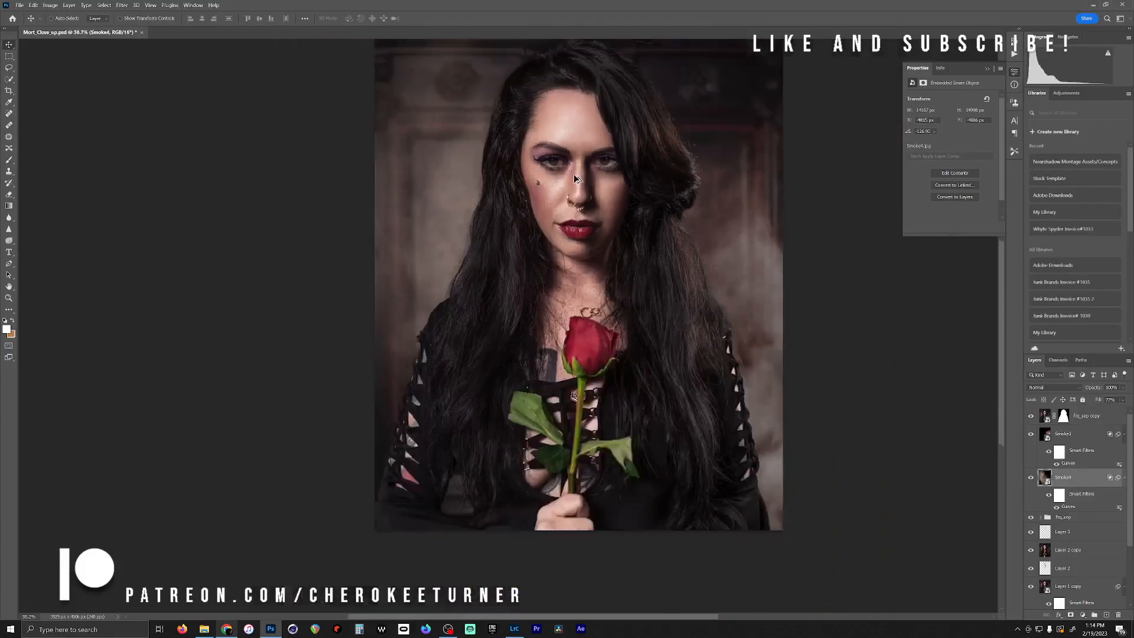
drag(618, 186, 569, 256)
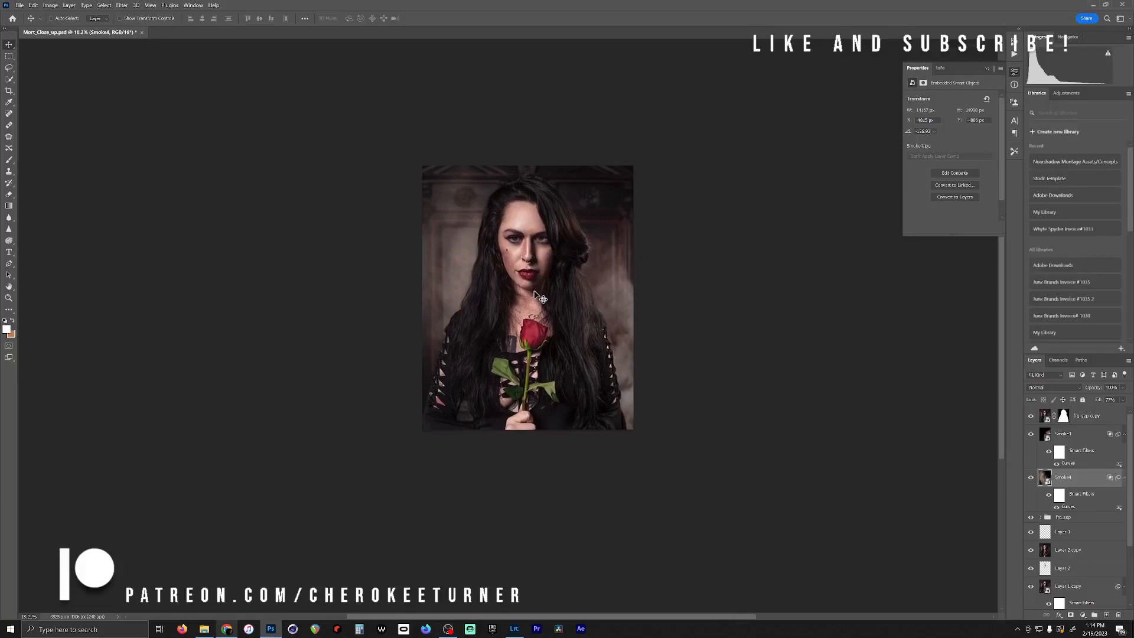
scroll(528, 288, up, 4)
scroll(528, 288, up, 1)
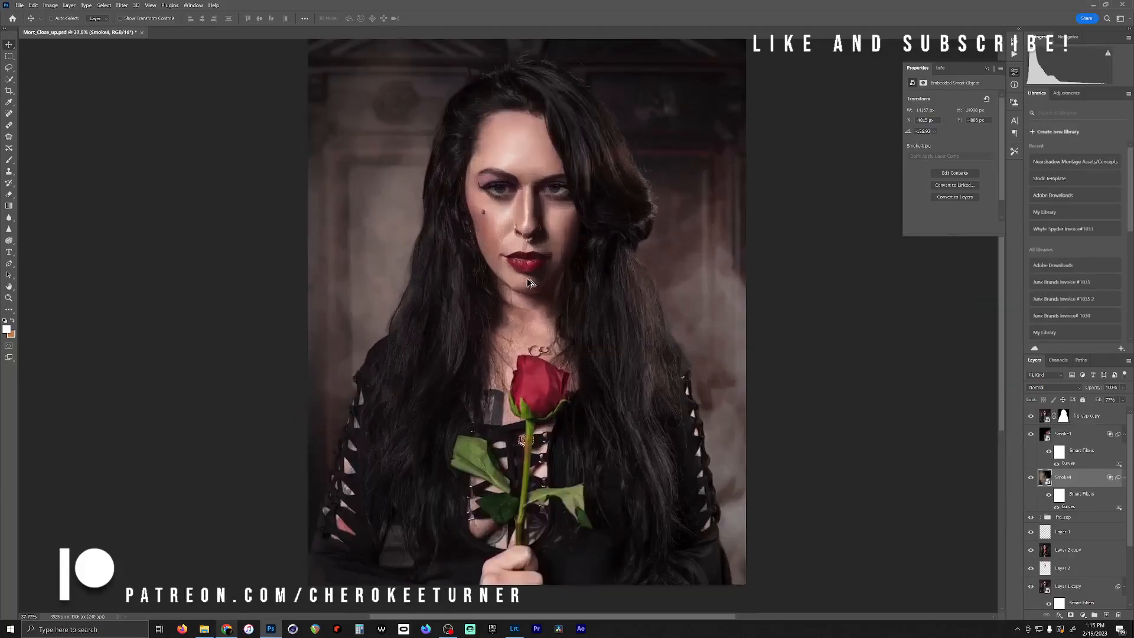
scroll(532, 289, down, 3)
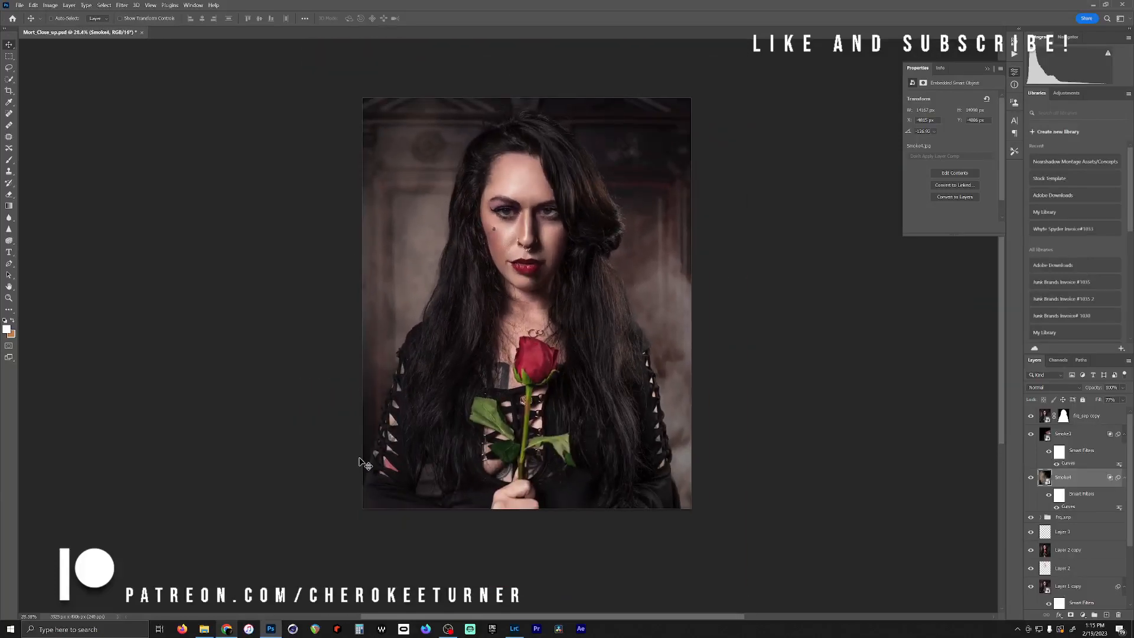
Place the Smoke2 overlay from the ATMOS 1 Overlays folder and scale it to about 157%, extending beyond the canvas
click(204, 629)
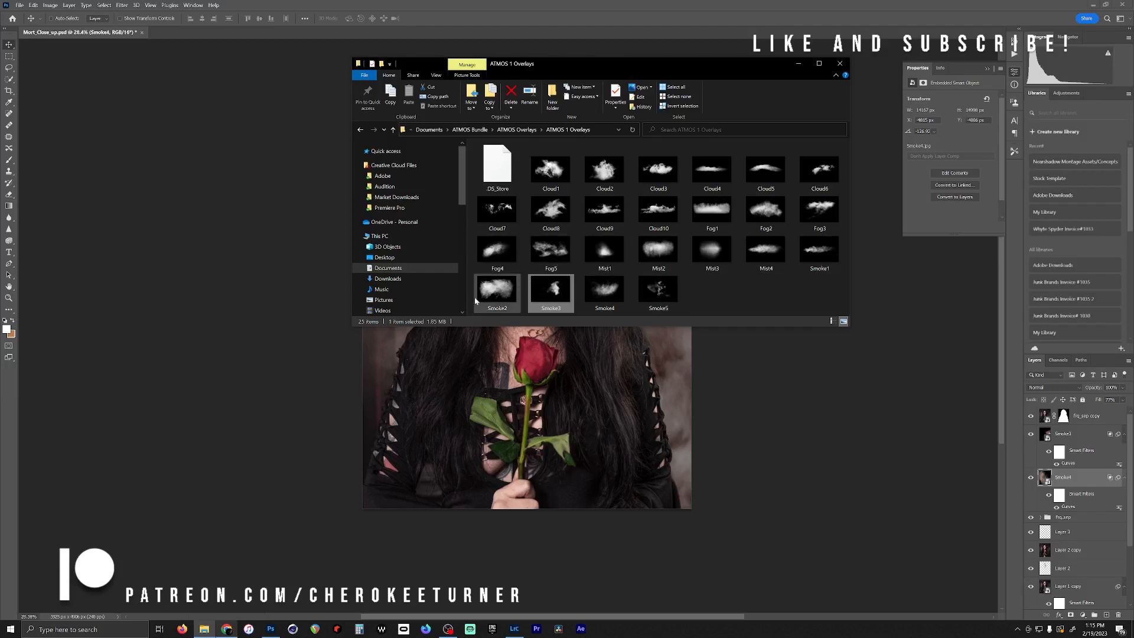
click(499, 298)
drag(514, 338, 501, 466)
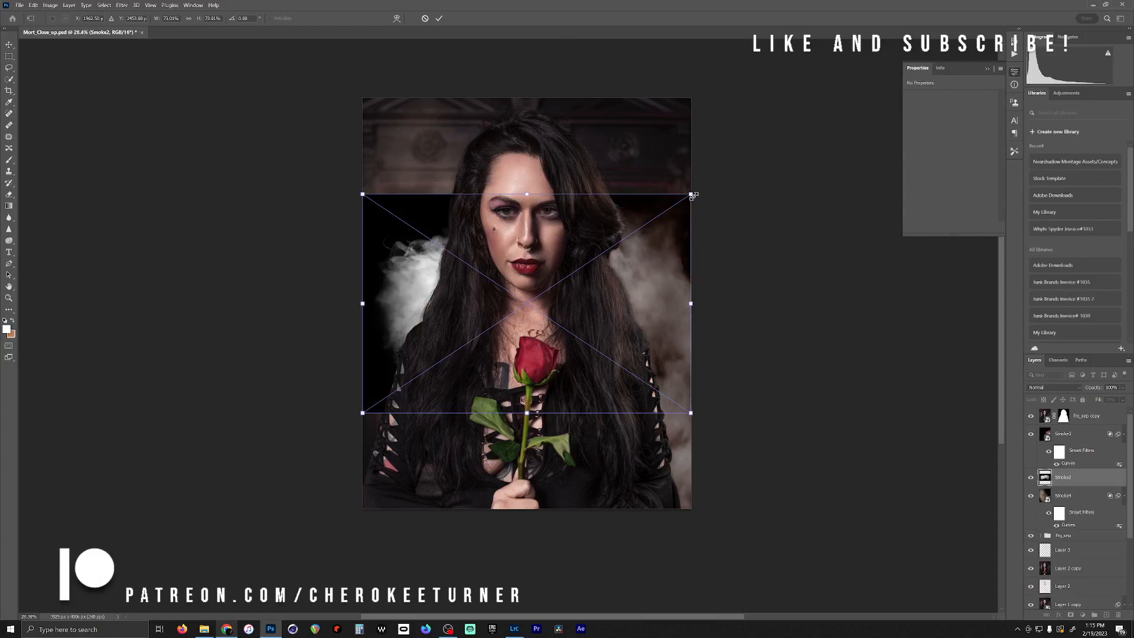
drag(690, 194, 880, 67)
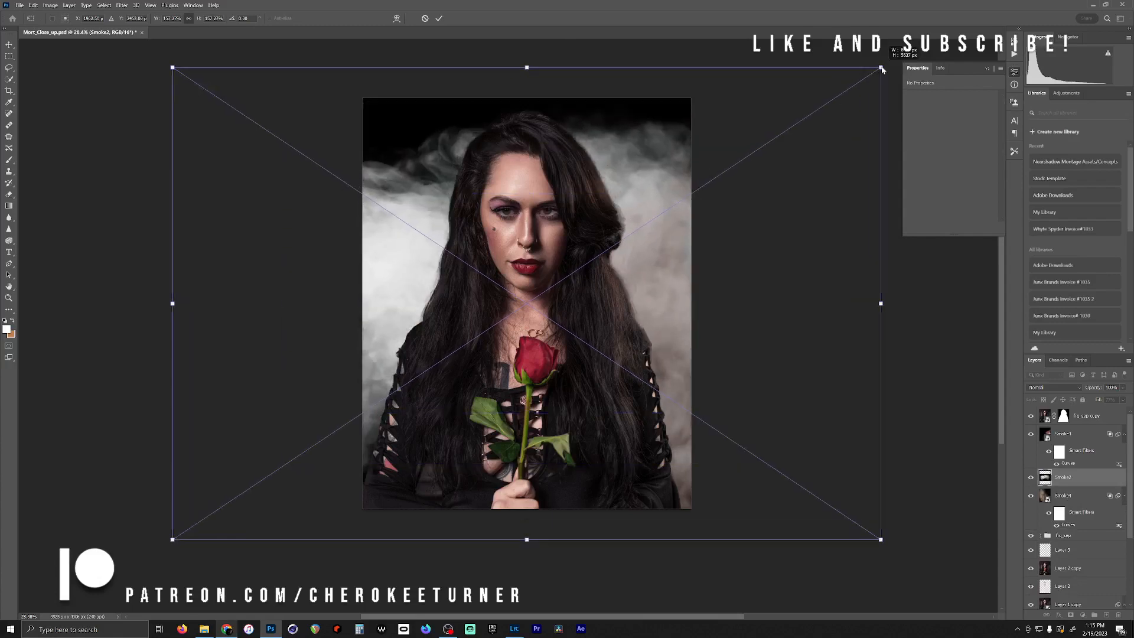
click(440, 18)
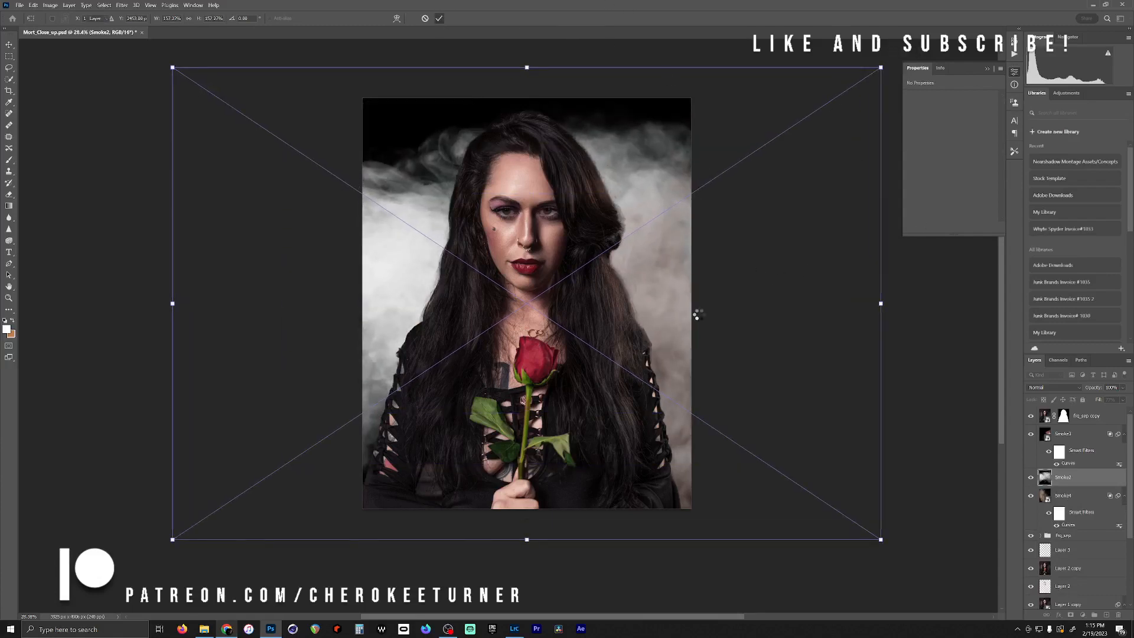
Move the Smoke2 layer above the masked subject copy and split its Blend If current-layer black slider to 0/255
drag(1079, 488, 1076, 410)
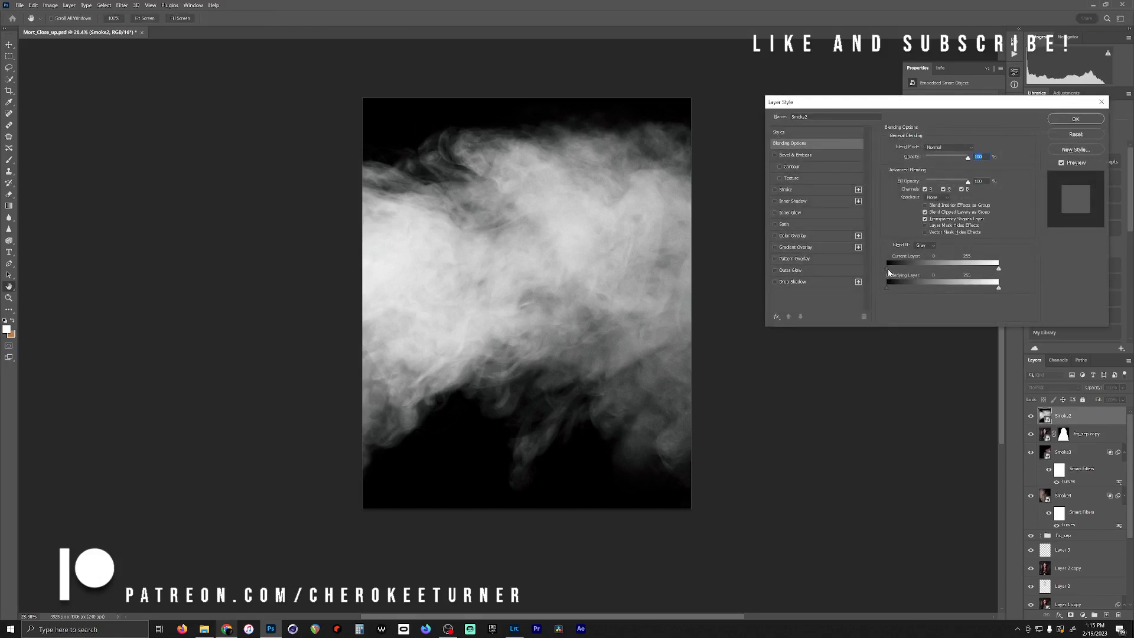
drag(888, 269, 998, 269)
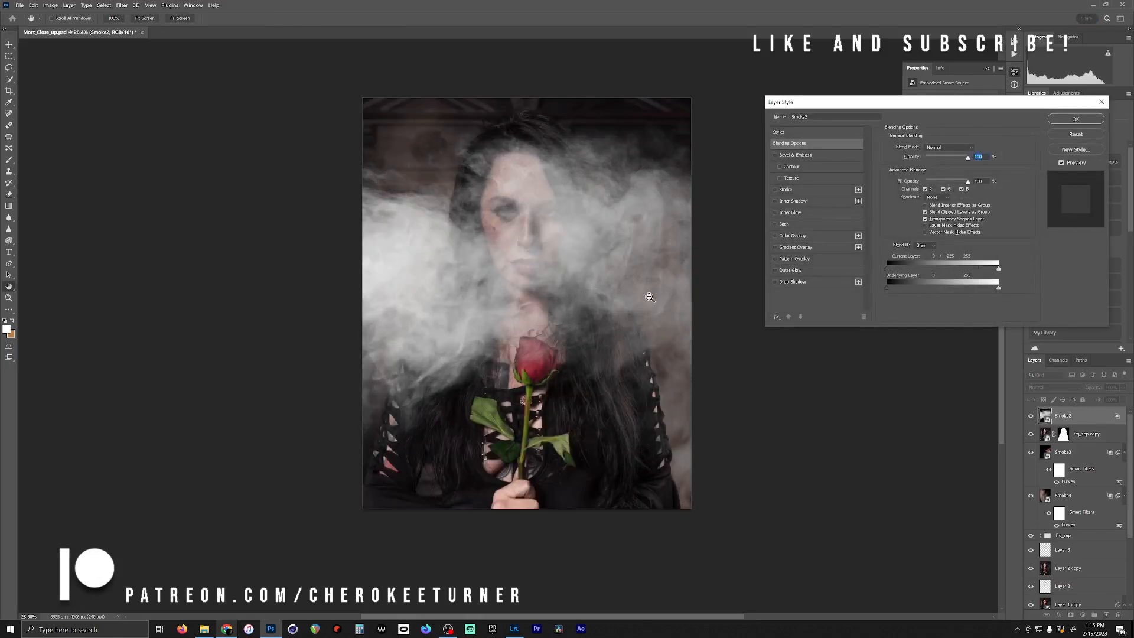
click(1075, 119)
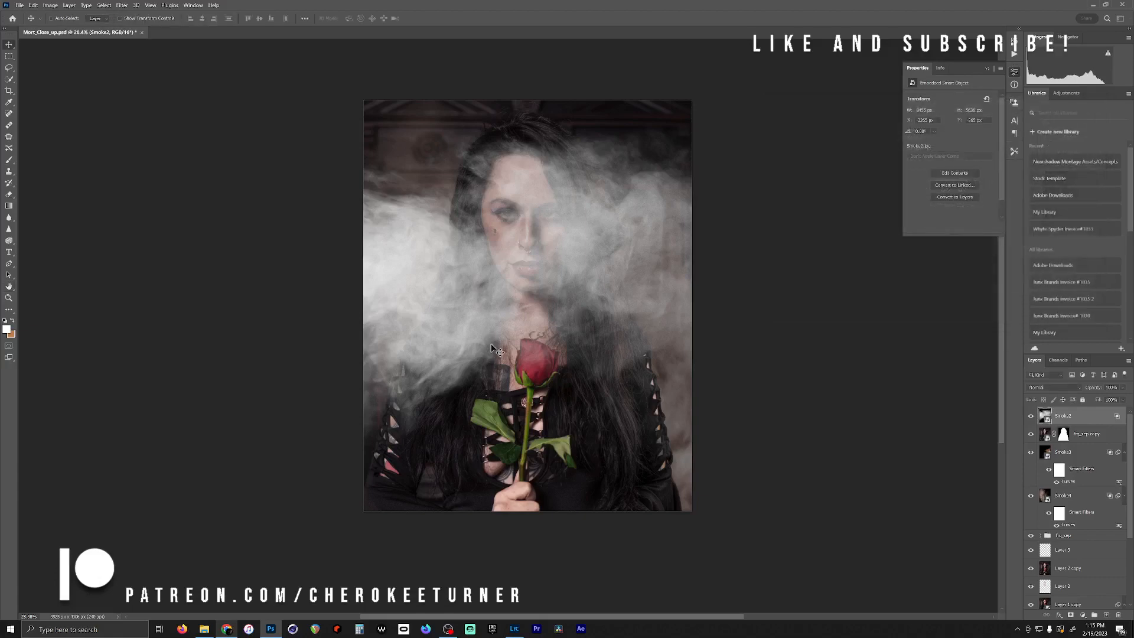
Enlarge the Smoke2 layer to about 321%, position it across the lower half of the portrait, and save the document
drag(583, 278, 576, 480)
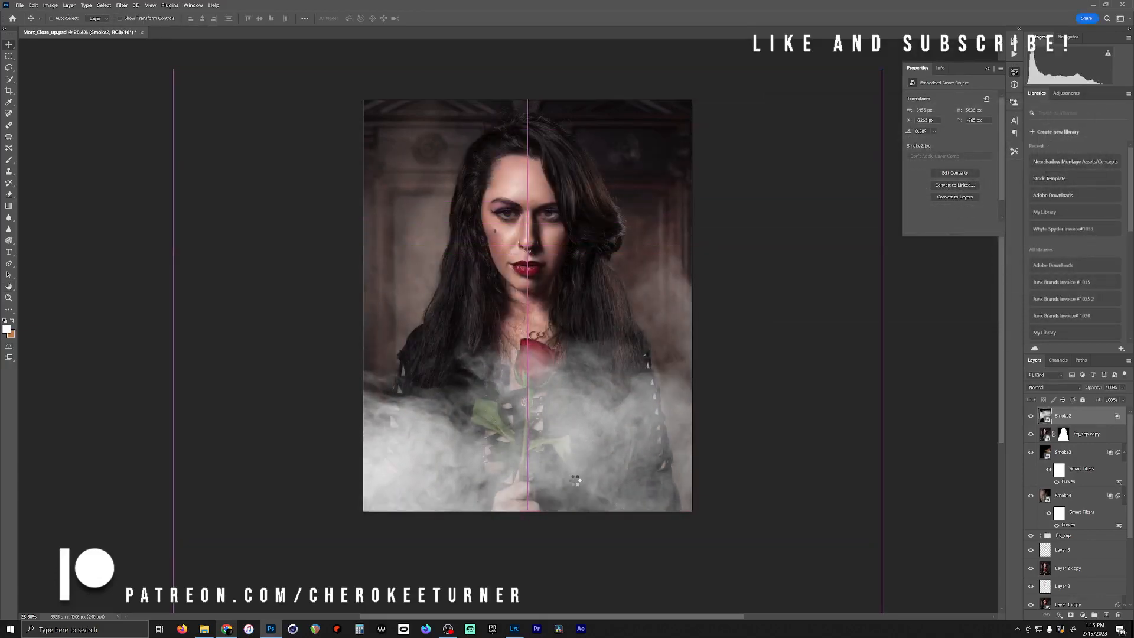
key(ctrl+t)
drag(881, 271, 931, 144)
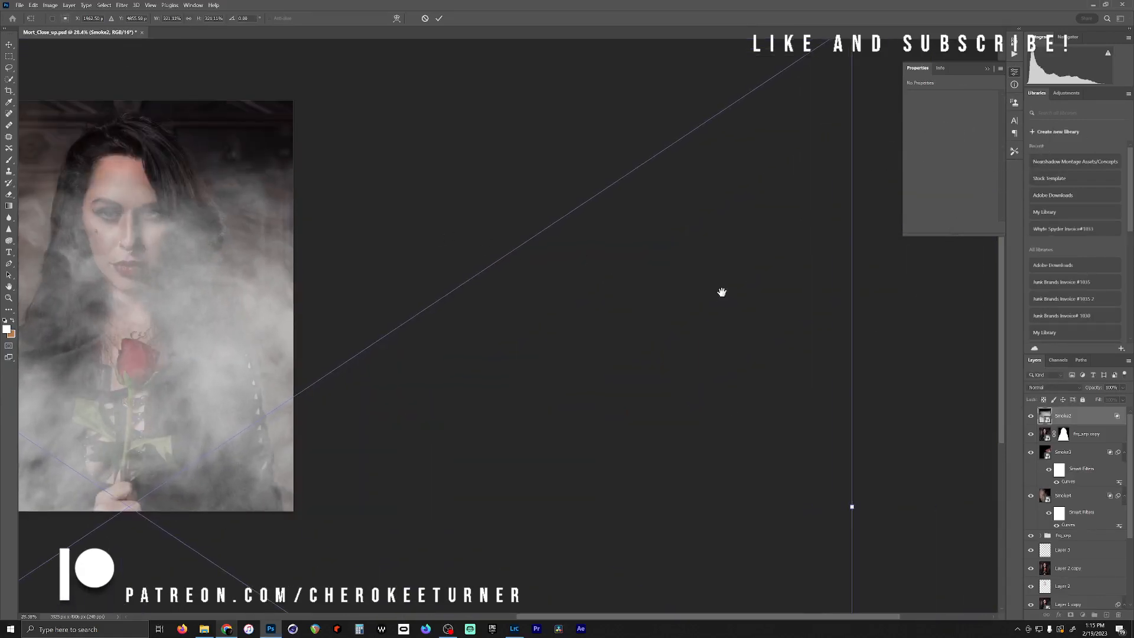
drag(721, 292, 662, 356)
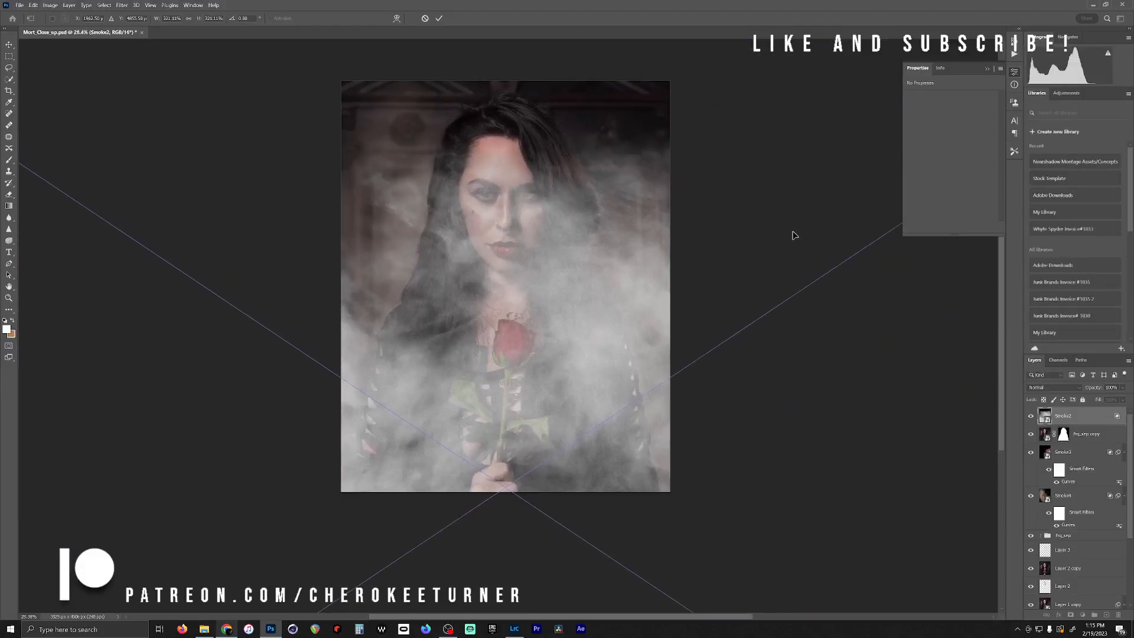
drag(774, 236, 776, 412)
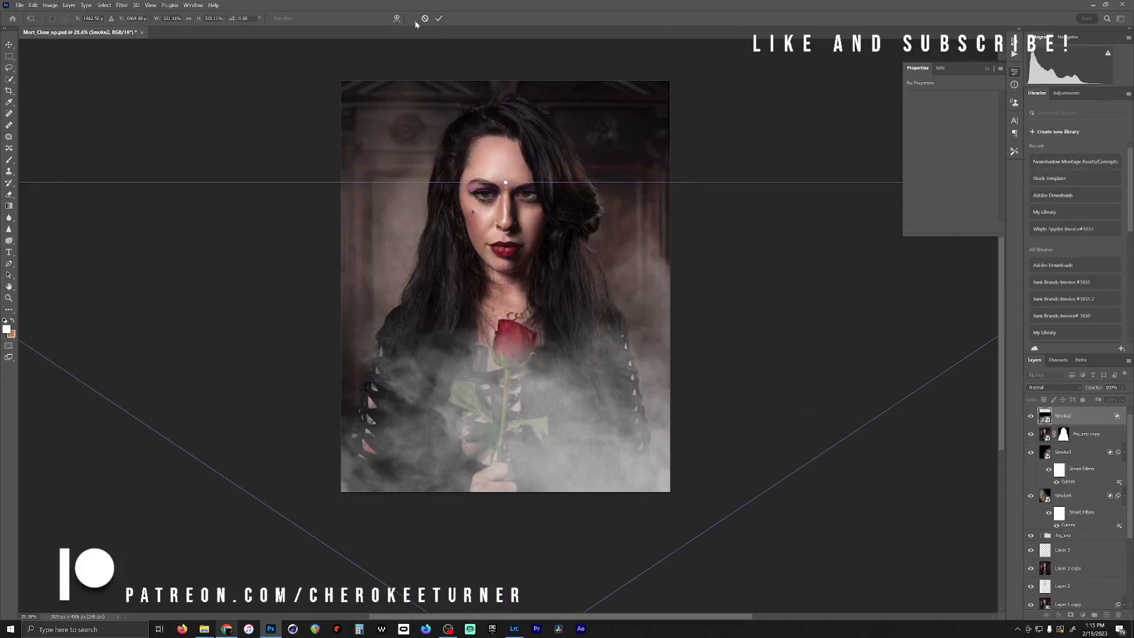
click(438, 18)
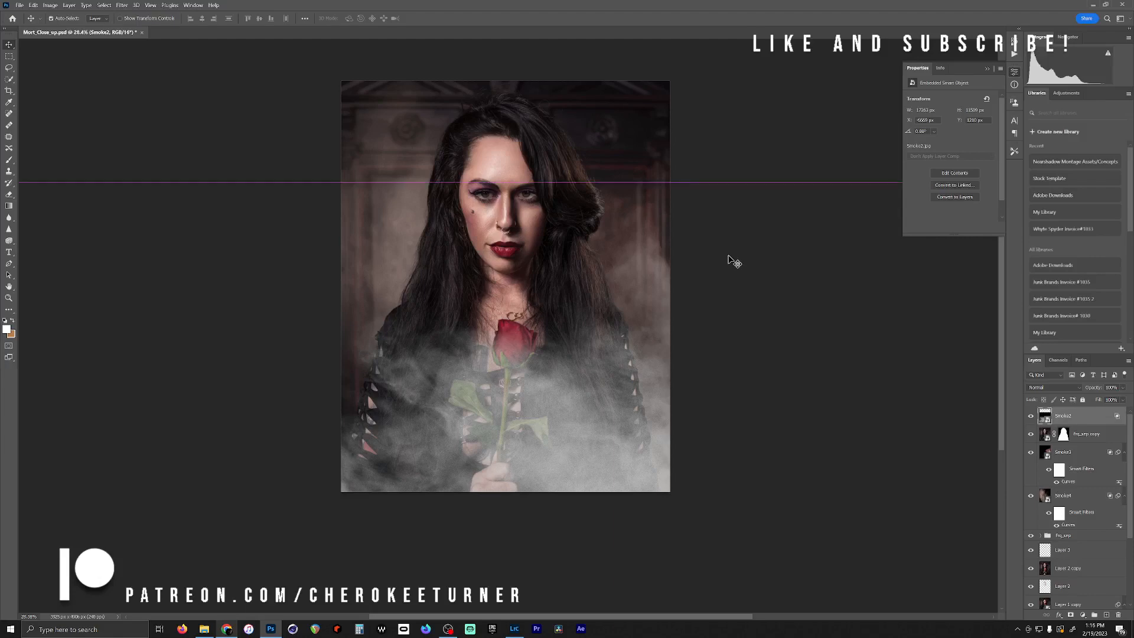
key(ctrl+s)
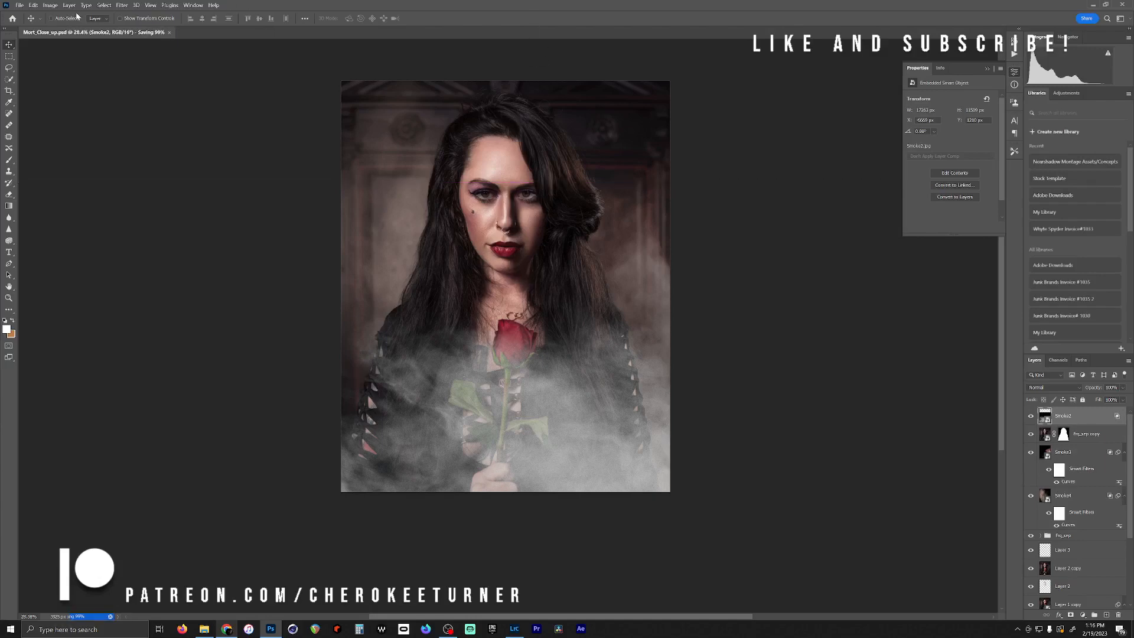
Puppet Warp the Smoke2 layer, pinning it at the rose stem and pulling a pin beside the canvas upward to tilt the smoke
click(50, 5)
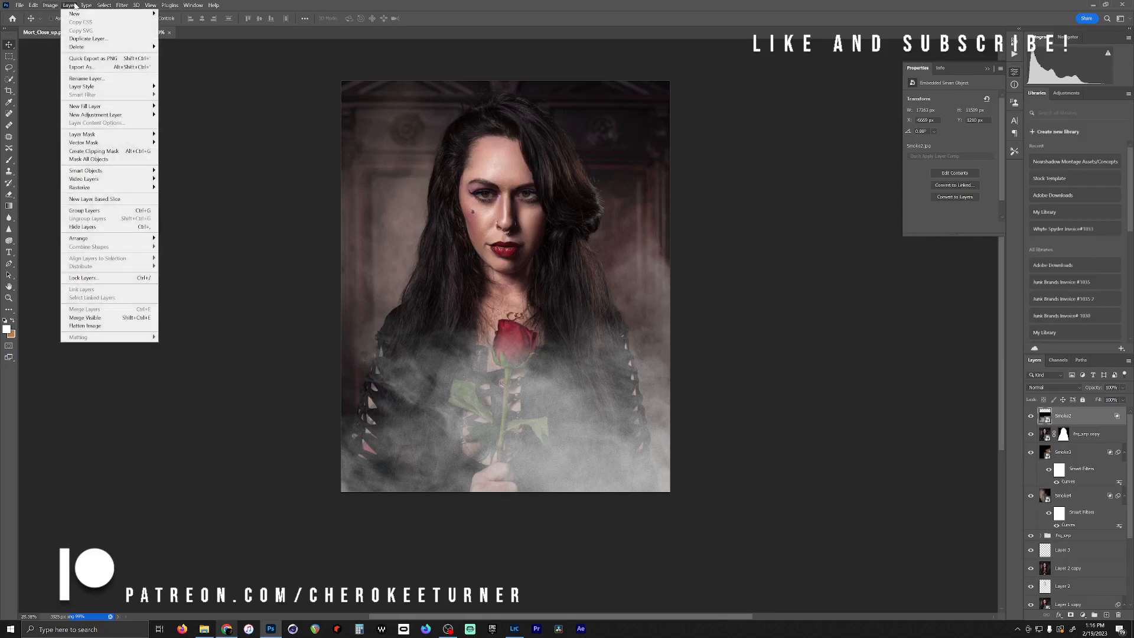
mouse_move(47, 6)
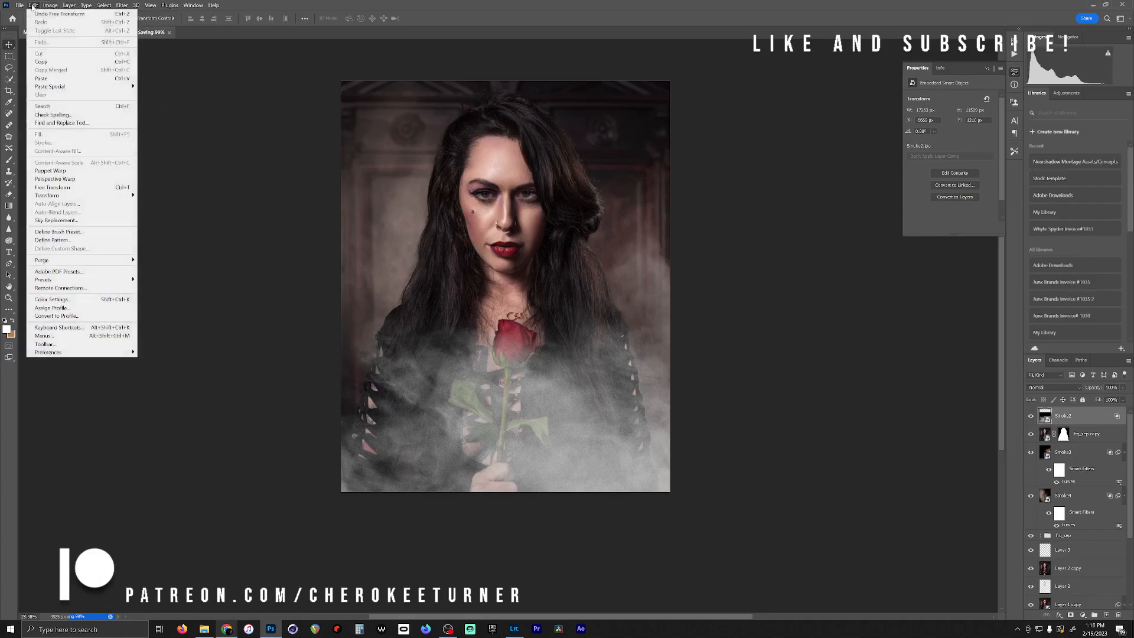
click(50, 171)
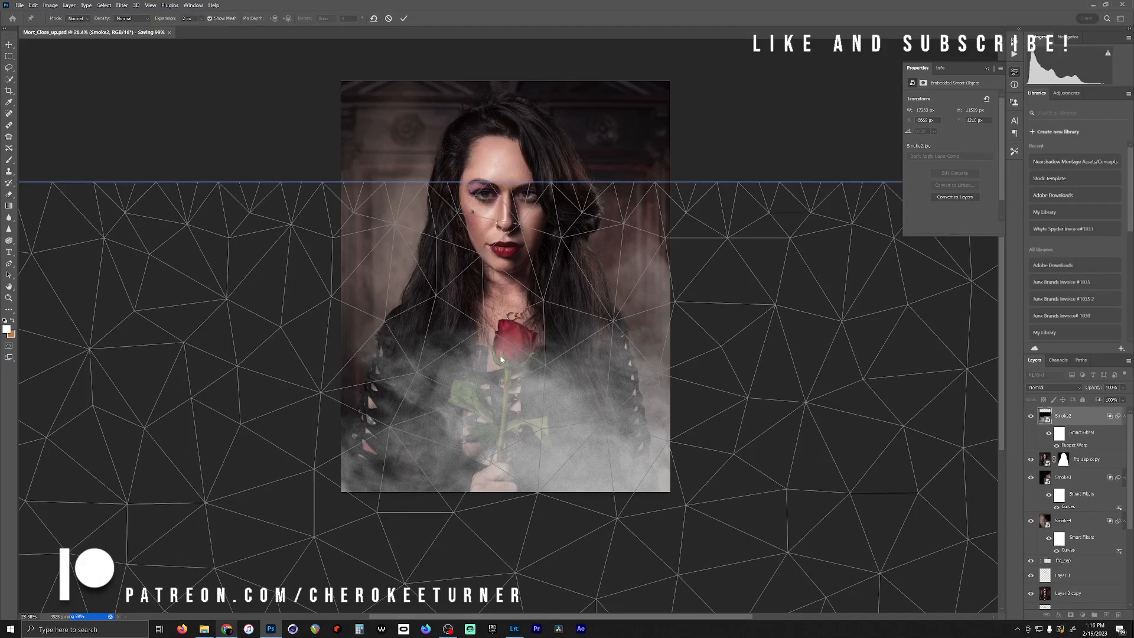
click(502, 370)
drag(283, 329, 313, 266)
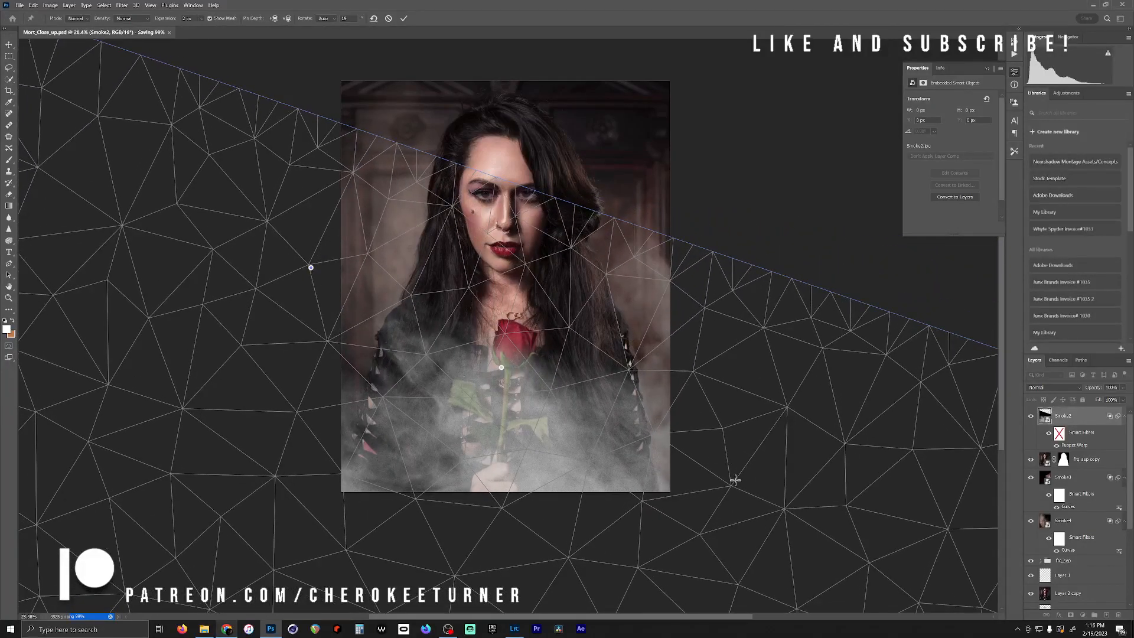